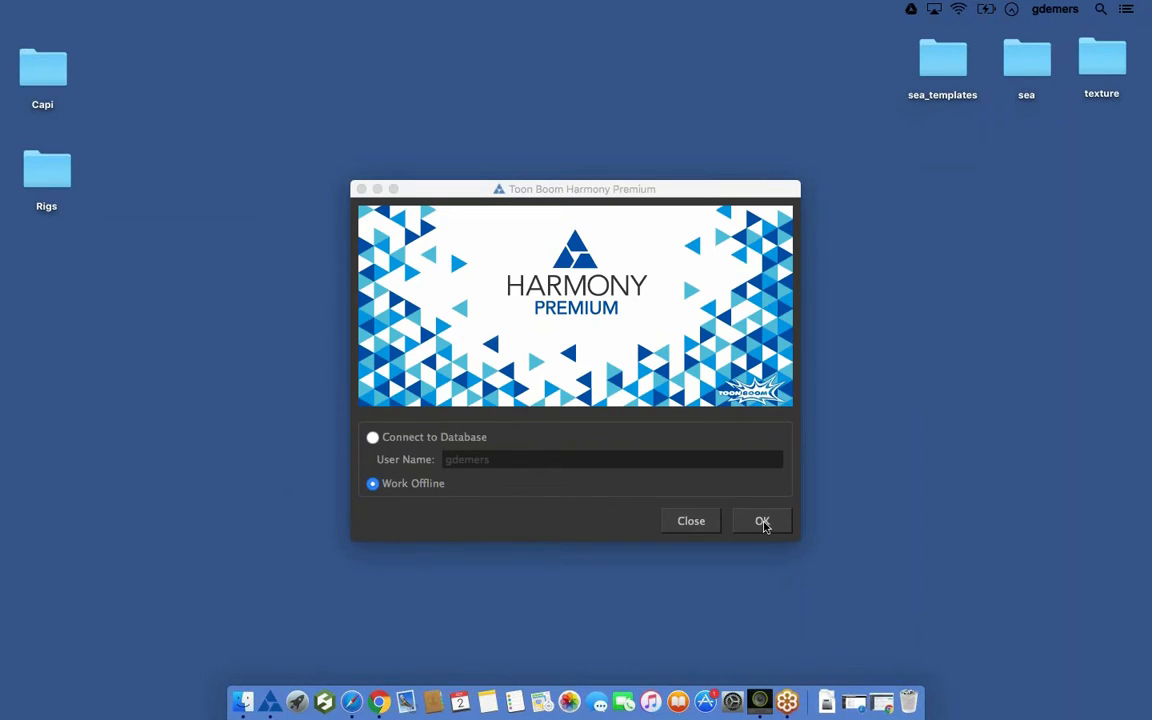
Start Harmony Premium in offline mode and create a new HDTV_1080p24 scene named sea_scene_gen
left_click(762, 522)
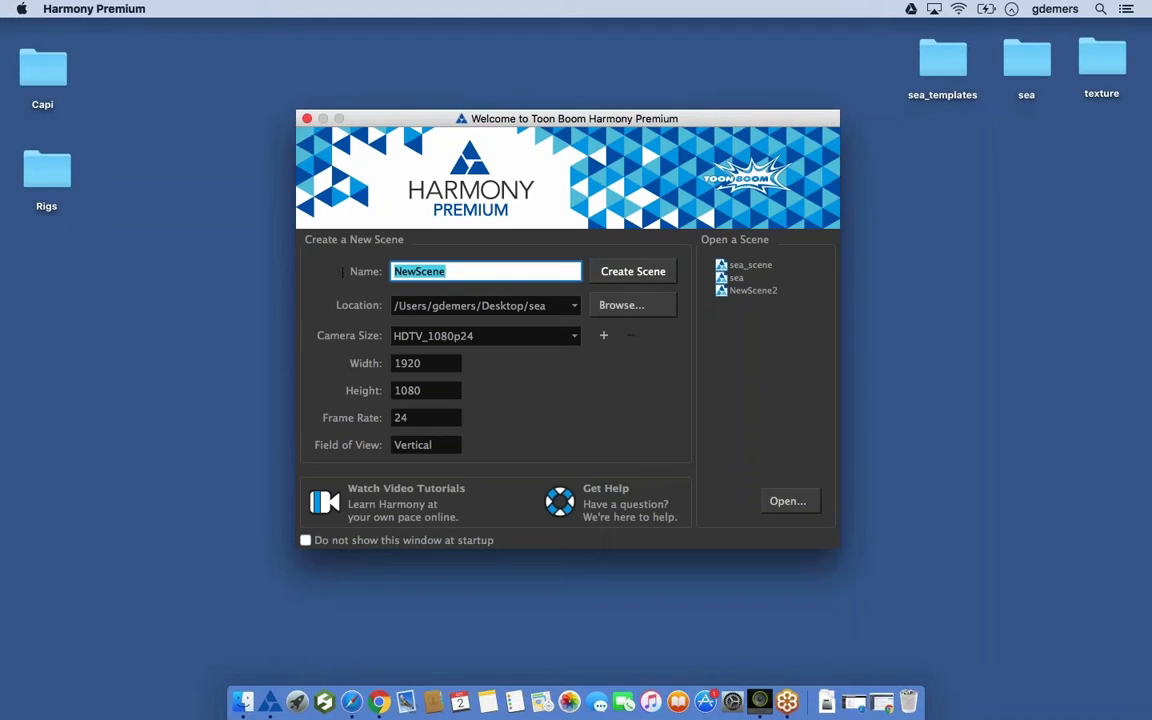
type("sea_scene_gen")
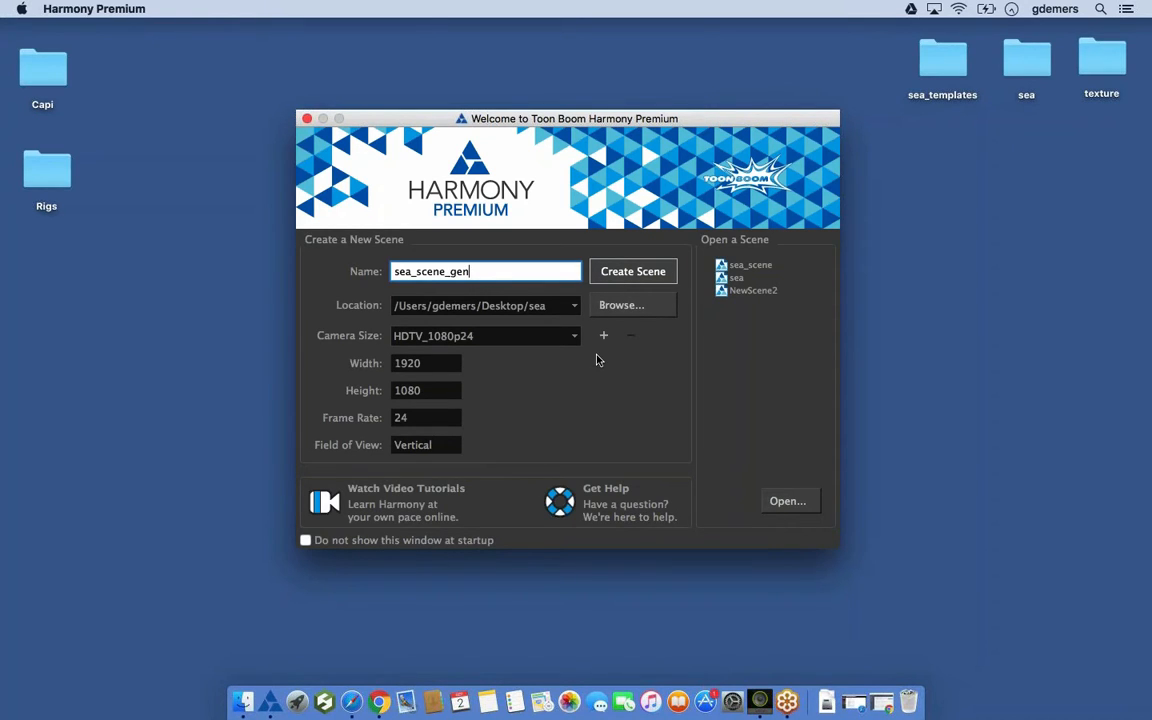
key("Return")
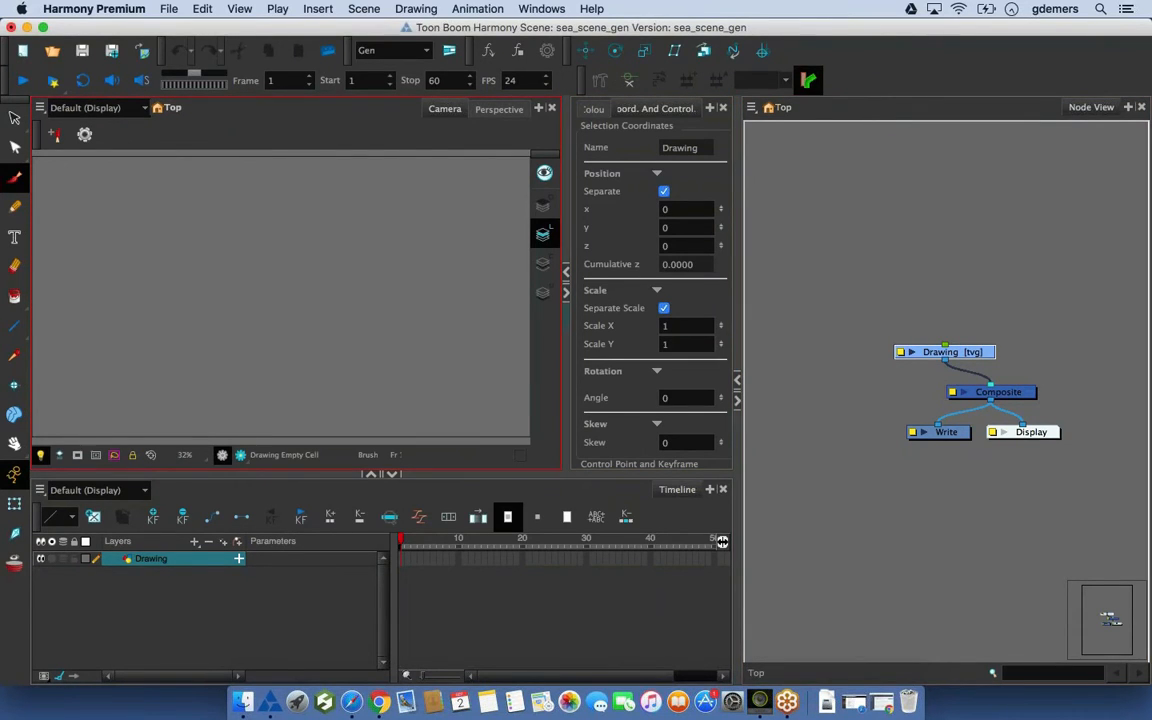
Resize the docked views so the Coord. And Control Points view and Timeline are wider and the Node View is narrower
left_click_drag(565, 318, 513, 300)
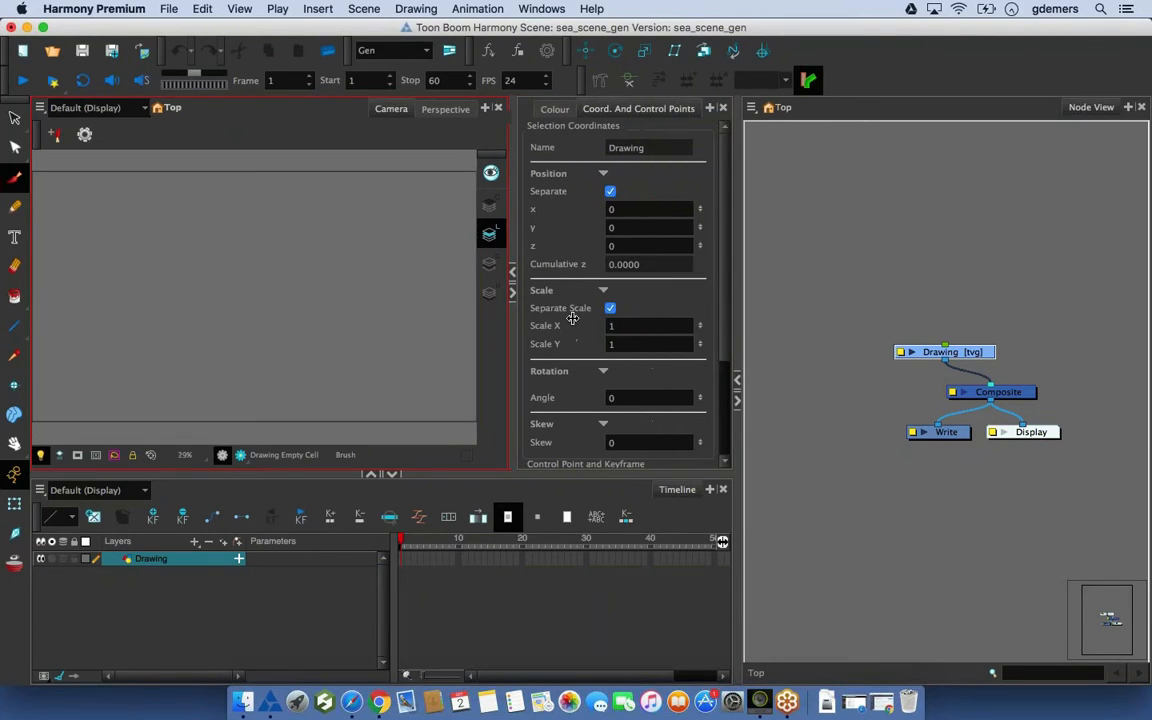
left_click_drag(747, 308, 796, 309)
left_click_drag(624, 476, 624, 463)
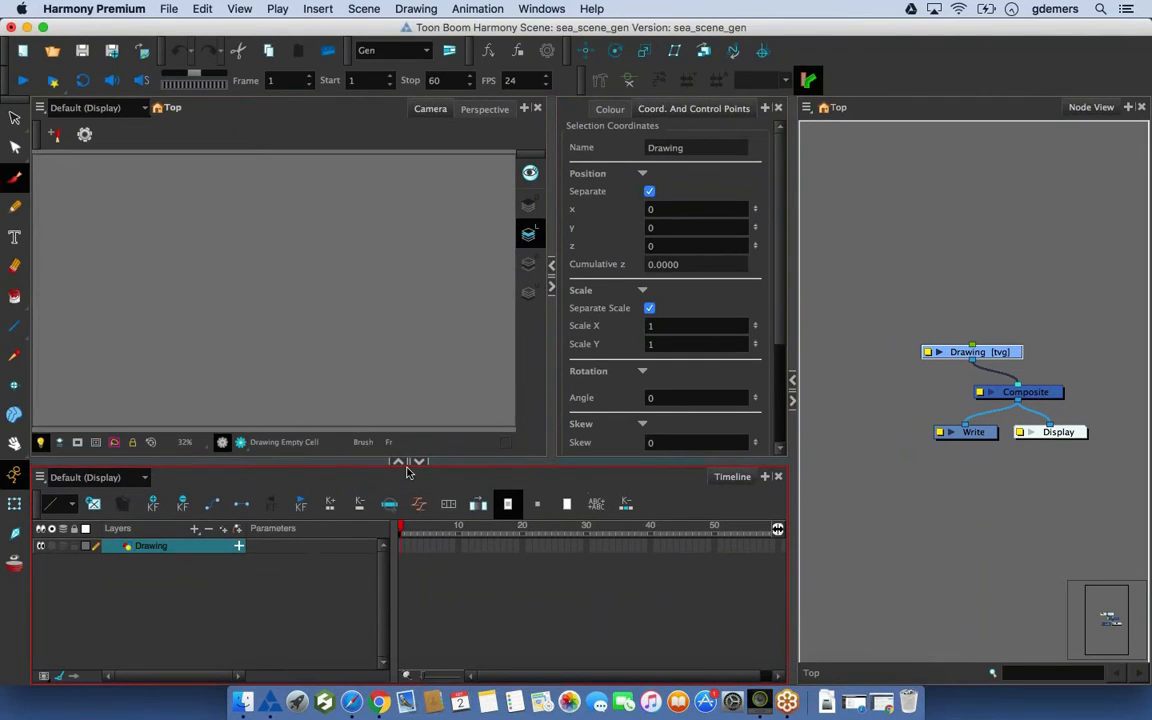
left_click_drag(472, 465, 525, 472)
left_click_drag(796, 346, 829, 347)
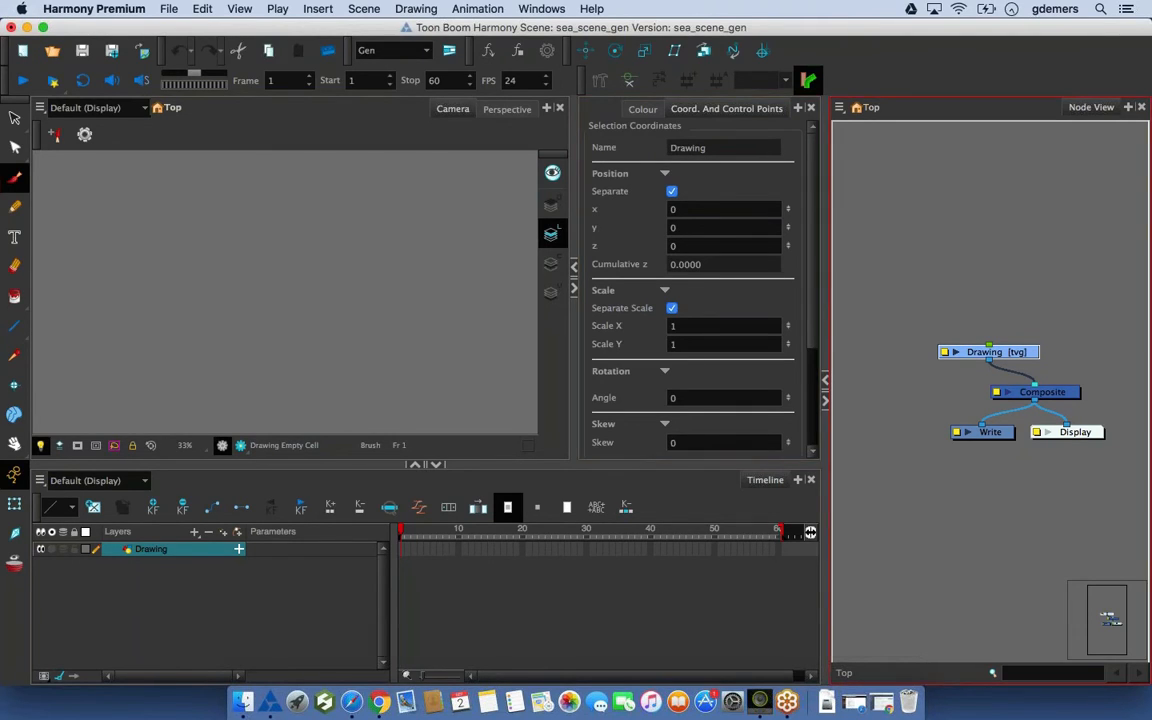
left_click_drag(822, 204, 862, 204)
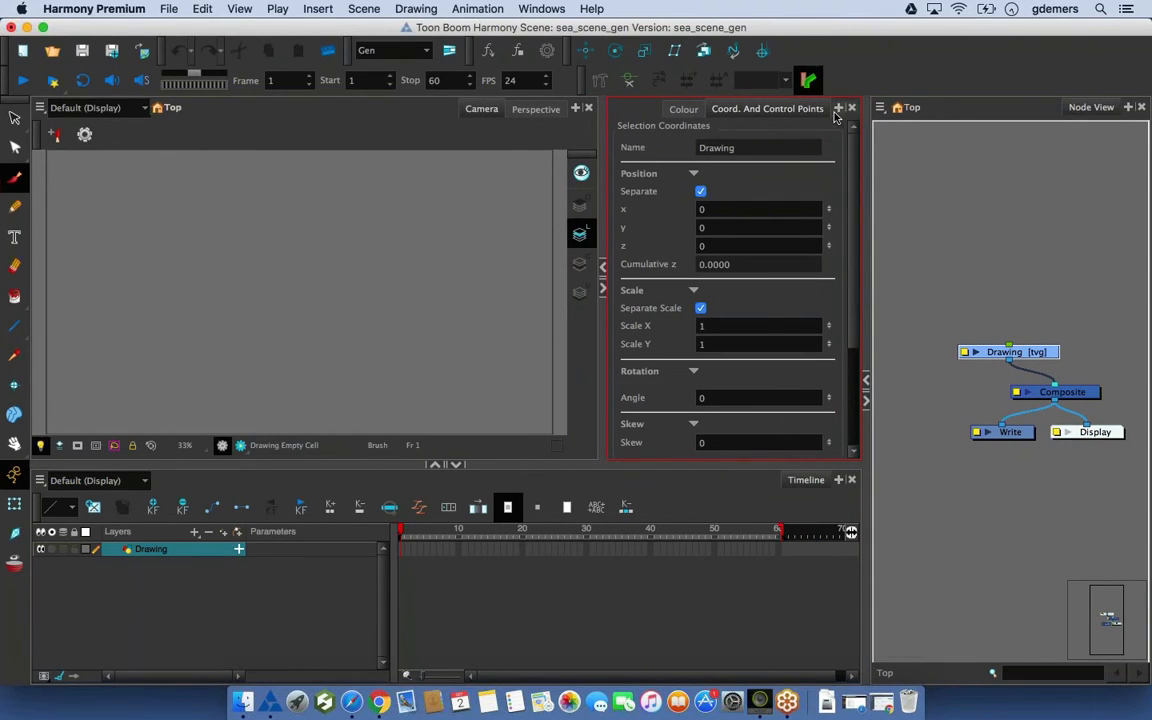
Close the Coord. And Control Points view that shares its panel with the Colour view
left_click(579, 108)
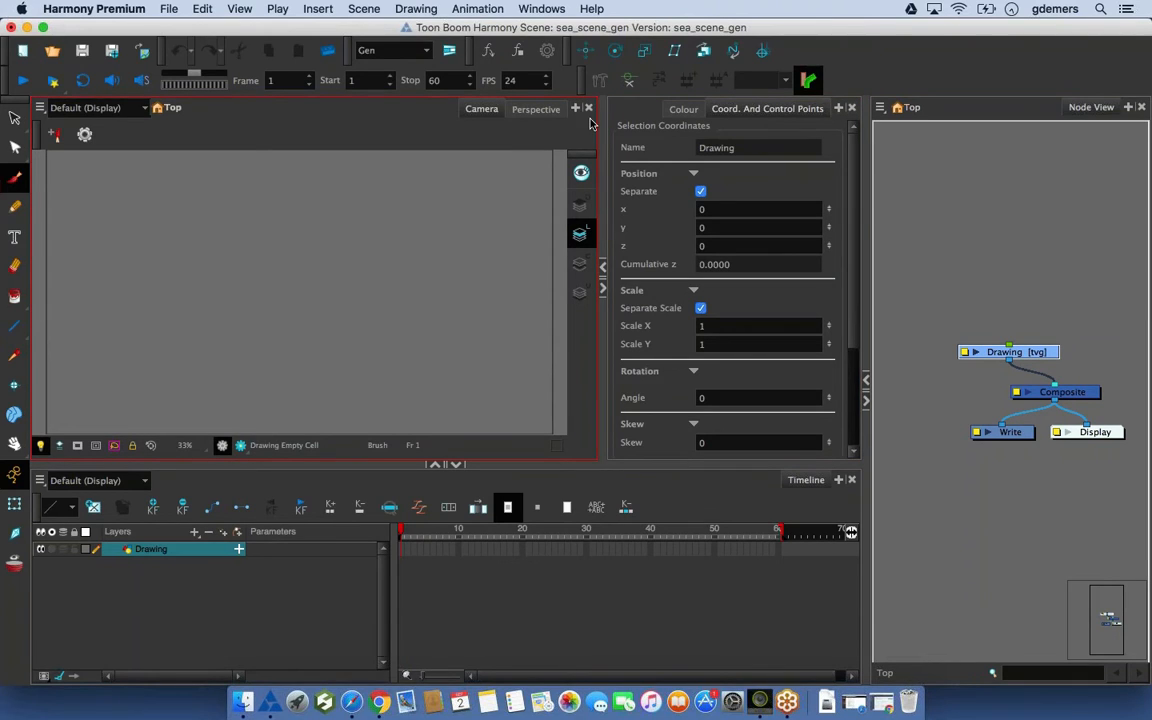
left_click(849, 484)
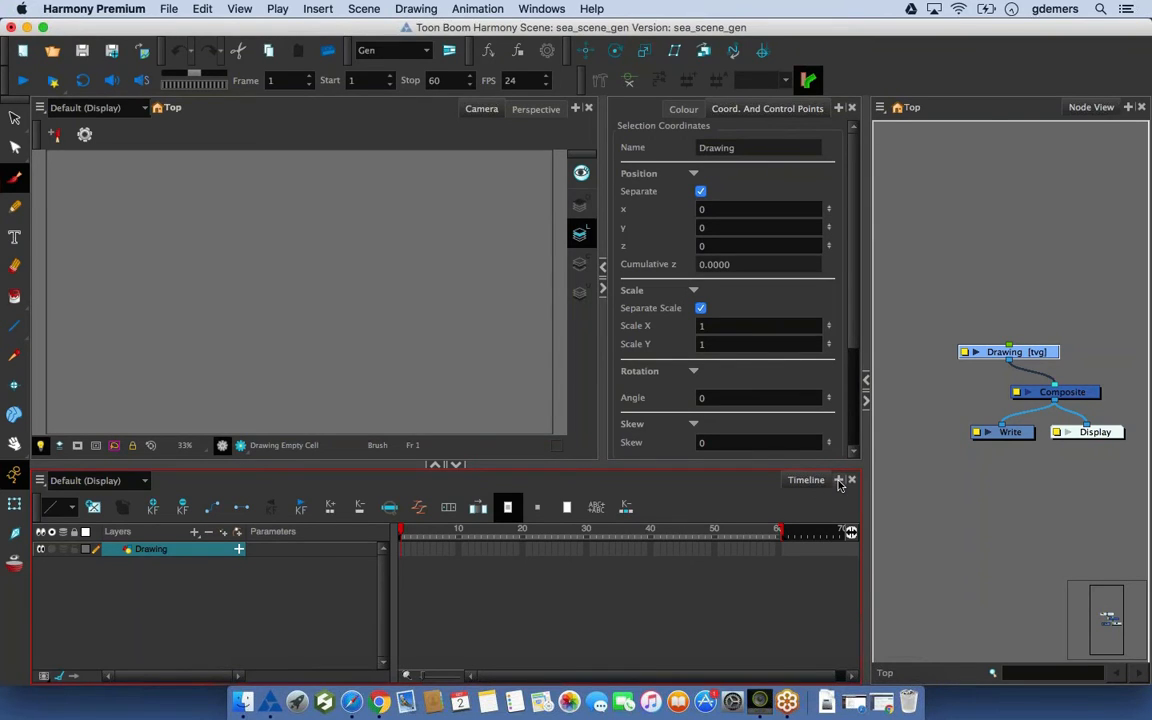
left_click(828, 112)
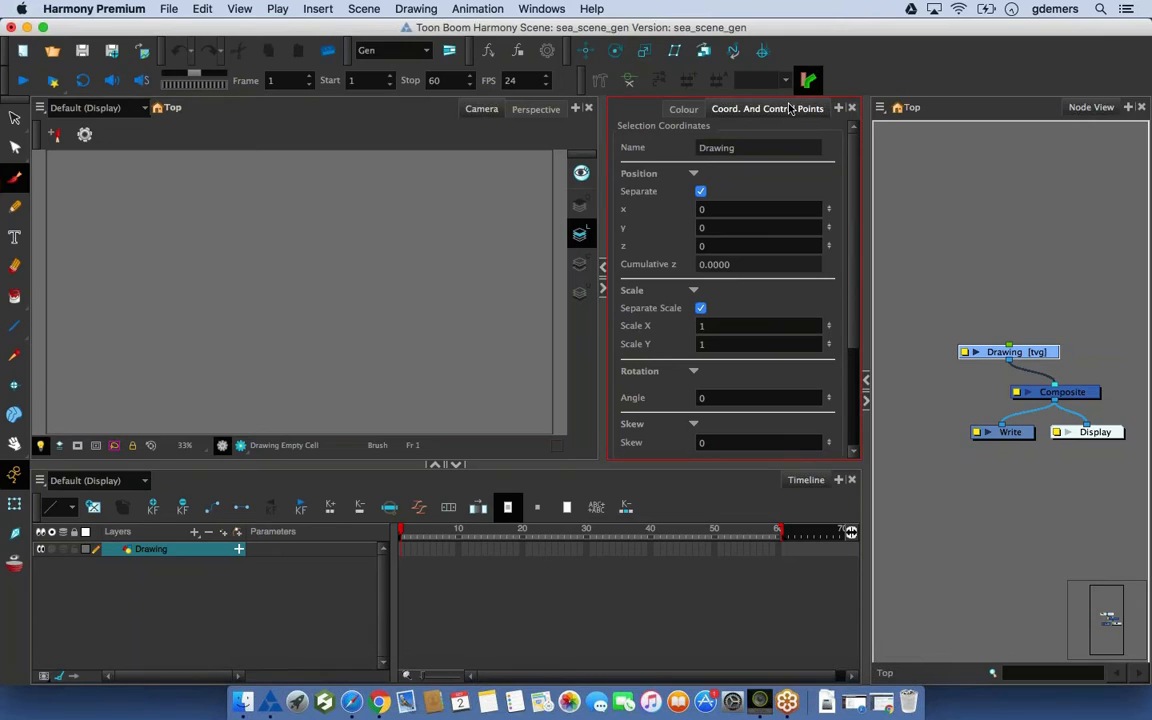
left_click(851, 108)
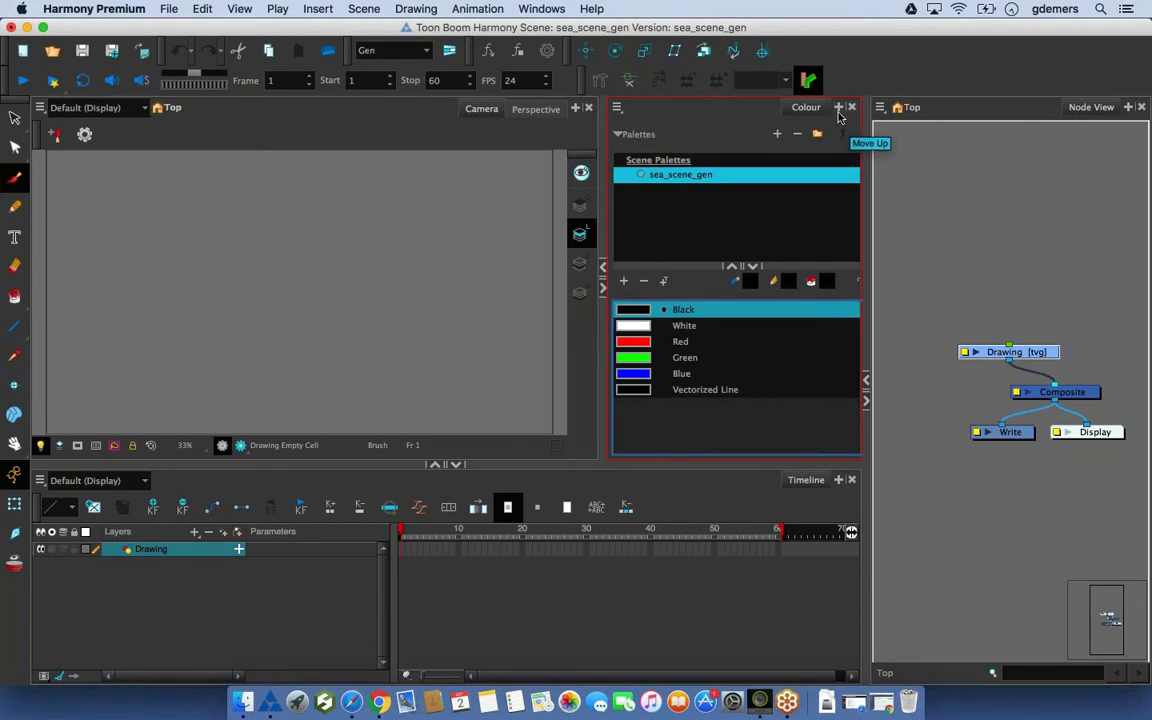
Add the Coord. And Control Points view back to the Colour panel and widen that panel
left_click(838, 108)
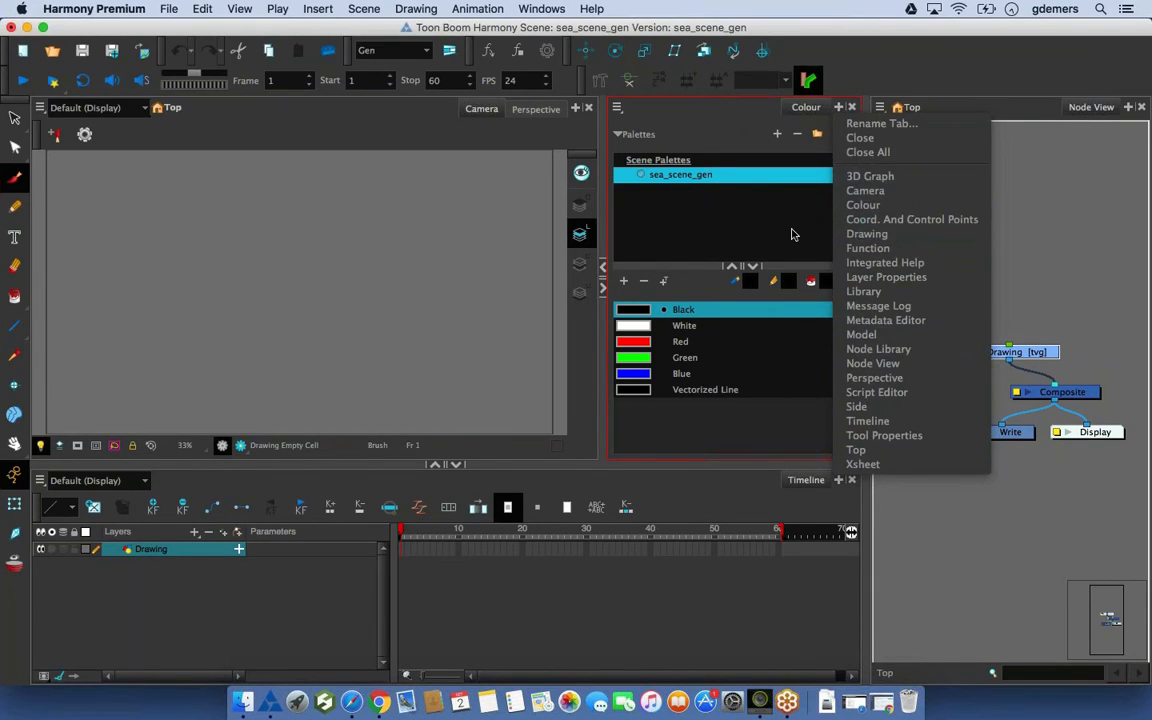
left_click(760, 228)
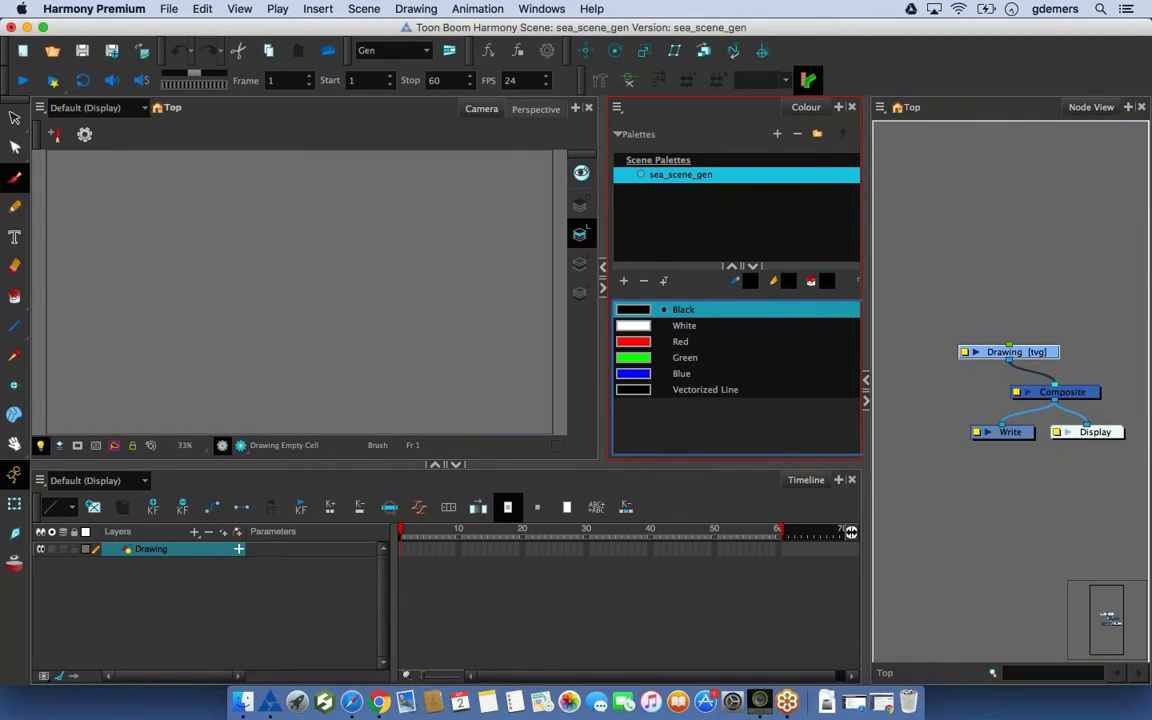
left_click_drag(607, 252, 641, 252)
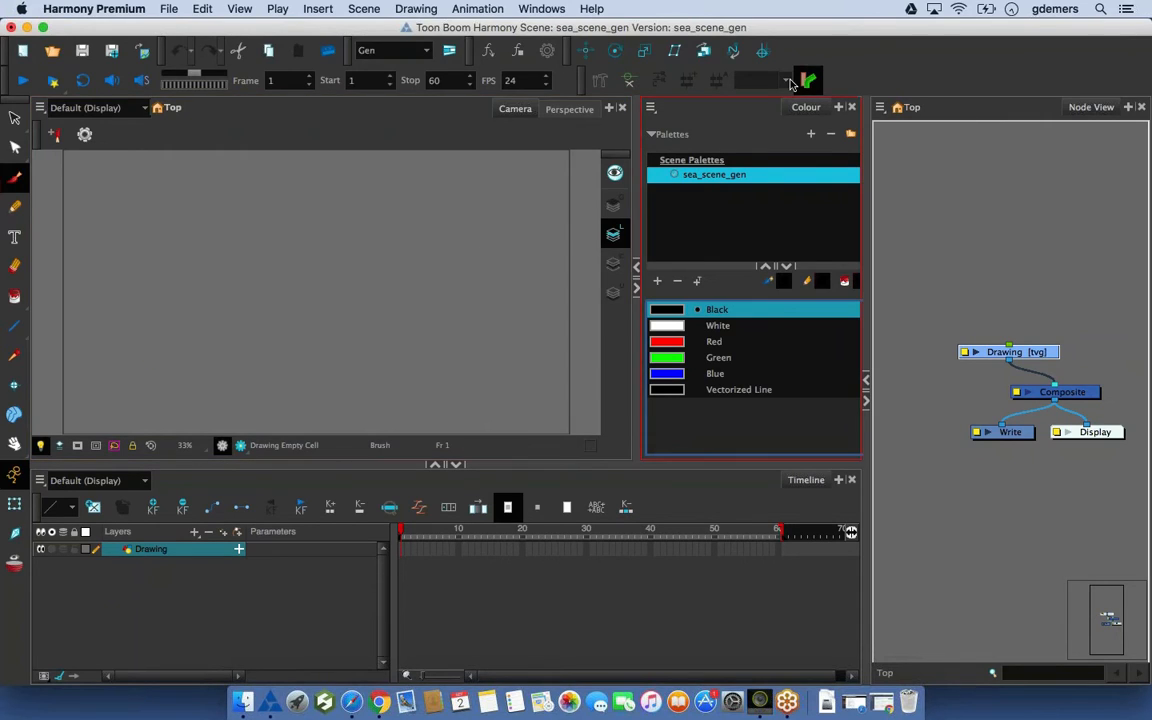
left_click(839, 108)
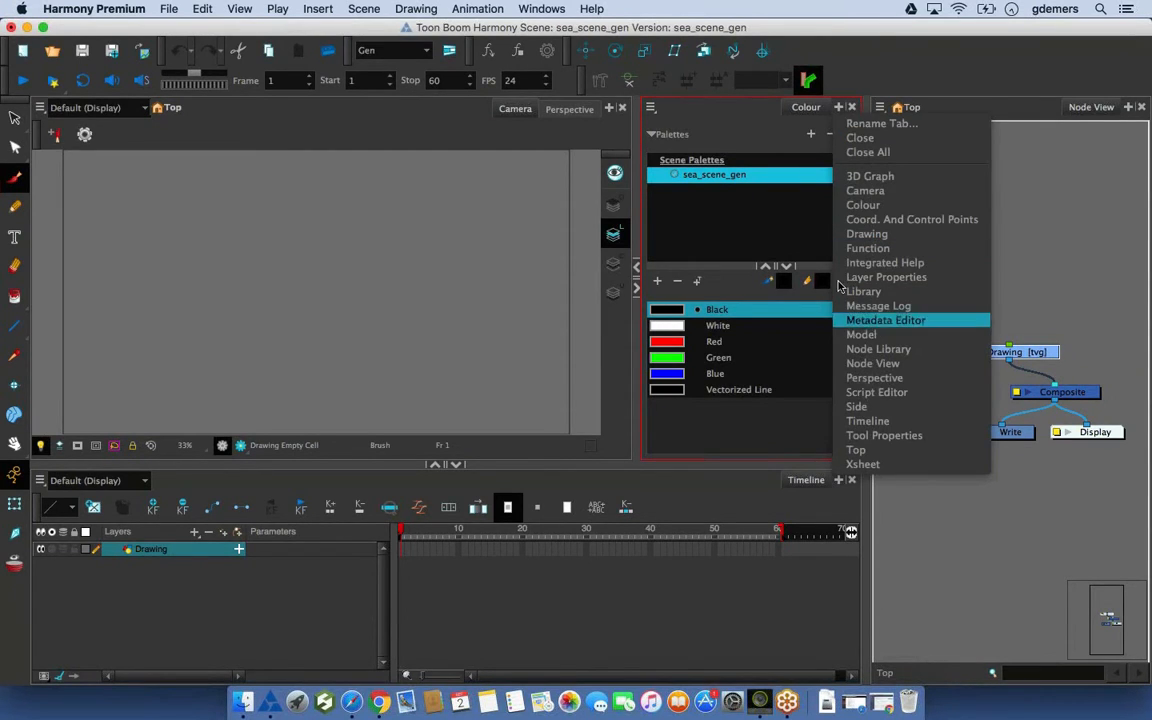
left_click(885, 220)
left_click_drag(636, 188, 598, 188)
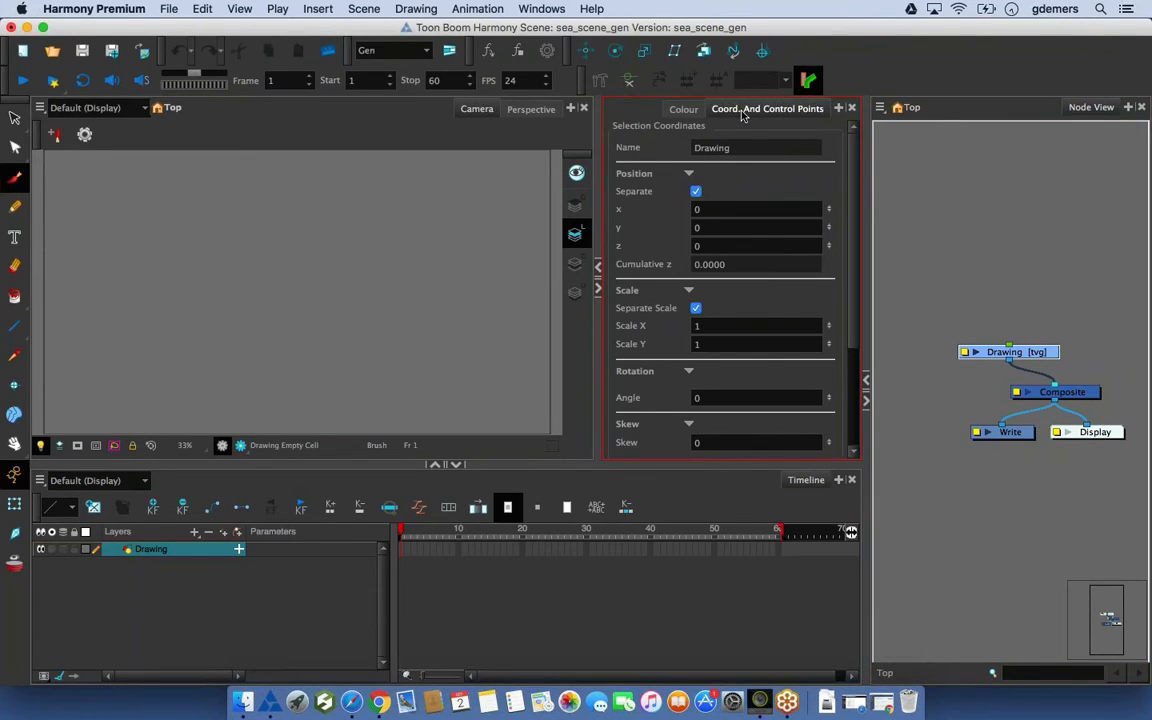
Move the Coord. And Control Points view into the Node View panel and dock the Node View separately beneath it
left_click_drag(797, 113, 1062, 115)
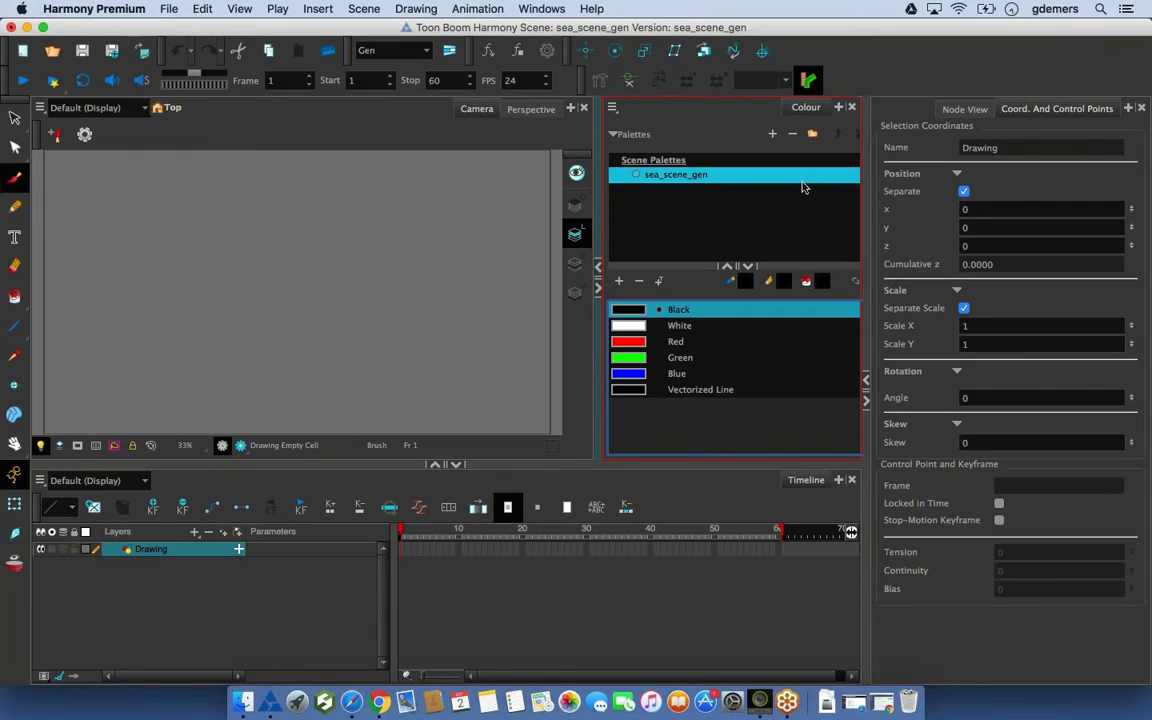
left_click(958, 110)
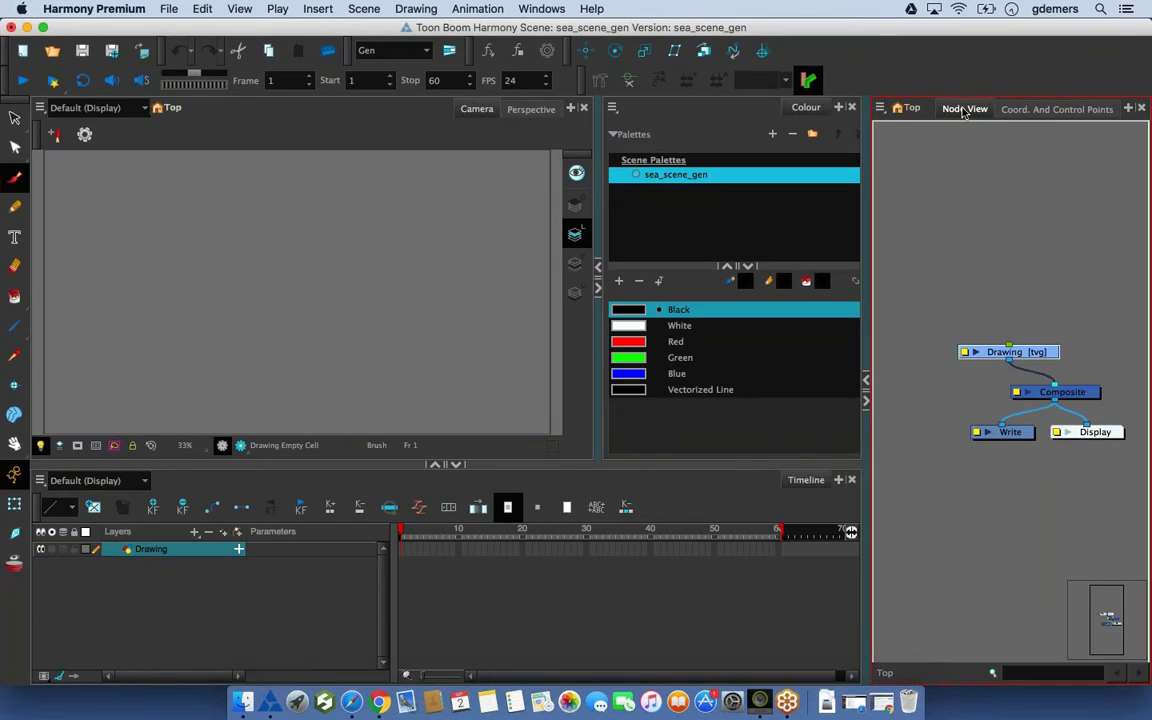
left_click_drag(963, 113, 985, 672)
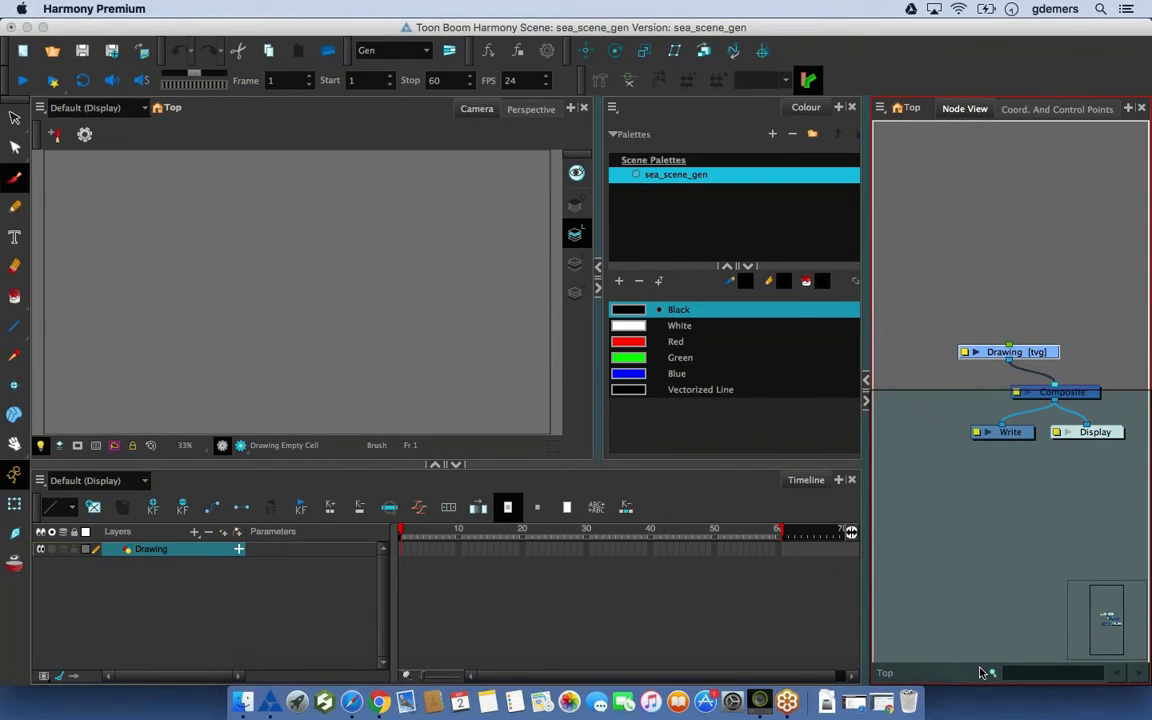
left_click_drag(980, 668, 971, 652)
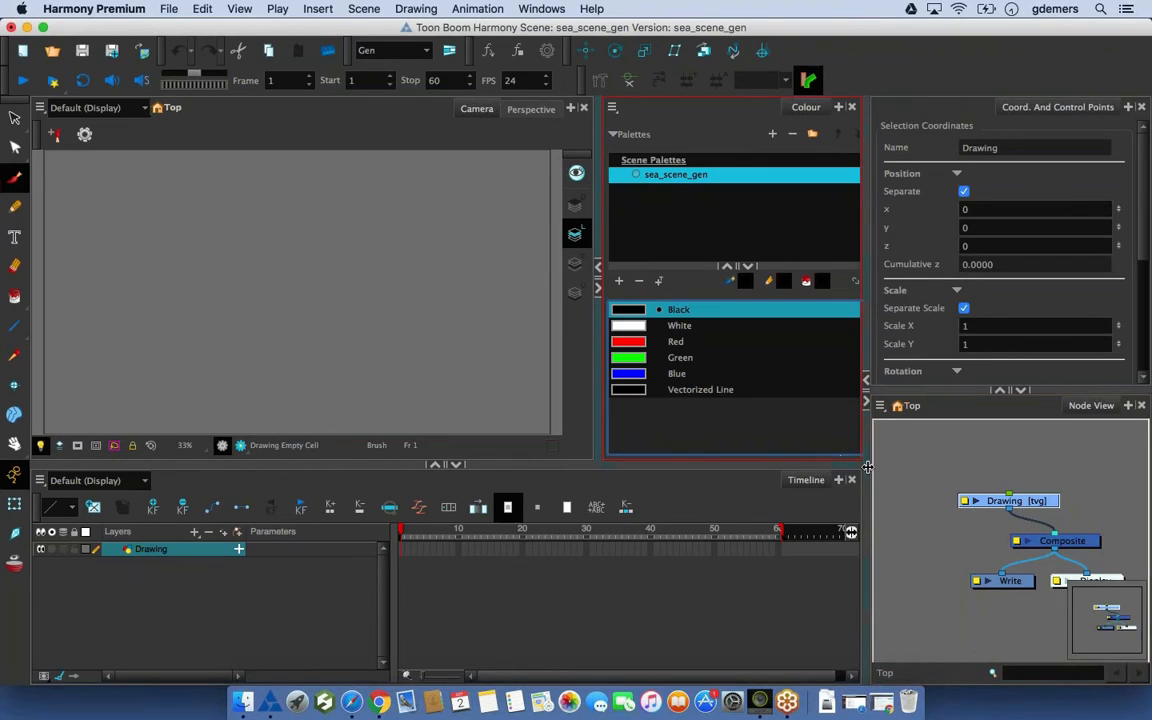
Widen the column holding the Coord. And Control Points view and Node View, and move the Drawing node directly above the Composite
left_click_drag(866, 260, 791, 260)
left_click(970, 591)
left_click_drag(968, 501, 1012, 498)
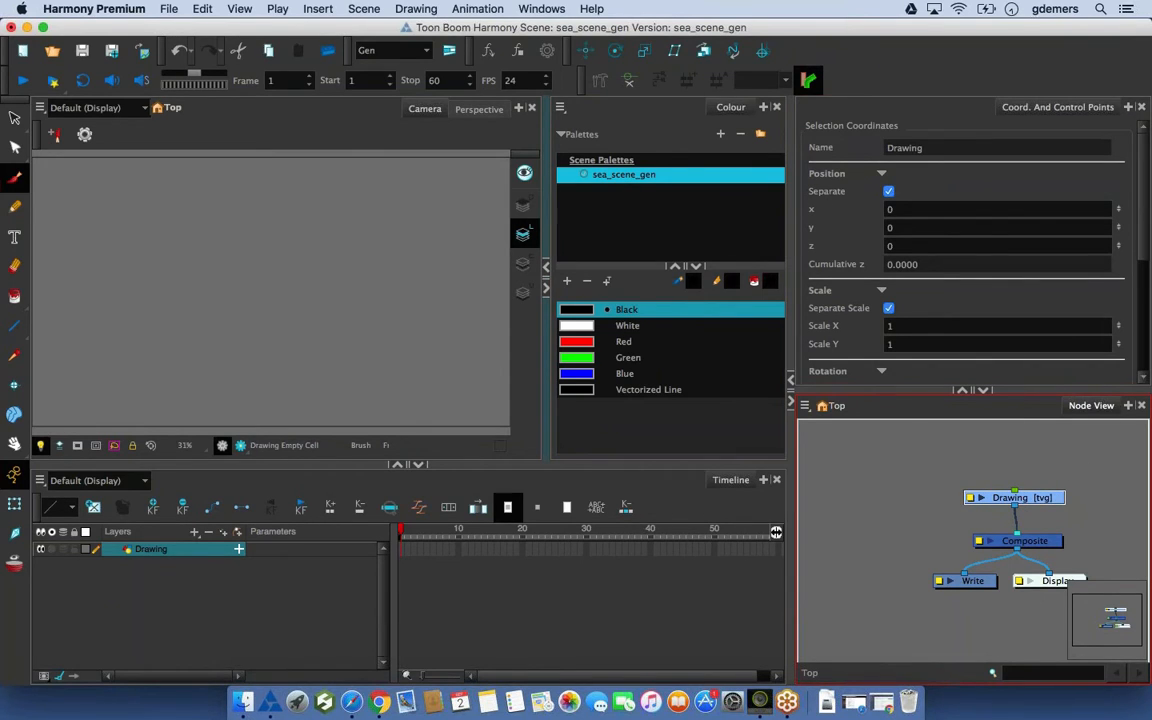
left_click(862, 356)
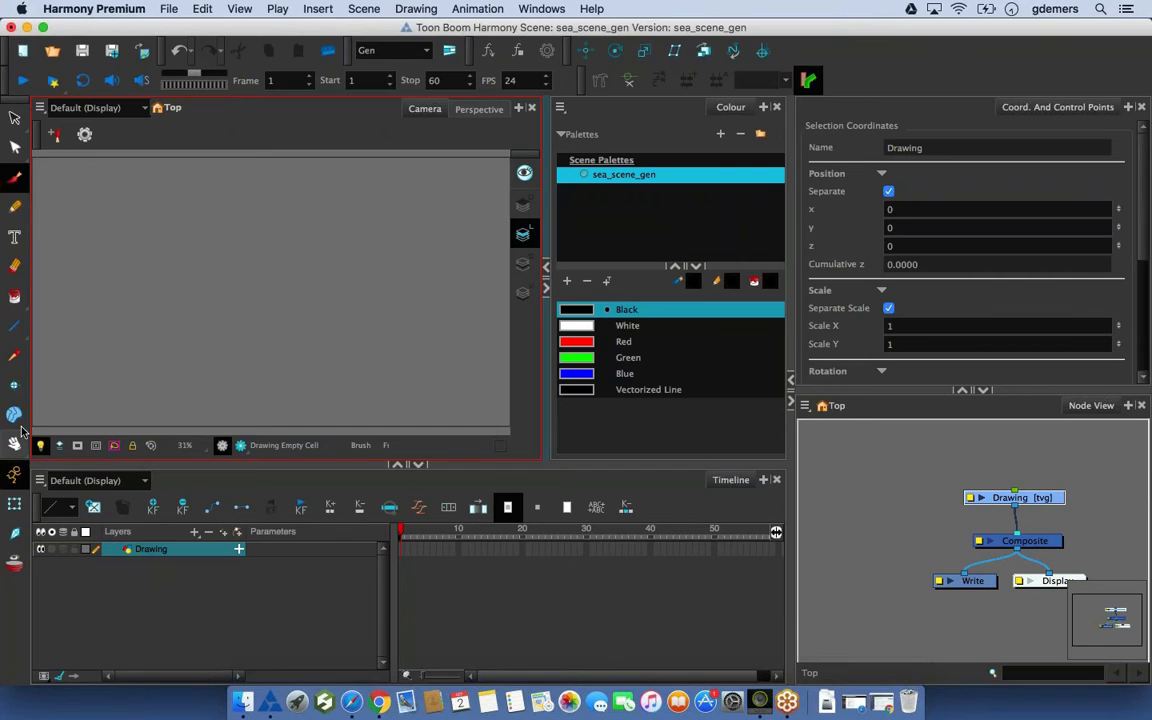
With the Brush tool active, zoom the Camera view out and in to view the camera frame at different magnifications
left_click(15, 178)
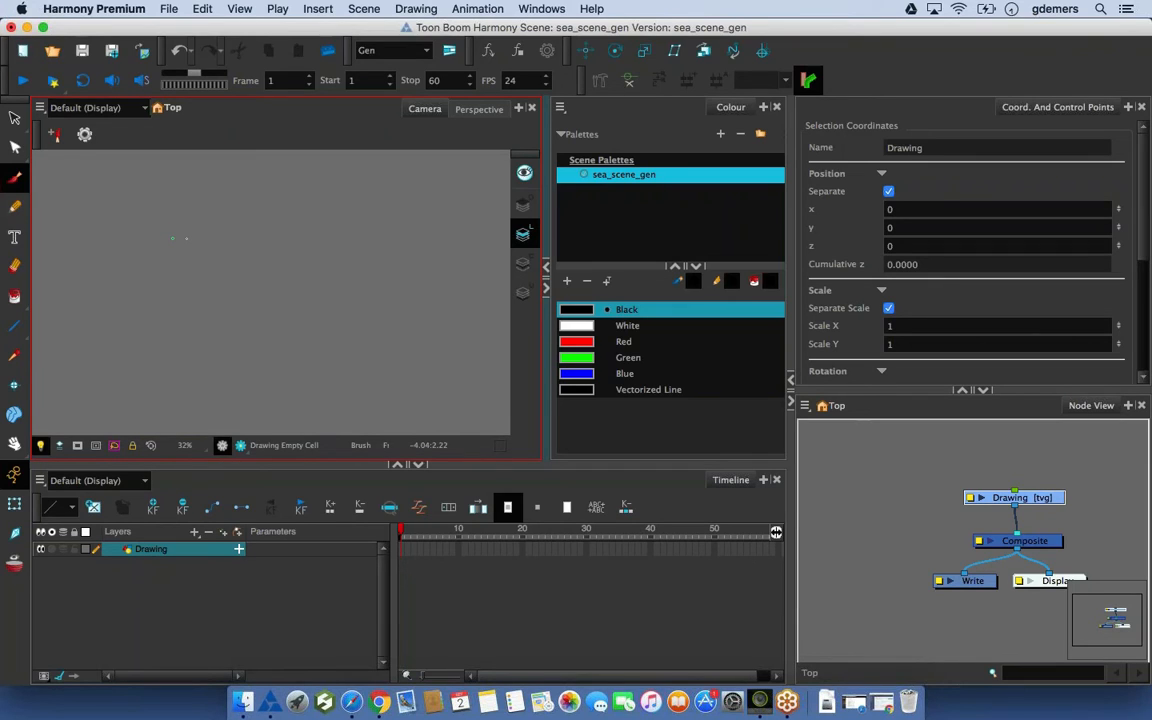
scroll(199, 232, "up", 1)
scroll(427, 239, "down", 5)
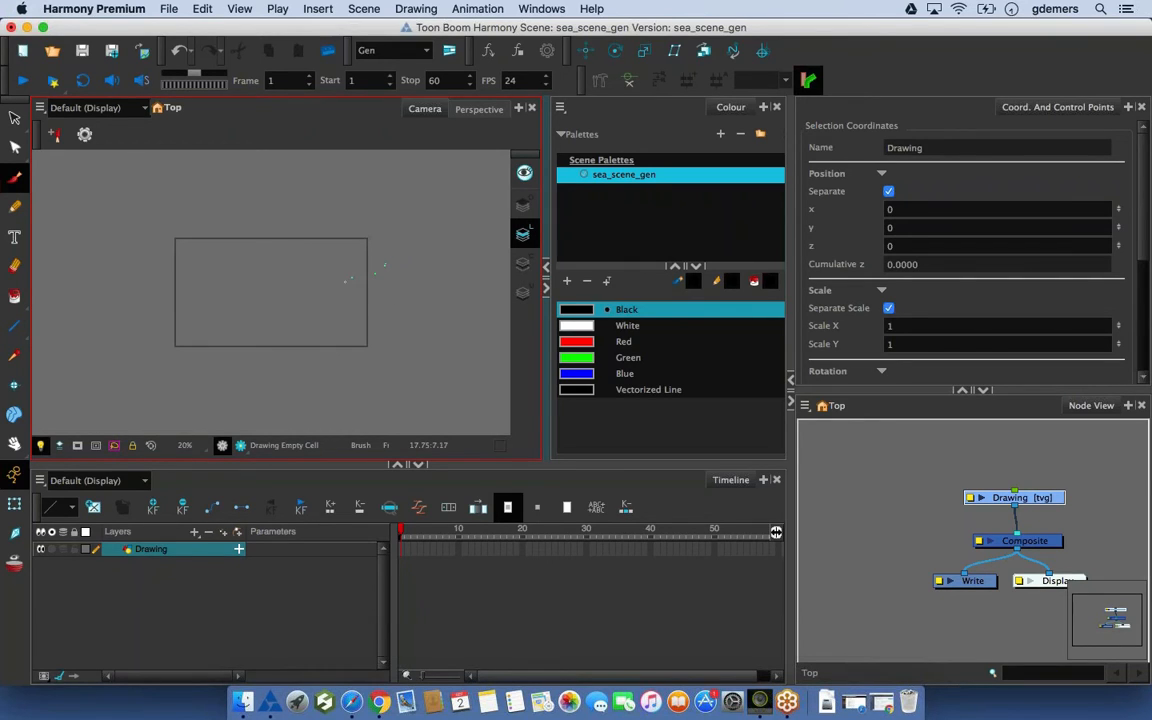
key("2")
key("2")
key("2")
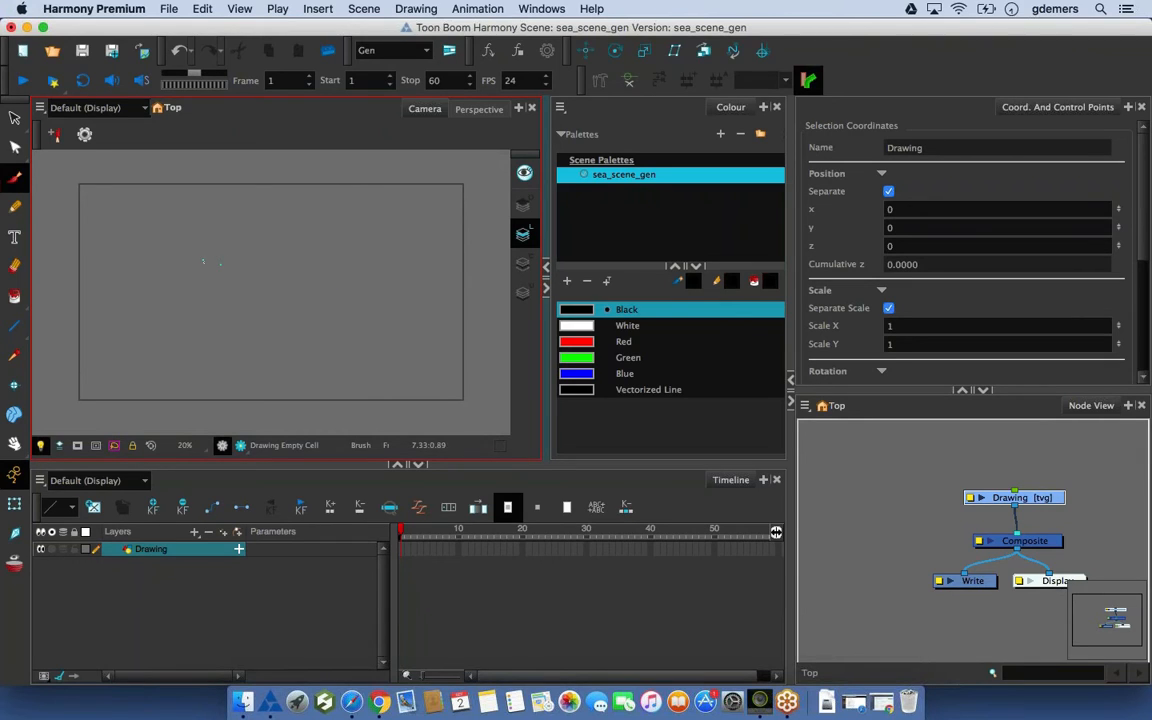
key("1")
key("1")
key("1")
key("1")
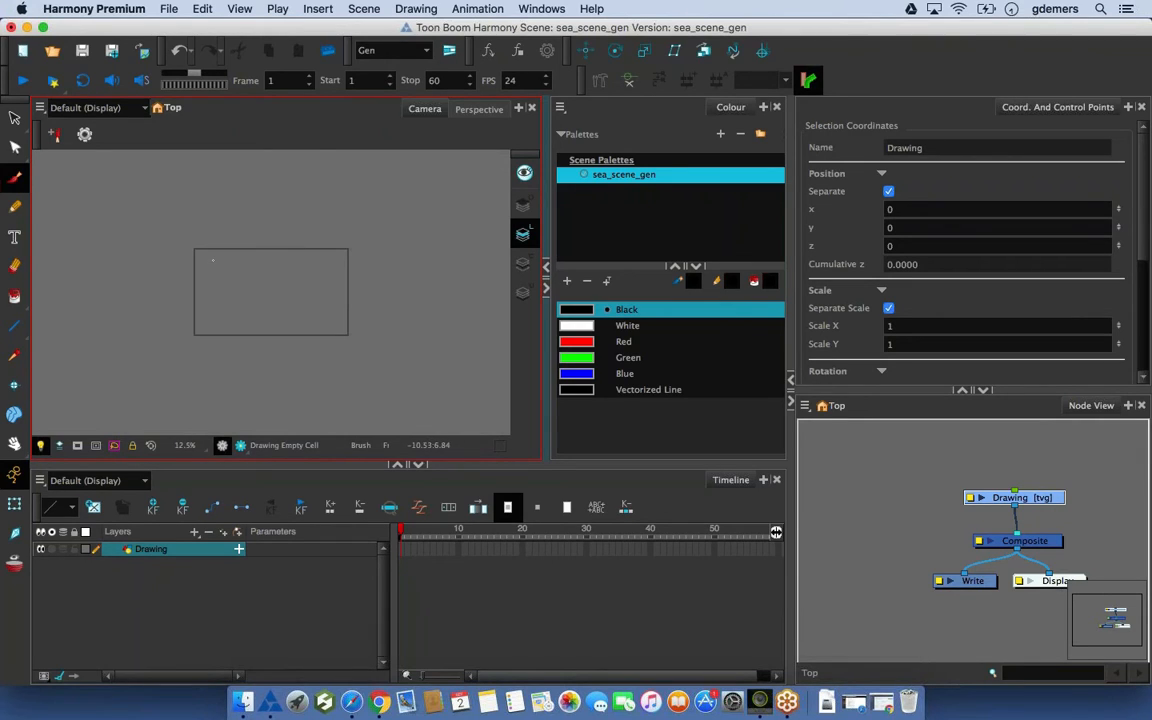
key("2")
key("2")
key("2")
key("2")
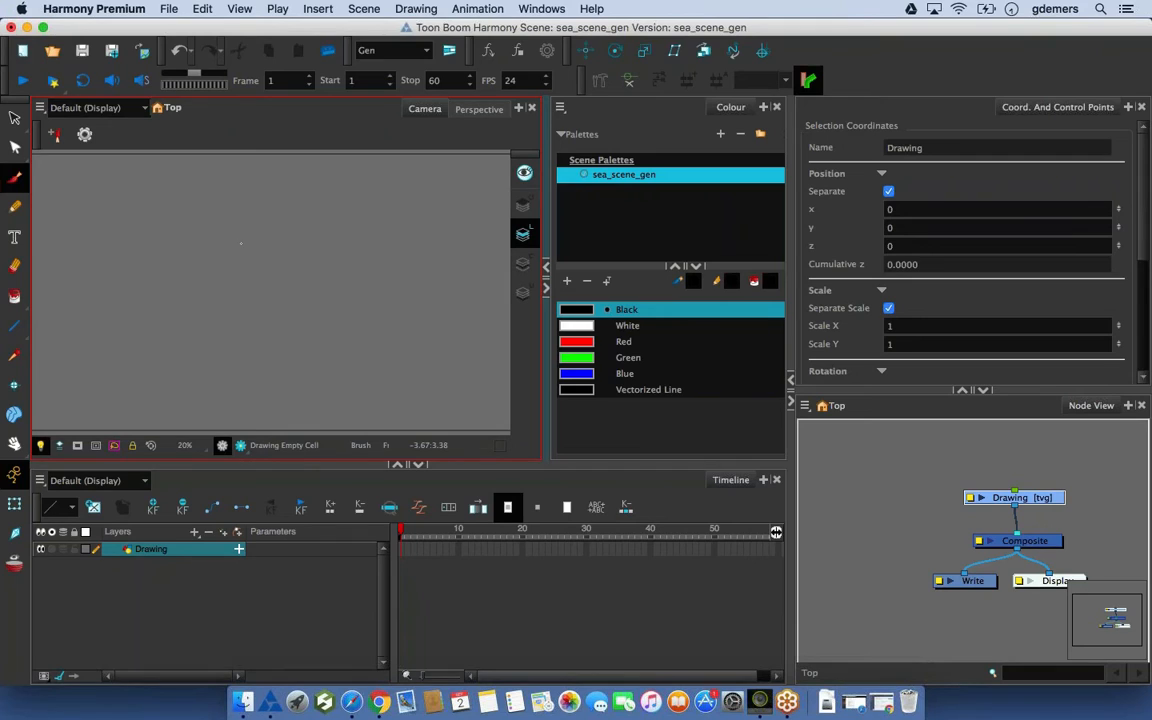
Pan around the camera frame in different directions and zoom in on the drawing area of the Camera view
mouse_move(316, 318)
left_mouse_down()
mouse_move(363, 291)
mouse_move(258, 412)
mouse_move(118, 236)
mouse_move(375, 365)
mouse_move(229, 360)
left_mouse_up()
key("2")
key("2")
key("1")
mouse_move(339, 298)
left_mouse_down()
mouse_move(466, 304)
mouse_move(362, 305)
left_mouse_up()
mouse_move(300, 250)
left_mouse_down()
mouse_move(306, 288)
mouse_move(244, 193)
mouse_move(207, 234)
left_mouse_up()
mouse_move(253, 334)
left_mouse_down()
mouse_move(290, 371)
mouse_move(326, 314)
mouse_move(258, 352)
mouse_move(263, 405)
left_mouse_up()
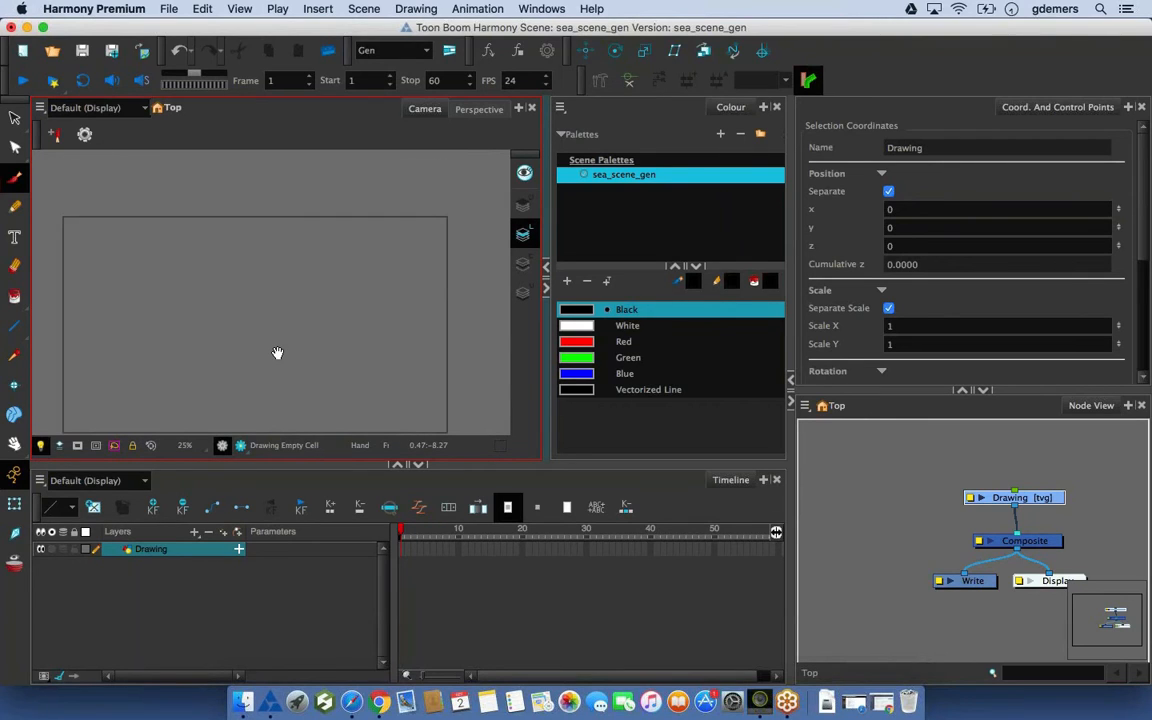
left_click_drag(252, 342, 313, 311)
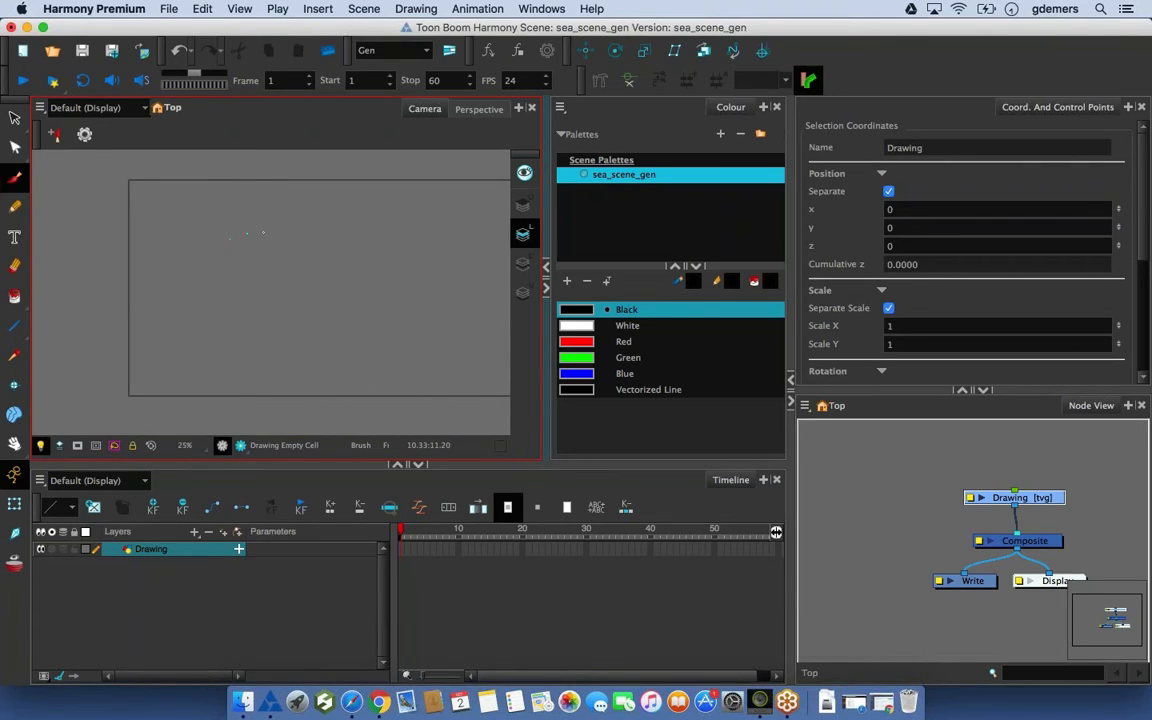
scroll(288, 280, "up", 2)
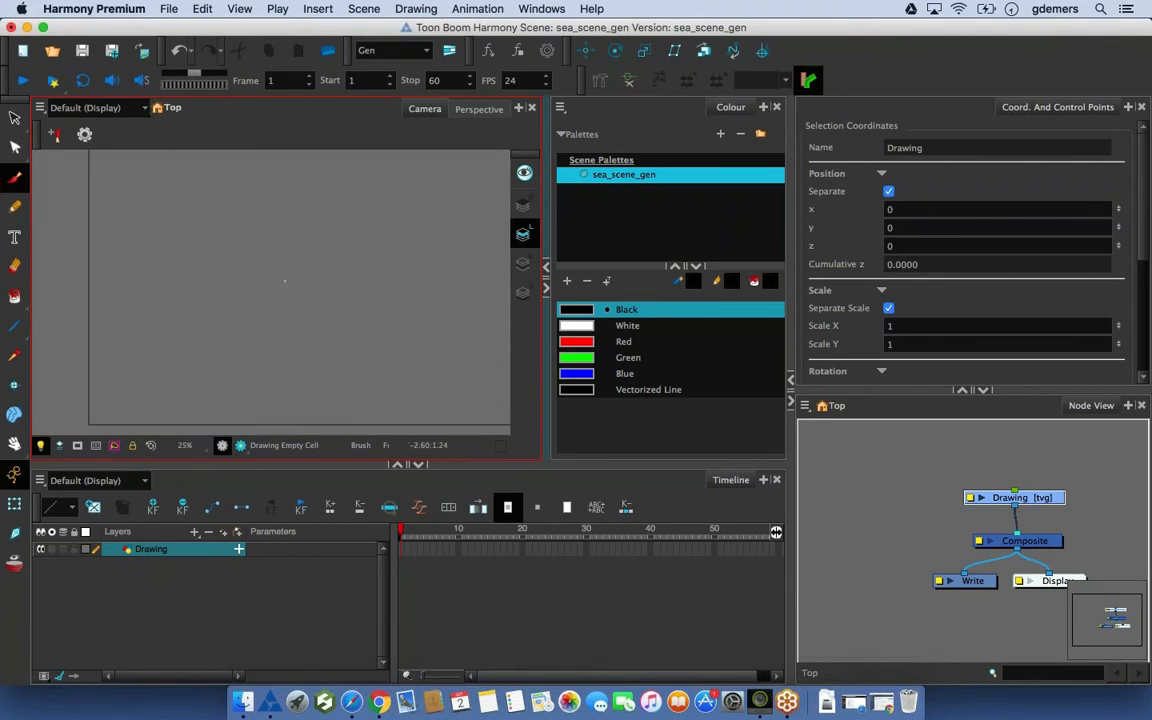
scroll(178, 250, "up", 2)
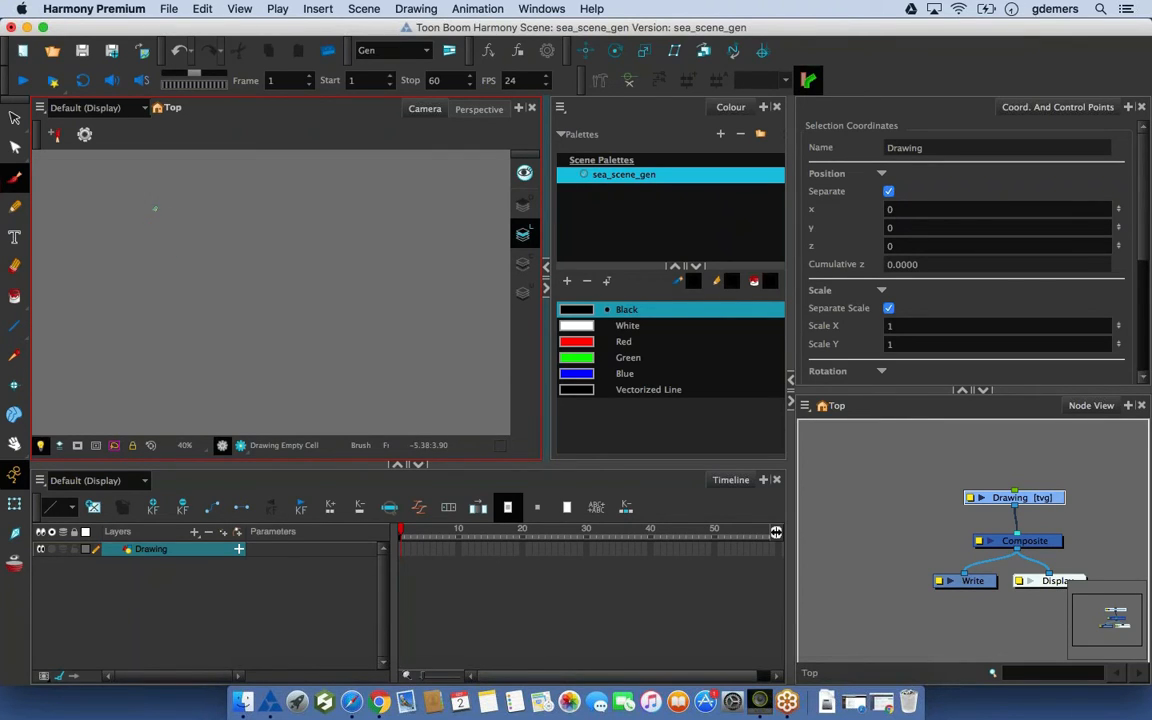
Draw a wavy black diagonal stroke with the Brush tool and a similar one above it with the Pencil tool
mouse_move(177, 204)
left_mouse_down()
mouse_move(191, 257)
mouse_move(262, 274)
mouse_move(297, 303)
mouse_move(308, 360)
left_mouse_up()
key("2")
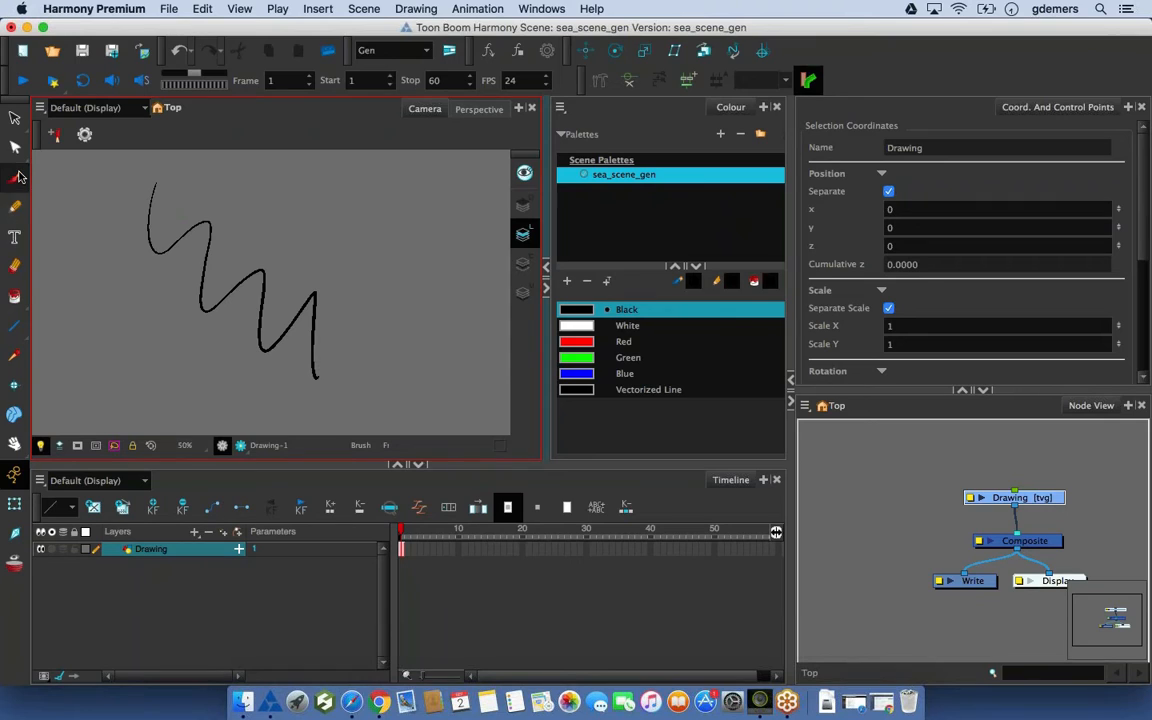
left_click(14, 207)
mouse_move(200, 180)
left_mouse_down()
mouse_move(182, 215)
mouse_move(215, 206)
mouse_move(333, 334)
left_mouse_up()
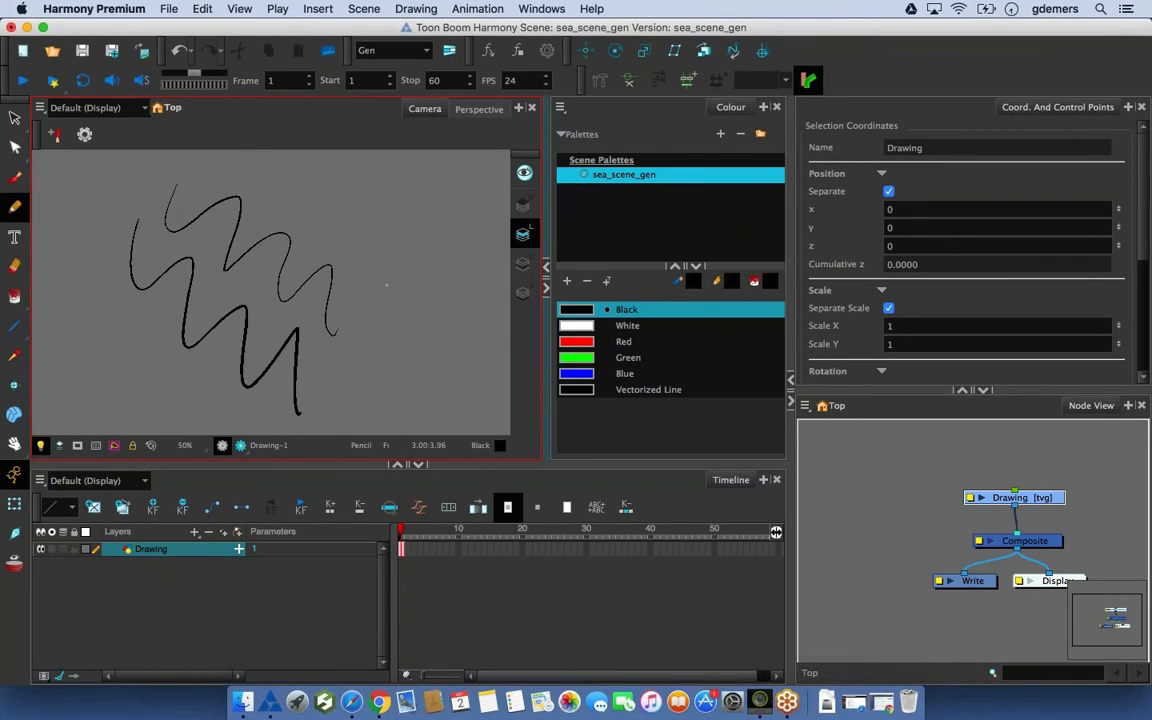
scroll(365, 243, "up", 5)
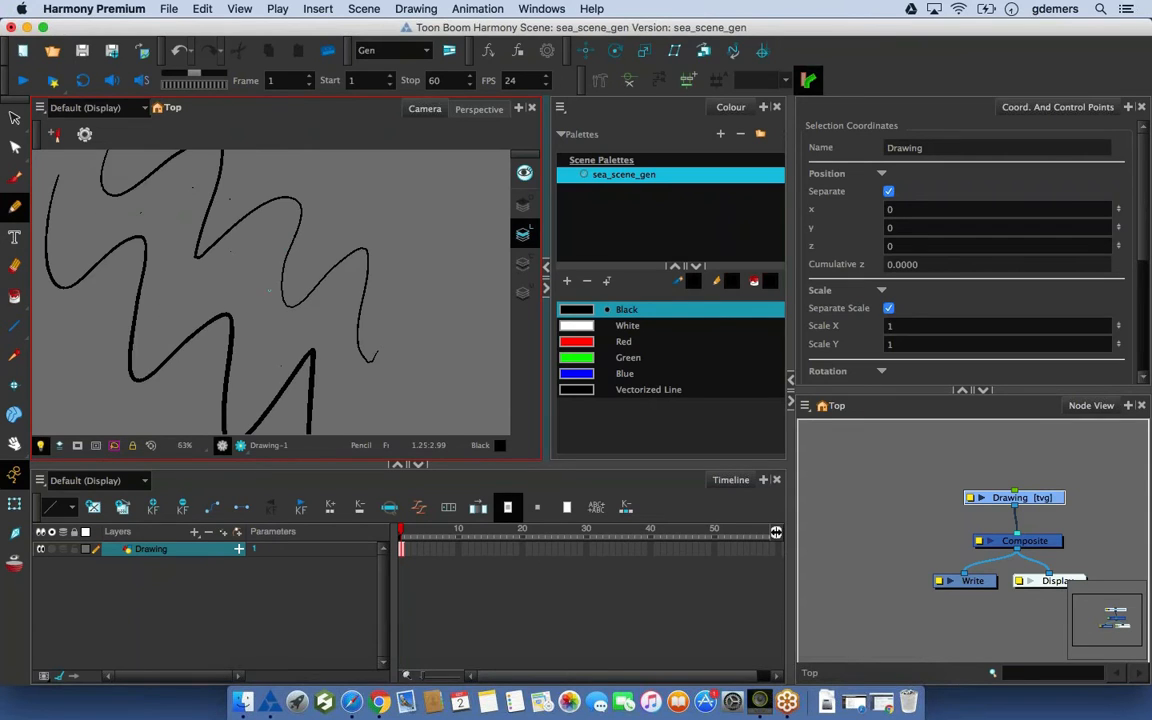
scroll(285, 319, "down", 2)
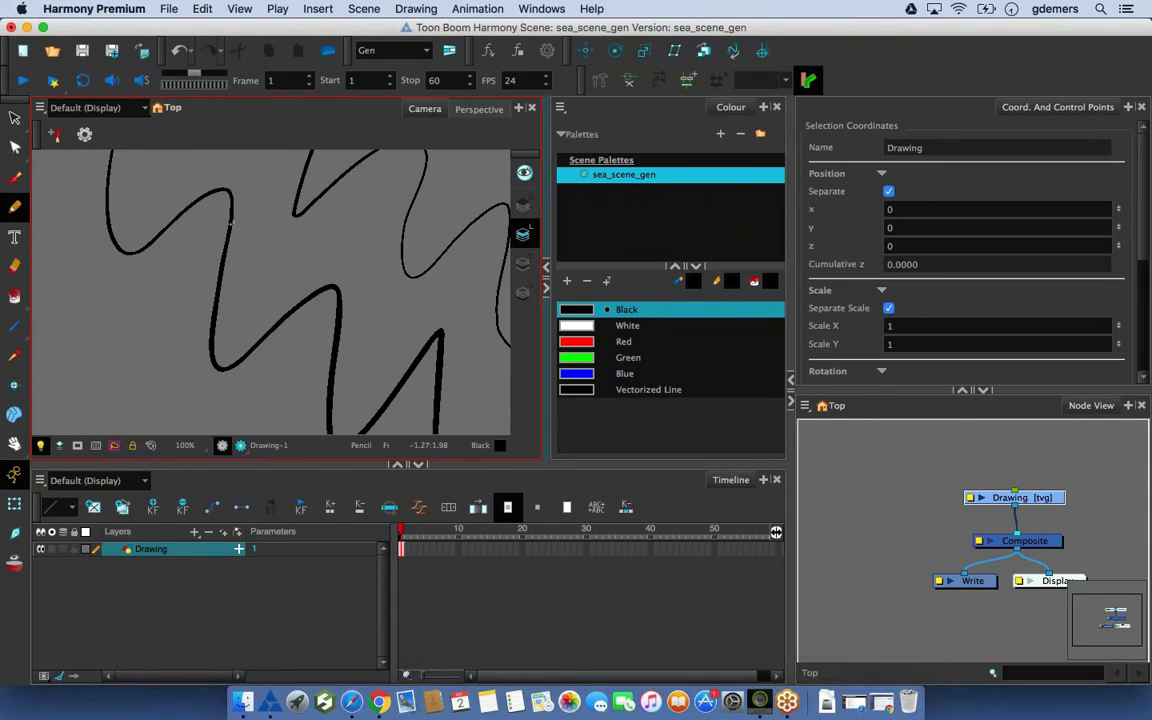
With the Contour Editor, show the control points of the upper pencil line and pull the point before its first crest downwards
key("space")
left_click_drag(299, 254, 251, 394)
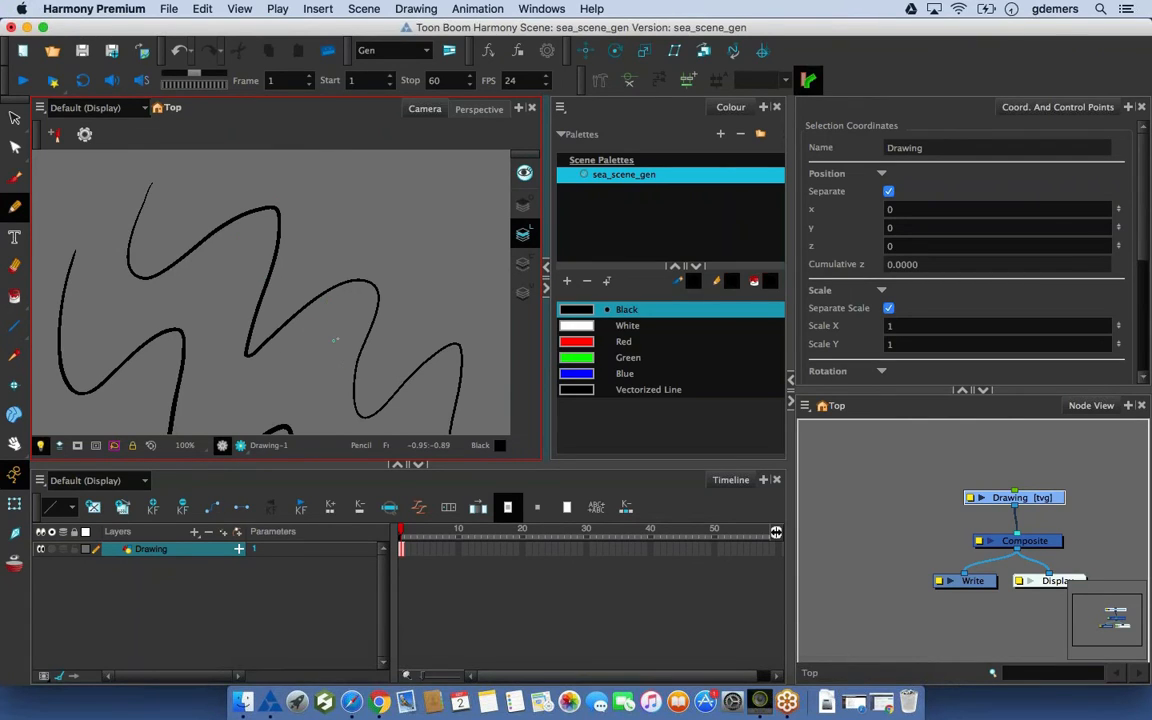
left_click(15, 148)
scroll(180, 246, "up", 1)
left_click_drag(178, 248, 236, 316)
left_click(219, 275)
key("2")
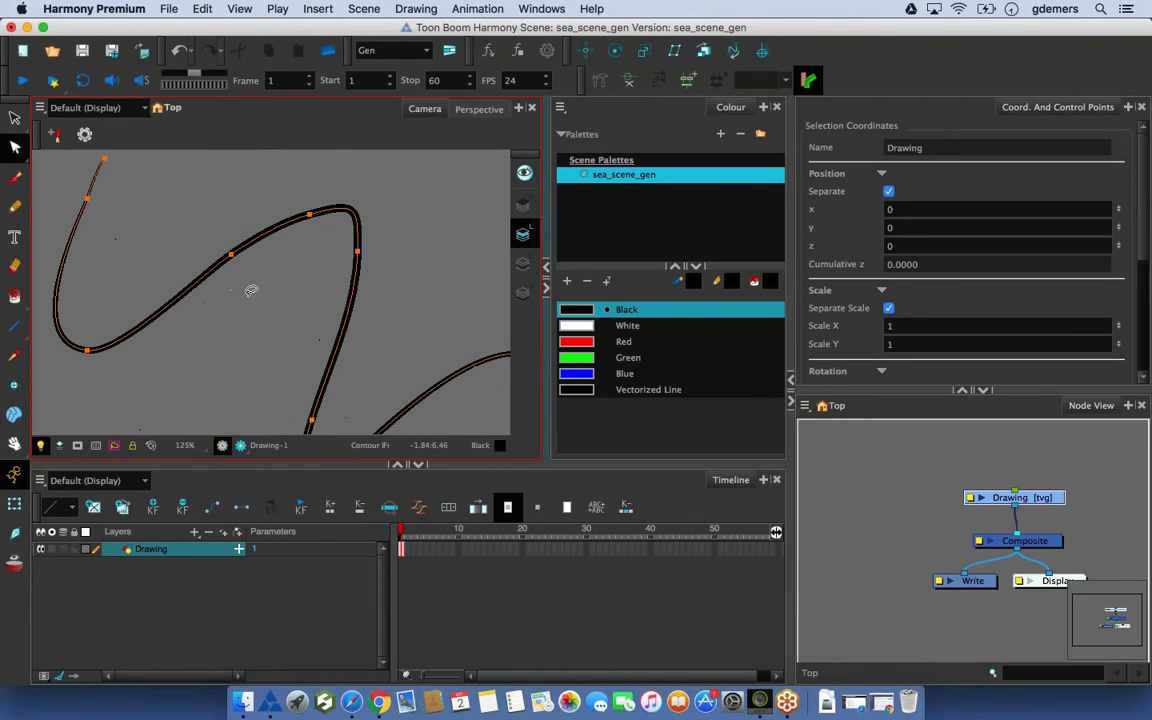
scroll(199, 252, "up", 2)
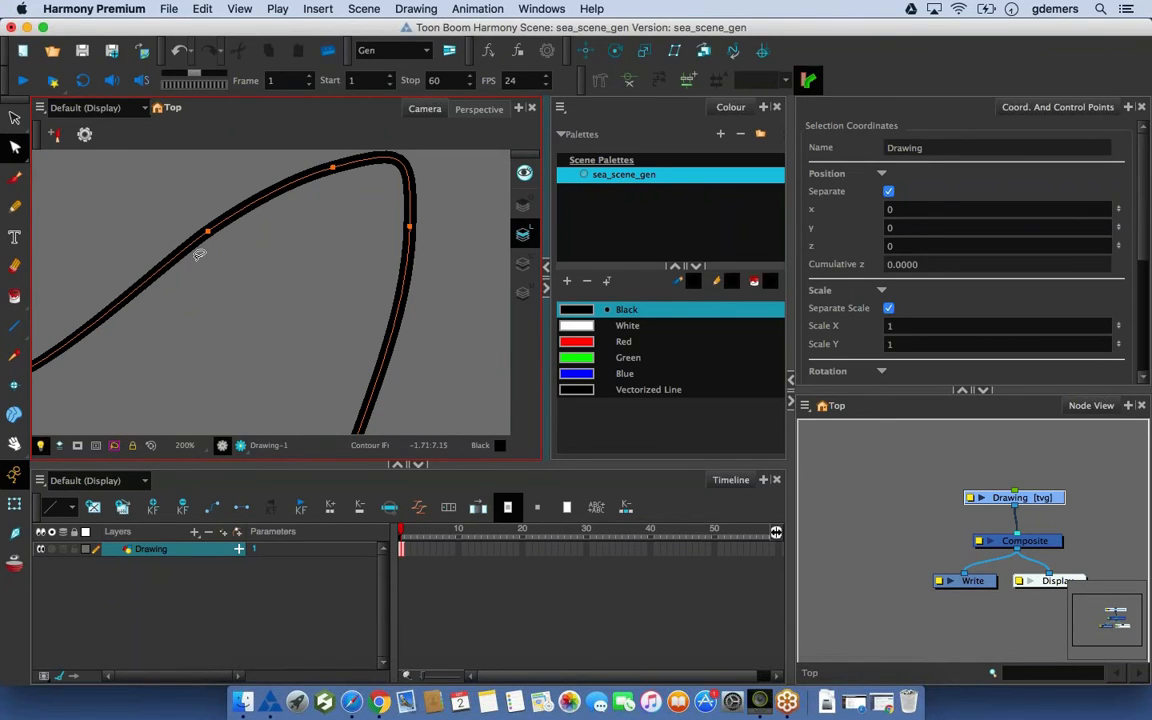
mouse_move(208, 231)
left_mouse_down()
mouse_move(185, 319)
mouse_move(198, 324)
left_mouse_up()
Reposition the control point leading into the pencil line's first crest and adjust its Bezier handle to round the crest
key("space")
mouse_move(315, 268)
left_mouse_down()
mouse_move(324, 255)
mouse_move(314, 316)
mouse_move(332, 226)
mouse_move(265, 275)
left_mouse_up()
key("space")
left_click_drag(303, 355, 315, 328)
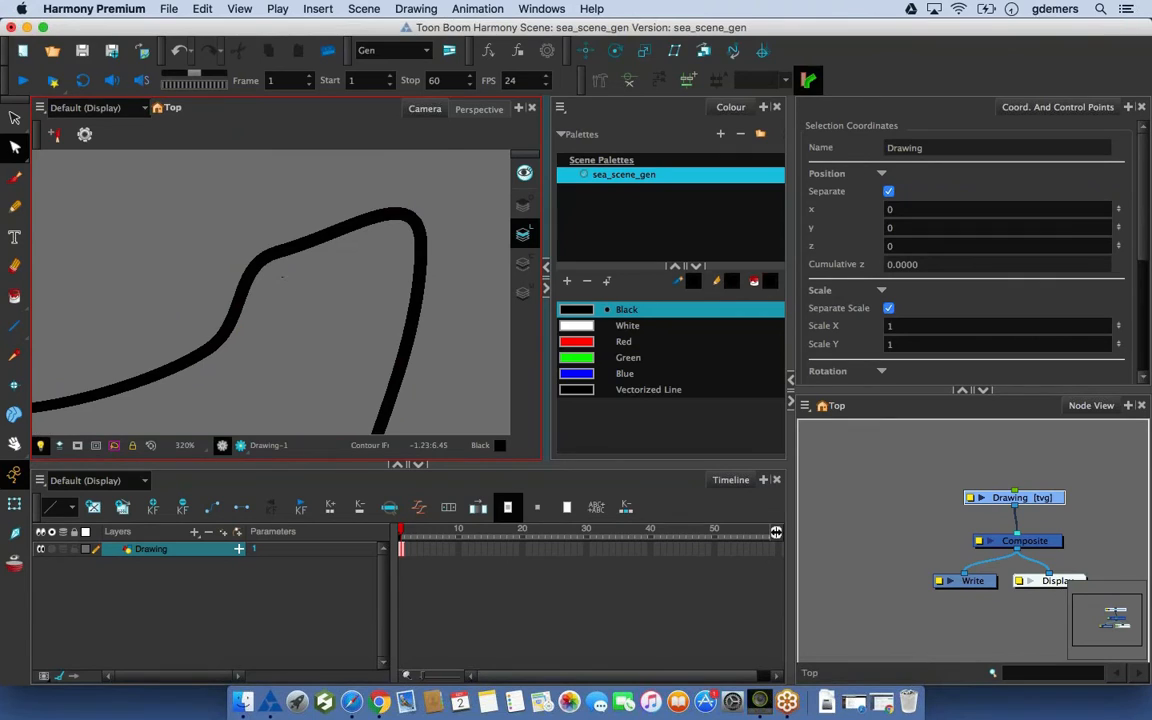
left_click_drag(282, 276, 303, 251)
left_click_drag(363, 199, 341, 164)
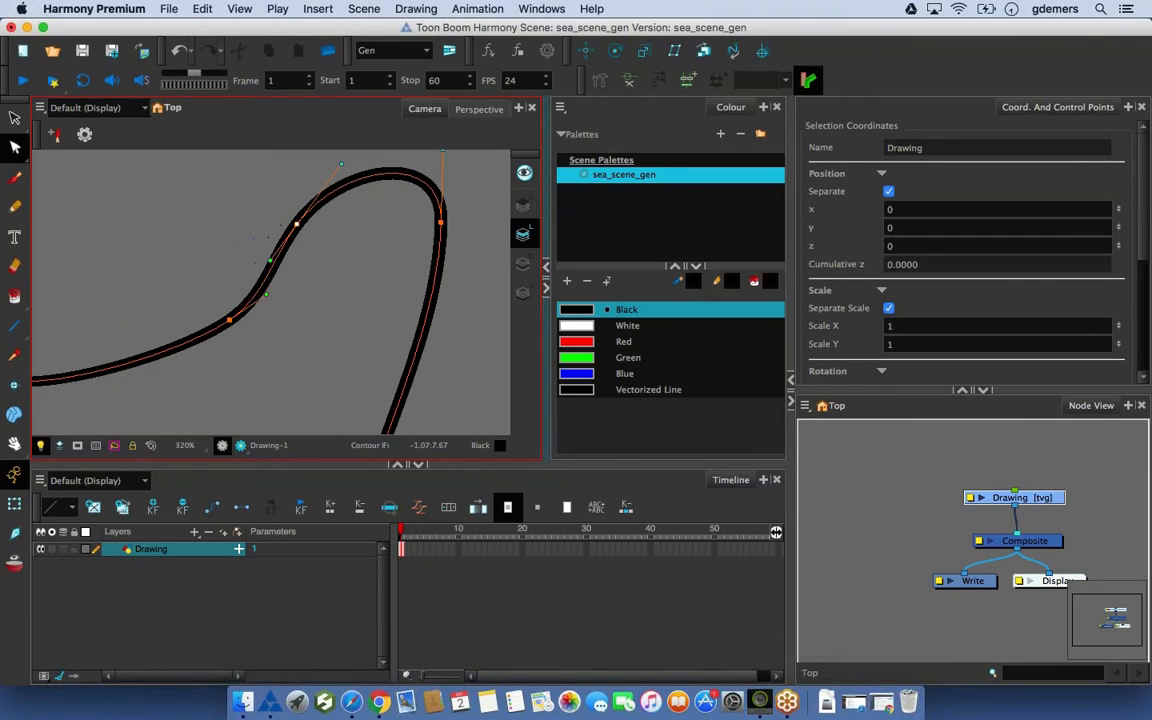
key("1")
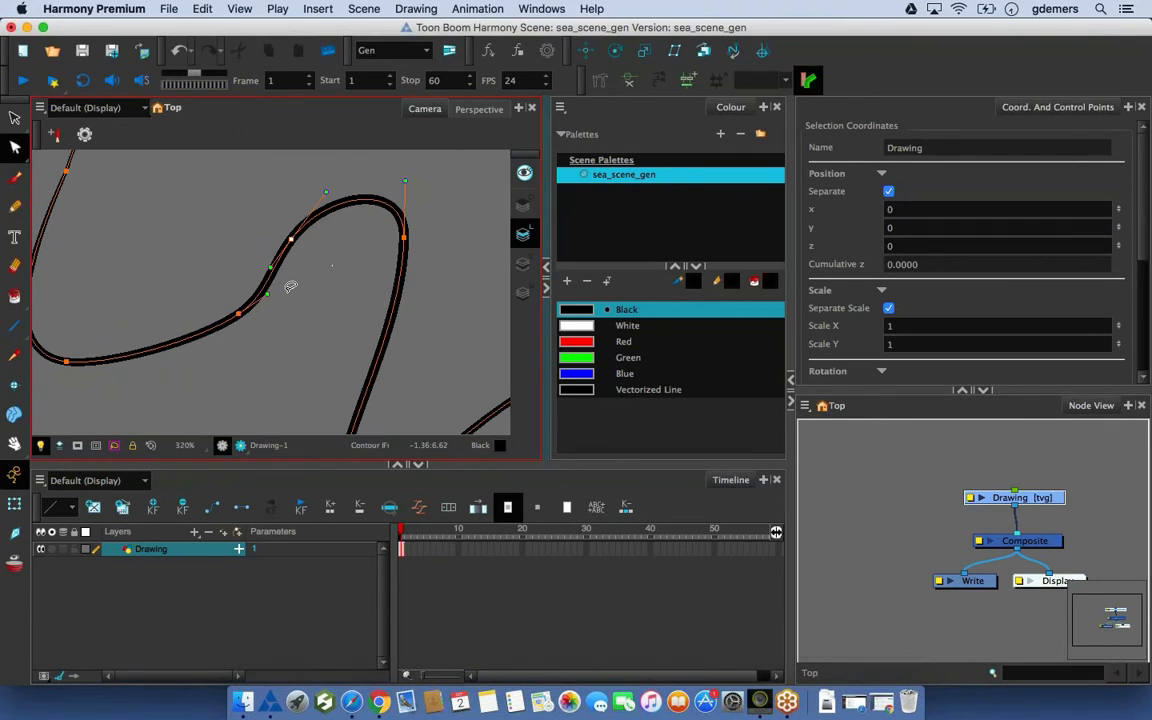
Adjust the control point just below the pencil line's upper end and delete it from the line
key("space")
left_click_drag(288, 287, 398, 346)
mouse_move(218, 228)
left_mouse_down()
mouse_move(123, 242)
mouse_move(182, 252)
mouse_move(143, 260)
left_mouse_up()
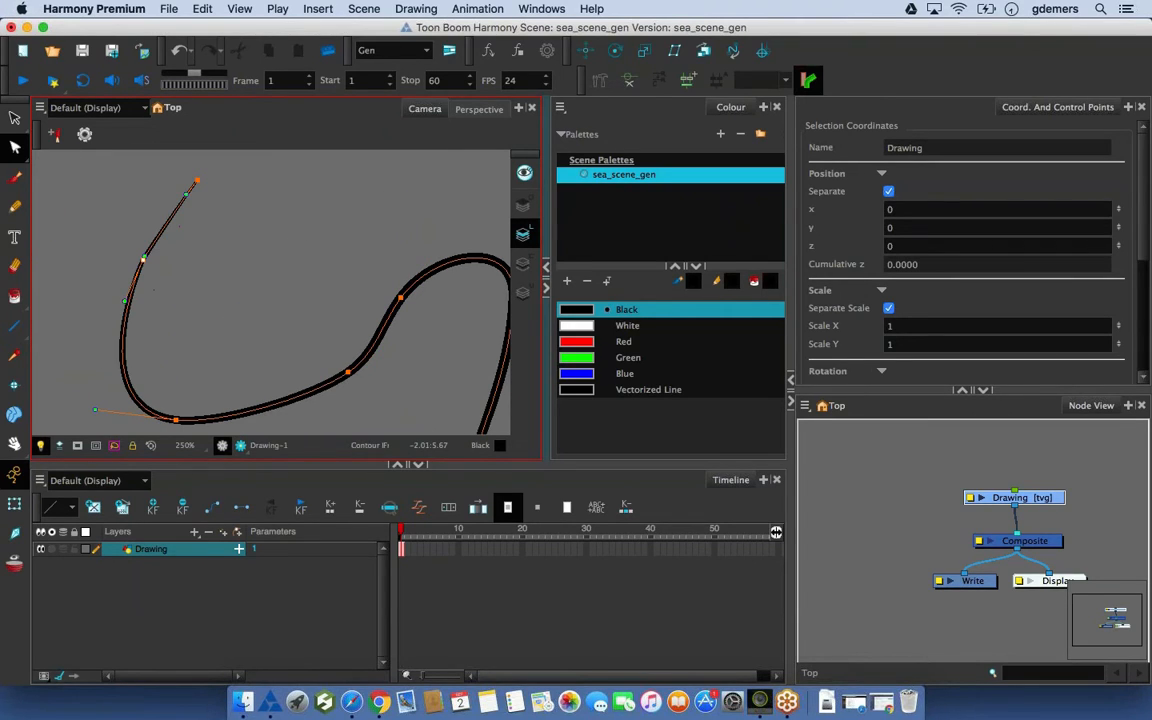
key("Delete")
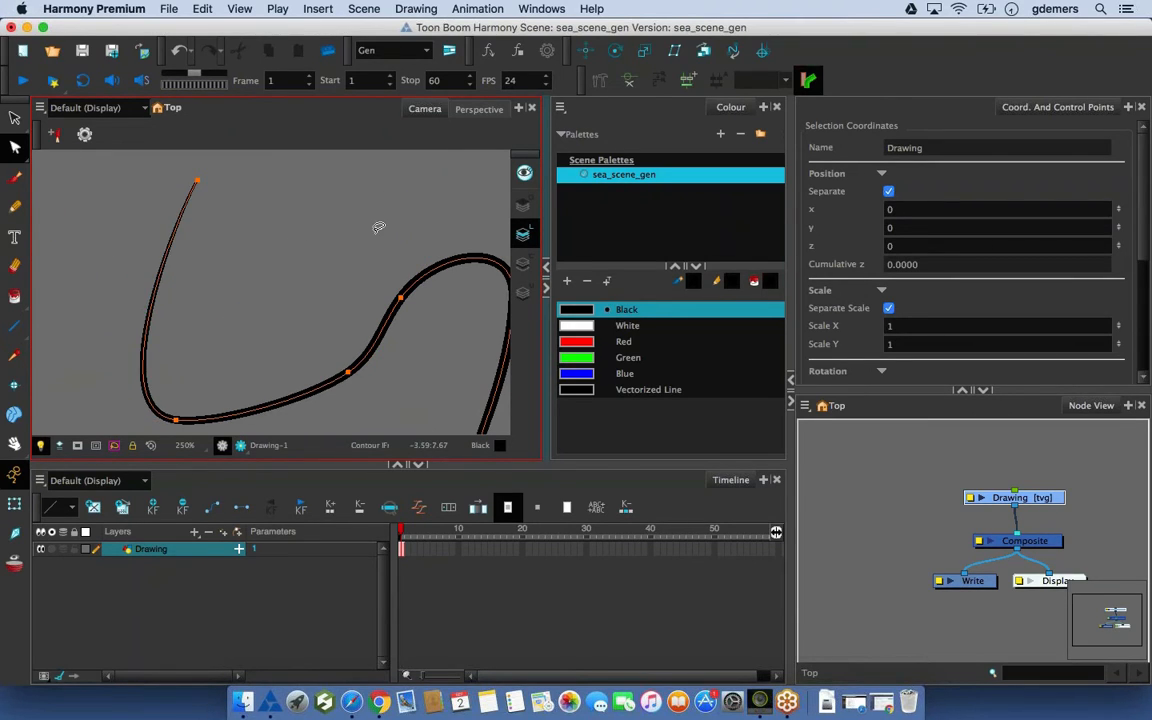
Reshape the pencil line's first trough with its Bezier handle and delete the control point on the slope between trough and crest
key("space")
left_click_drag(222, 354, 248, 325)
left_click(201, 390)
left_click_drag(120, 380, 78, 347)
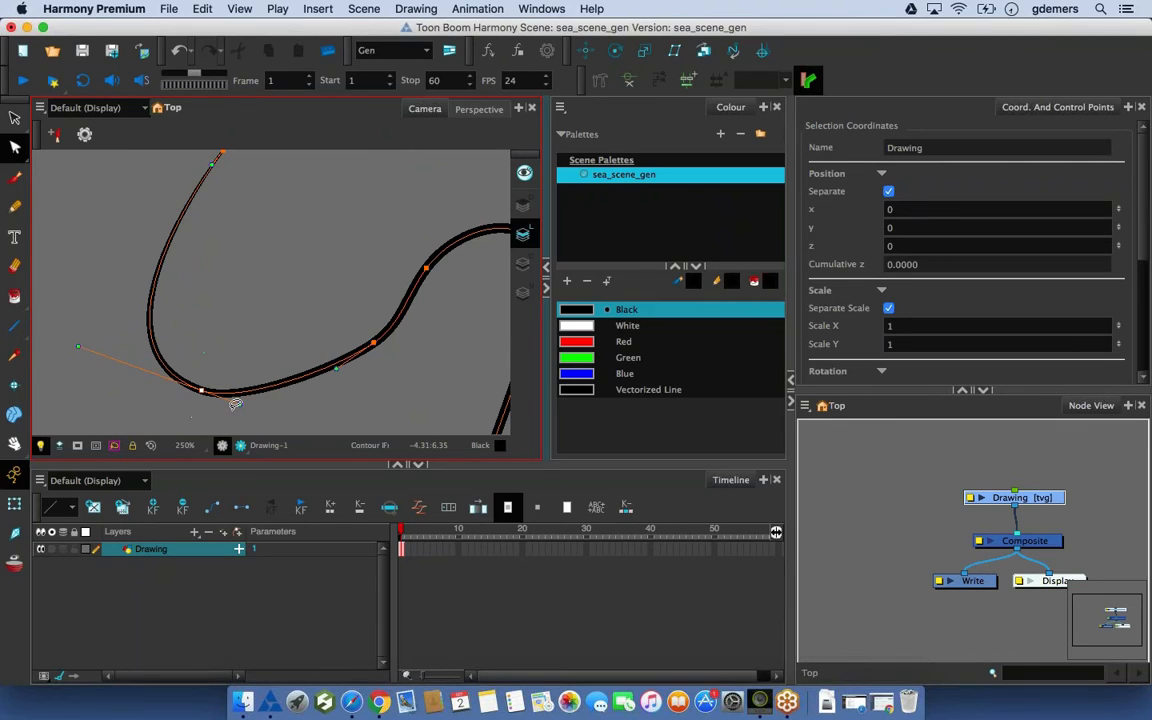
key("2")
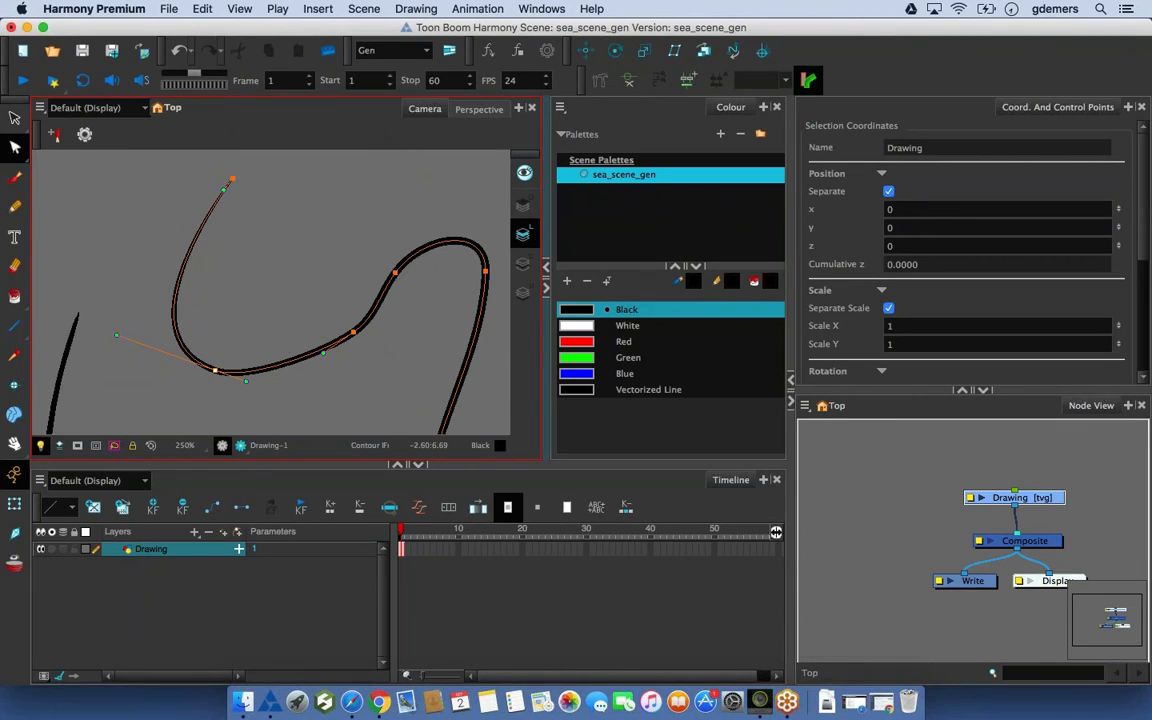
left_click(353, 331)
key("Delete")
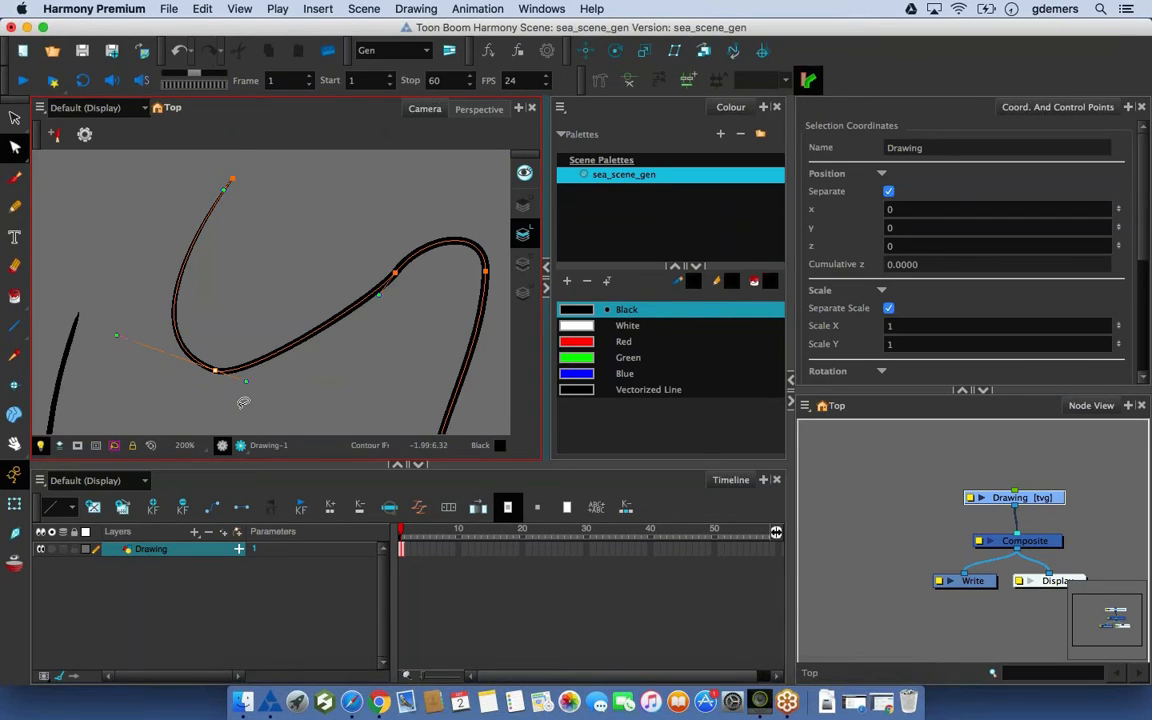
Edit the outline of the lower brush stroke, moving its contour points at the first trough to make the stroke thicker there
key("space")
left_click_drag(243, 401, 350, 263)
mouse_move(220, 394)
left_mouse_down()
mouse_move(228, 281)
mouse_move(219, 355)
left_mouse_up()
key("2")
key("2")
key("space")
left_click_drag(301, 383, 396, 366)
left_click(296, 324)
mouse_move(246, 287)
left_mouse_down()
mouse_move(205, 308)
mouse_move(224, 330)
left_mouse_up()
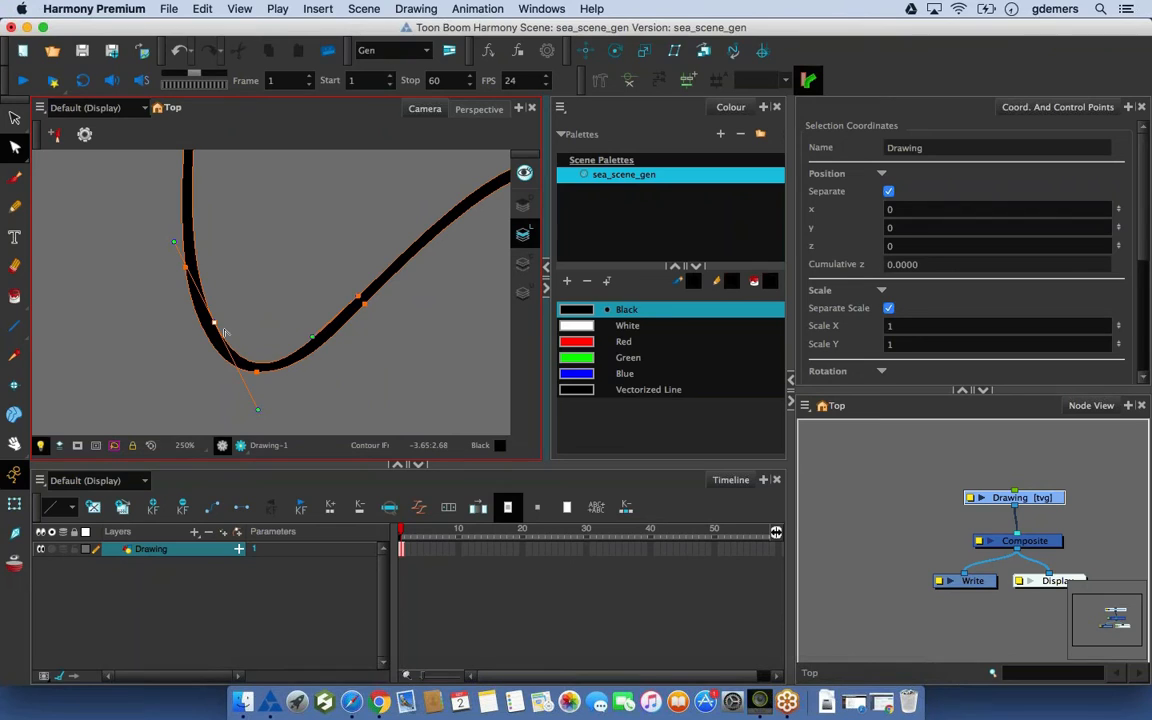
mouse_move(228, 303)
left_mouse_down()
mouse_move(230, 293)
mouse_move(167, 272)
left_mouse_up()
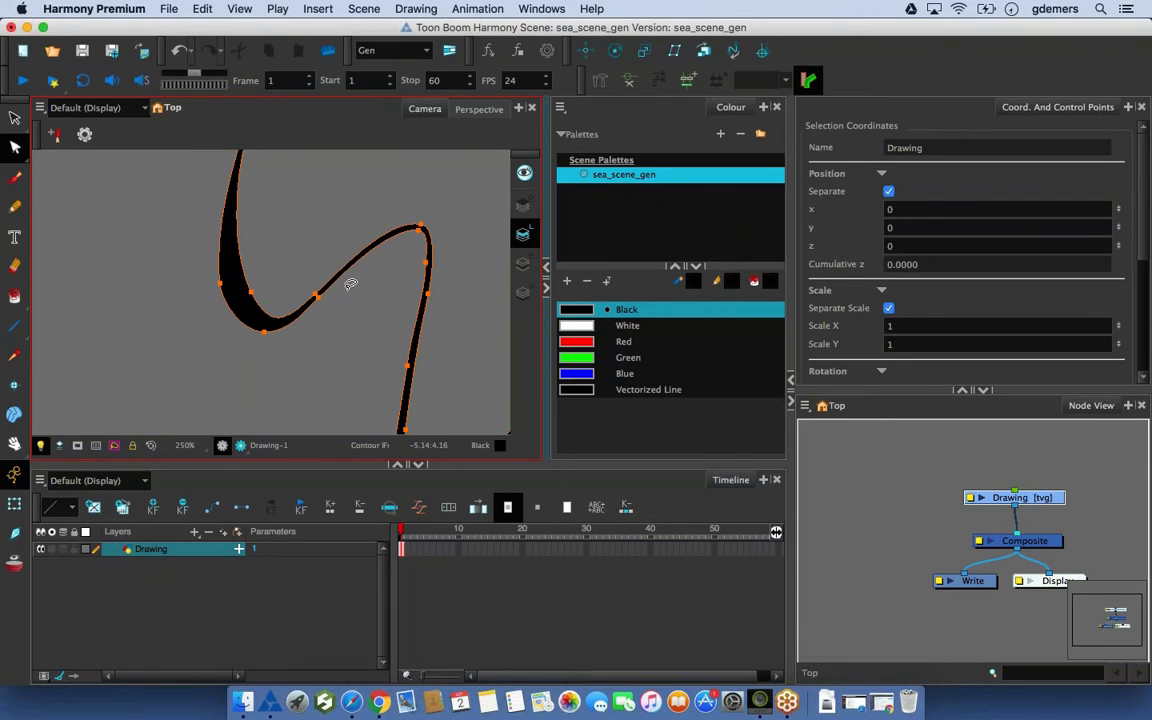
left_click(220, 283)
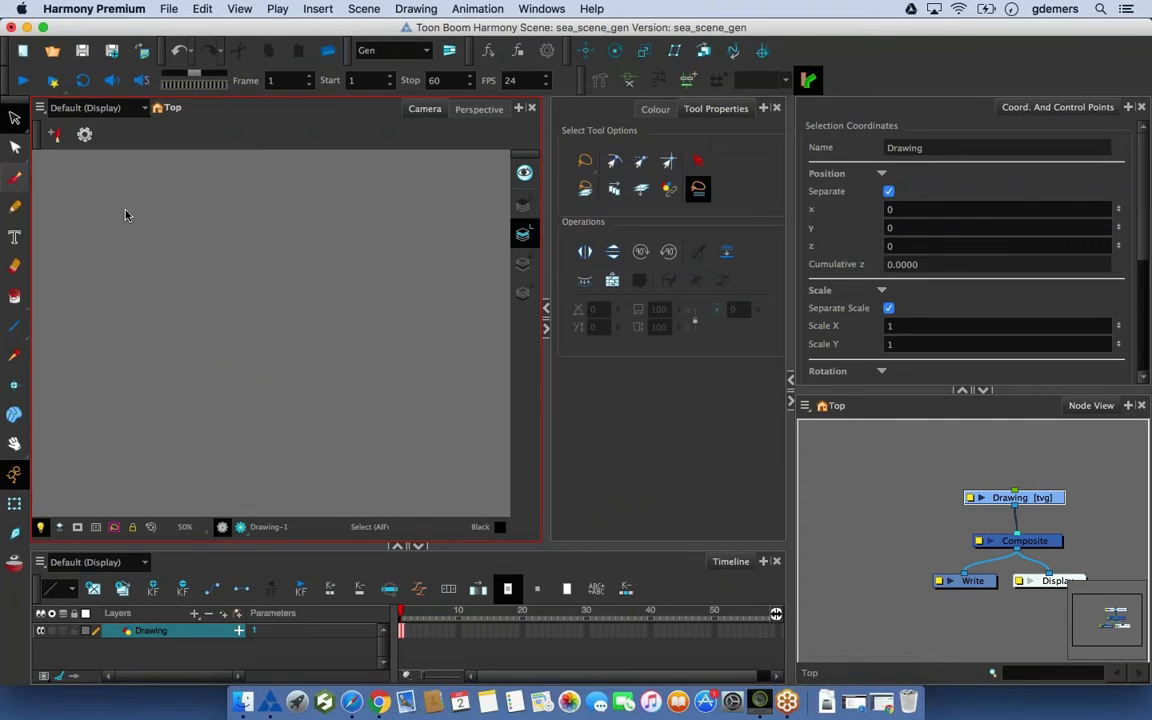
Widen the Camera view and draw a curling wave with the Brush tool near the lower-left corner of the camera frame
key("alt+b")
left_click_drag(549, 406, 588, 406)
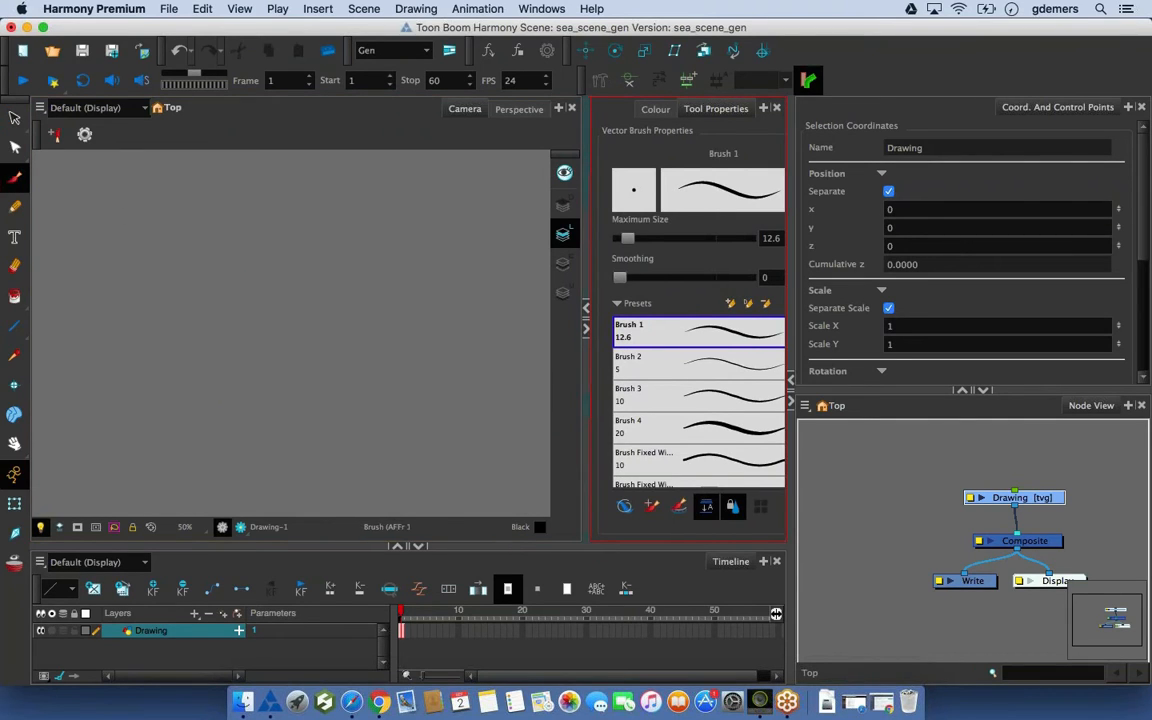
left_click_drag(321, 342, 239, 316)
left_click_drag(191, 378, 232, 378)
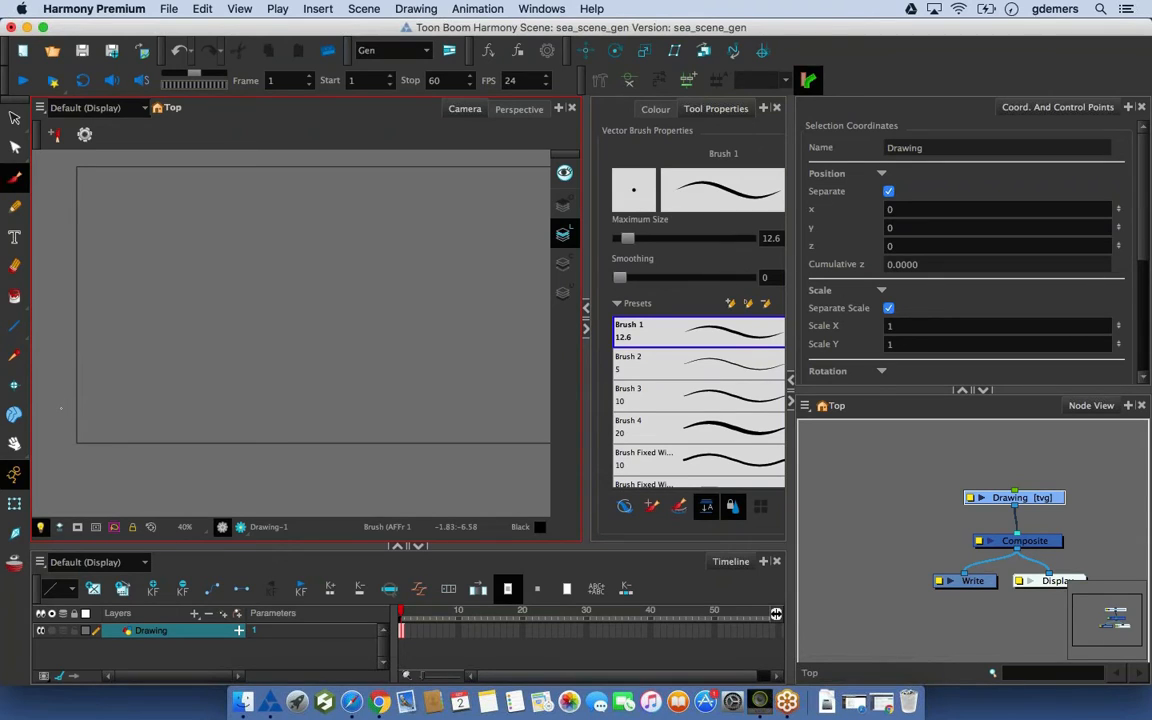
mouse_move(60, 405)
left_mouse_down()
mouse_move(130, 360)
mouse_move(162, 366)
mouse_move(139, 393)
mouse_move(163, 409)
mouse_move(105, 380)
mouse_move(130, 359)
mouse_move(91, 403)
mouse_move(57, 407)
mouse_move(110, 364)
mouse_move(141, 391)
left_mouse_up()
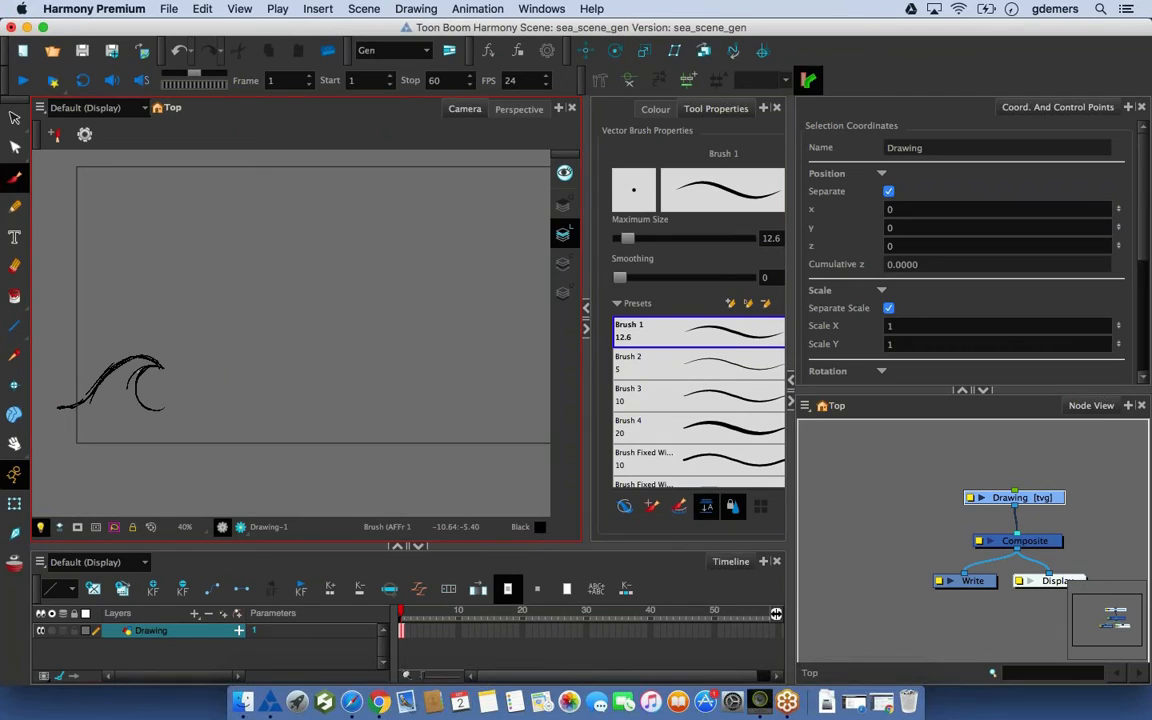
Select the whole wave, copy and paste it, and nudge the copy right until it joins the end of the original
left_click(15, 118)
mouse_move(204, 343)
left_mouse_down()
mouse_move(62, 333)
mouse_move(218, 372)
left_mouse_up()
key("super+c")
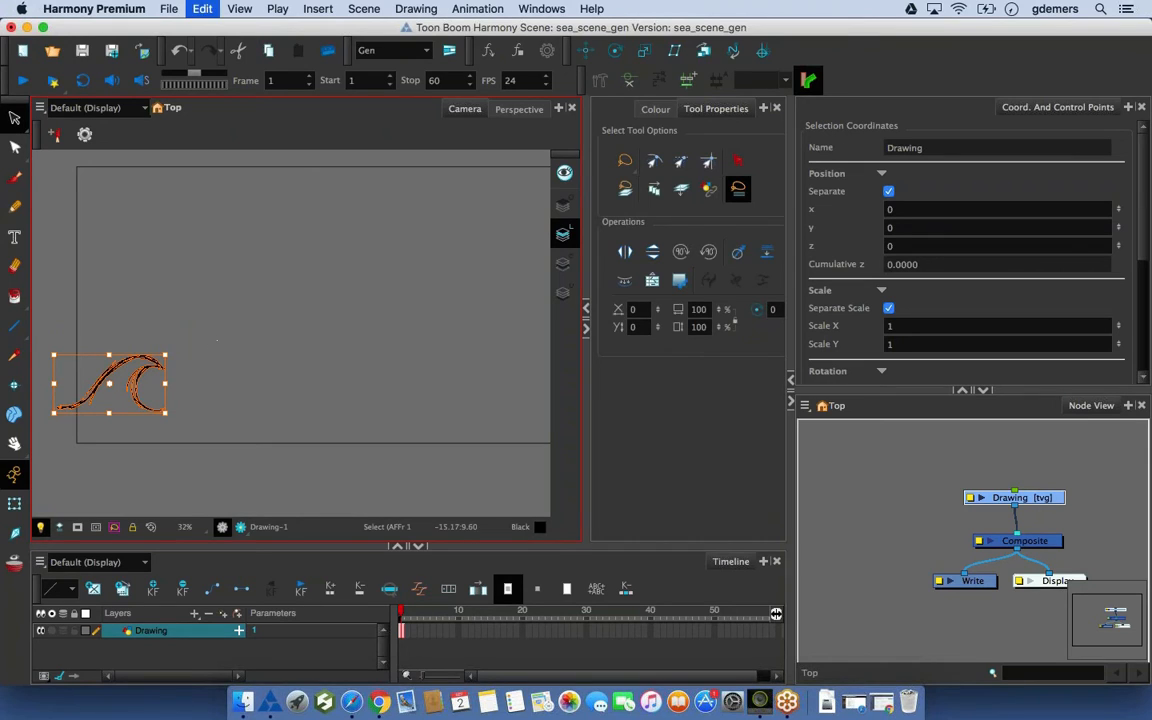
key("super+v")
key("Right")
key("Right")
key("Right")
key("Right")
key("Right")
key("Right")
key("Right")
key("Right")
key("Up")
key("Right")
key("Right")
key("Right")
key("Right")
key("Right")
key("Right")
key("Right")
key("Right")
key("Right")
key("Right")
key("Right")
key("Right")
key("Right")
key("Right")
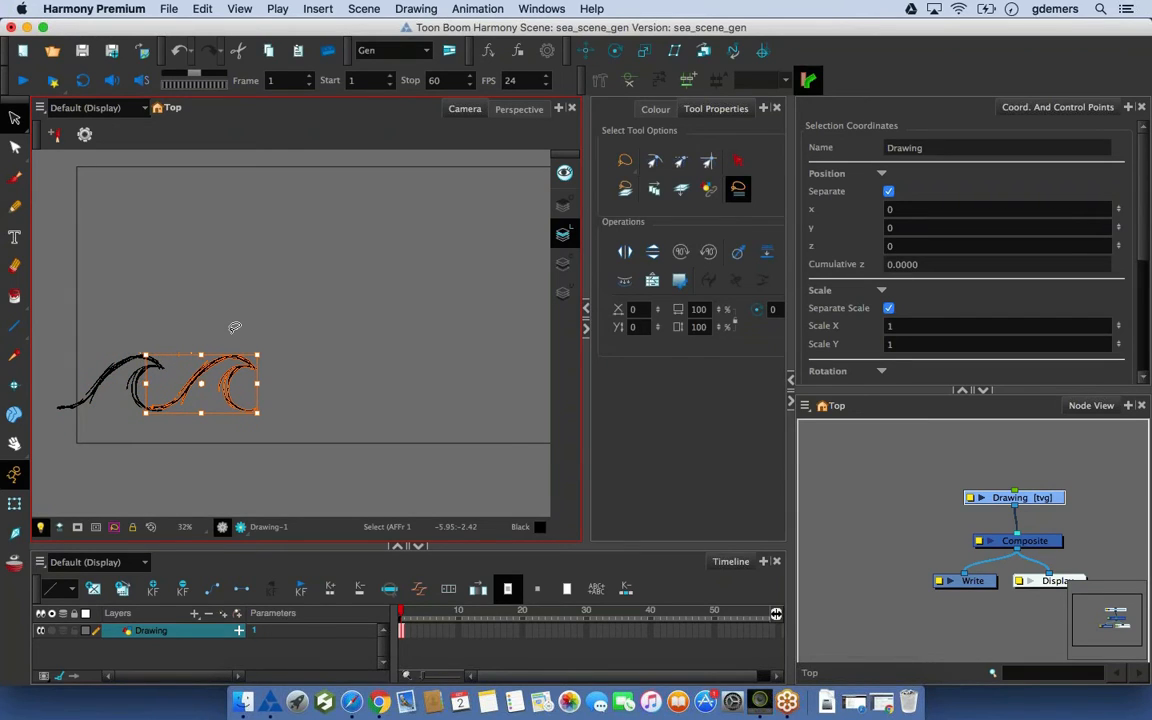
key("Right")
Duplicate the two joined waves and nudge the copy right to extend the row to four waves
mouse_move(326, 304)
left_mouse_down()
mouse_move(270, 265)
mouse_move(231, 478)
mouse_move(353, 390)
left_mouse_up()
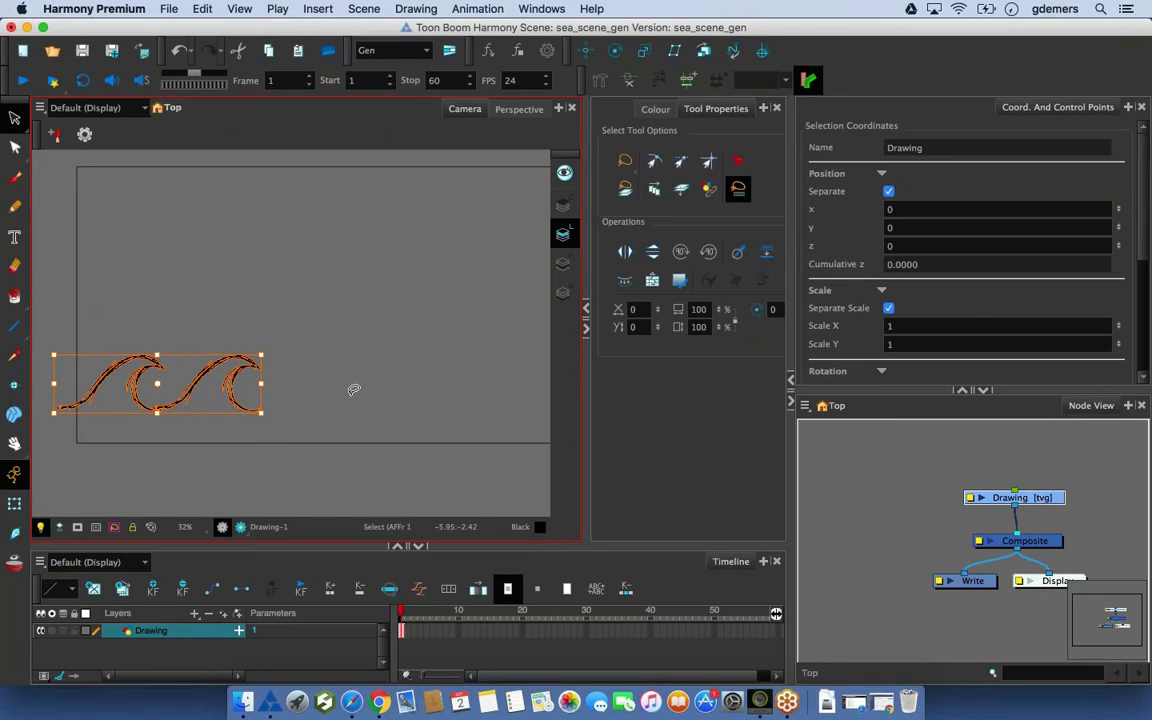
key("Right")
key("Right")
key("Right")
key("Right")
key("Right")
key("Right")
key("Right")
key("Right")
key("Right")
key("Right")
key("Right")
key("Right")
key("Right")
key("Right")
key("Right")
key("Right")
key("Right")
key("Right")
key("Right")
key("Right")
key("Right")
key("Right")
key("Right")
key("Right")
key("Right")
key("Right")
key("Right")
key("Right")
key("Right")
key("Right")
key("Right")
key("Right")
key("Right")
key("Right")
key("Right")
key("Right")
key("Right")
key("Right")
key("Right")
key("Right")
key("Right")
key("Right")
key("Right")
Duplicate the four joined waves and nudge the copy right until it joins the row's end, extending the row to eight waves
mouse_move(255, 250)
left_mouse_down()
mouse_move(60, 335)
mouse_move(478, 362)
mouse_move(486, 322)
mouse_move(341, 322)
left_mouse_up()
key("1")
key("super+d")
key("Right")
key("Right")
key("Right")
key("Right")
key("Right")
key("Right")
key("Right")
key("Right")
key("Right")
key("Right")
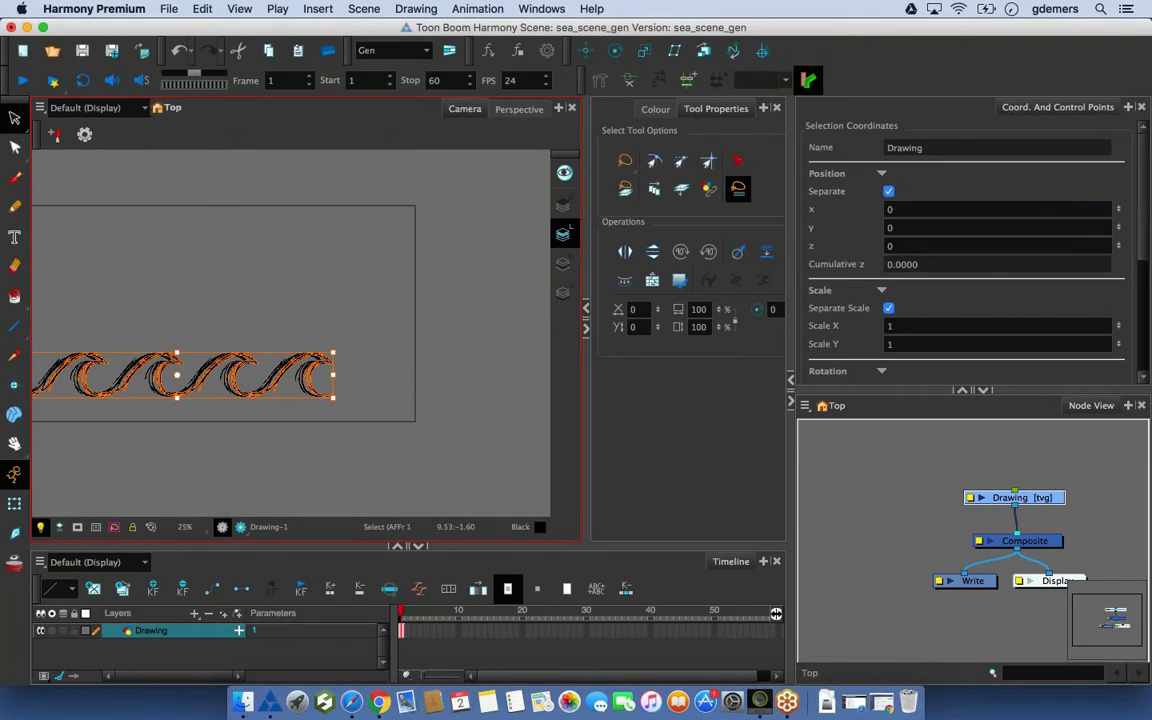
key("Right")
key("Right")
key("Right")
key("Right")
key("Right")
key("Right")
key("Right")
key("Right")
key("Right")
key("Right")
key("Right")
key("Right")
key("Right")
key("Right")
key("Right")
key("Right")
key("Right")
key("Right")
key("Right")
key("Right")
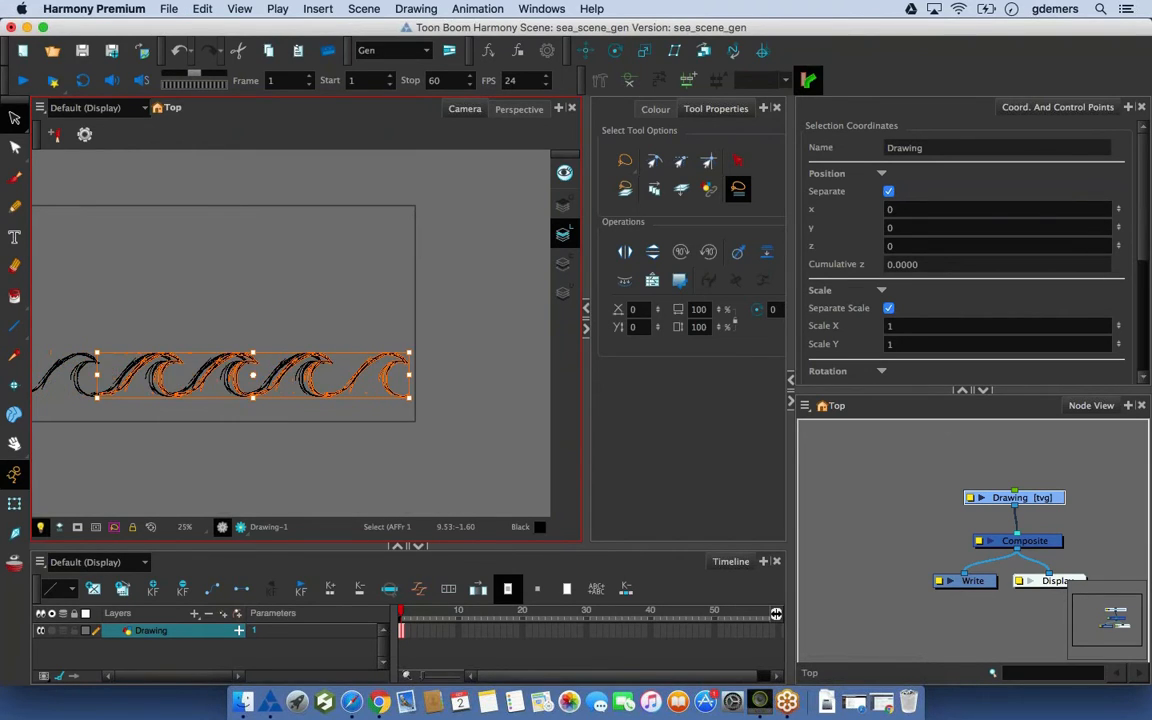
key("Right")
key("Right")
key("Right")
key("Right")
key("Right")
key("Right")
key("Right")
key("Right")
key("Right")
key("Right")
key("Right")
key("Right")
key("Right")
key("Right")
key("Right")
key("Right")
key("Right")
key("Right")
key("Right")
key("Right")
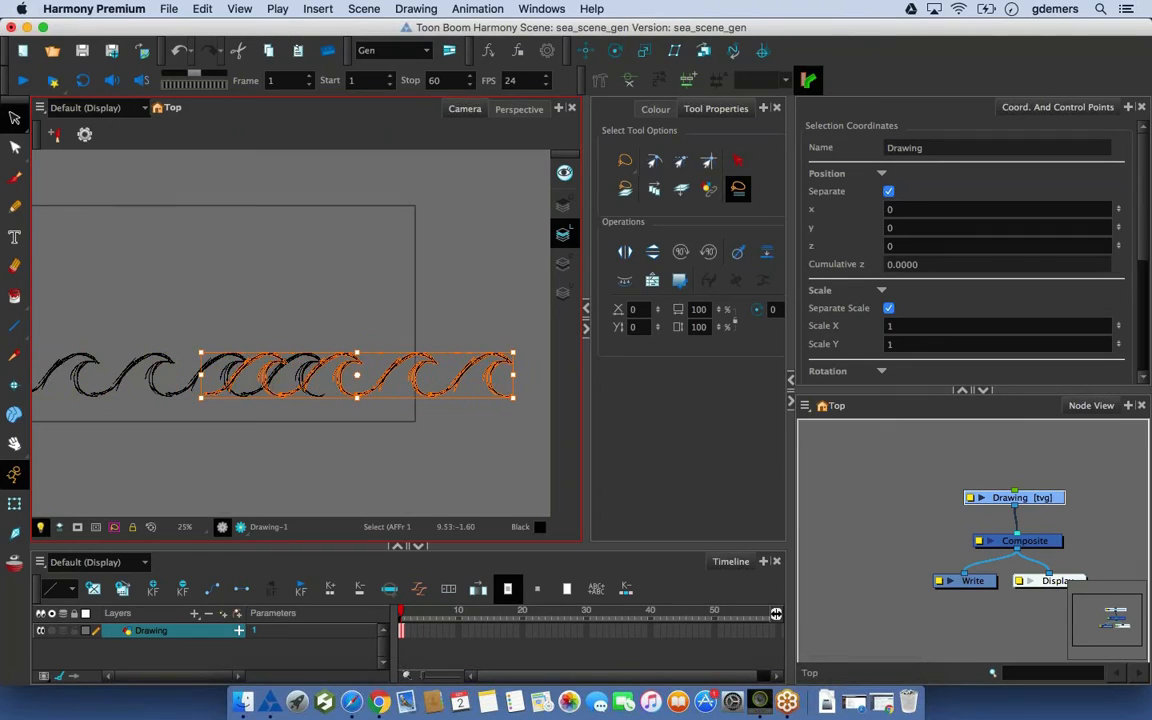
key("Right")
key("Right")
key("Right")
key("Right")
key("Right")
key("Right")
key("Right")
key("Right")
key("Right")
key("Right")
key("Right")
key("Right")
key("Right")
key("Right")
key("Right")
key("Right")
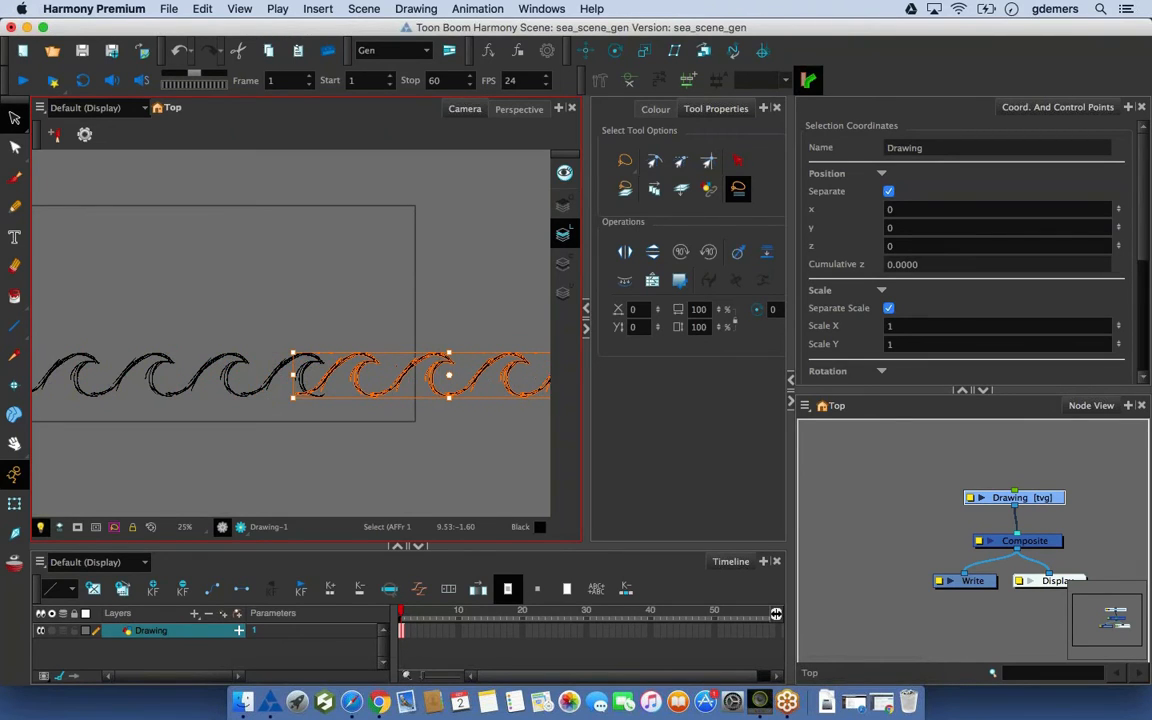
Select the entire eight-wave row and nudge it left until it extends past both sides of the camera frame
key("1")
key("1")
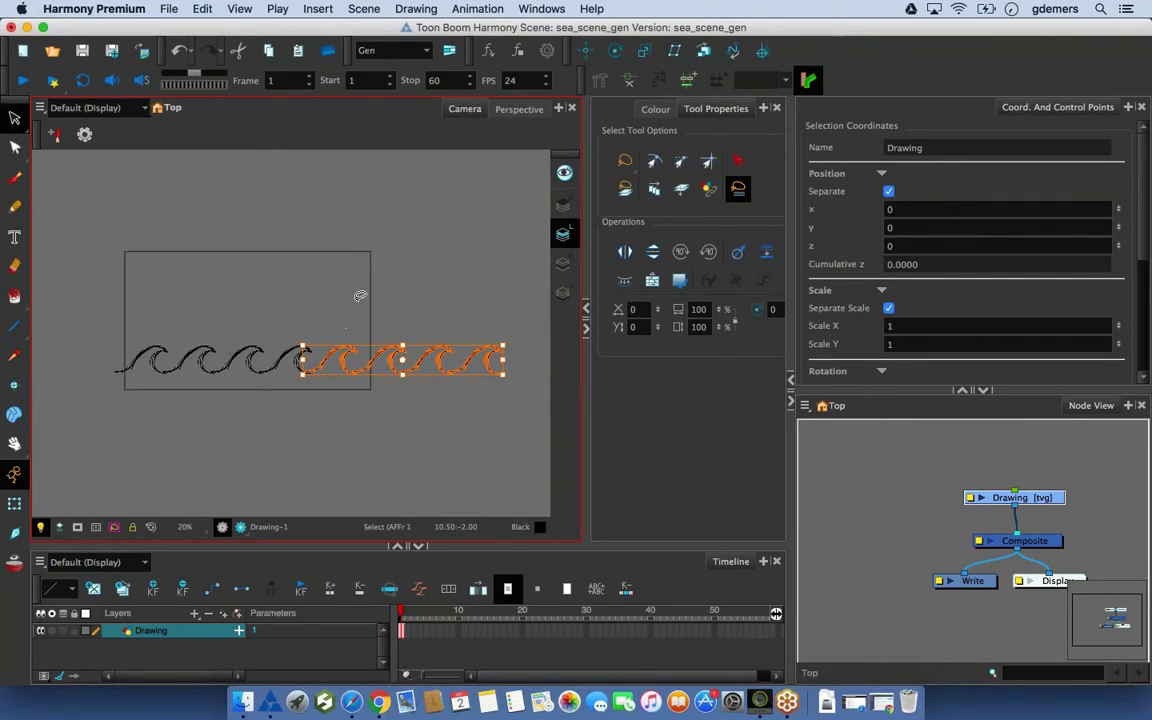
mouse_move(316, 257)
left_mouse_down()
mouse_move(427, 507)
mouse_move(448, 270)
left_mouse_up()
key("Left")
key("Left")
key("Left")
key("Left")
key("Left")
key("Left")
key("Left")
key("Left")
key("Left")
key("Left")
key("Left")
key("Left")
key("Left")
key("Left")
key("Left")
key("Left")
key("Left")
key("Left")
key("Left")
key("Left")
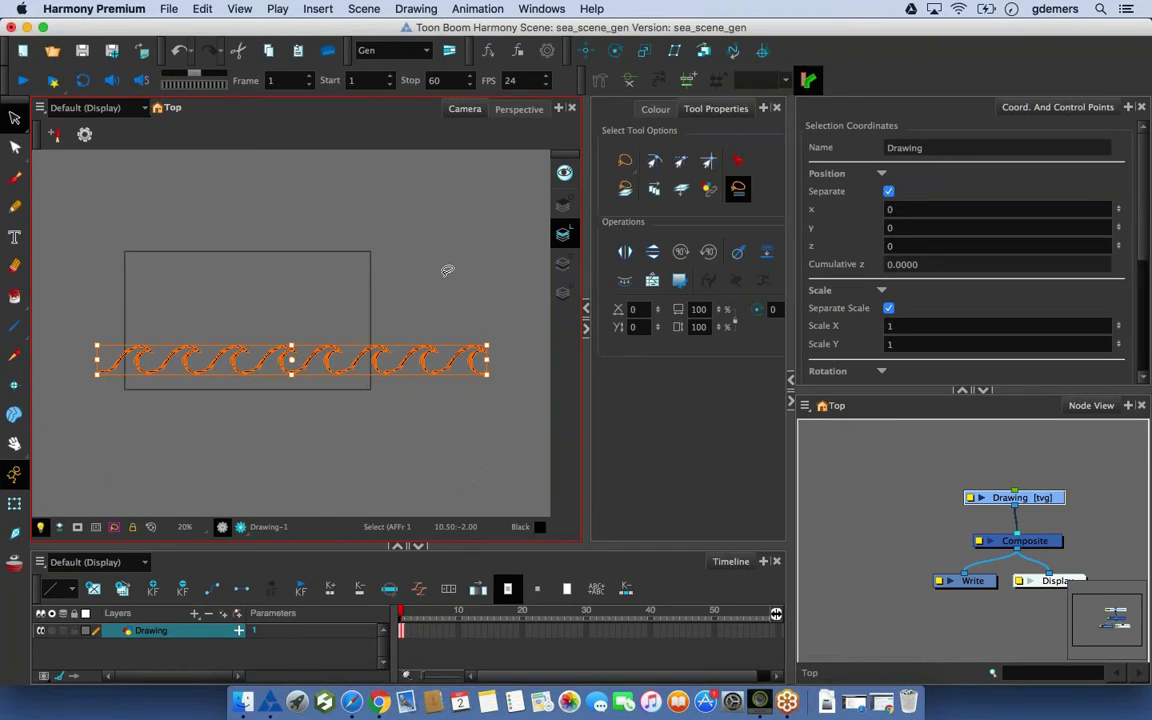
key("Left")
key("Left")
key("Left")
key("Left")
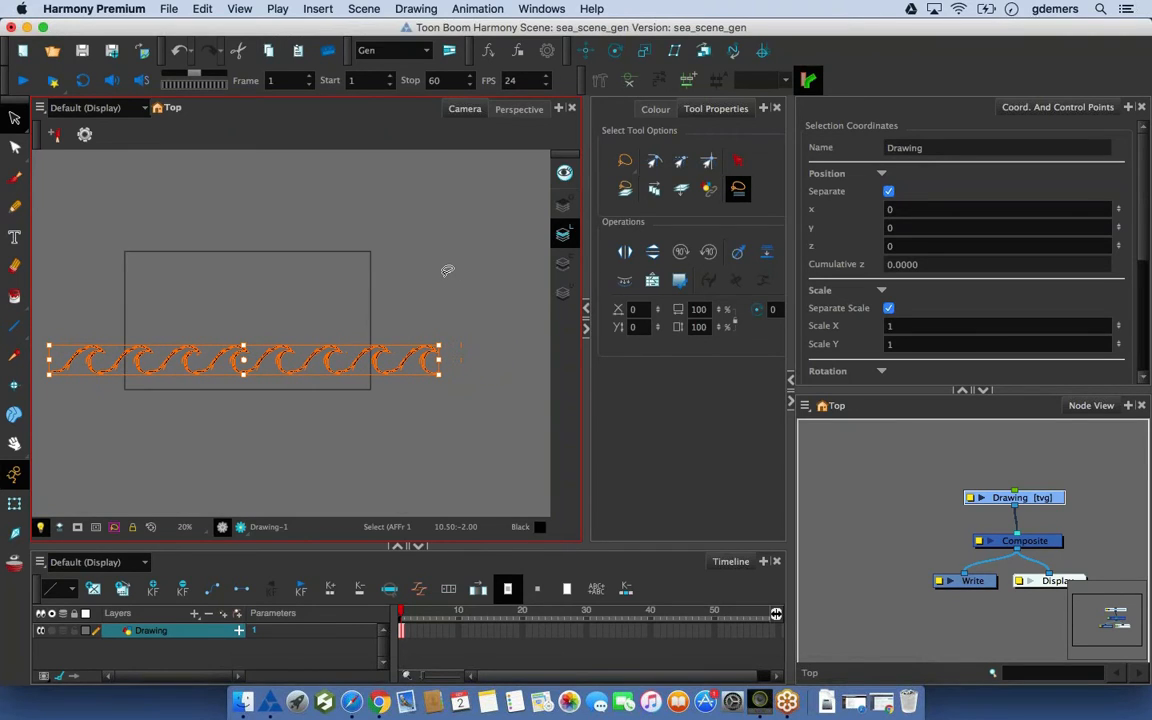
key("Left")
key("Left")
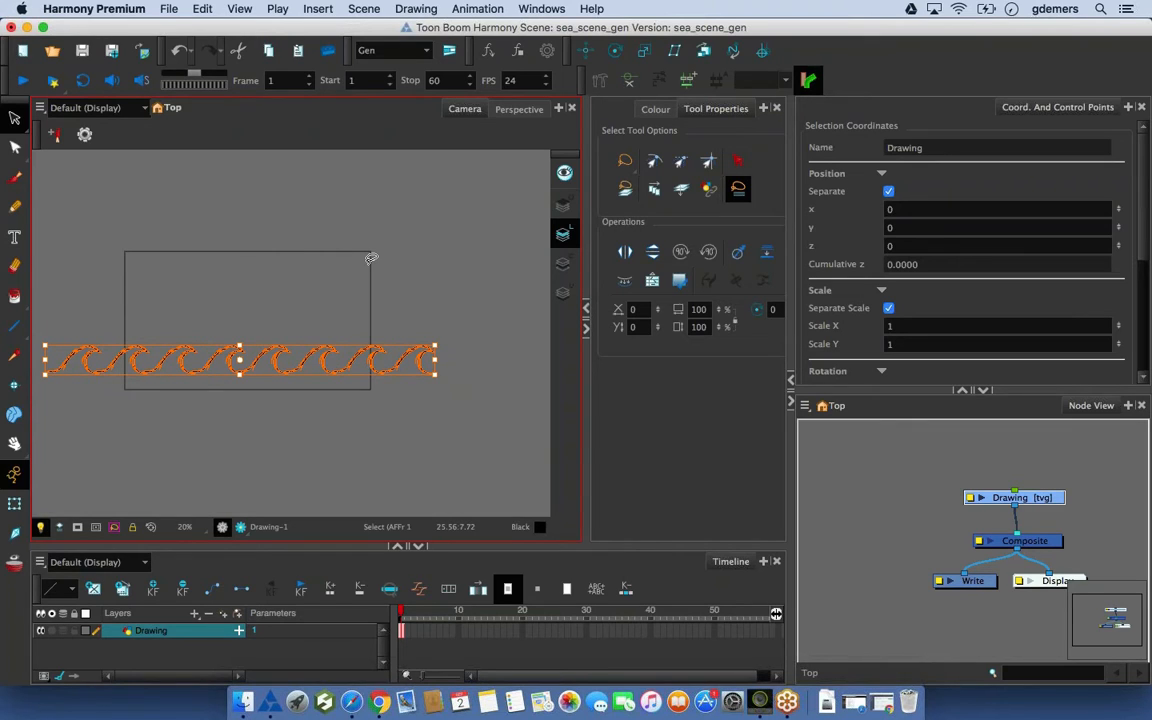
Duplicate the full wave row and scale the copy down proportionally so it is slightly smaller than the original
key("super+shift+a")
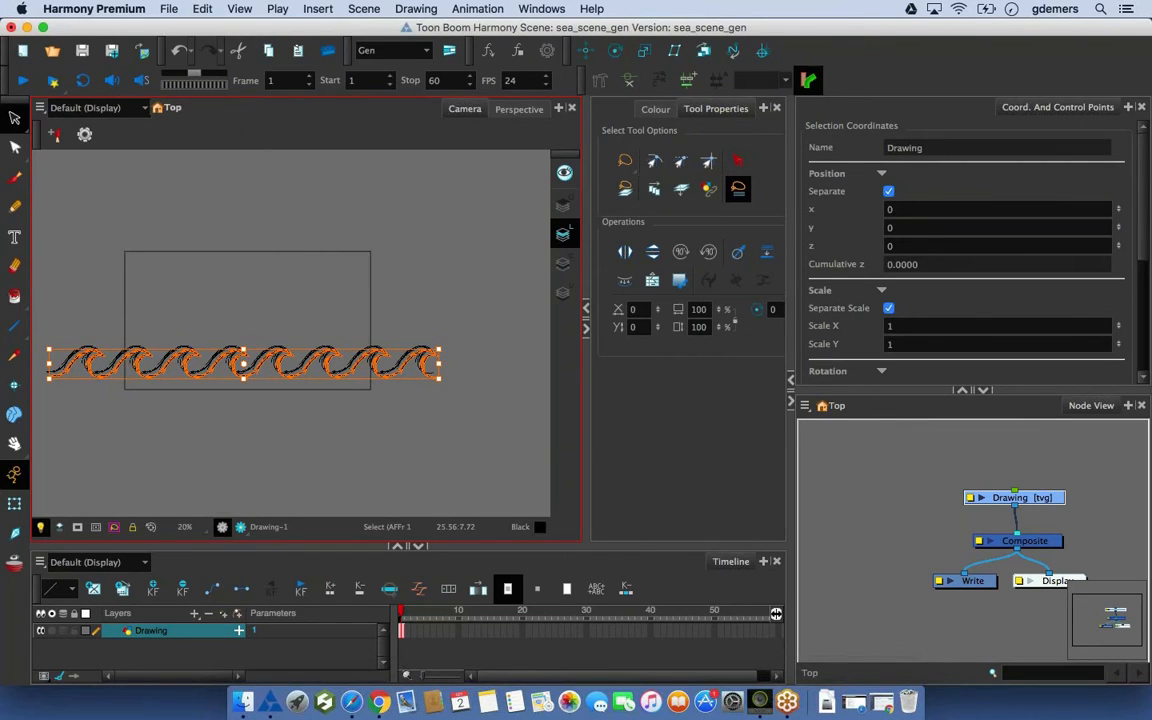
left_click_drag(418, 365, 375, 361)
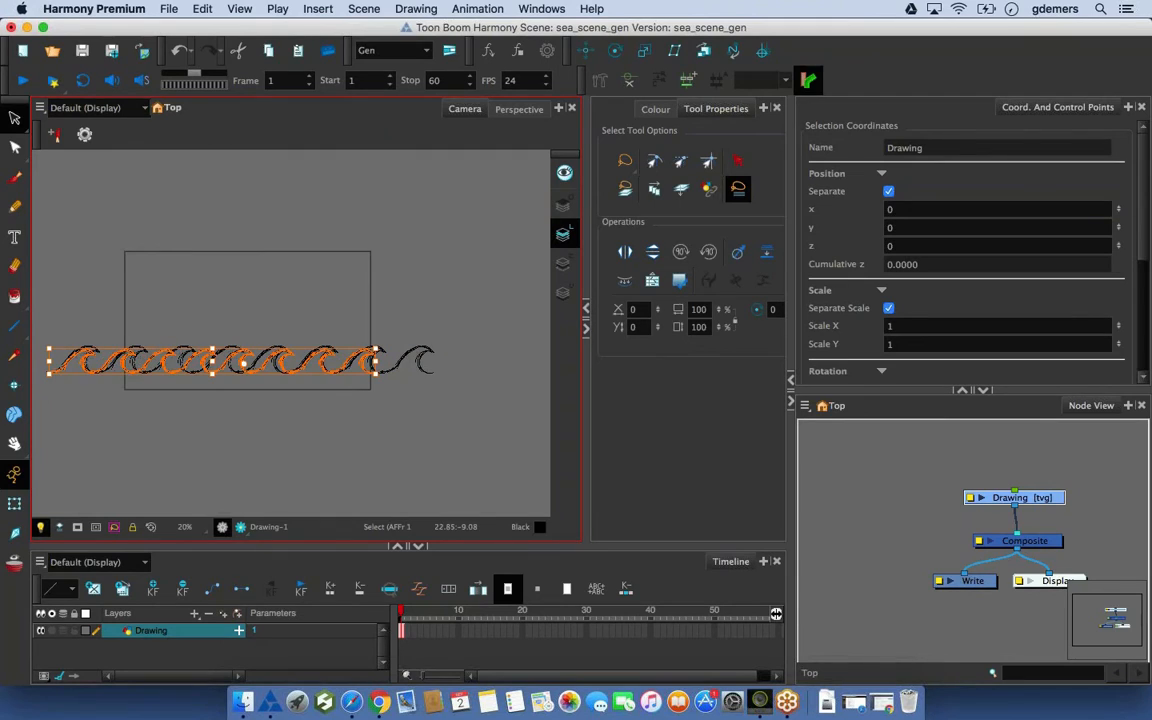
Nudge the smaller wave row up and right so it sits just above the original row, centred over it
key("Up")
key("Up")
key("Up")
key("Up")
key("Up")
key("Right")
key("Right")
key("Right")
key("Right")
key("Right")
key("Right")
key("Right")
key("Right")
key("Right")
key("Right")
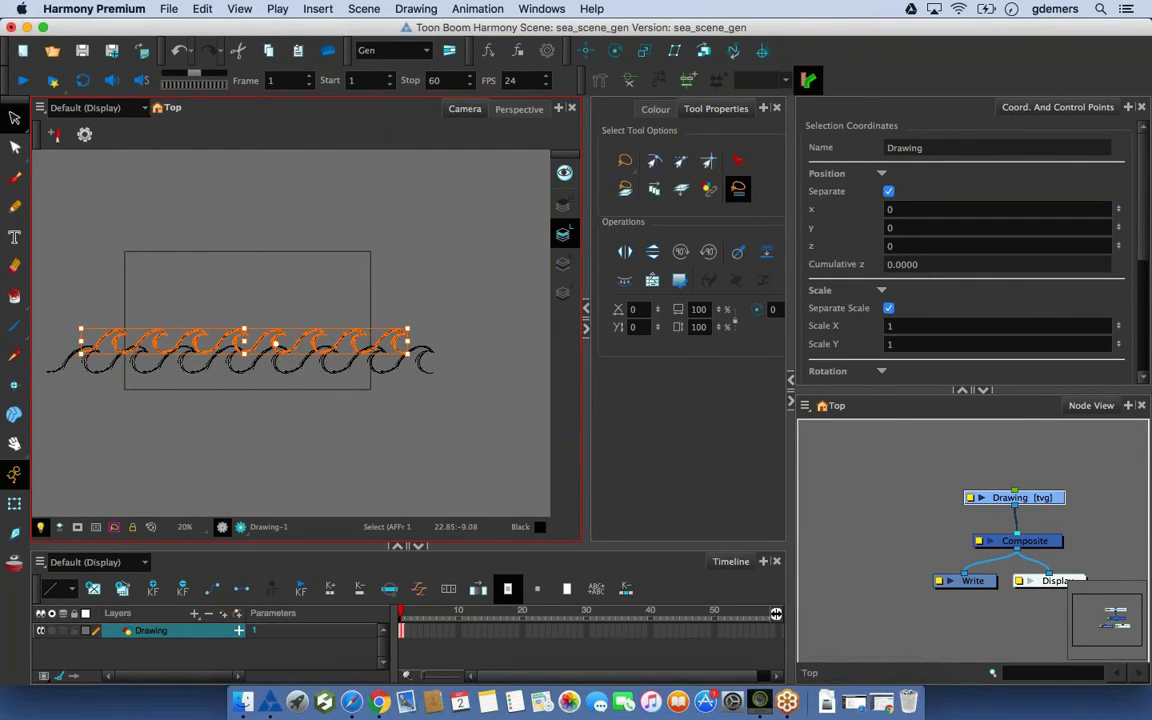
Nudge the smaller wave row up and slightly right until it clears the lower row, and deselect it
key("Up")
key("Up")
key("Up")
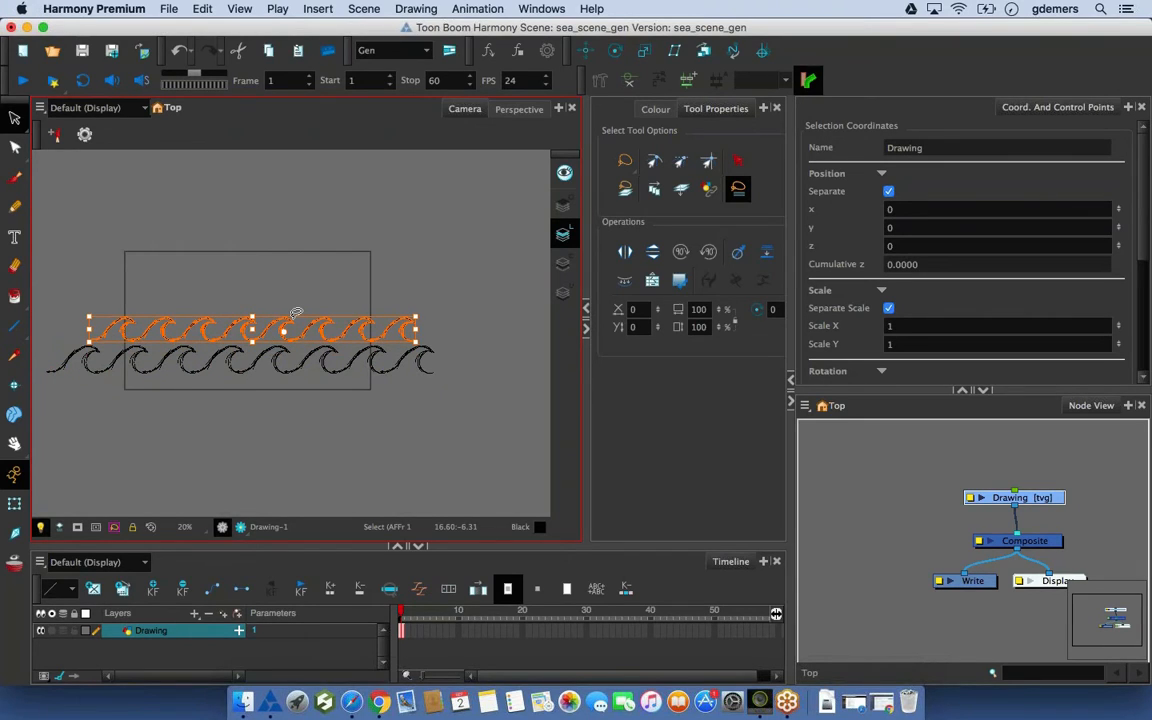
key("2")
scroll(290, 332, "left", 3)
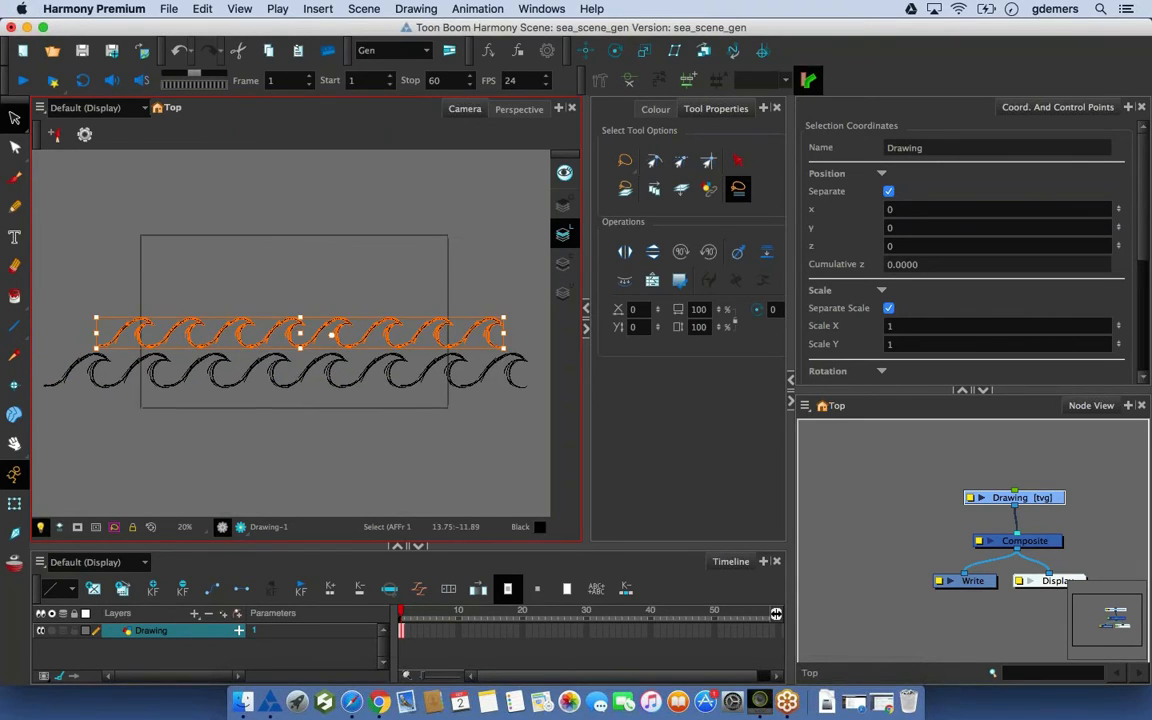
mouse_move(503, 350)
left_mouse_down()
mouse_move(506, 329)
mouse_move(500, 340)
mouse_move(489, 327)
mouse_move(495, 362)
mouse_move(513, 372)
mouse_move(510, 323)
mouse_move(503, 336)
left_mouse_up()
left_click(392, 272)
key("2")
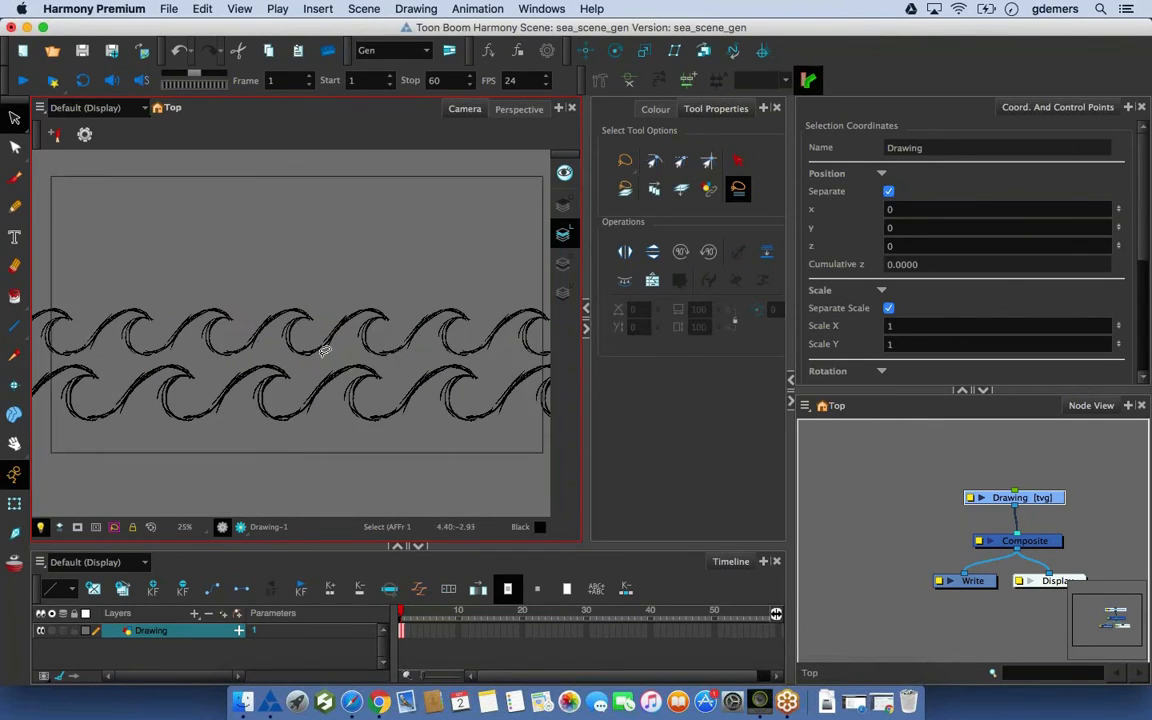
Draw a round sun outline with the Brush tool in the upper-right part of the camera frame
scroll(325, 350, "up", 2)
scroll(329, 360, "up", 1)
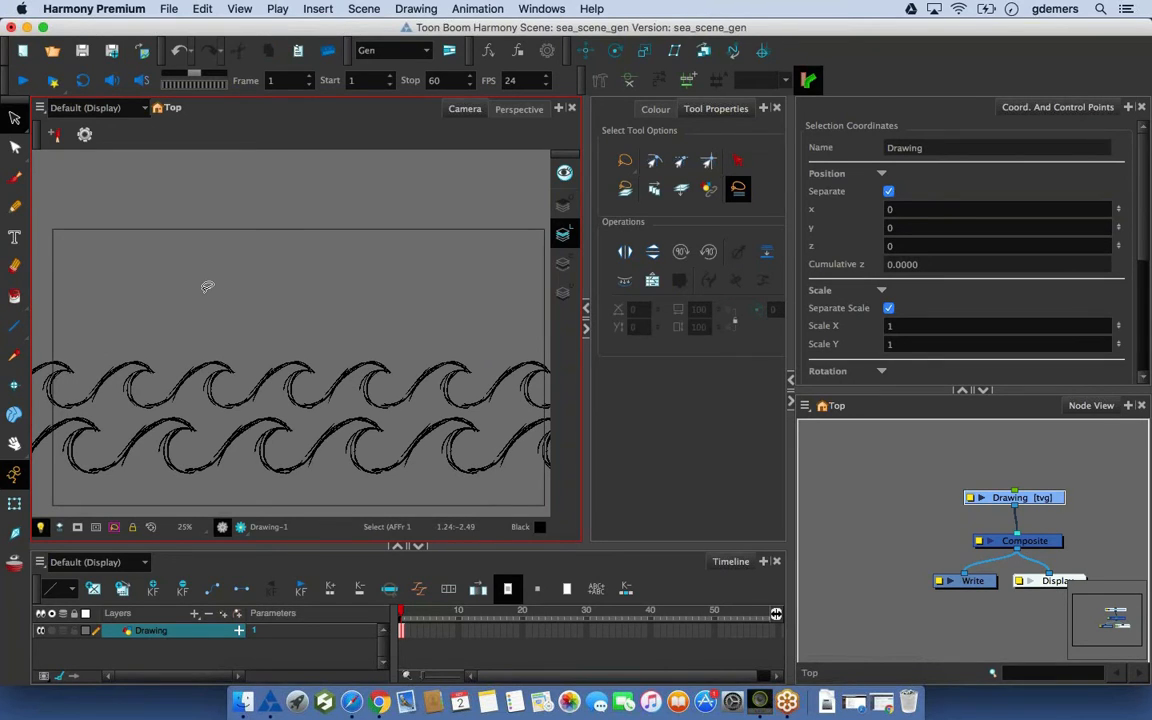
key("alt+b")
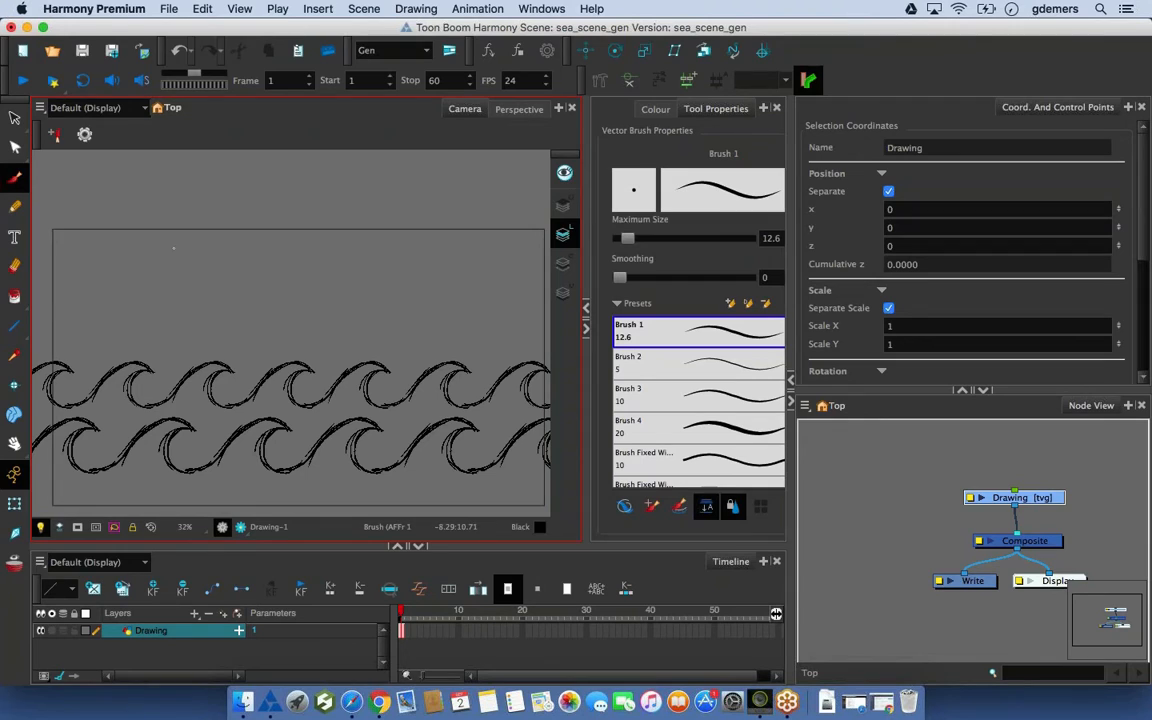
left_click_drag(438, 289, 436, 288)
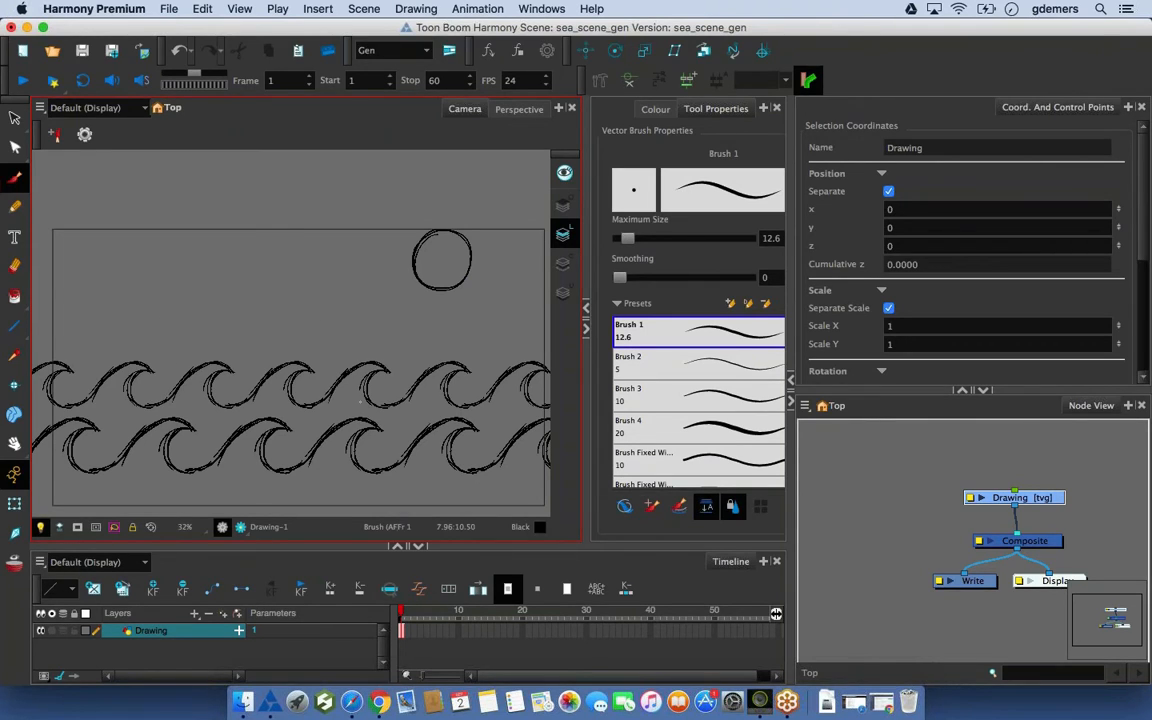
left_click_drag(421, 367, 460, 322)
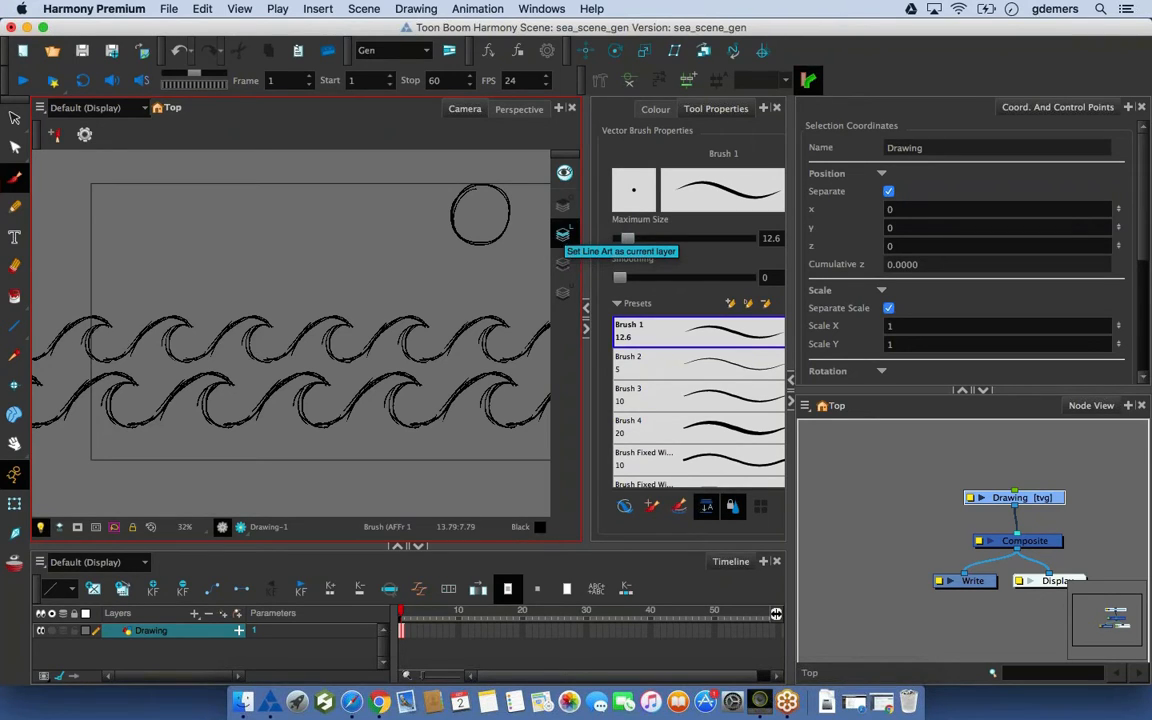
left_click(563, 233)
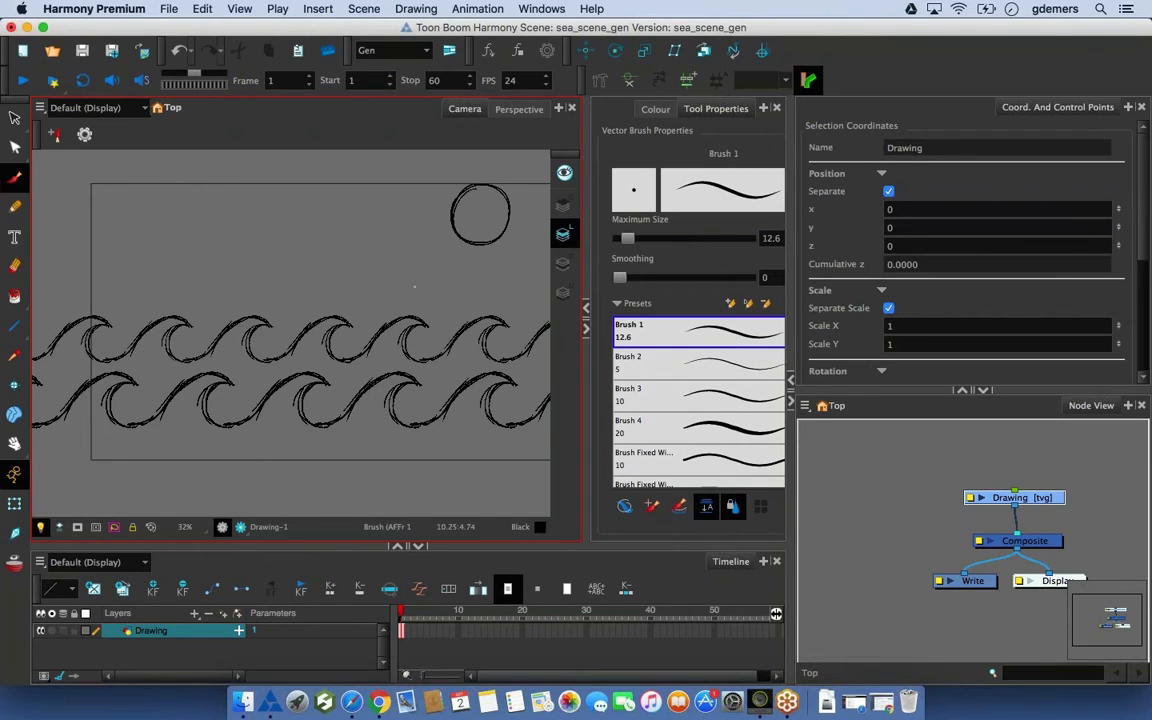
left_click(565, 237)
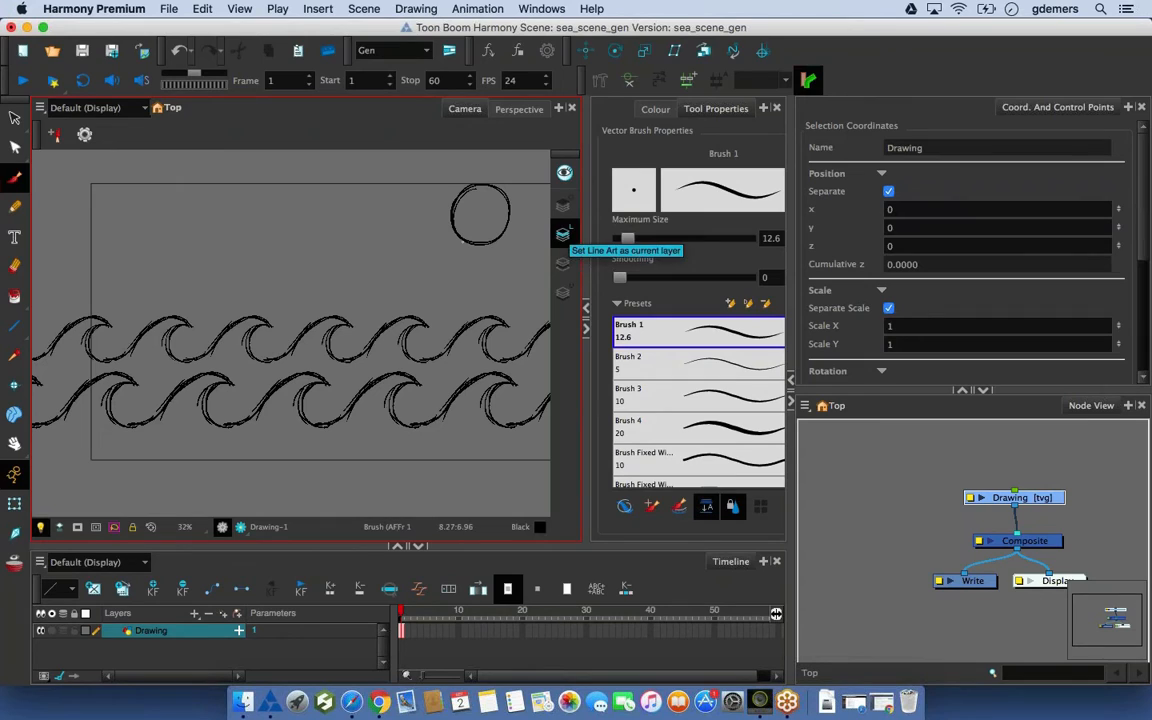
left_click(563, 235)
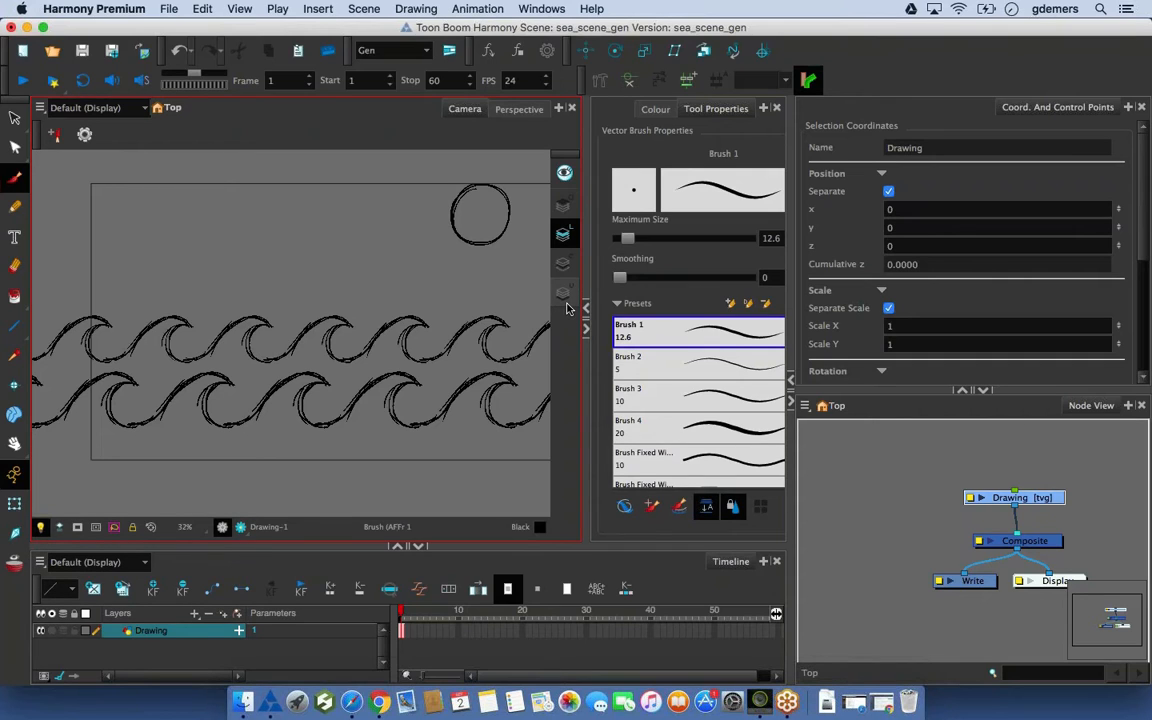
left_click(401, 632)
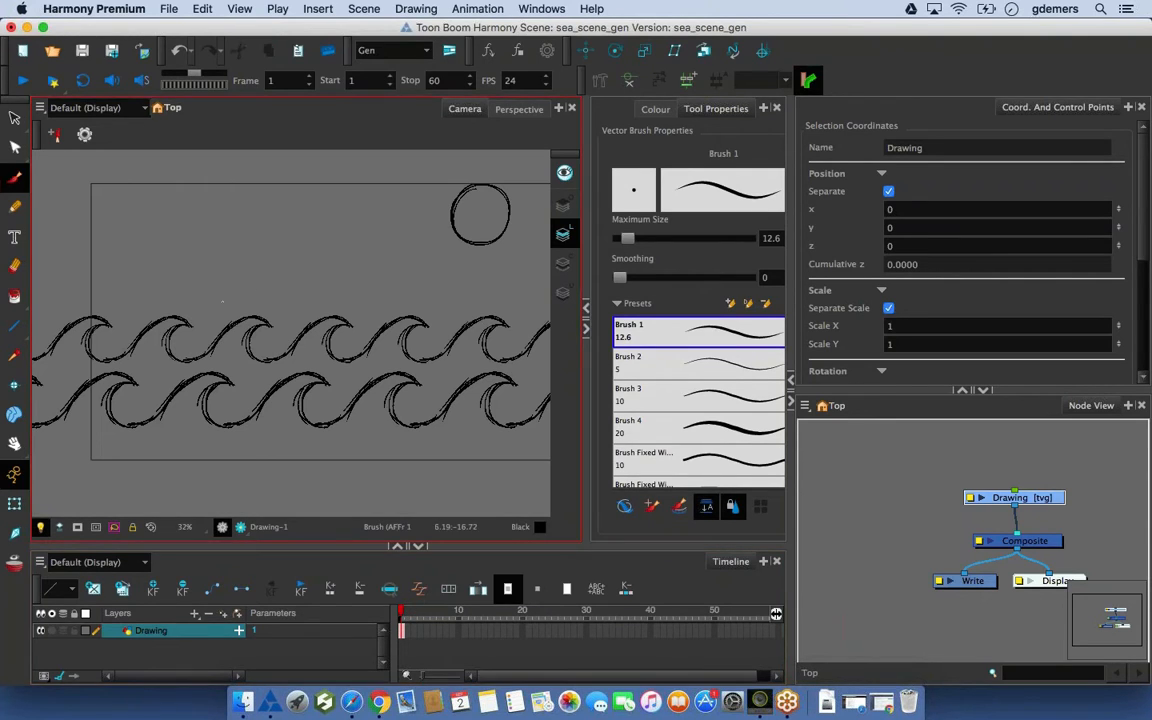
Make Colour Art the current layer with Current Drawing on Top enabled, and show all art layers together
left_click(564, 264)
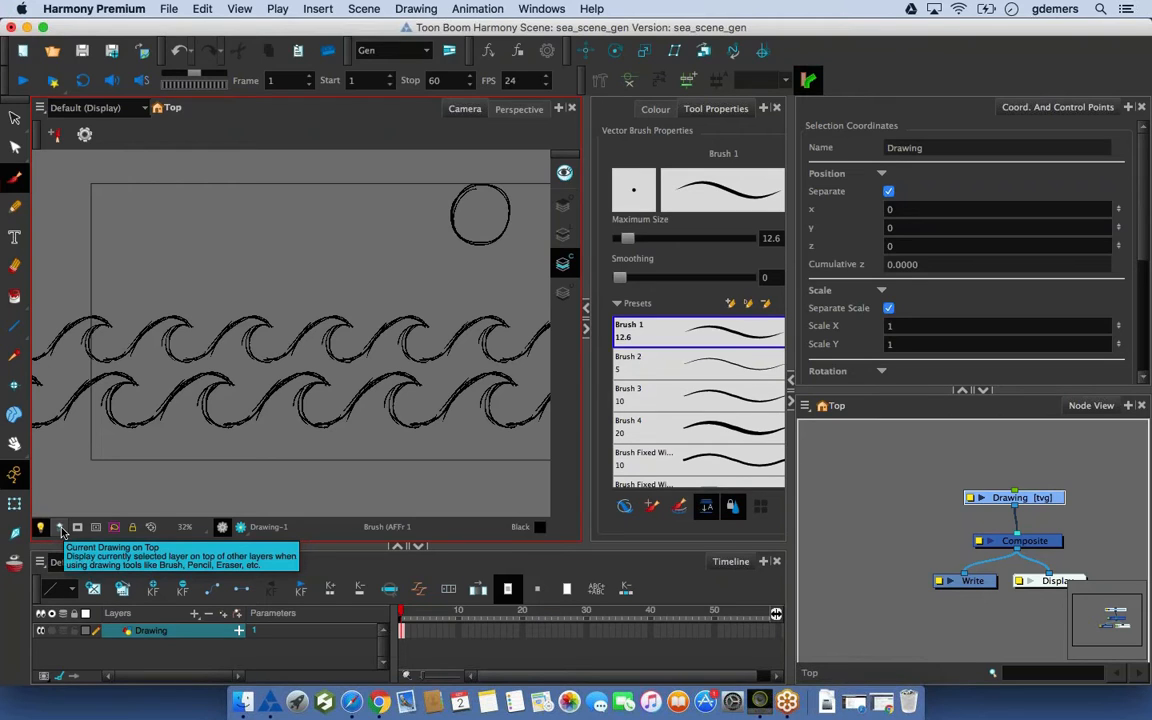
left_click(61, 530)
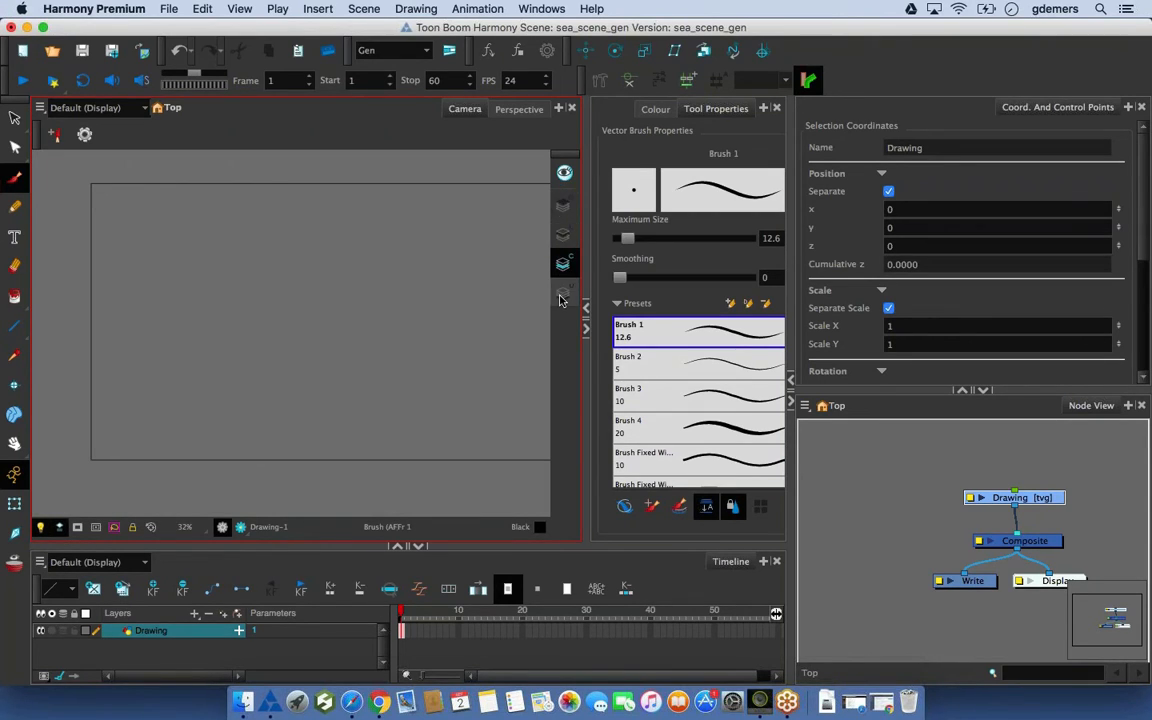
left_click(563, 176)
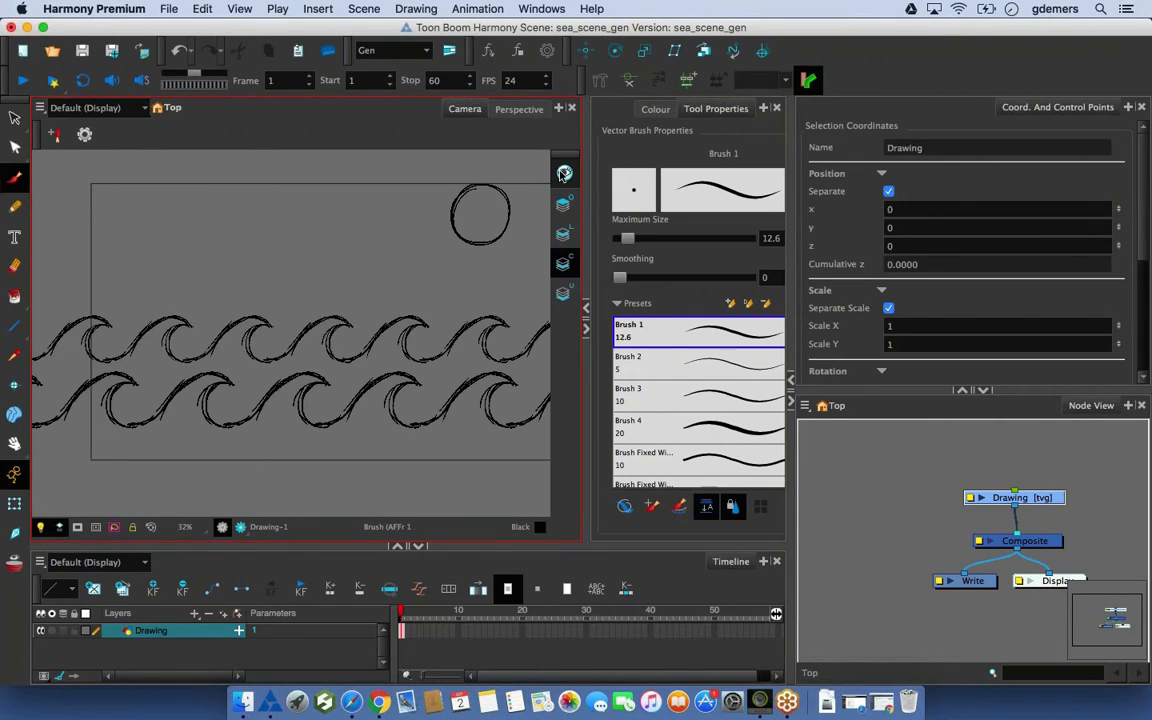
left_click(571, 264)
Brush in the buoy's two tower sides, its stepped base and the curved bottom edge over the left-hand waves
left_click_drag(231, 268, 231, 348)
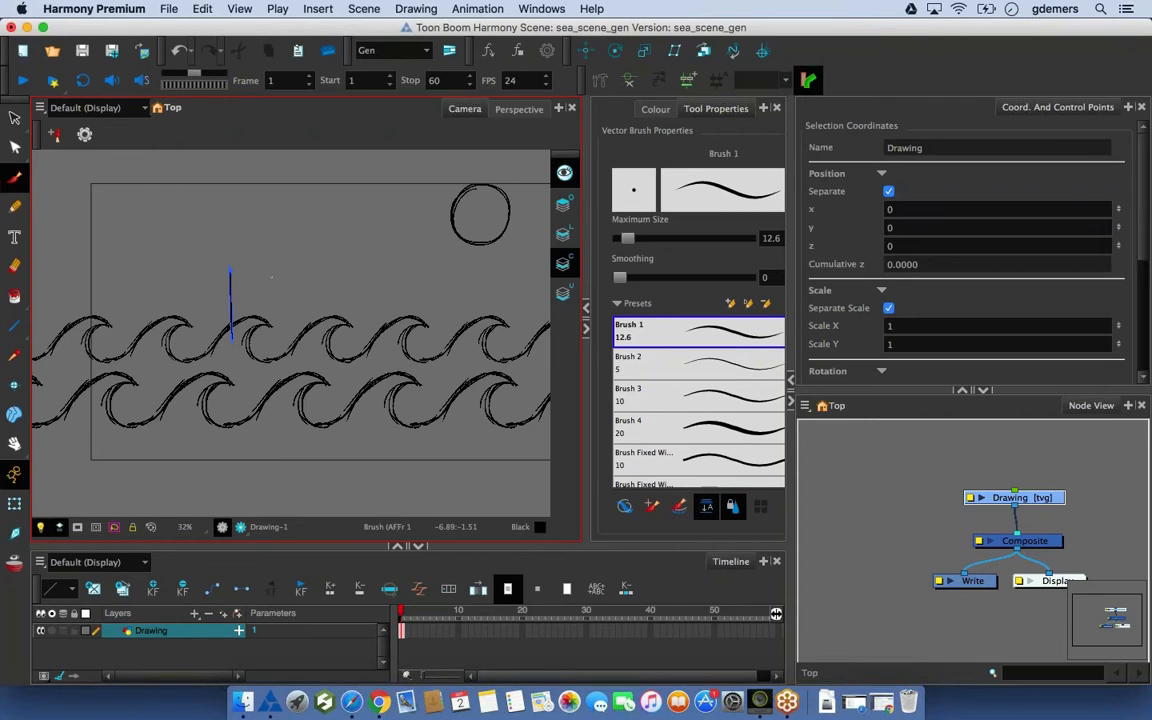
left_click_drag(286, 266, 296, 338)
mouse_move(219, 350)
left_mouse_down()
mouse_move(233, 342)
mouse_move(216, 366)
left_mouse_up()
mouse_move(298, 341)
left_mouse_down()
mouse_move(309, 333)
mouse_move(335, 372)
left_mouse_up()
scroll(255, 266, "up", 4)
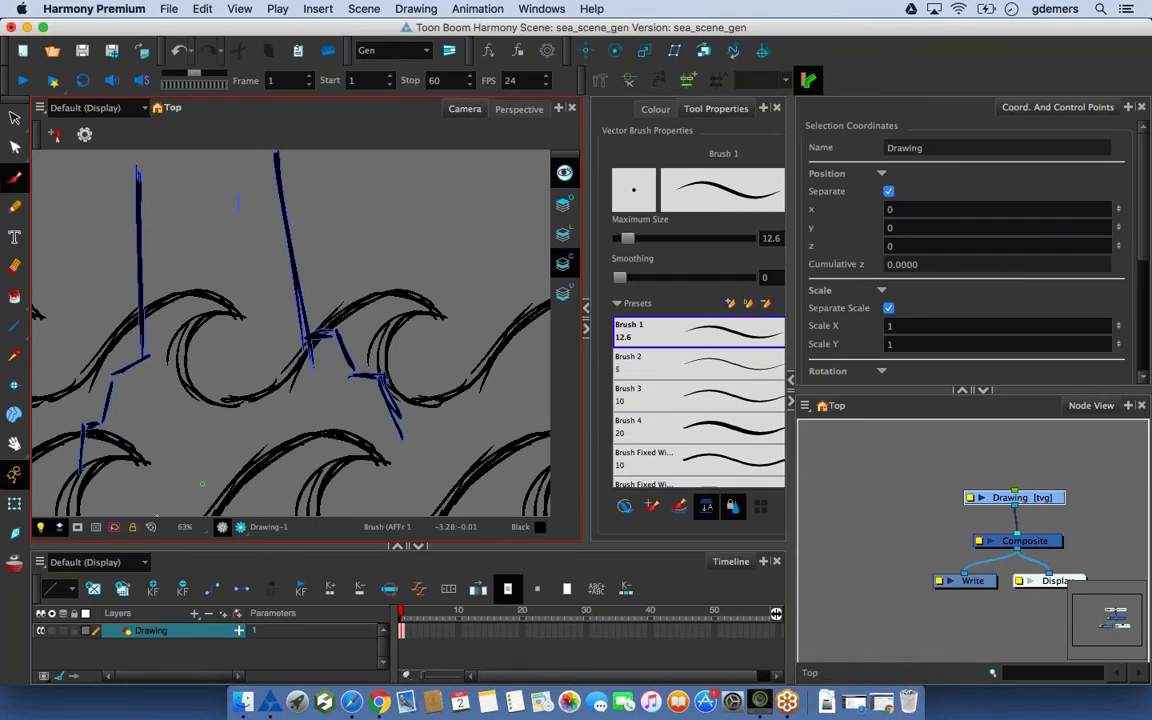
mouse_move(100, 489)
left_mouse_down()
mouse_move(150, 508)
mouse_move(257, 492)
left_mouse_up()
left_click_drag(396, 447, 248, 498)
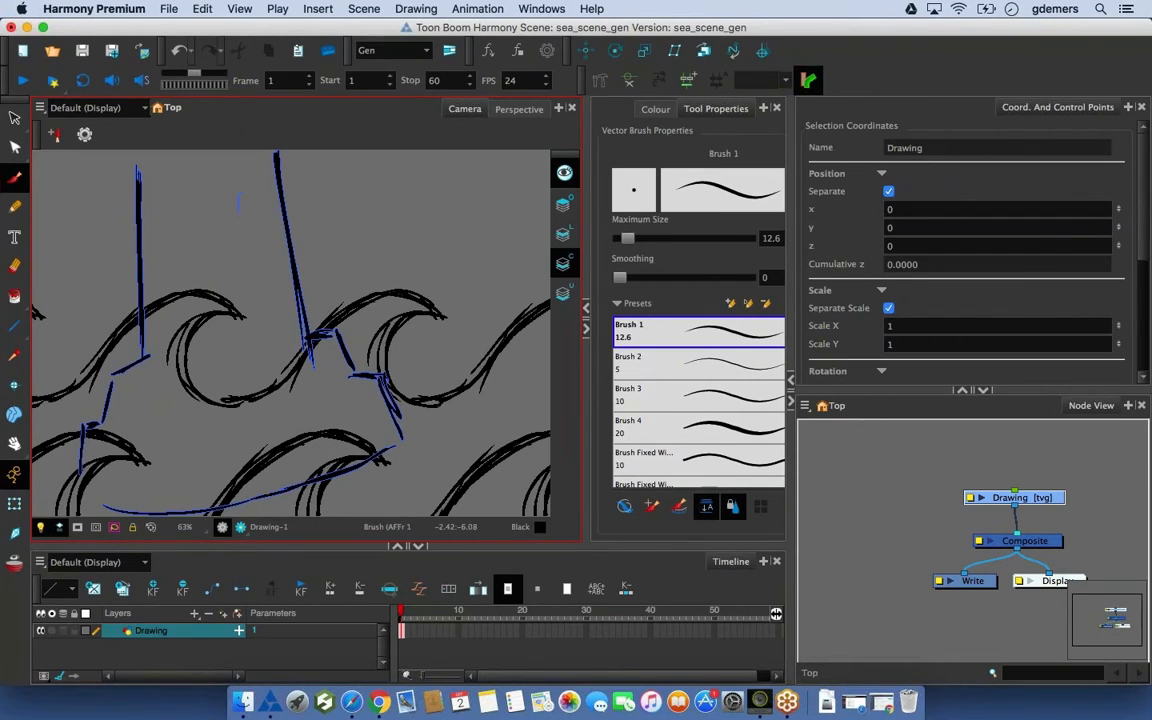
Draw the buoy's protruding collar, domed head and small rounded cap above the tower sides
key("2")
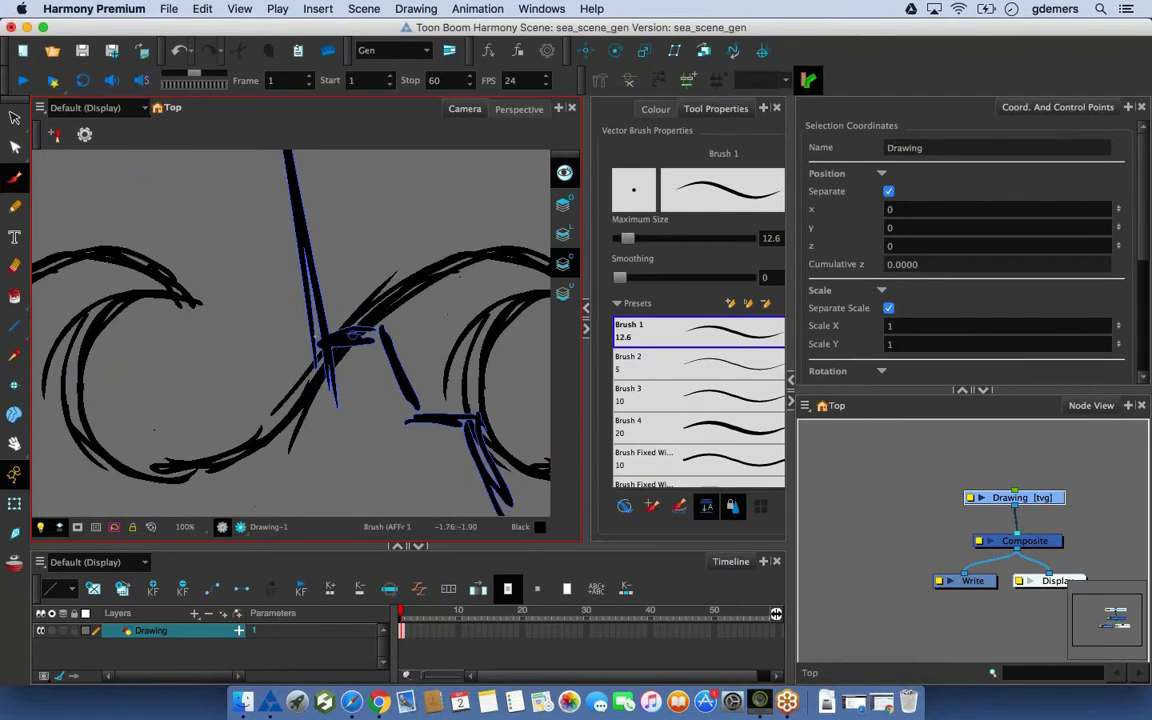
key("1")
key("1")
key("1")
left_click_drag(194, 284, 202, 346)
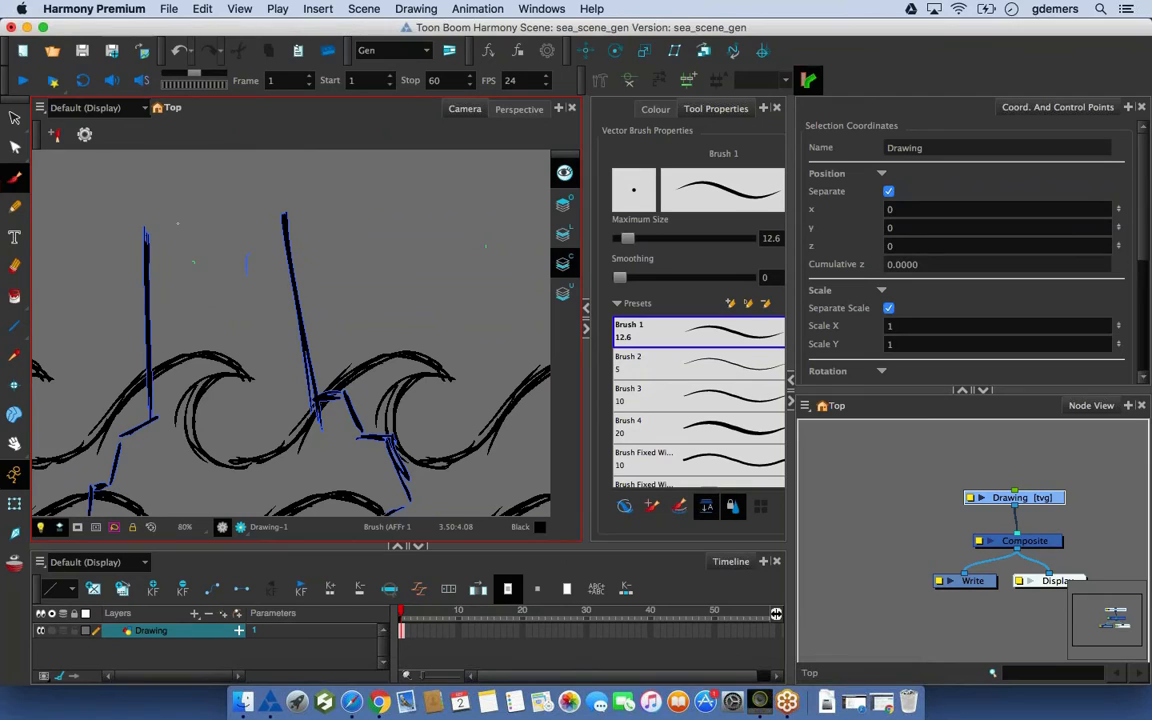
mouse_move(146, 227)
left_mouse_down()
mouse_move(134, 221)
mouse_move(148, 271)
mouse_move(142, 256)
left_mouse_up()
left_click_drag(289, 274, 302, 257)
mouse_move(143, 253)
left_mouse_down()
mouse_move(162, 245)
mouse_move(182, 195)
mouse_move(236, 182)
mouse_move(262, 191)
mouse_move(269, 222)
mouse_move(292, 227)
left_mouse_up()
mouse_move(196, 173)
left_mouse_down()
mouse_move(206, 249)
mouse_move(251, 257)
mouse_move(230, 229)
left_mouse_up()
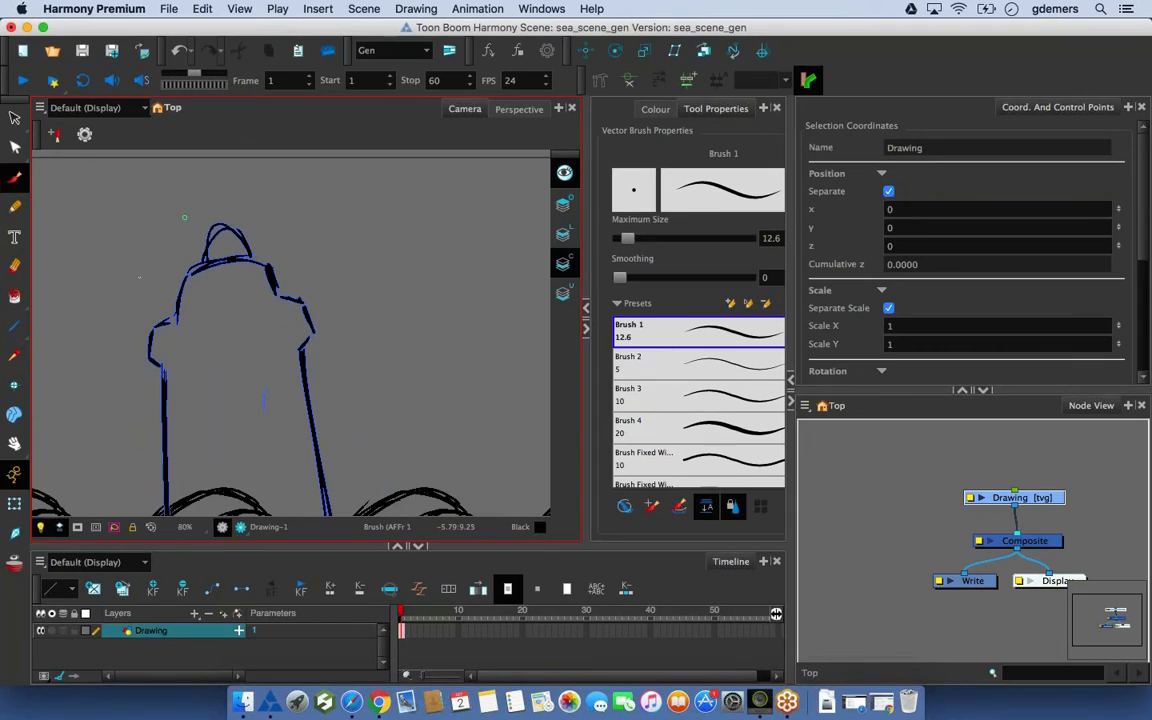
Draw a pole with a triangular flag on the left side of the buoy's head
left_click_drag(145, 211, 166, 309)
left_click_drag(150, 243, 169, 319)
mouse_move(149, 225)
left_mouse_down()
mouse_move(66, 296)
mouse_move(151, 284)
left_mouse_up()
left_click_drag(66, 300, 146, 290)
Draw a four-sided inner panel between the buoy's tower sides, following their slant
mouse_move(213, 391)
left_mouse_down()
mouse_move(222, 279)
mouse_move(204, 387)
left_mouse_up()
left_click_drag(201, 286, 206, 425)
left_click_drag(290, 250, 309, 399)
left_click_drag(299, 340, 315, 416)
mouse_move(200, 261)
left_mouse_down()
mouse_move(289, 250)
mouse_move(272, 253)
left_mouse_up()
mouse_move(206, 436)
left_mouse_down()
mouse_move(242, 380)
mouse_move(352, 362)
left_mouse_up()
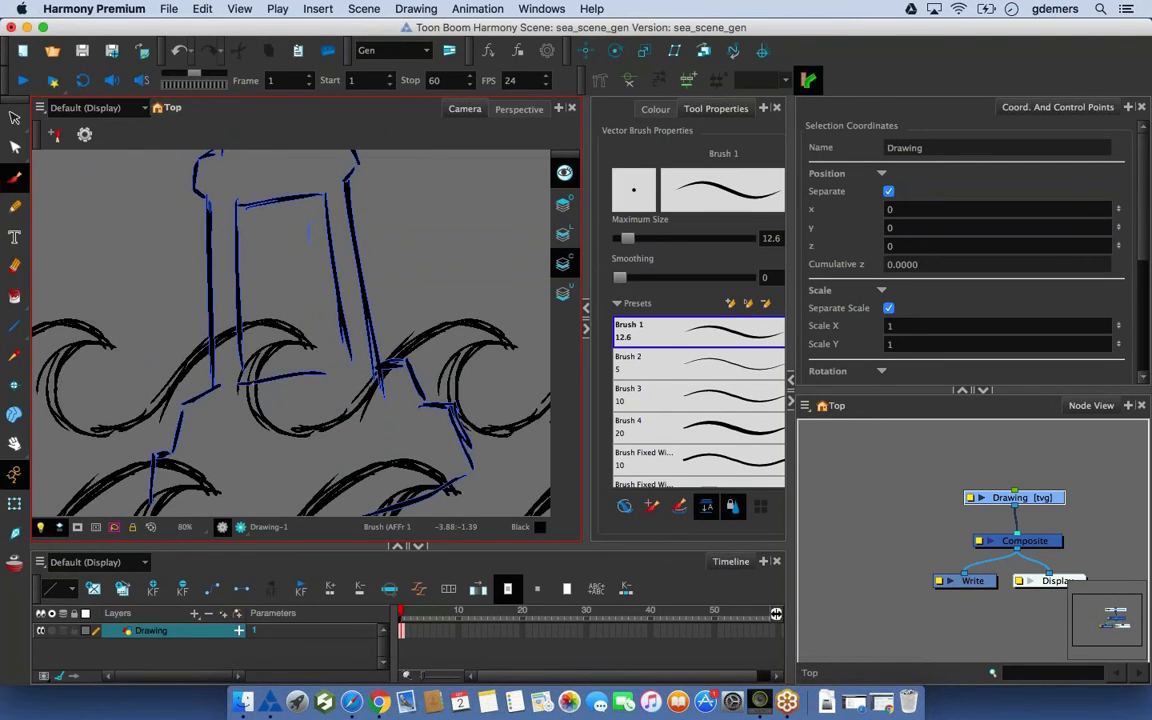
Draw two crossing diagonal braces inside the buoy's tower panel
left_click_drag(244, 219, 327, 352)
left_click_drag(232, 237, 300, 324)
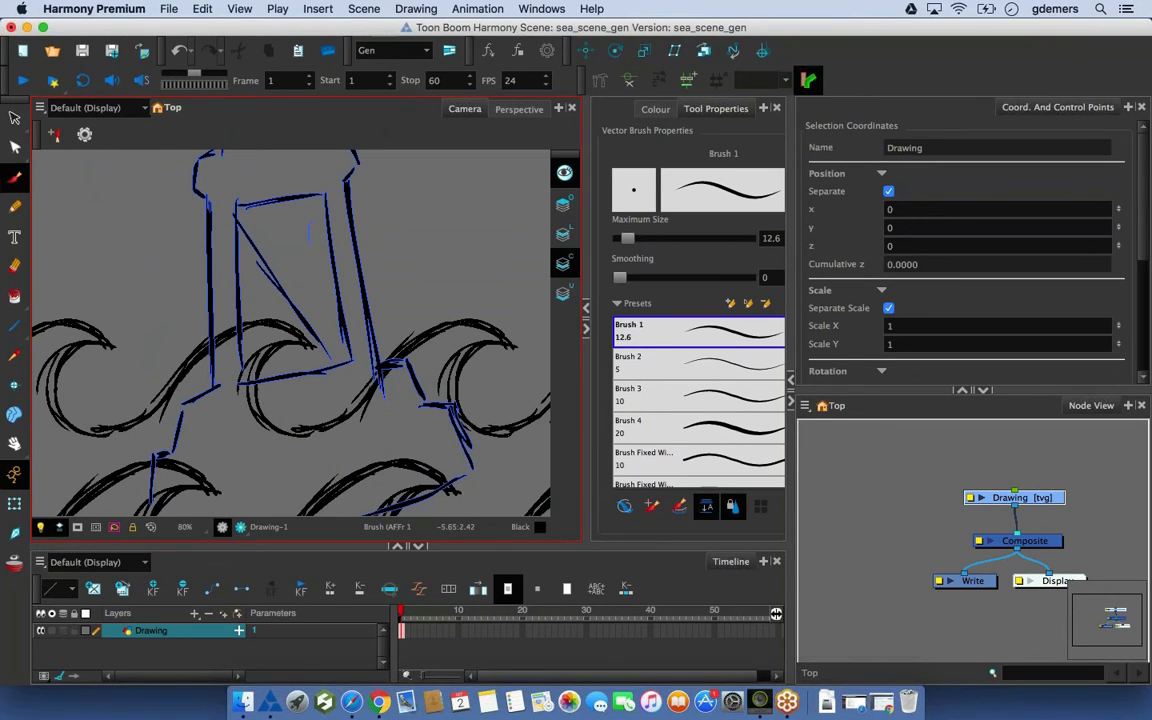
left_click_drag(311, 206, 256, 356)
left_click_drag(288, 270, 245, 367)
Hide the blue stroke outlines on the buoy drawing, with the Brush as the active tool
key("1")
key("1")
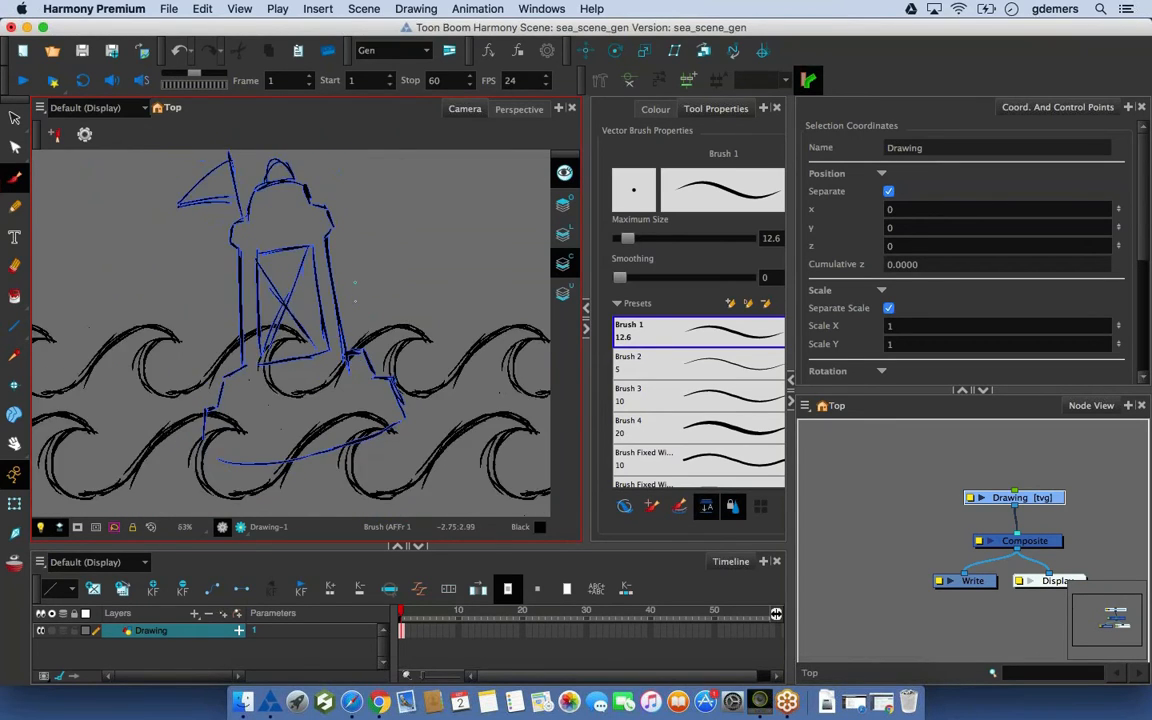
key("1")
key("1")
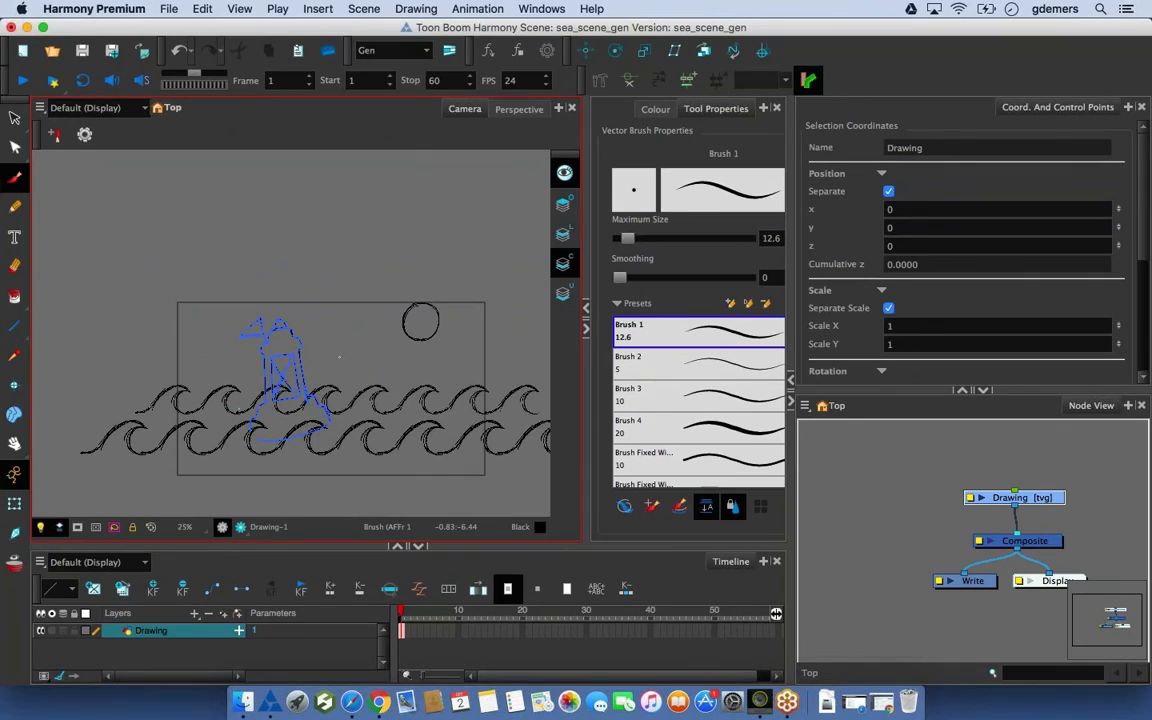
key("k")
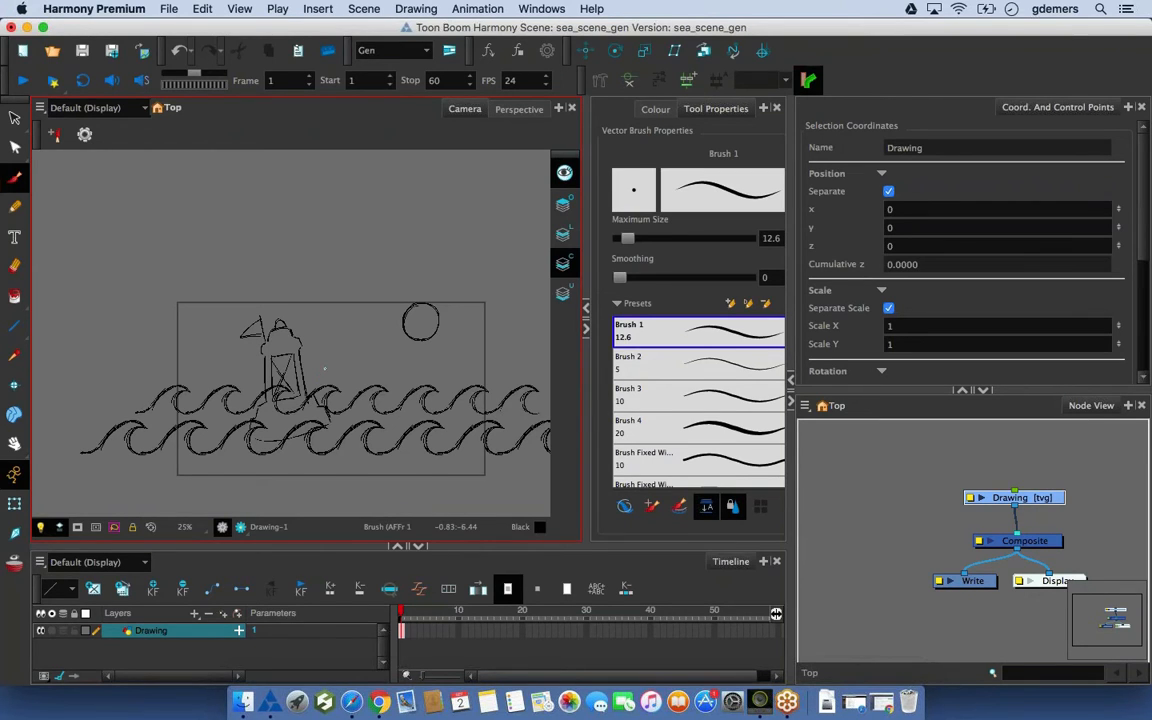
scroll(325, 368, "up", 5)
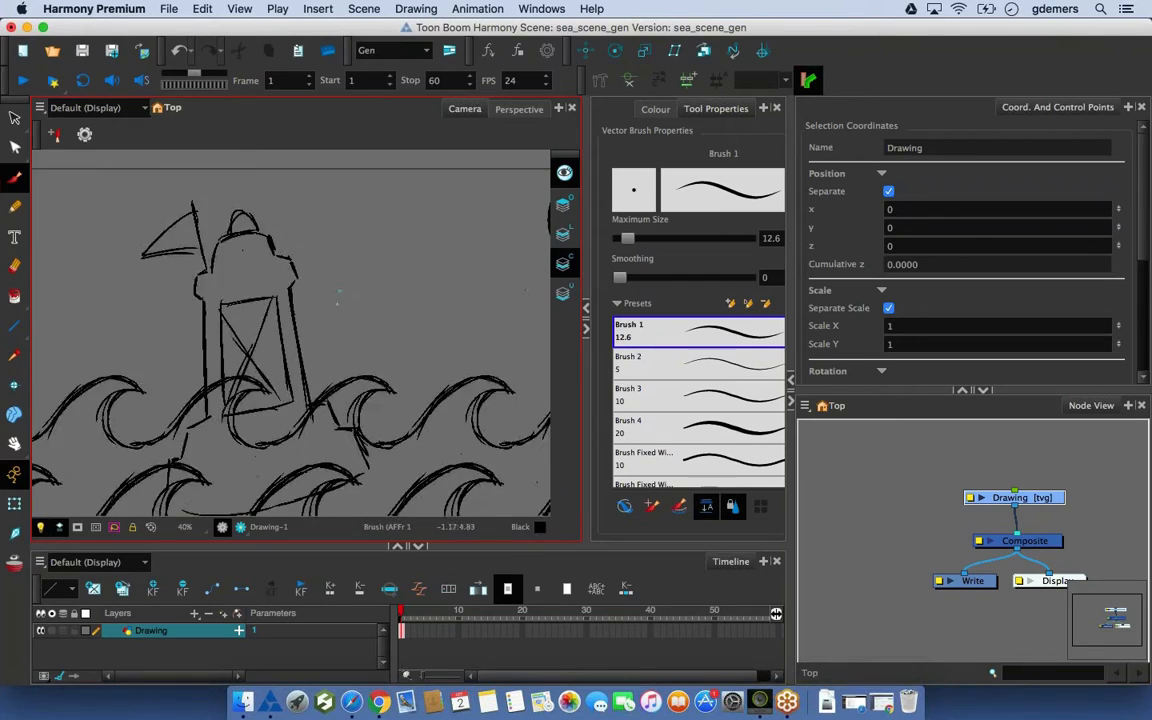
scroll(338, 290, "up", 5)
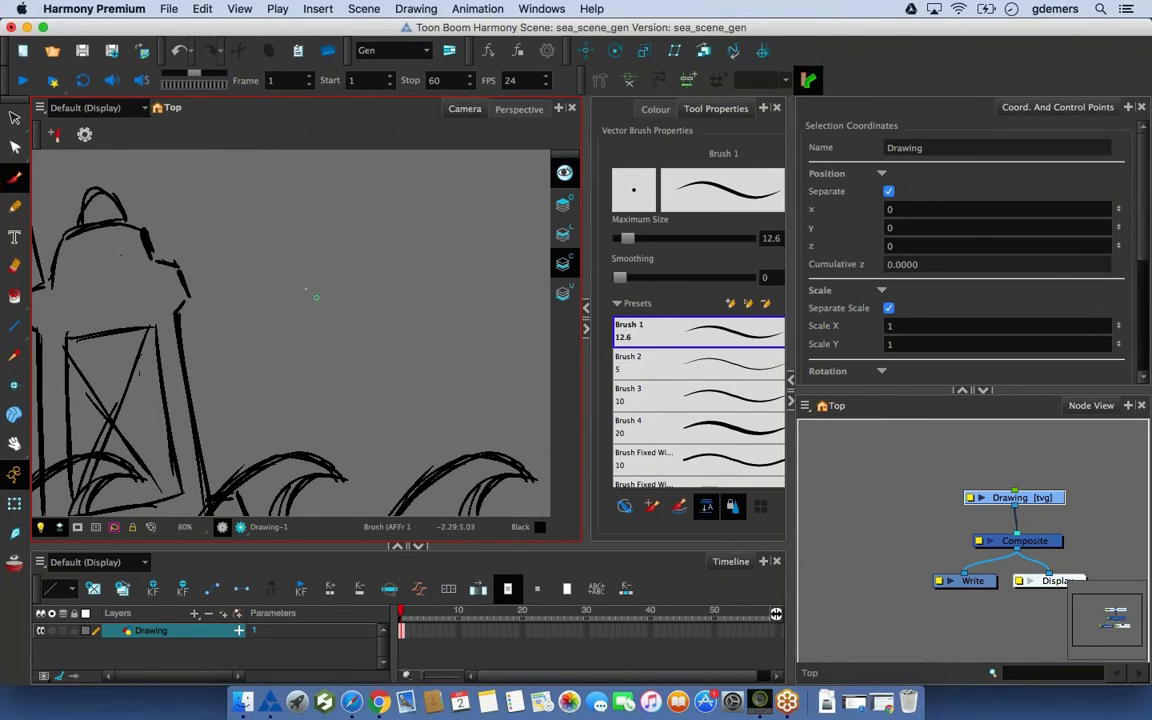
key("alt+x")
scroll(303, 303, "down", 5)
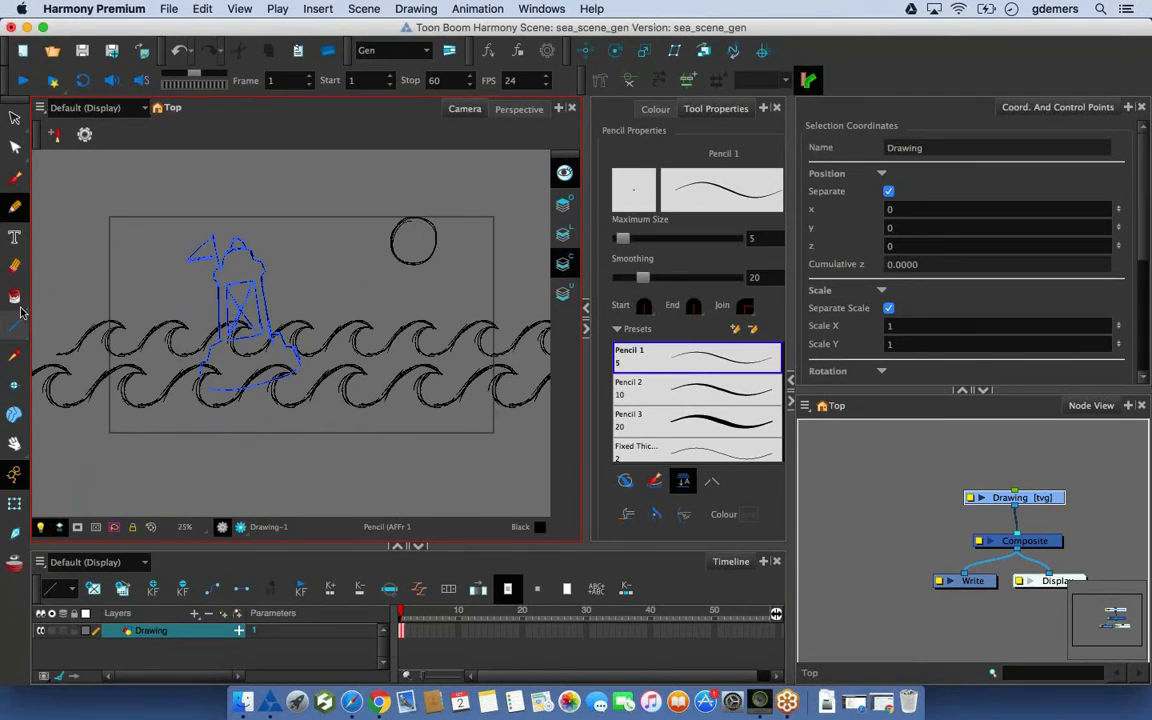
left_click(16, 178)
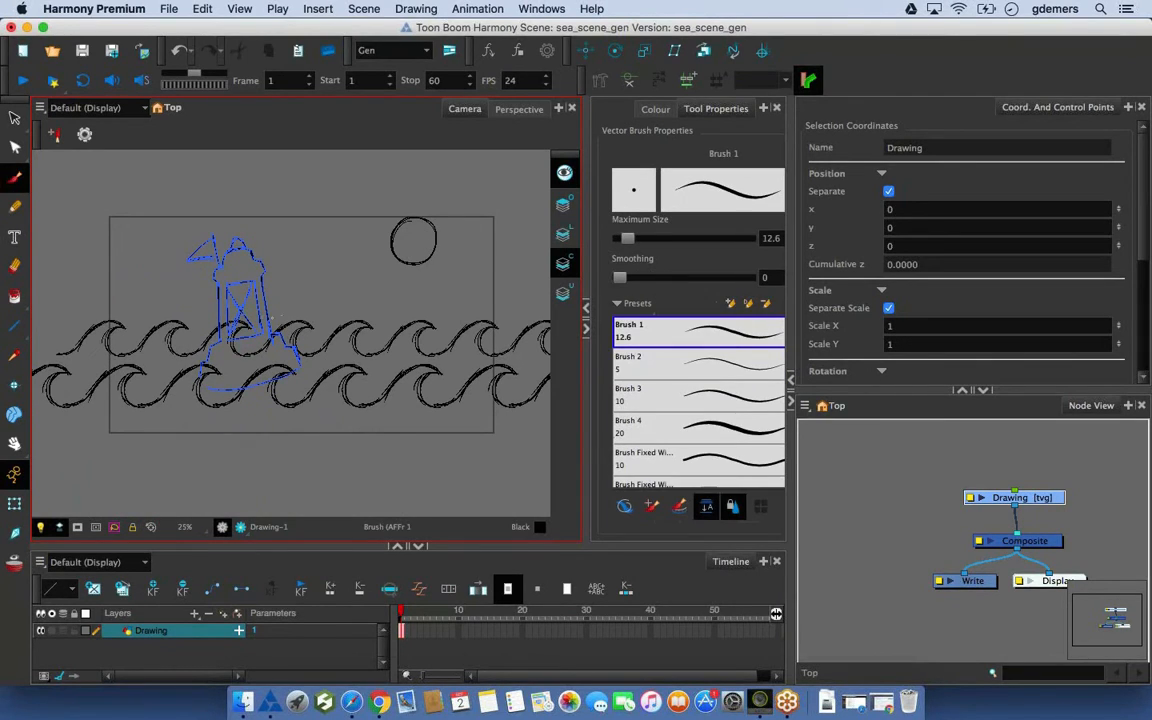
key("k")
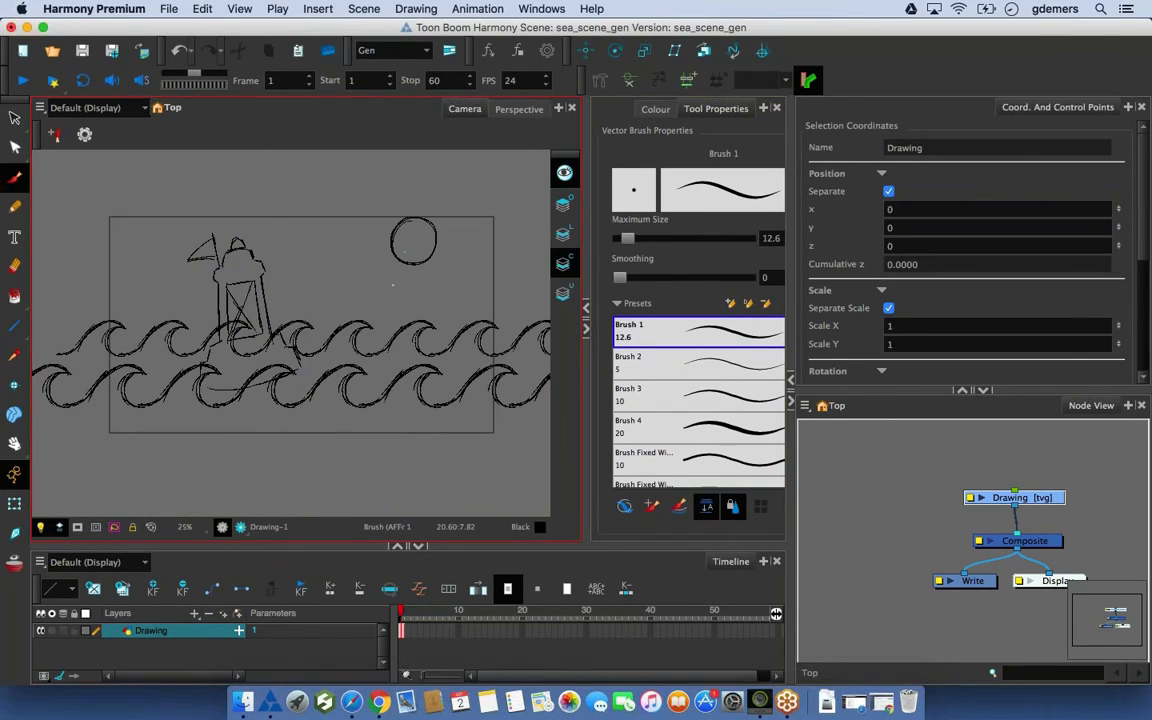
Create a scene palette named "sun" in a widened Colour view, and enlarge the area listing its colours
left_click(655, 110)
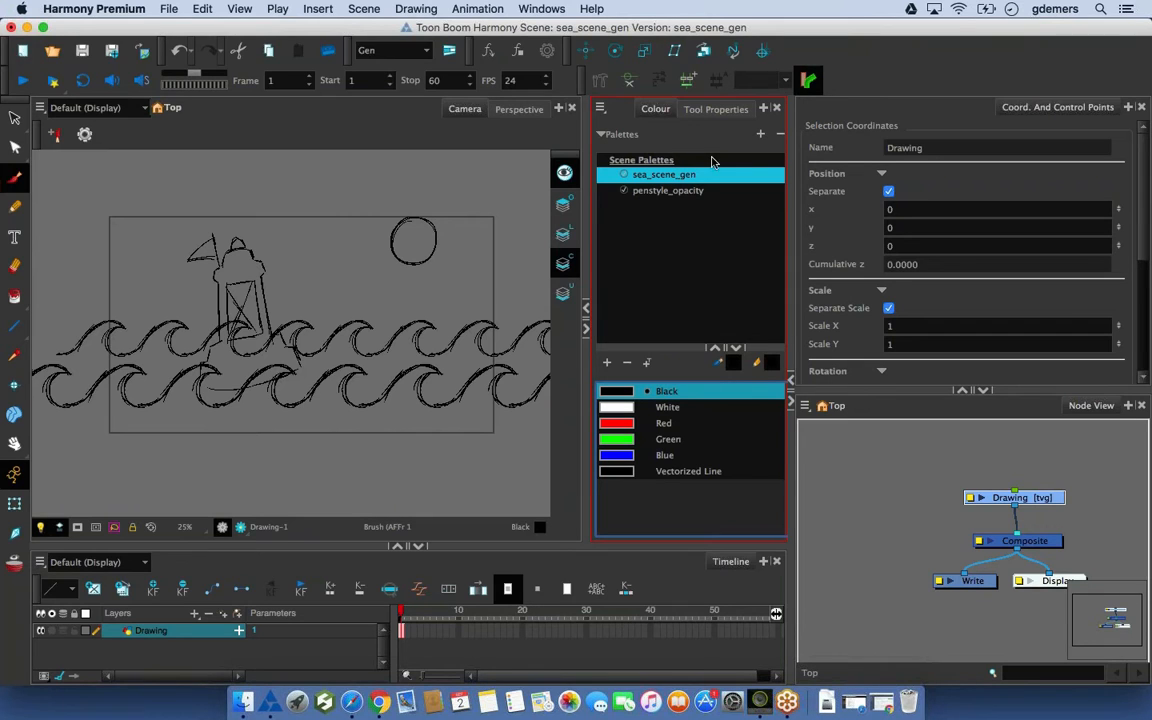
left_click_drag(790, 144, 850, 142)
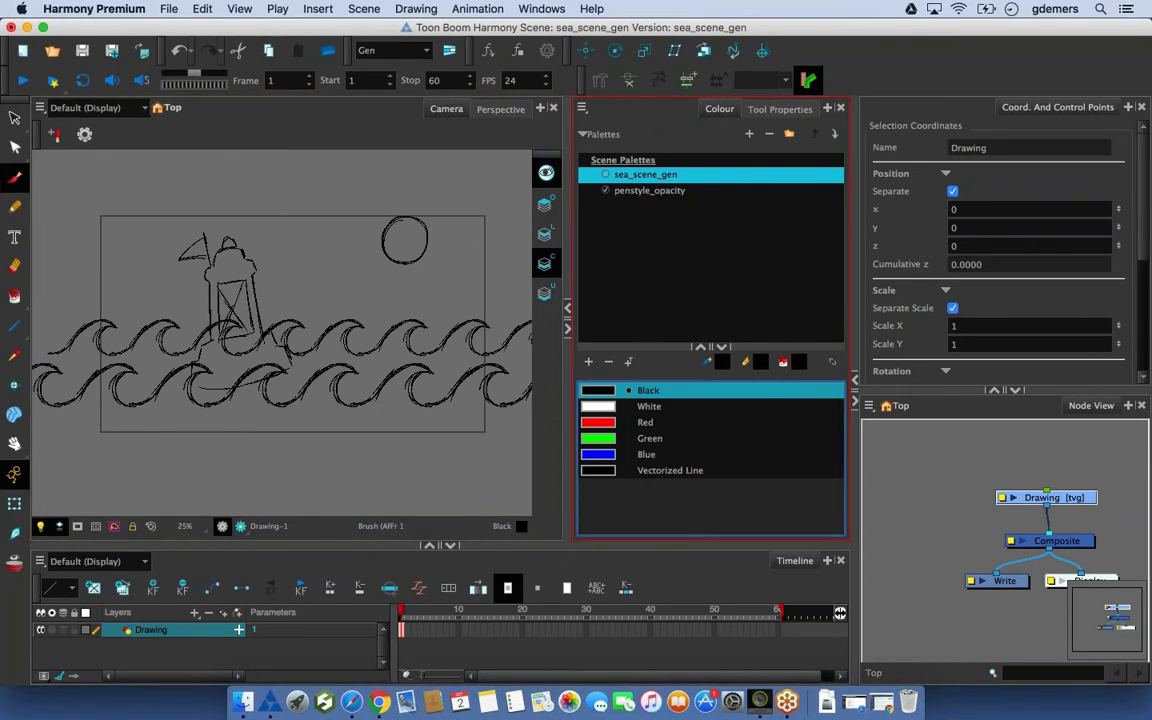
left_click(749, 136)
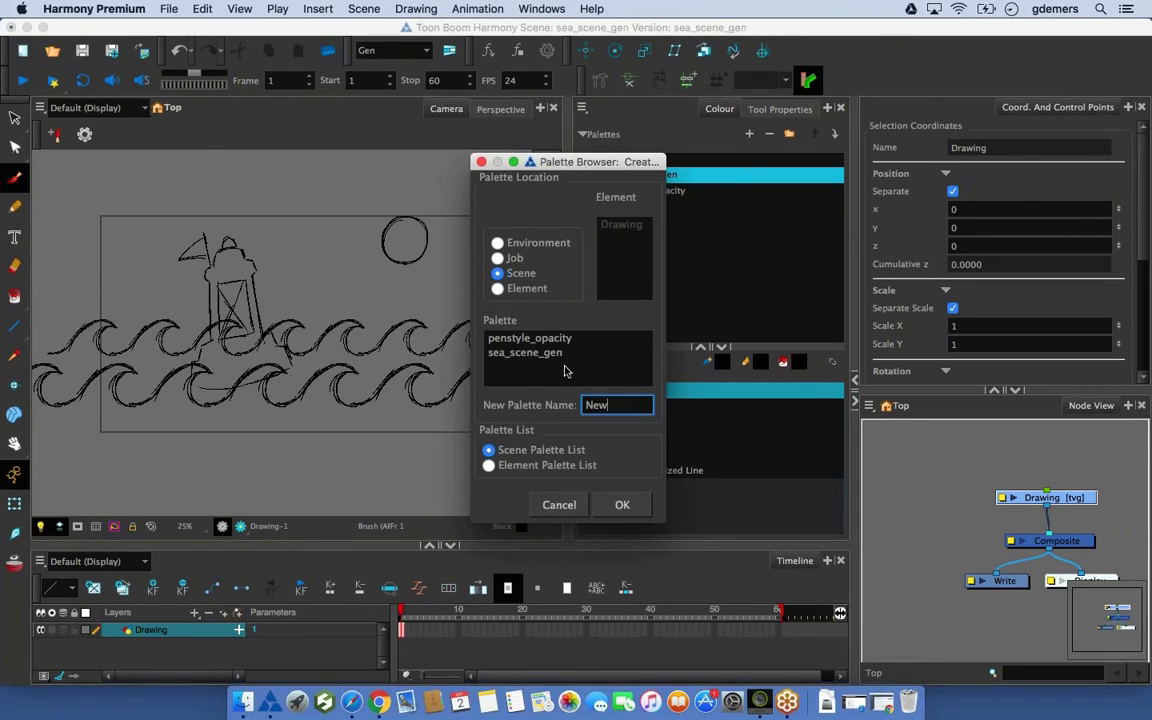
key("super+a")
type("sun")
left_click(621, 507)
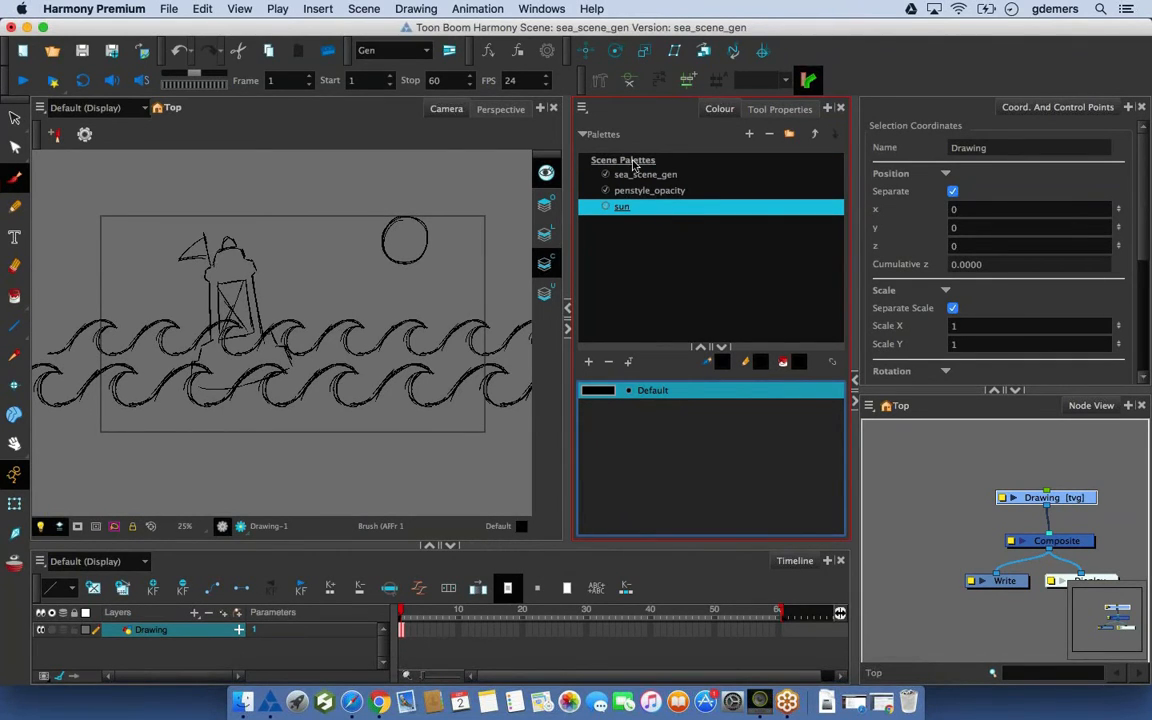
left_click_drag(630, 345, 630, 287)
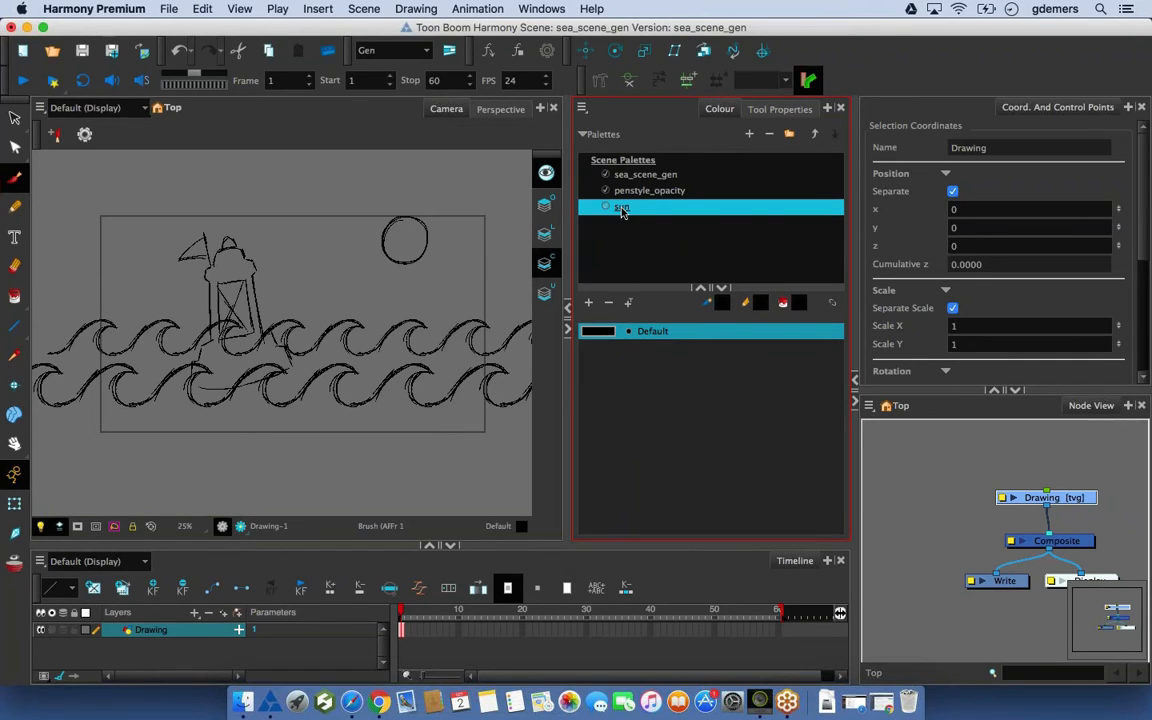
Open the sun palette's Default colour in multi-wheel mode and pick a light orange with H 31, S 46, V 84
double_click(603, 334)
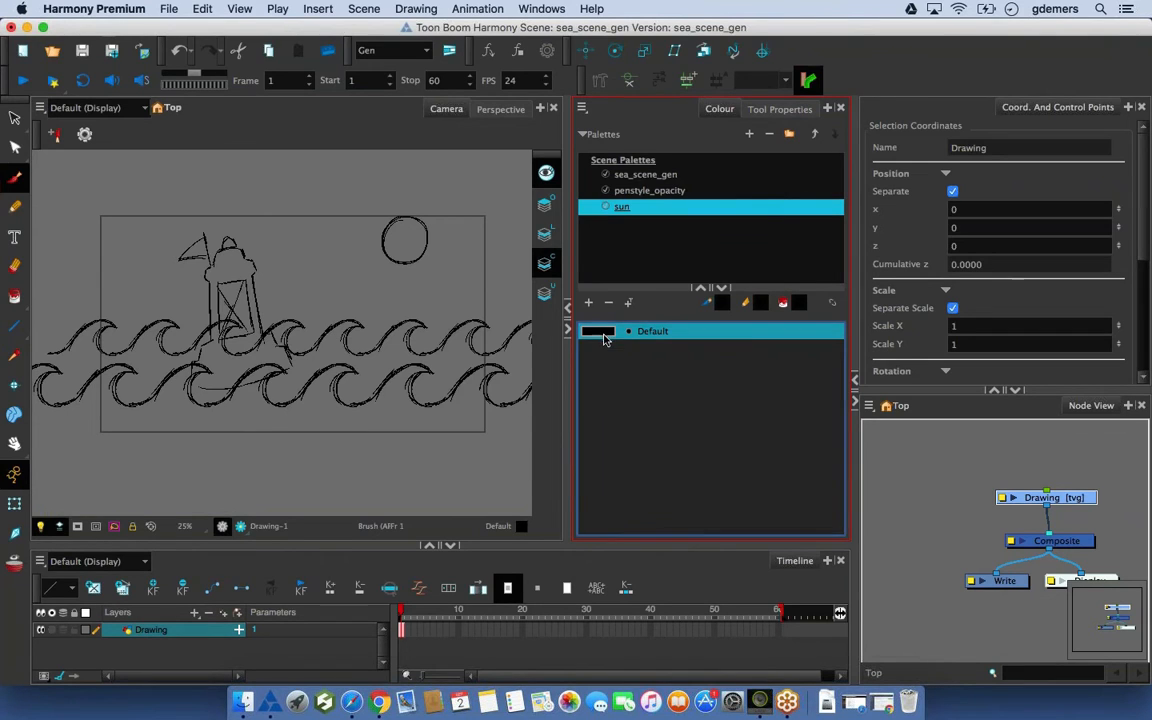
left_click_drag(658, 190, 400, 158)
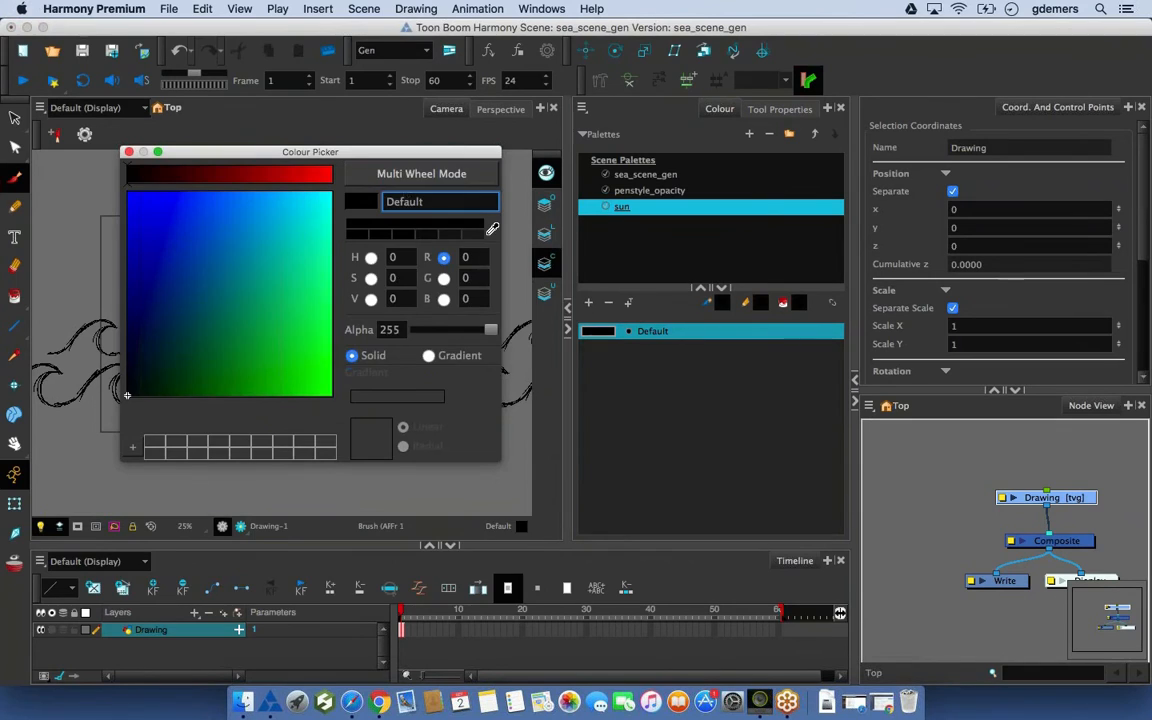
left_click(421, 173)
left_click_drag(334, 151, 445, 77)
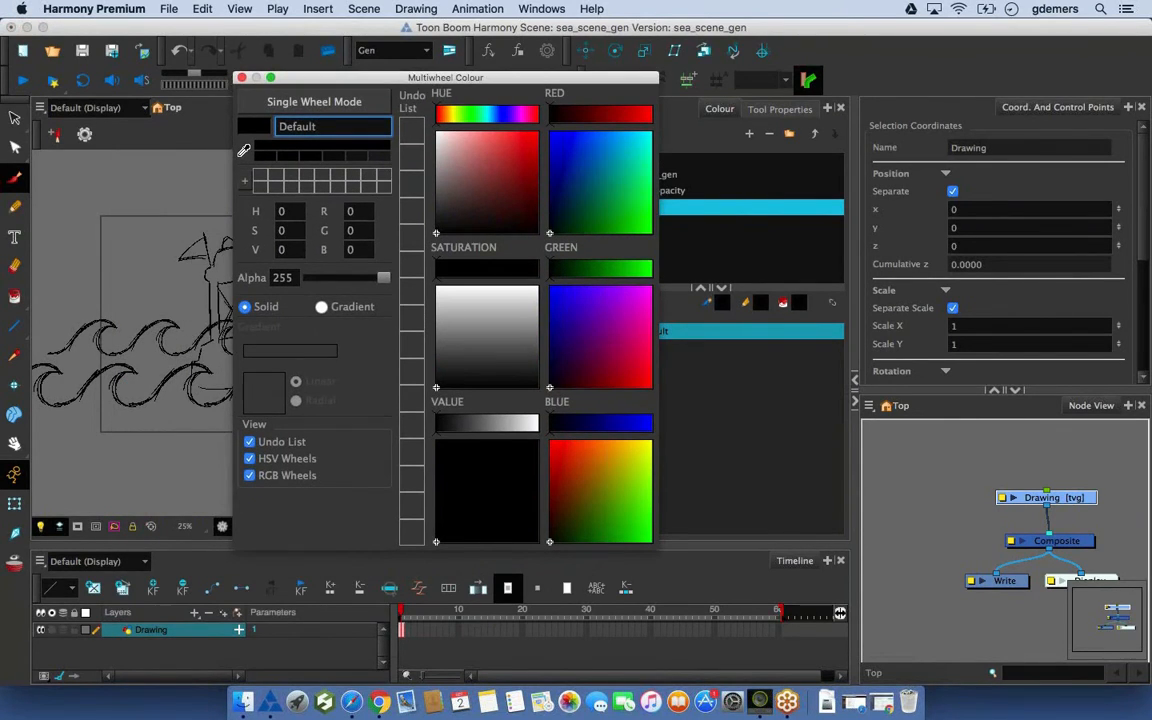
left_click_drag(450, 115, 445, 115)
left_click_drag(490, 152, 483, 147)
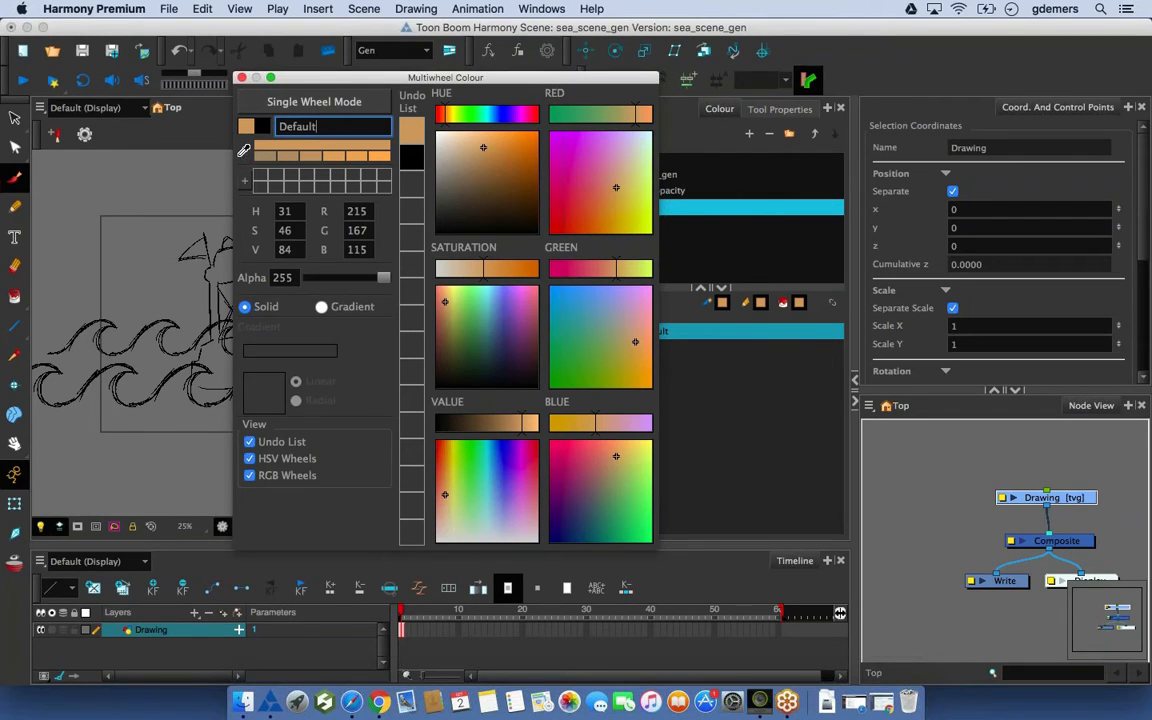
Sample on-screen colours with the eyedropper until the swatch is a golden orange with R 209, G 152, B 23
left_click(243, 152)
left_click(11, 211)
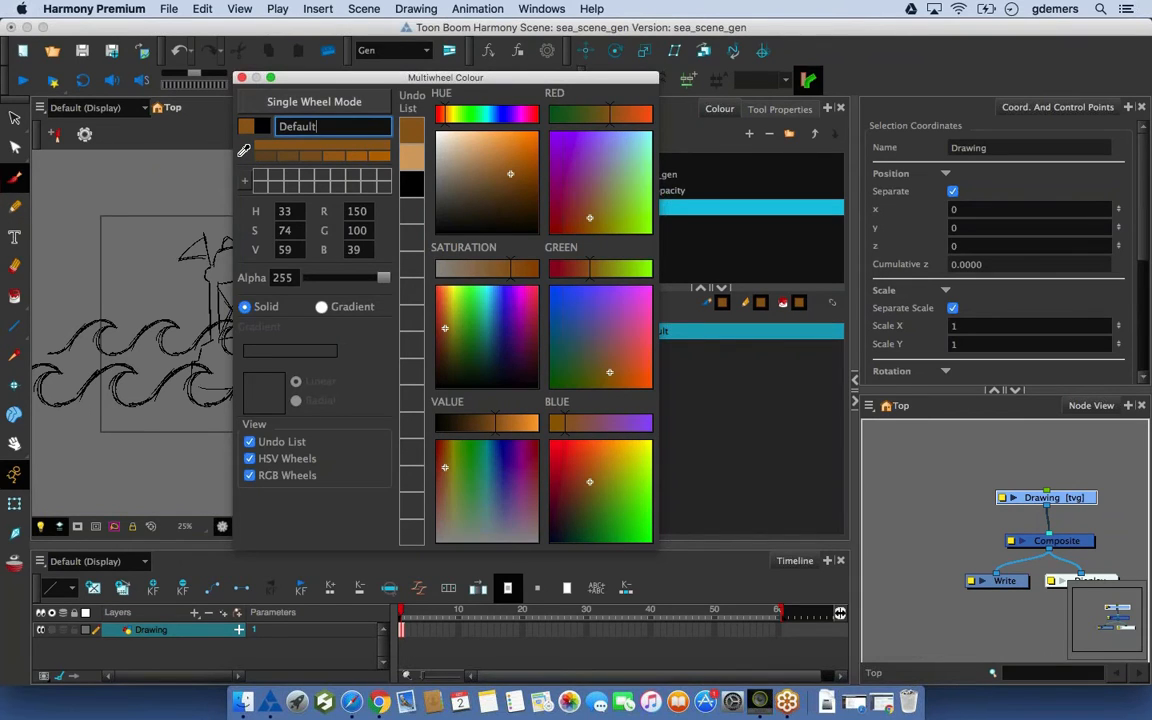
left_click(243, 150)
left_click(11, 210)
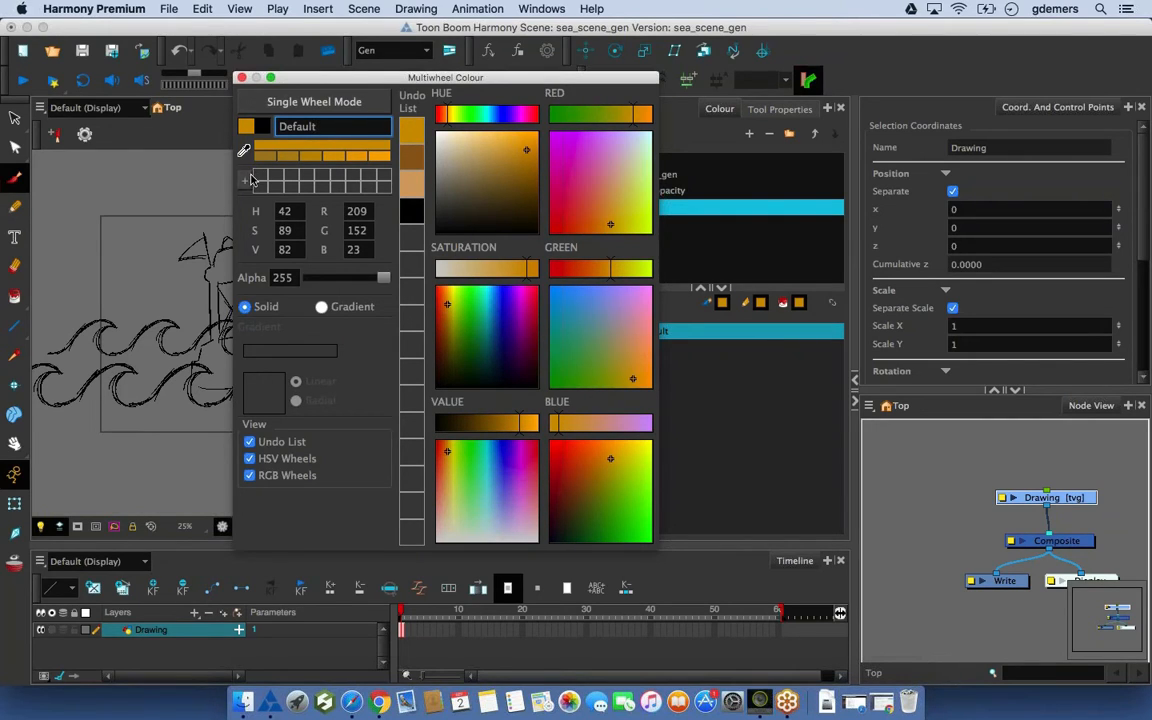
Make the swatch a radial gradient from the golden orange to a pale yellow with R 255, G 217, B 143
left_click(321, 306)
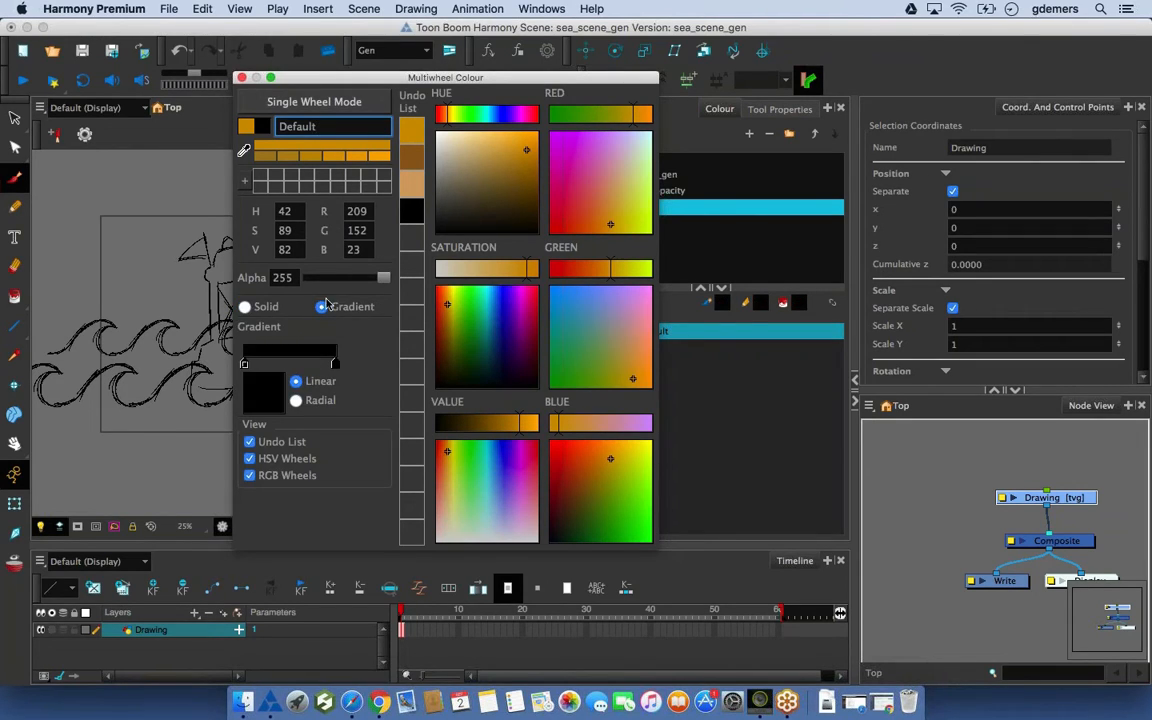
left_click(244, 363)
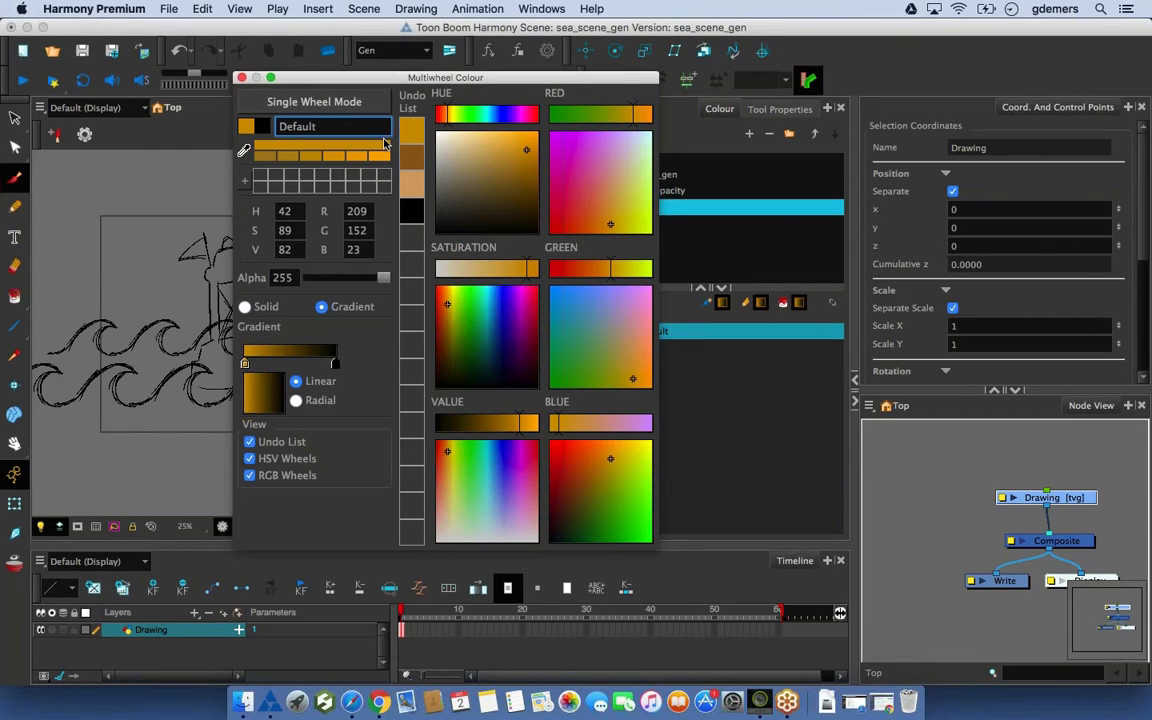
left_click(334, 364)
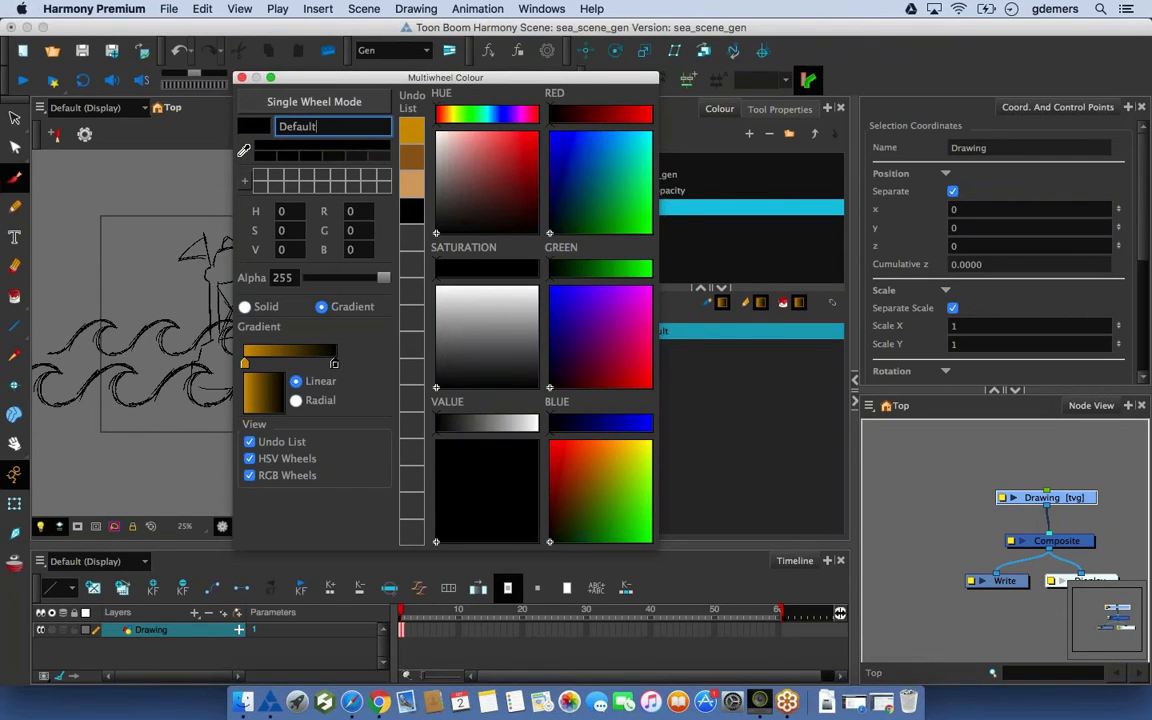
mouse_move(449, 114)
left_mouse_down()
mouse_move(520, 131)
mouse_move(495, 112)
mouse_move(448, 114)
left_mouse_up()
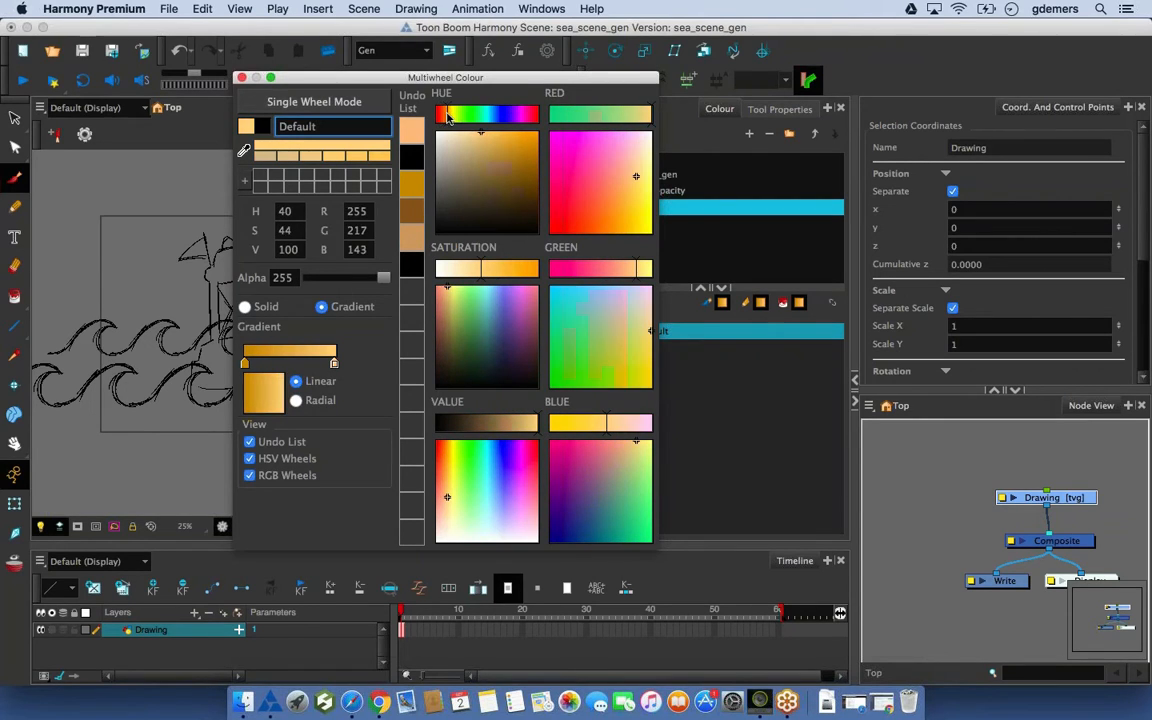
left_click(295, 400)
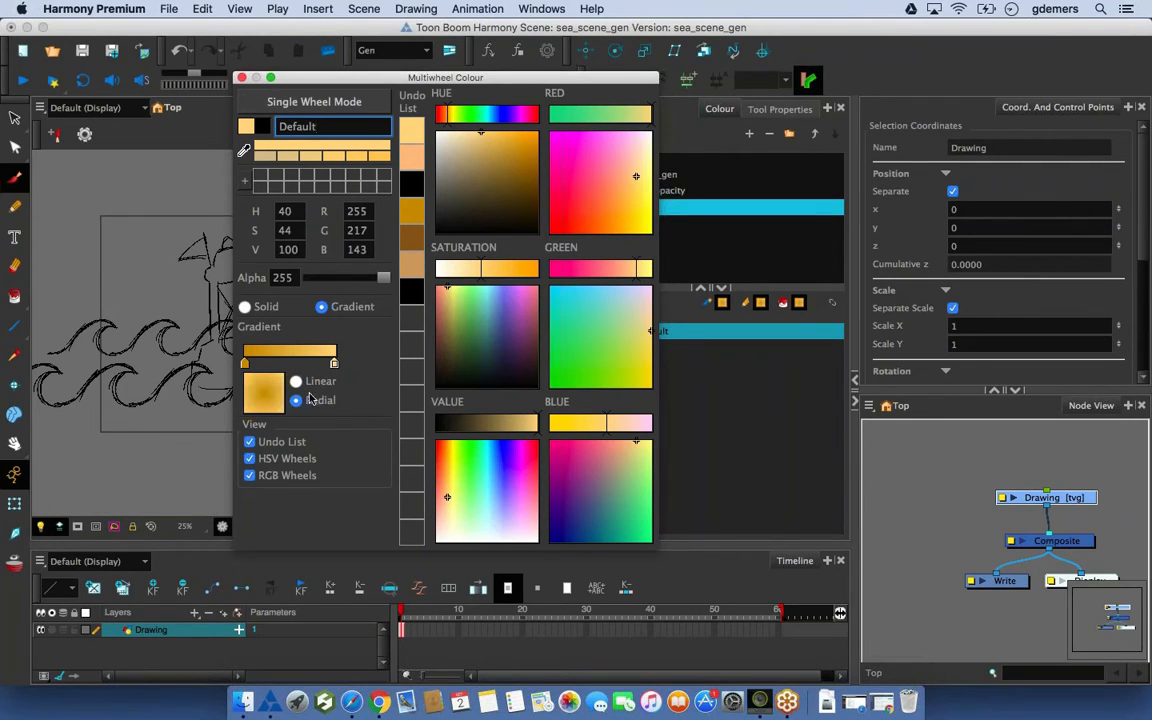
Rearrange the gradient stops with orange at the start and pale yellow about three quarters along, and close the colour picker
mouse_move(333, 366)
left_mouse_down()
mouse_move(267, 364)
mouse_move(345, 363)
left_mouse_up()
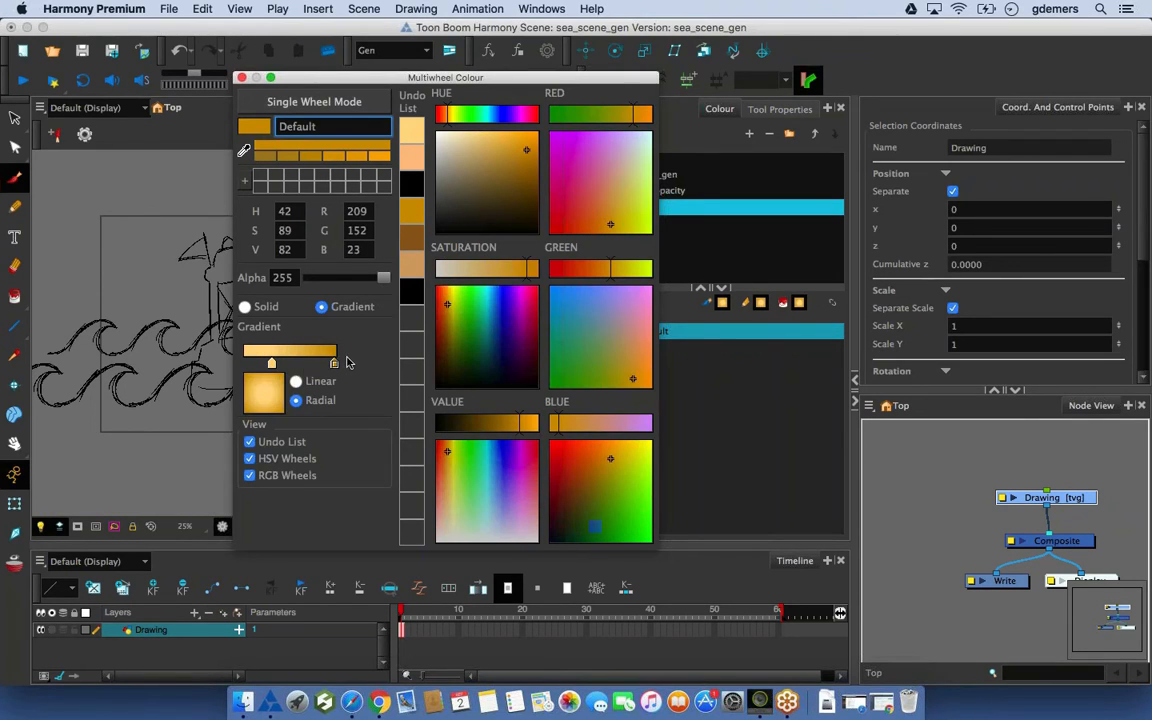
left_click(260, 366)
left_click_drag(258, 363, 233, 358)
left_click(334, 363)
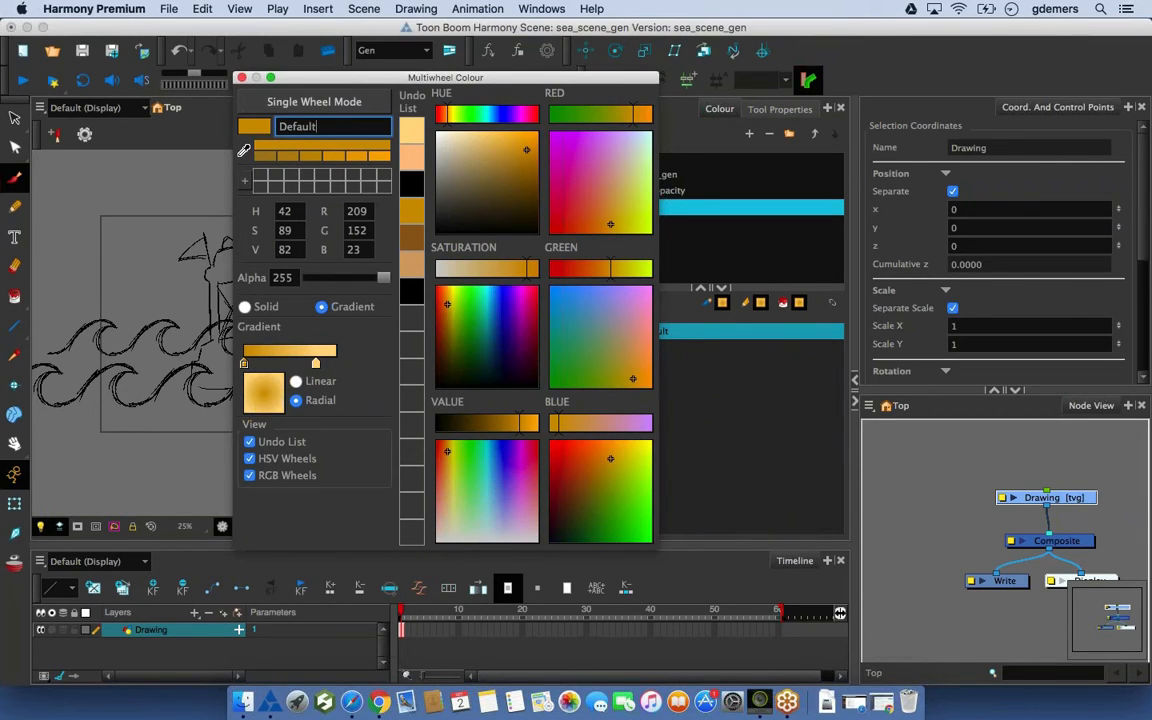
left_click(241, 77)
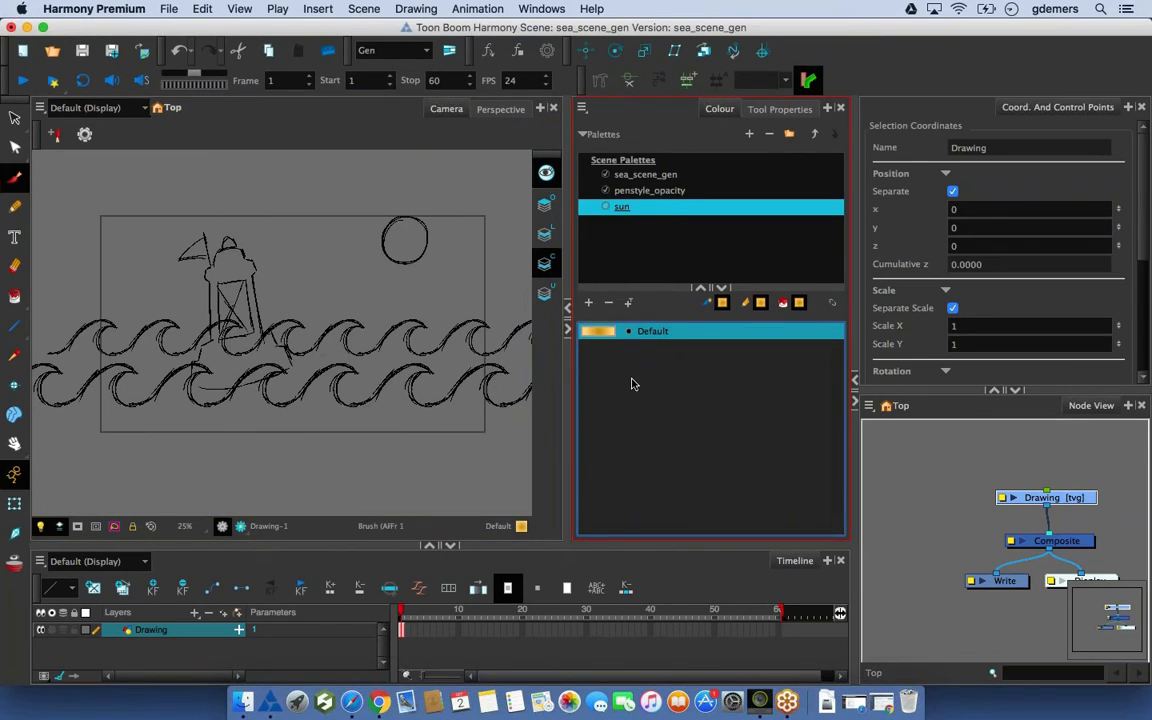
Rename the gradient swatch to "sun" and enlarge the area listing the palette's colours
double_click(656, 334)
type("sun")
key("Return")
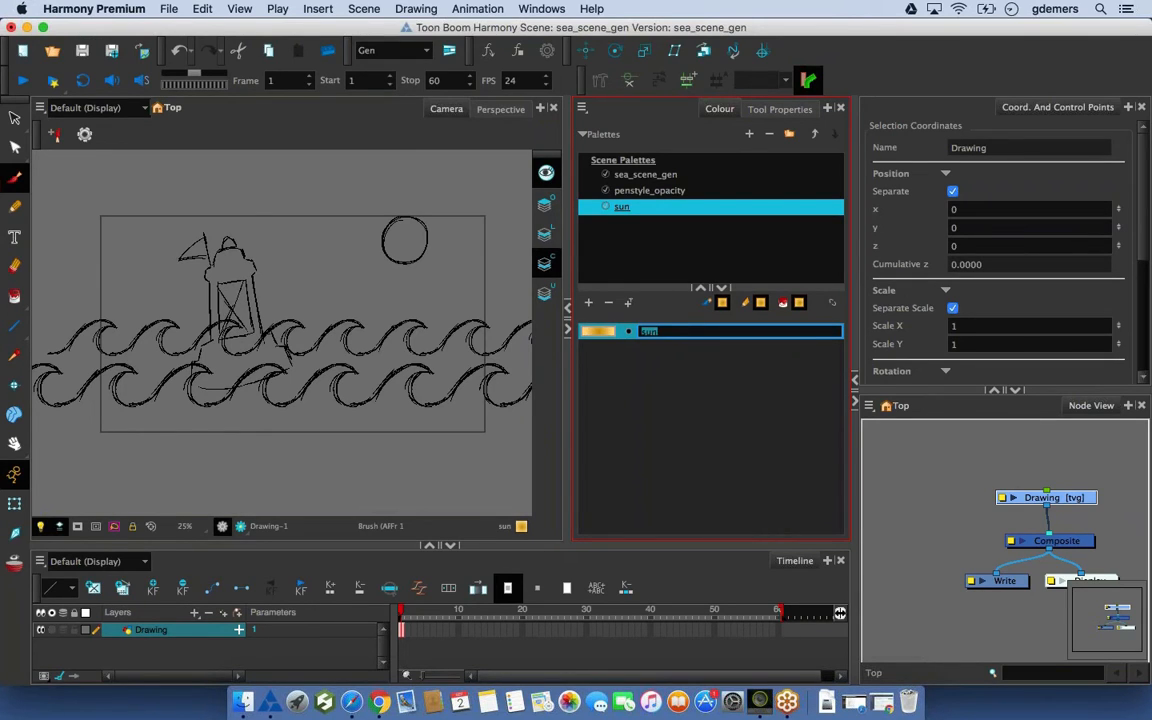
left_click(661, 390)
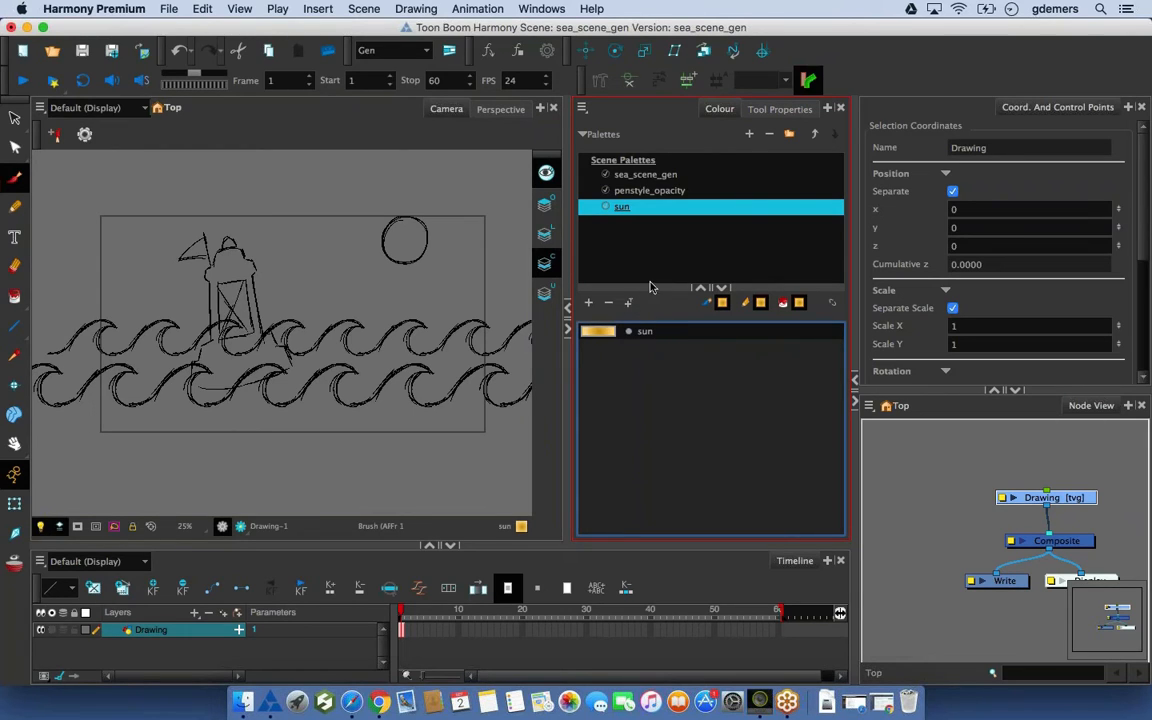
left_click_drag(648, 287, 650, 244)
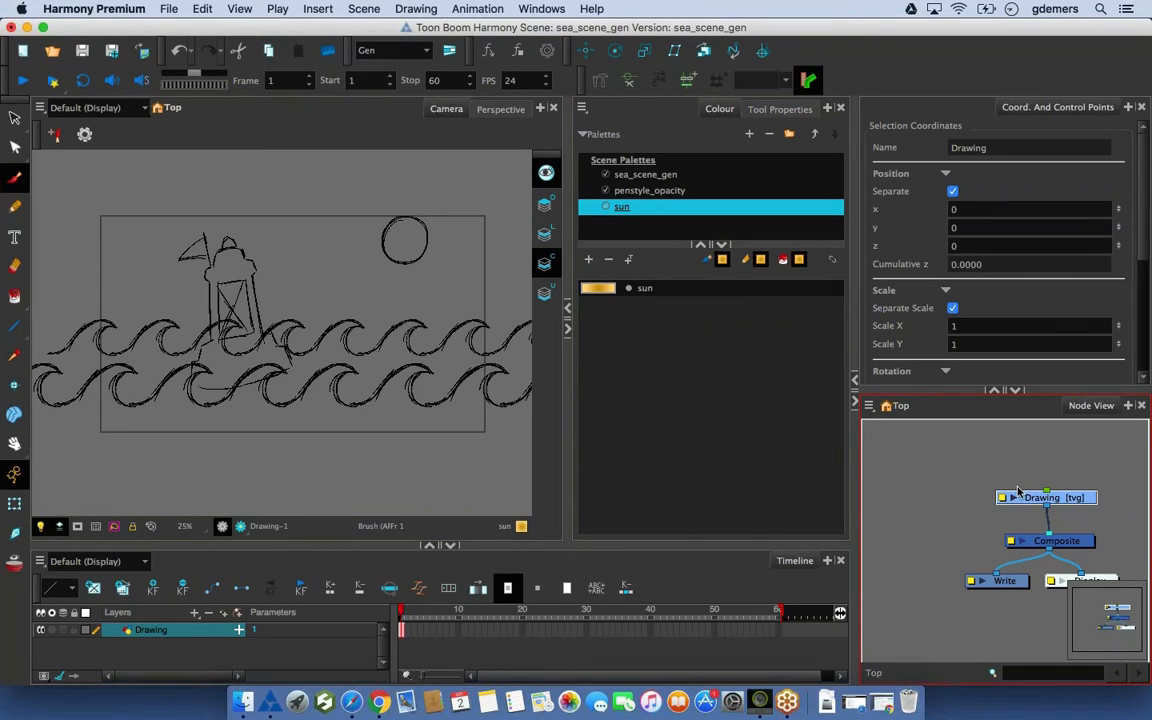
Rename the Drawing layer to "storyboard"
double_click(141, 630)
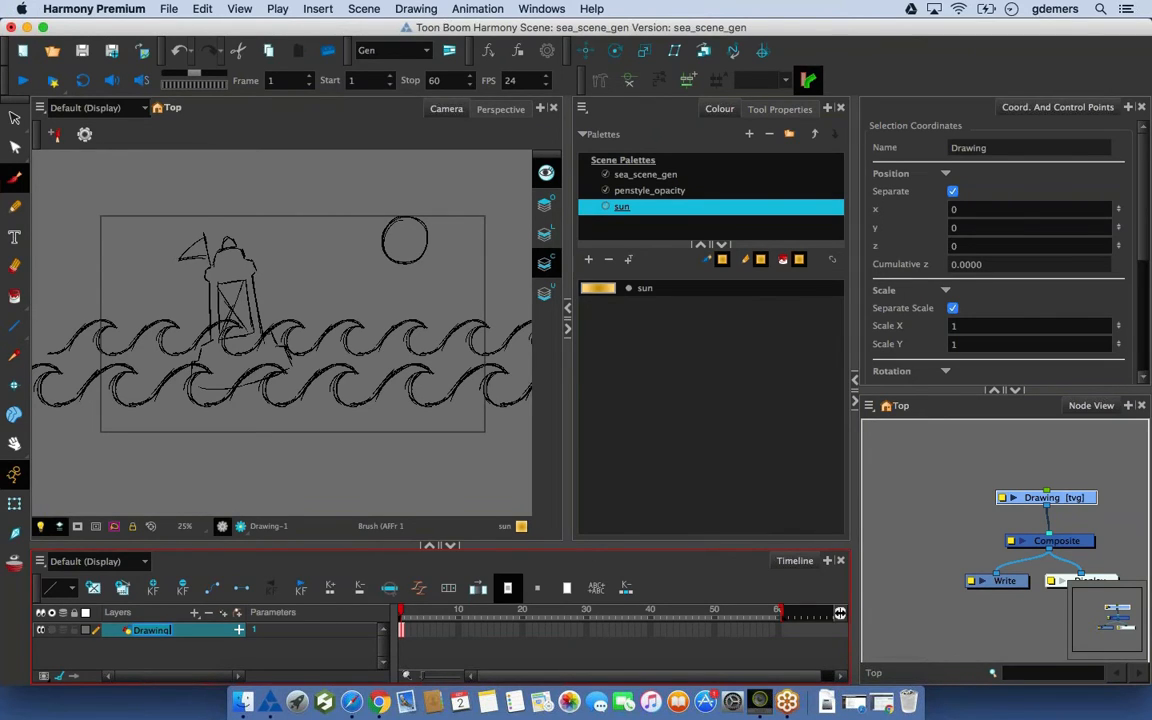
type("storybl")
type("oard")
key("Return")
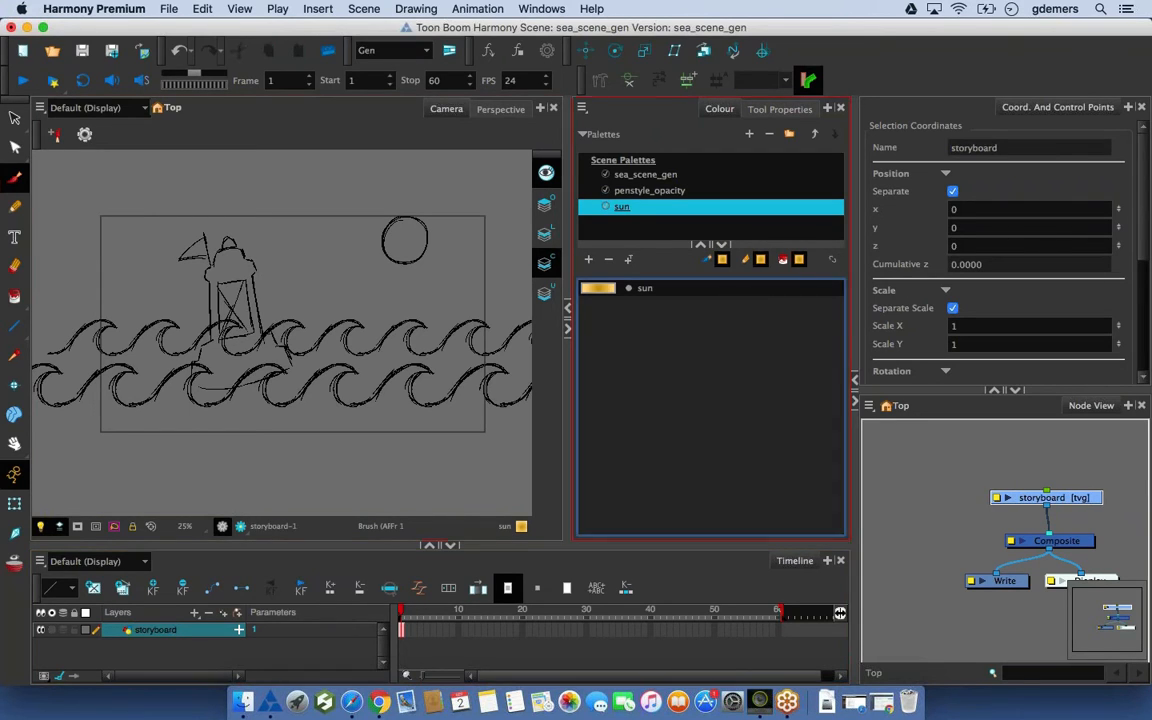
left_click(1026, 478)
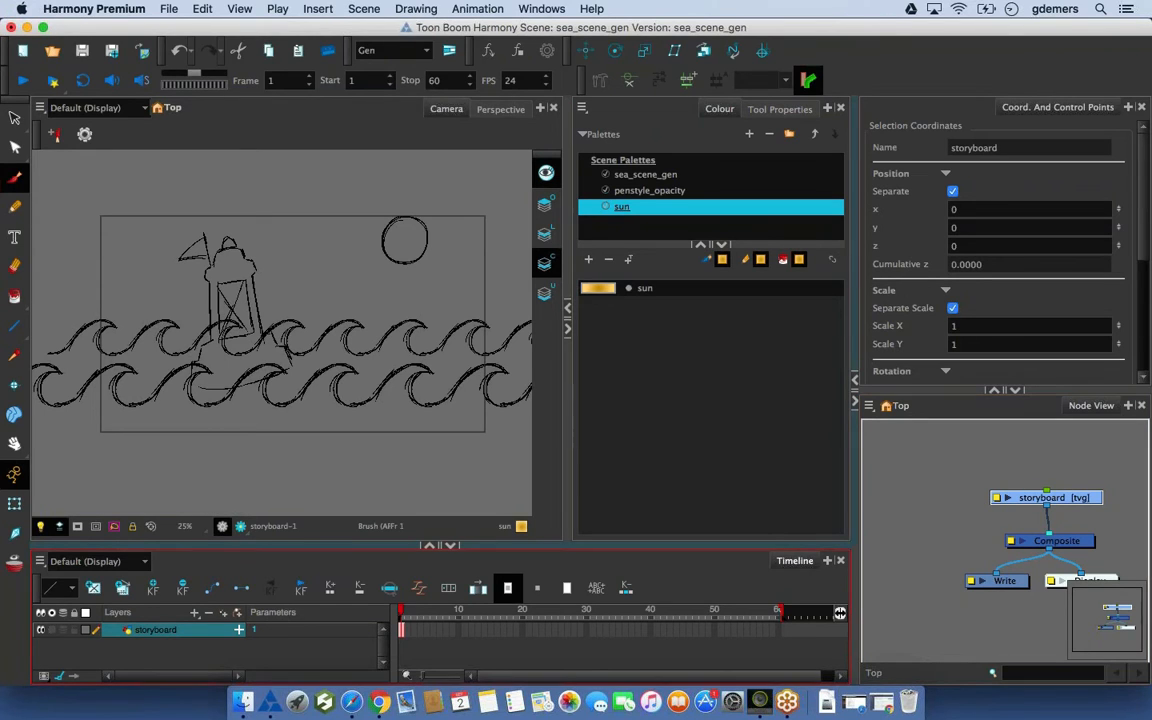
Enlarge the Timeline view, look at the storyboard layer's cells after frame 1, and return to frame 1
left_click_drag(645, 547, 647, 445)
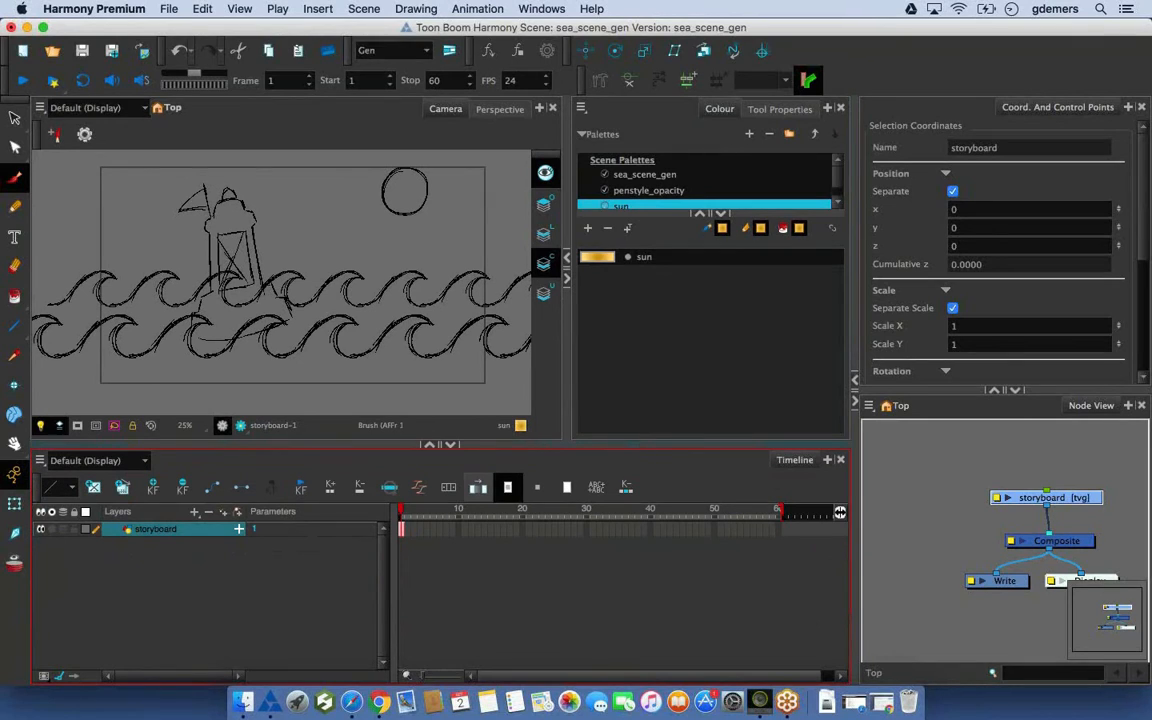
left_click(427, 531)
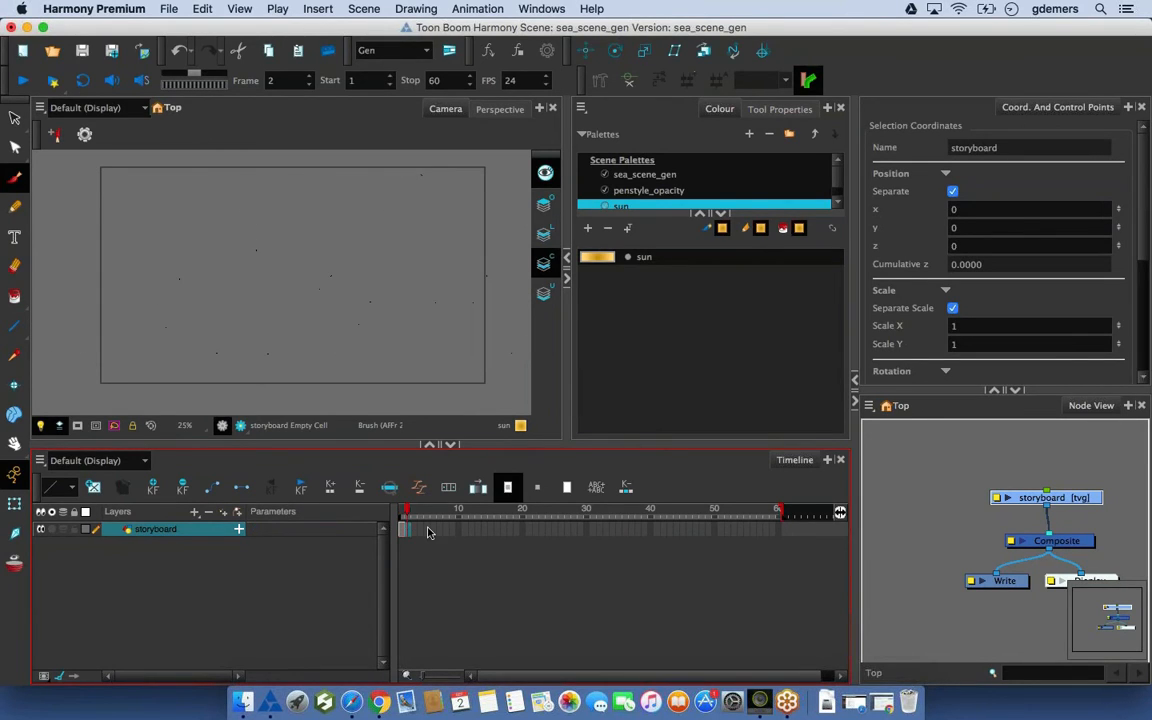
left_click(458, 531)
left_click(403, 530)
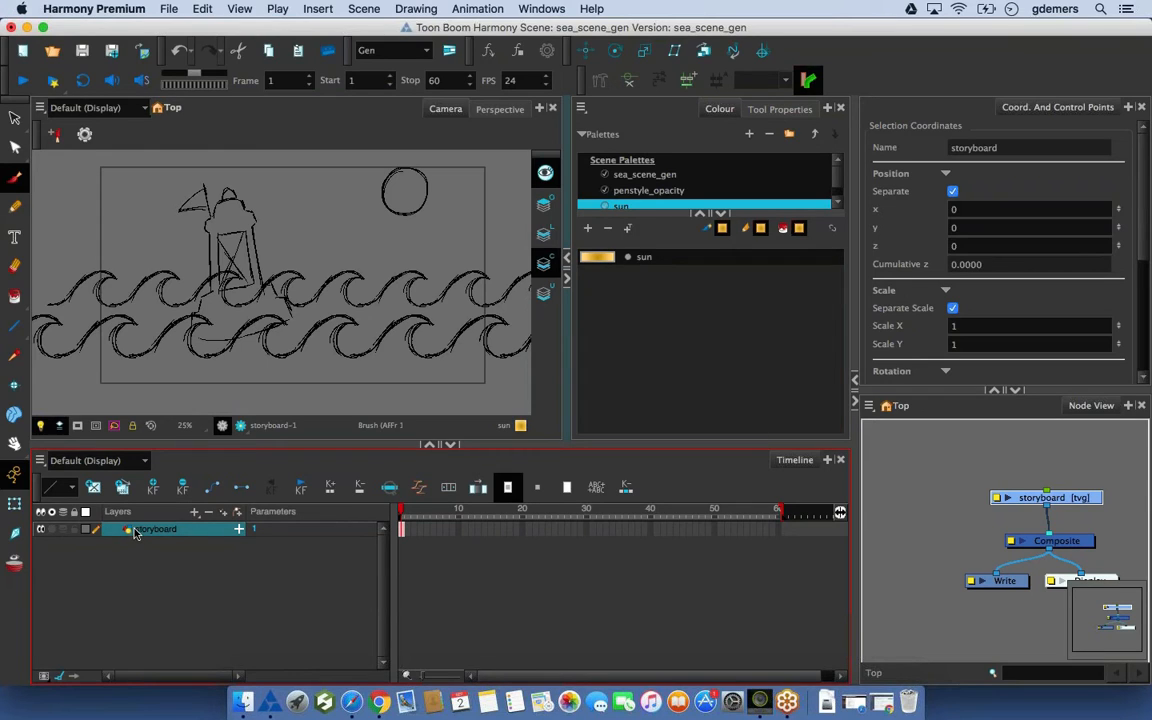
left_click(223, 517)
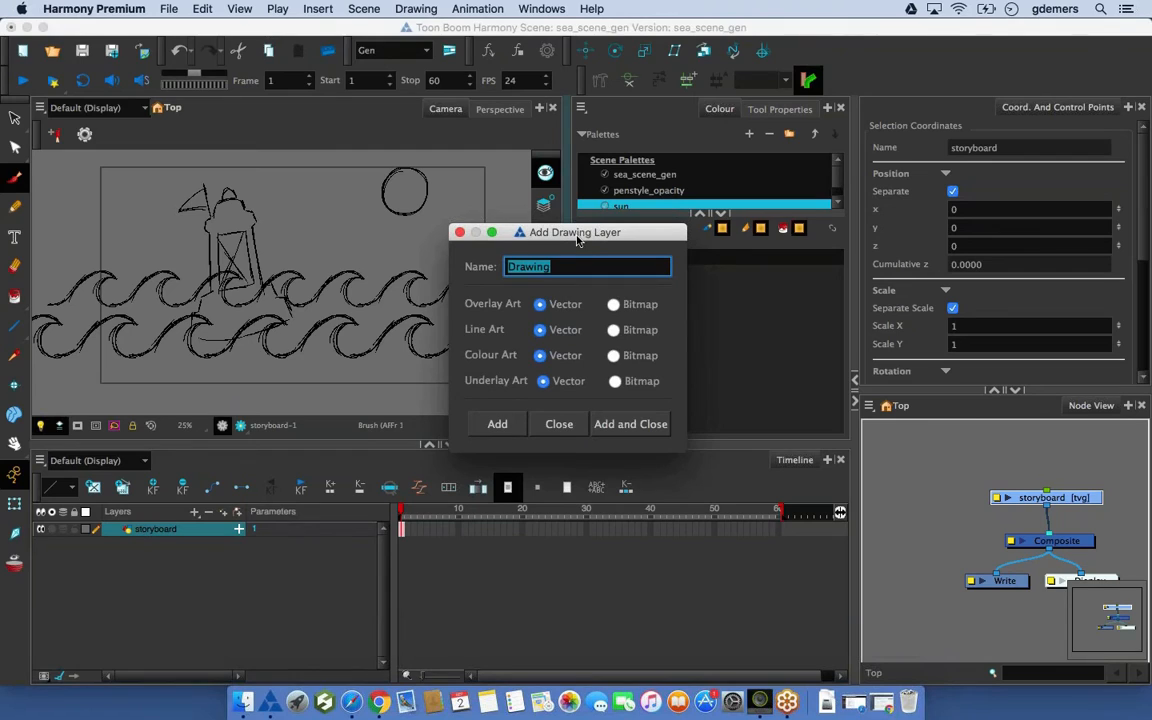
left_click_drag(570, 236, 570, 266)
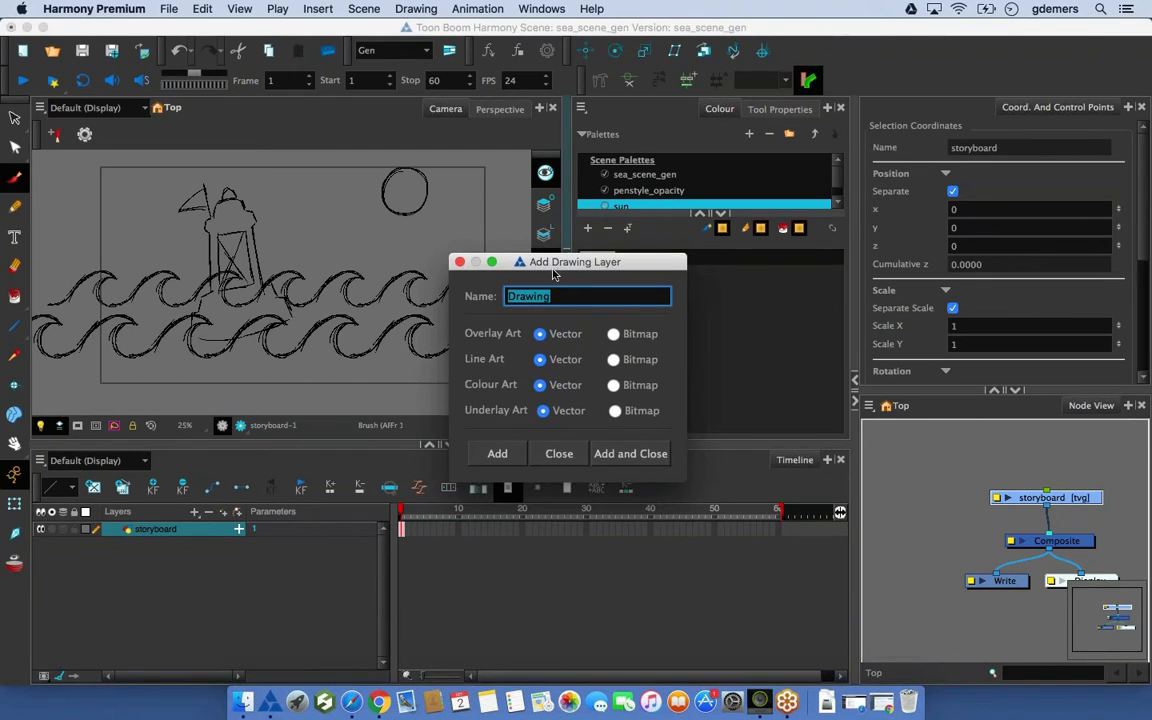
left_click(558, 454)
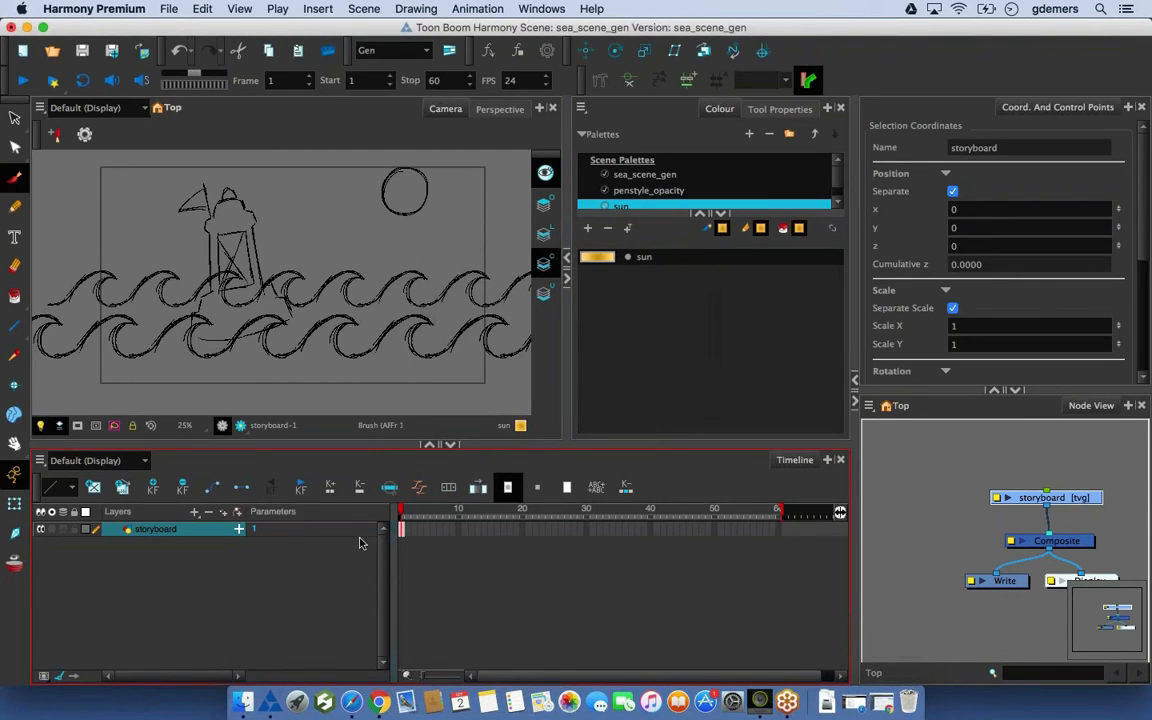
Add four drawing layers named "sun", "buoy", "wave_1" and "wave_2", with all art layers kept as Vector
key("super+r")
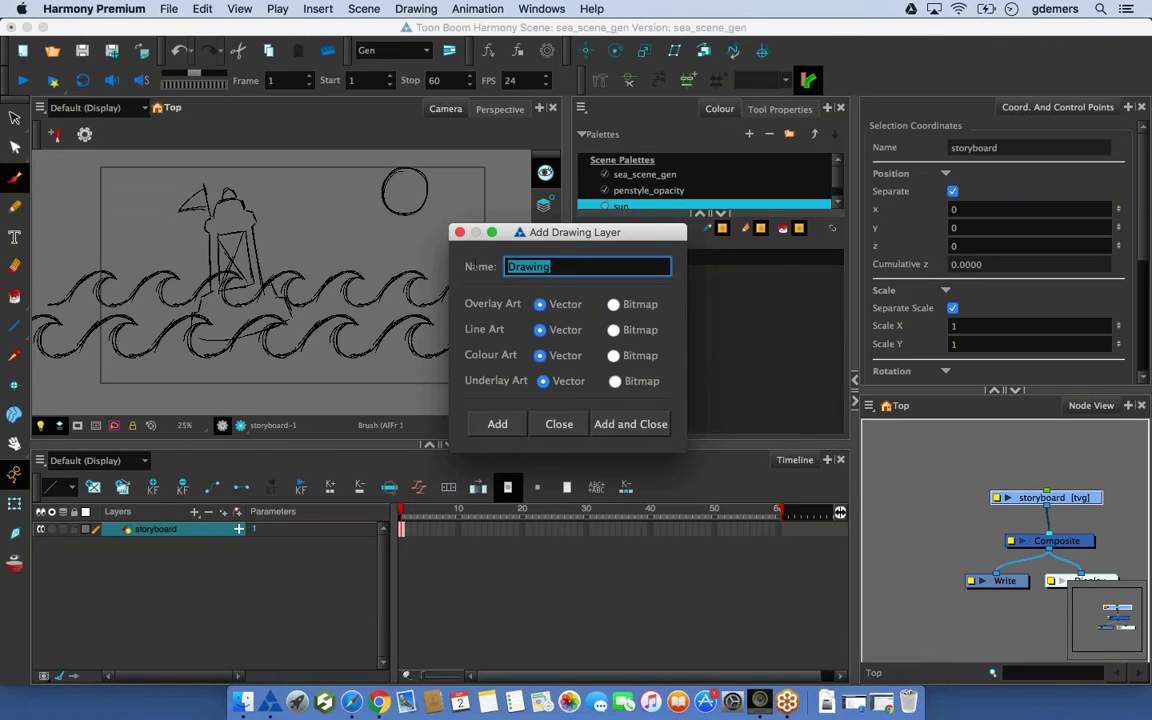
type("sun")
key("Return")
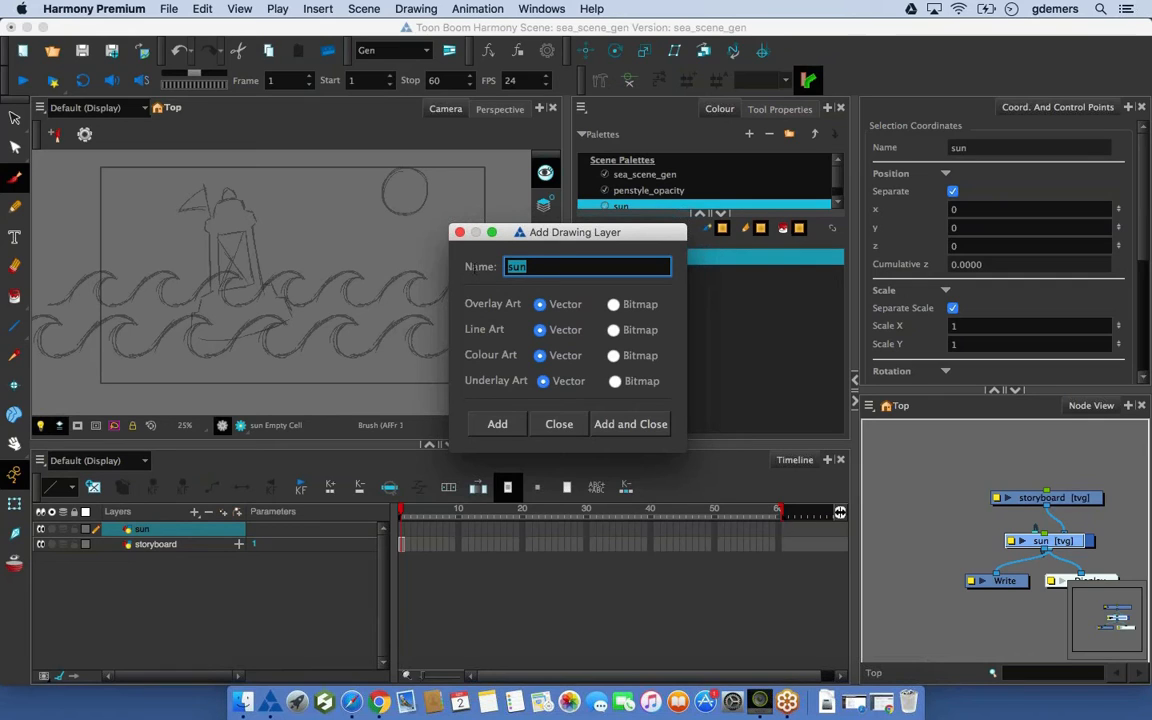
type("buoy")
key("Return")
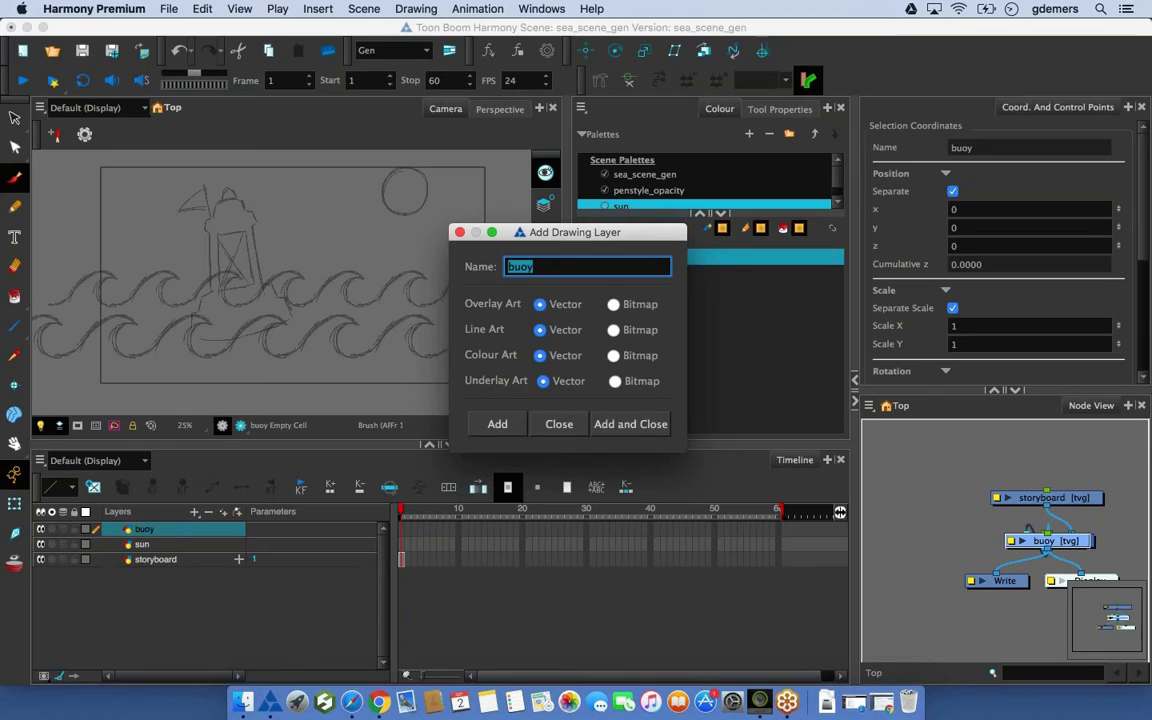
type("wave_1")
key("Return")
type("wave_2")
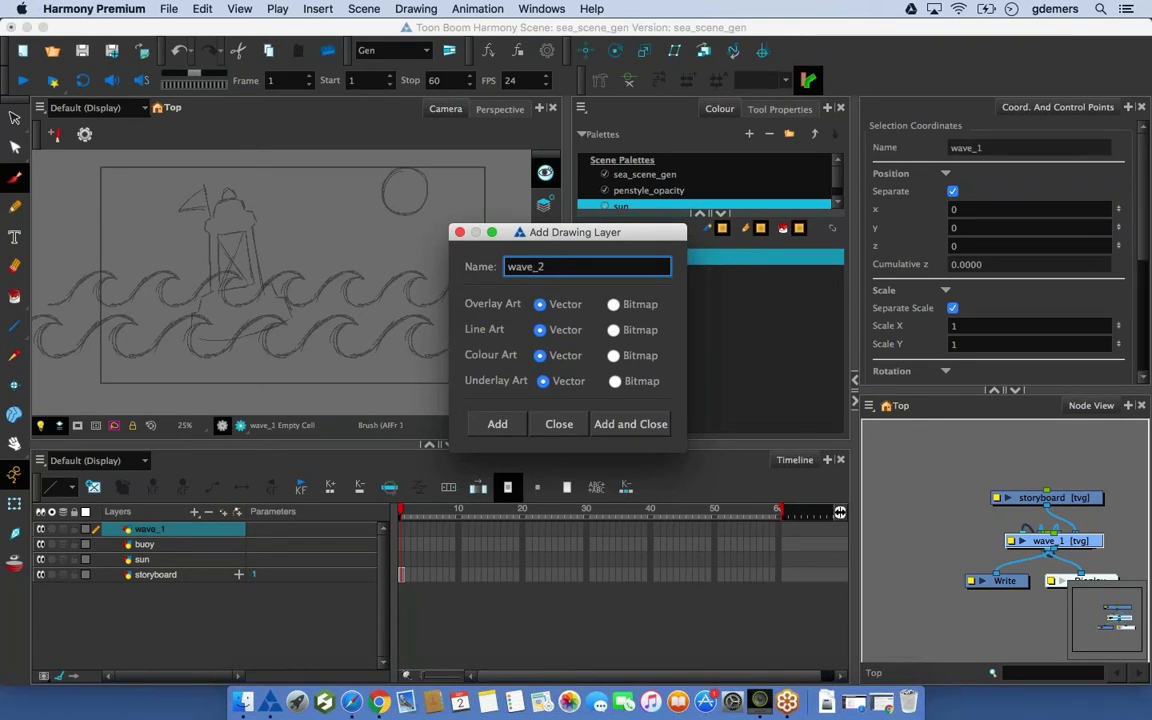
key("Return")
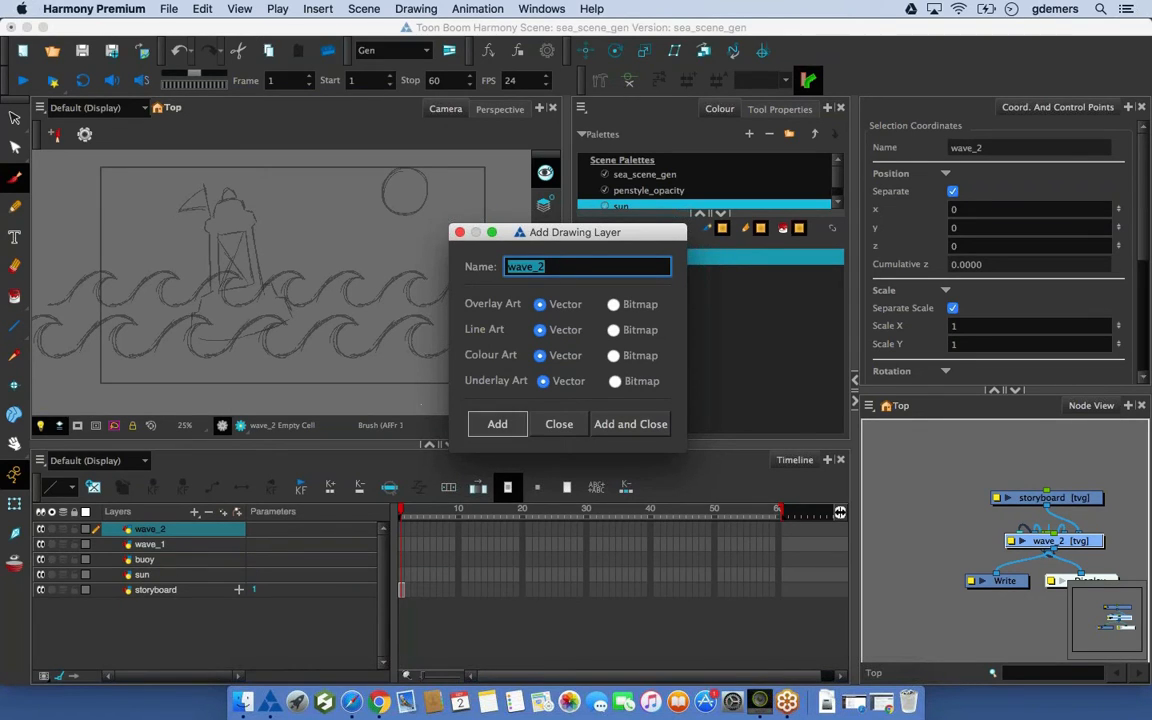
left_click(550, 430)
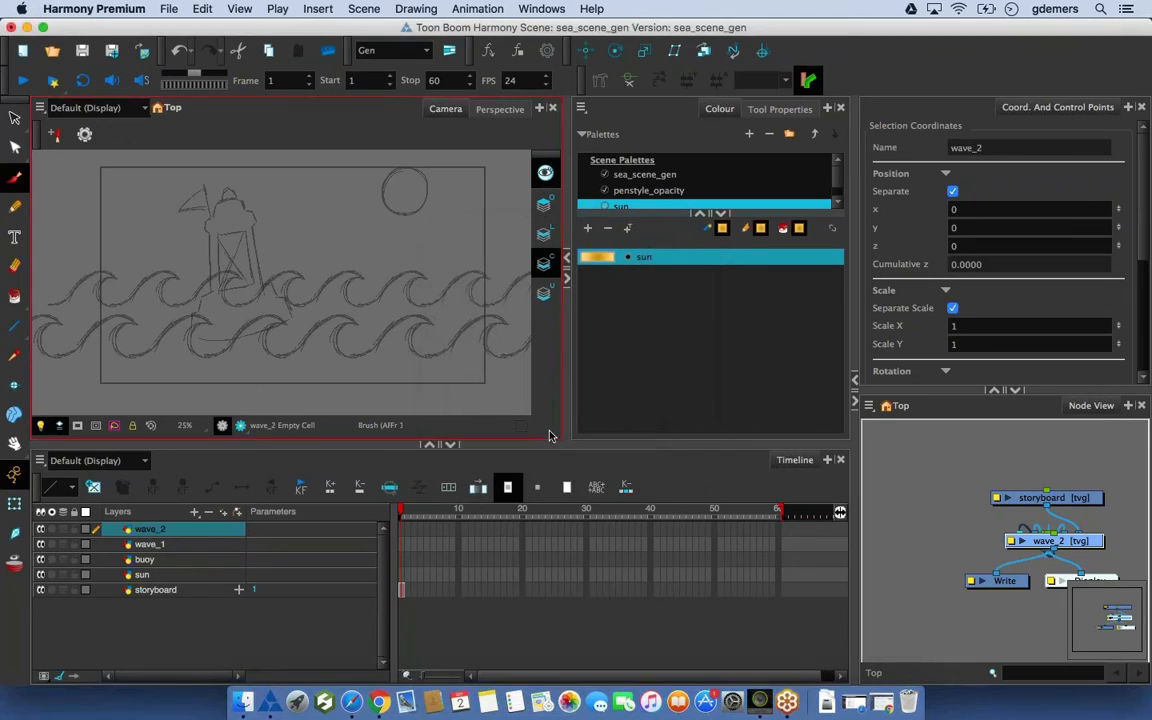
left_click(152, 545)
left_click(150, 575)
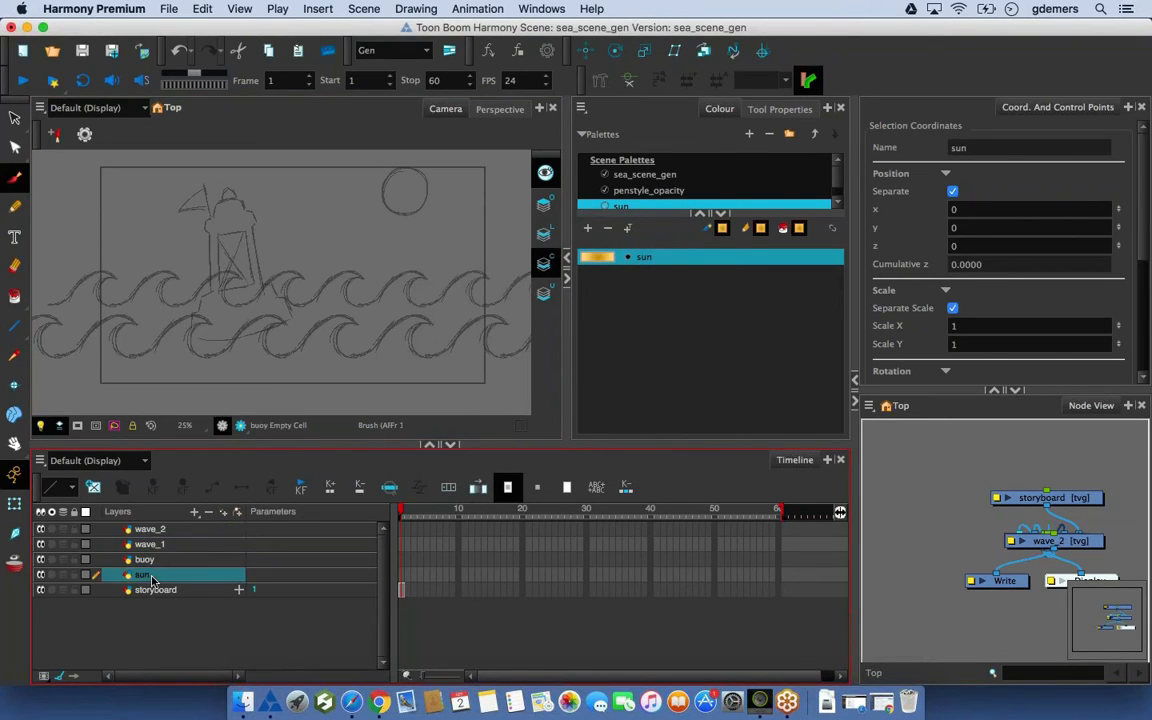
left_click(155, 559)
left_click(157, 545)
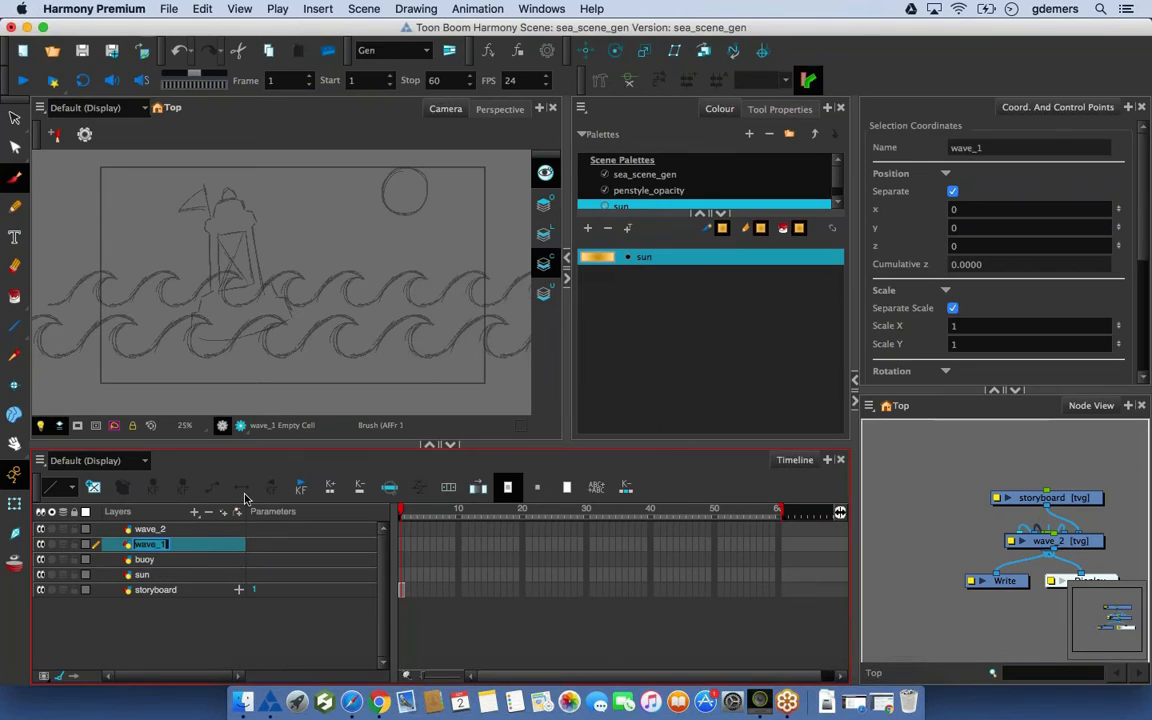
Separate the stacked wave_2, wave_1, storyboard and buoy nodes in the Node View and widen that view
left_click_drag(1079, 543, 1038, 458)
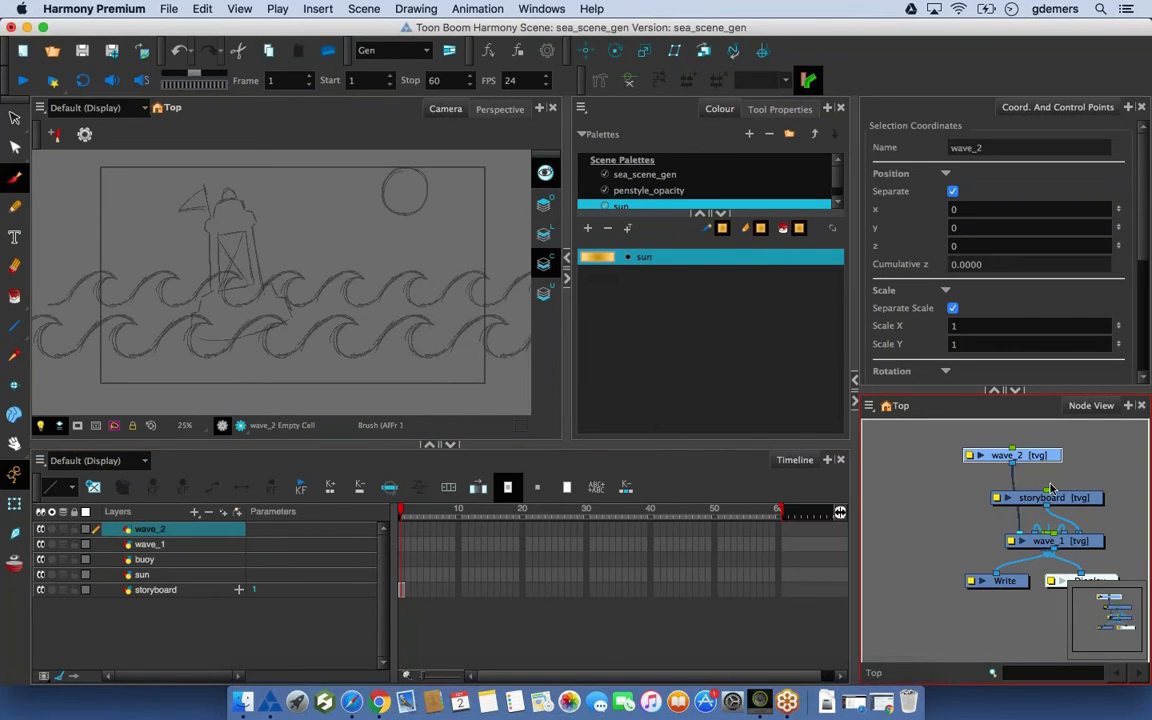
left_click_drag(1079, 542, 935, 456)
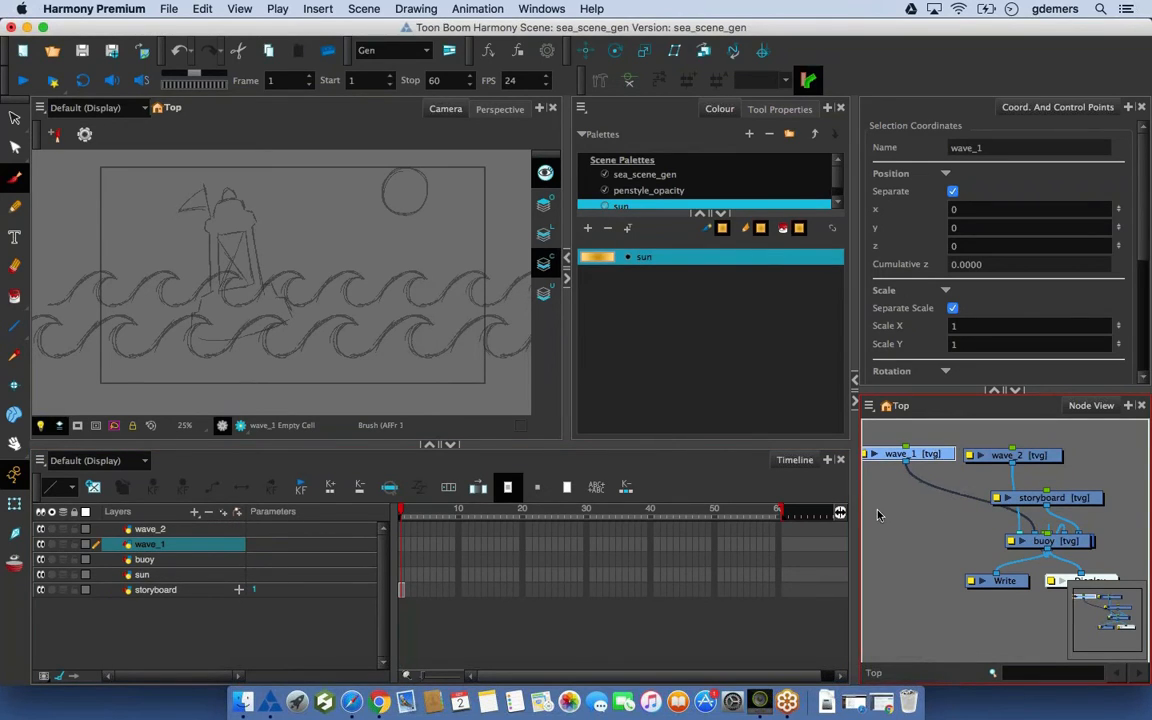
left_click_drag(795, 505, 666, 505)
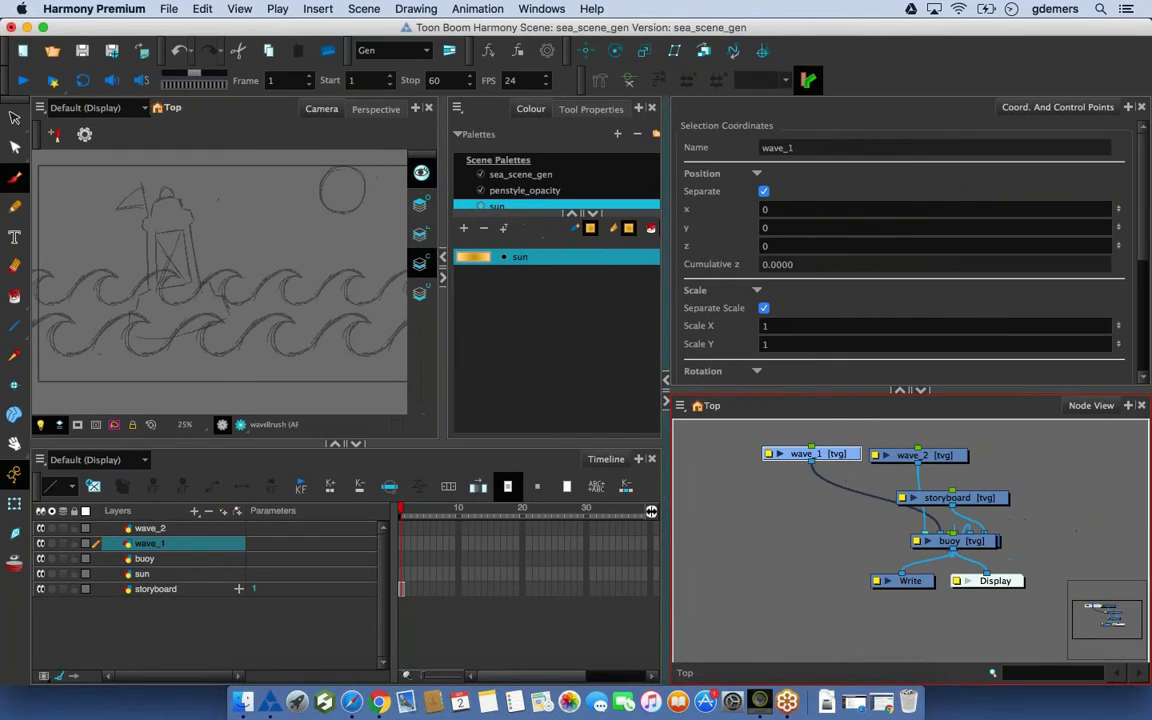
left_click_drag(993, 497, 1109, 481)
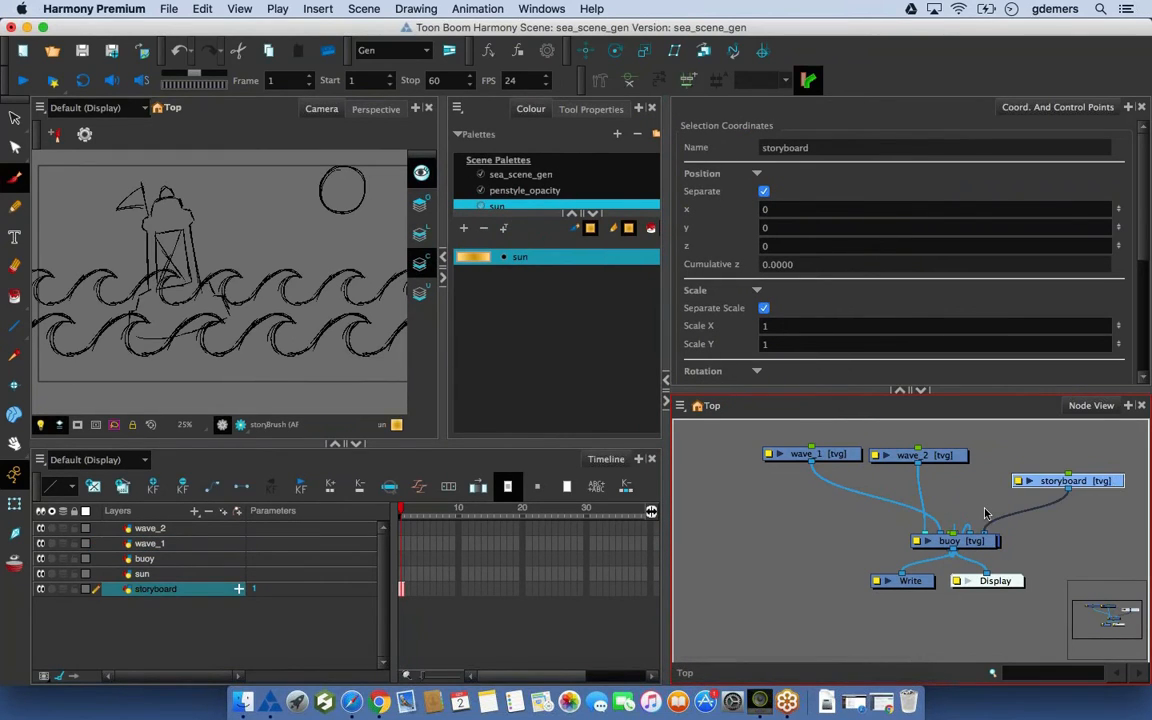
left_click_drag(980, 541, 905, 430)
Fan out the wave_2, wave_1, buoy, sun and storyboard nodes above the Composite in layer order so their connections do not cross
left_click_drag(938, 466, 947, 512)
left_click_drag(1041, 454, 1002, 474)
left_click(1085, 492)
left_click_drag(1085, 467, 955, 425)
left_click_drag(980, 475, 1083, 482)
left_click_drag(983, 428, 1055, 460)
left_click_drag(927, 501, 810, 460)
left_click_drag(852, 498, 966, 437)
left_click_drag(850, 460, 898, 460)
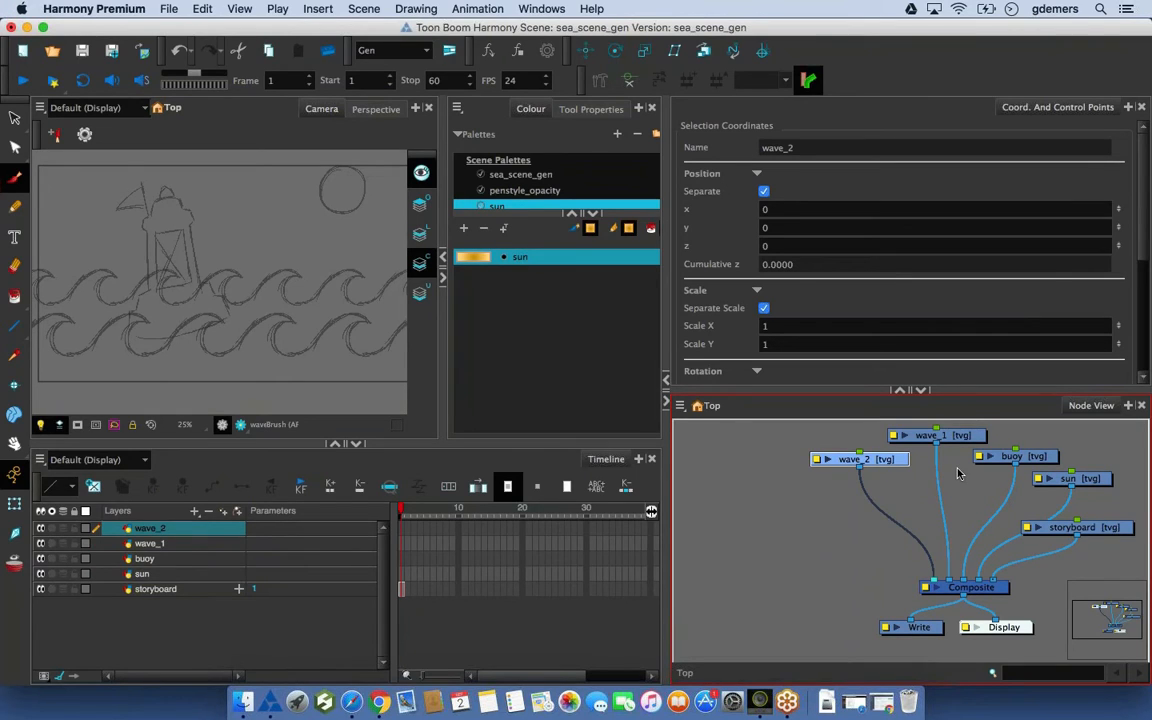
left_click(925, 481)
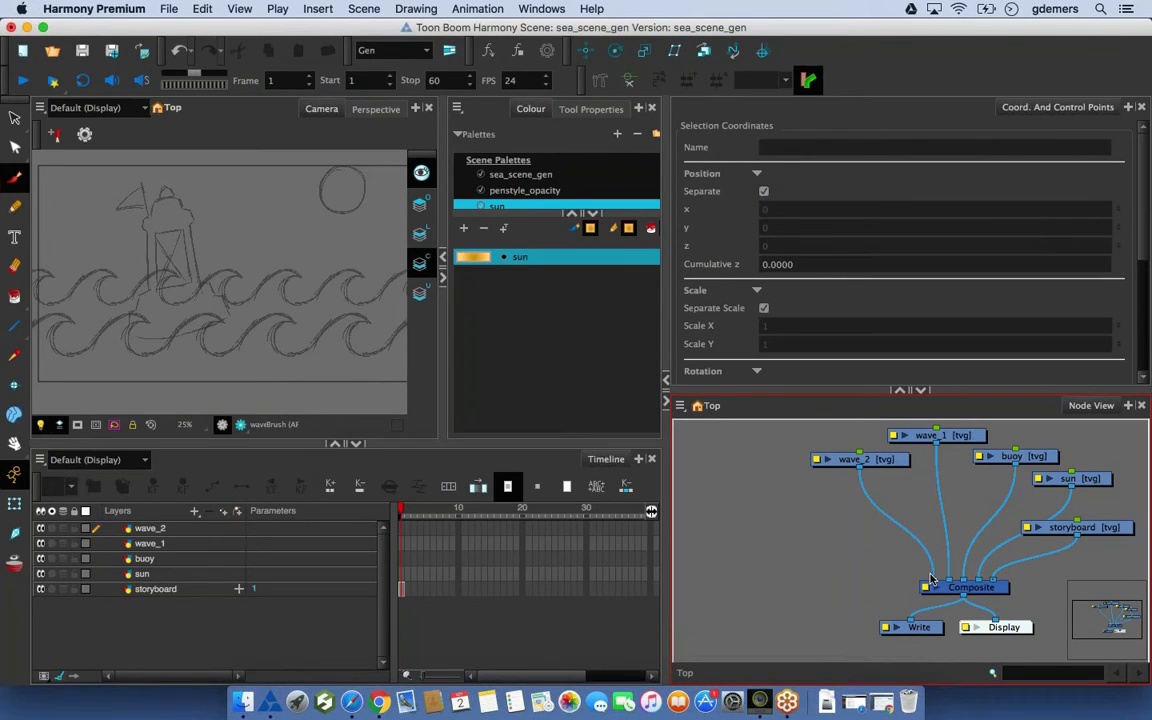
Narrow the Node View to give the Camera and Colour views more room, and nudge the wave_2 node outward
left_click(645, 323)
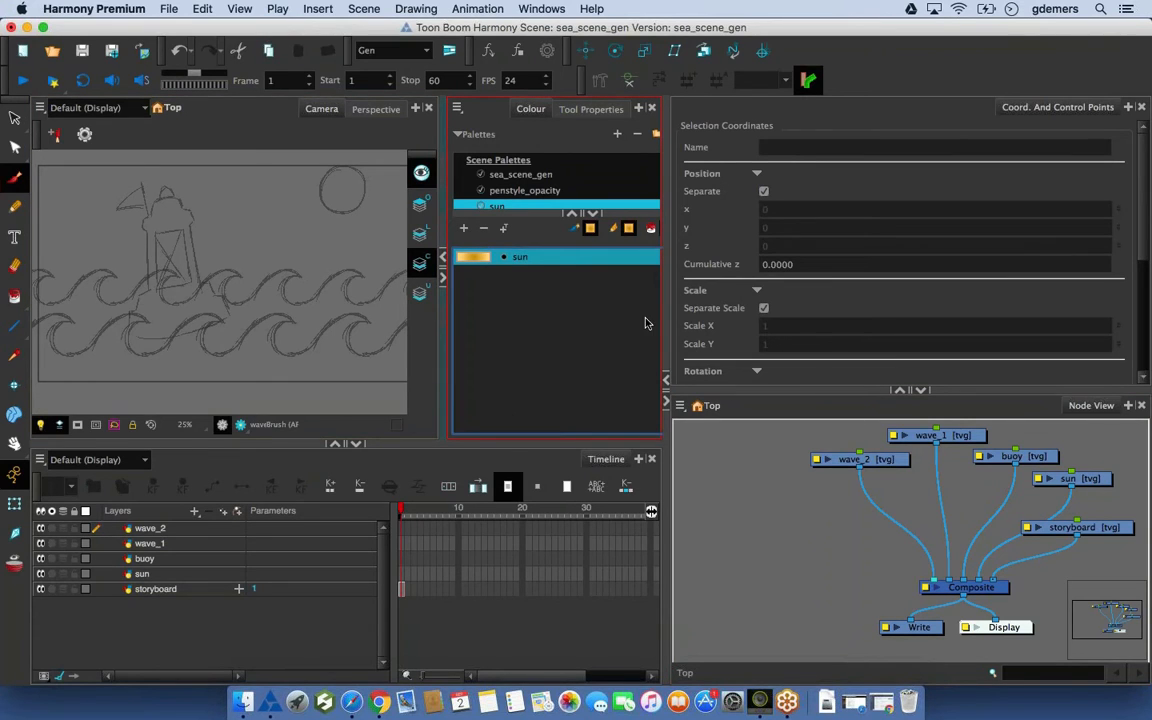
left_click_drag(666, 310, 759, 300)
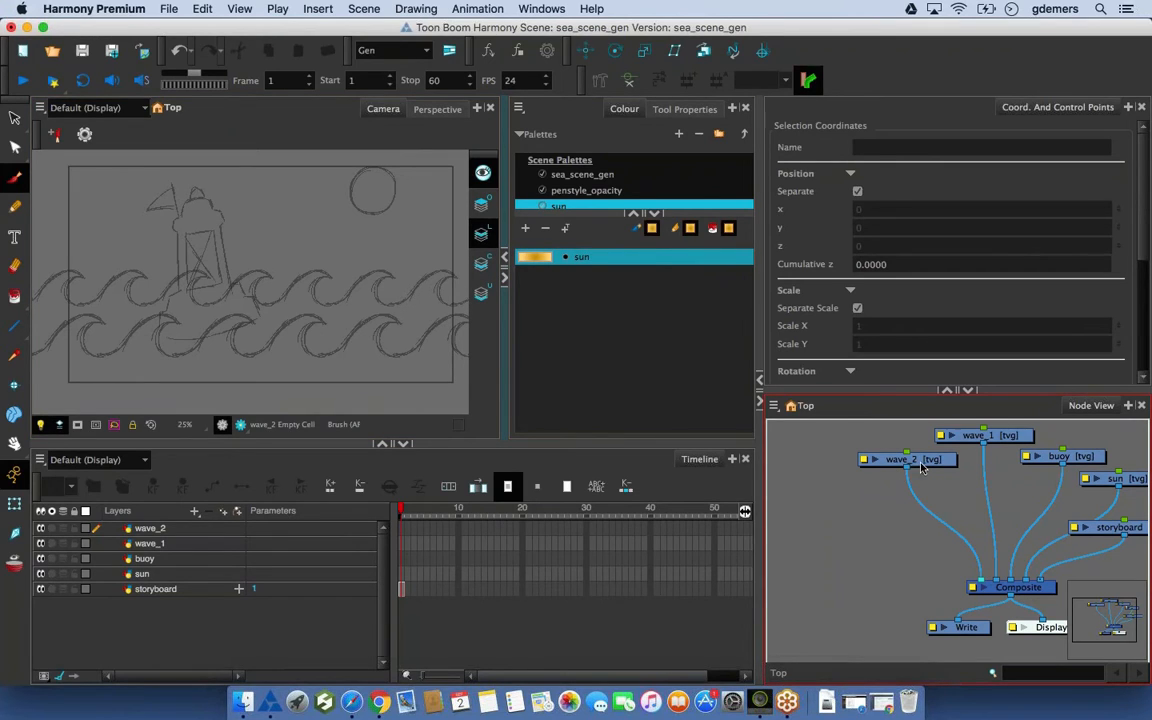
left_click_drag(921, 466, 914, 471)
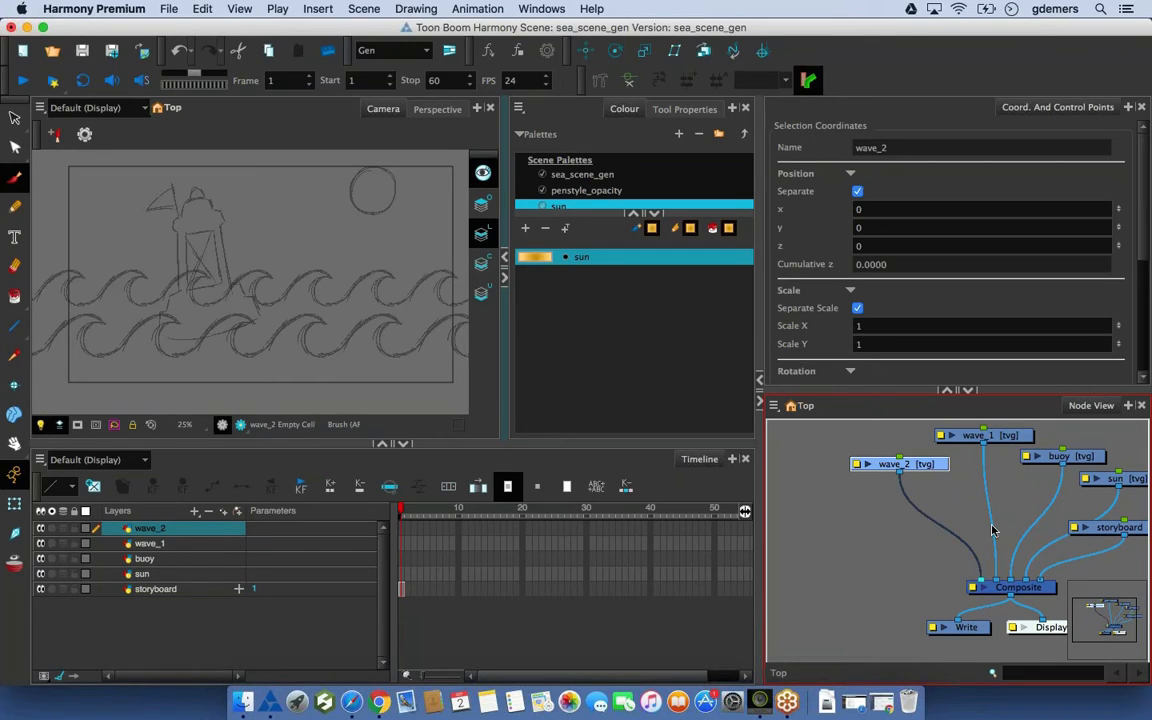
left_click_drag(1029, 539, 968, 536)
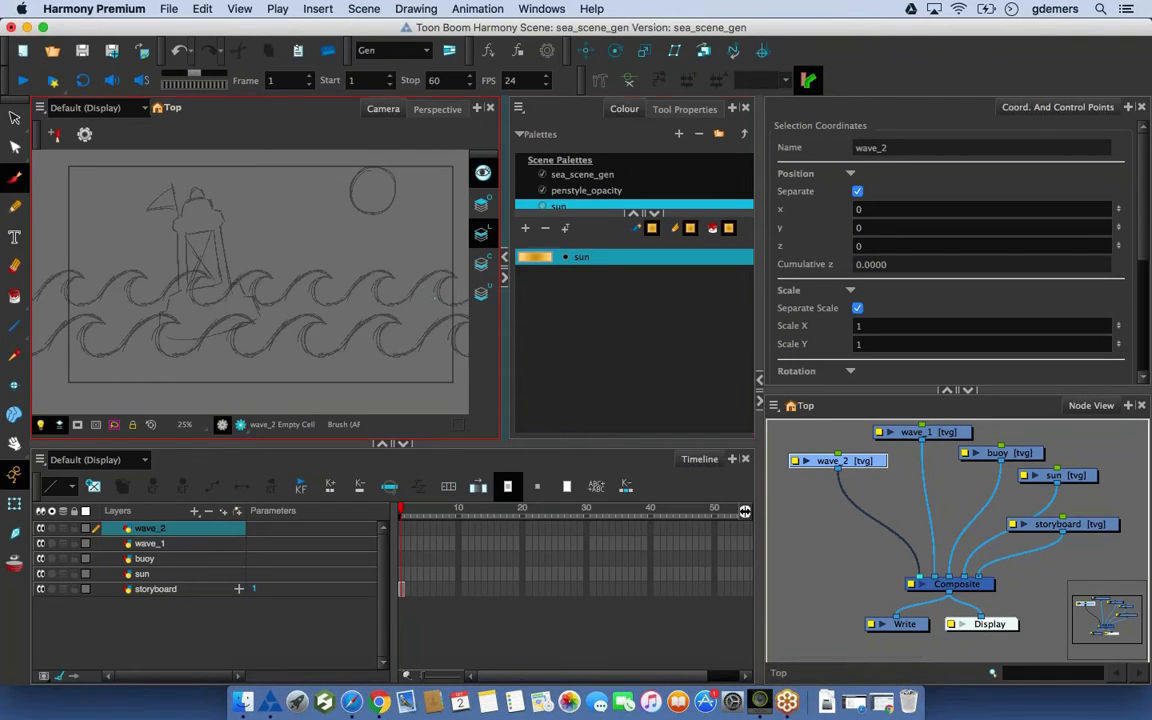
On the sun layer, draw a circle with the Ellipse tool over the storyboard's sketched sun, using the sun gradient colour
left_click(1059, 487)
left_click(1060, 479)
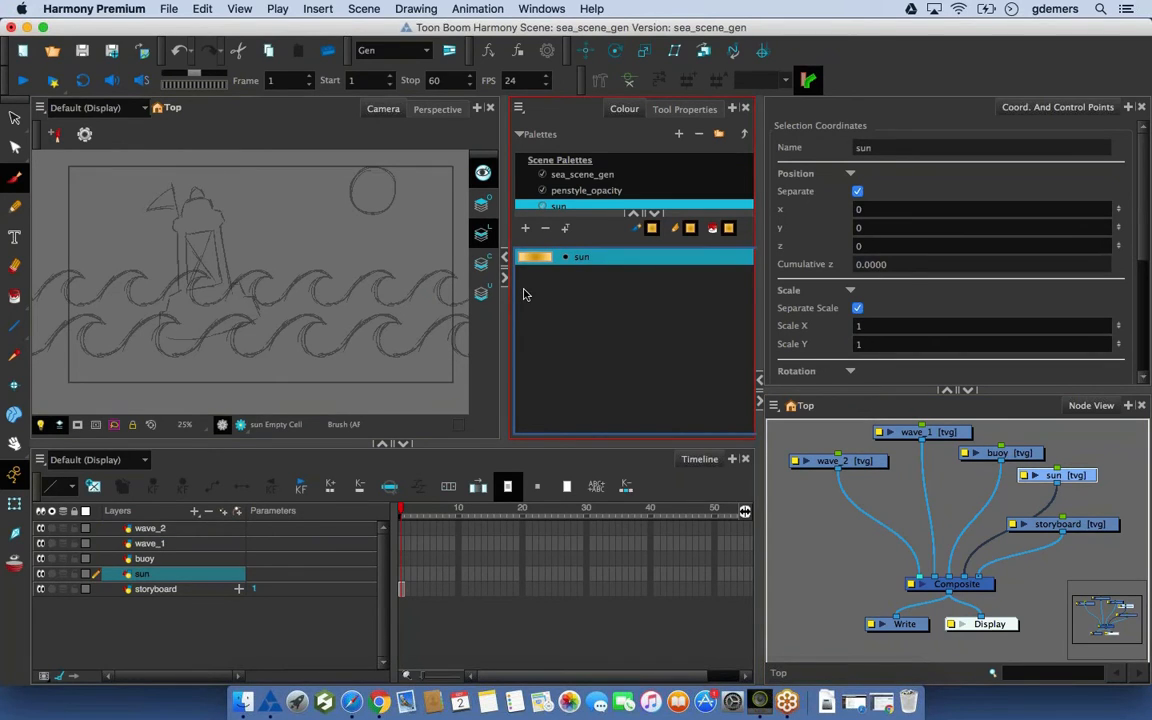
left_click_drag(244, 254, 161, 320)
key("2")
key("2")
key("2")
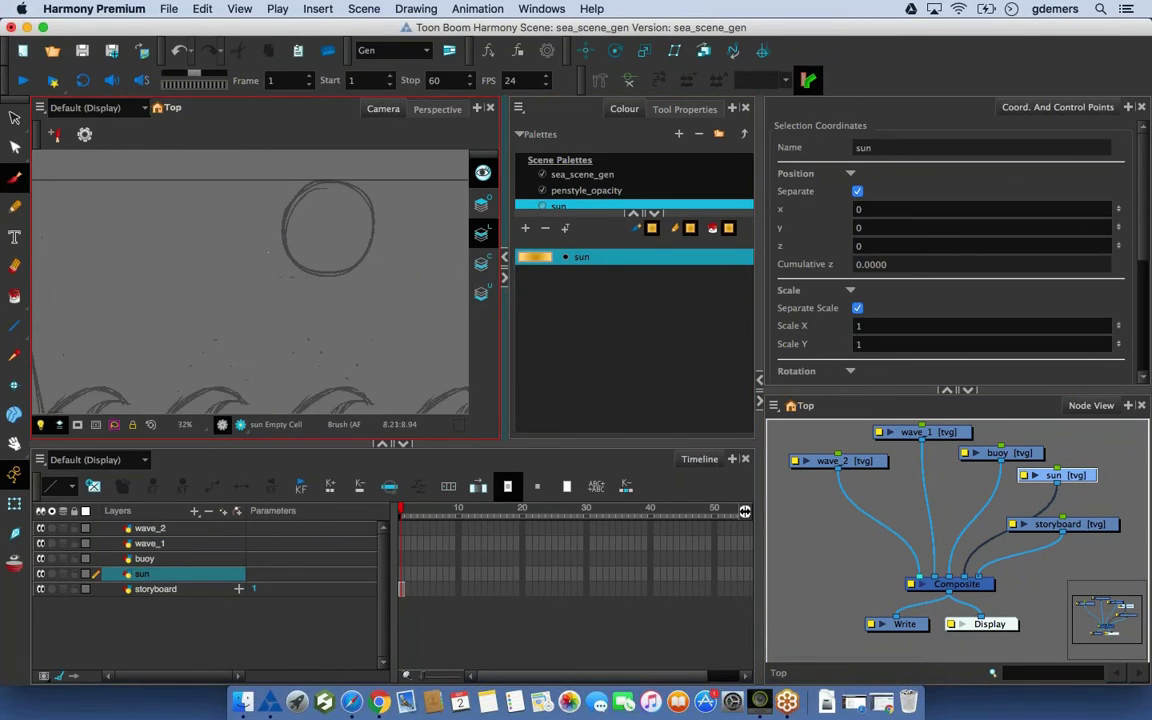
left_click_drag(268, 252, 192, 298)
key("2")
key("2")
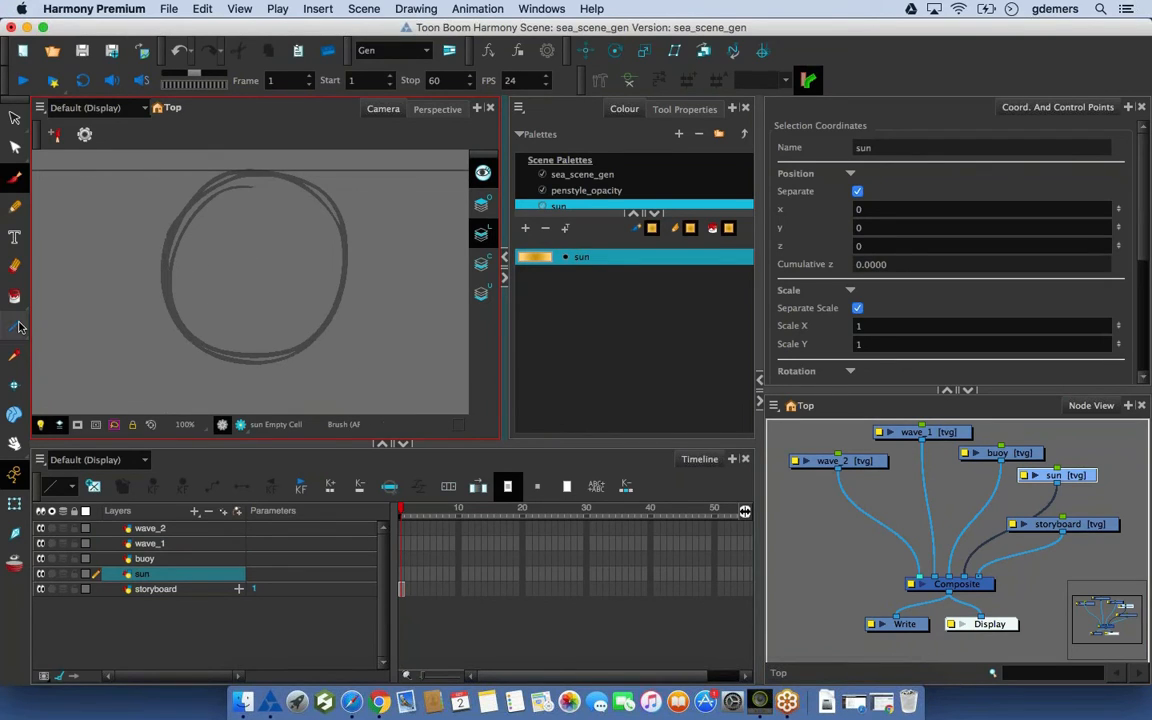
left_click(18, 327)
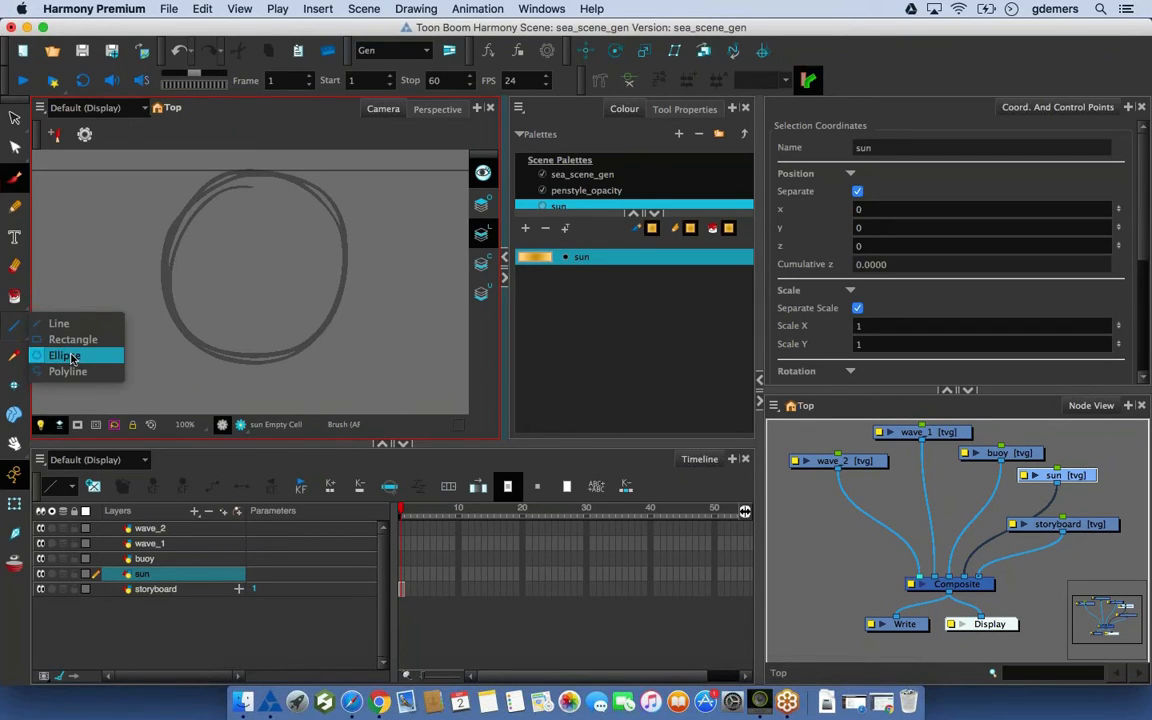
left_click(66, 355)
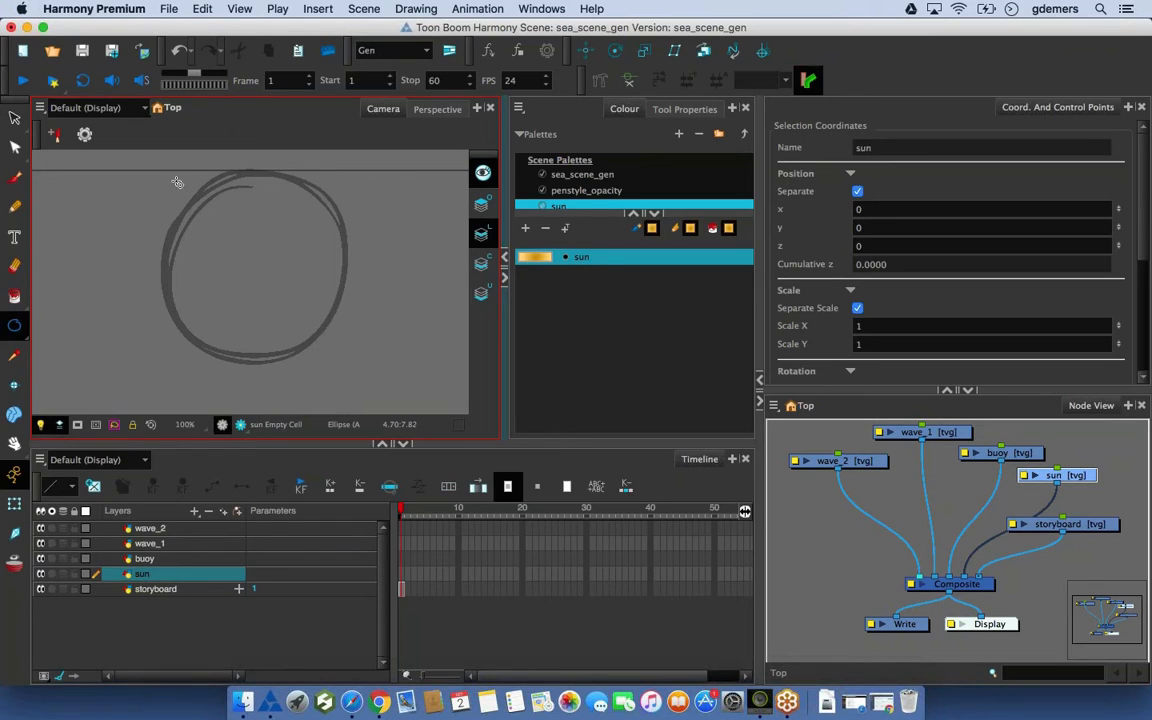
mouse_move(172, 176)
left_mouse_down()
mouse_move(314, 309)
mouse_move(340, 355)
mouse_move(323, 353)
left_mouse_up()
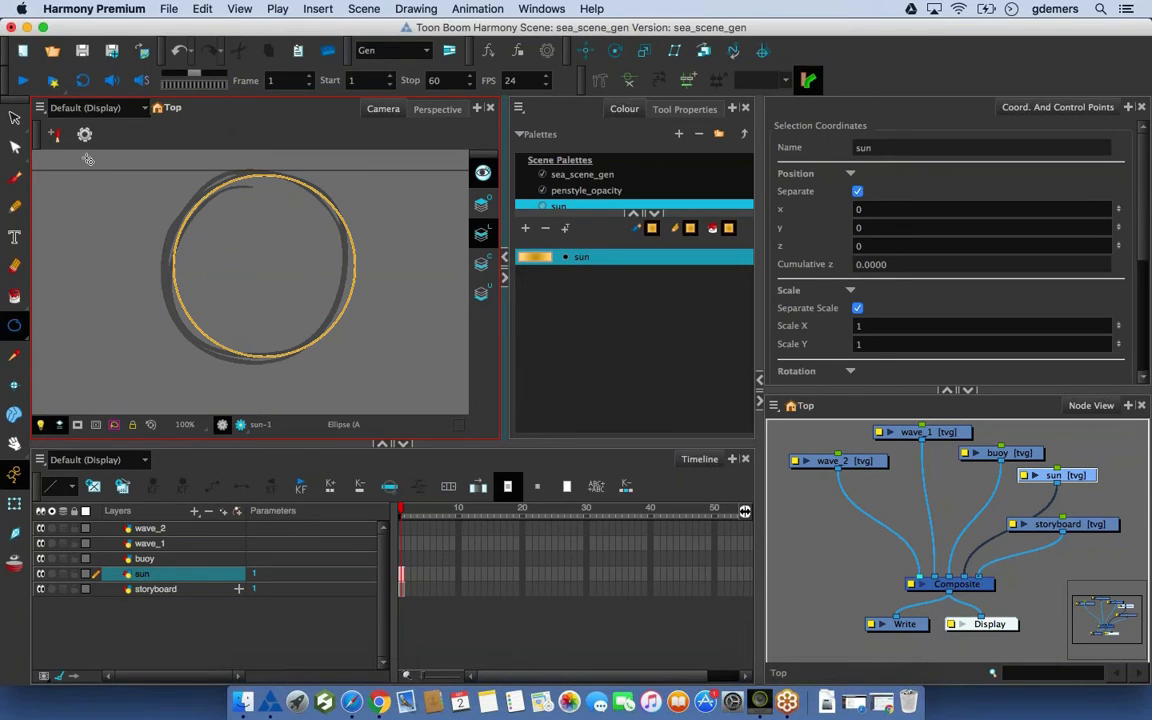
Move the drawn circle so it lines up with the sketched sun
left_click(15, 119)
left_click(308, 207)
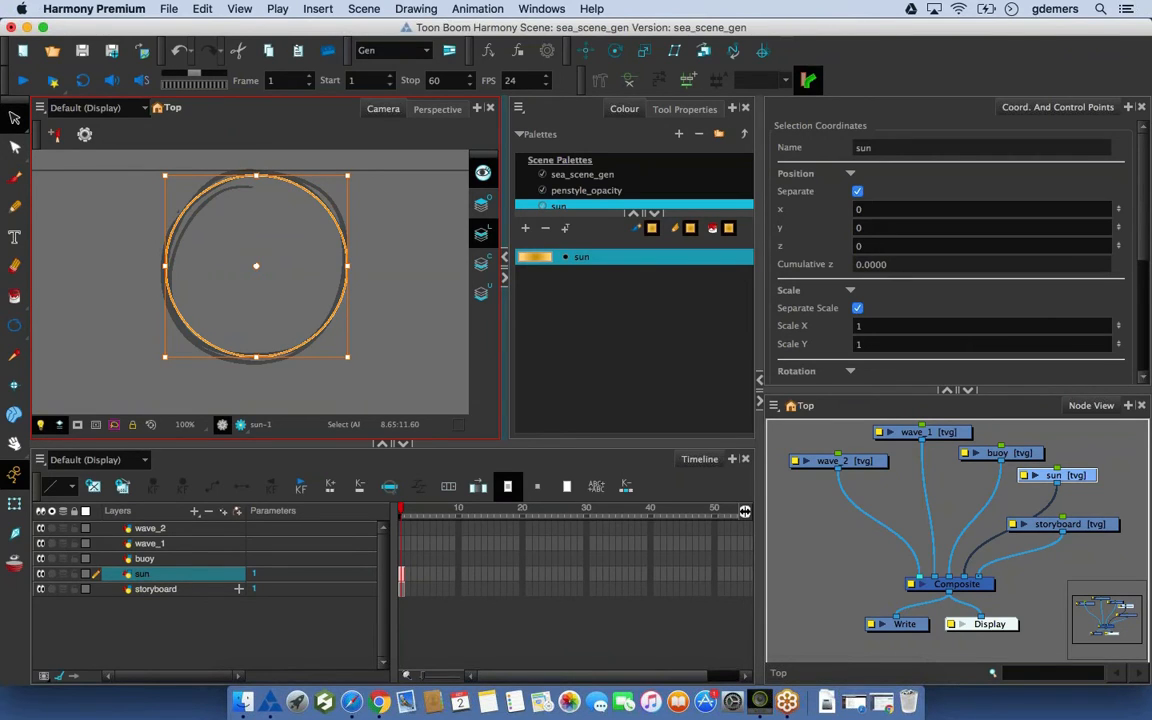
left_click(700, 264)
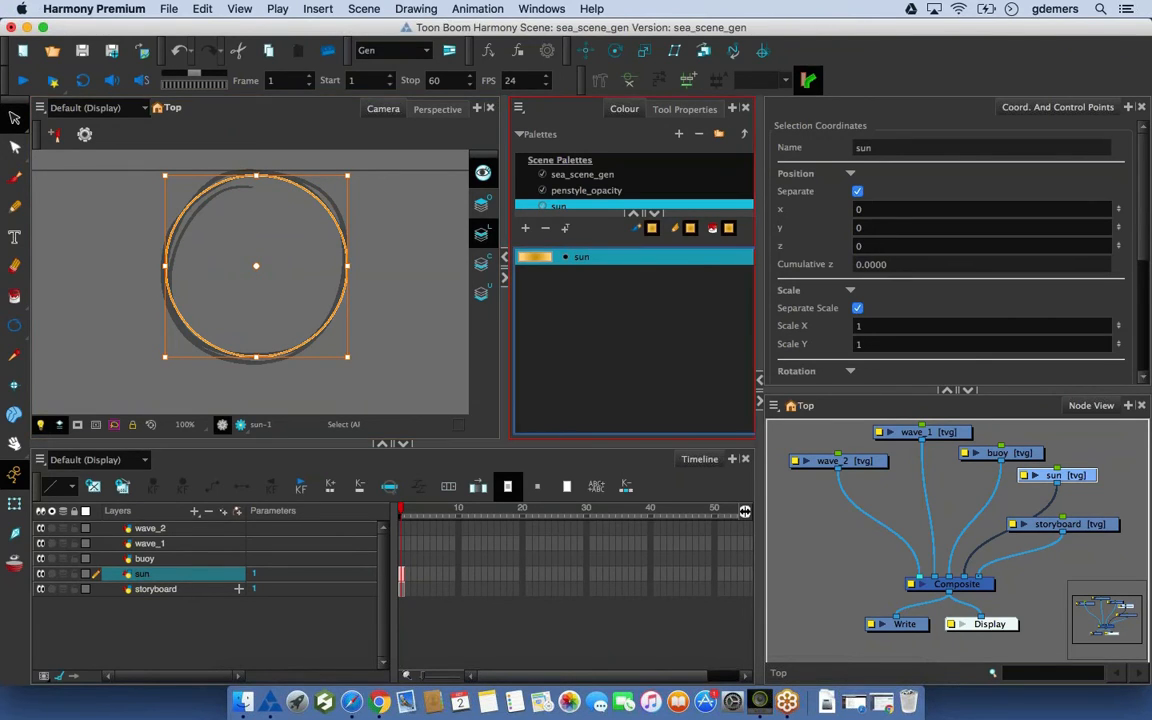
Try a maximum pencil size of 42 on the circle's outline, and reduce it to 4.2
left_click(685, 109)
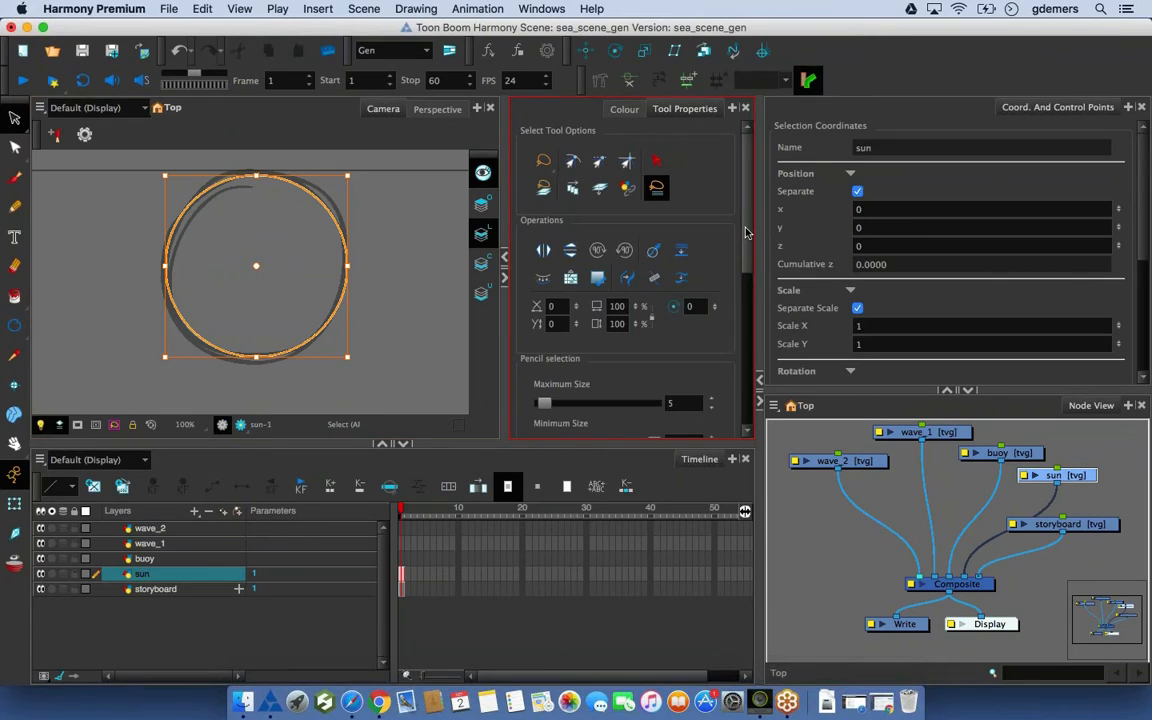
scroll(737, 250, "down", 3)
scroll(737, 272, "down", 5)
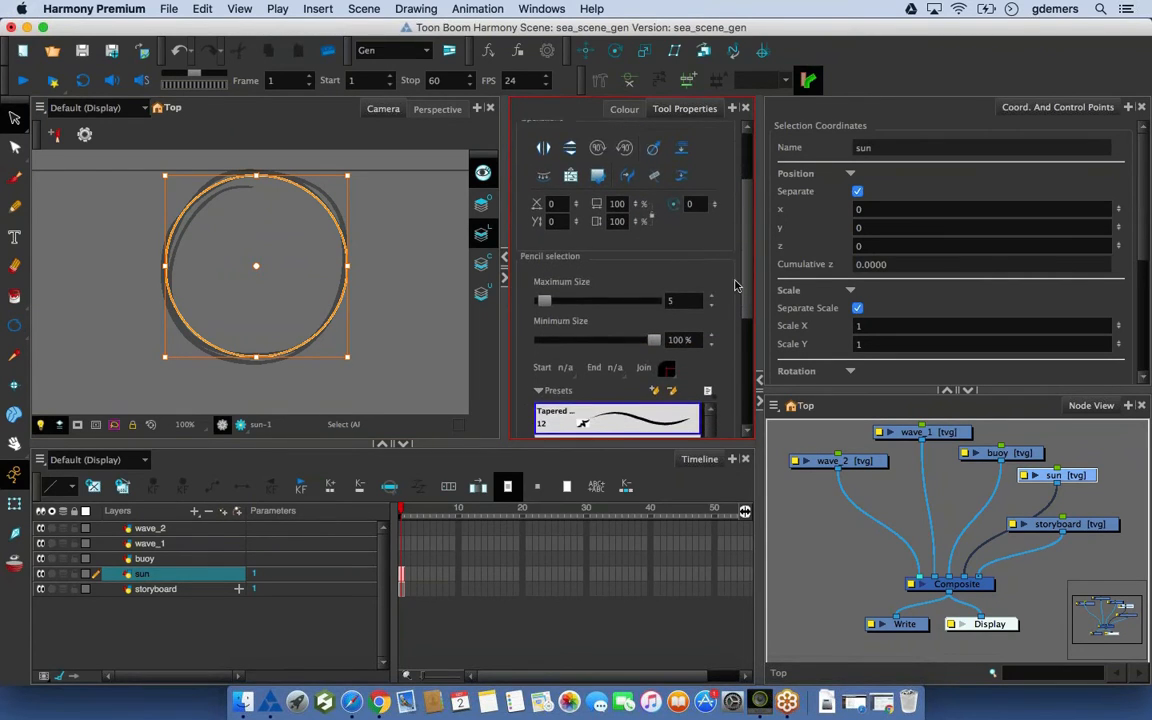
scroll(724, 324, "down", 1)
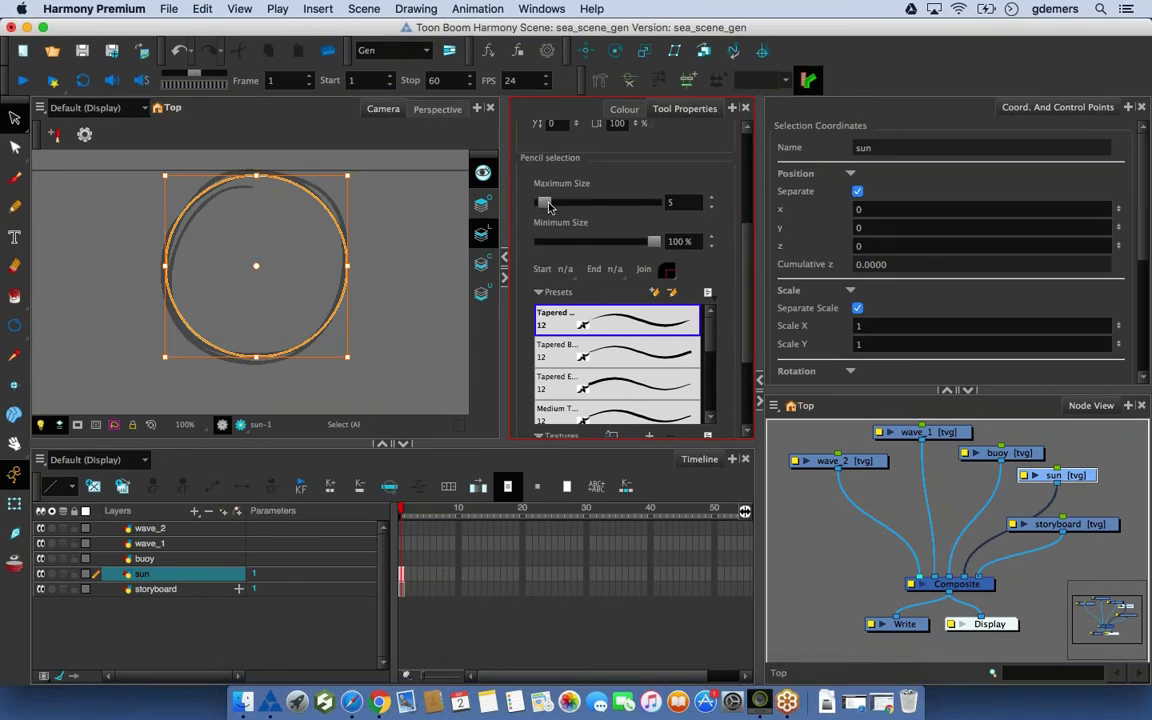
mouse_move(547, 205)
left_mouse_down()
mouse_move(577, 208)
mouse_move(541, 207)
mouse_move(565, 205)
left_mouse_up()
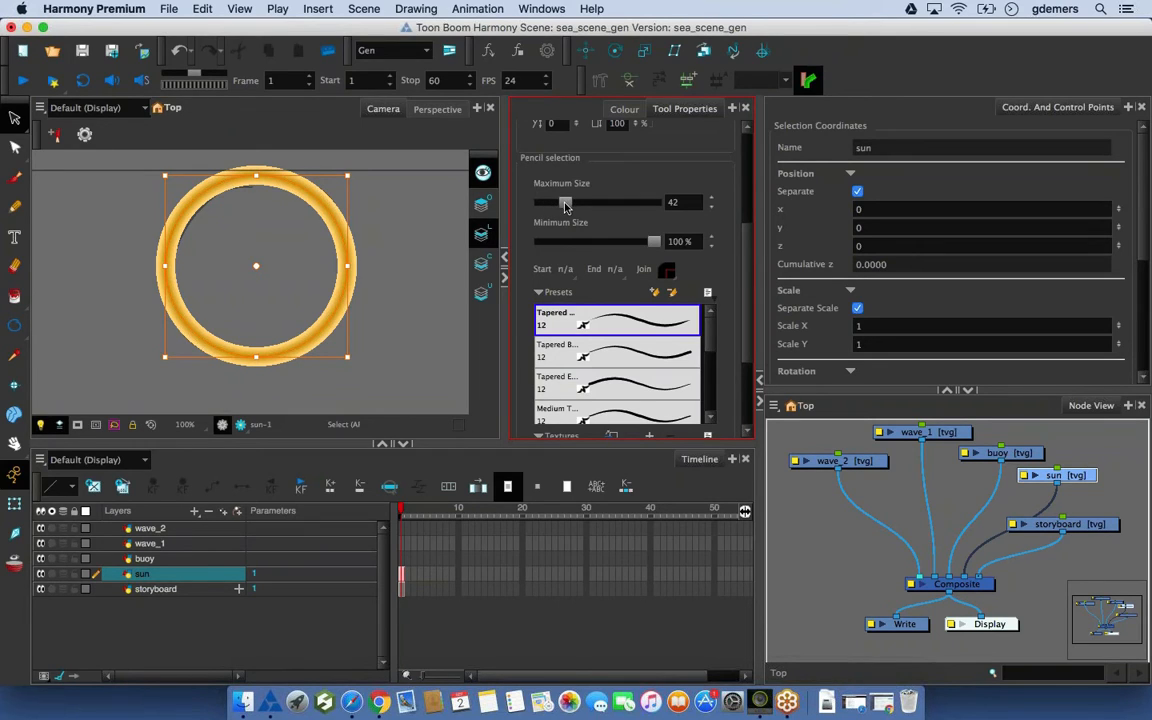
left_click_drag(565, 204, 540, 212)
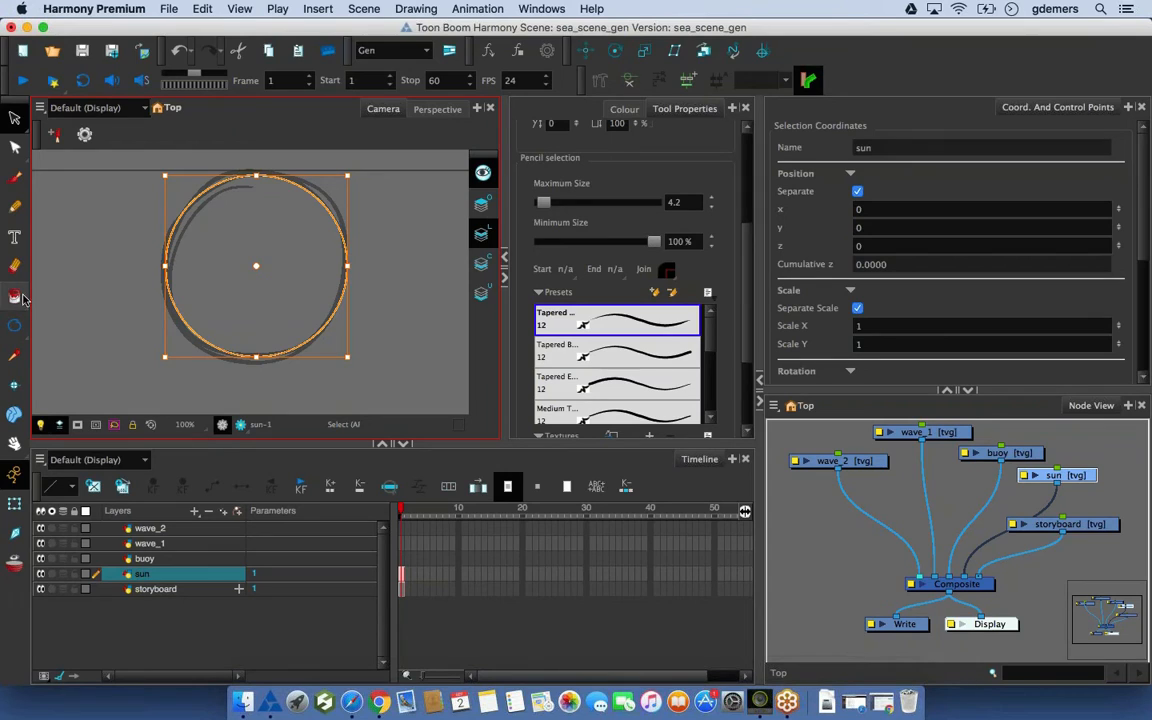
Fill the inside of the circle with the sun gradient using the Paint tool
left_click(15, 300)
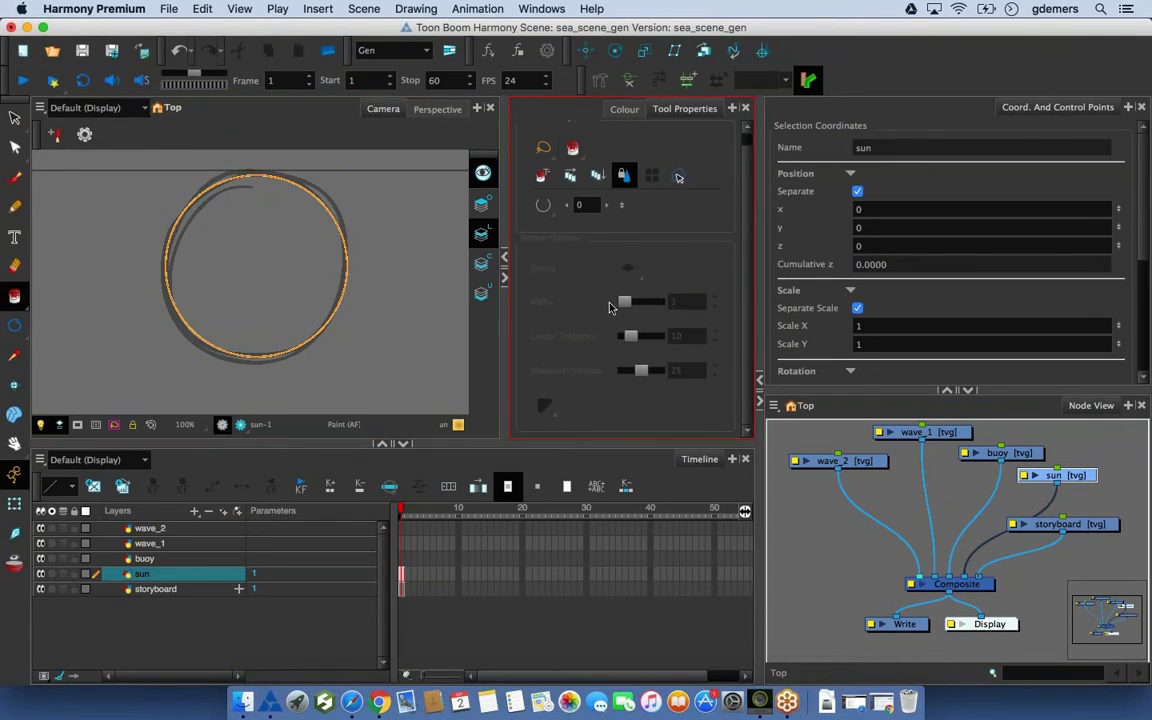
left_click(625, 112)
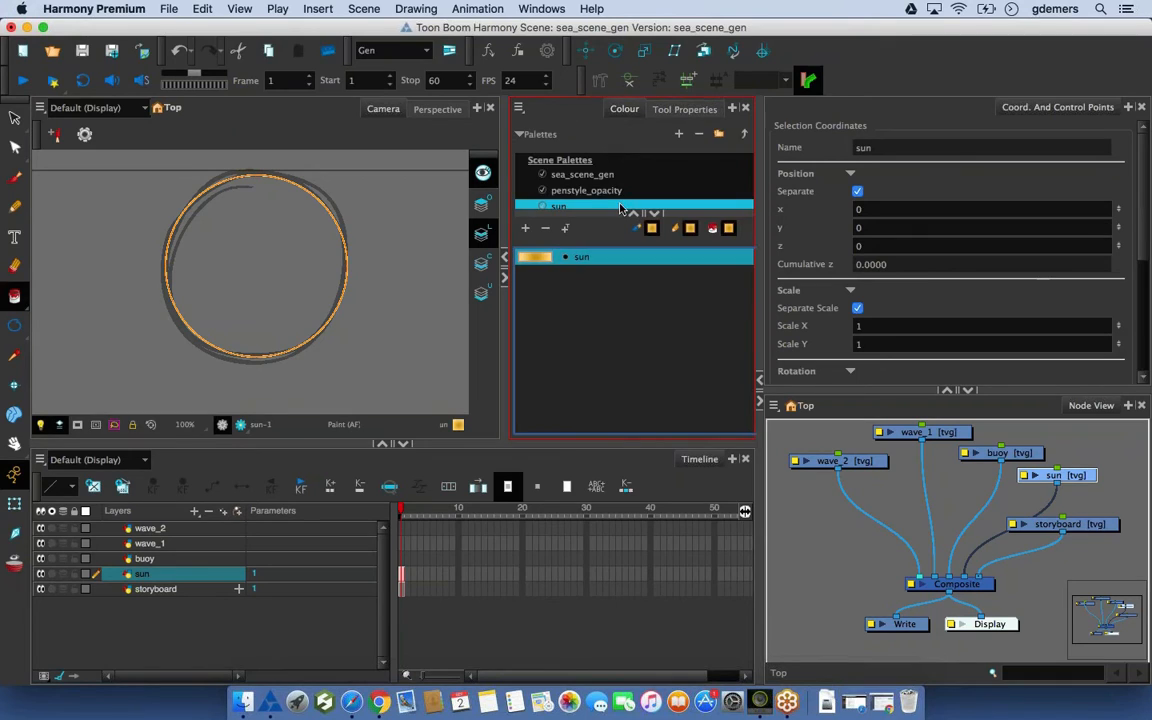
left_click(258, 266)
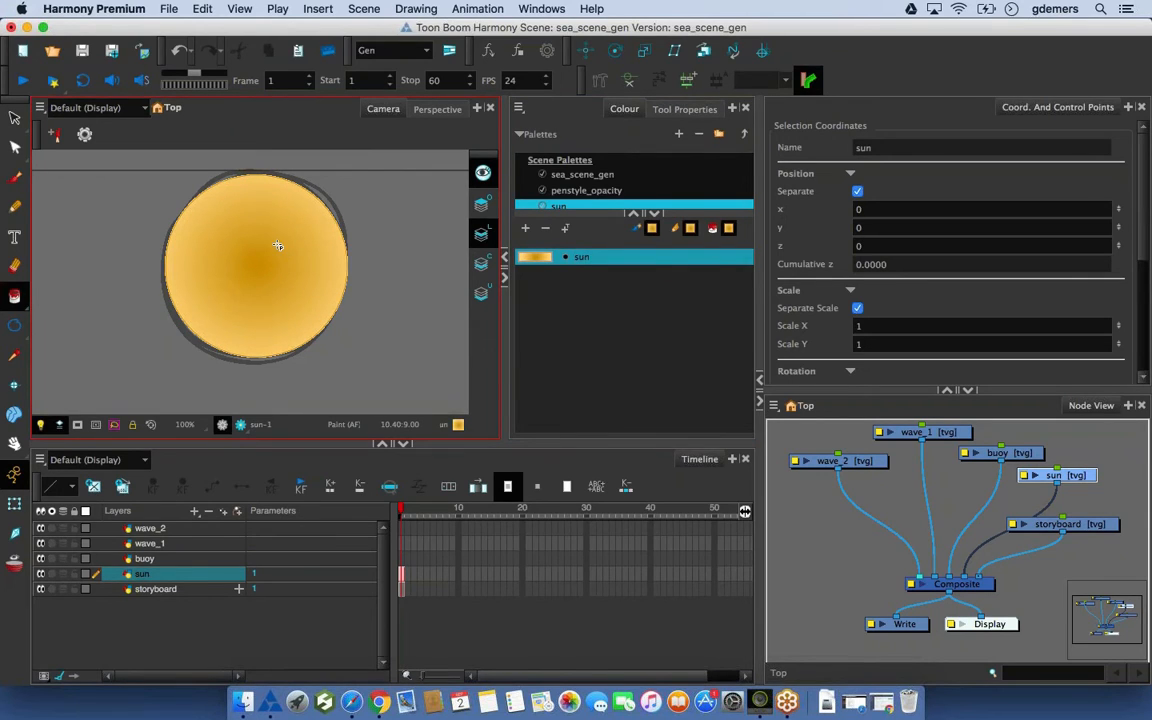
Enlarge the palette list and add a middle stop to the sun swatch's gradient in pale cream (H 40, S 9, V 94)
left_click(536, 259)
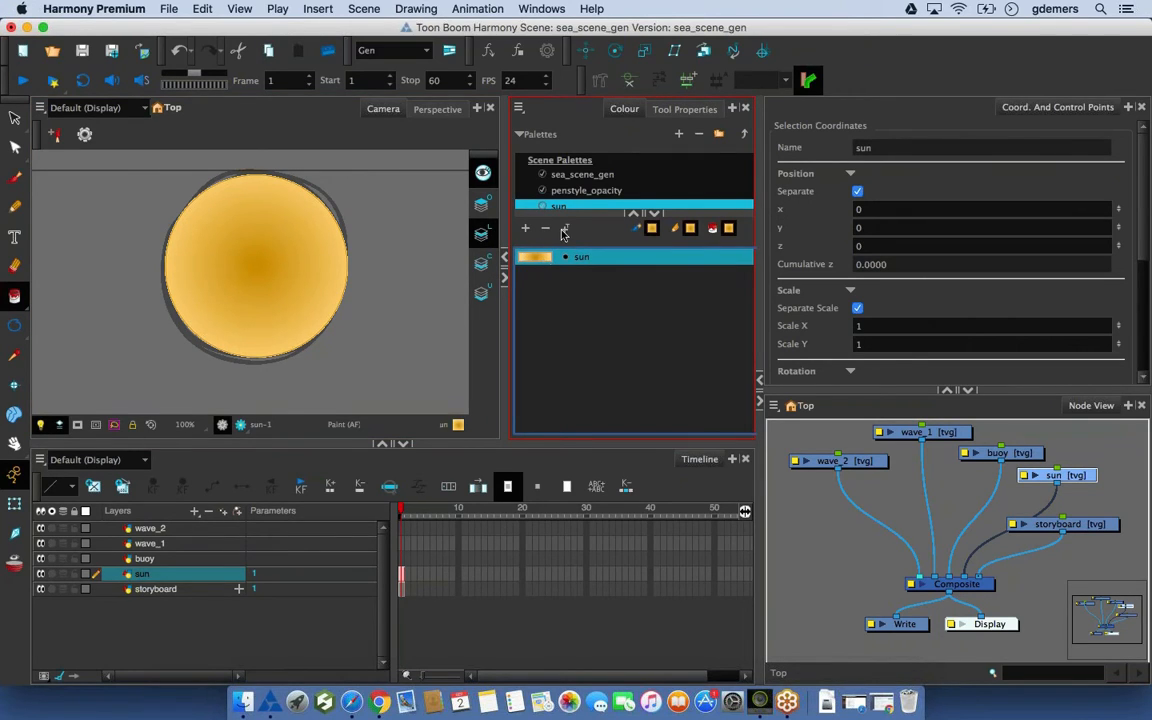
left_click_drag(555, 211, 555, 252)
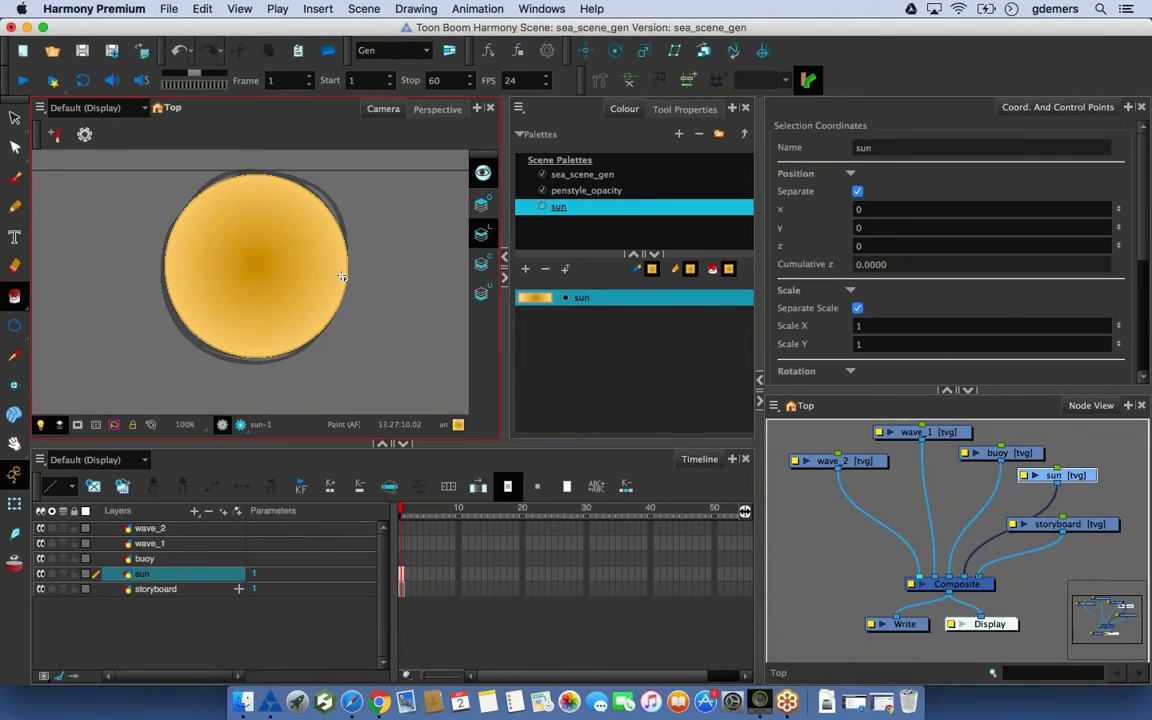
double_click(534, 297)
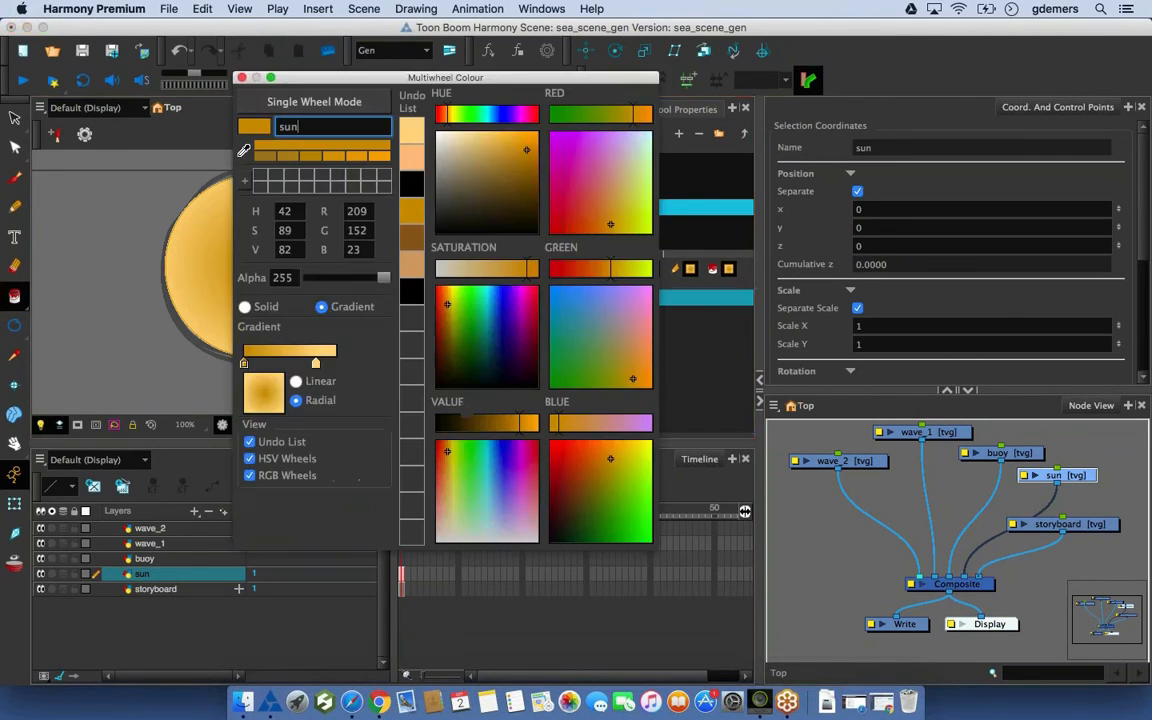
left_click_drag(447, 77, 846, 123)
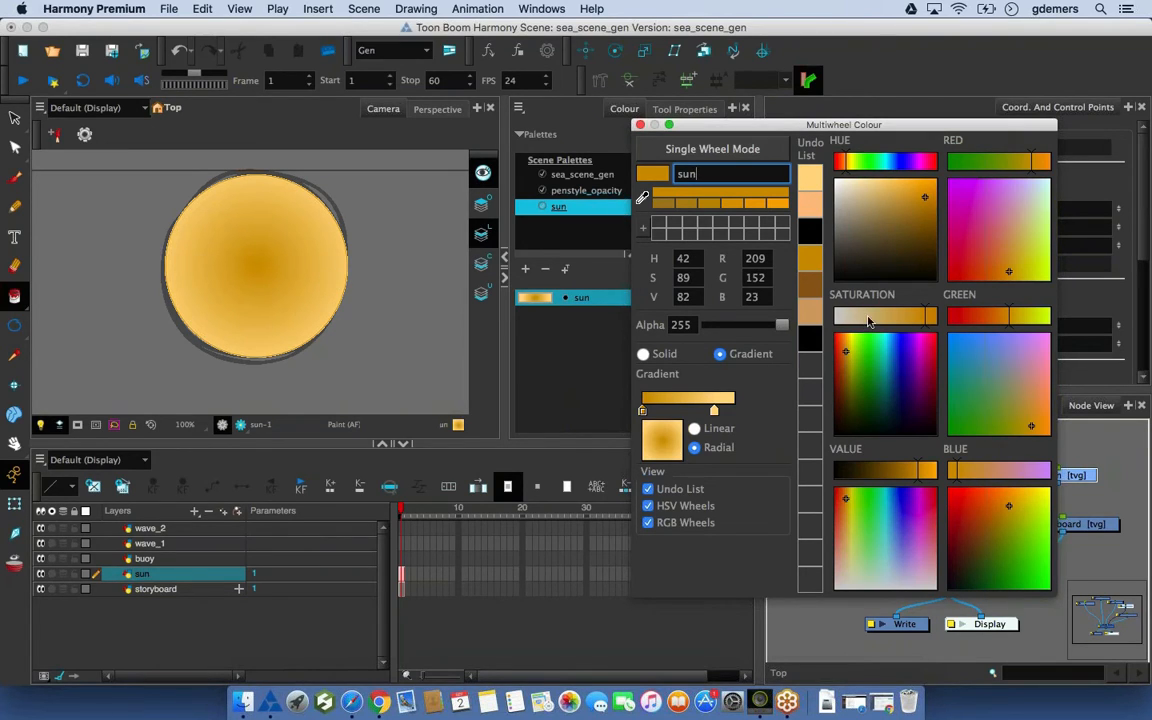
left_click(685, 410)
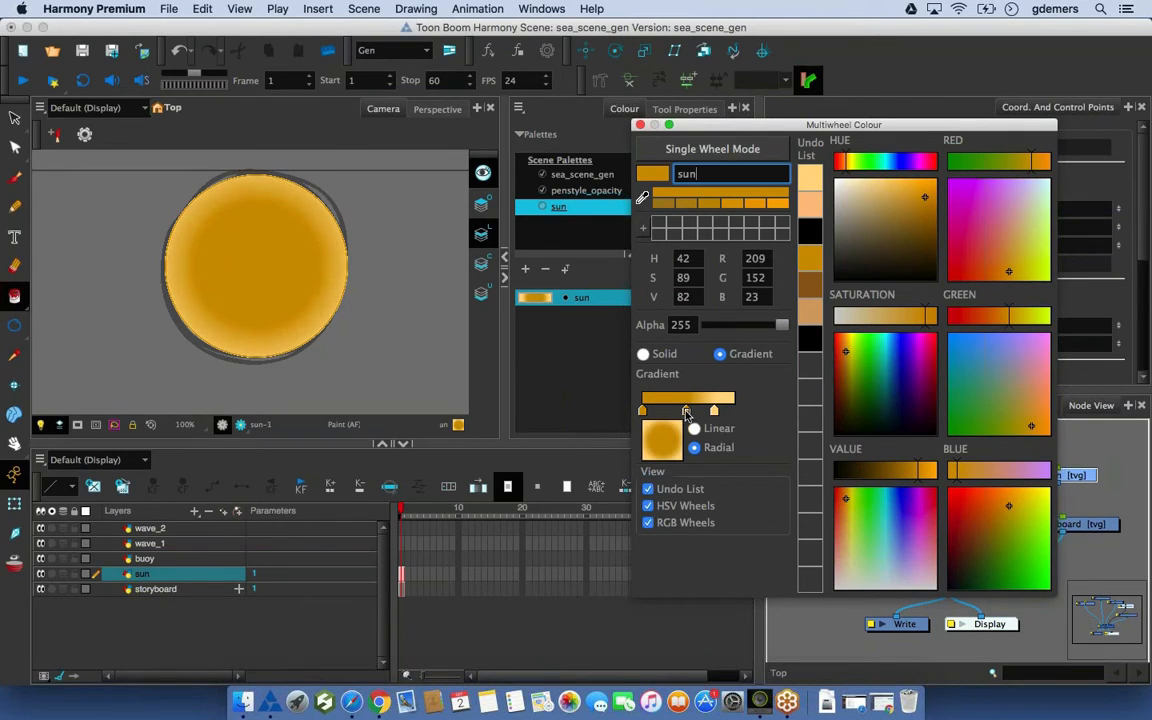
left_click_drag(856, 195, 843, 184)
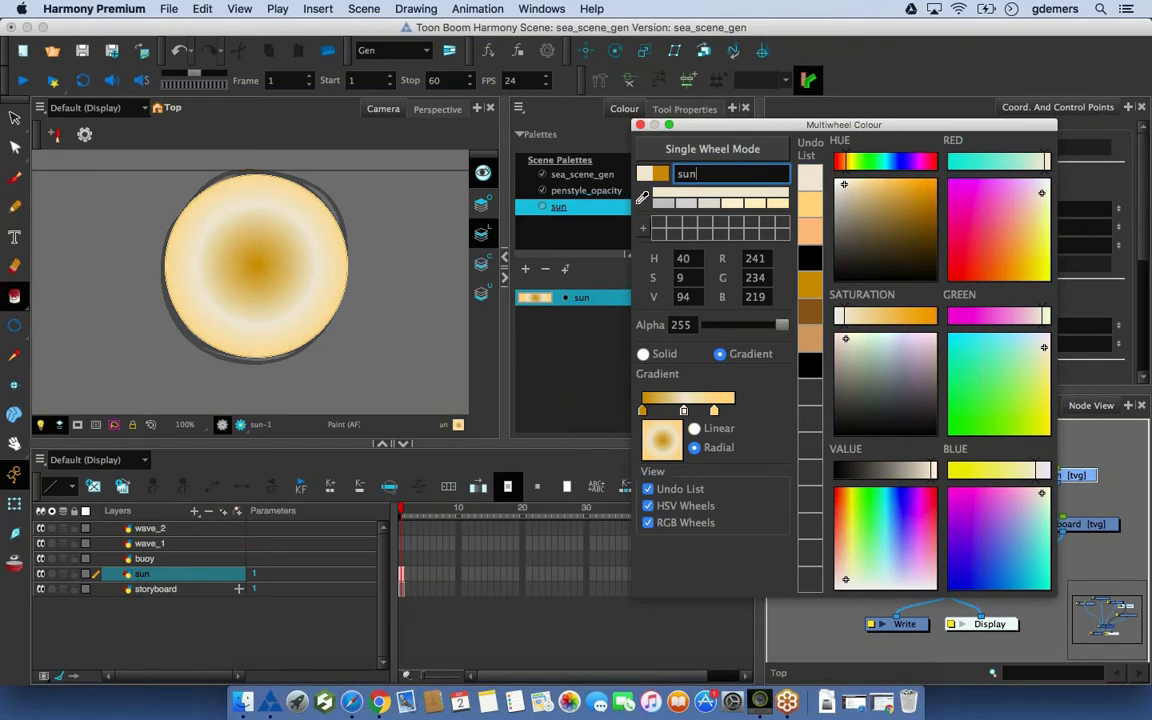
Move the sun gradient's dark orange stop to the outer end and shift the cream and light yellow stops inward
left_click(642, 411)
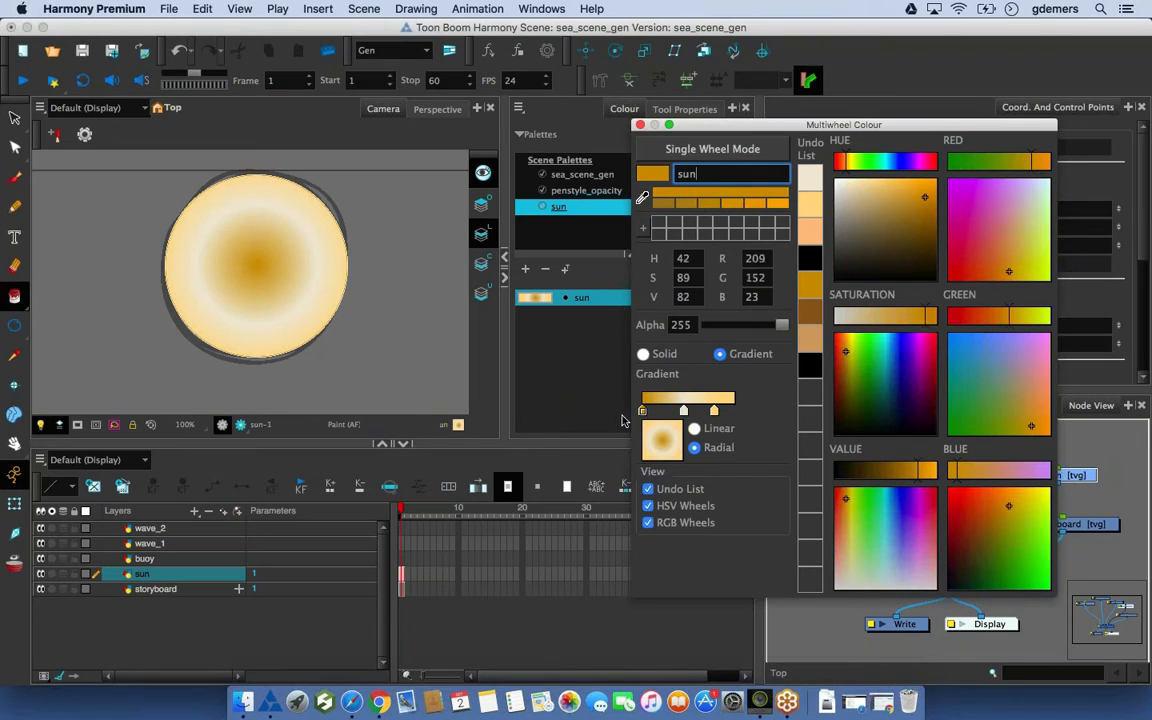
left_click_drag(642, 411, 732, 411)
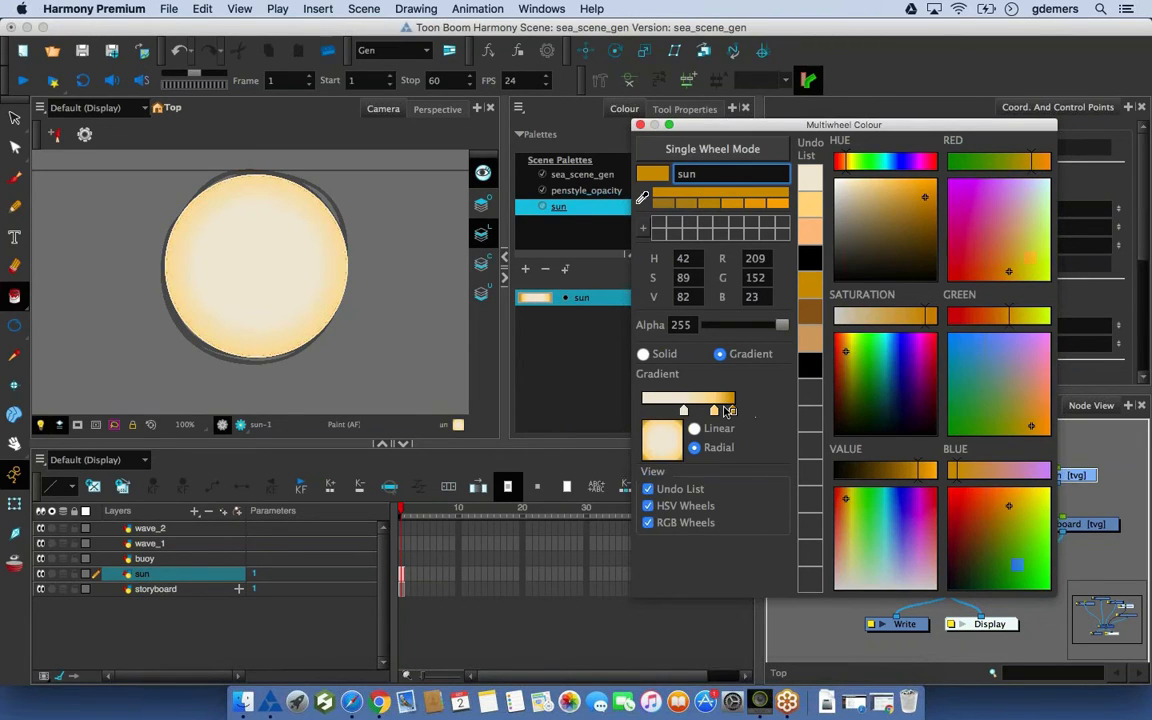
mouse_move(684, 410)
left_mouse_down()
mouse_move(667, 411)
mouse_move(698, 411)
left_mouse_up()
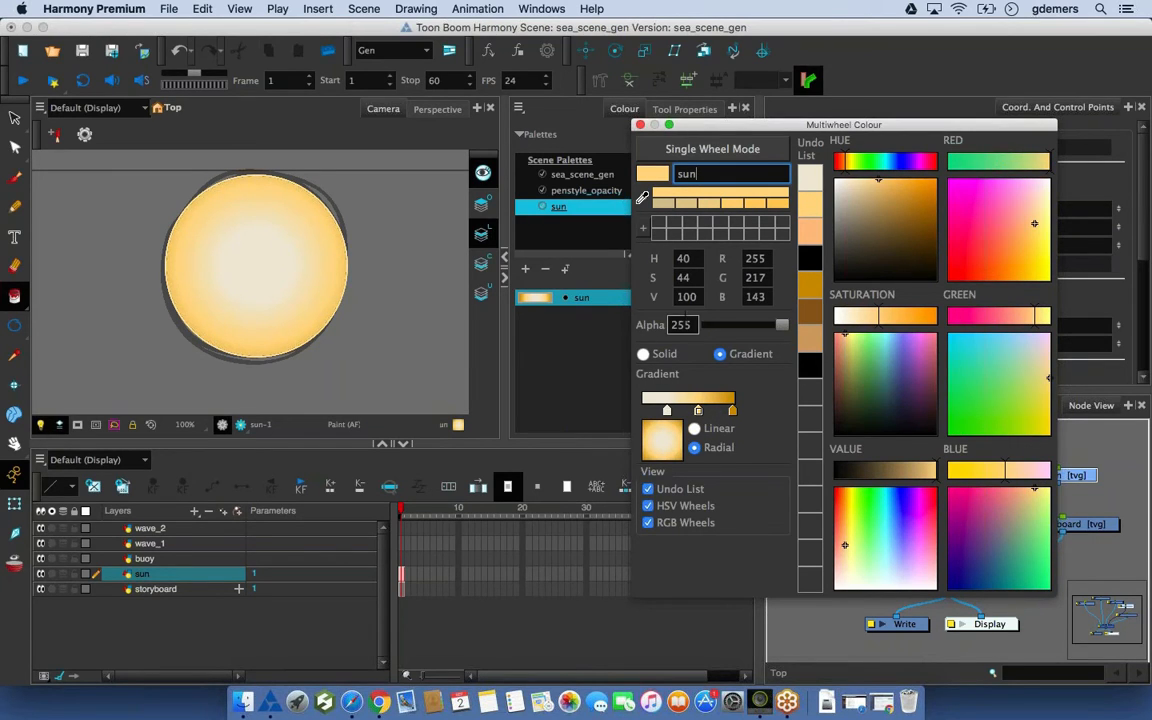
Close the colour editor and clear the sun node's selection in the node network
left_click(640, 124)
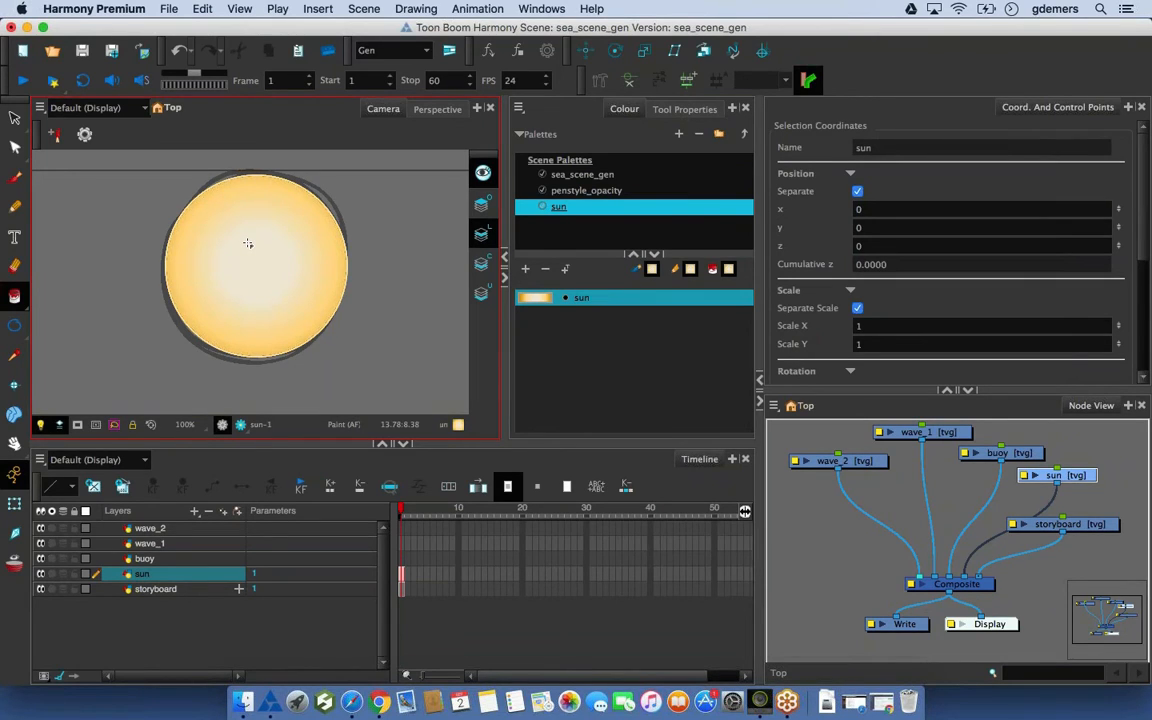
left_click(933, 406)
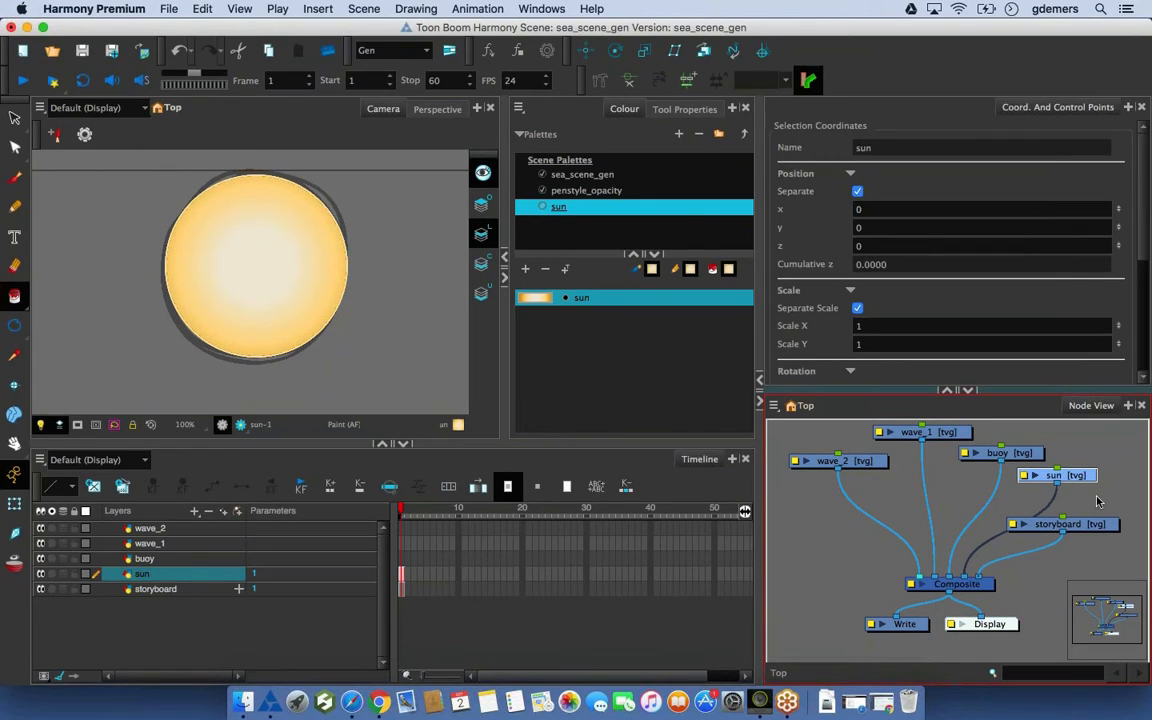
left_click(1110, 488)
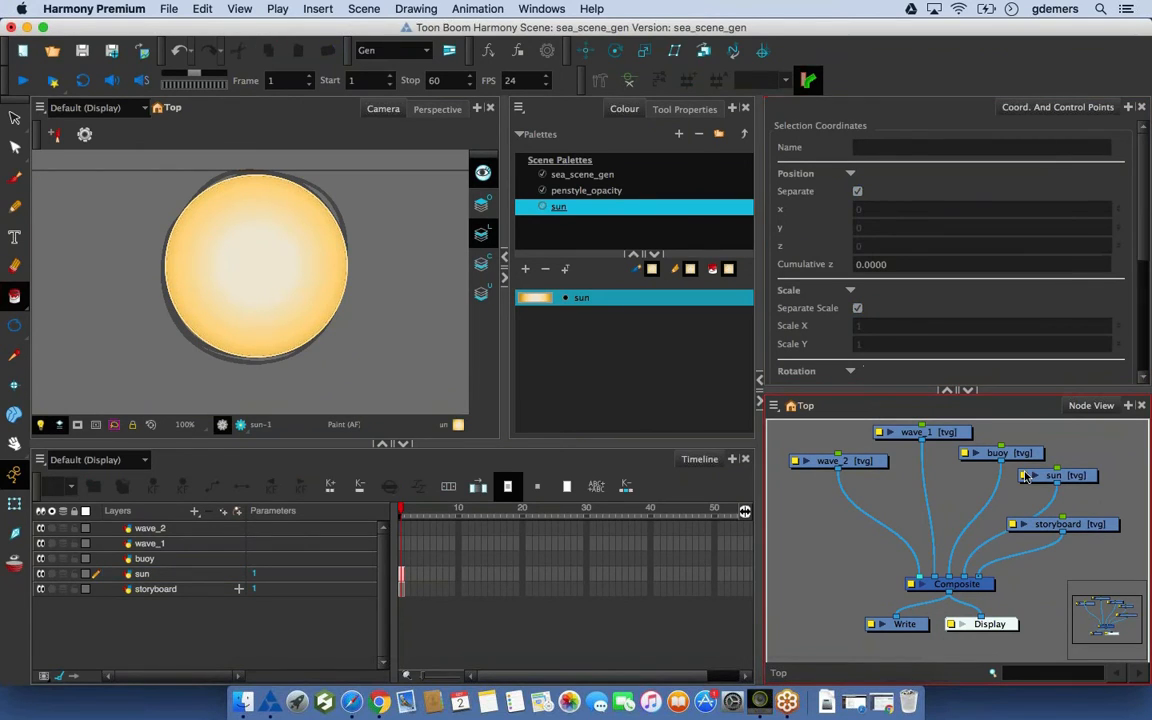
Examine the coloured sun in the camera view against the whole storyboard sketch
left_click(315, 288)
key("1")
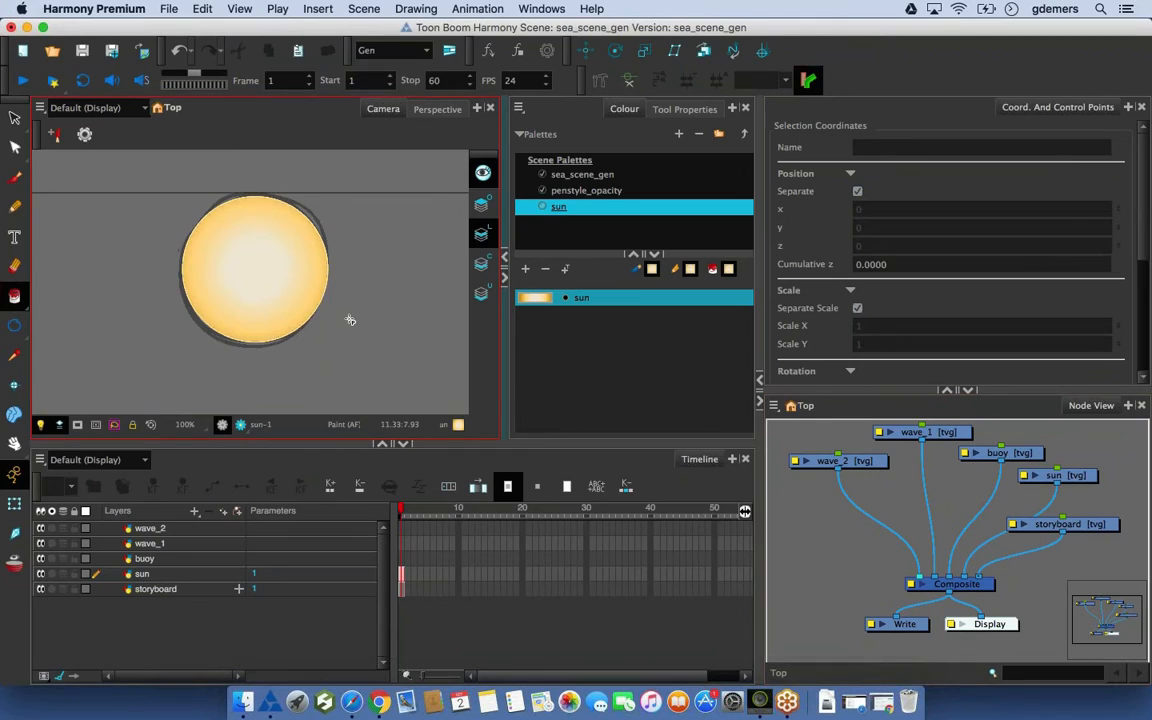
key("1")
key("1")
key("1")
left_click_drag(376, 299, 416, 251)
key("1")
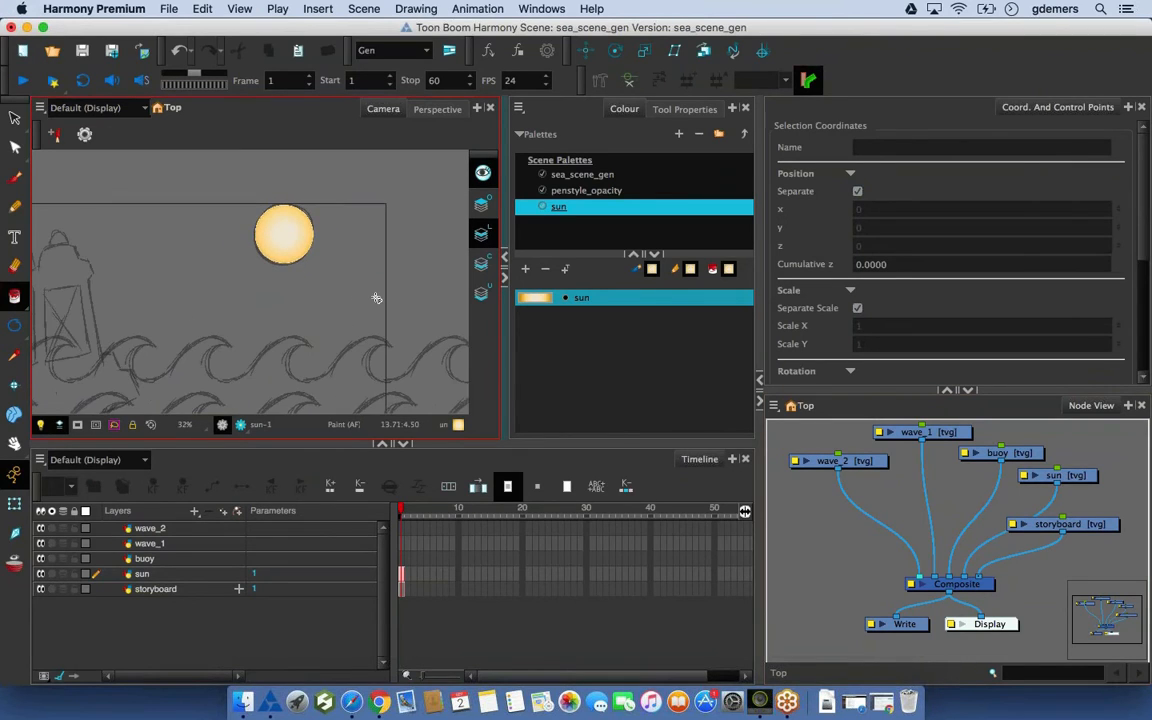
key("1")
left_click_drag(368, 324, 399, 294)
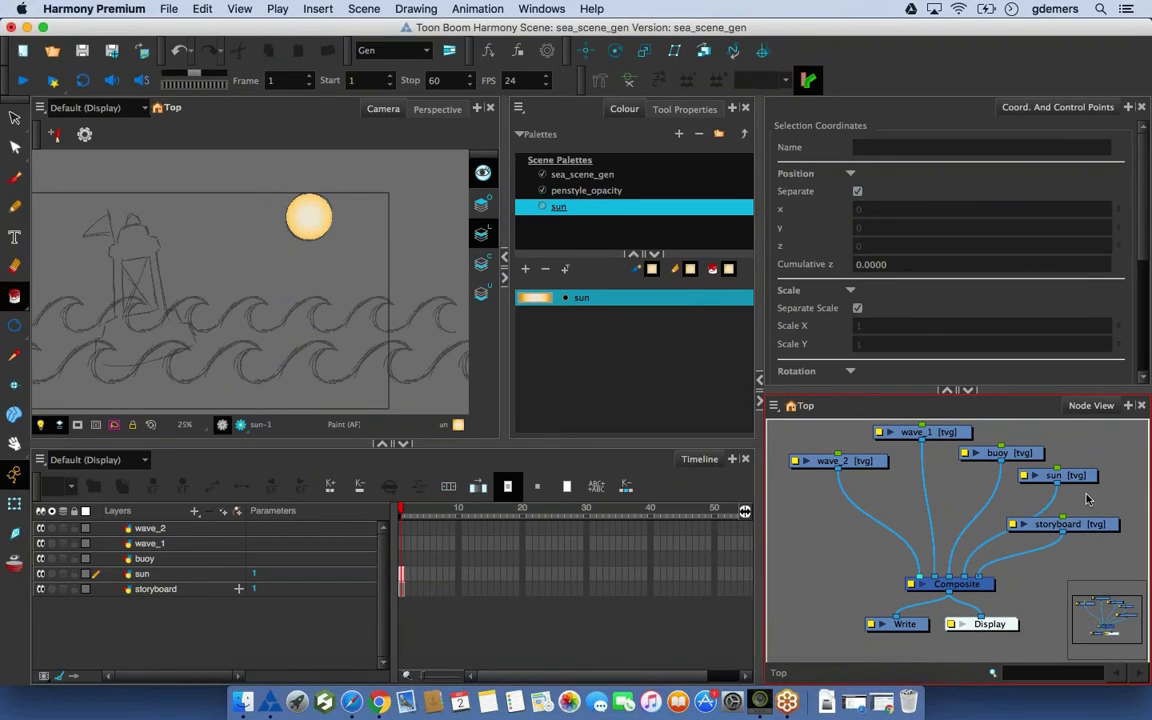
Delete the wave_1, wave_2, buoy and sun nodes with their drawing files, and place the storyboard node above the Composite
left_click_drag(1090, 498, 854, 427)
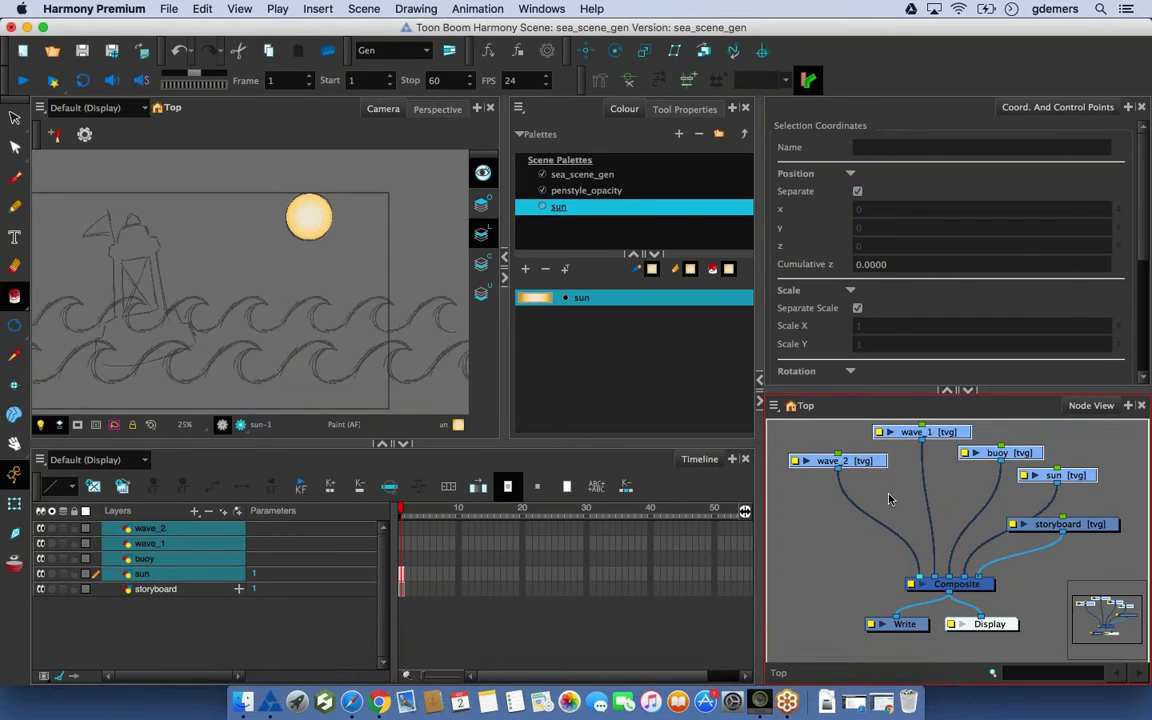
key("Delete")
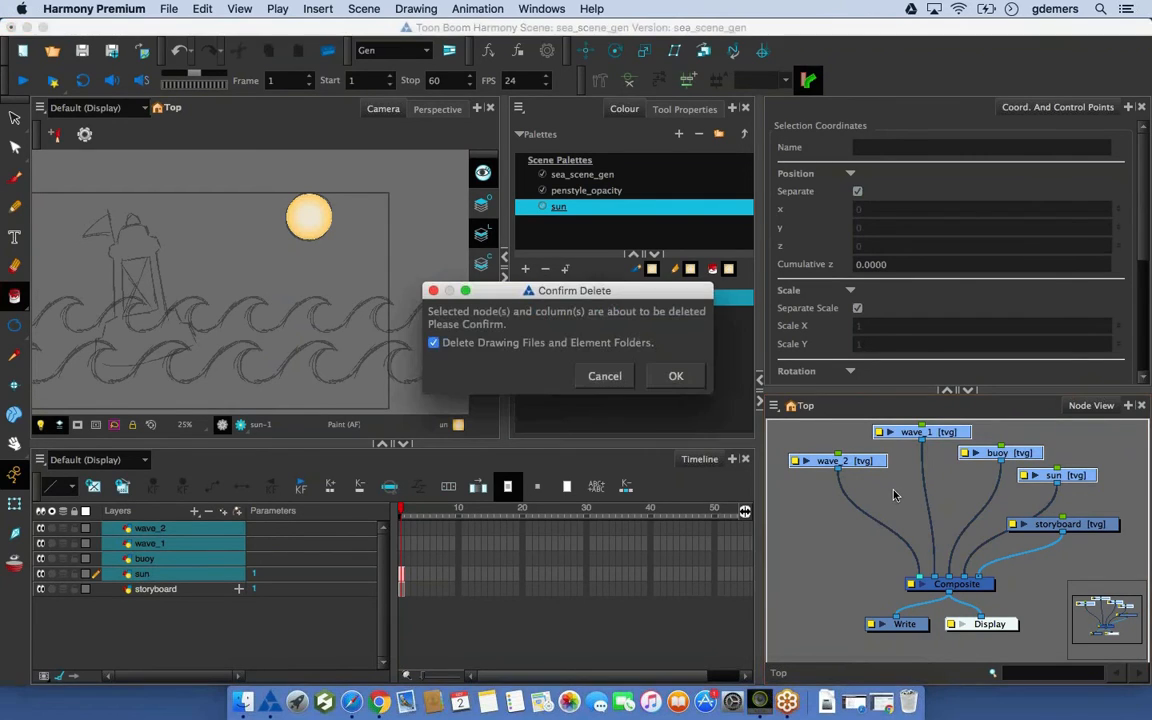
left_click(676, 376)
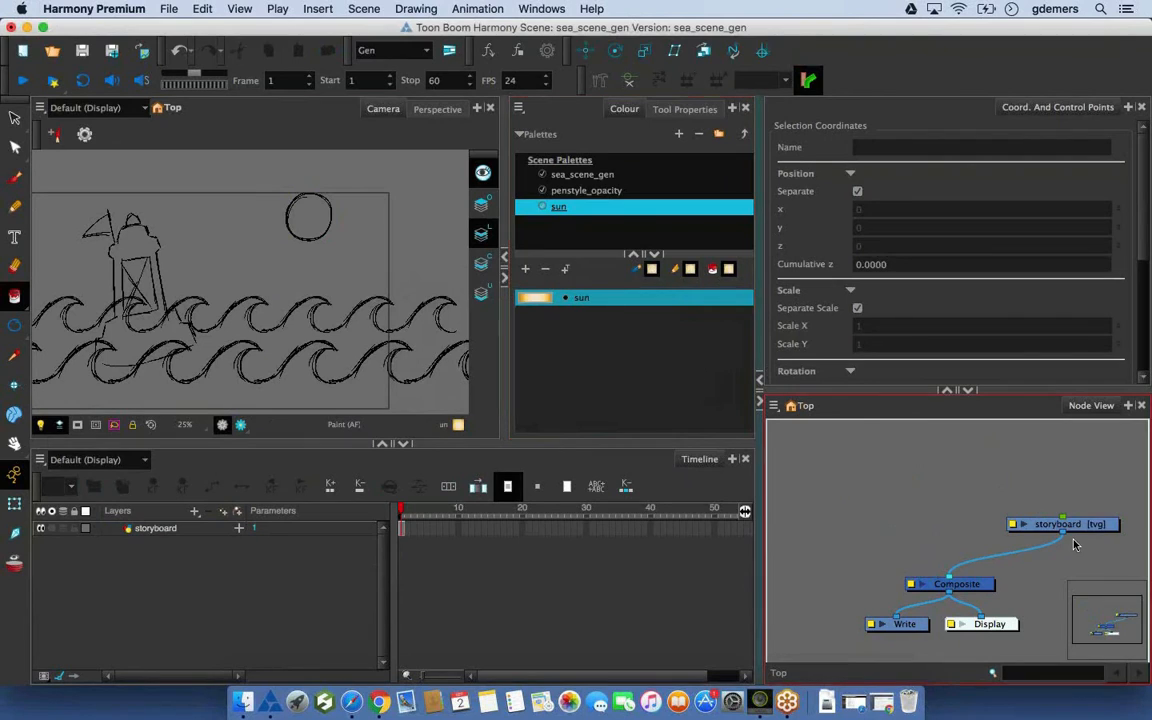
left_click_drag(1067, 531, 989, 518)
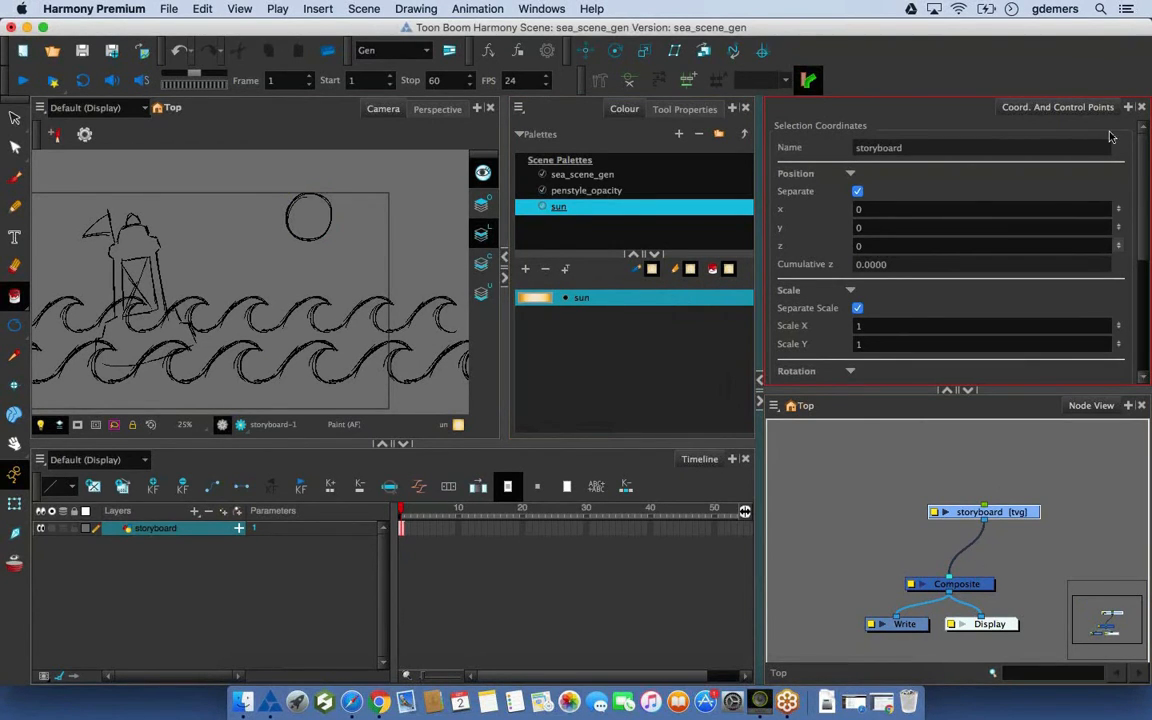
Add the Library view beside the Coord. And Control Points view and widen its template list area
right_click(1017, 106)
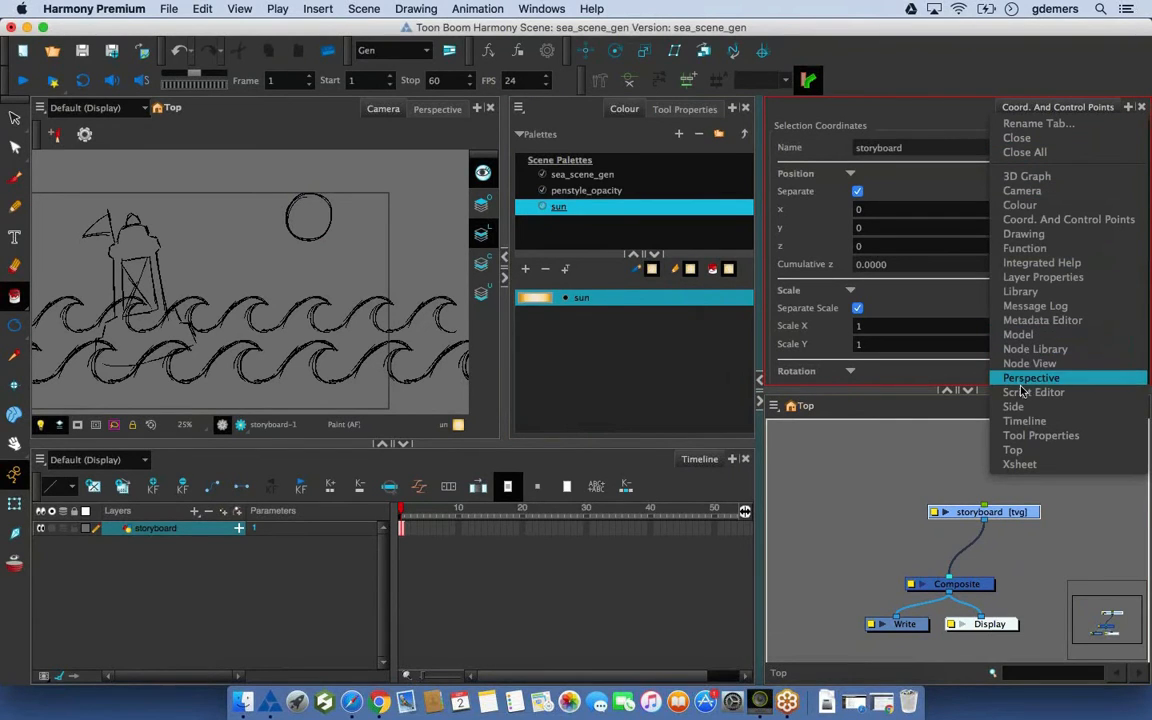
left_click(1020, 292)
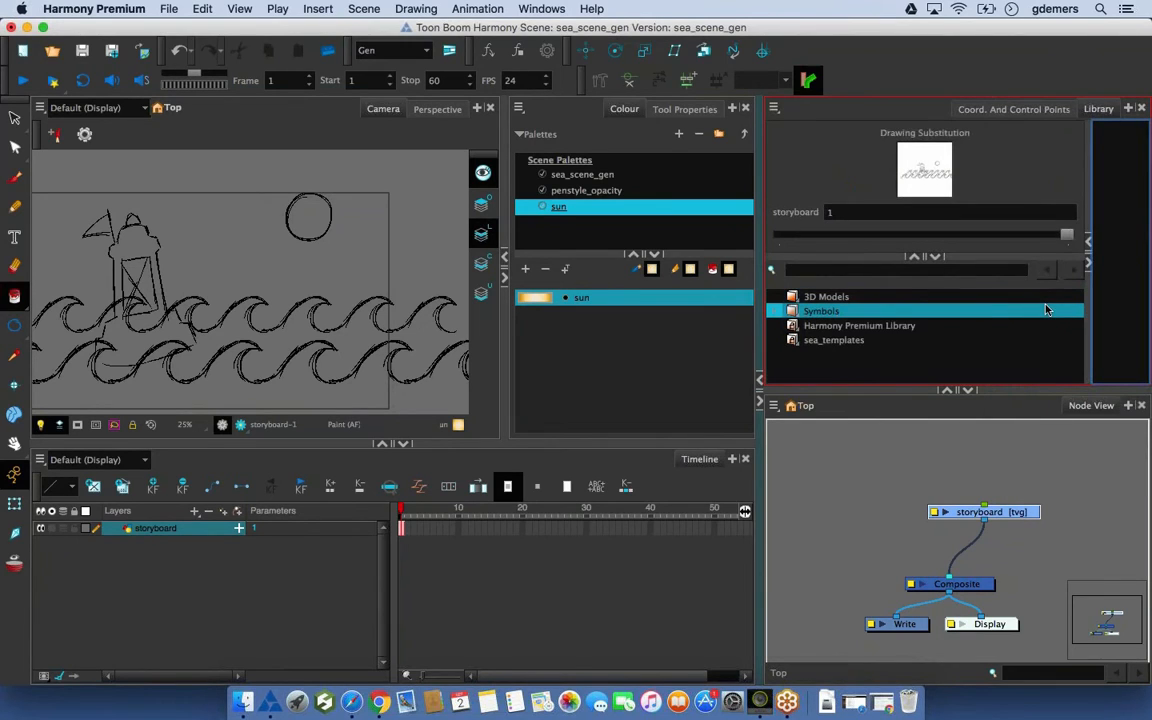
left_click_drag(1088, 194, 925, 195)
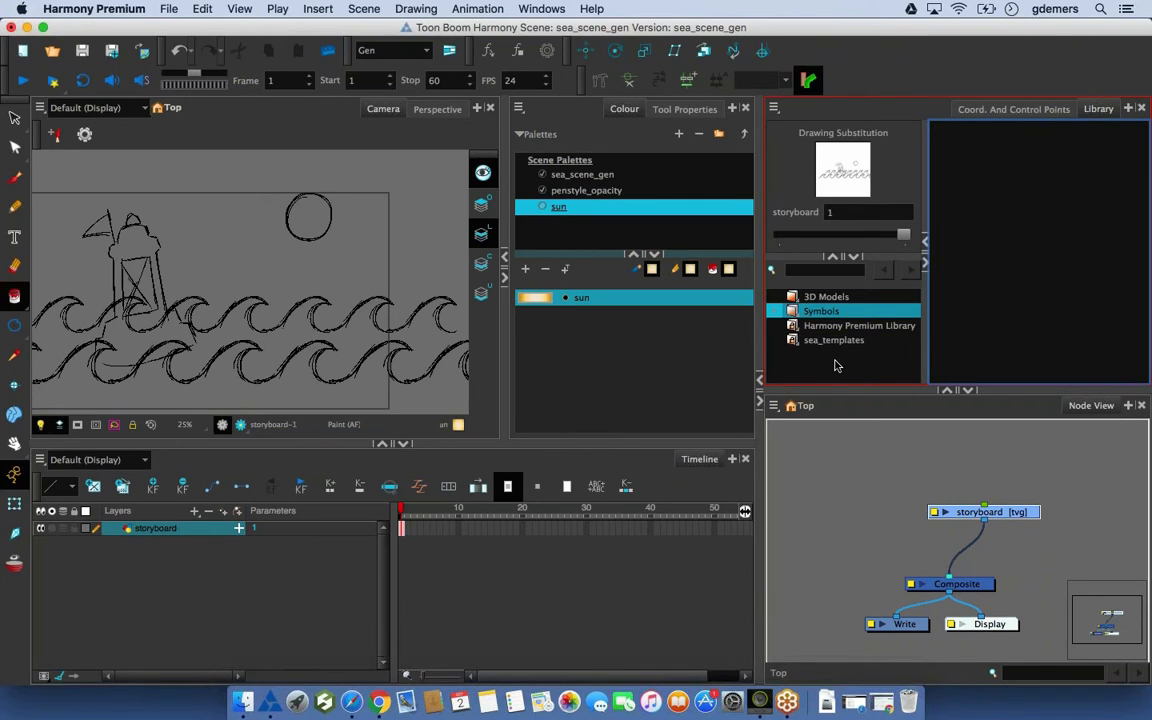
Open the Rigs folder from the Desktop as a library and display its templates
right_click(830, 369)
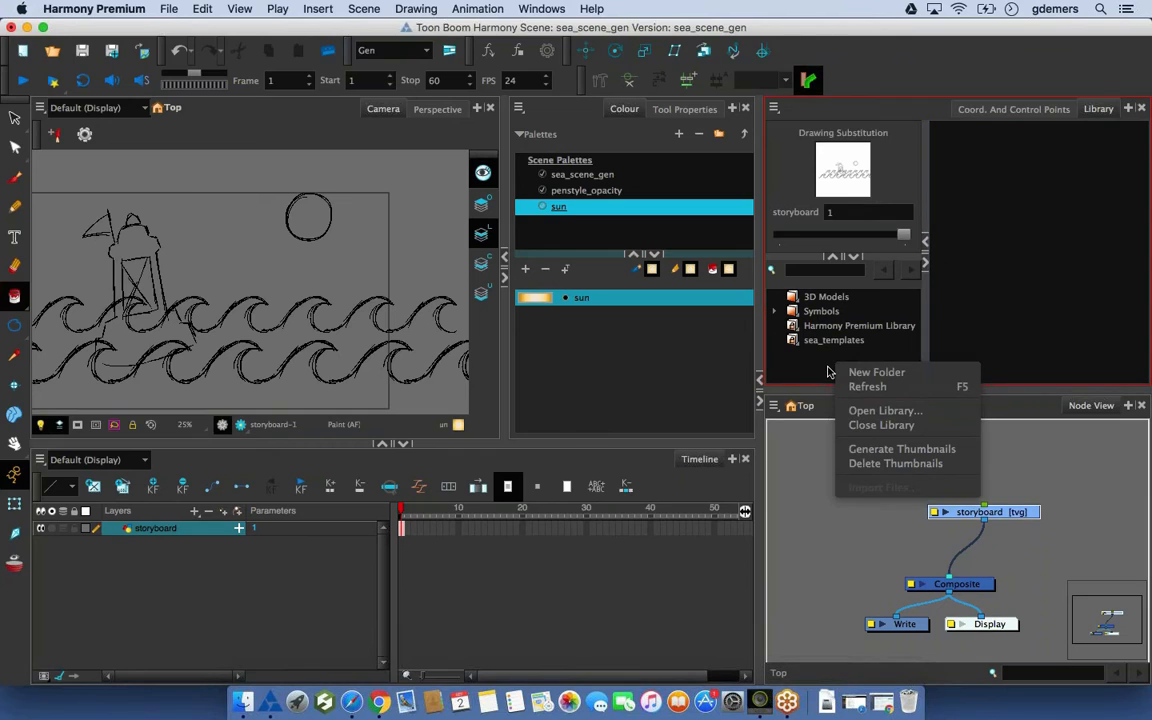
left_click(868, 411)
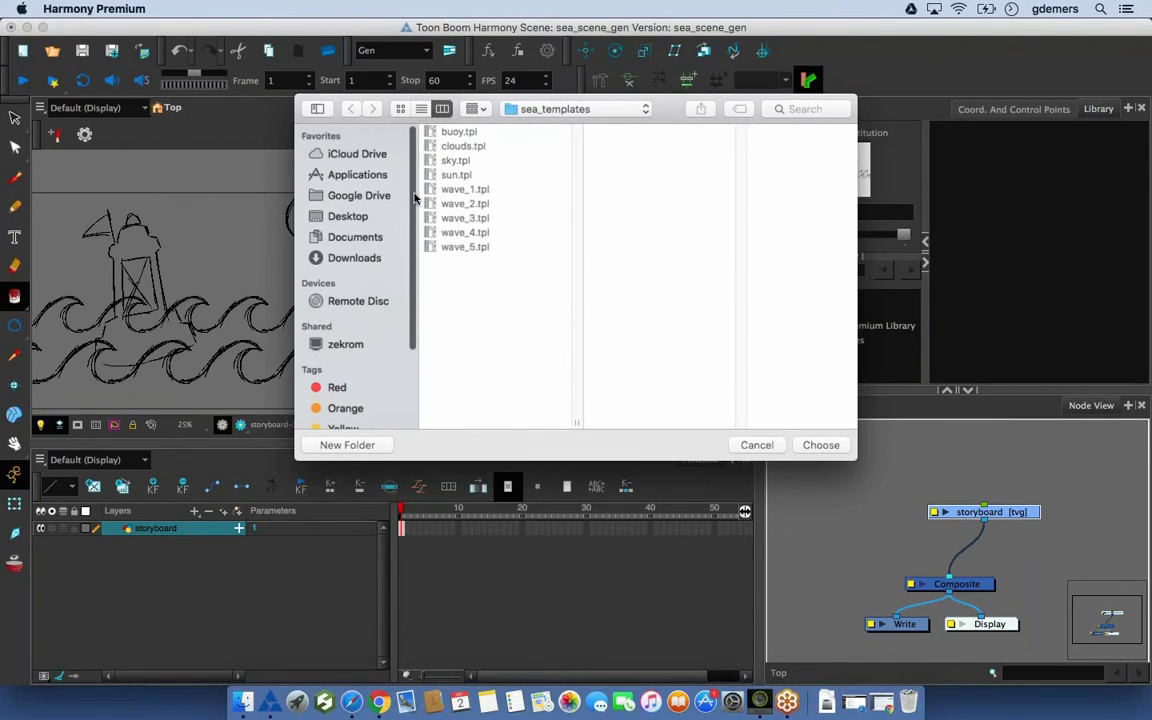
left_click(645, 109)
left_click(574, 127)
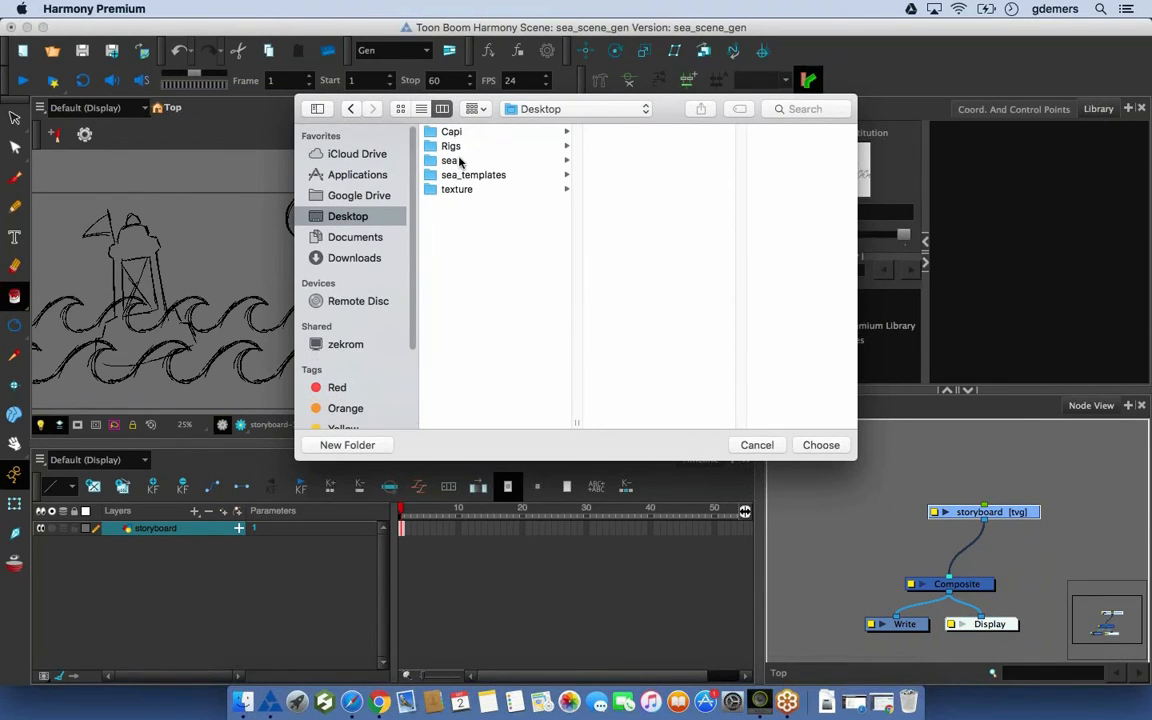
left_click(451, 146)
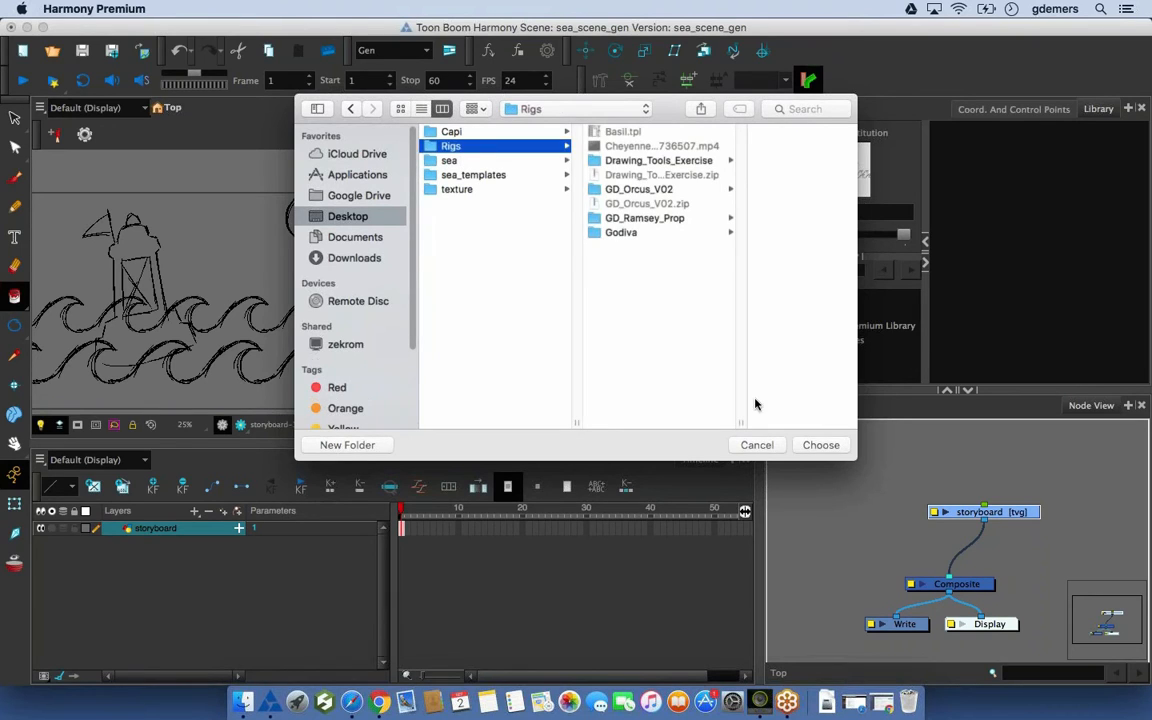
left_click(810, 449)
left_click(826, 356)
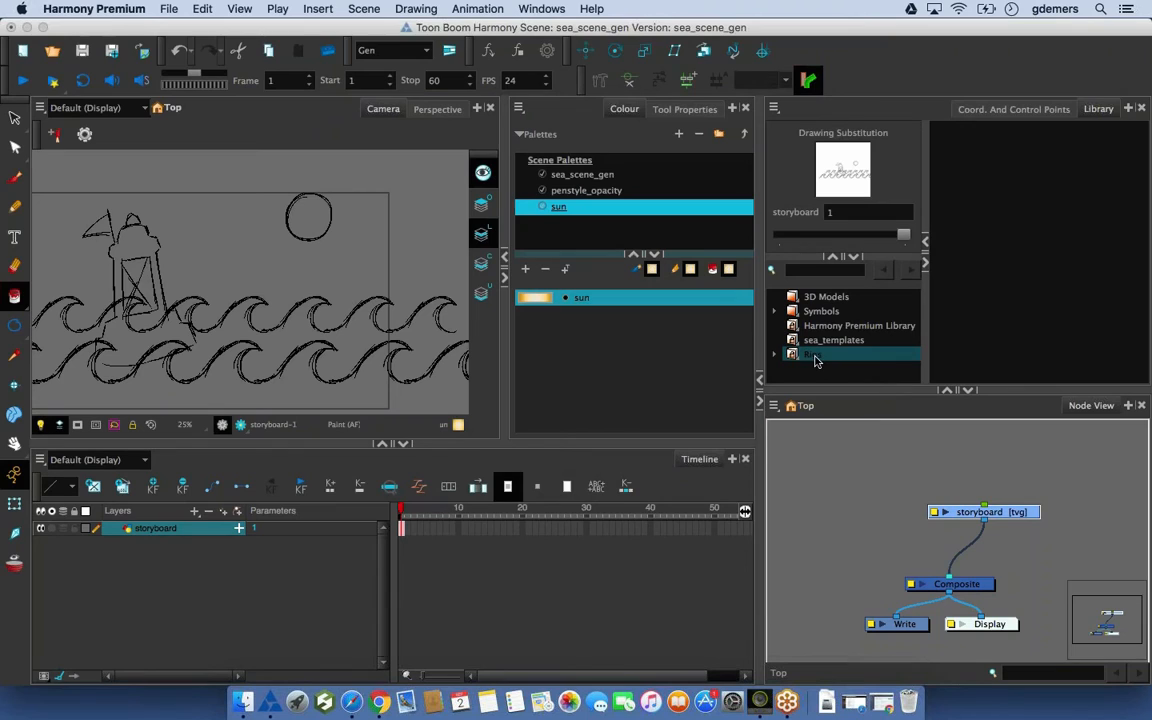
left_click(812, 358)
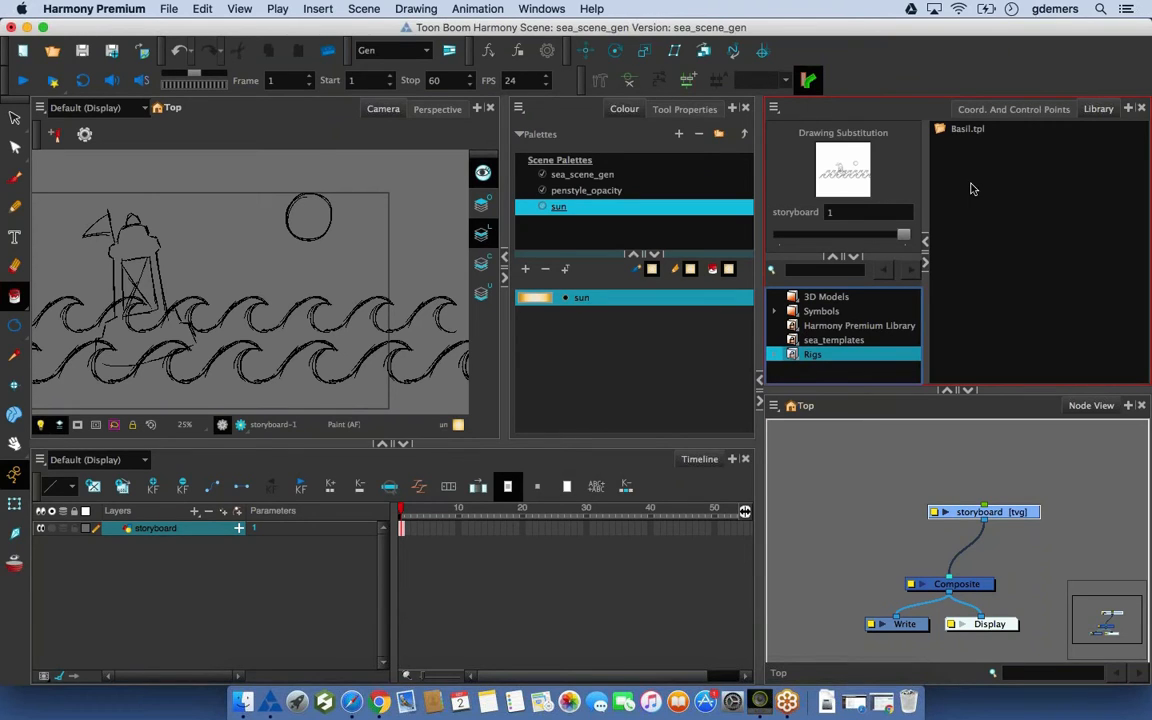
Generate thumbnails for the Basil.tpl template in the Rigs library
left_click(963, 129)
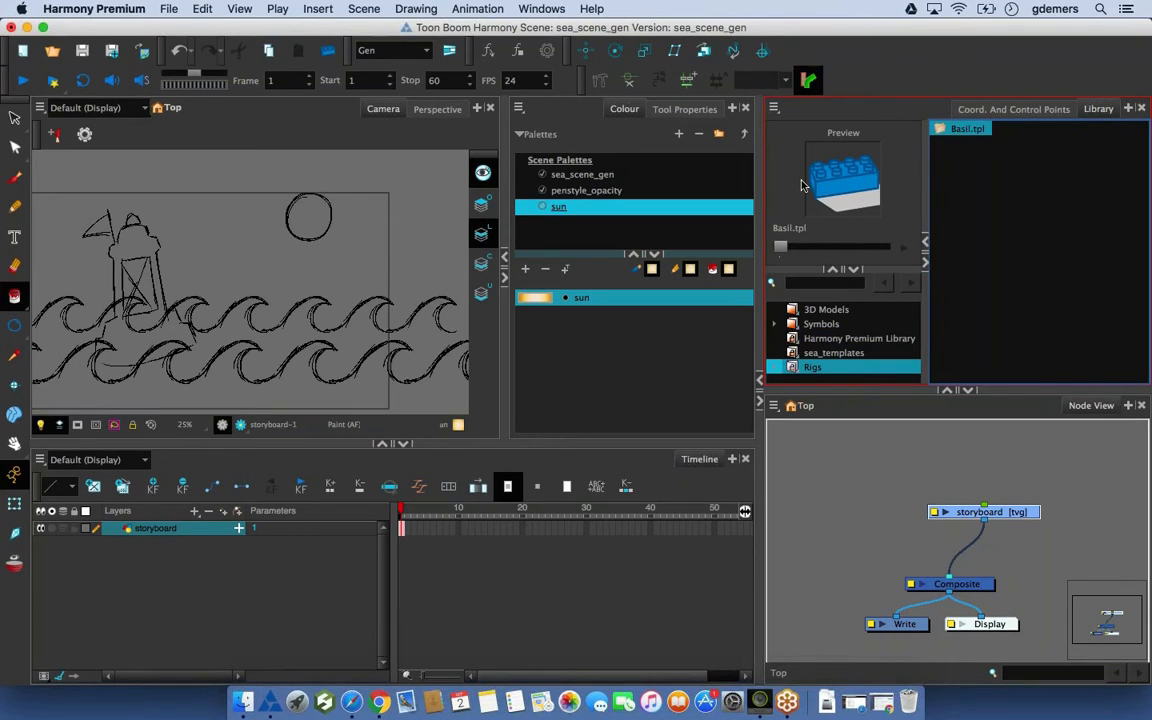
right_click(971, 136)
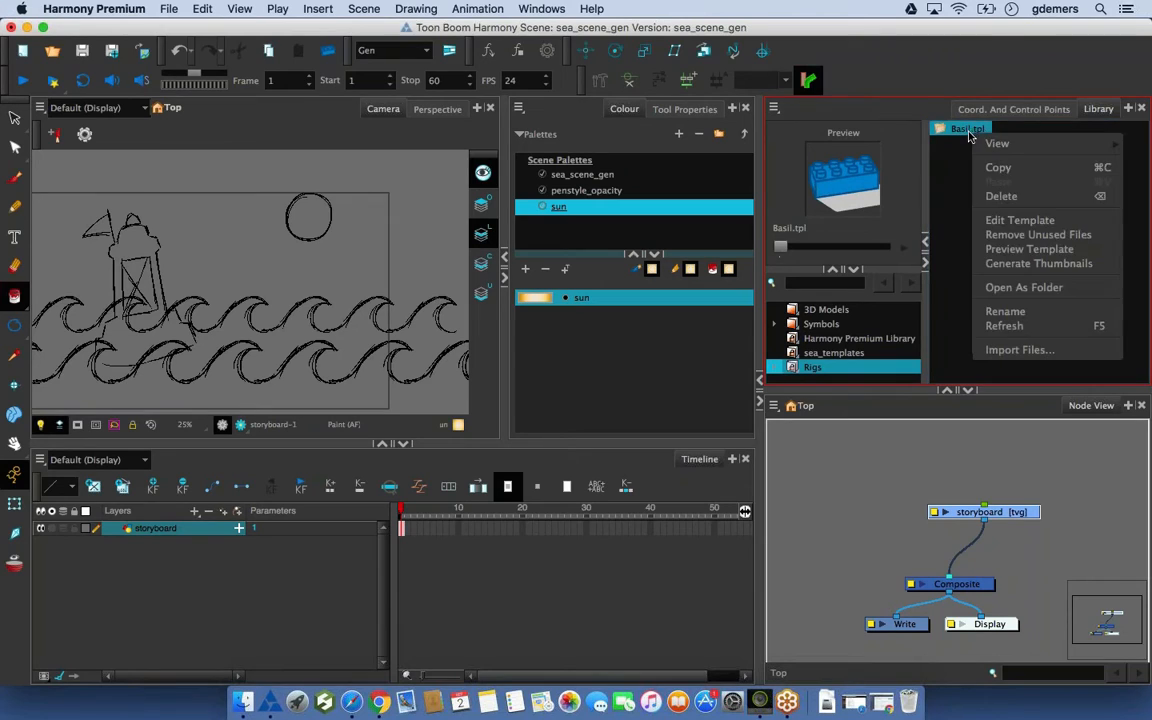
left_click(1001, 265)
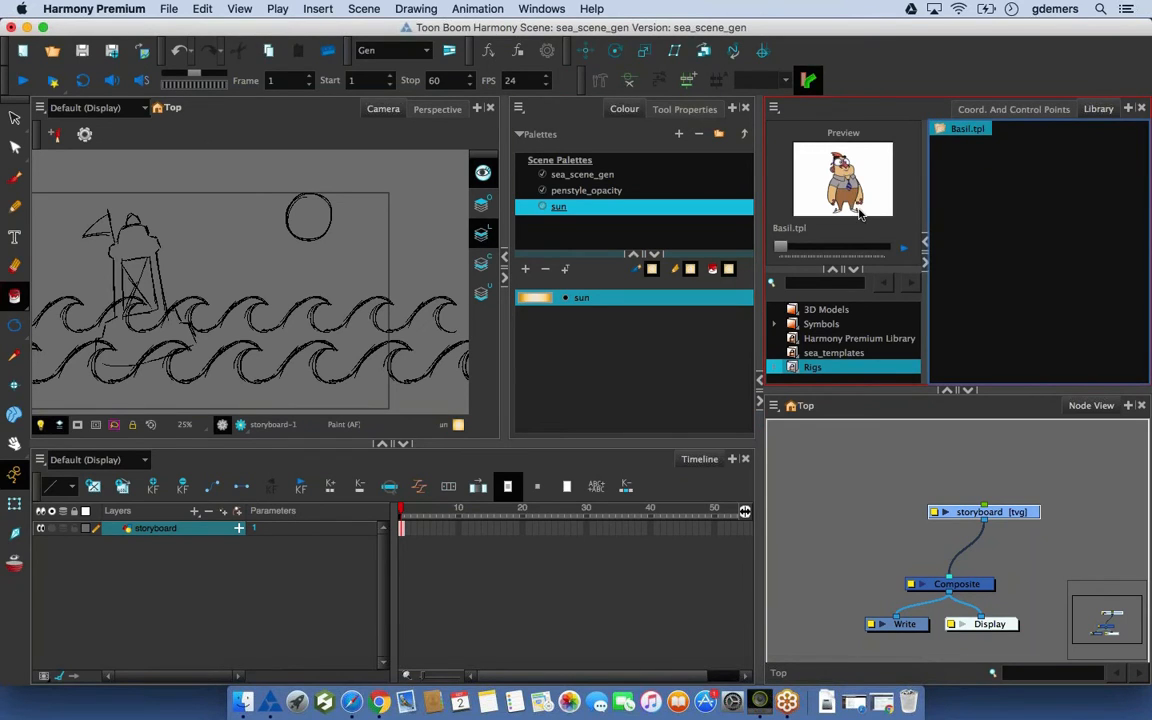
Preview the buoy, clouds, sky, sun, wave_1 and wave_2 templates in the sea_templates library
left_click(824, 357)
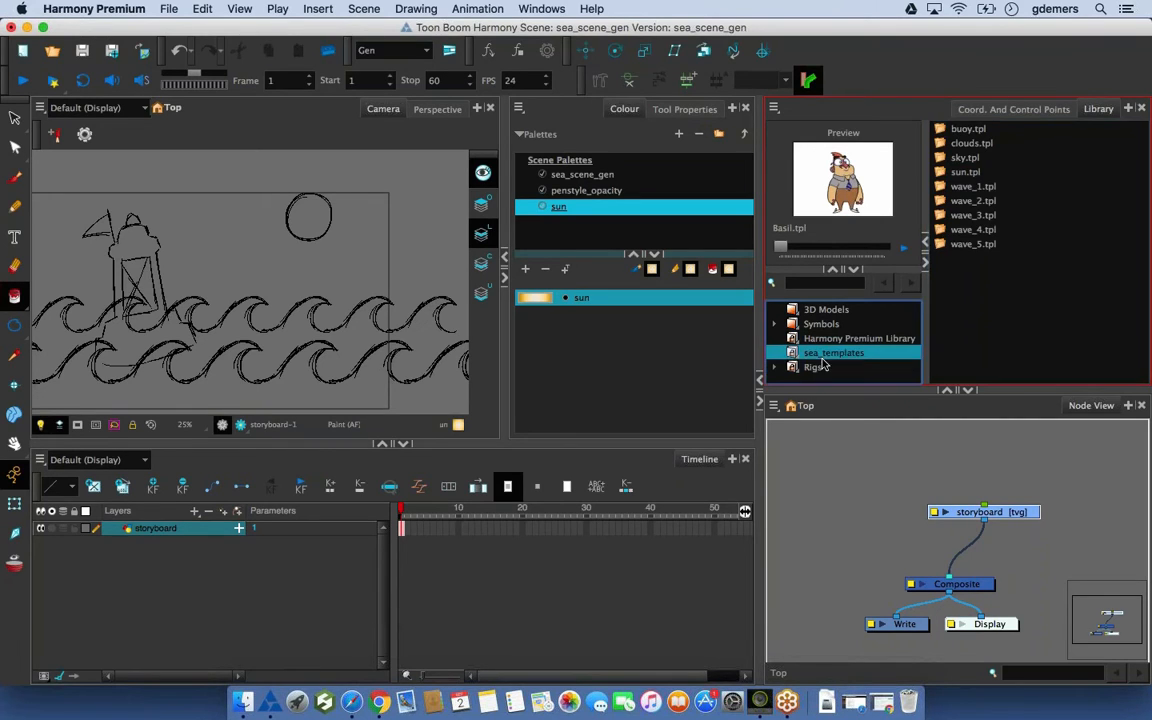
left_click(975, 129)
left_click(969, 143)
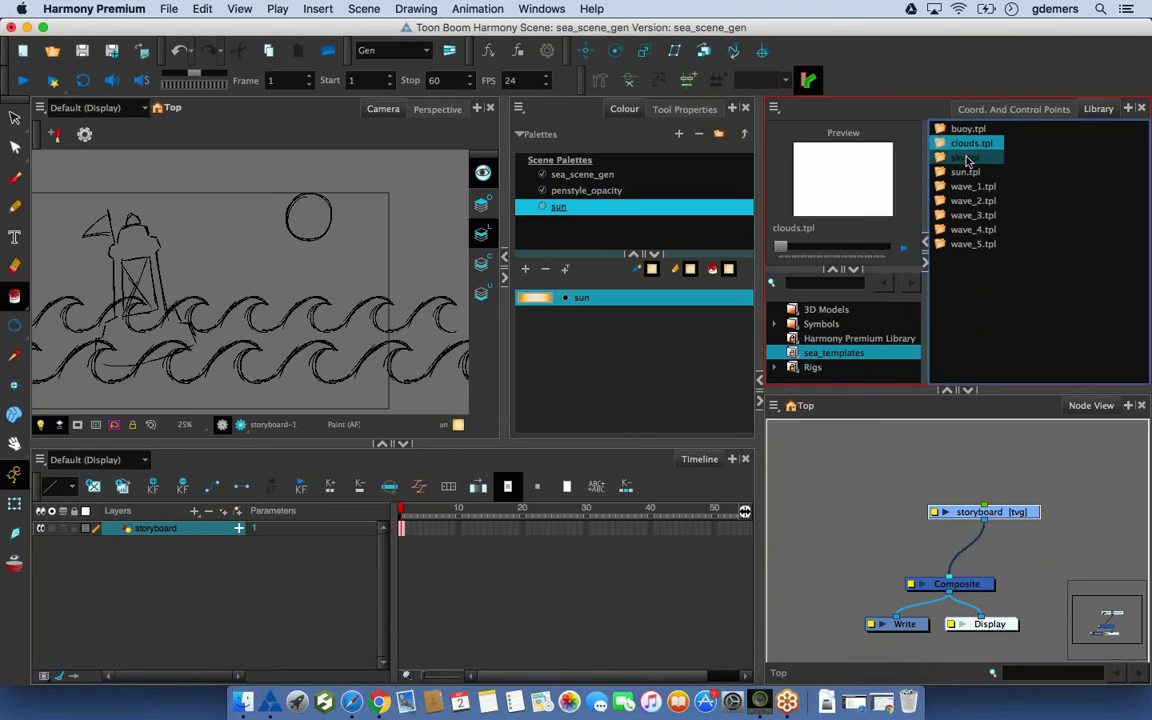
left_click(966, 158)
left_click(965, 172)
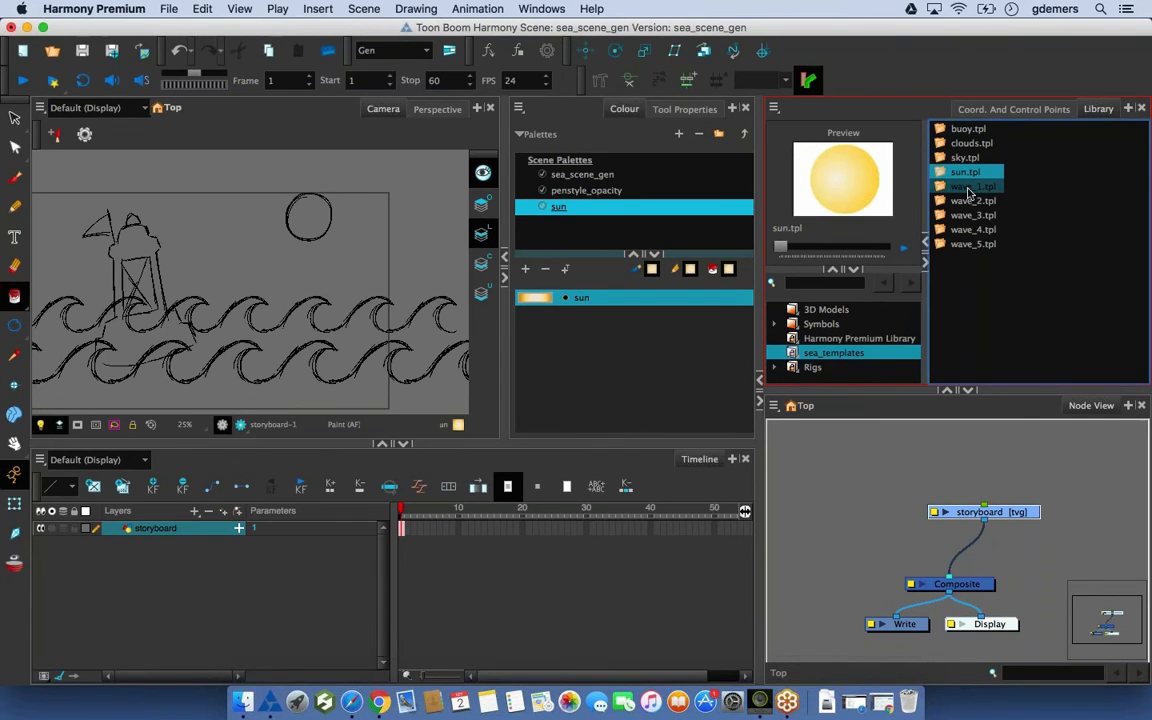
left_click(969, 189)
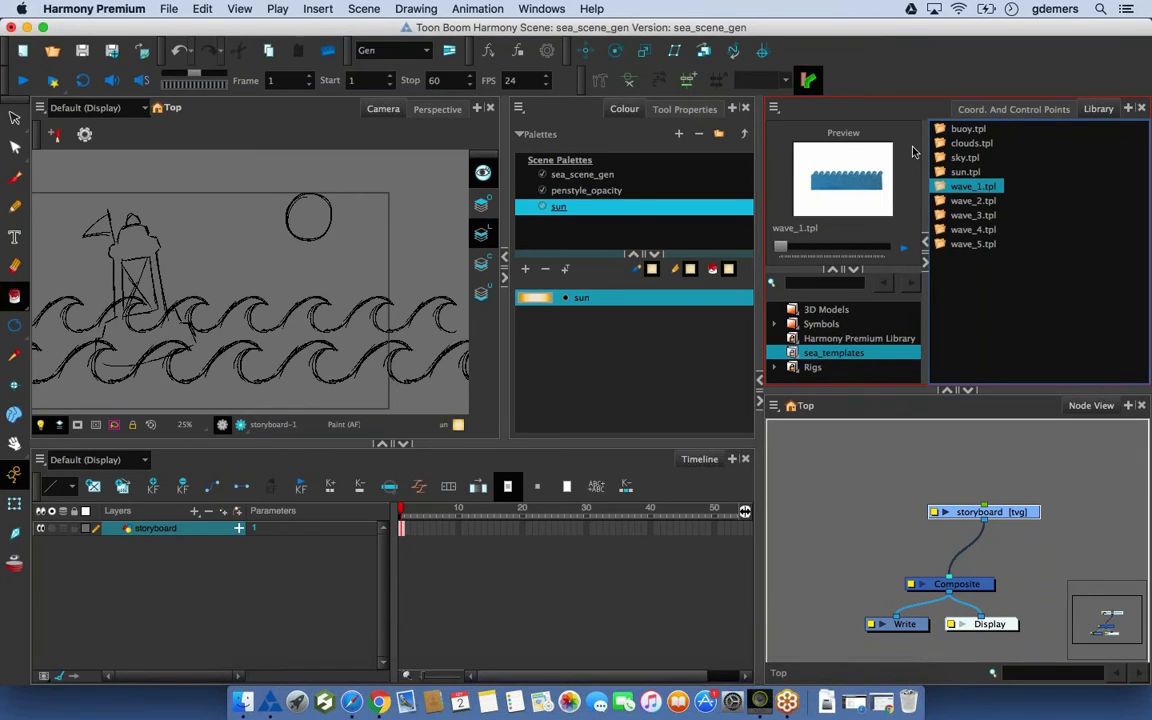
left_click(970, 201)
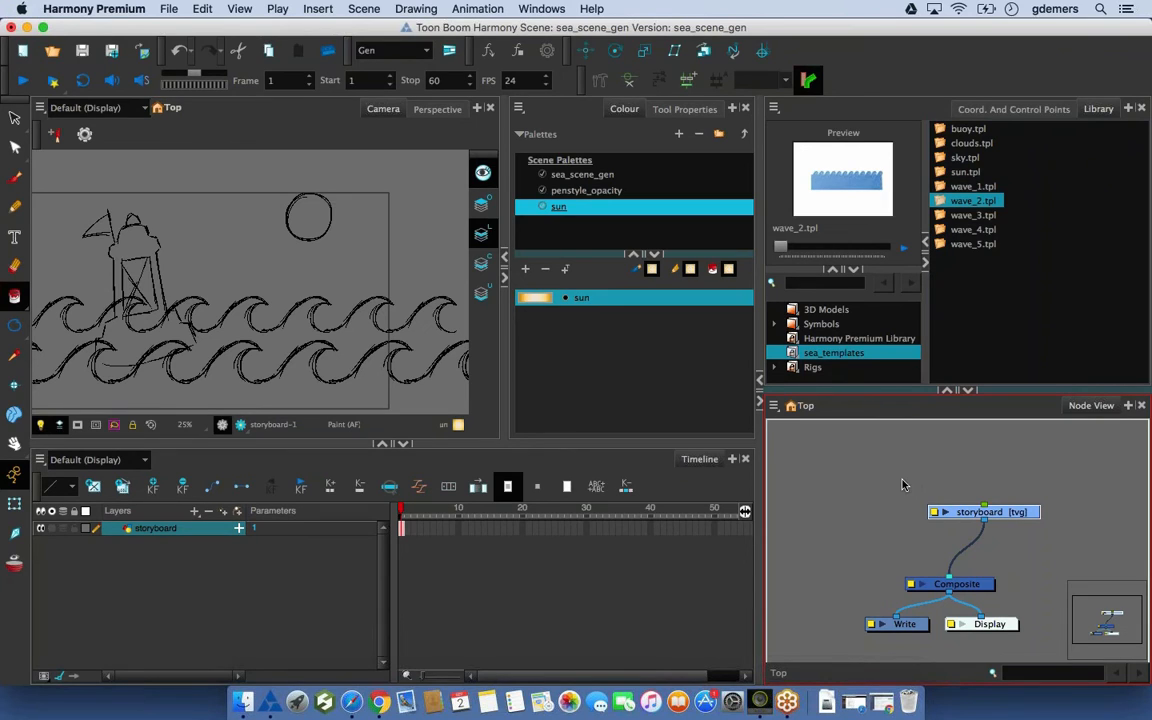
Copy the storyboard node, get the right to modify the sea_templates library, and paste the node there as storyboard.tpl
left_click(985, 515)
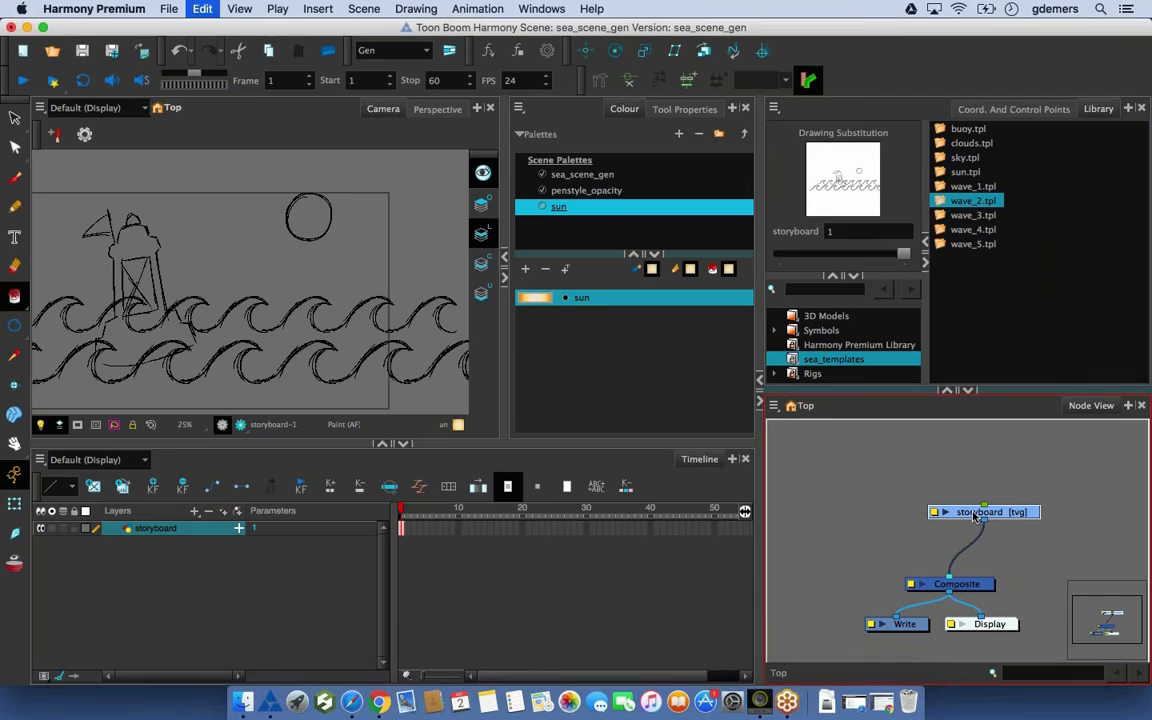
left_click(987, 289)
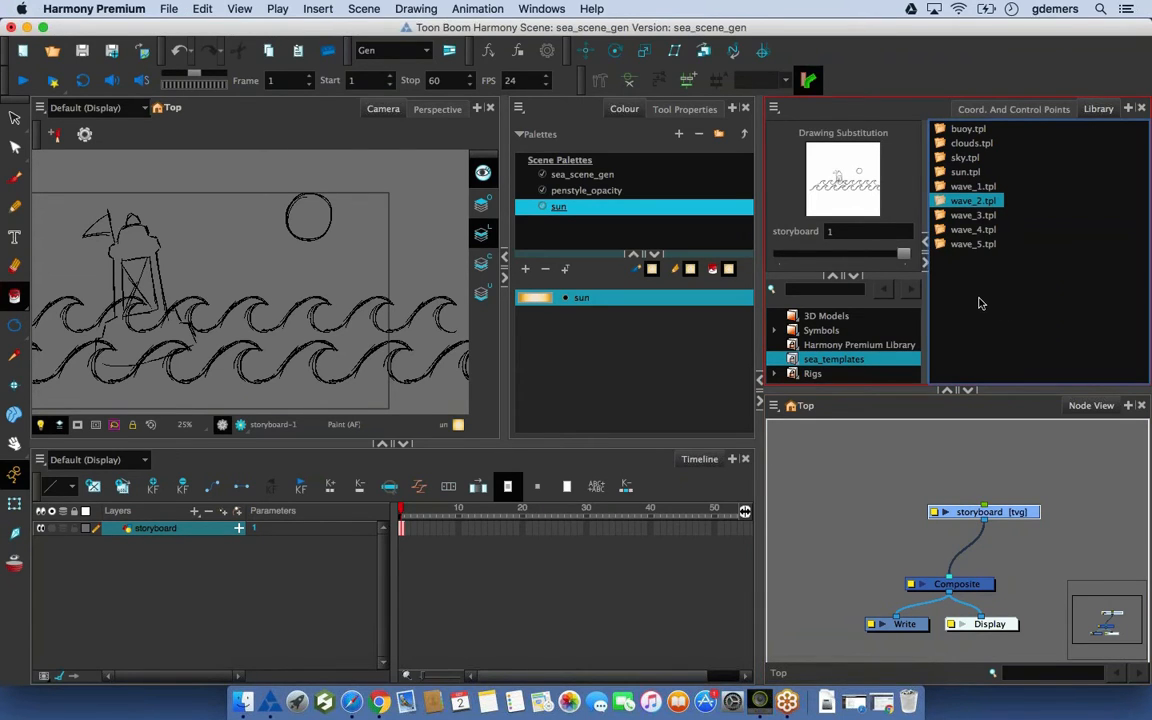
right_click(797, 366)
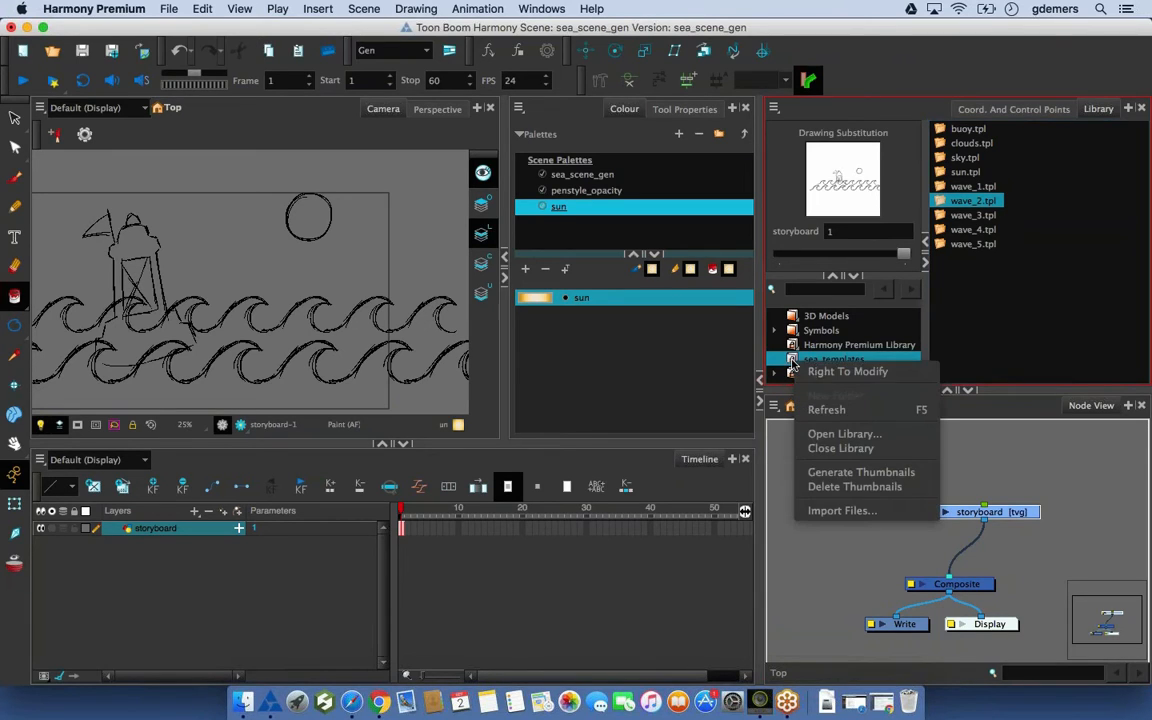
left_click(847, 372)
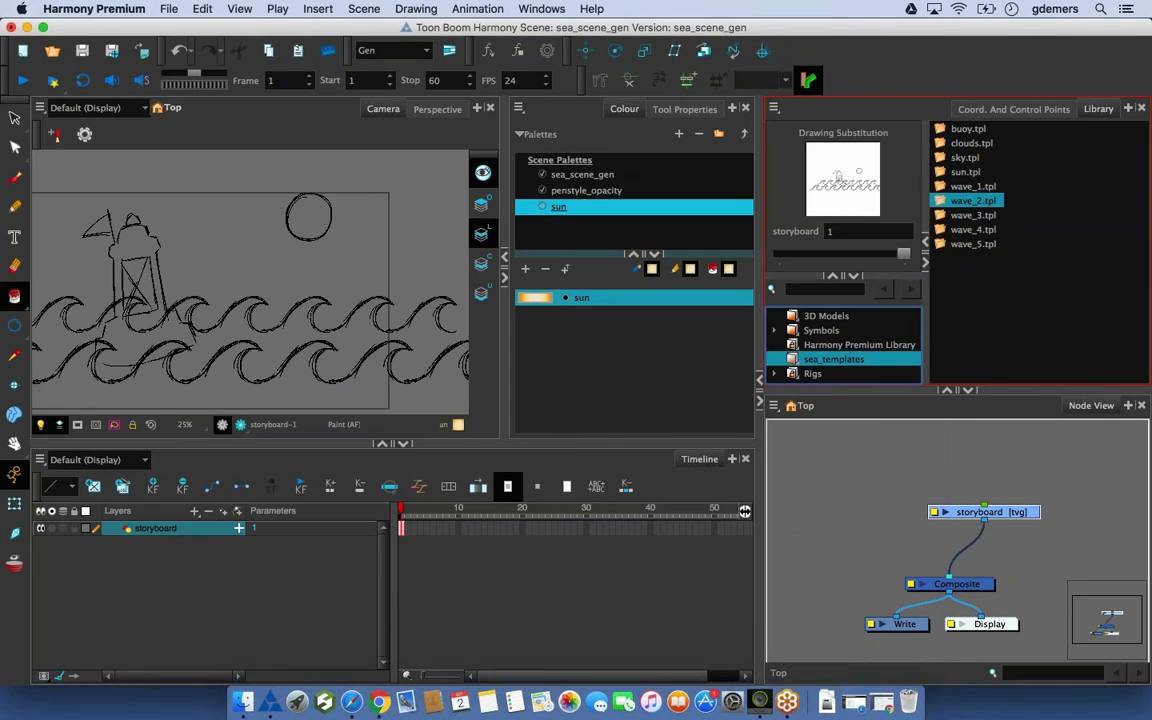
left_click(983, 323)
key("super+v")
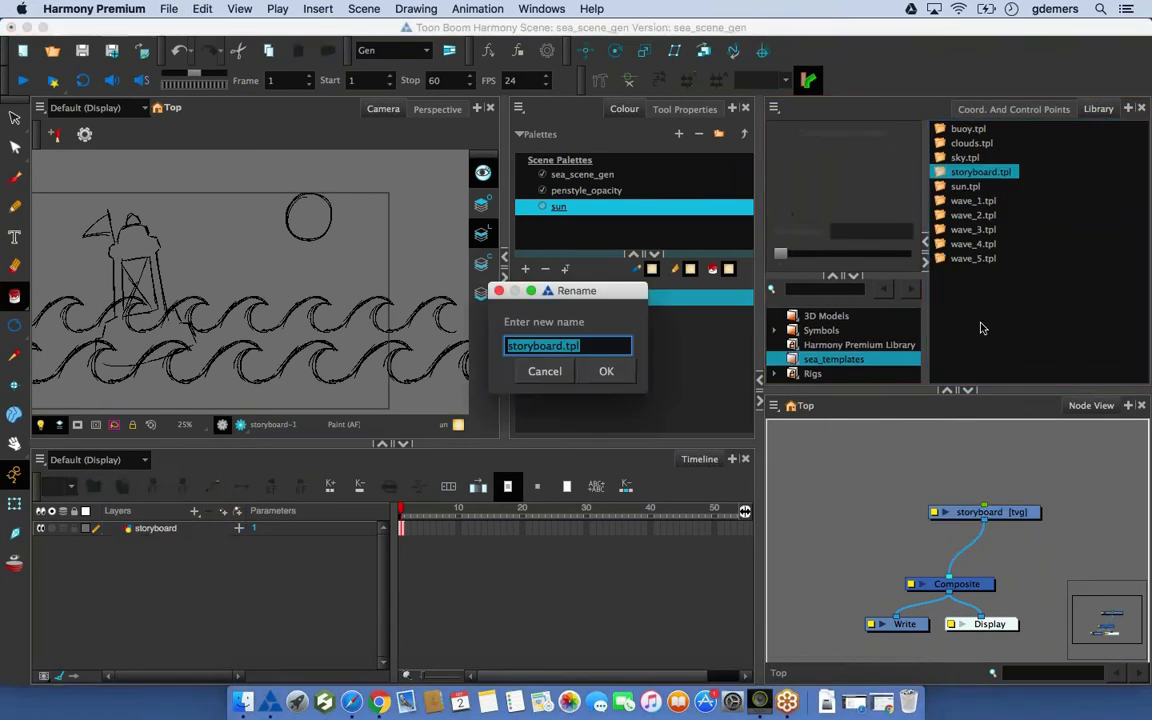
left_click(607, 372)
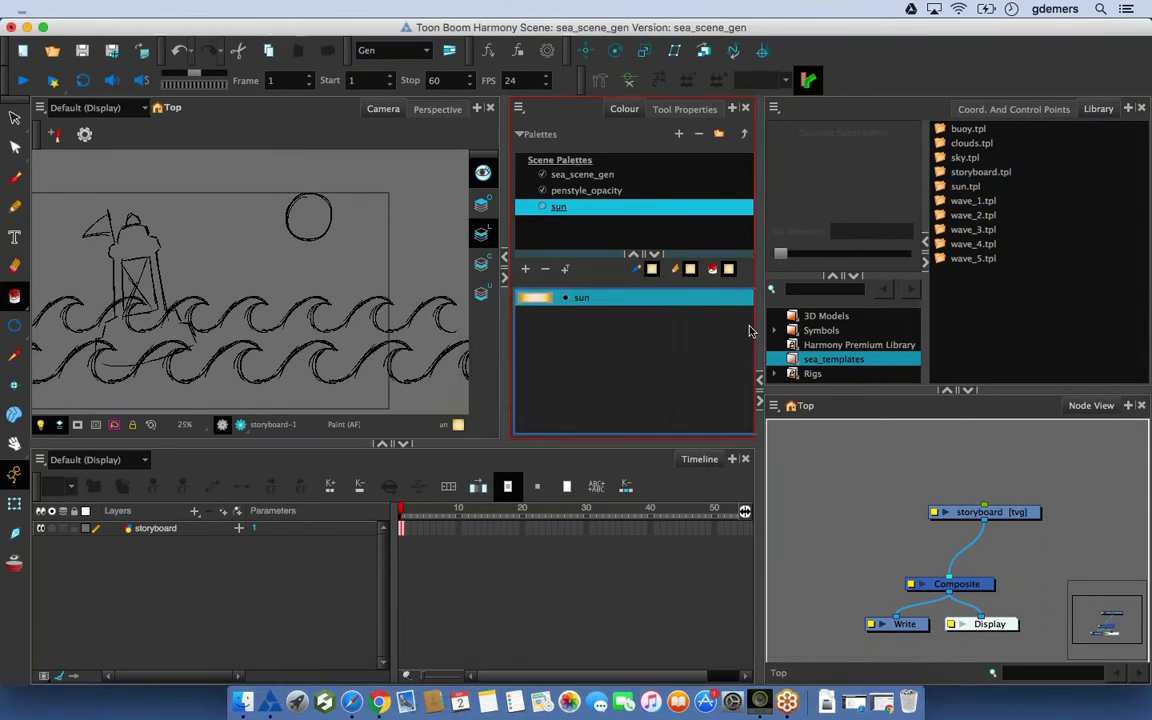
Generate thumbnails for the storyboard.tpl template in the sea_templates library
left_click(990, 174)
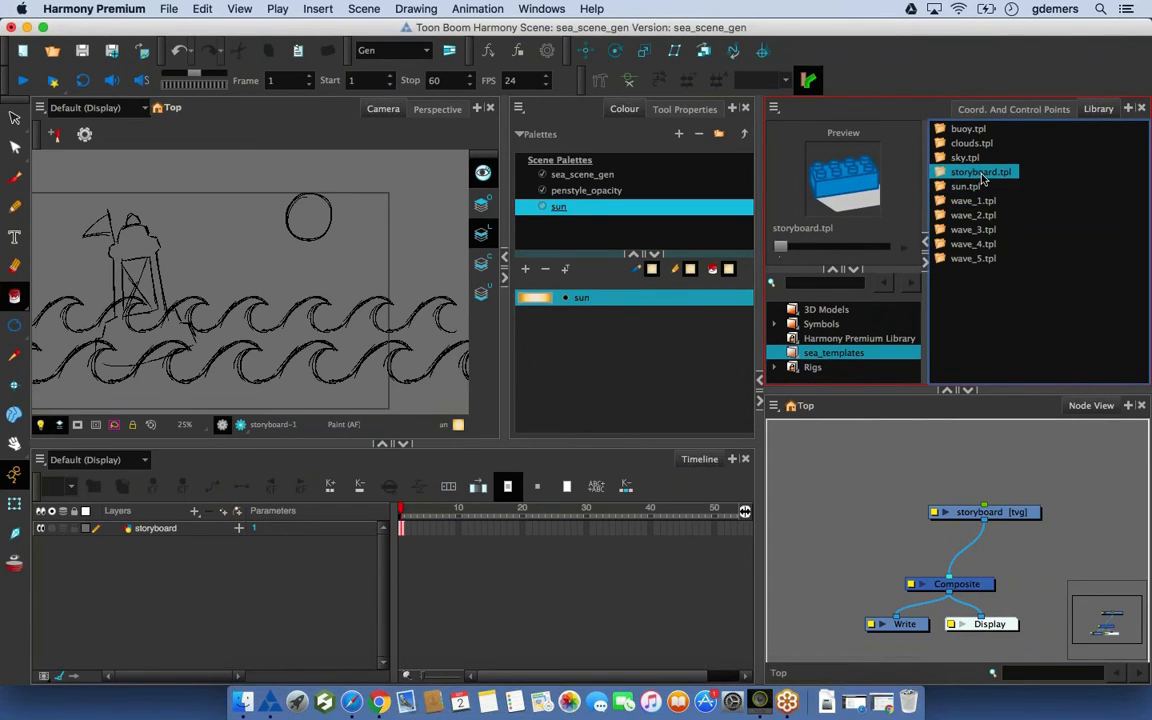
right_click(980, 175)
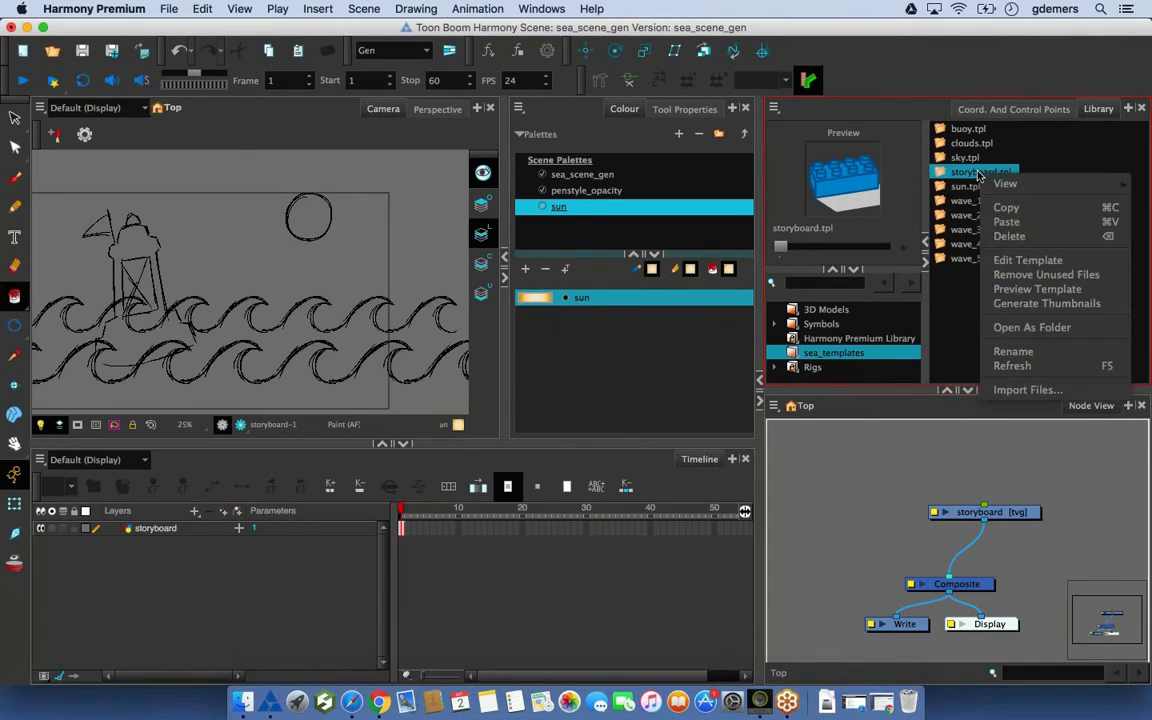
left_click(1018, 306)
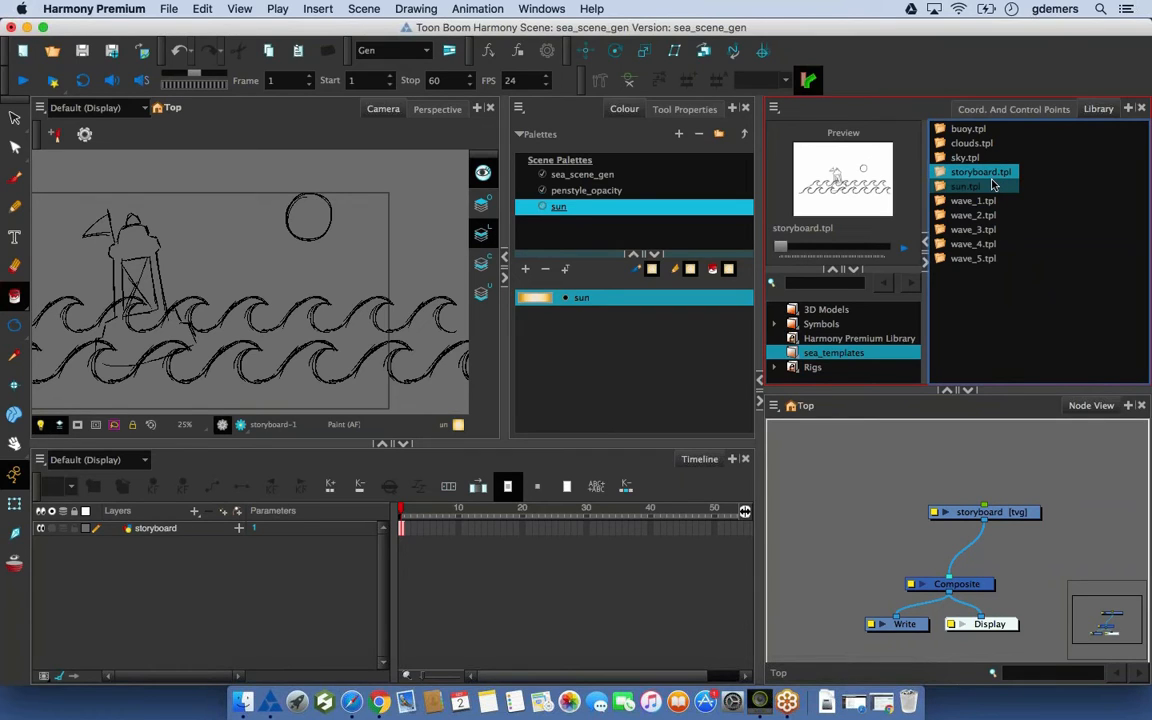
Add the buoy template to the scene, connect its node to the Composite, and move the buoy and storyboard nodes aside
left_click(975, 130)
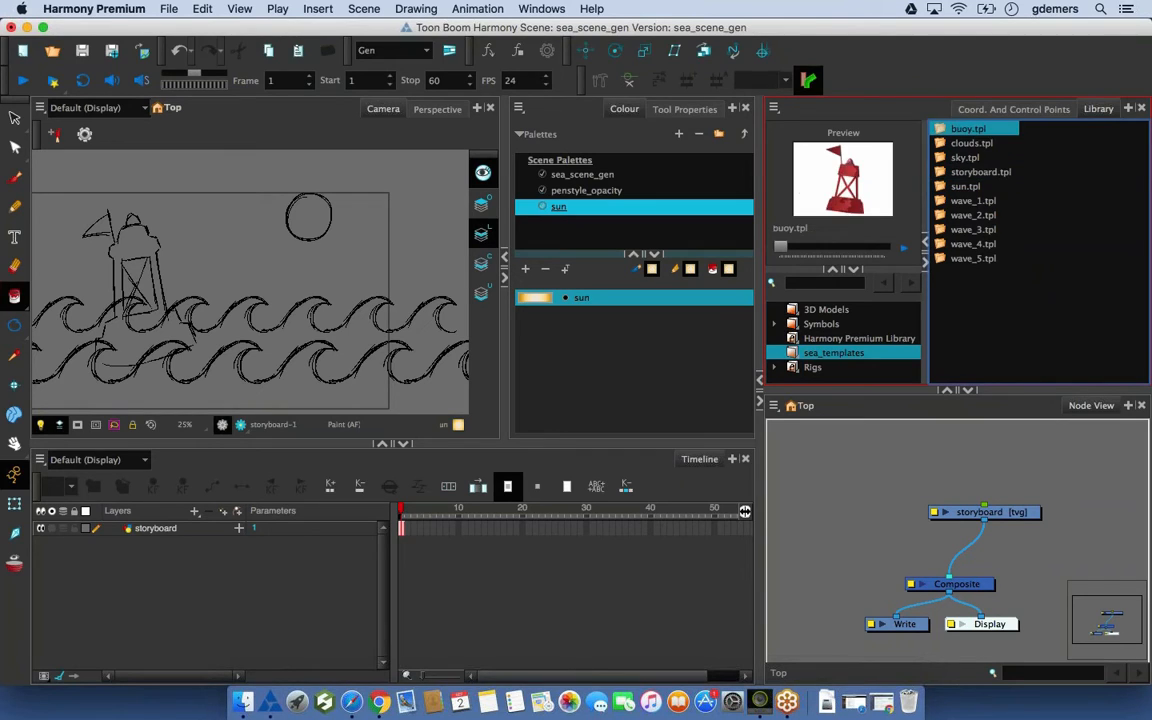
left_click(972, 145)
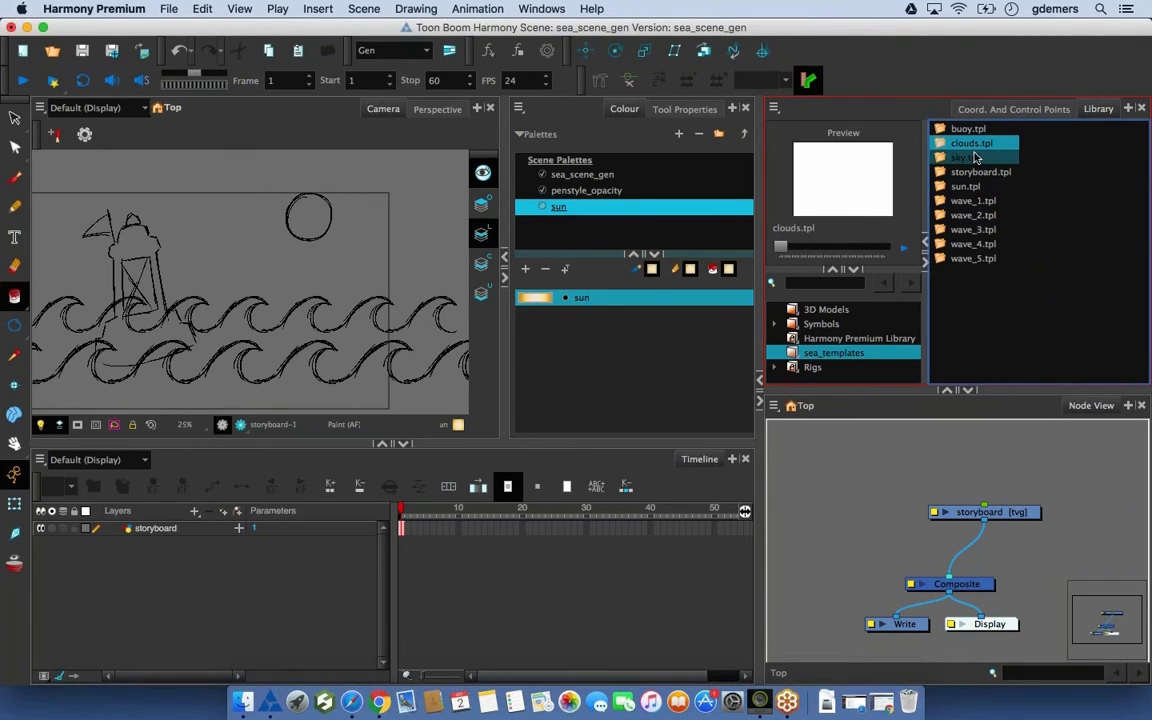
left_click(968, 131)
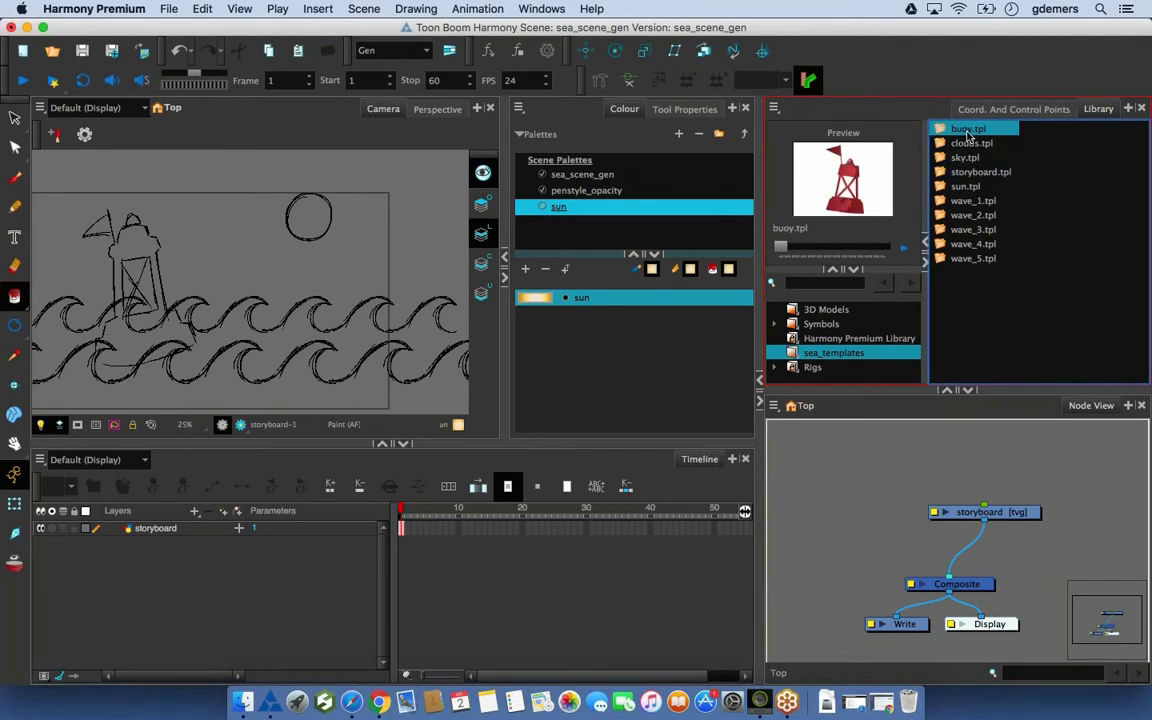
left_click_drag(980, 135, 282, 297)
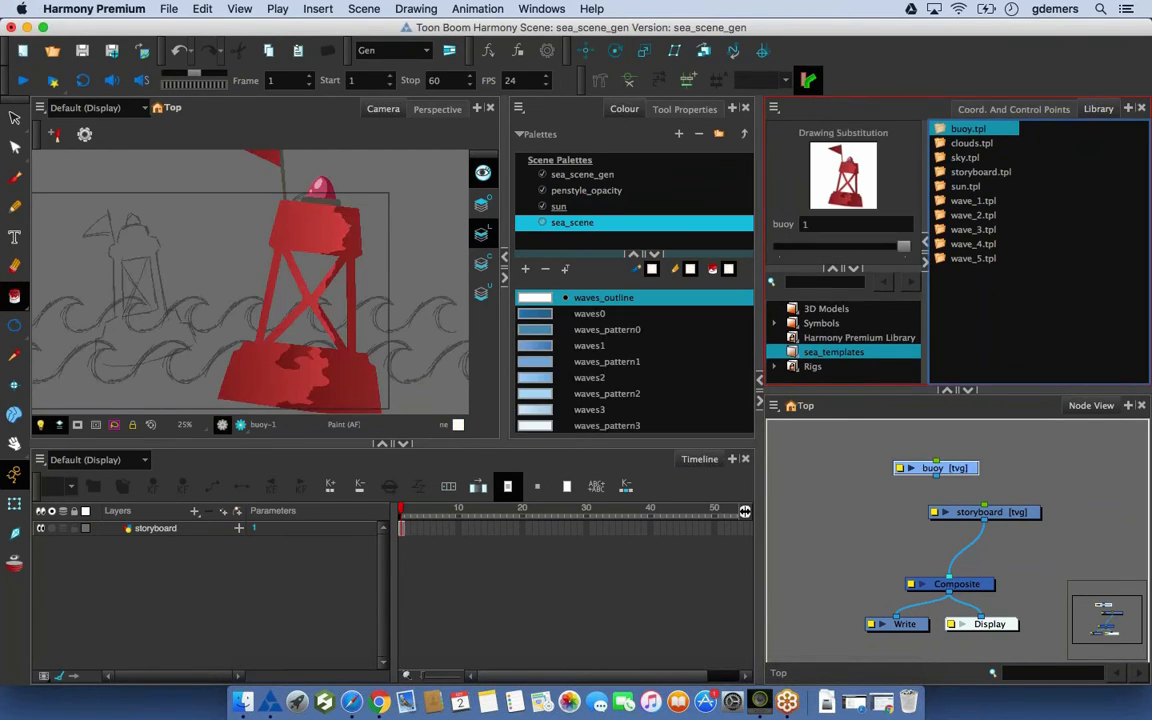
left_click_drag(943, 462, 927, 587)
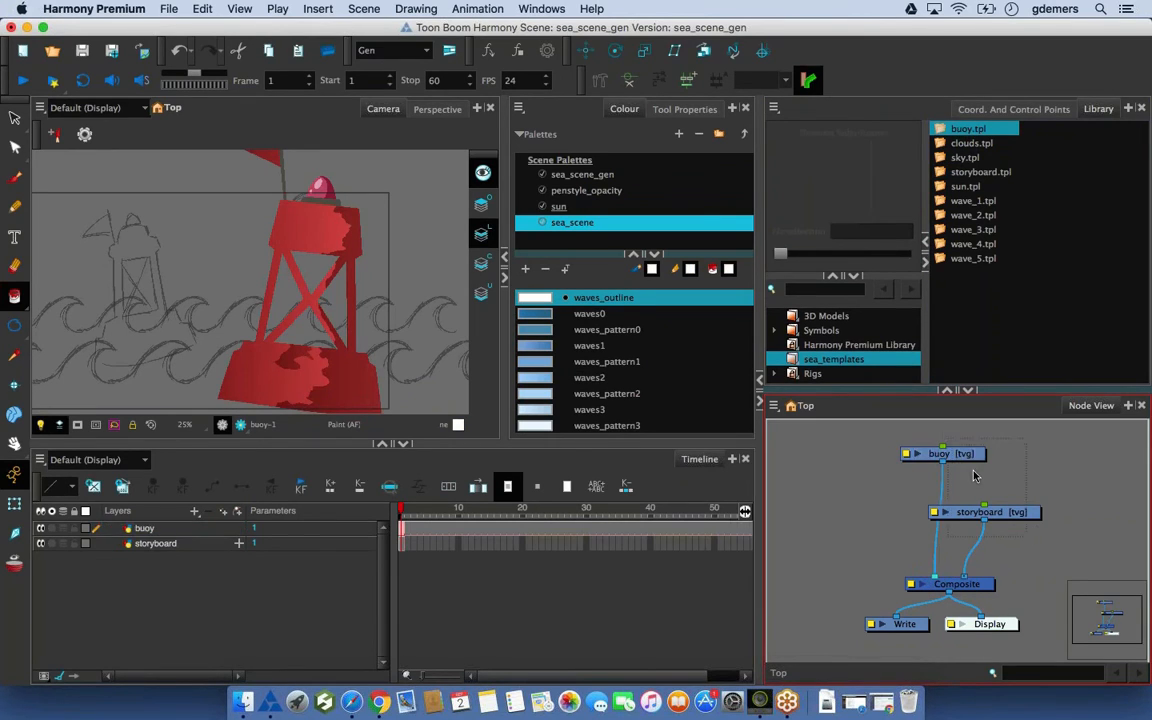
left_click_drag(969, 456, 1113, 504)
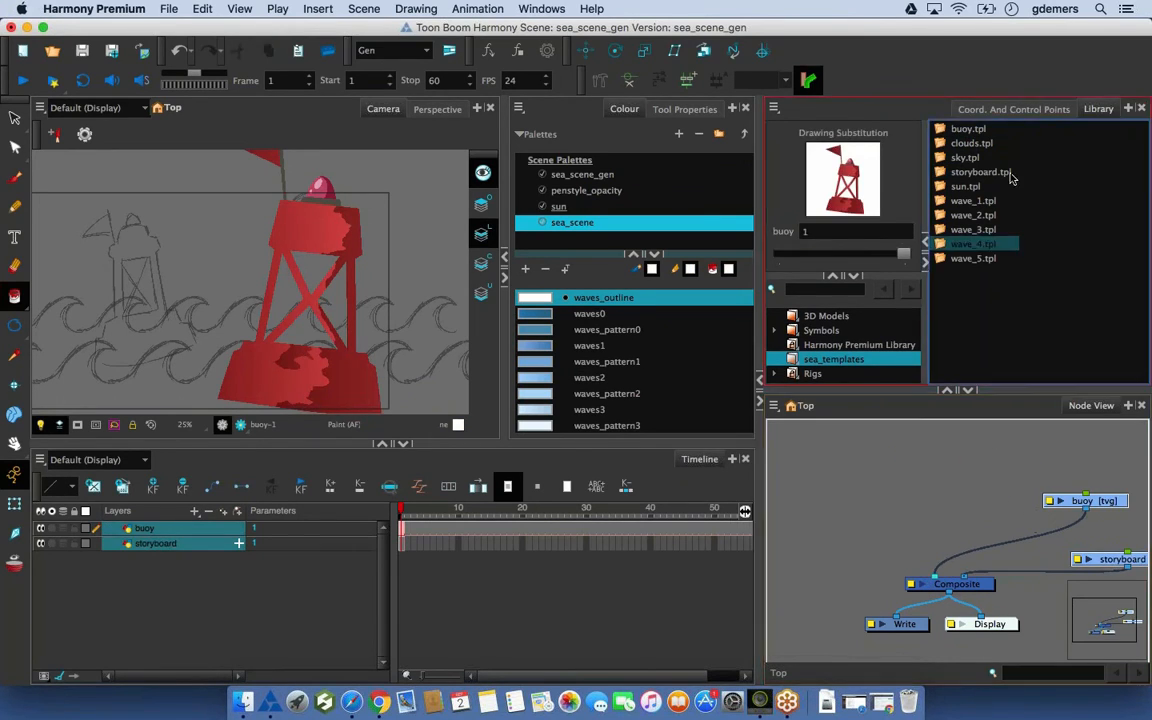
Add the sky and clouds templates to the scene and connect both nodes to the Composite, with clouds in front of sky
left_click(973, 145)
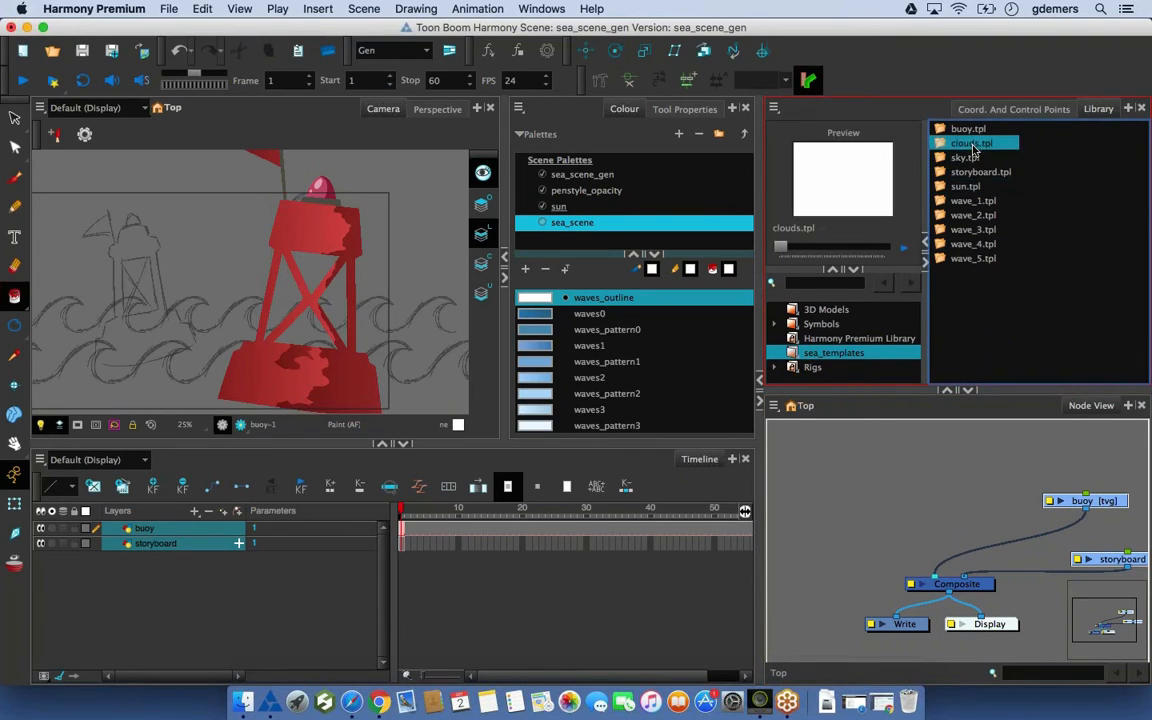
left_click(976, 157)
left_click_drag(985, 471, 927, 576)
left_click_drag(975, 143, 884, 452)
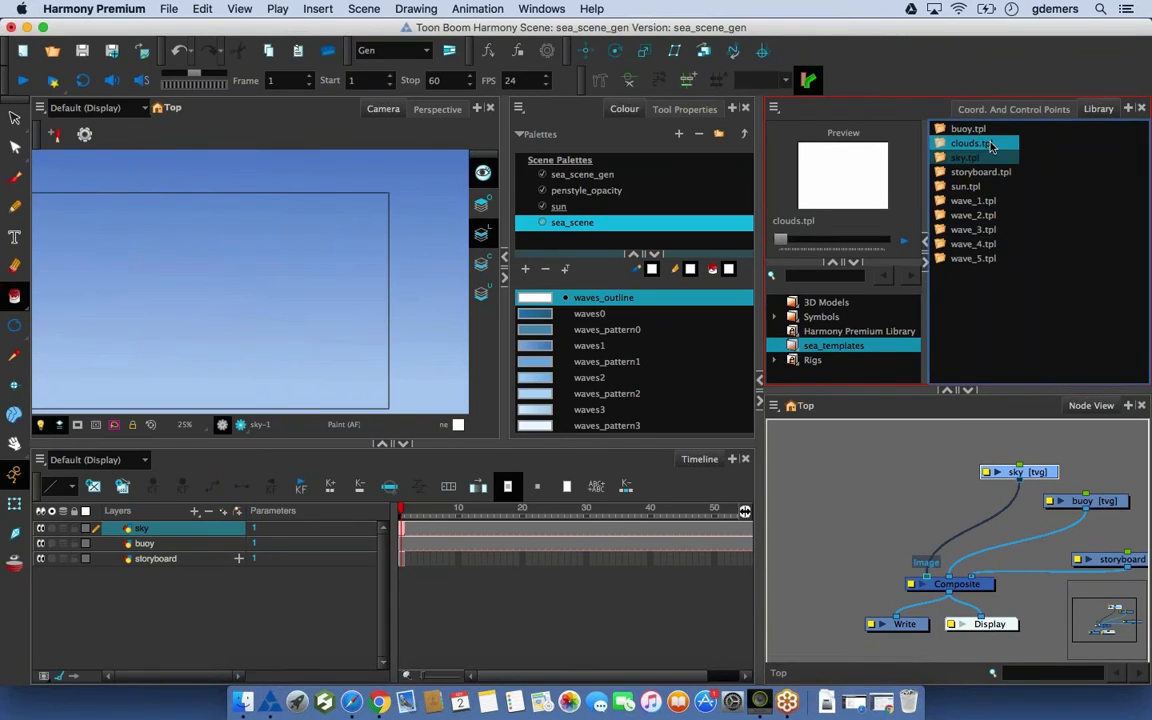
left_click_drag(893, 497, 893, 497)
left_click_drag(964, 508, 921, 580)
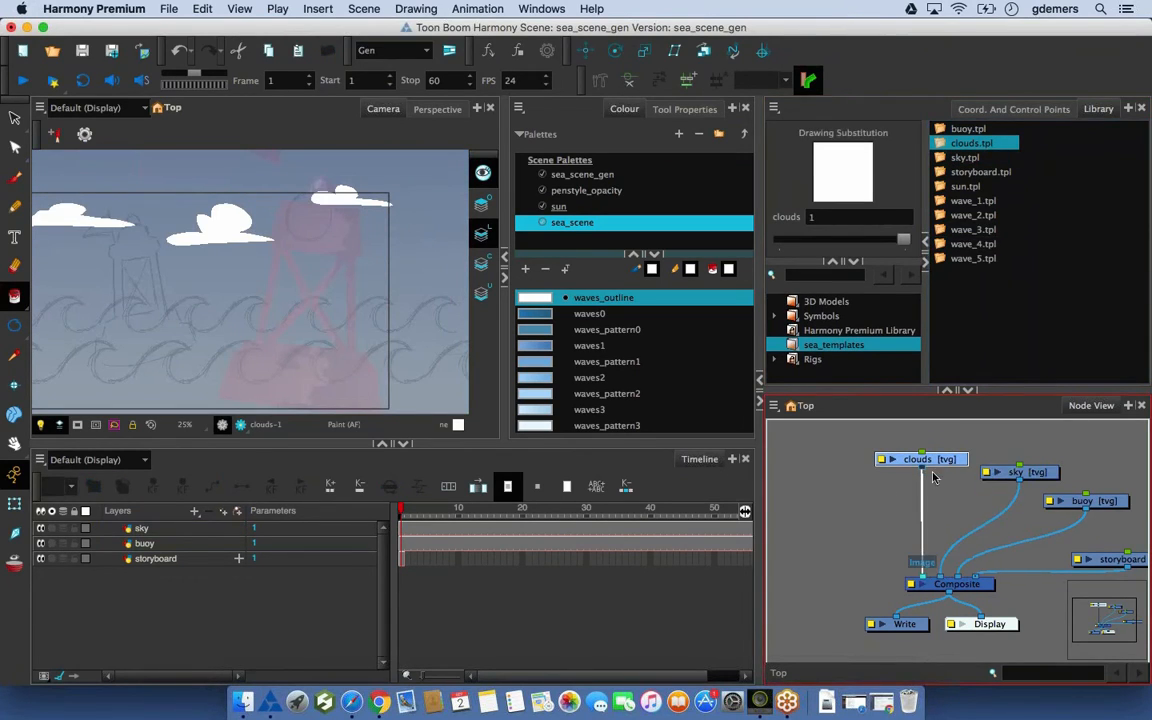
Bring the wave_1 to wave_5 templates into the Node View together and arrange their nodes in numerical order
left_click_drag(1008, 296, 968, 202)
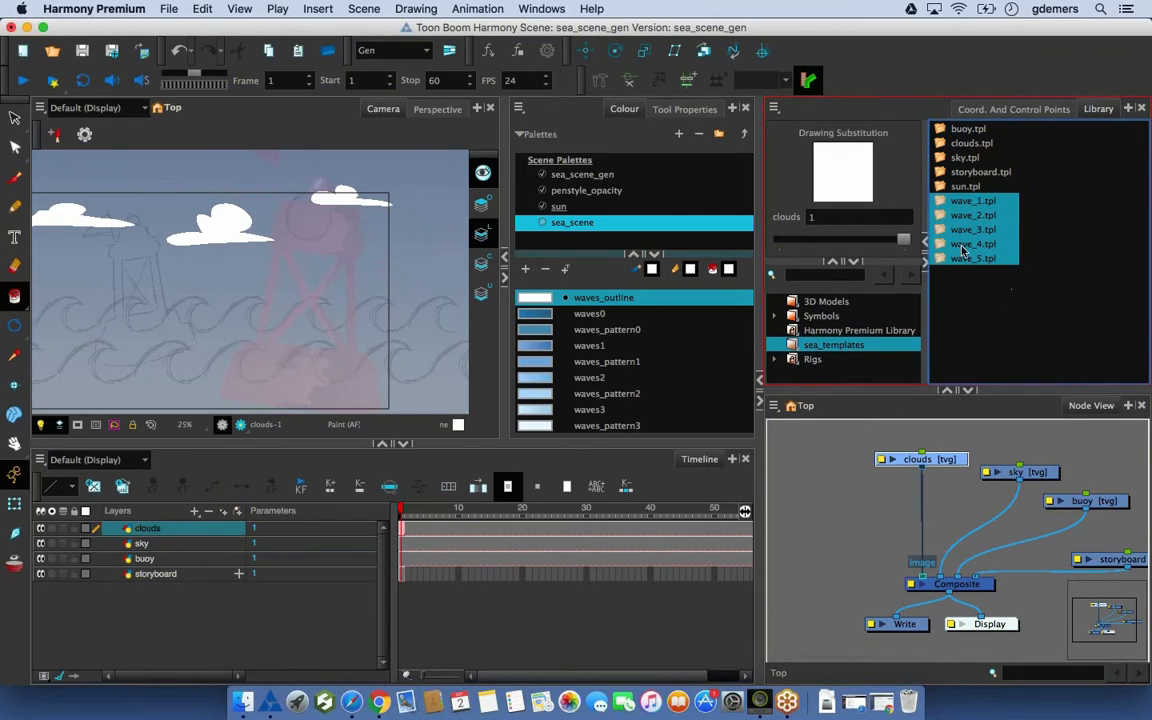
left_click_drag(821, 514, 858, 516)
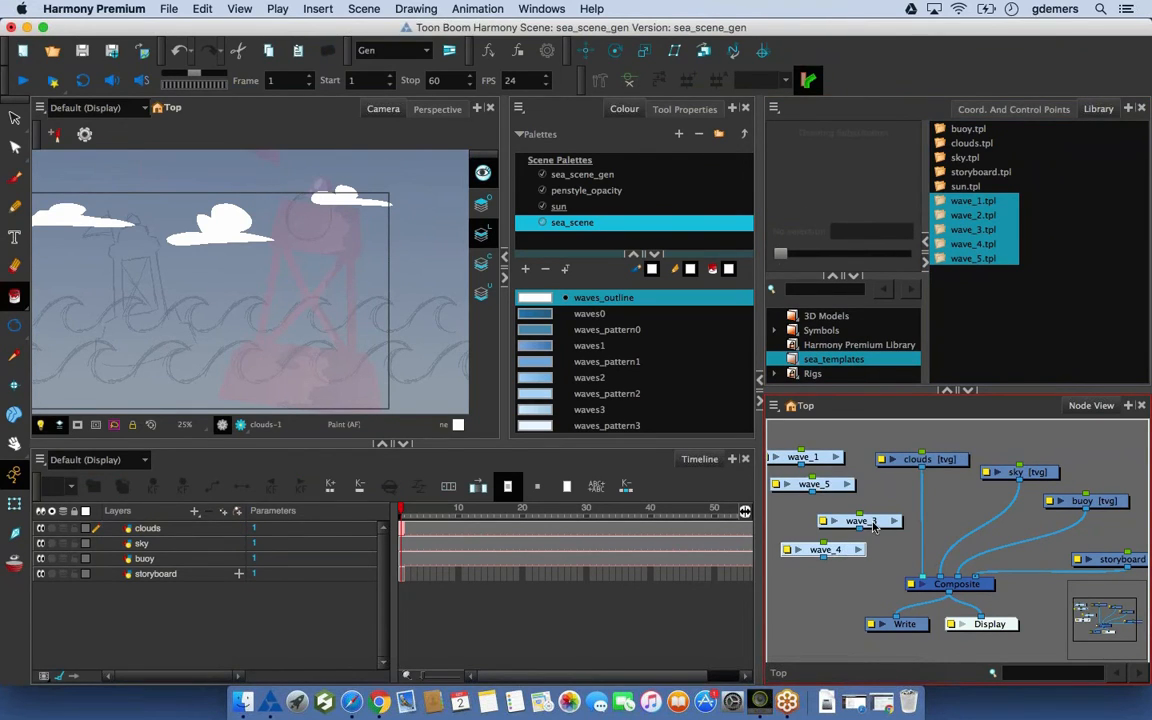
left_click_drag(829, 474, 909, 481)
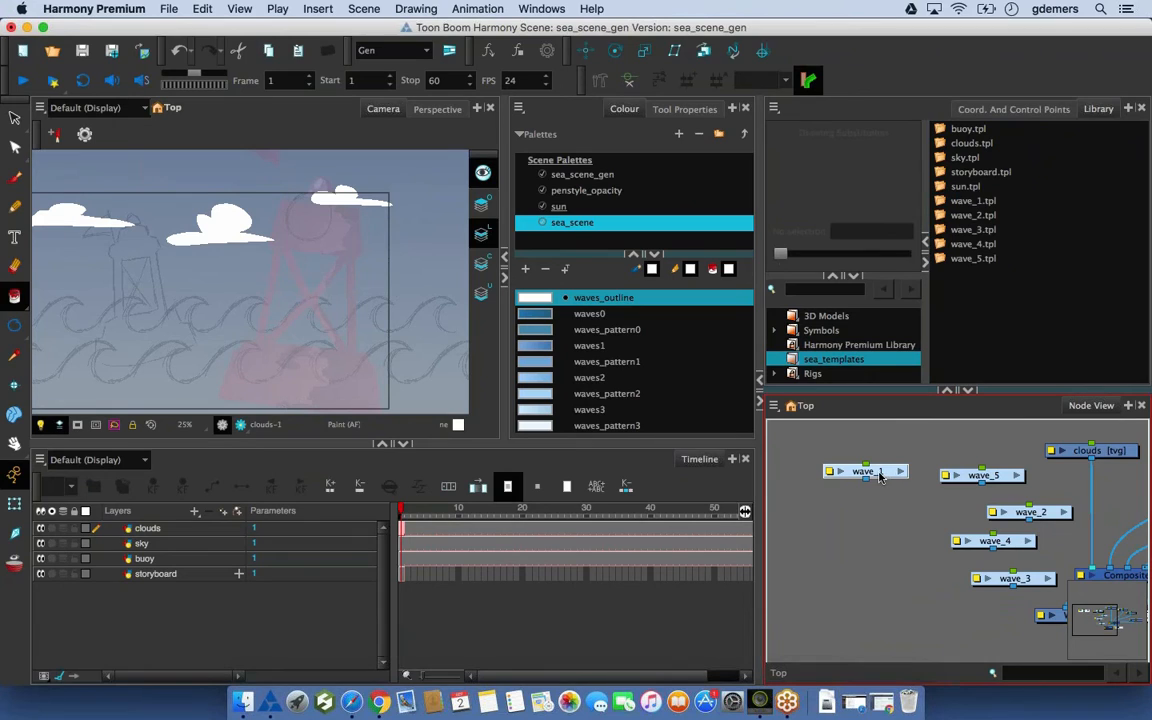
left_click_drag(884, 478, 847, 486)
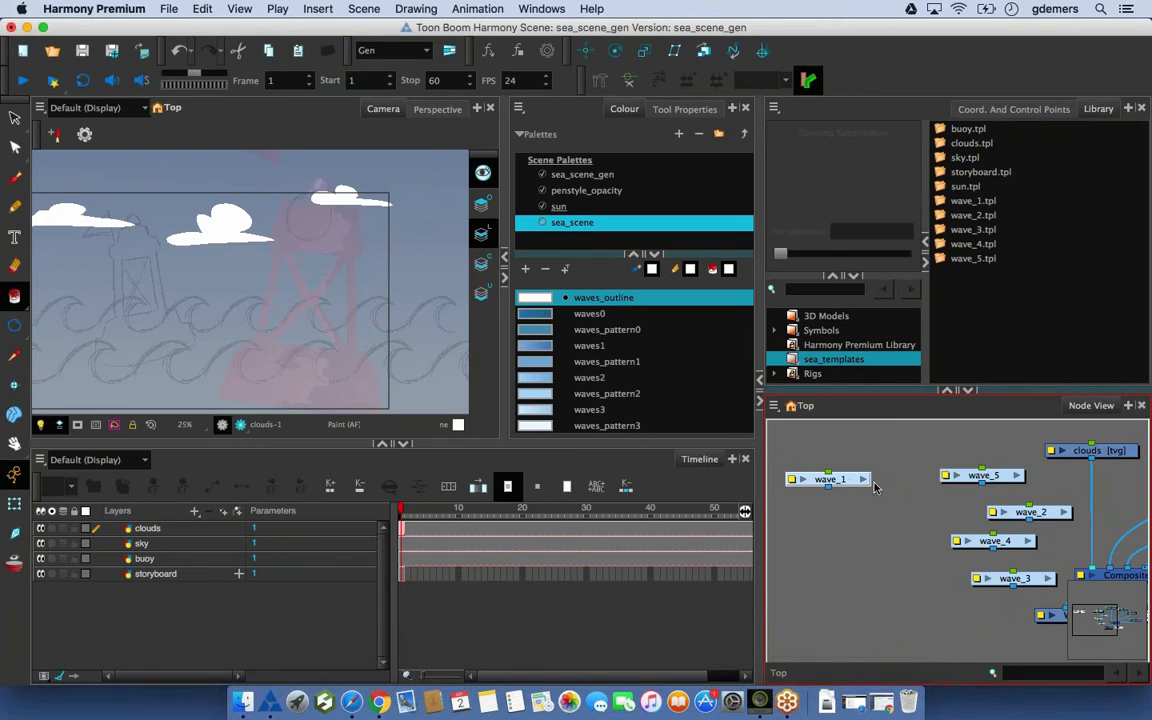
left_click_drag(1031, 517, 812, 518)
left_click_drag(906, 474, 850, 467)
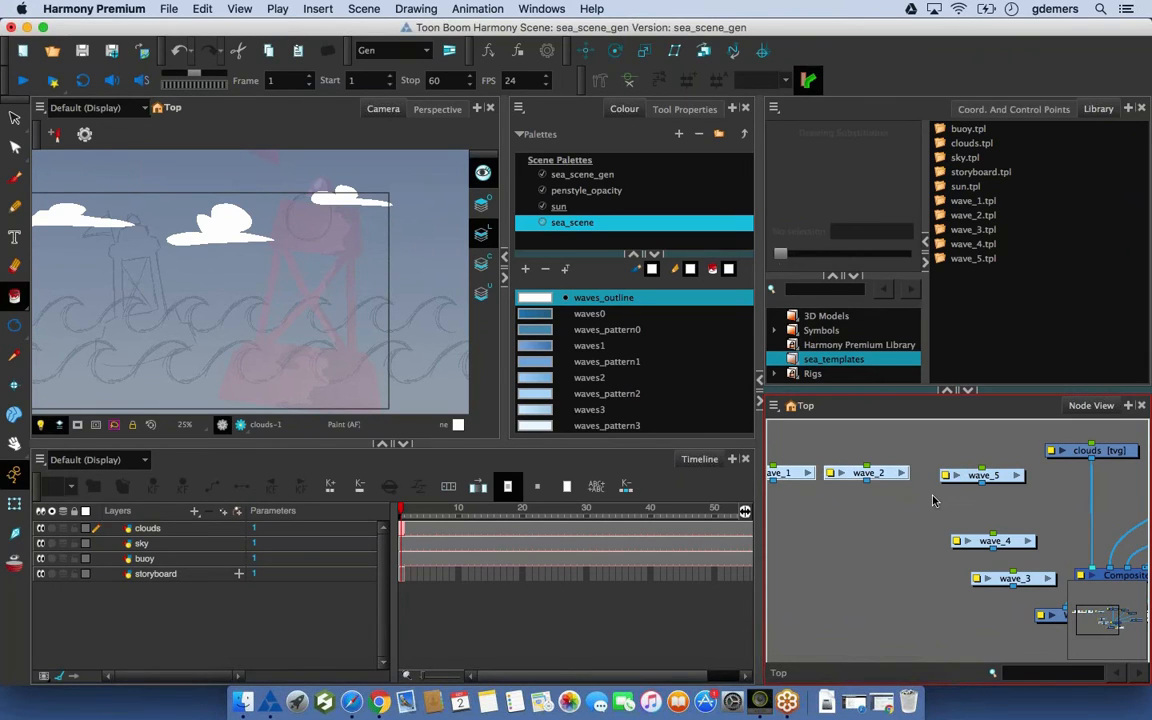
left_click_drag(1022, 578, 936, 505)
left_click_drag(999, 481, 1106, 538)
left_click_drag(940, 510, 913, 551)
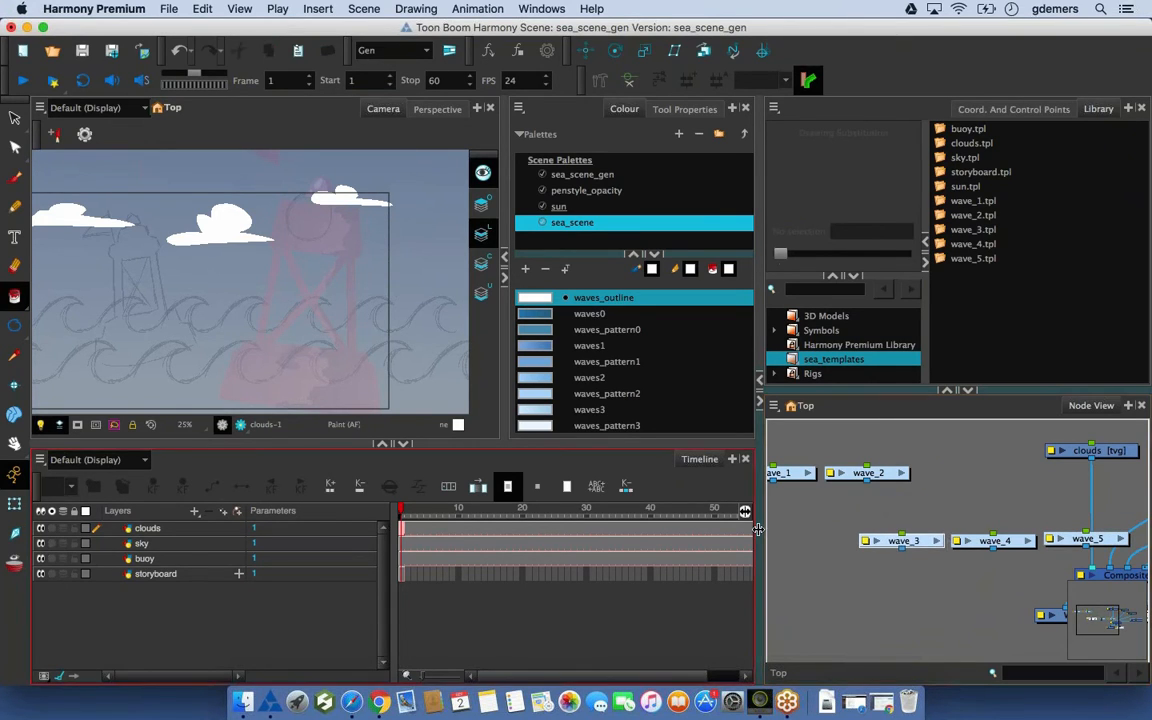
Enlarge the Node View and line up the five wave nodes in one row beside the clouds node
left_click_drag(759, 470, 638, 470)
left_click_drag(944, 391, 944, 265)
left_click_drag(839, 365, 1078, 391)
scroll(960, 395, "down", 2)
key("1")
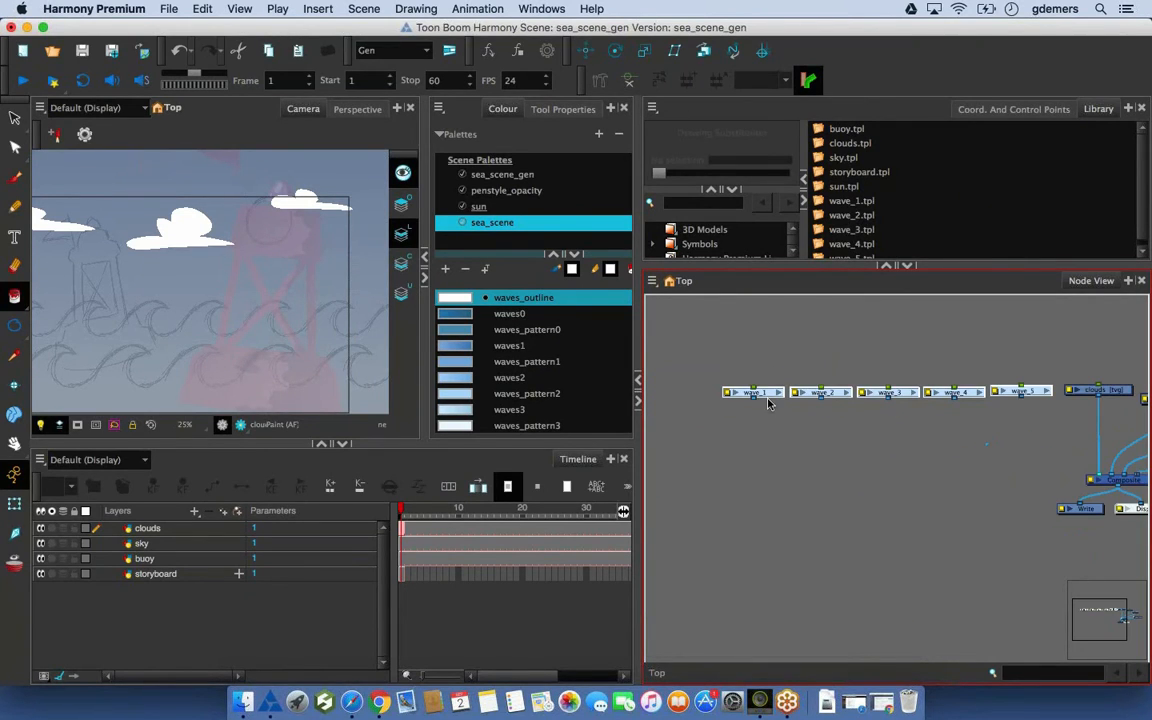
Connect the wave_1 to wave_5 nodes to the Composite in numerical order, in front of the clouds
left_click_drag(1017, 481, 1094, 477)
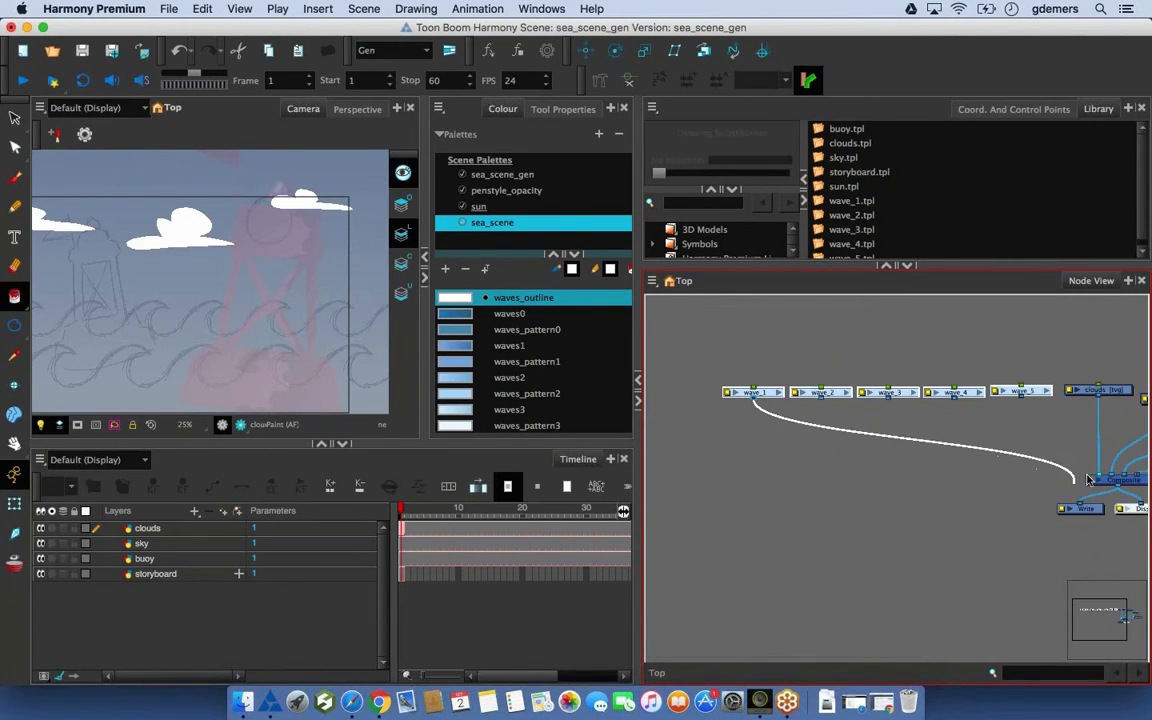
left_click_drag(822, 392, 822, 398)
left_click(836, 417)
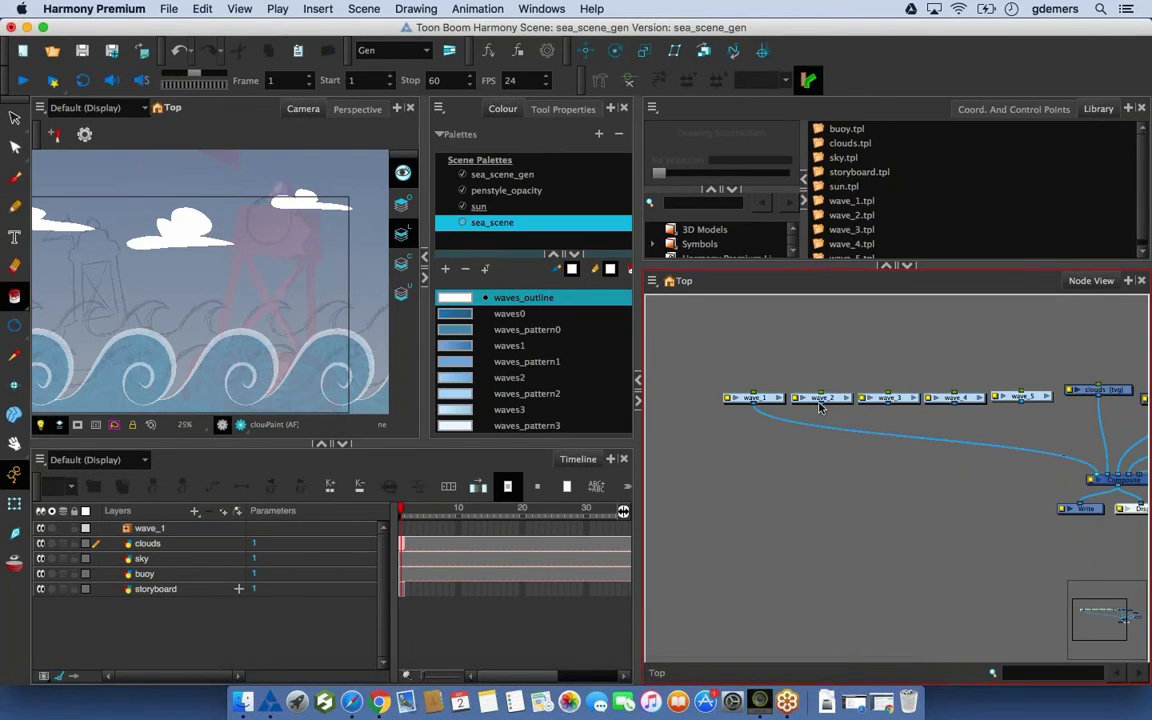
left_click_drag(822, 404, 1102, 468)
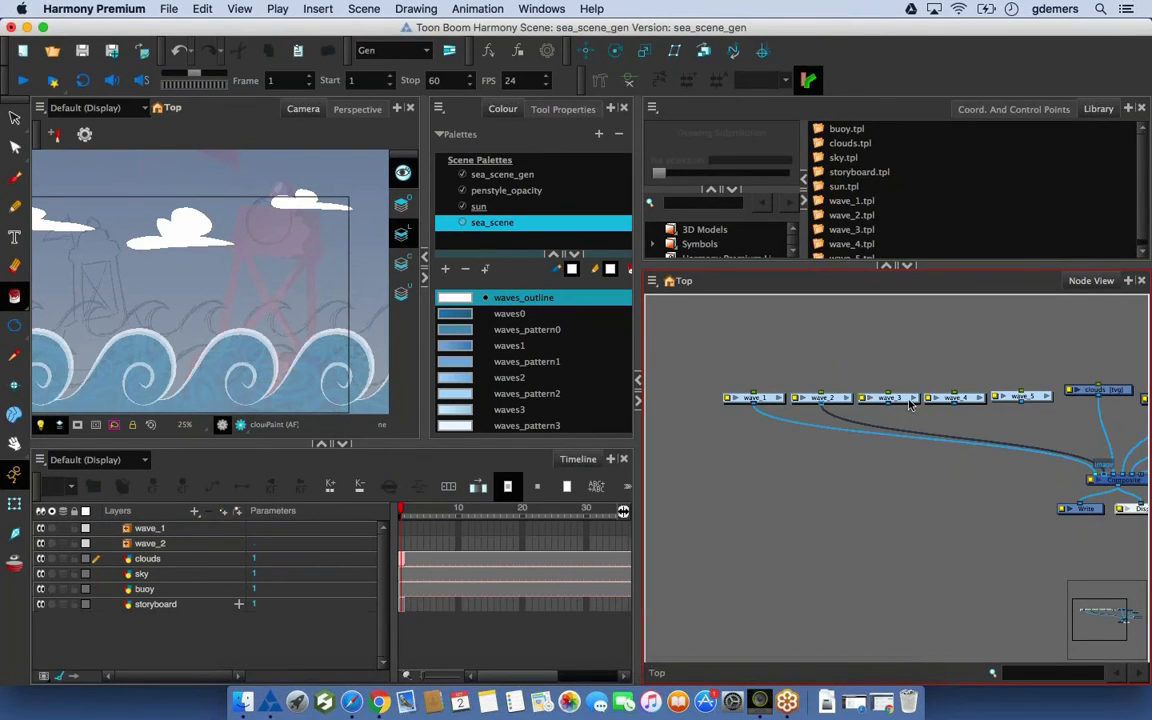
left_click_drag(890, 404, 1102, 470)
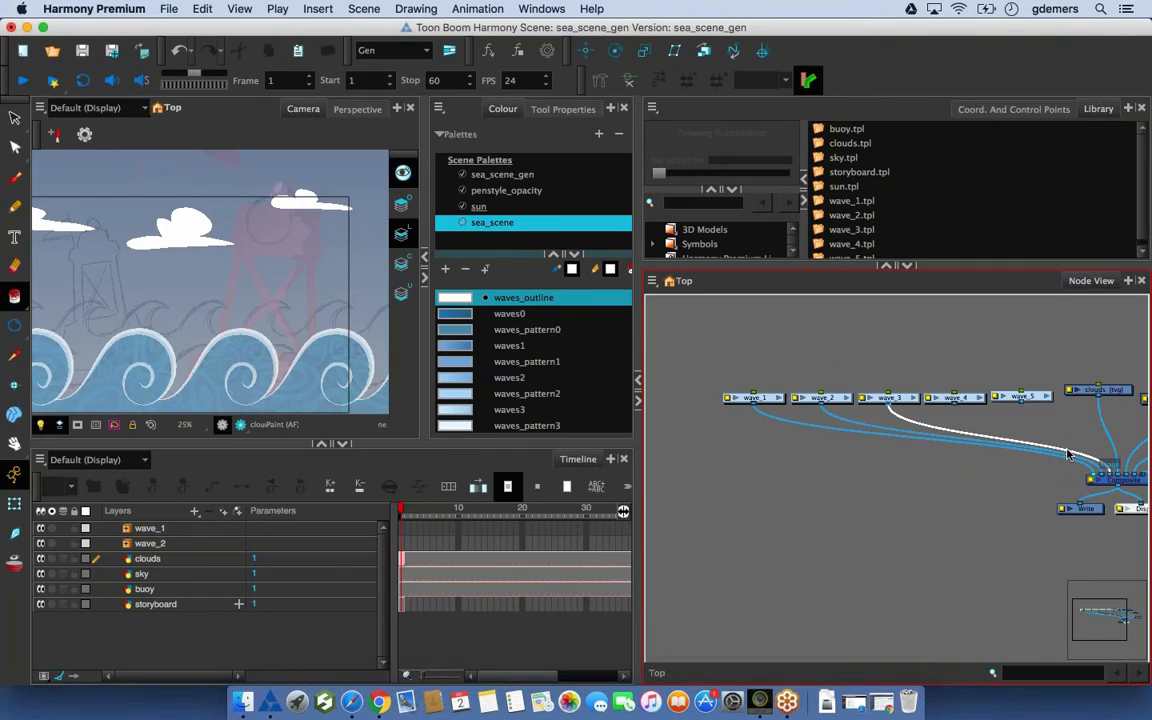
left_click_drag(955, 404, 1100, 470)
left_click_drag(1024, 401, 1102, 472)
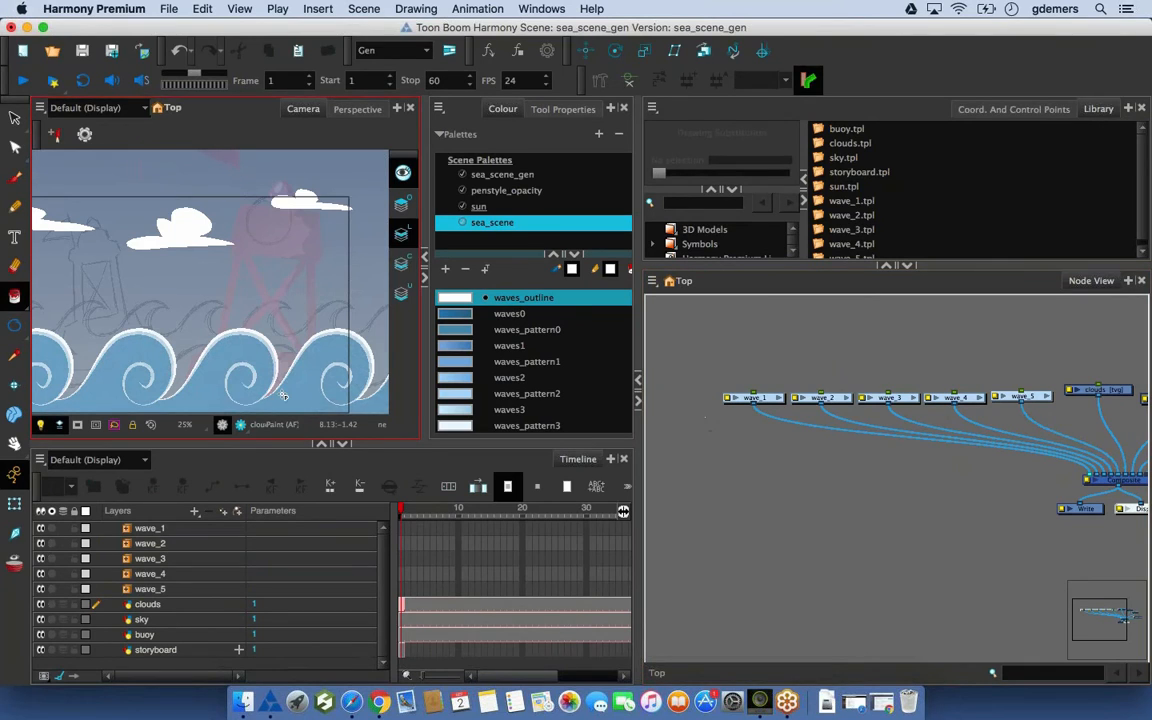
Collapse the Colour view to widen the Camera view and examine the stacked waves by selecting wave_1 and wave_2 in turn
scroll(283, 396, "down", 3)
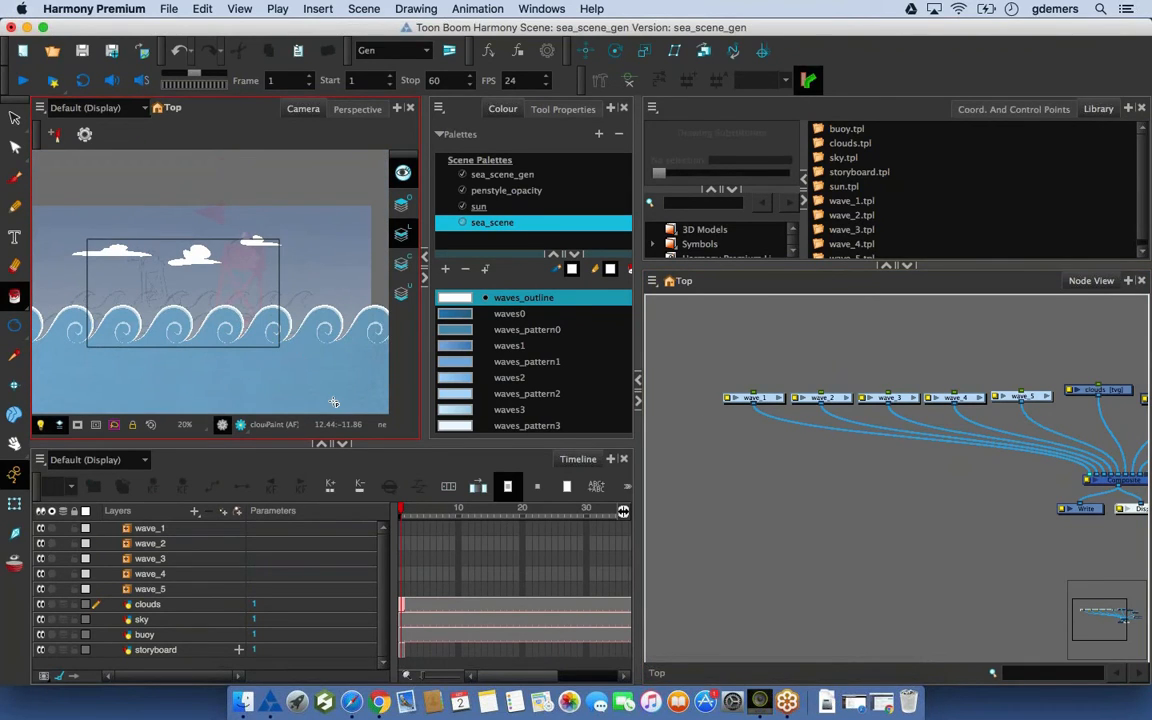
scroll(334, 402, "down", 2)
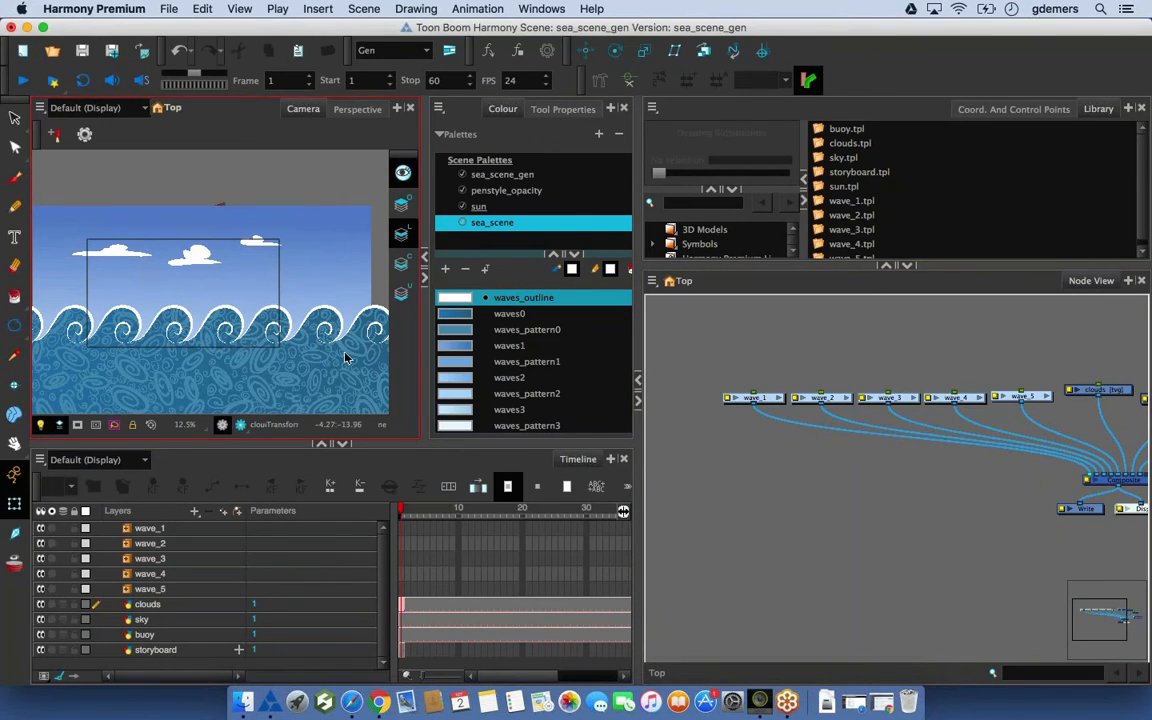
left_click(424, 278)
scroll(525, 340, "up", 4)
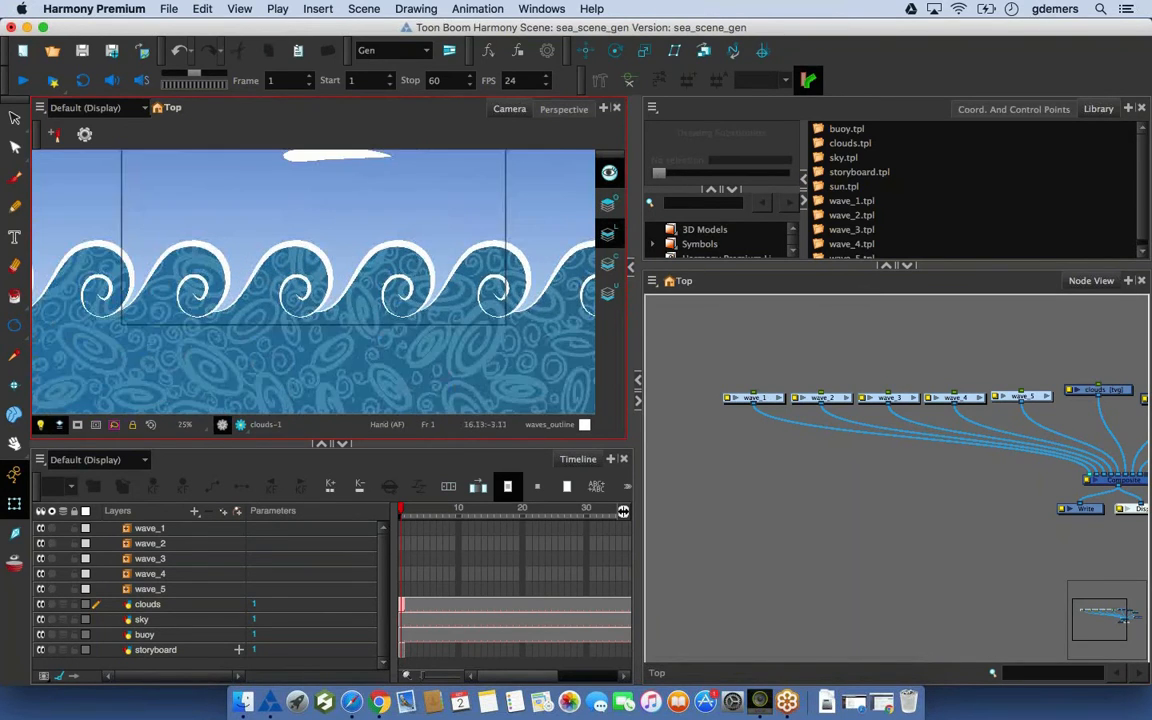
scroll(411, 262, "up", 2)
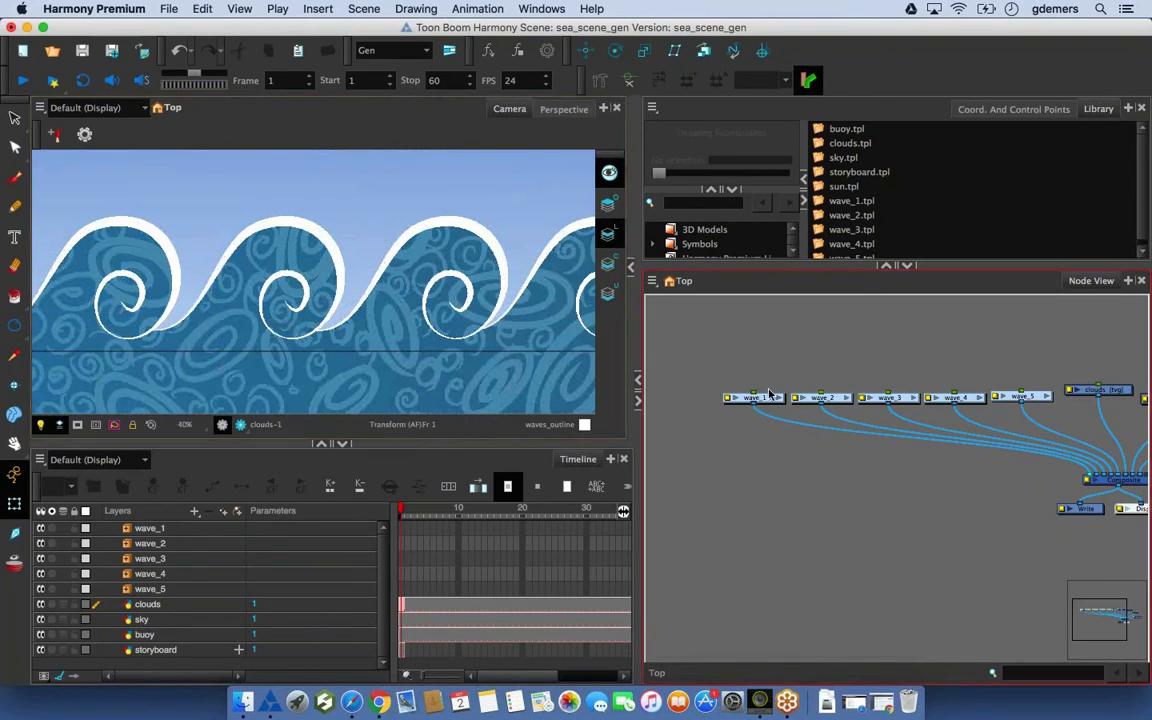
left_click(752, 399)
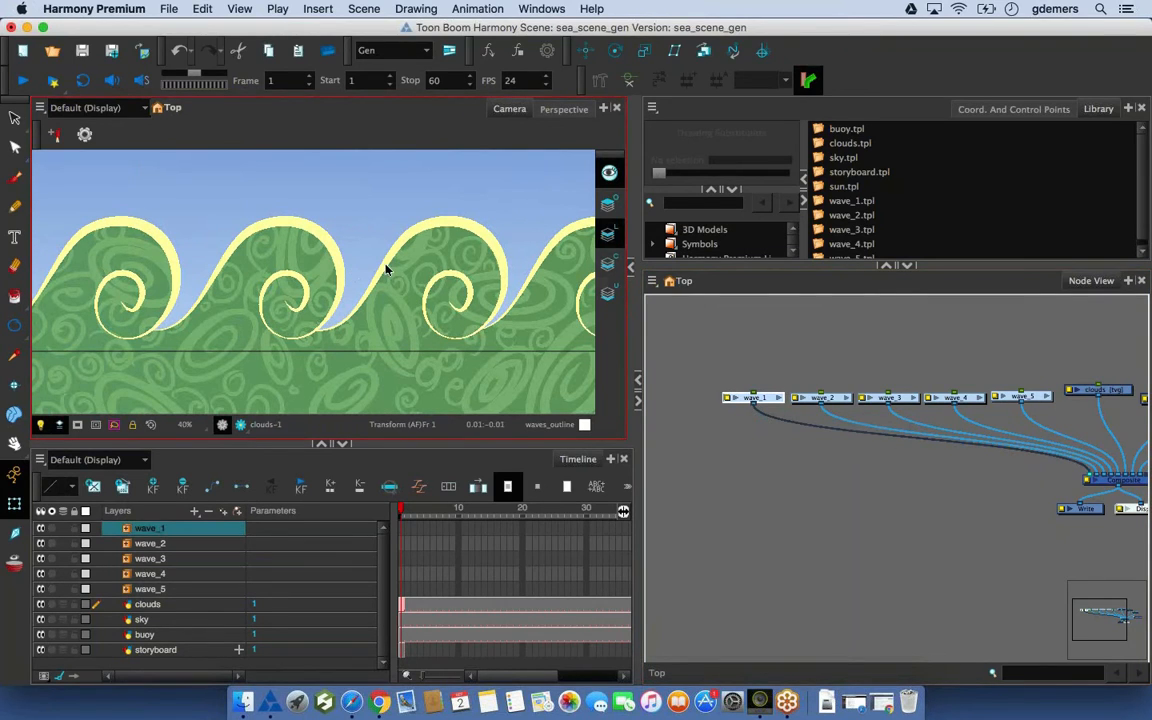
left_click(821, 398)
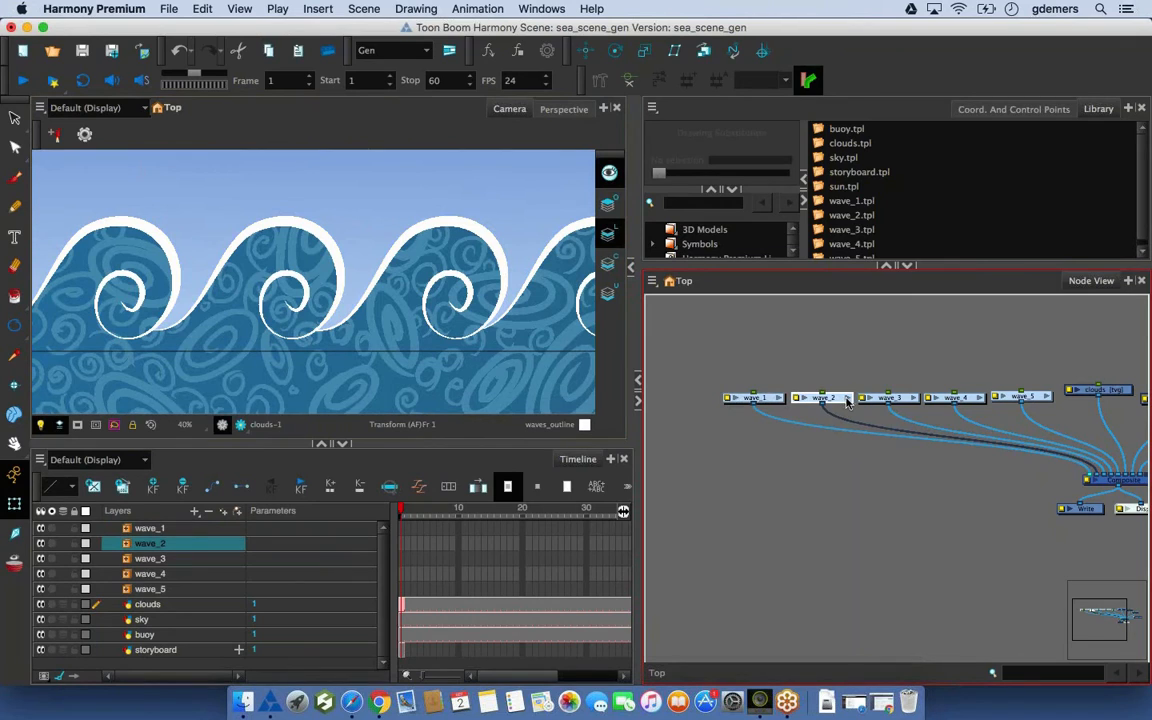
left_click(753, 398)
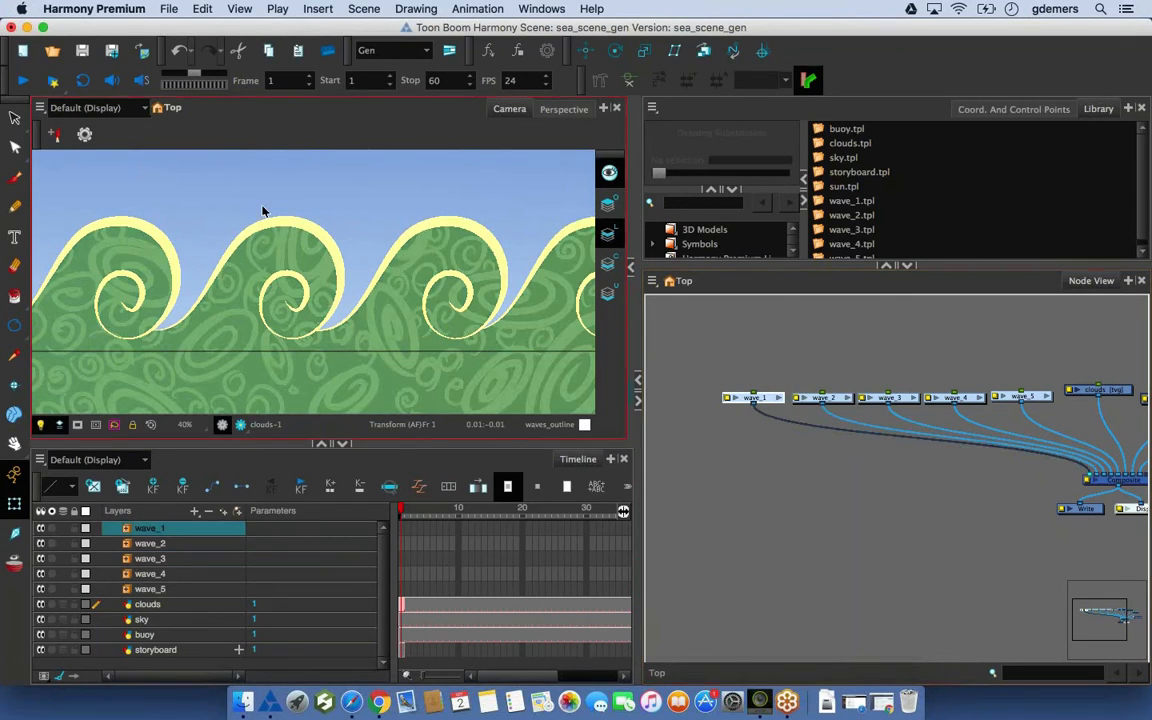
Move the buoy node beside wave_5 and the clouds and sky nodes away, and reorder the buoy's Composite connection in front of the clouds
left_click_drag(1145, 412, 895, 422)
key("2")
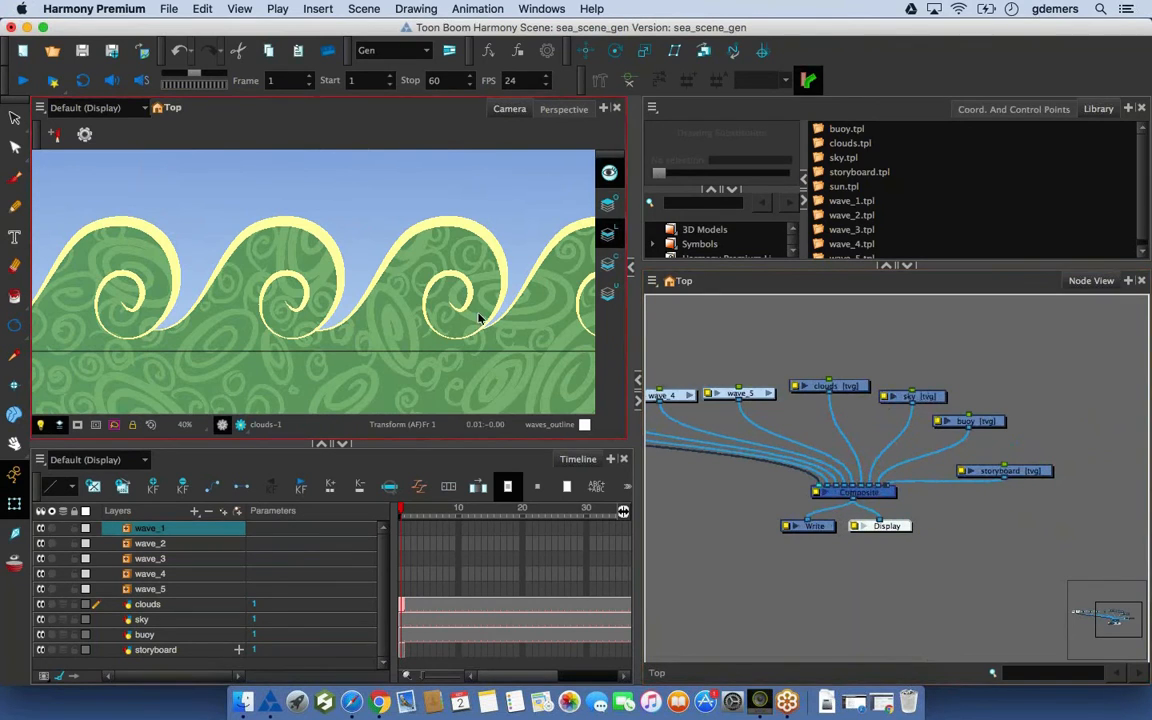
key("1")
key("1")
key("1")
left_click_drag(871, 345, 832, 377)
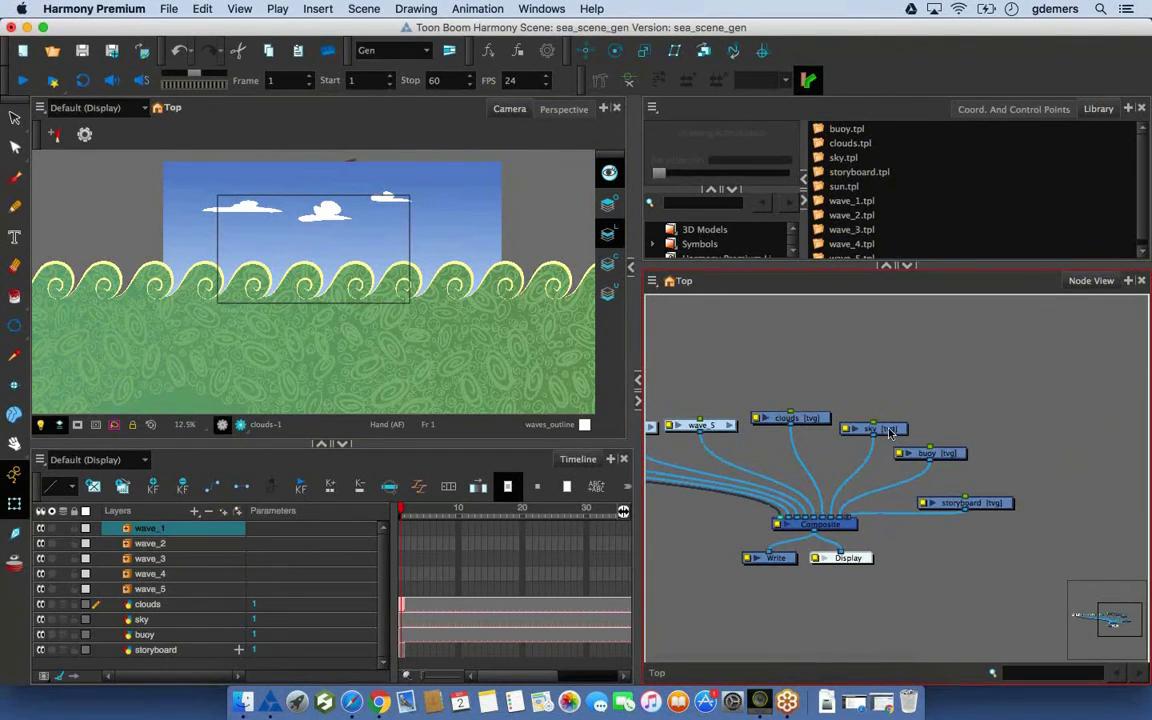
left_click(950, 439)
left_click_drag(938, 454, 1008, 437)
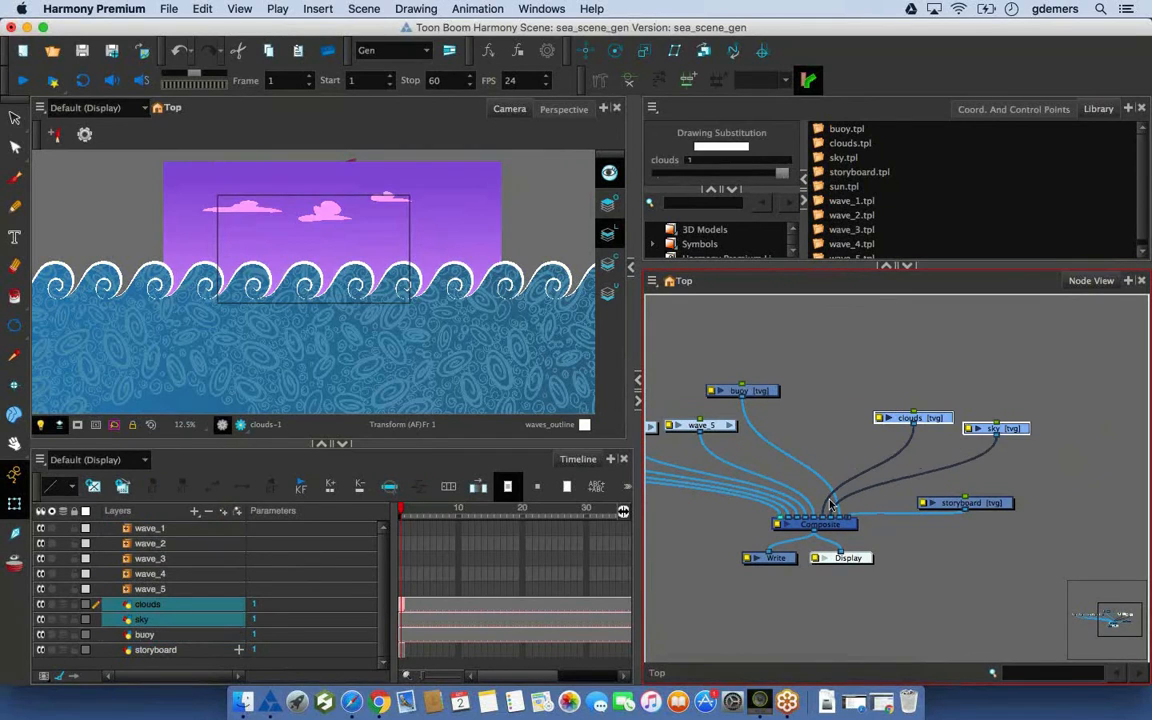
left_click_drag(836, 517, 820, 517)
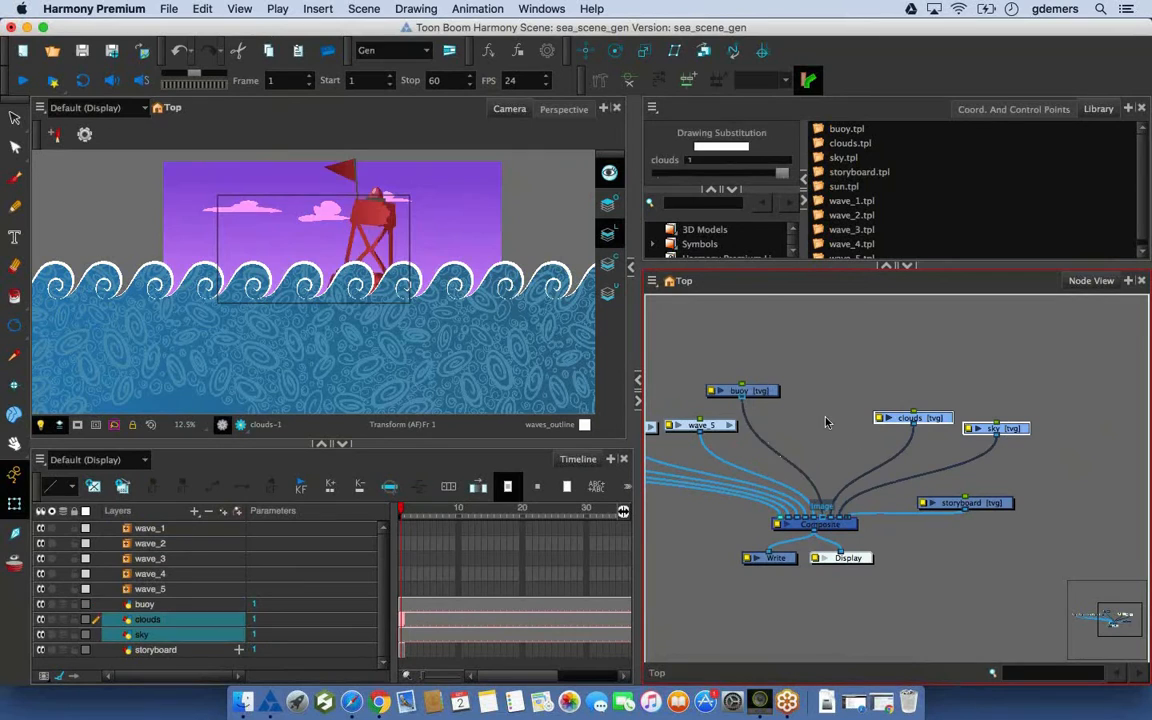
Place the buoy node beside wave_5 and import sun.tpl, connecting it to the Composite between the clouds and the sky
left_click(826, 422)
left_click_drag(762, 391, 859, 385)
left_click(796, 389)
left_click(840, 188)
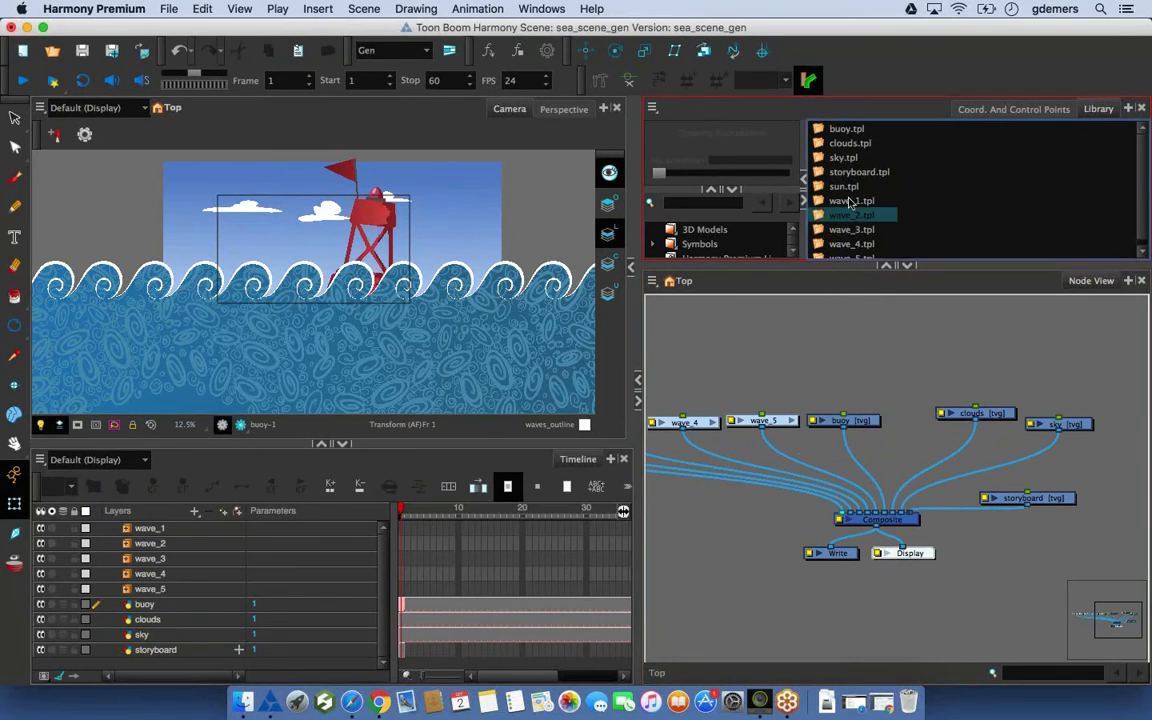
left_click_drag(840, 190, 896, 513)
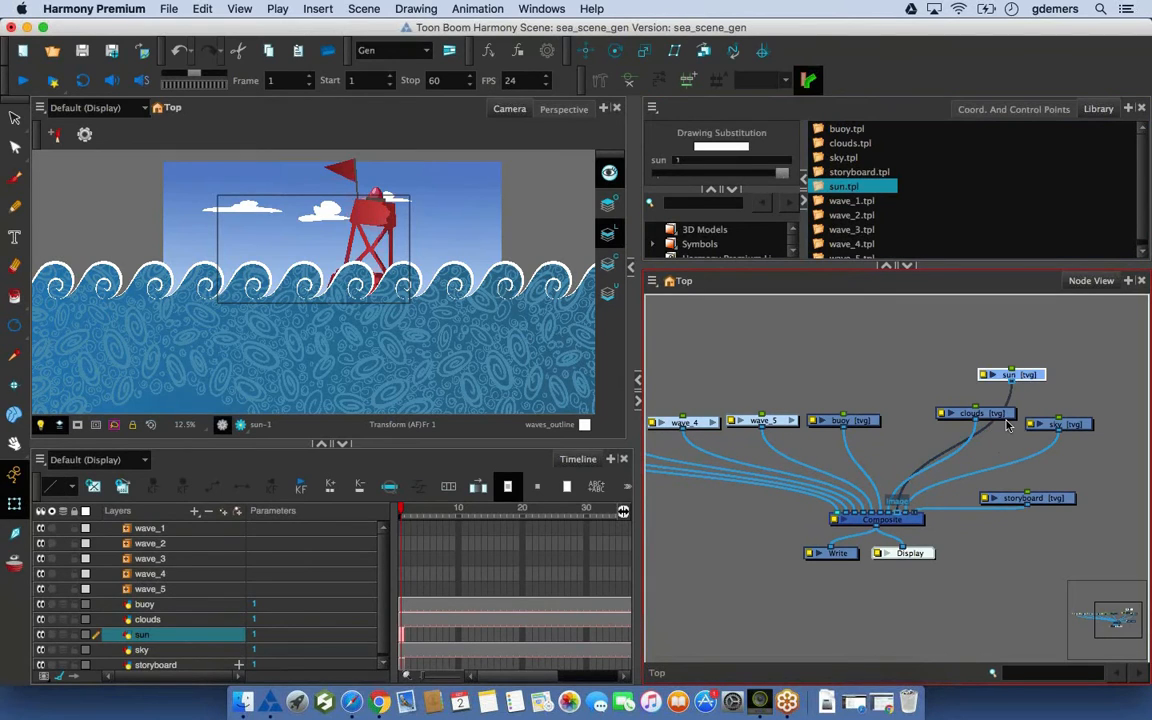
Line up the clouds, sun and sky nodes in one row beside the buoy node
left_click_drag(1006, 417, 962, 395)
left_click_drag(1038, 373, 1040, 388)
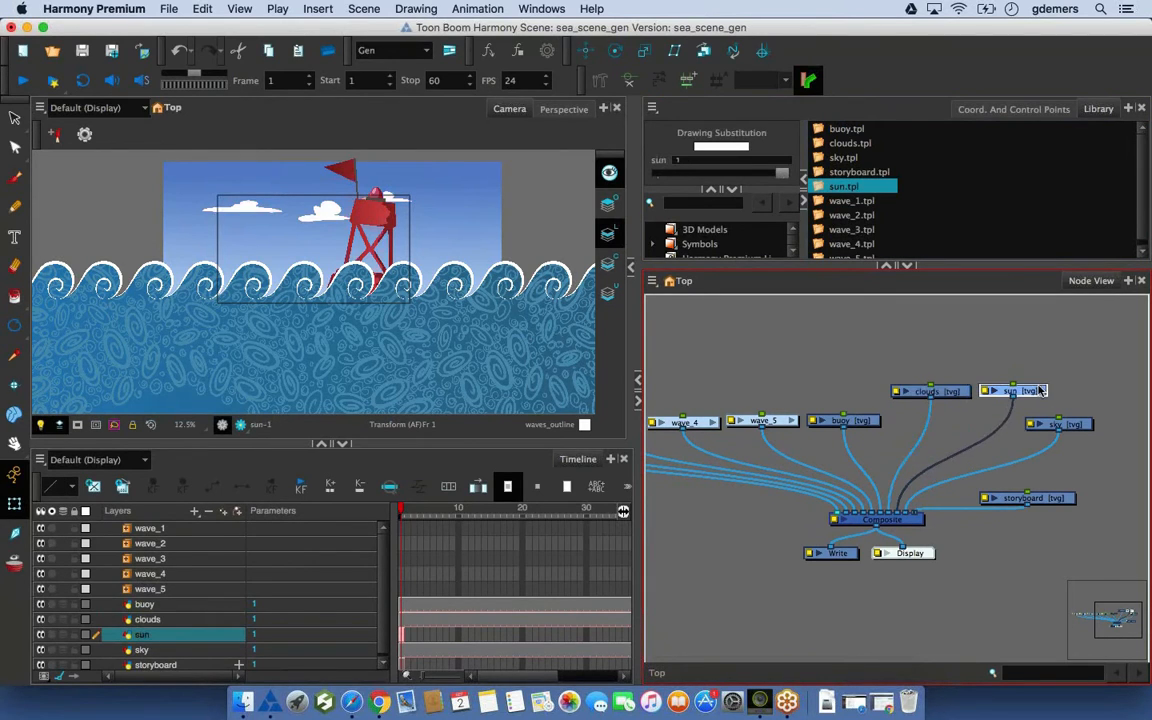
left_click_drag(1077, 428, 1108, 394)
left_click_drag(1077, 354, 948, 424)
left_click(950, 355)
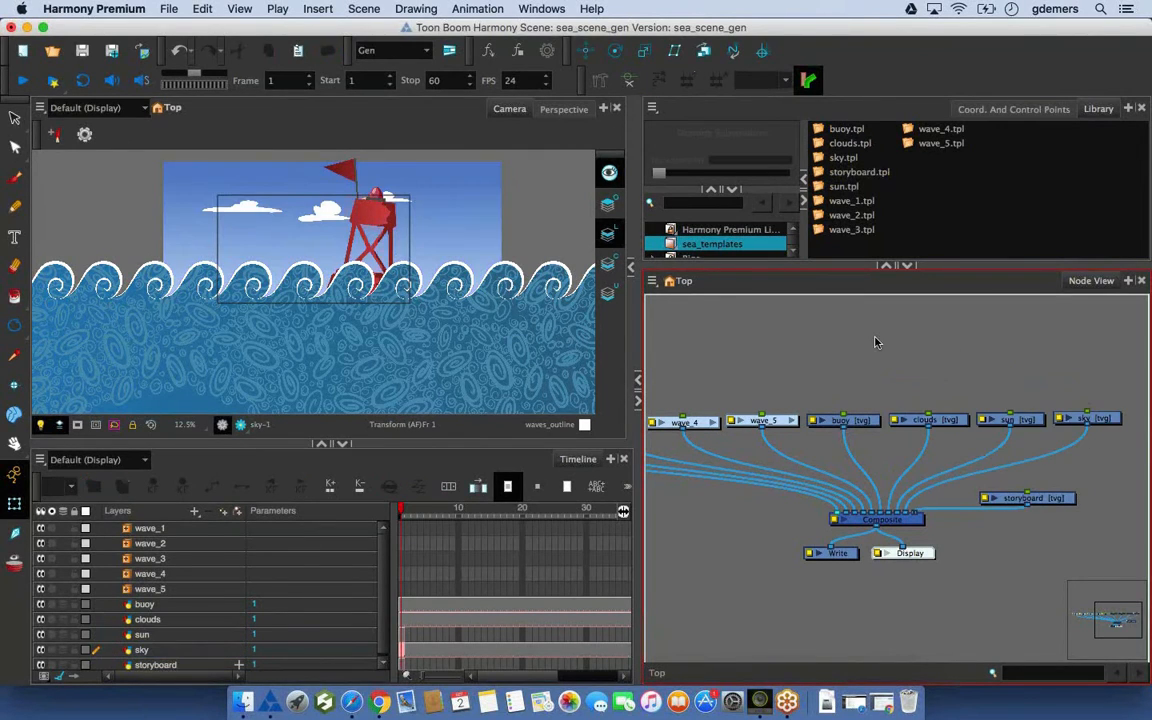
Examine the layer order of the scene by selecting the sun and sky nodes and reviewing the wave nodes
scroll(1000, 390, "down", 2)
left_click(1024, 398)
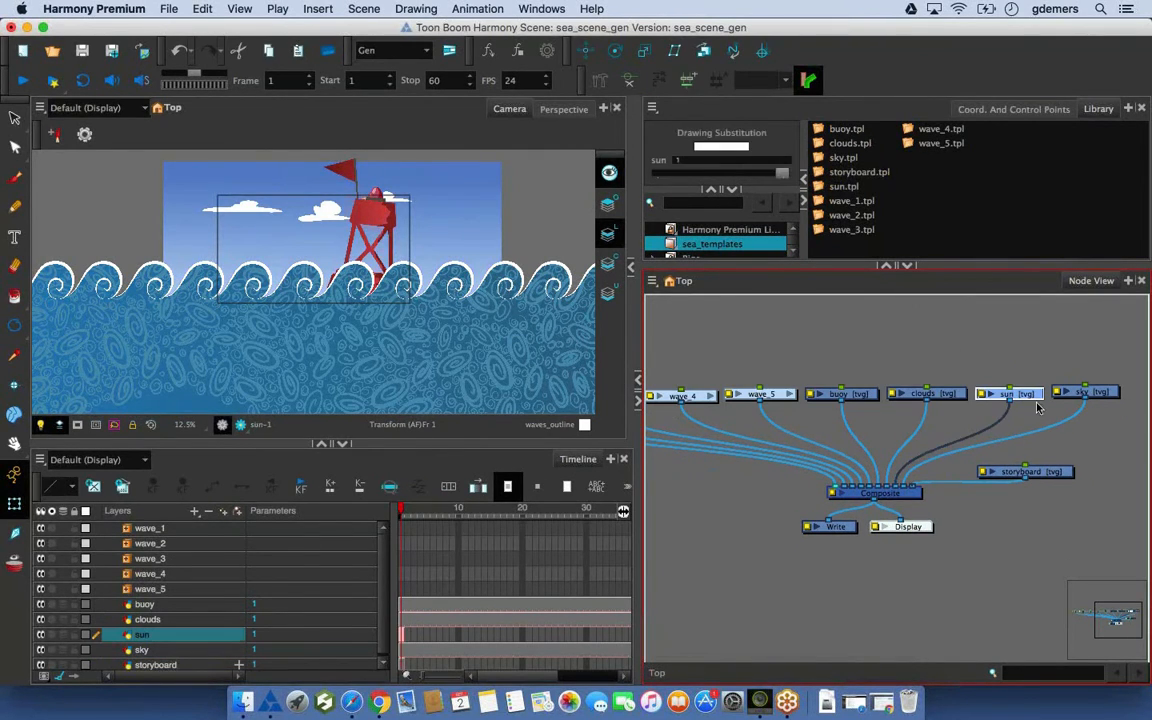
left_click(1093, 395)
left_click(1025, 393)
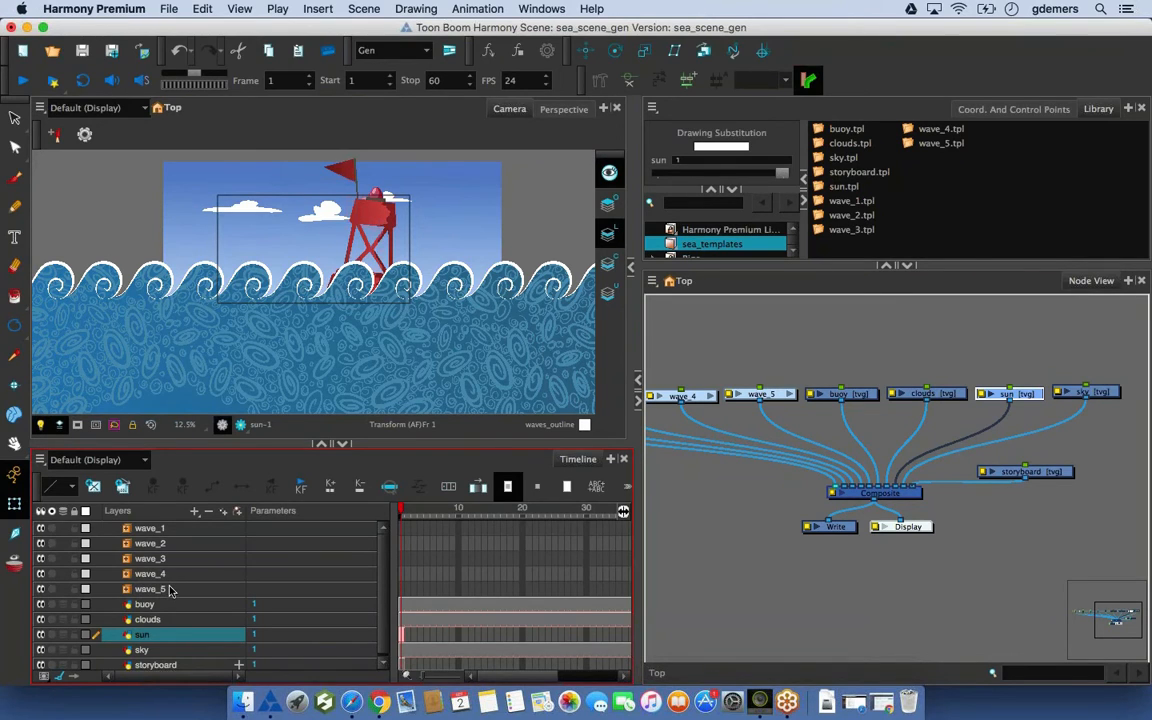
left_click(666, 372)
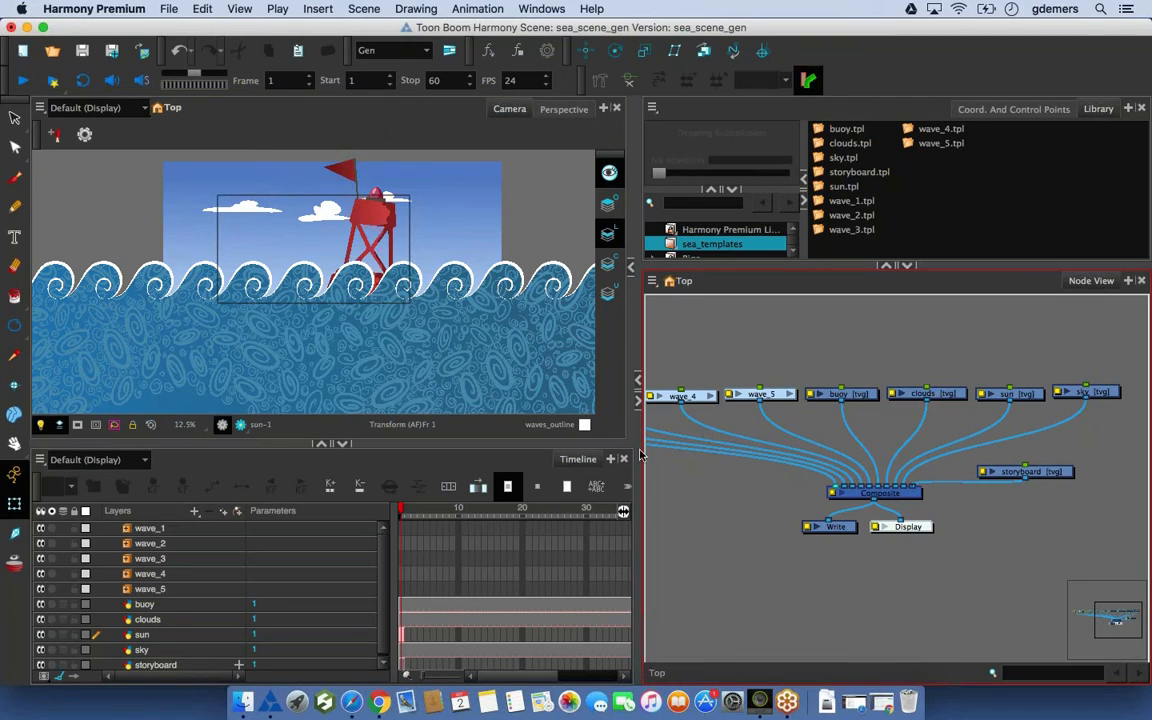
scroll(896, 478, "left", 3)
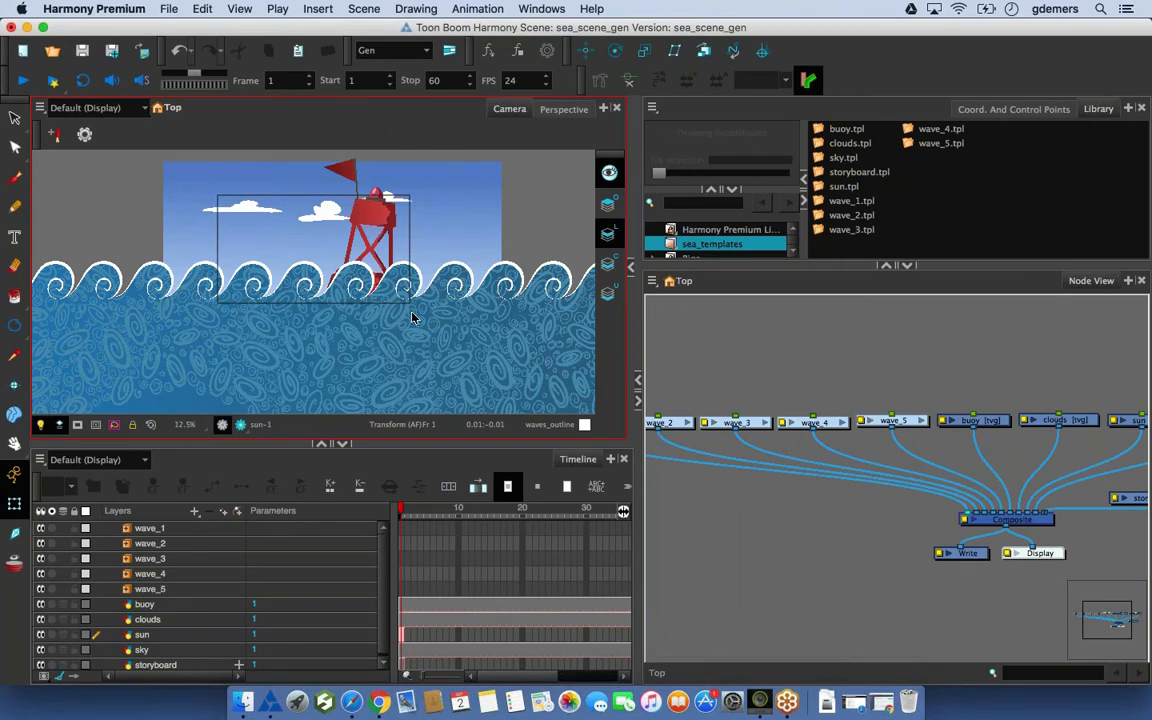
left_click(851, 230)
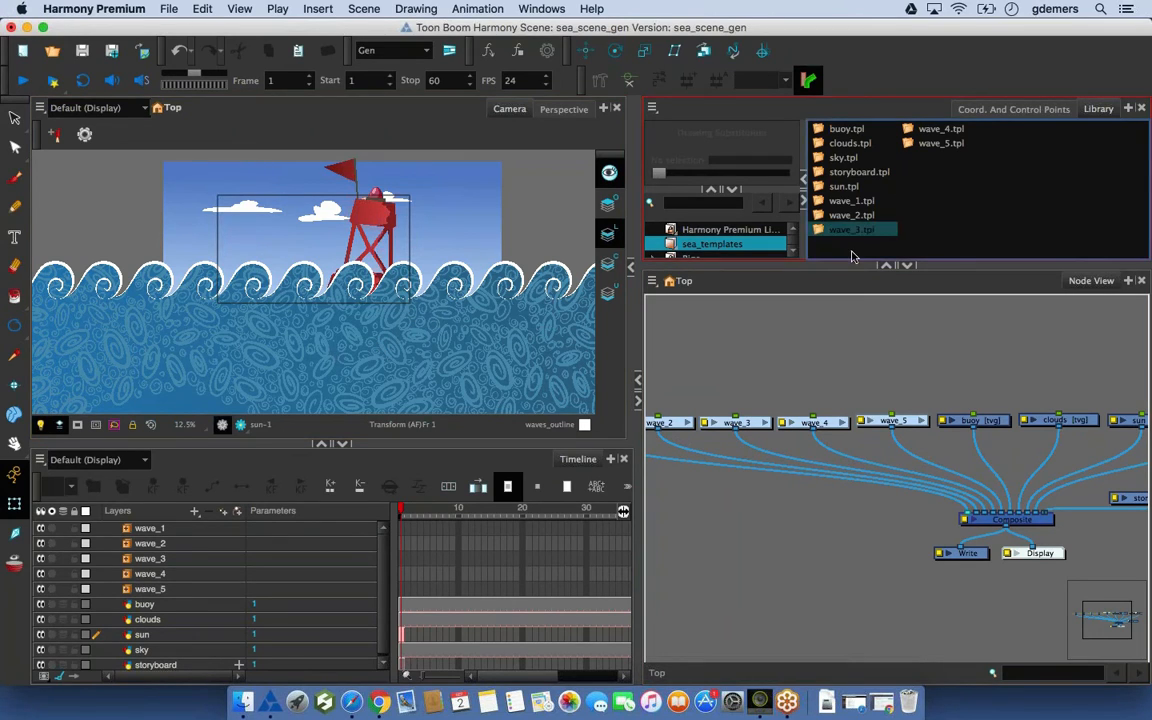
Expand the collapsed Colour and Tool Properties views and dock the Coord. And Control Points view with them
left_click(630, 271)
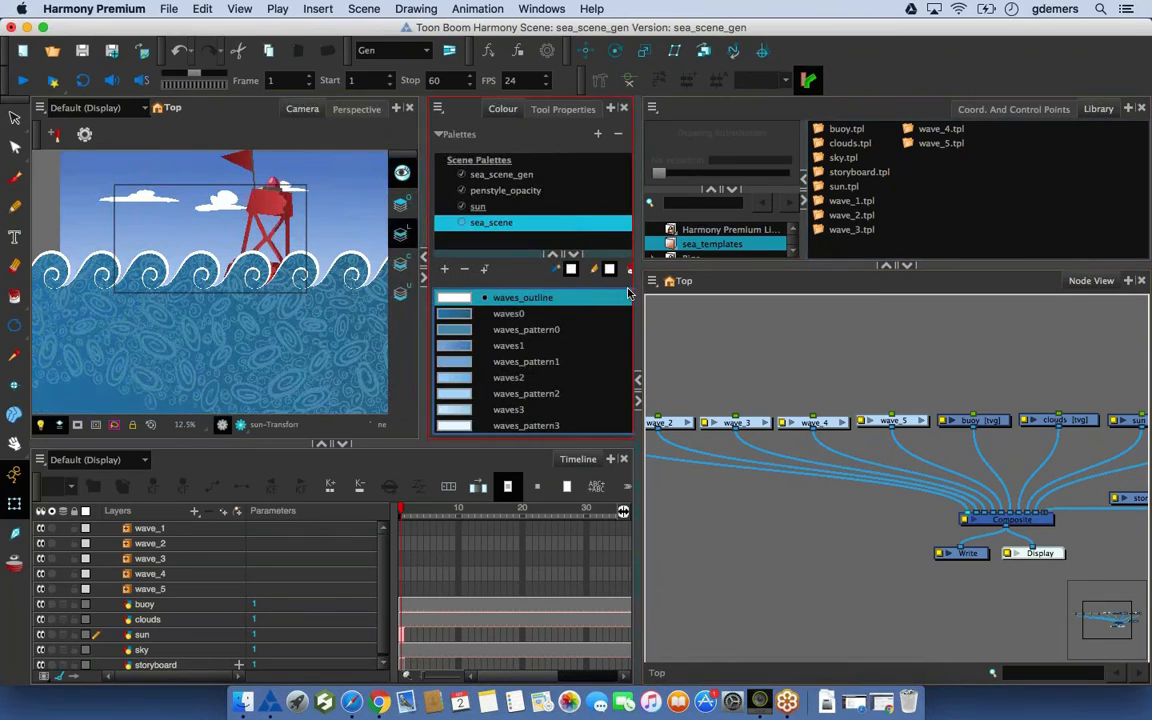
left_click(563, 109)
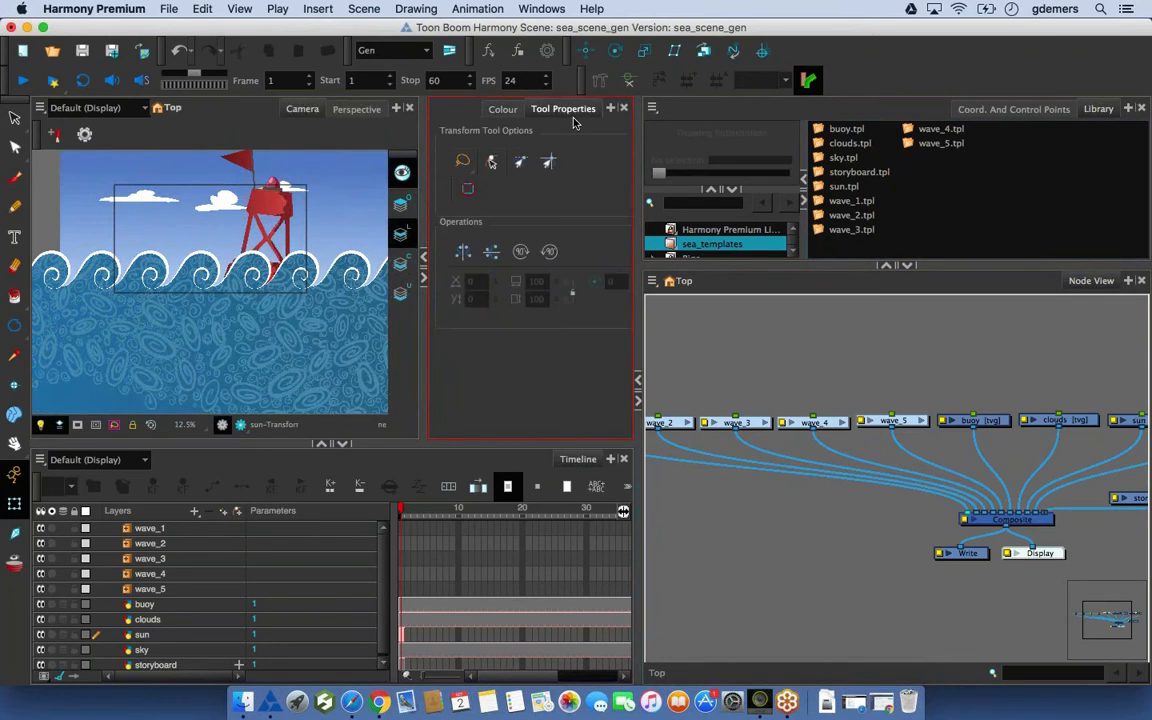
left_click(998, 110)
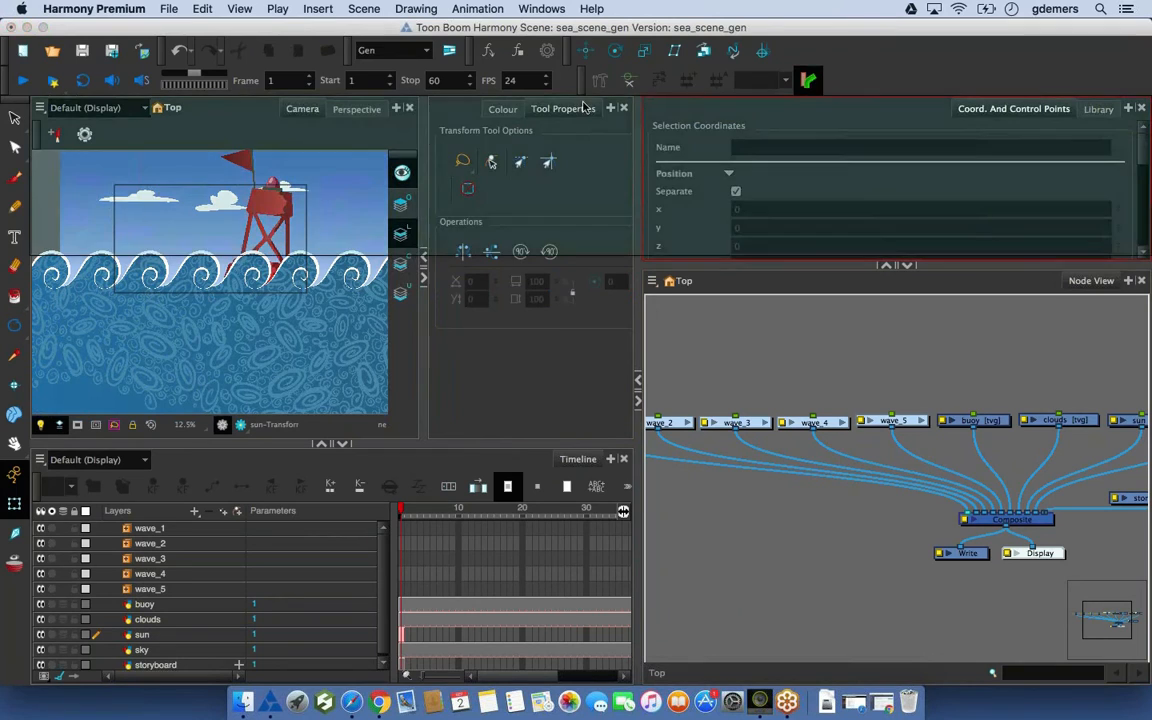
left_click_drag(565, 116, 565, 116)
Enlarge the Camera and Coord. And Control Points views at the expense of the Timeline's height and the Node View's width
left_click(597, 459)
left_click_drag(597, 445, 597, 488)
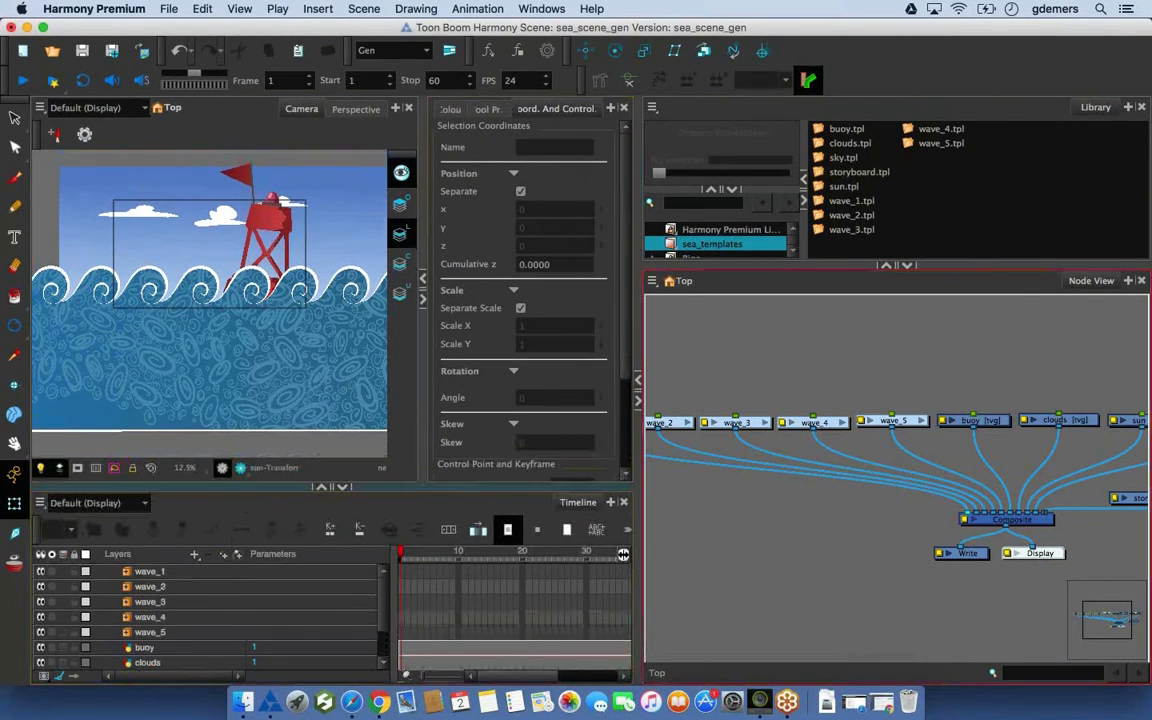
left_click_drag(637, 432, 758, 432)
left_click_drag(832, 432, 989, 443)
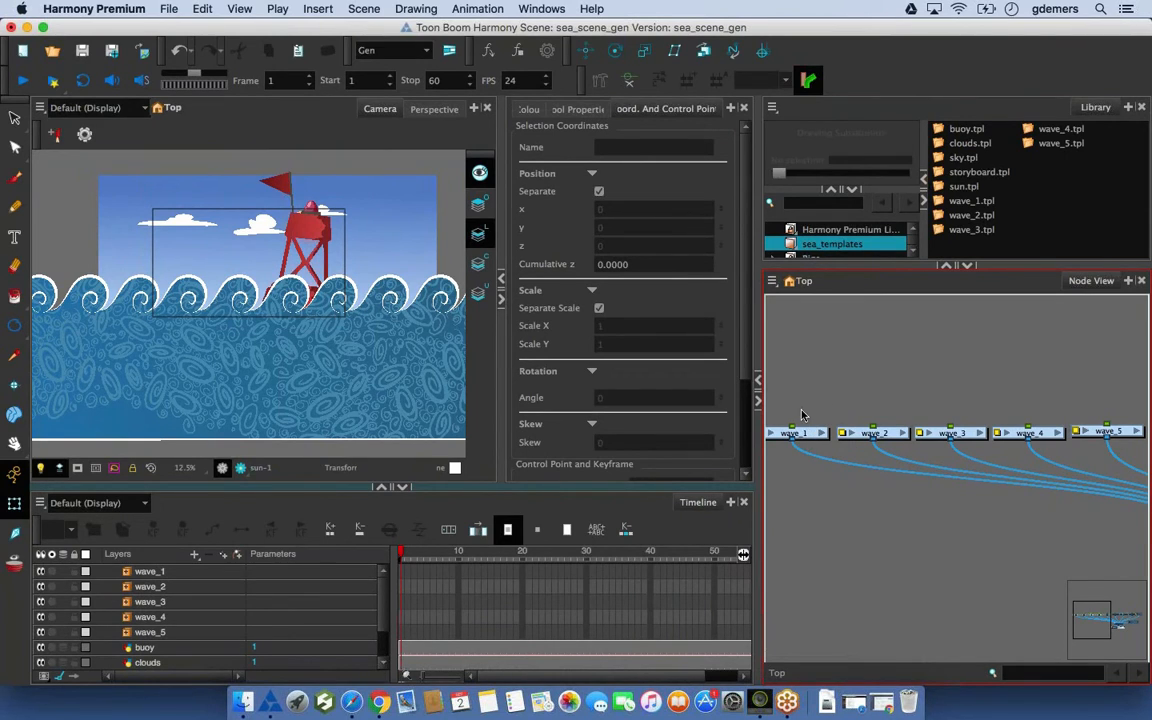
Select the wave_1 to wave_5 nodes together and add a parent peg to each
left_click_drag(798, 413, 1109, 467)
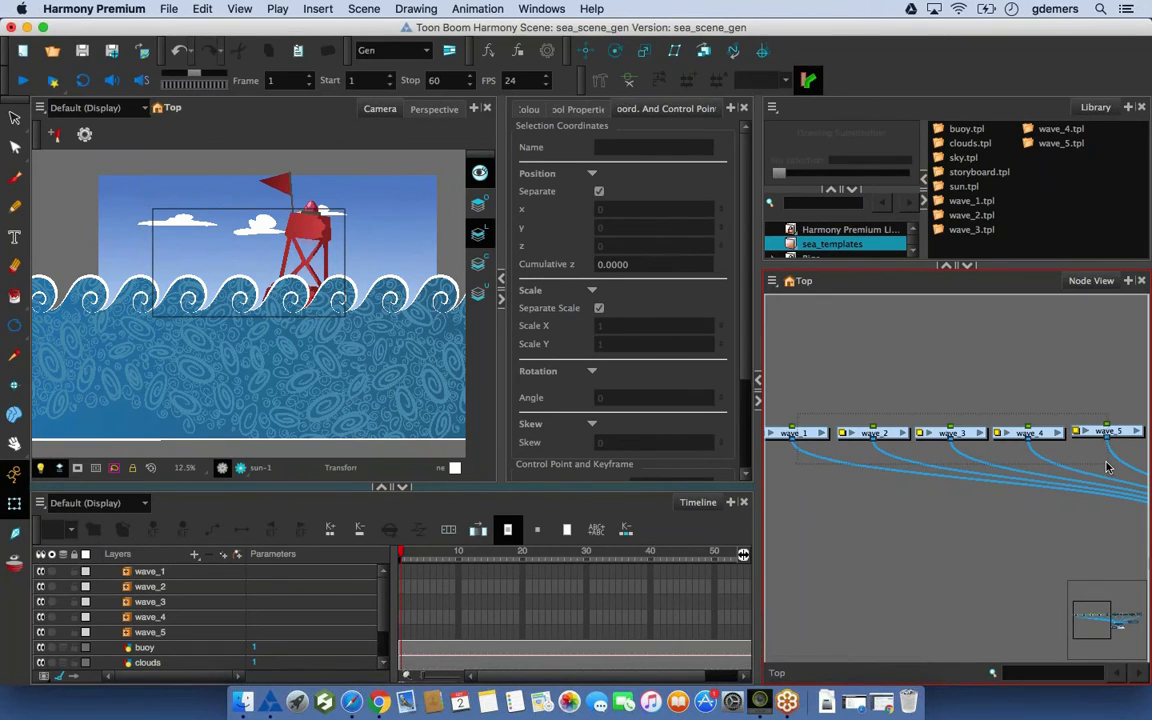
left_click_drag(1107, 467, 1107, 467)
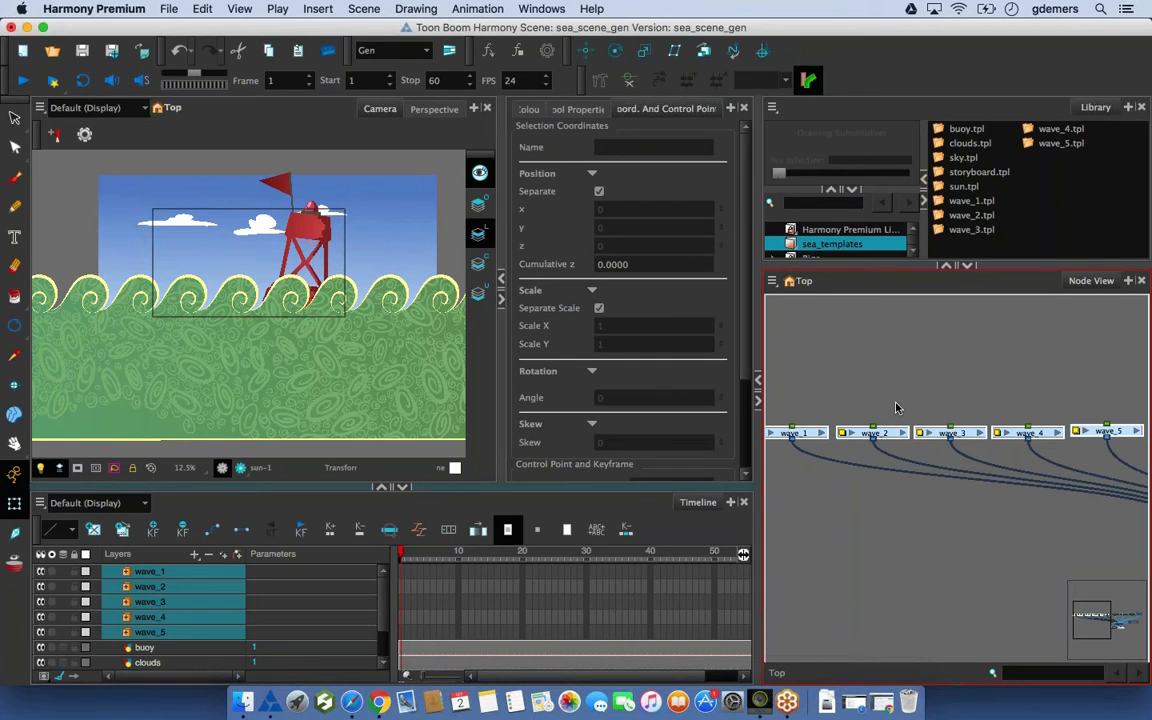
key("super+p")
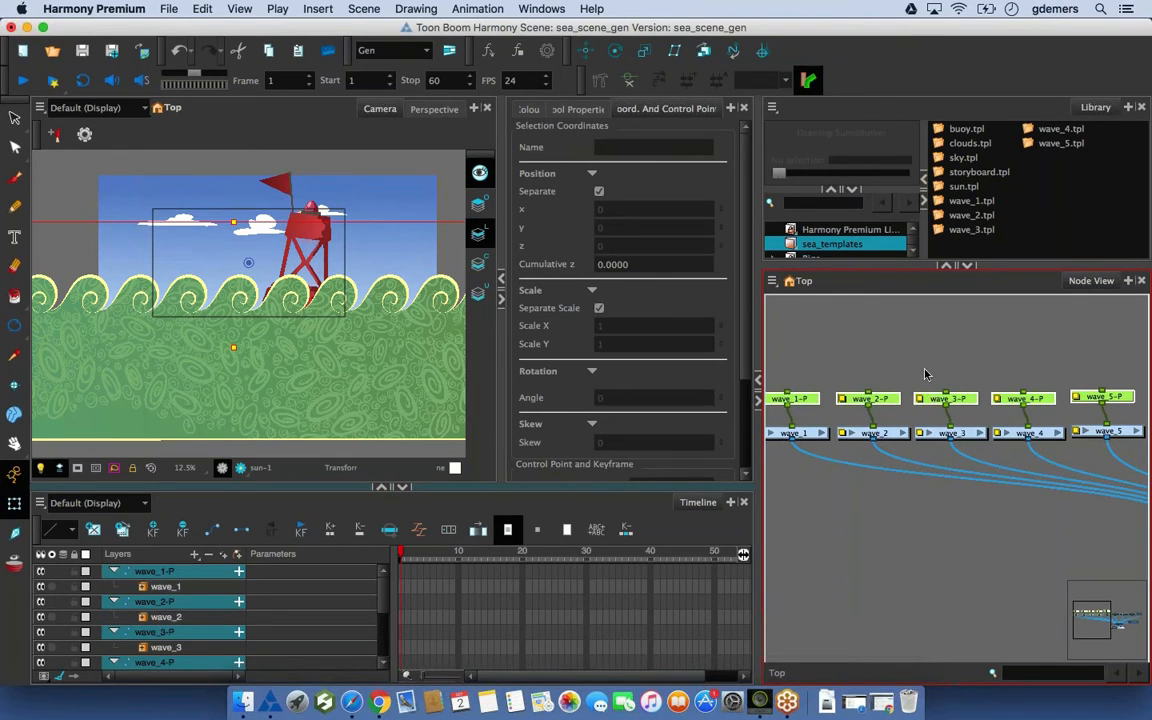
Examine the new pegs above the wave nodes up close, selecting wave_4-P and wave_3-P
left_click(925, 374)
left_click_drag(1126, 465, 1075, 467)
key("2")
key("2")
left_click_drag(1022, 367, 935, 425)
key("2")
left_click(917, 425)
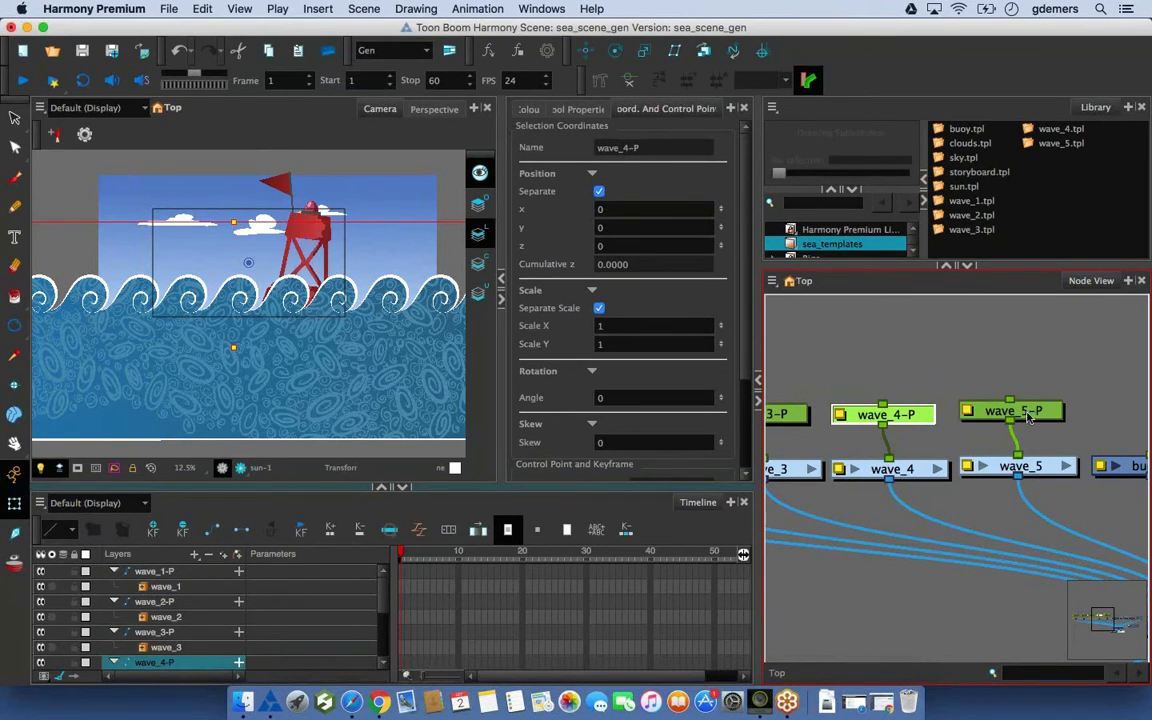
left_click_drag(818, 459, 920, 444)
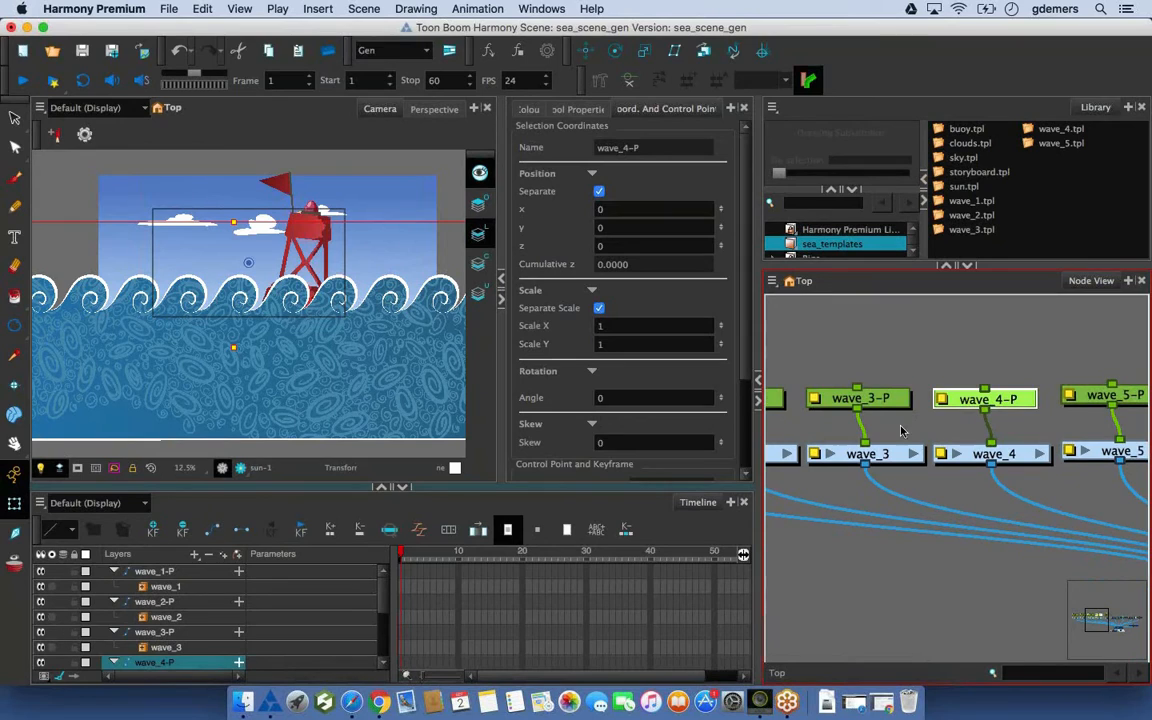
left_click(858, 399)
left_click(997, 403)
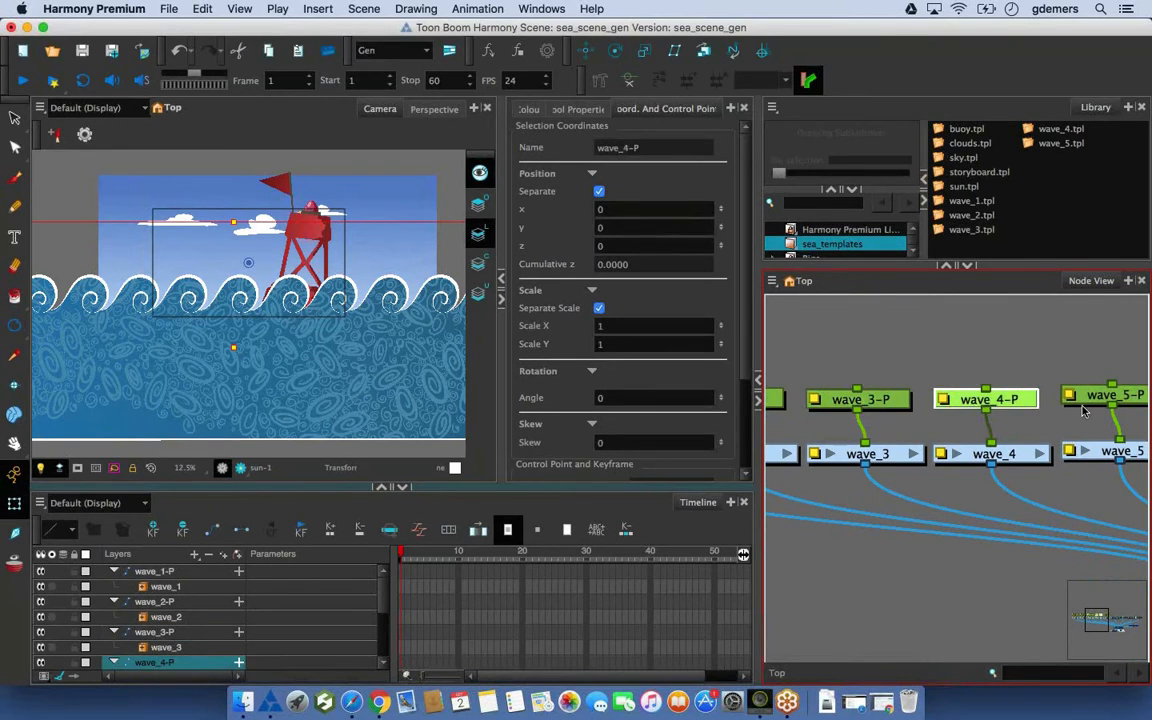
Select the wave_5-P peg to inspect its position and scale coordinates, and clear the selection
scroll(1000, 420, "right", 3)
left_click(1007, 407)
left_click(680, 326)
left_click(640, 227)
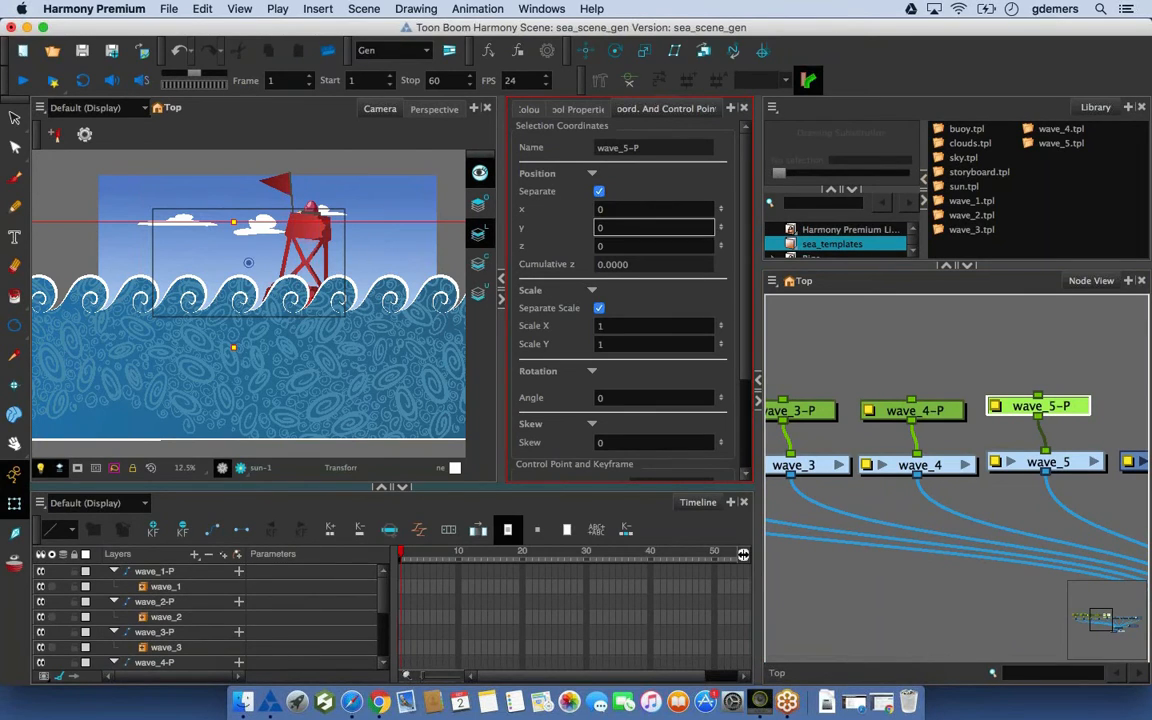
left_click(969, 421)
left_click(933, 391)
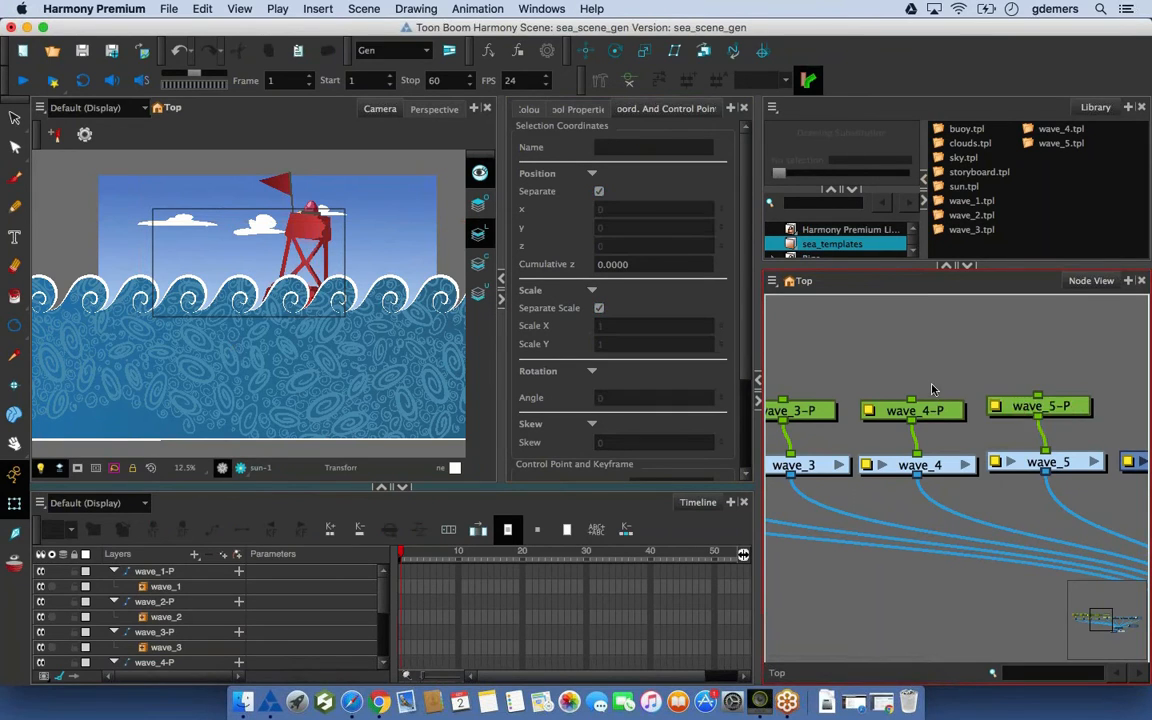
Try moving the wave_2-P peg about 5.07 fields east and 5.87 north in the Camera view, and undo the move
key("1")
key("1")
left_click_drag(879, 424, 998, 423)
left_click_drag(809, 449, 915, 438)
left_click(913, 421)
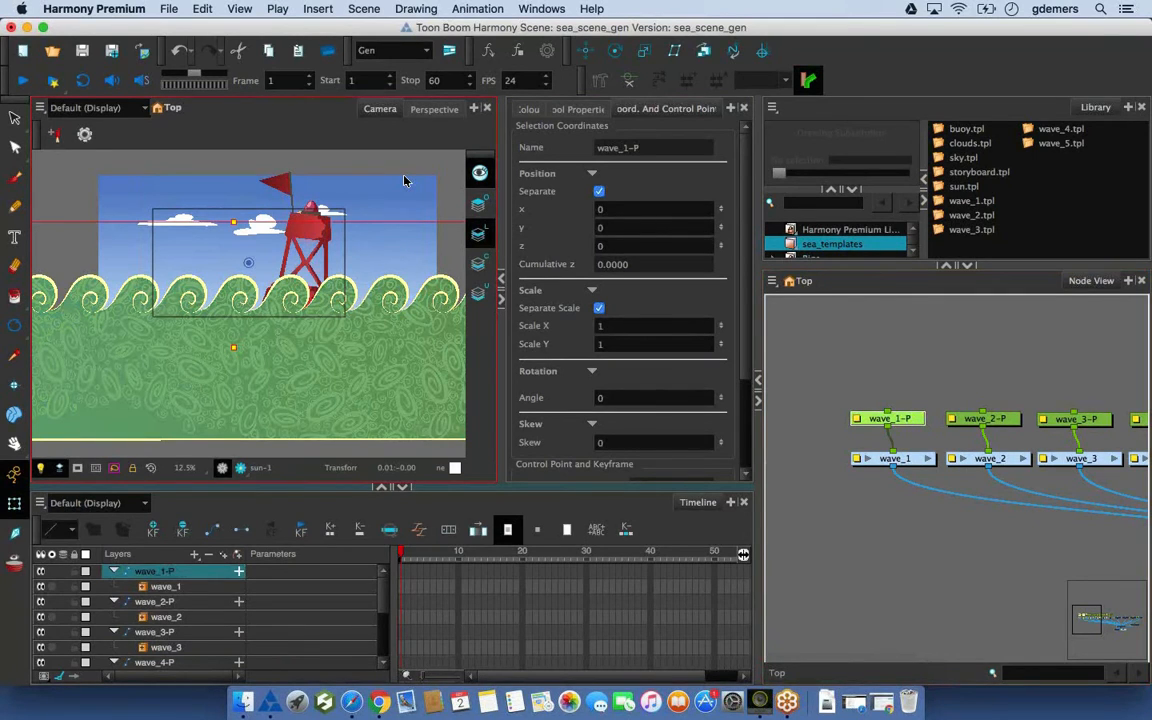
left_click(1000, 419)
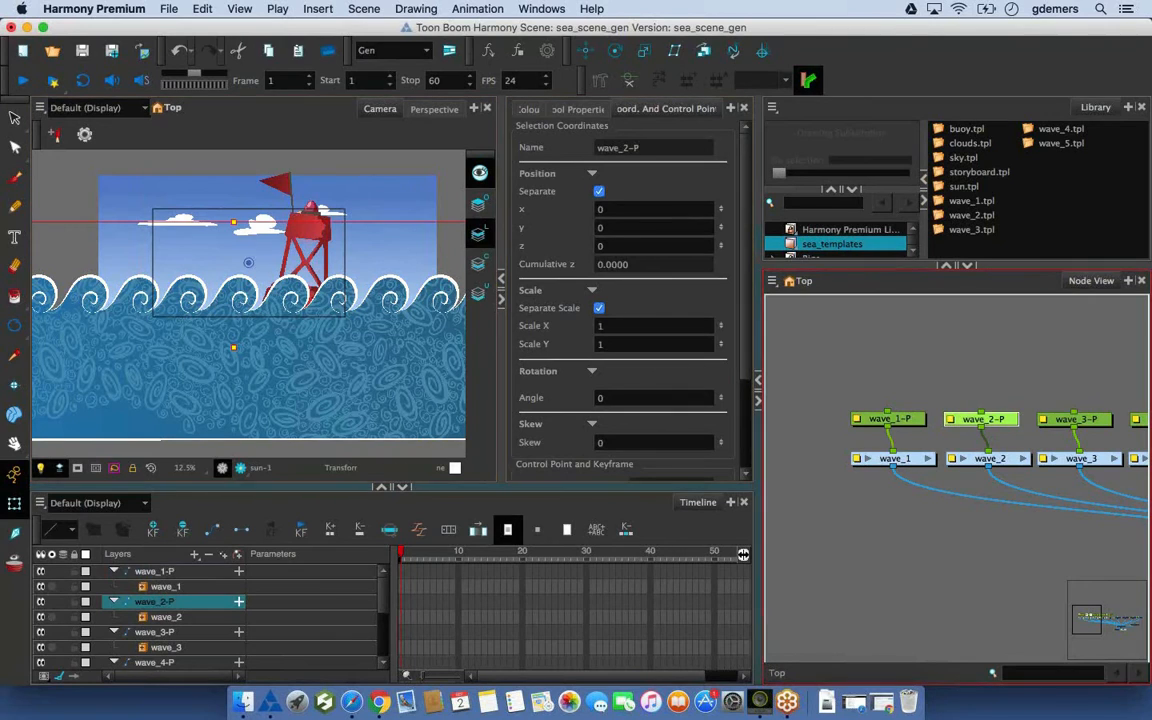
left_click_drag(248, 345, 277, 320)
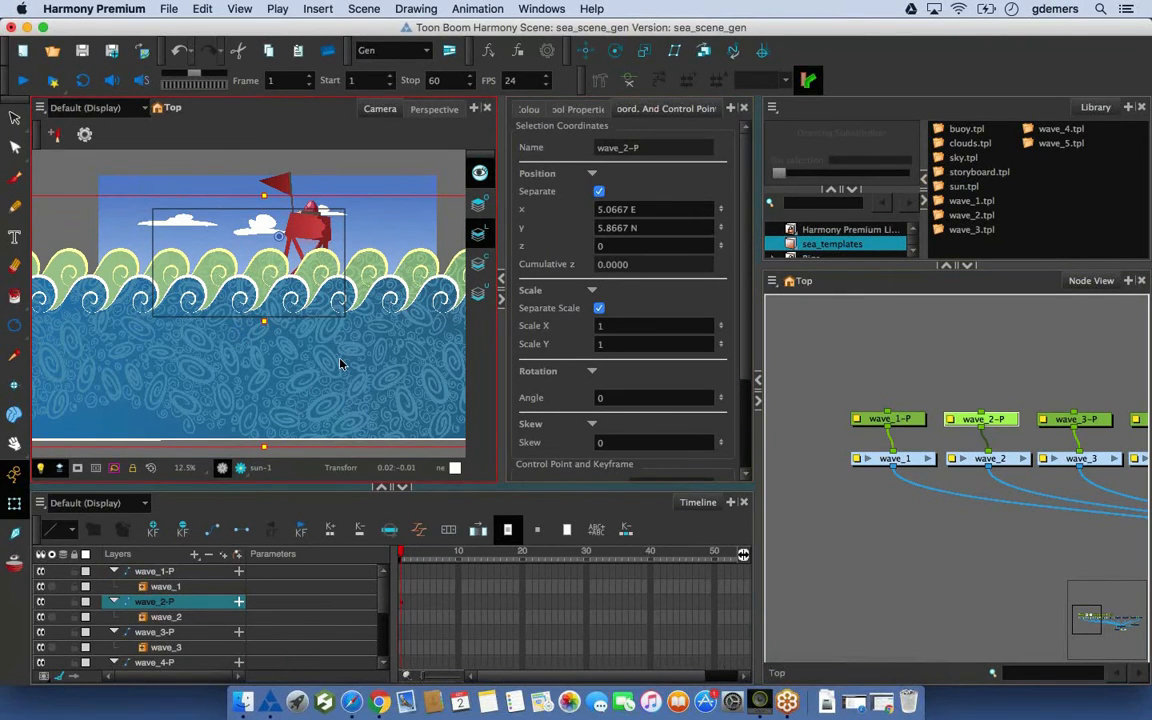
key("super+z")
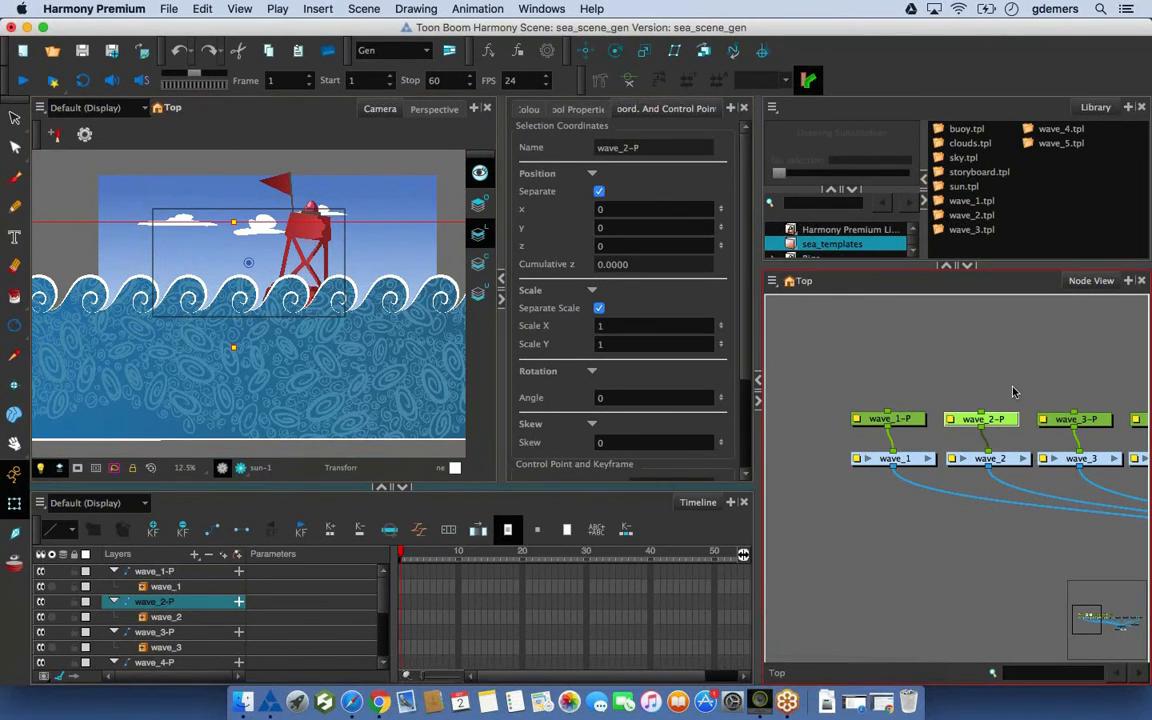
Select the wave_3-P peg and add a Top view alongside the Coord. And Control Points view
left_click(1016, 386)
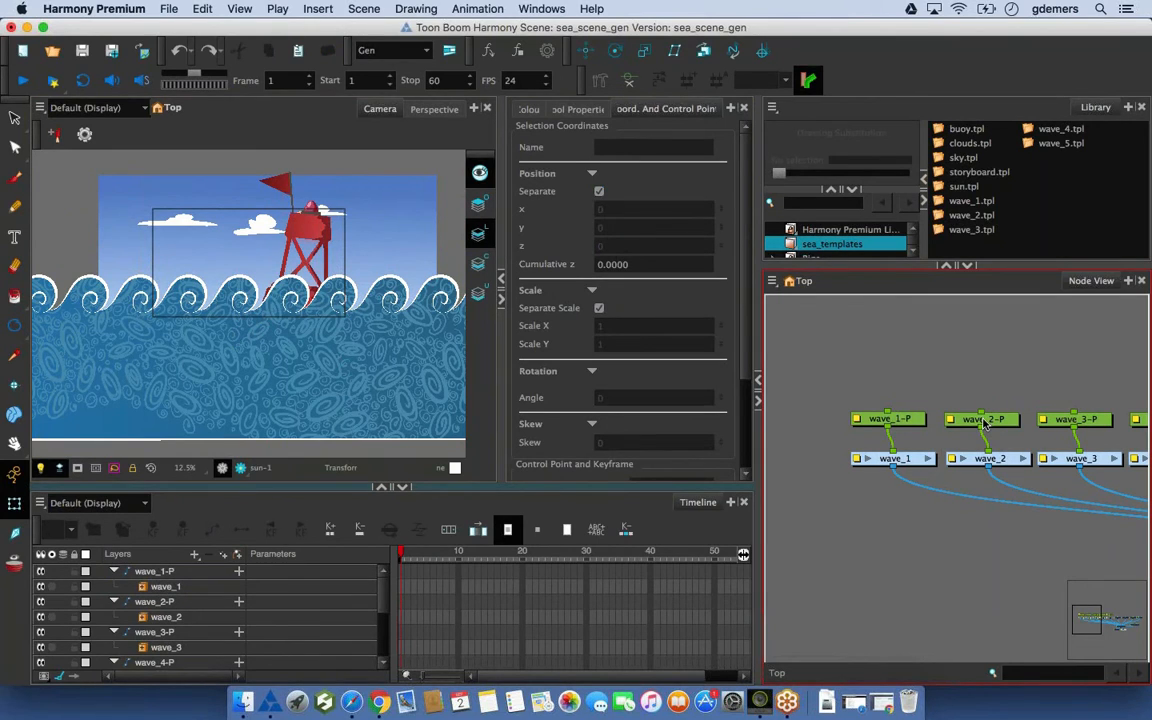
left_click(1012, 420)
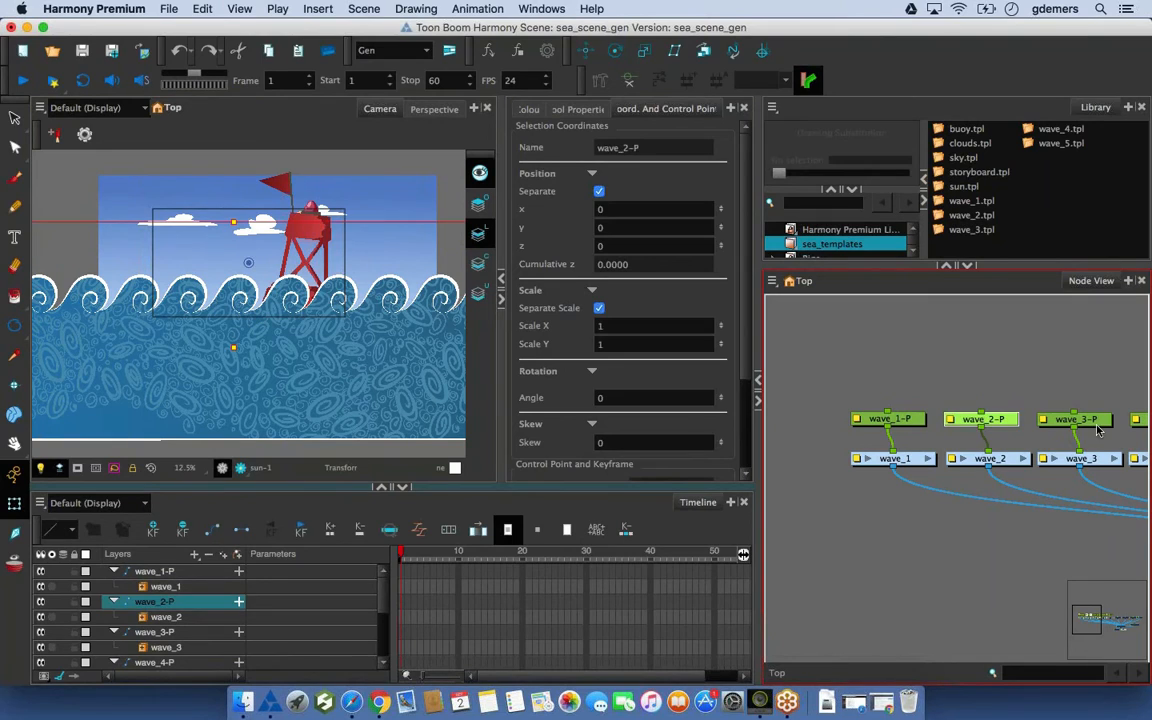
left_click(1062, 421)
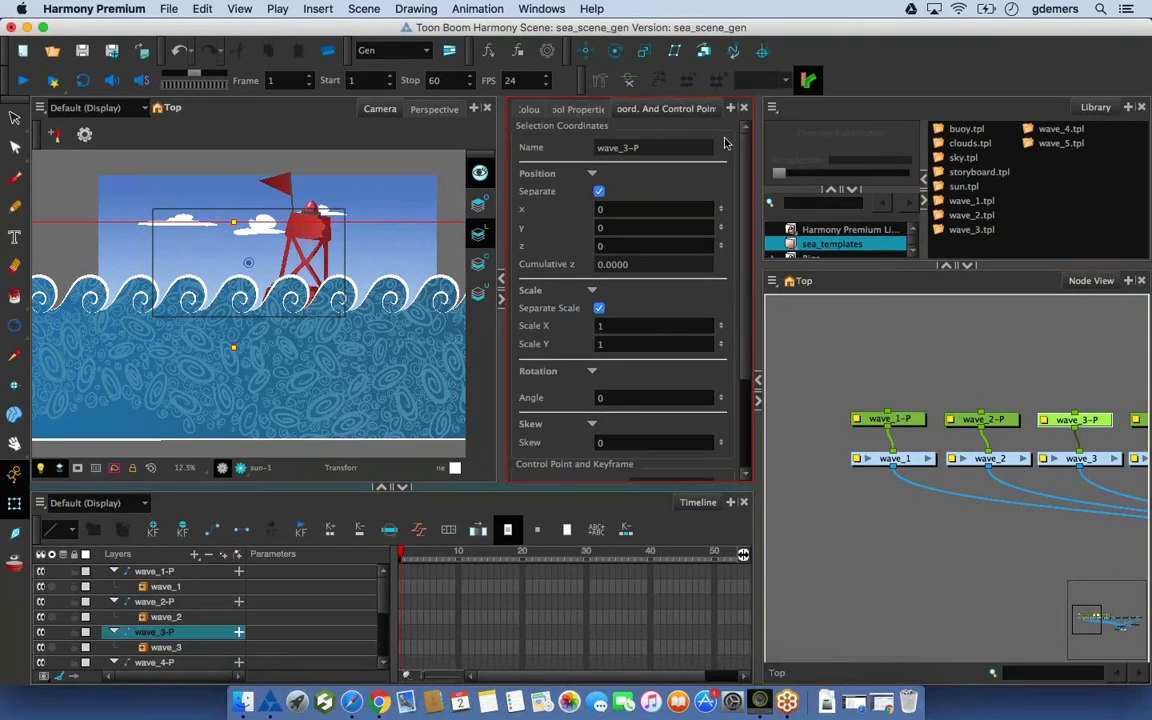
left_click(730, 109)
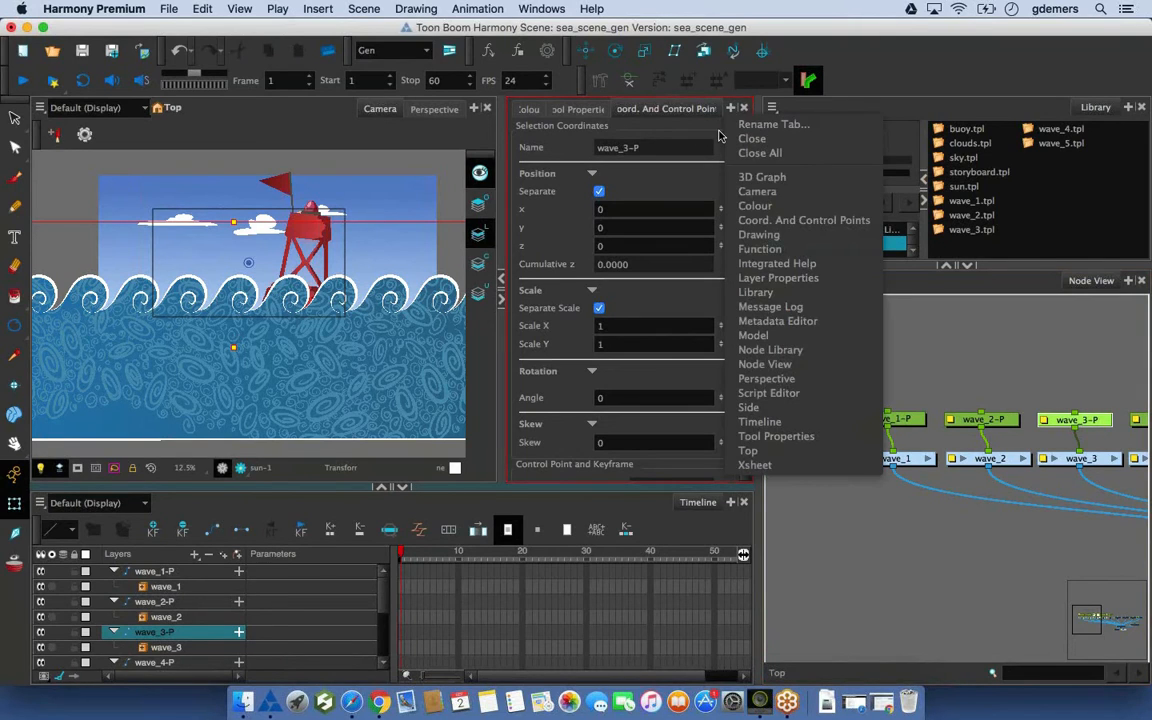
left_click(758, 452)
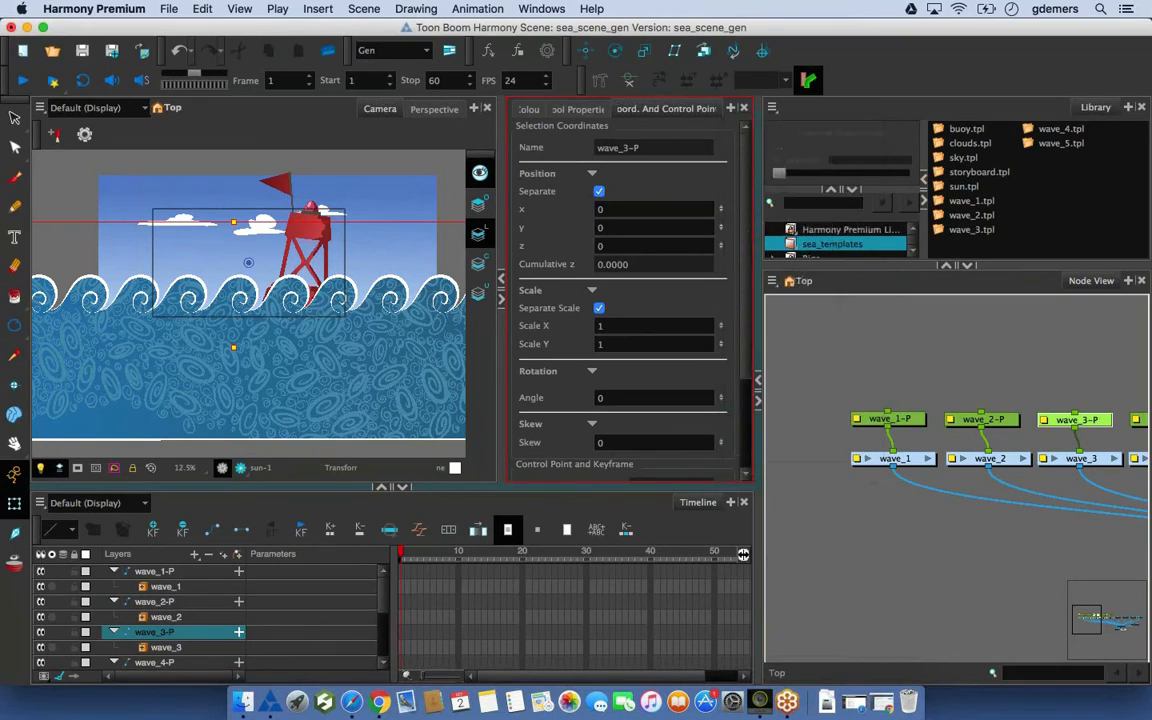
left_click(878, 340)
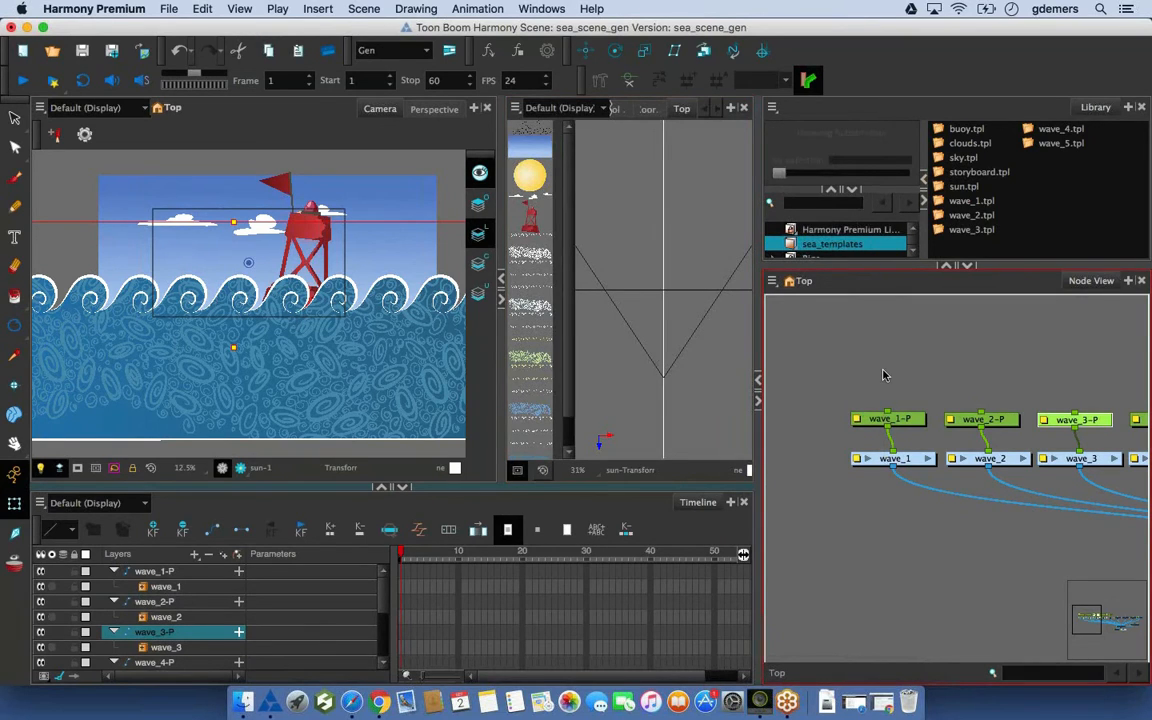
Select the wave_1-P peg and inspect its depth line in the Top view
left_click(730, 107)
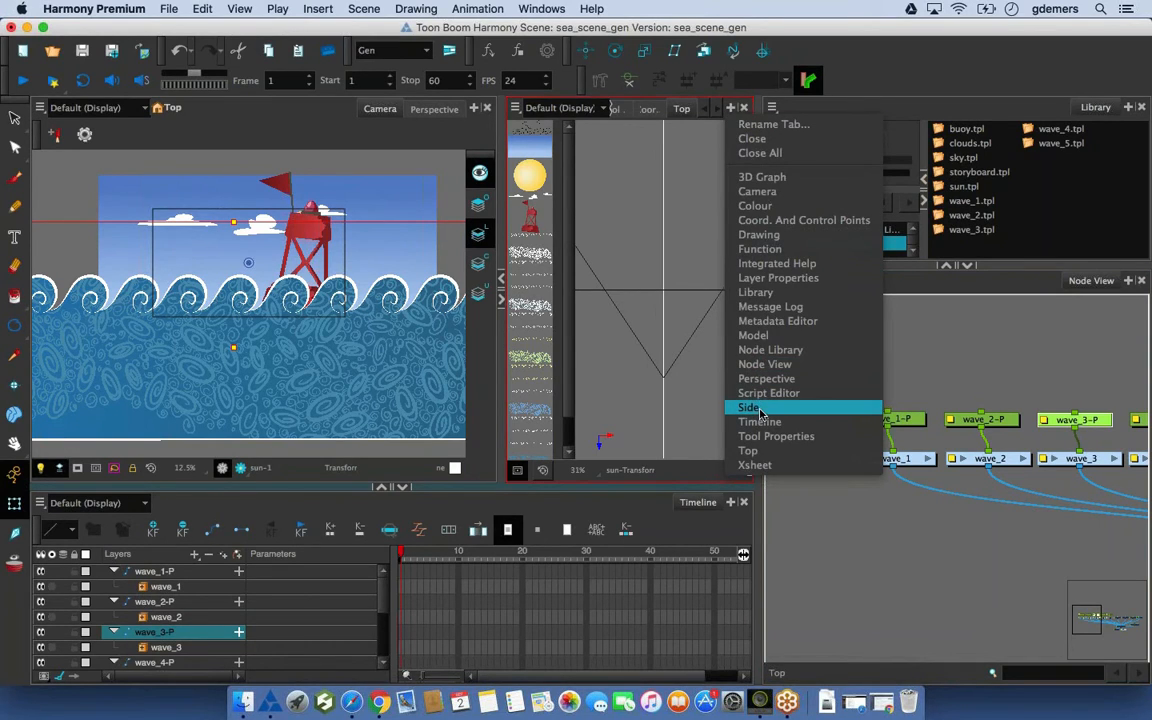
left_click(932, 430)
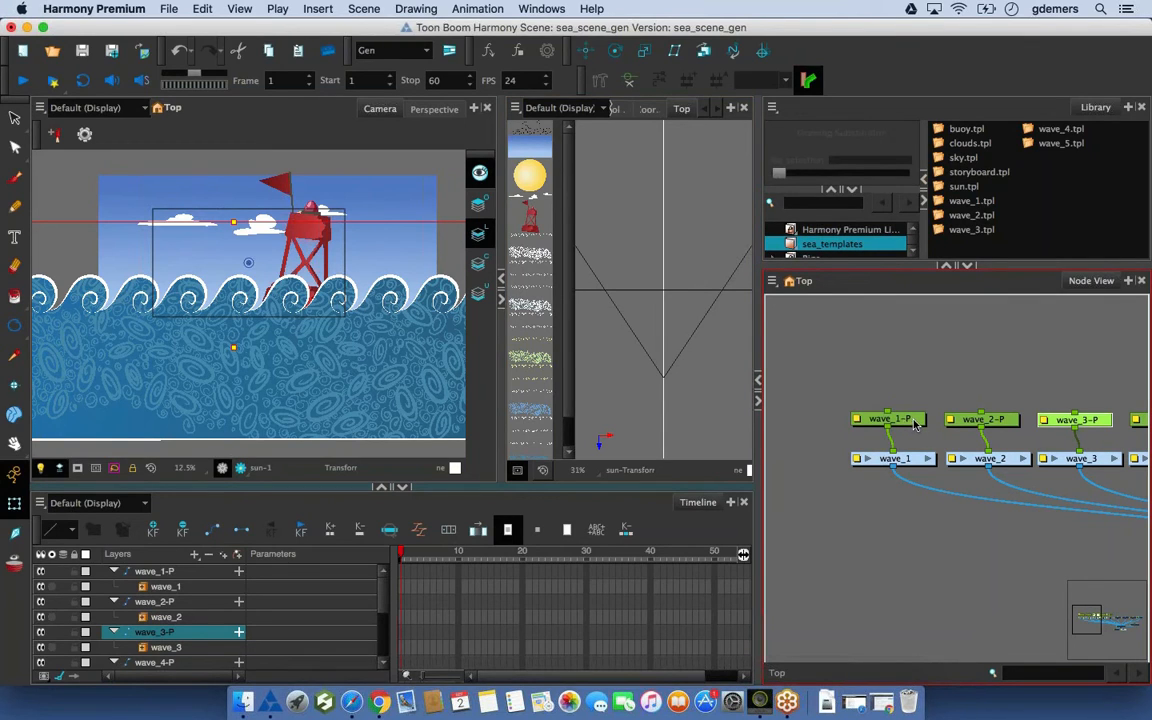
left_click(912, 421)
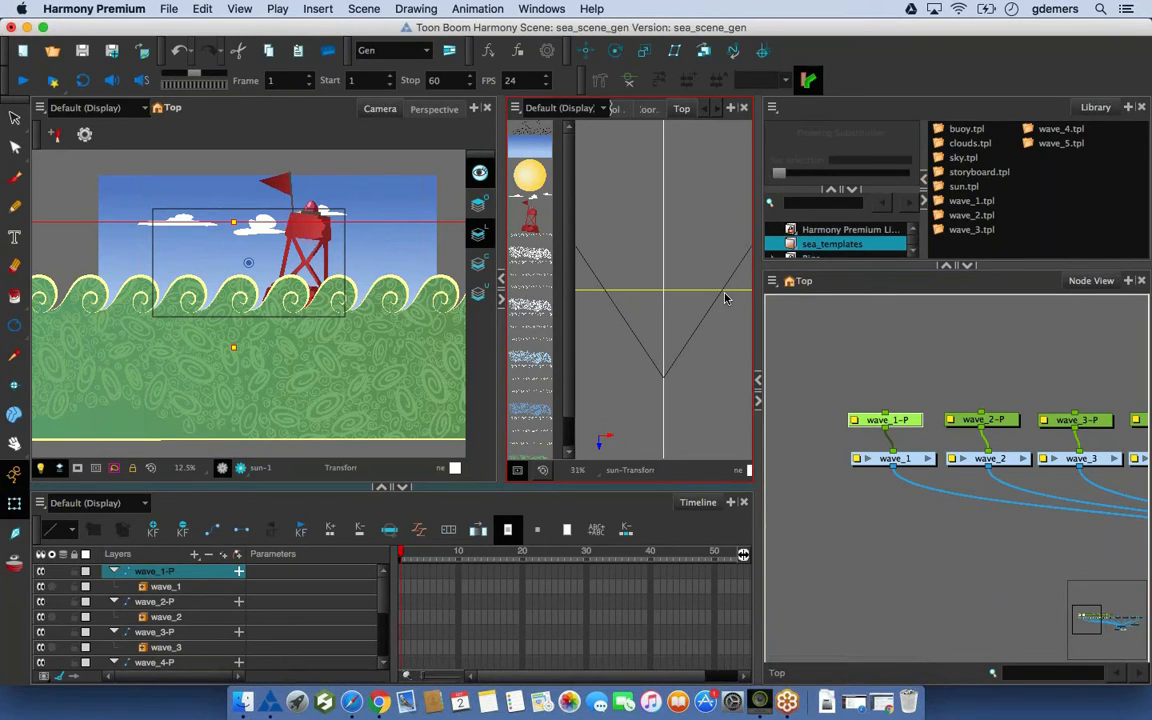
Select the wave_1-P peg and nudge it forward in depth, toward the camera and in front of wave_2
left_click(1006, 421)
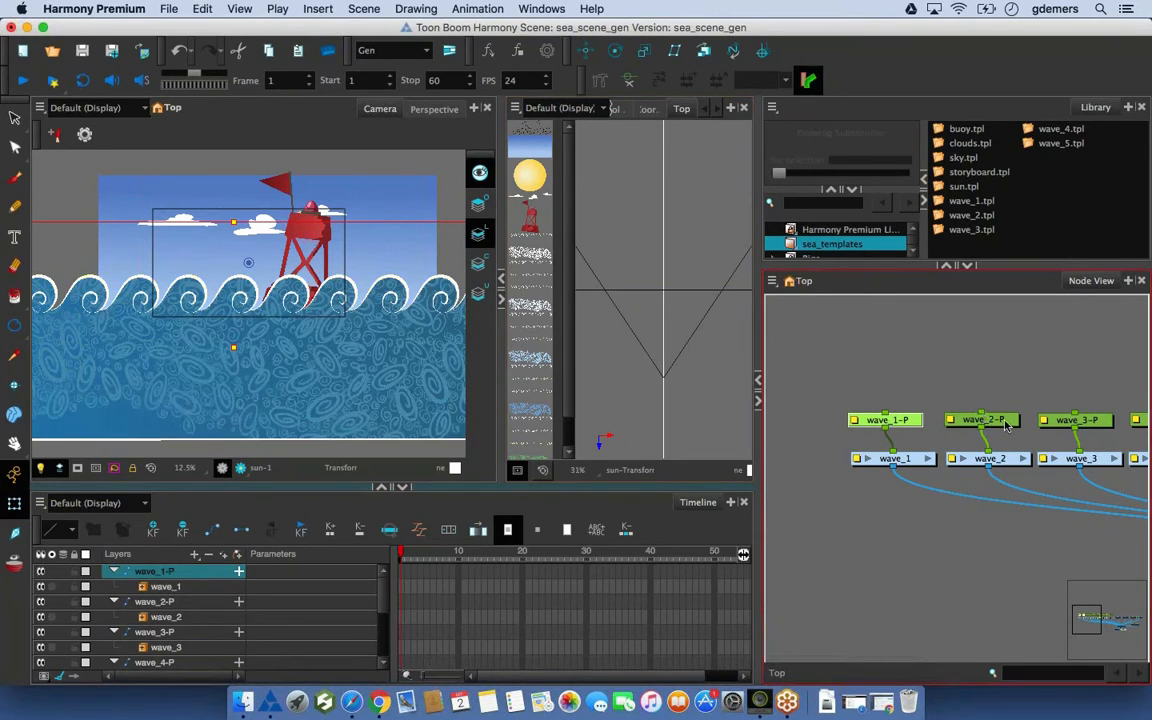
left_click(1081, 421)
left_click(1006, 421)
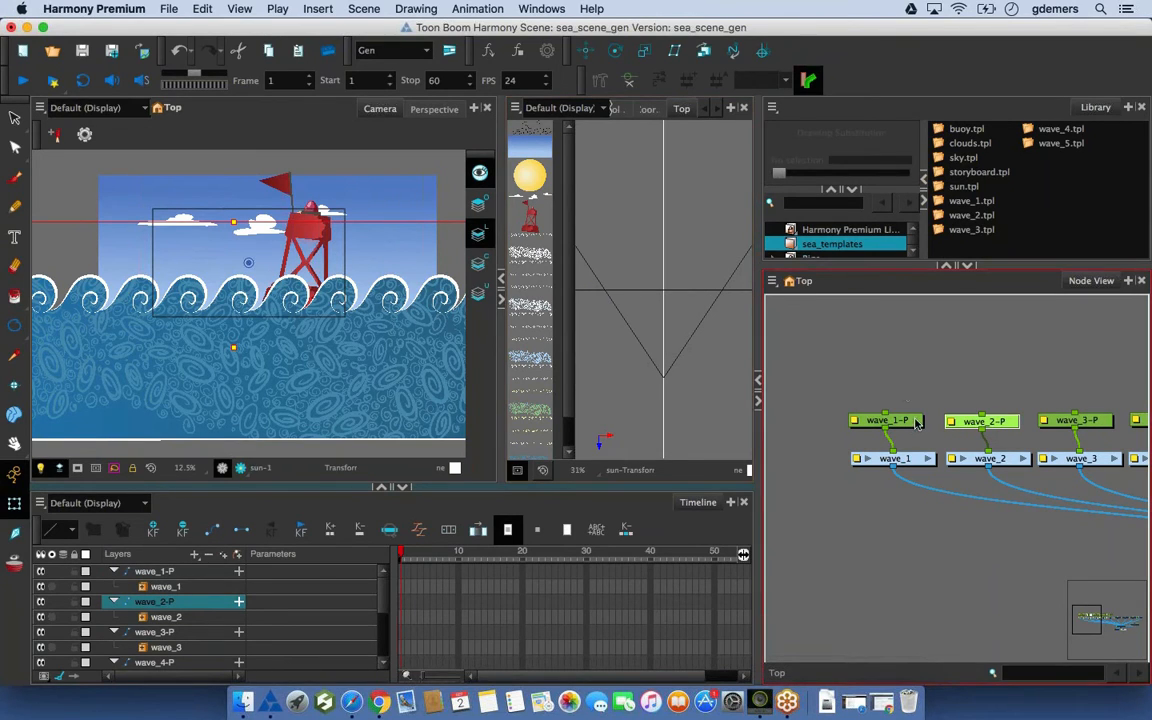
left_click(914, 421)
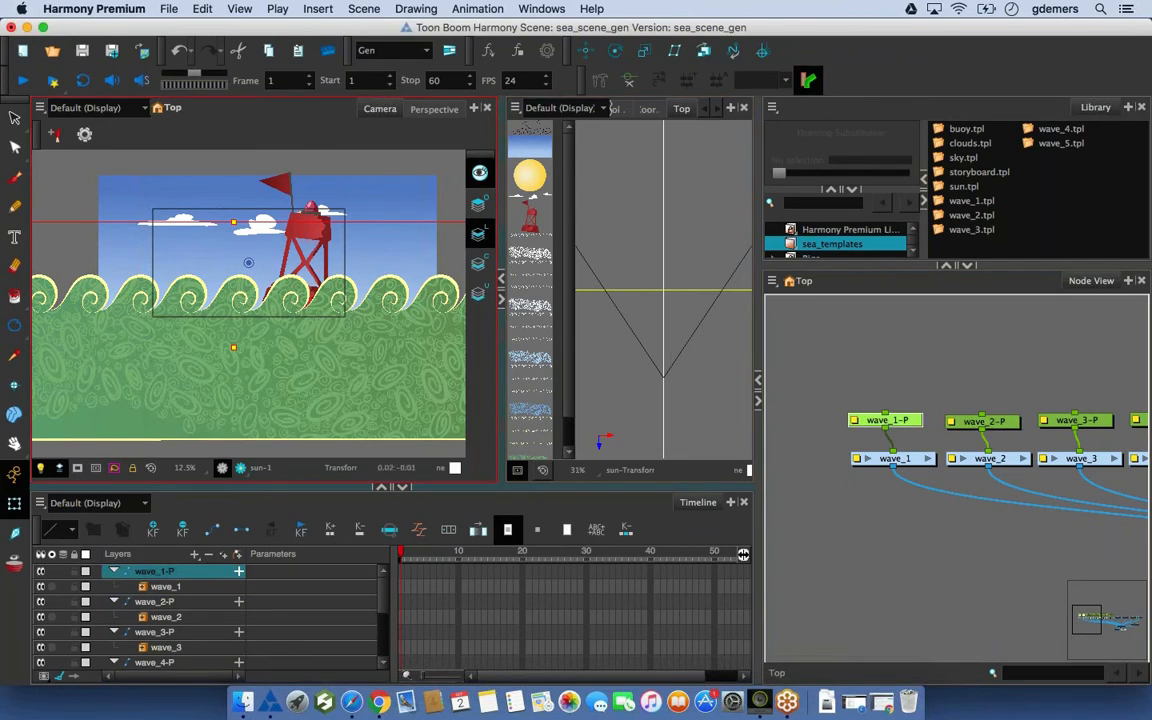
key("2")
key("2")
left_click_drag(249, 238, 231, 292)
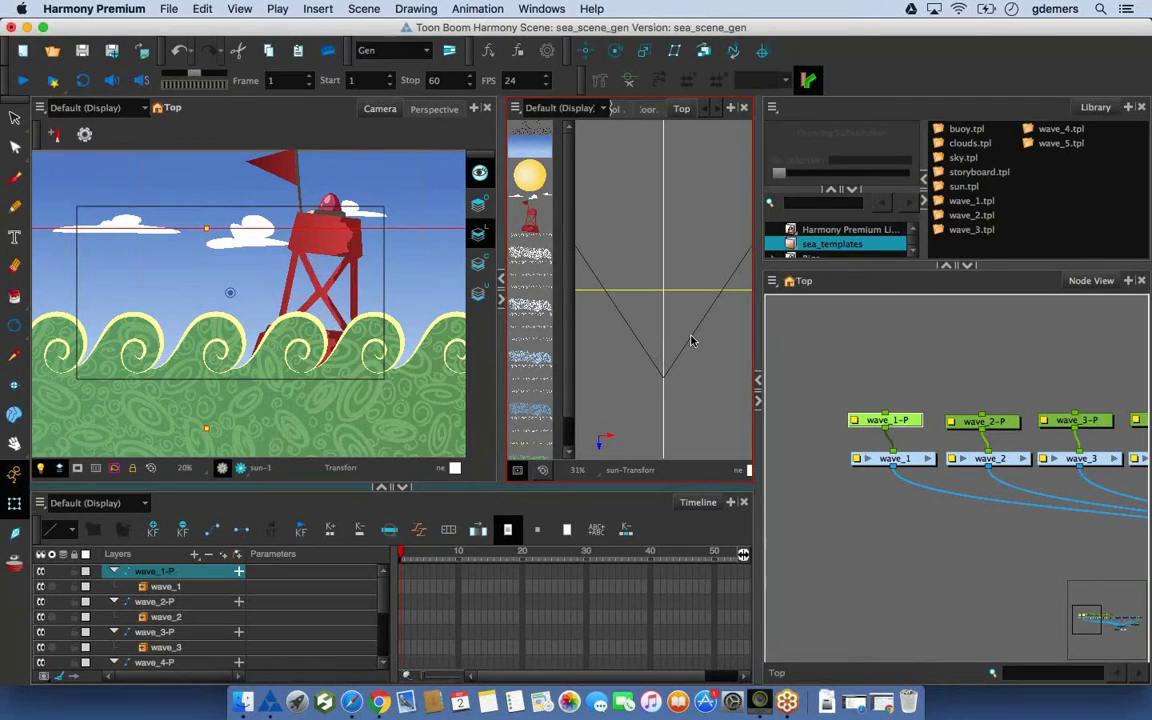
key("alt+Down")
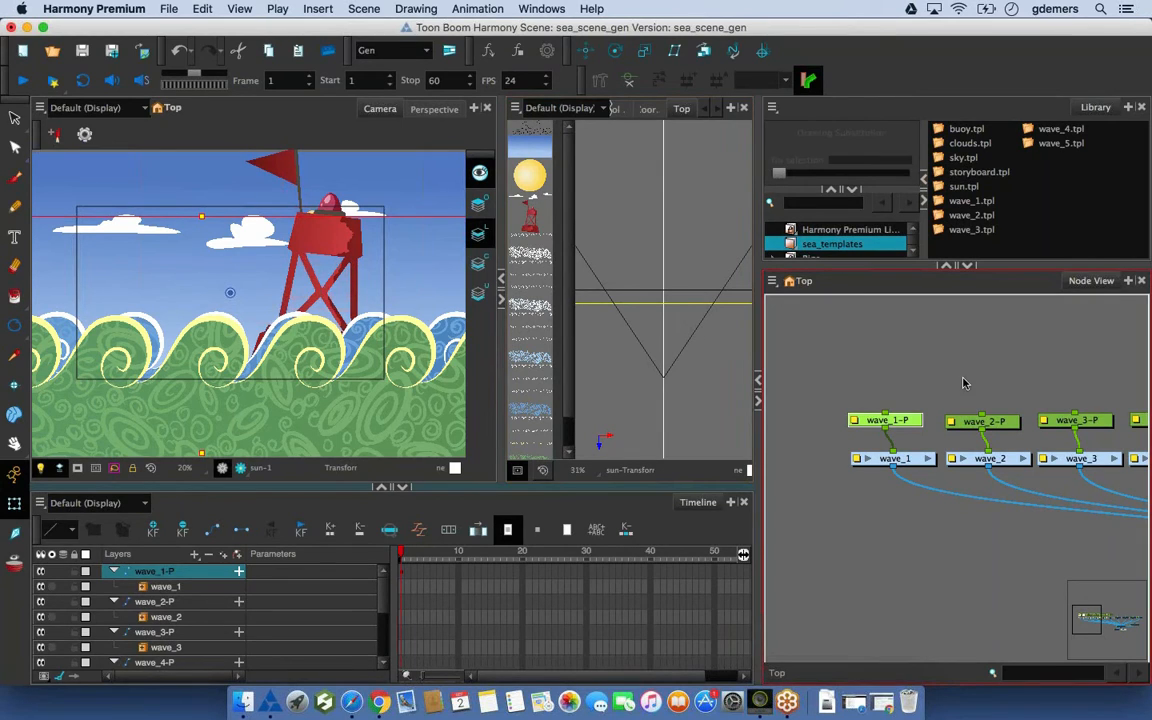
Keep wave_2-P at its current depth and push the wave_3-P peg back behind it, away from the camera
left_click(1013, 428)
scroll(960, 420, "right", 4)
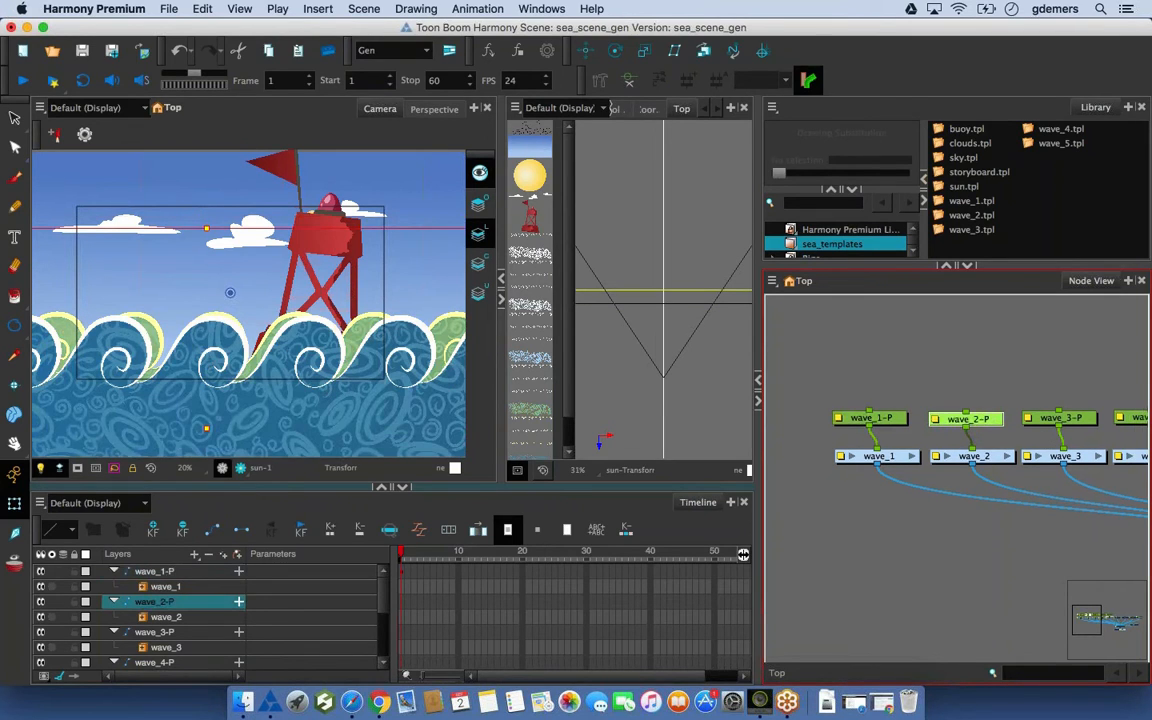
scroll(941, 424, "right", 2)
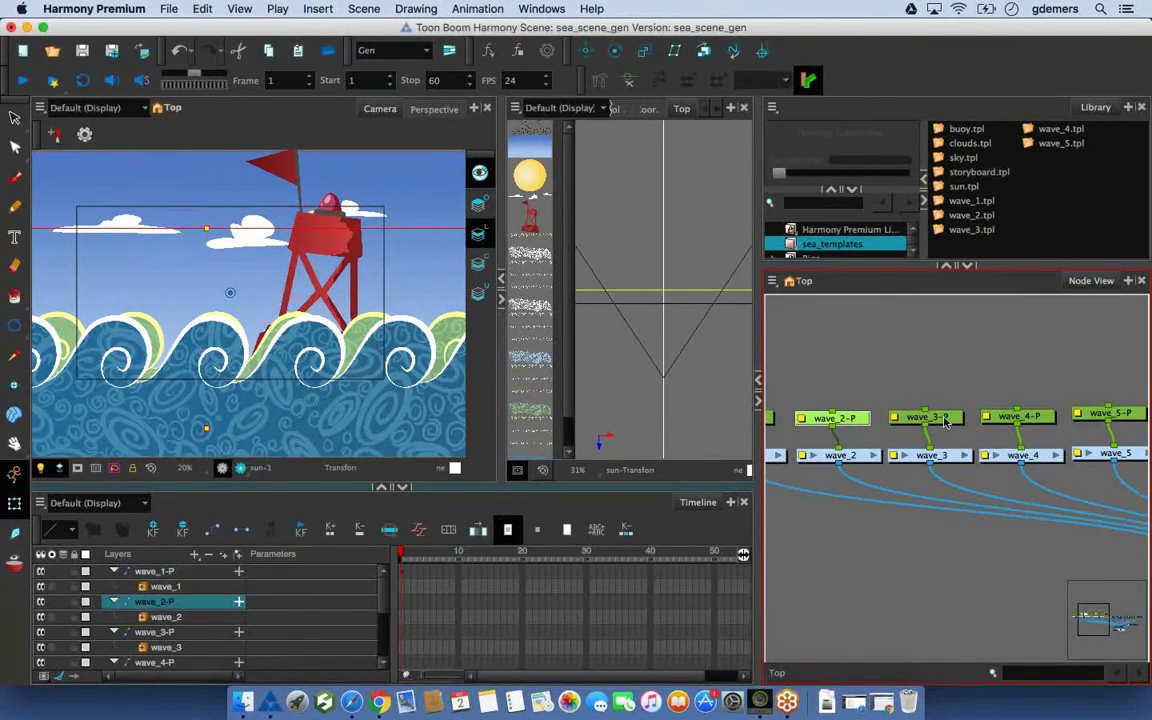
left_click(945, 421)
left_click(681, 334)
key("alt+Up")
key("alt+Up")
key("alt+Up")
key("alt+Up")
key("alt+Up")
key("alt+Up")
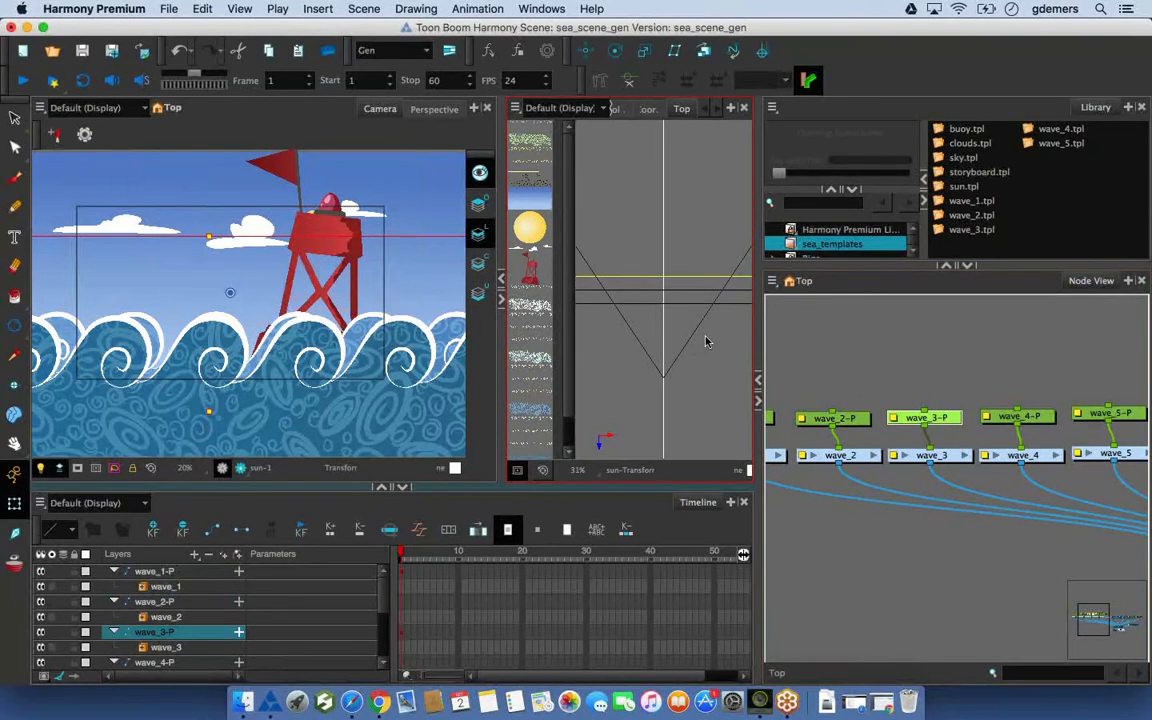
Push the wave_4-P peg back in depth so its line sits behind wave_3 in the Top view
left_click(1044, 420)
key("alt+Up")
key("alt+Up")
key("alt+Up")
key("alt+Up")
key("alt+Up")
key("alt+Up")
key("alt+Up")
key("alt+Up")
key("alt+Up")
key("alt+Up")
key("alt+Up")
key("alt+Up")
key("alt+Up")
key("alt+Up")
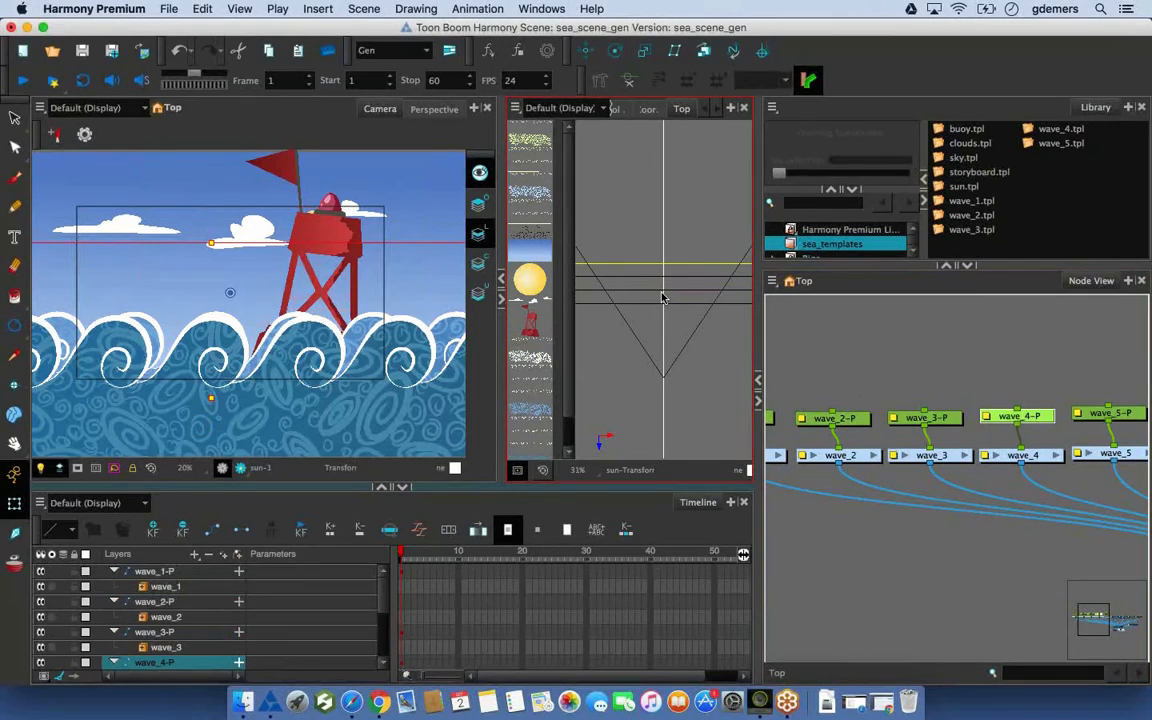
Push the wave_5-P peg back in depth behind wave_4, making it the farthest of the wave layers
left_click(1110, 412)
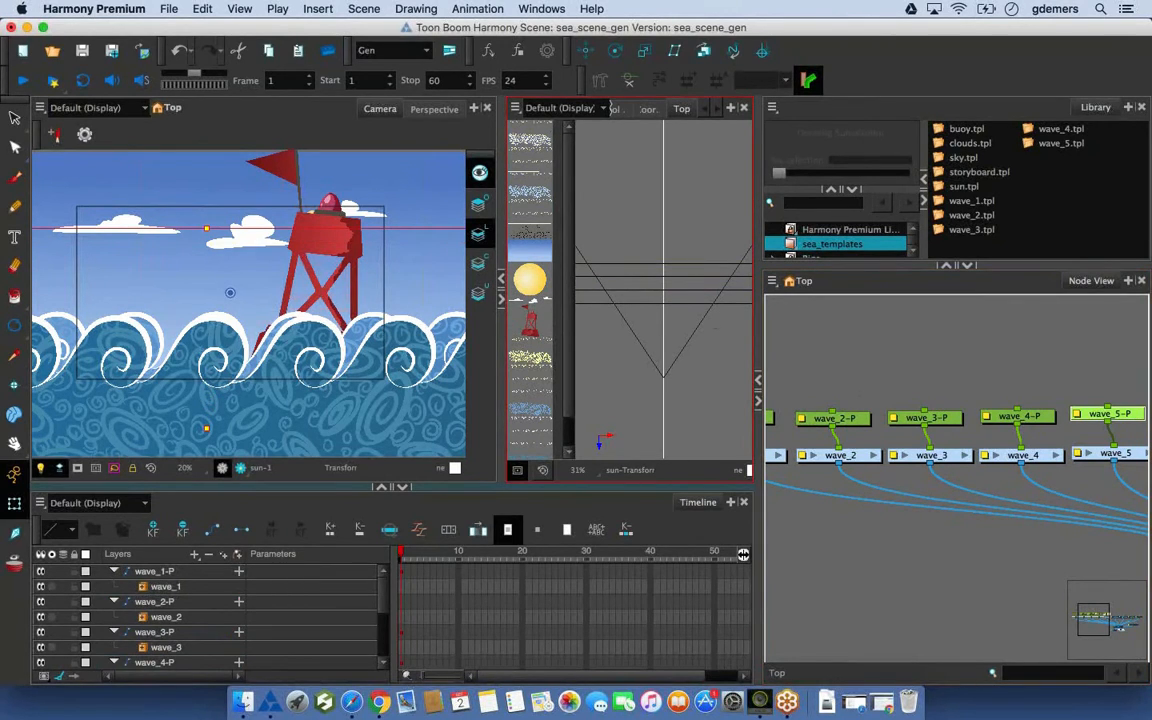
key("alt+Up")
key("alt+Up")
key("alt+Up")
key("alt+Up")
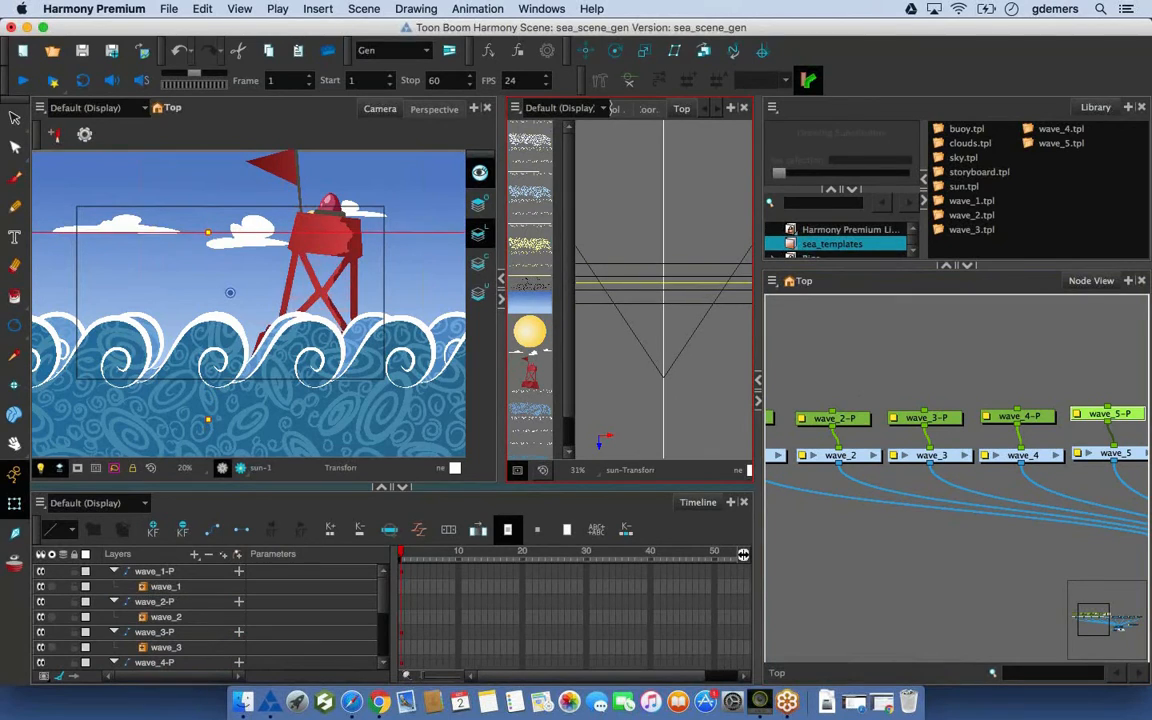
key("alt+Up")
key("alt+Up")
key("alt+Up")
key("alt+Up")
key("alt+Up")
key("alt+Up")
key("alt+Up")
key("alt+Up")
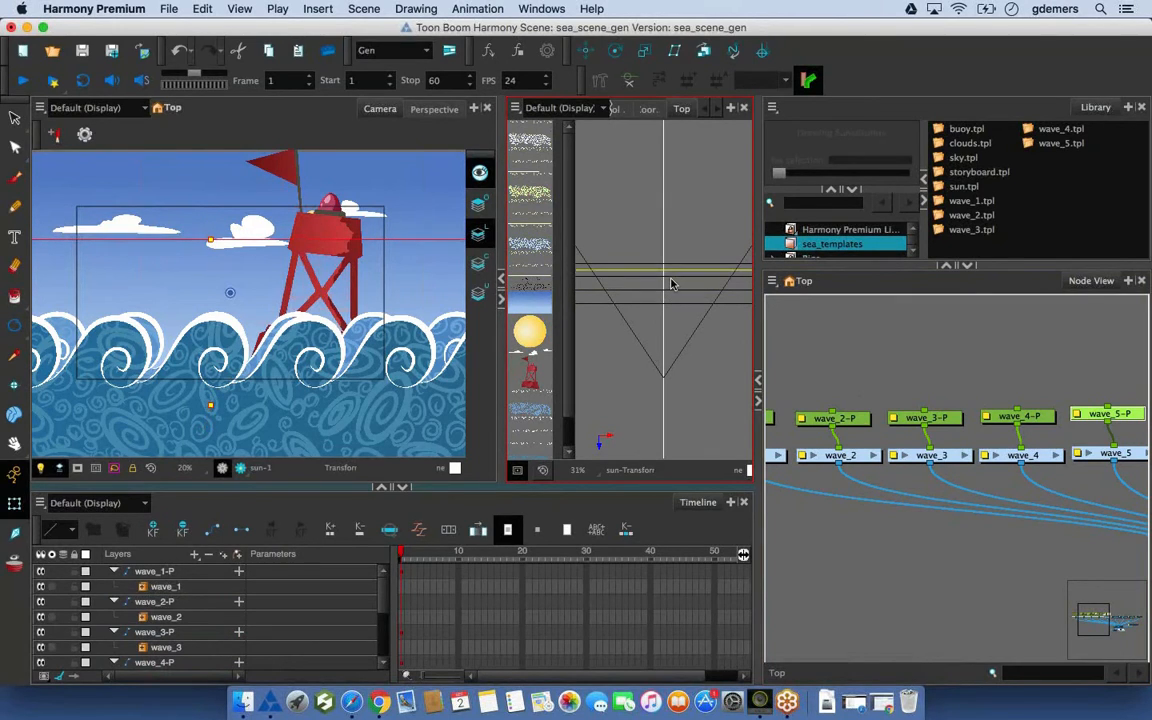
key("alt+Up")
key("alt+Up")
key("alt+Up")
key("alt+Up")
key("alt+Up")
key("alt+Up")
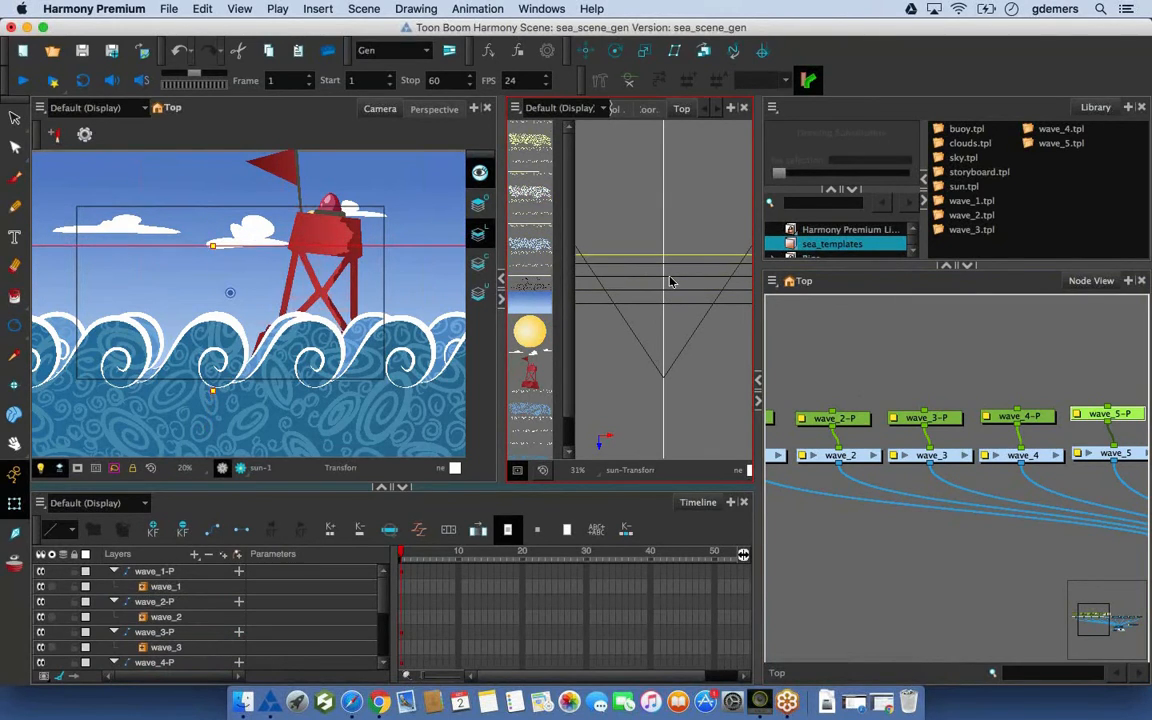
key("alt+Up")
key("alt+Down")
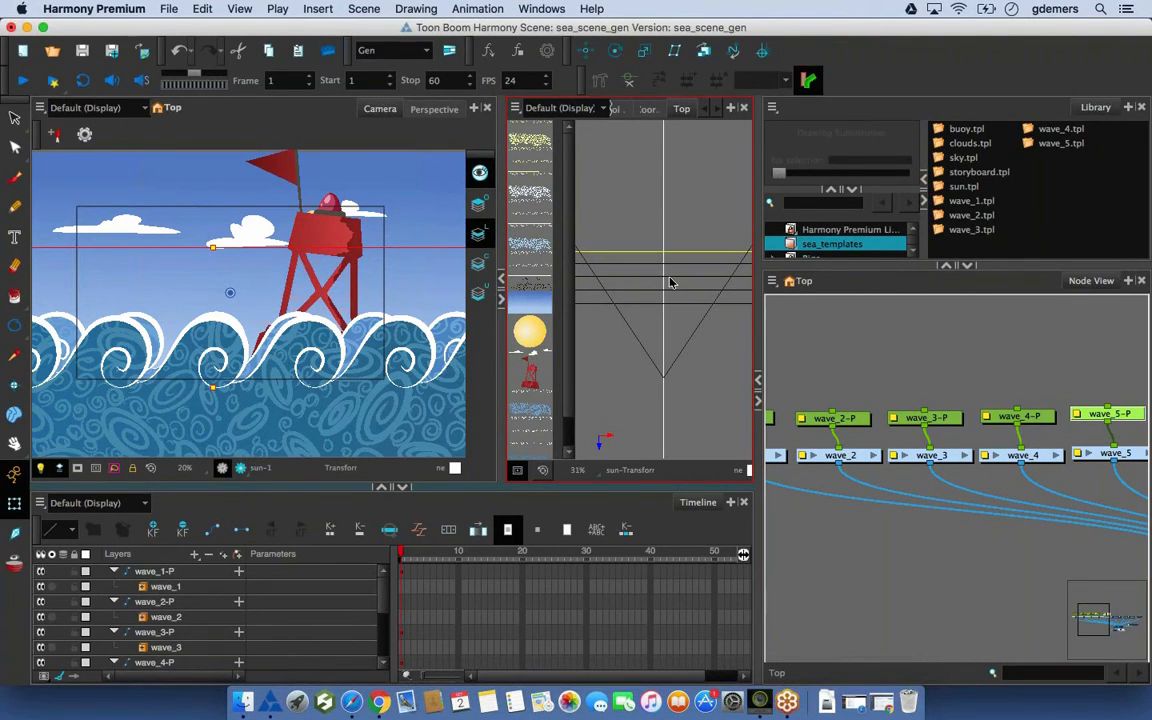
Try resetting the depth positions of all five wave pegs together, and undo the reset
key("1")
key("1")
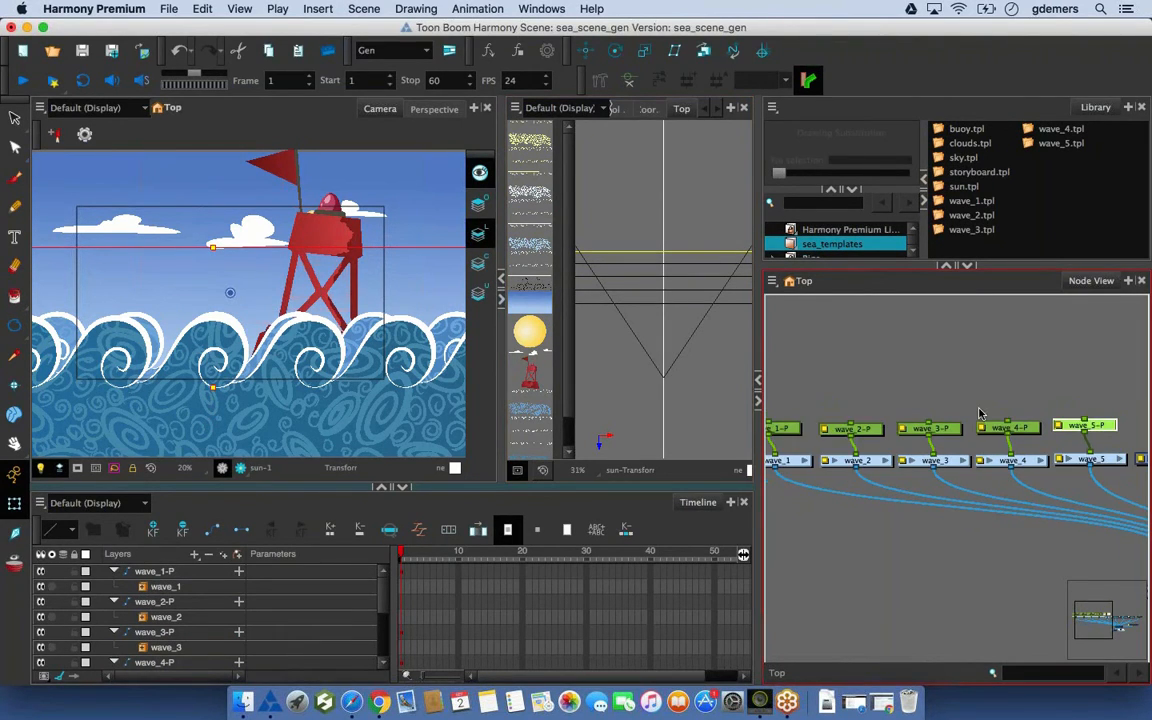
left_click_drag(1012, 432, 898, 382)
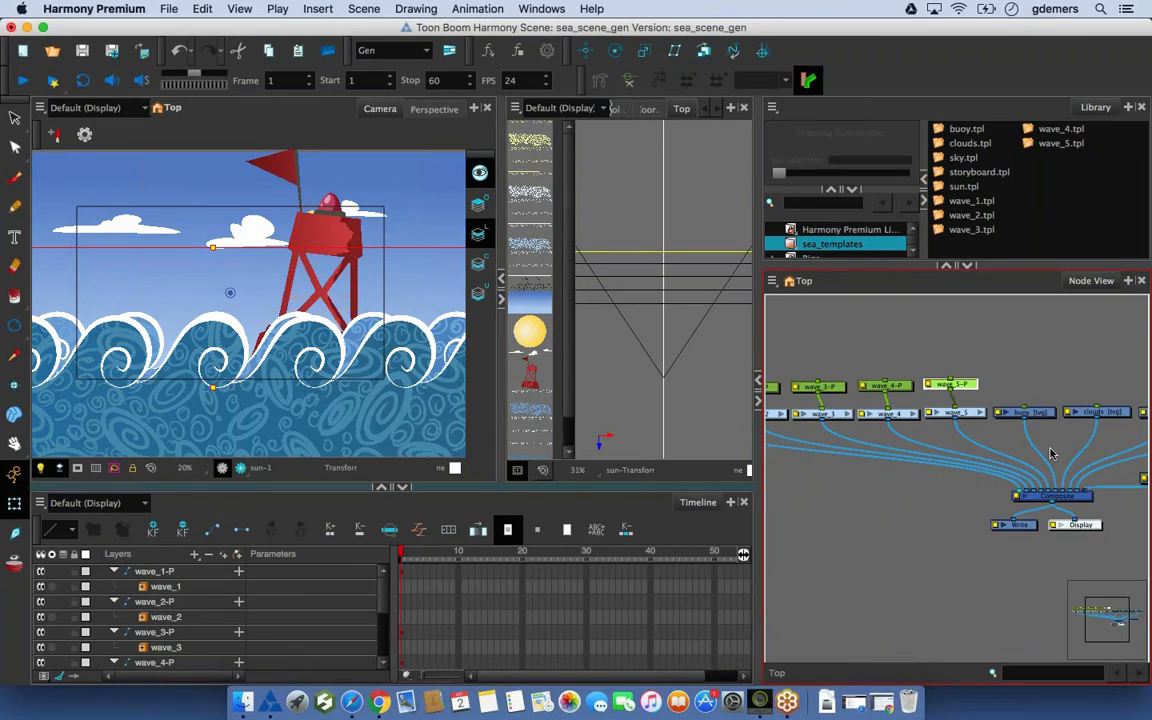
left_click_drag(1050, 454, 1006, 457)
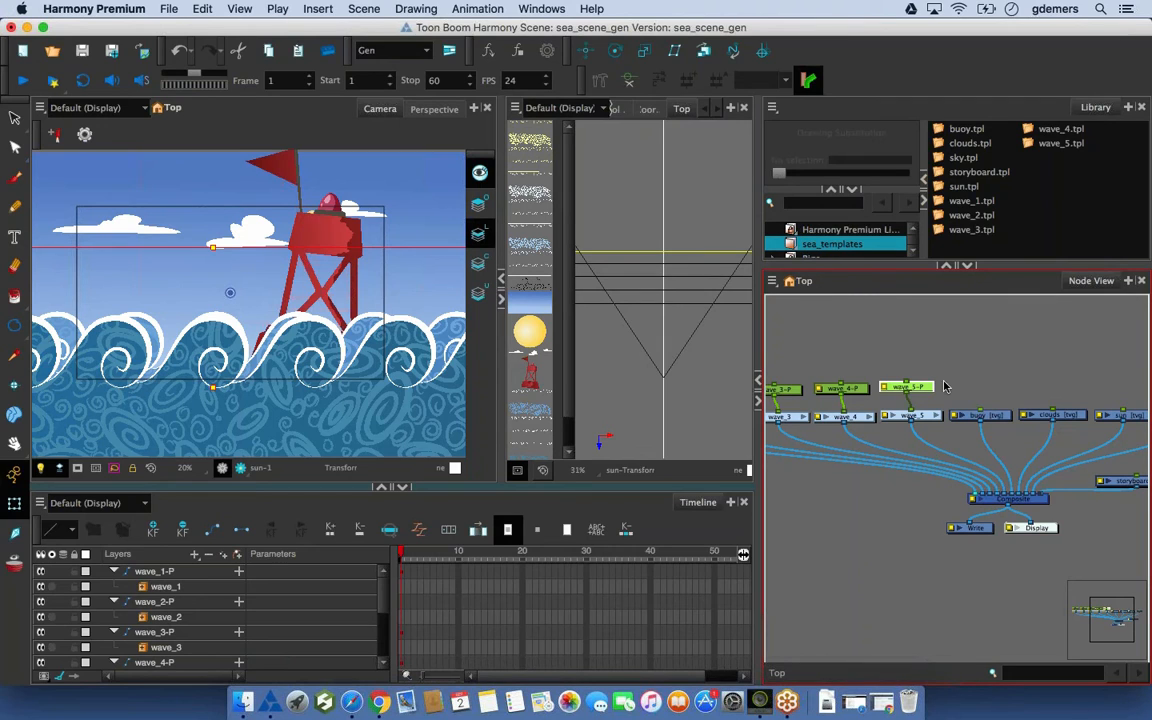
left_click_drag(915, 368, 786, 413)
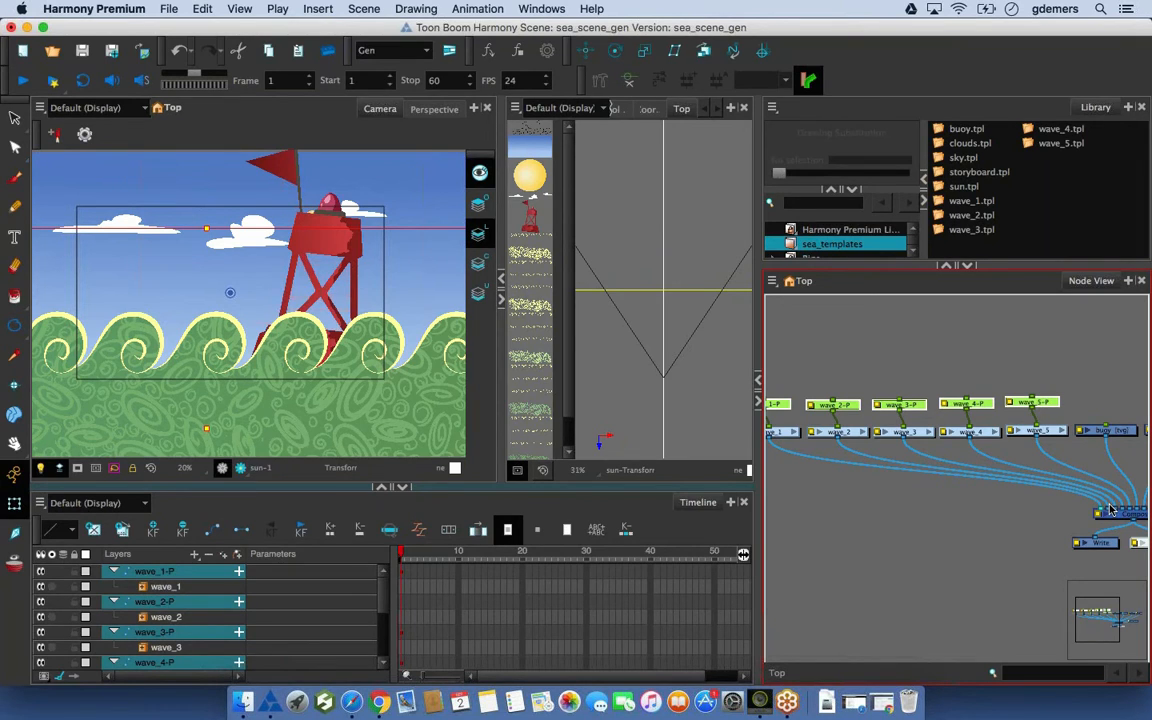
key("super+z")
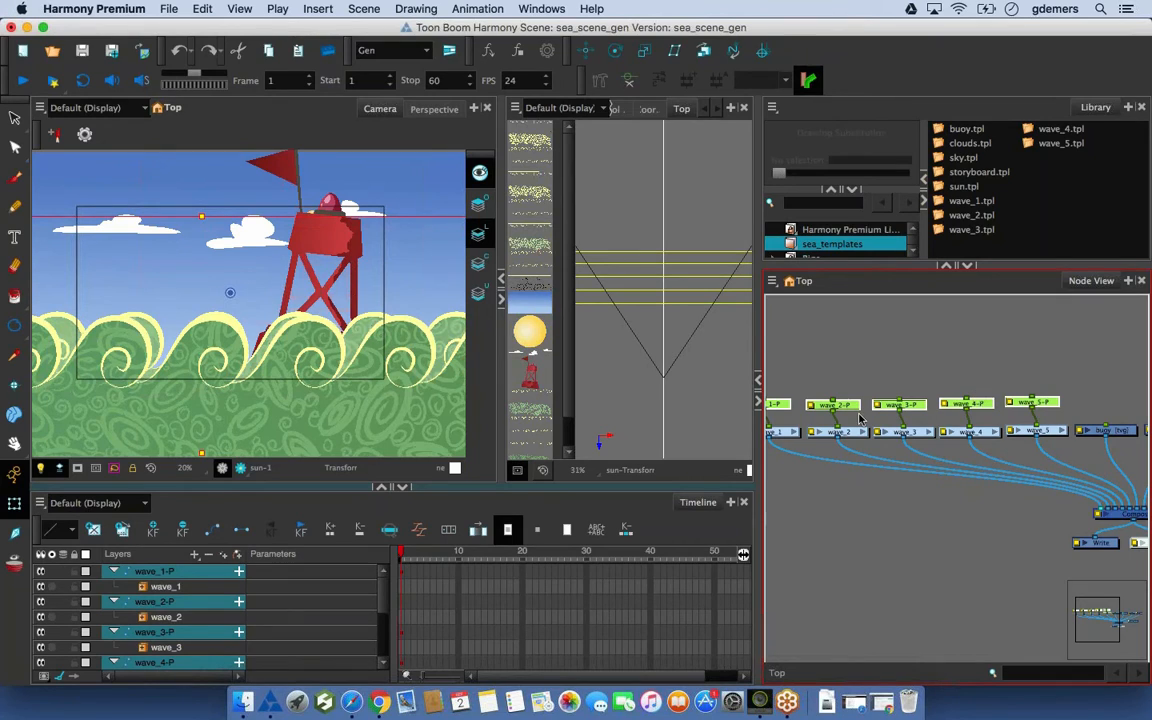
left_click_drag(848, 404, 896, 414)
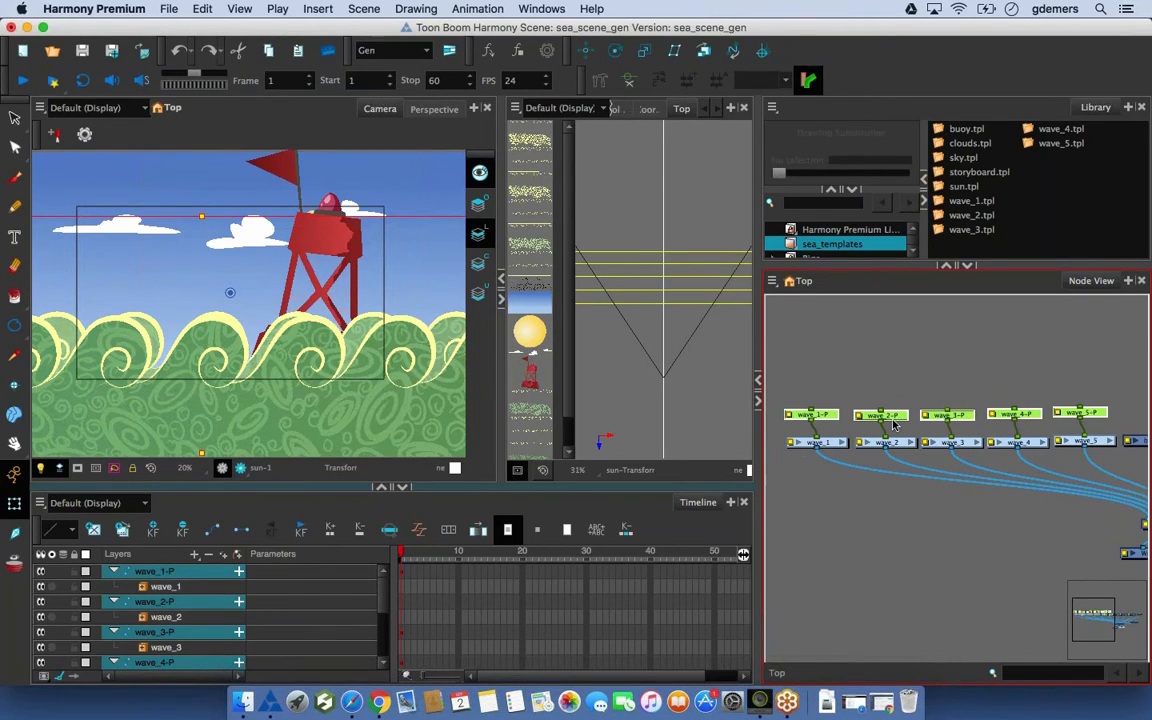
left_click(1080, 416)
left_click_drag(1080, 418, 742, 386)
left_click(924, 390)
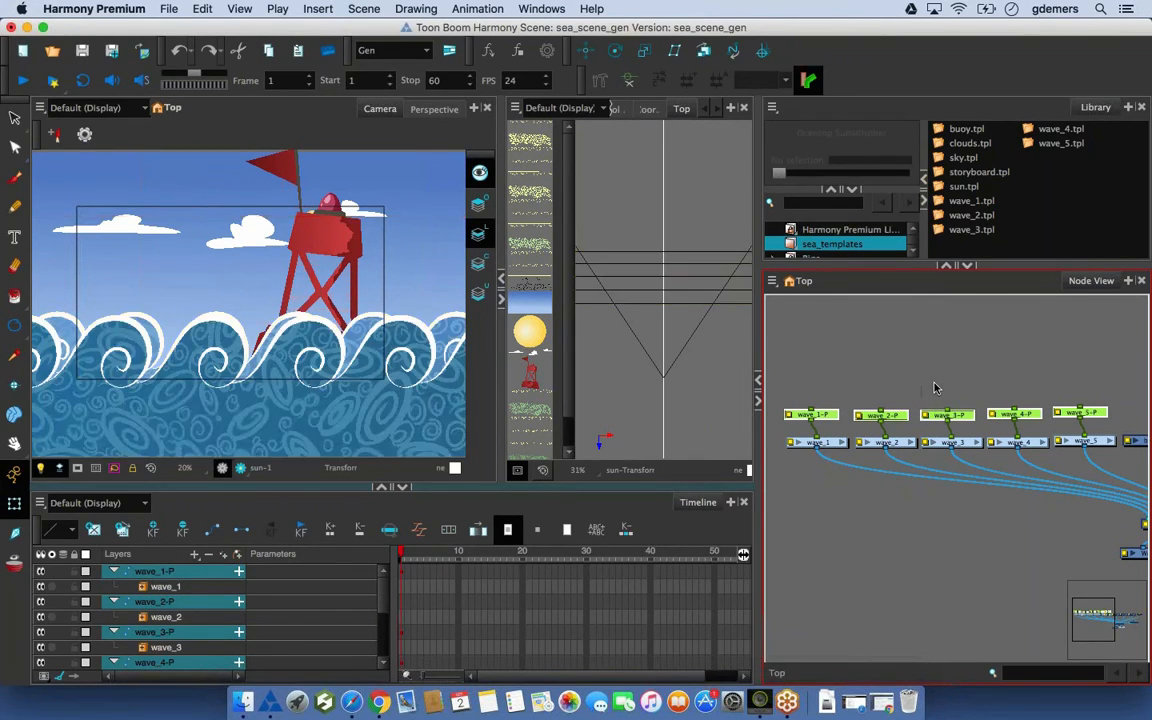
Lower the wave_1-P peg slightly in the Camera view to reveal more of the waves behind it
left_click(828, 420)
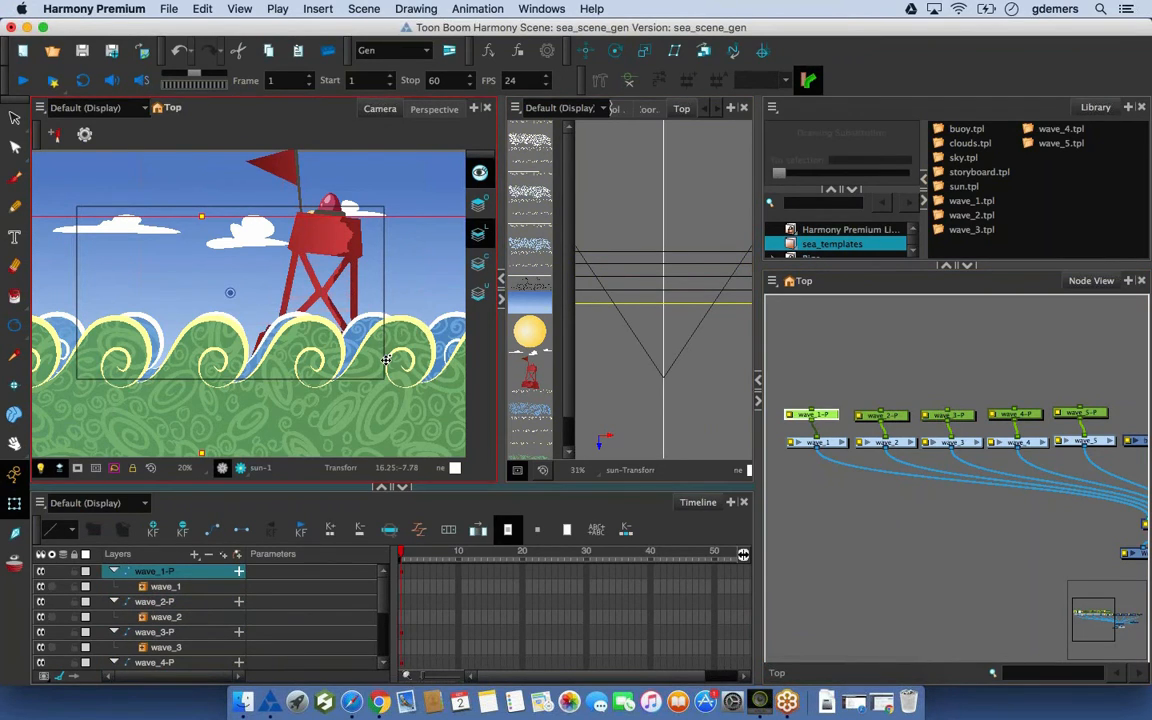
key("Down")
key("Down")
key("Down")
key("Down")
key("Down")
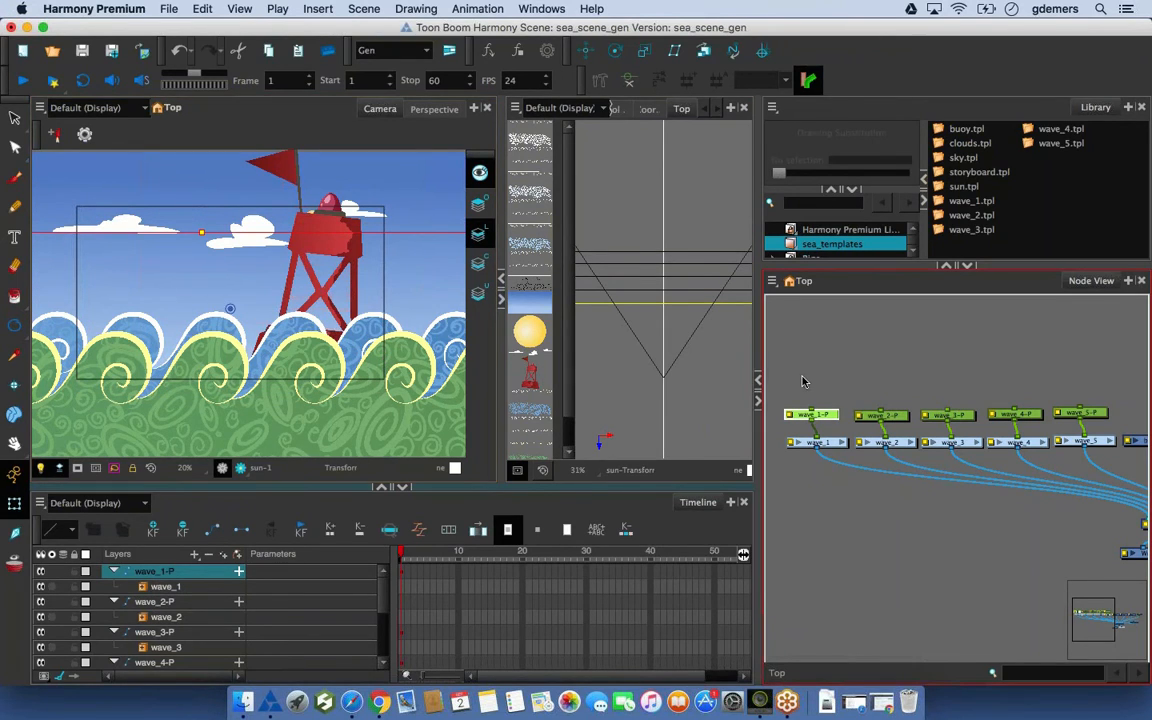
Try raising the wave_3-P peg step by step in the Camera view
left_click(955, 418)
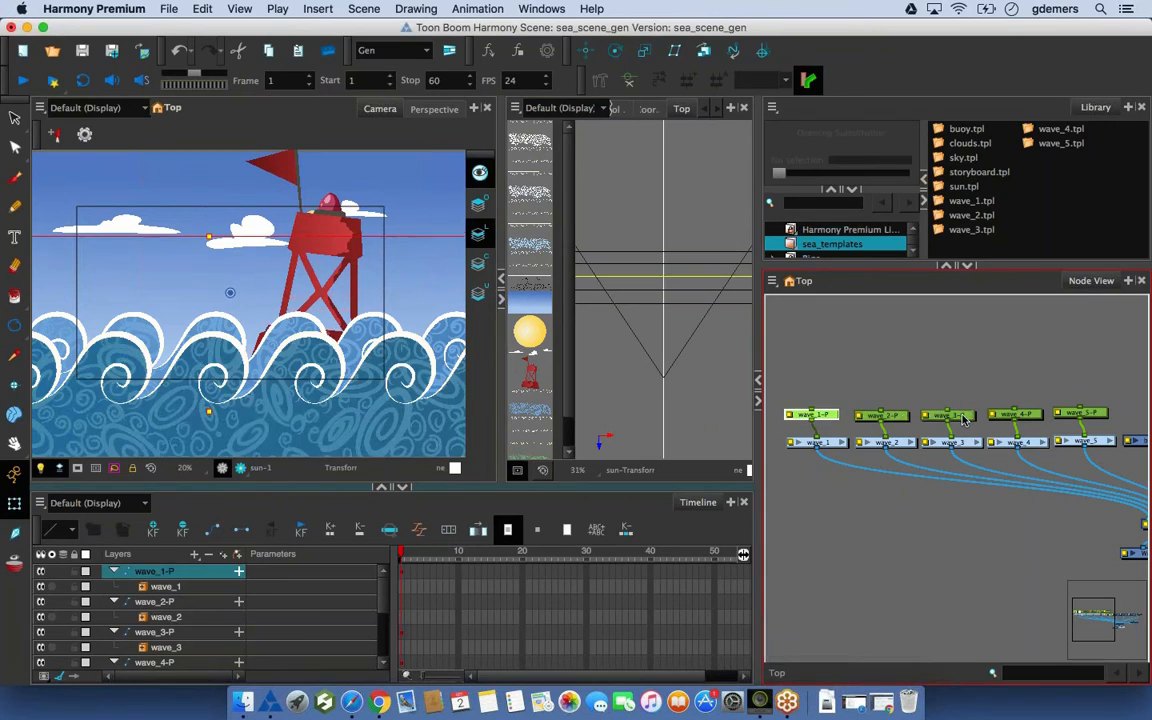
key("Up")
key("Up")
key("Up")
key("Up")
key("Up")
key("Up")
key("Up")
key("Up")
key("Up")
key("Up")
key("Up")
key("Up")
key("Up")
key("Up")
key("Up")
key("Up")
key("Up")
key("Up")
key("Up")
key("Up")
key("Up")
key("Up")
key("Up")
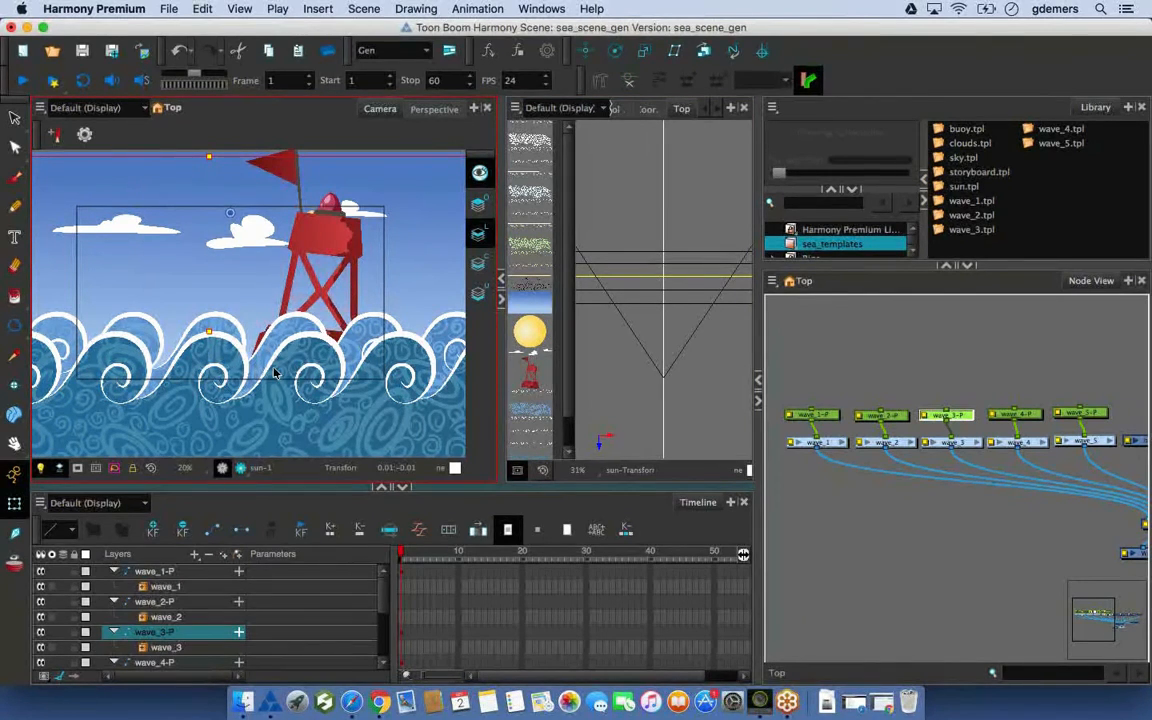
Bring the wave_3-P peg back down to its starting height in the Camera view
key("Down")
key("Down")
key("Down")
key("Down")
key("Down")
key("Down")
key("Down")
key("Down")
key("Down")
key("Down")
key("Down")
key("Down")
key("Down")
key("Down")
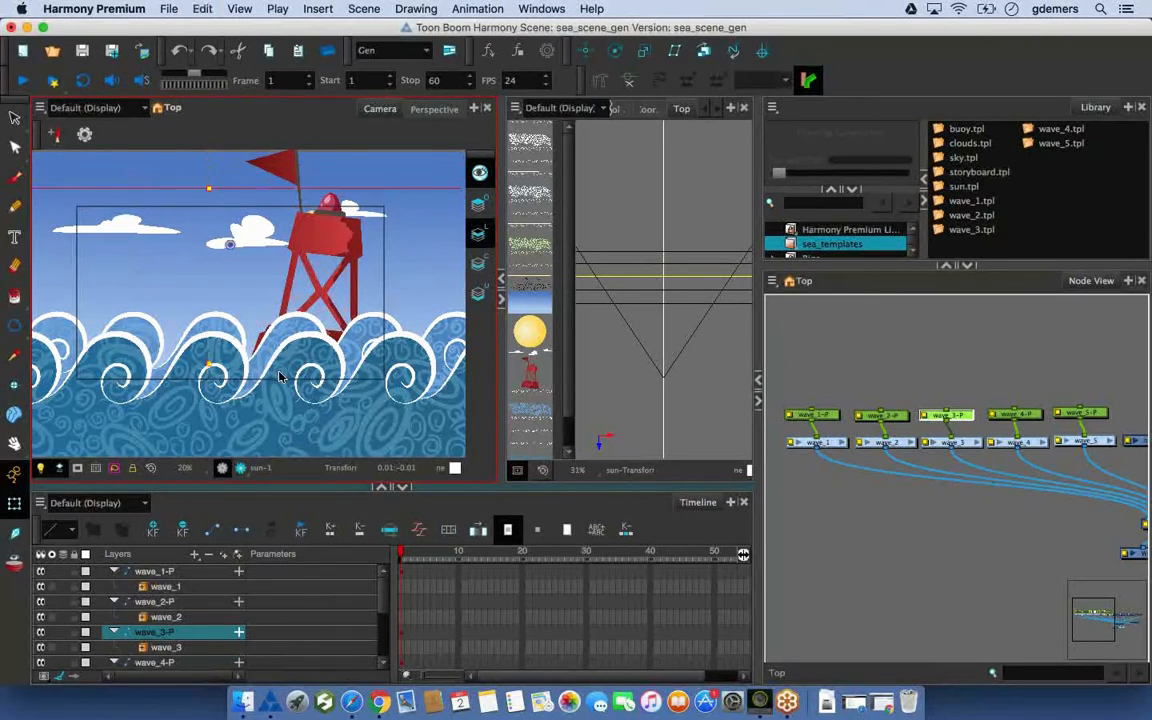
key("Down")
key("Down")
key("Down")
key("Down")
key("Down")
key("Down")
key("Down")
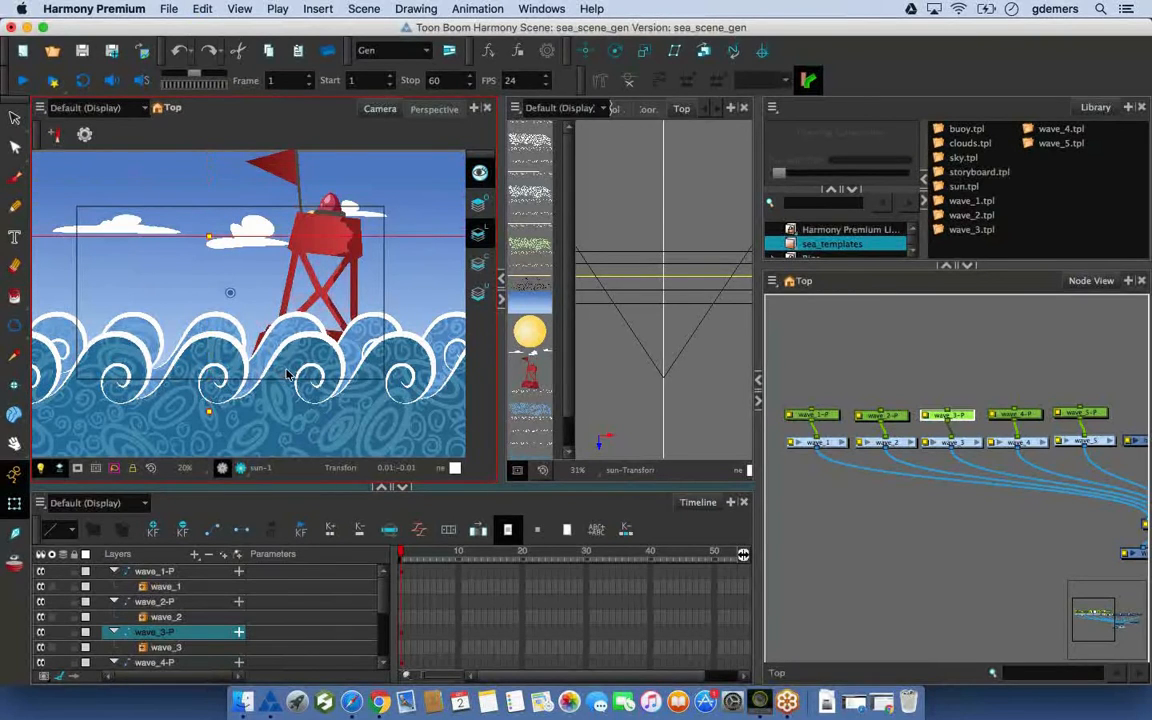
left_click(986, 404)
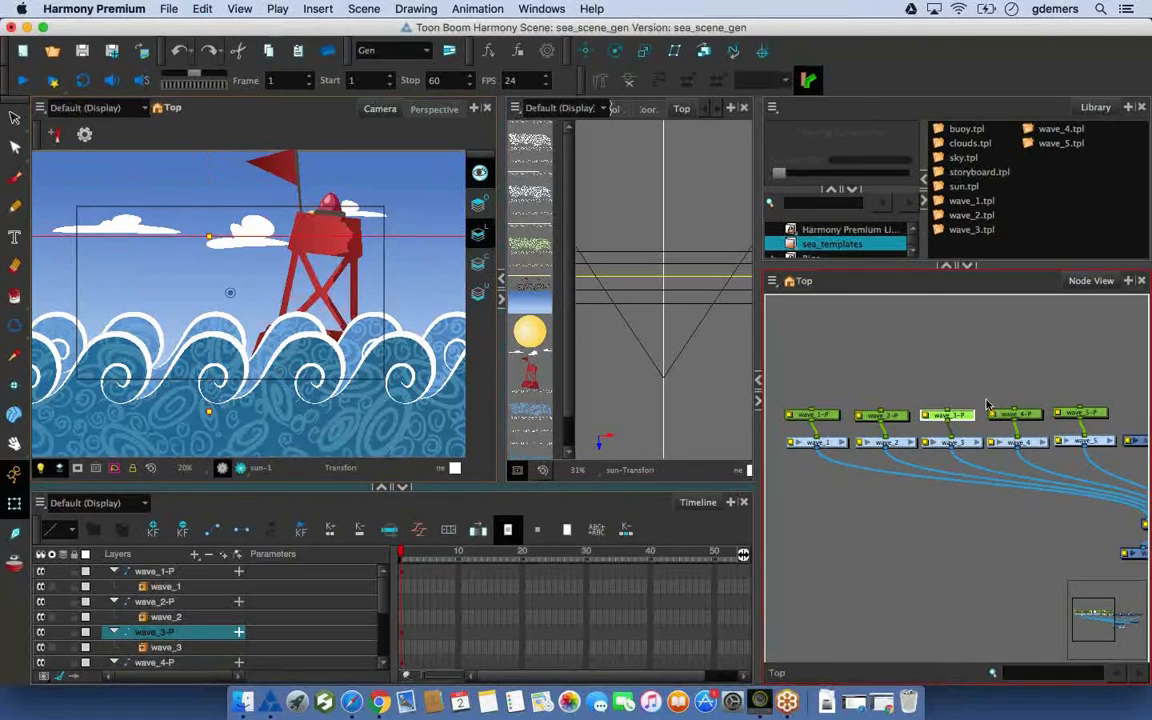
left_click_drag(1148, 440, 845, 426)
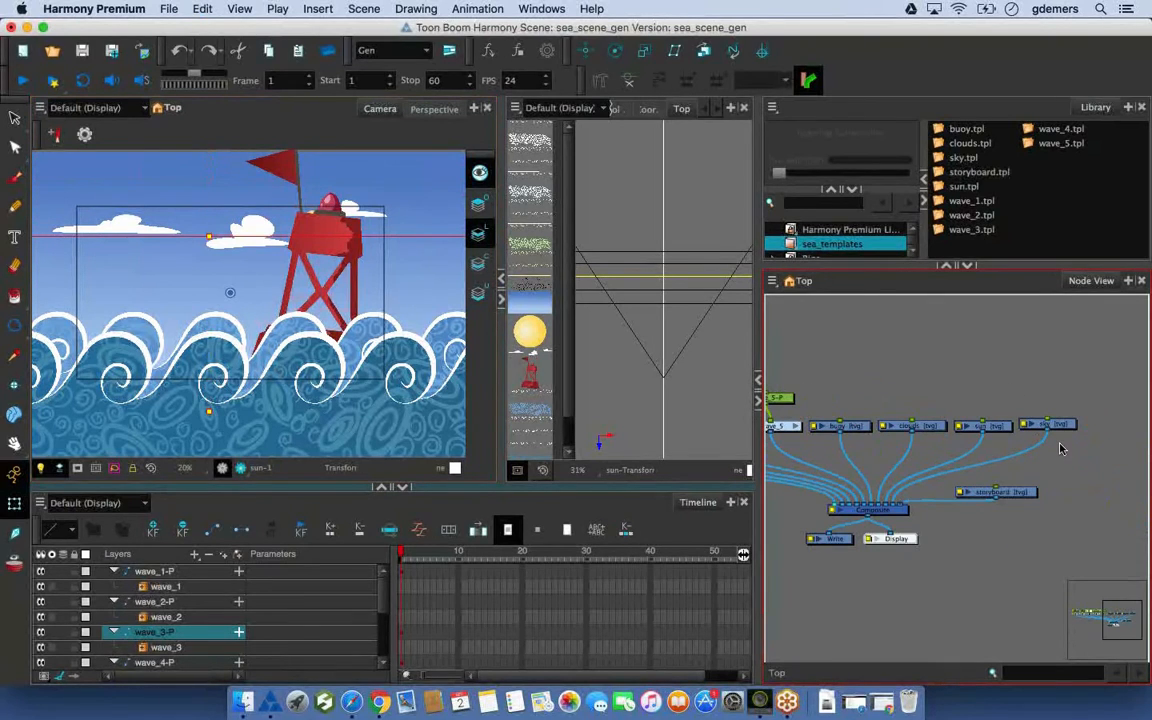
mouse_move(1069, 447)
left_mouse_down()
mouse_move(954, 410)
mouse_move(842, 397)
mouse_move(862, 406)
left_mouse_up()
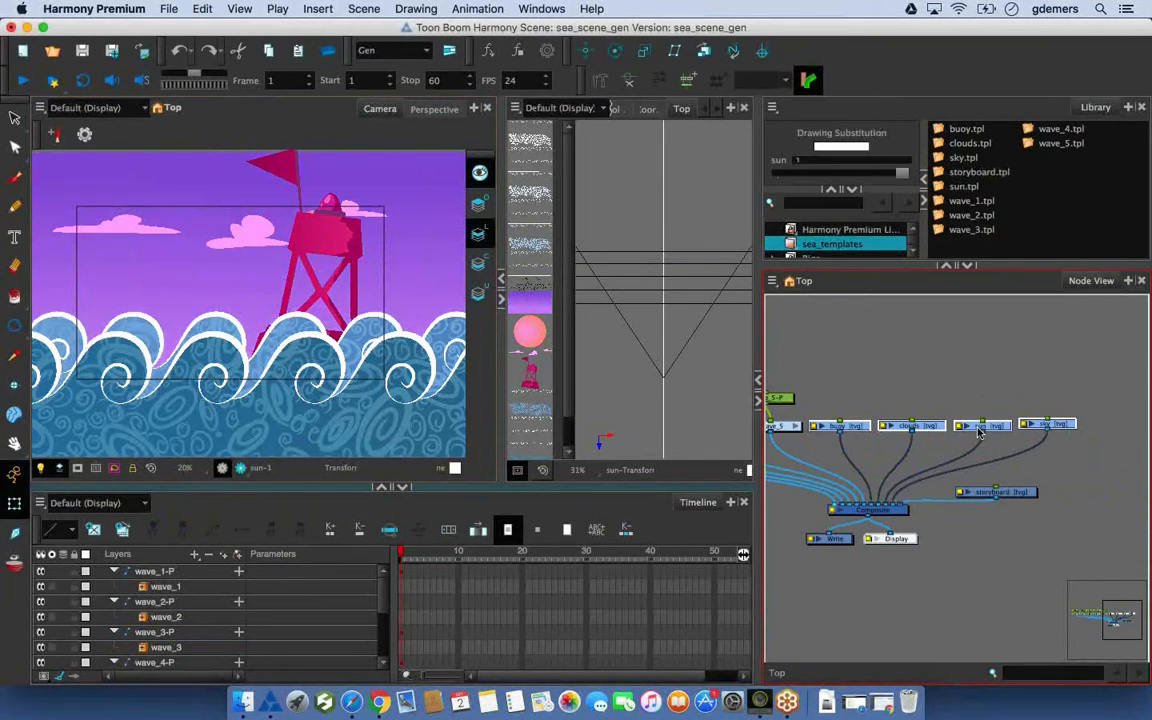
key("super+p")
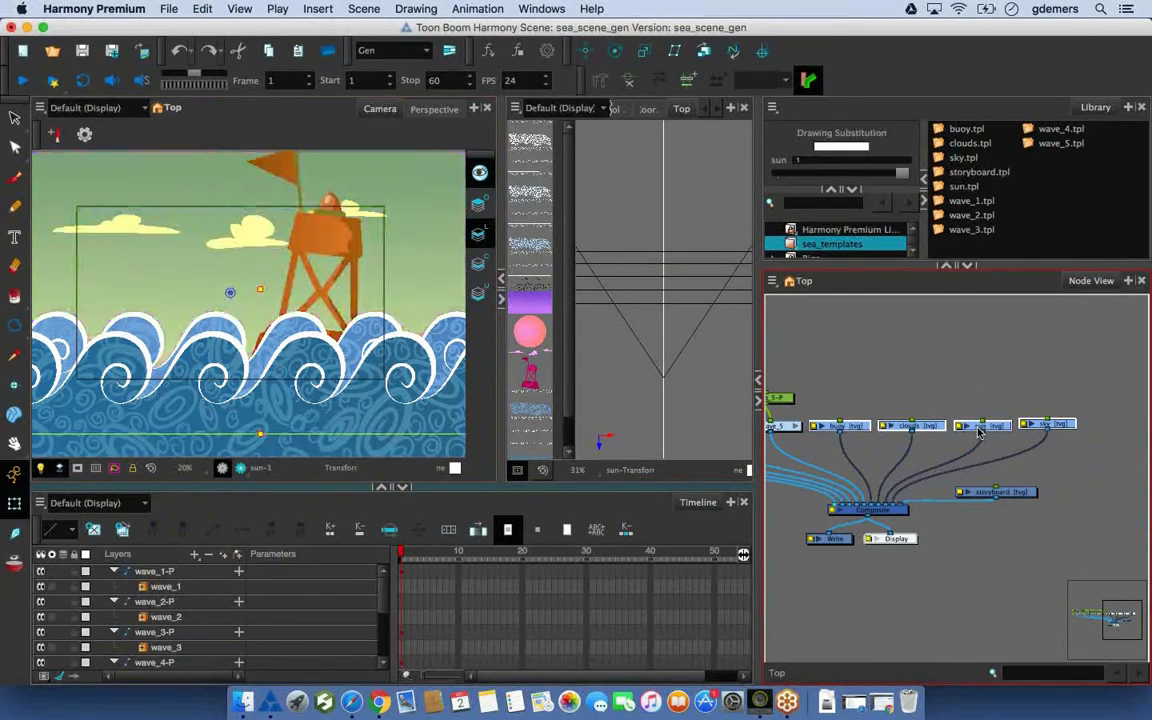
key("super+z")
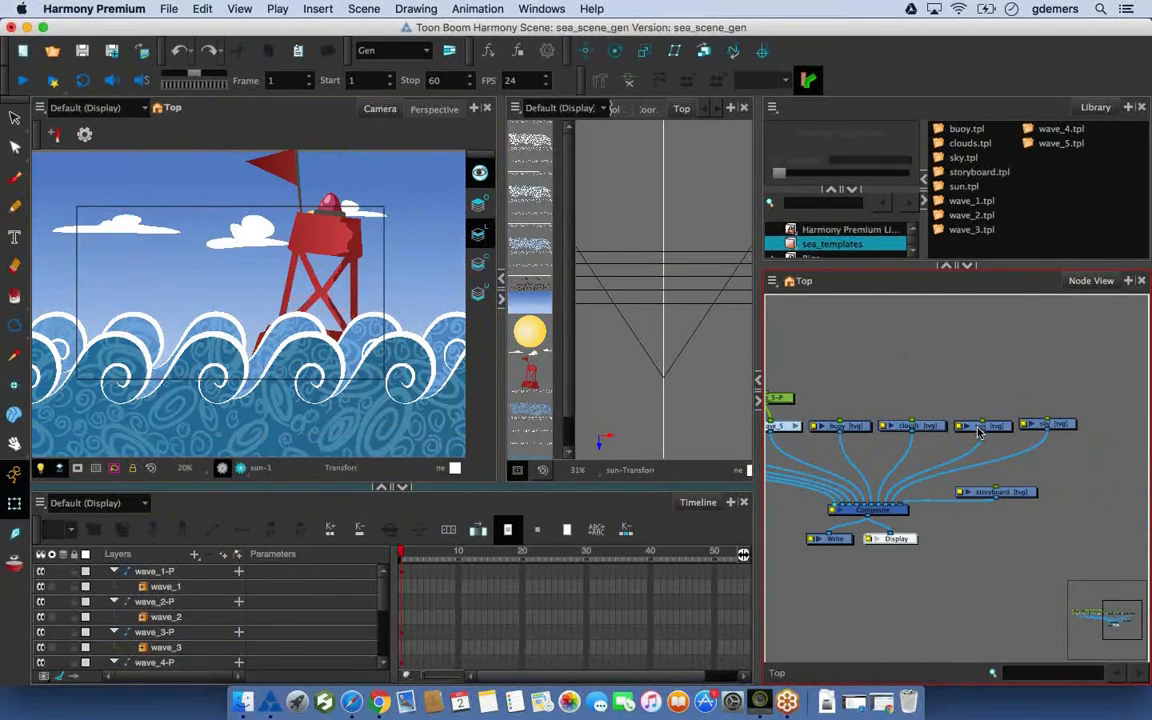
Select the buoy, clouds, sun and sky drawing nodes and give each one its own parent peg
left_click_drag(847, 418, 1064, 437)
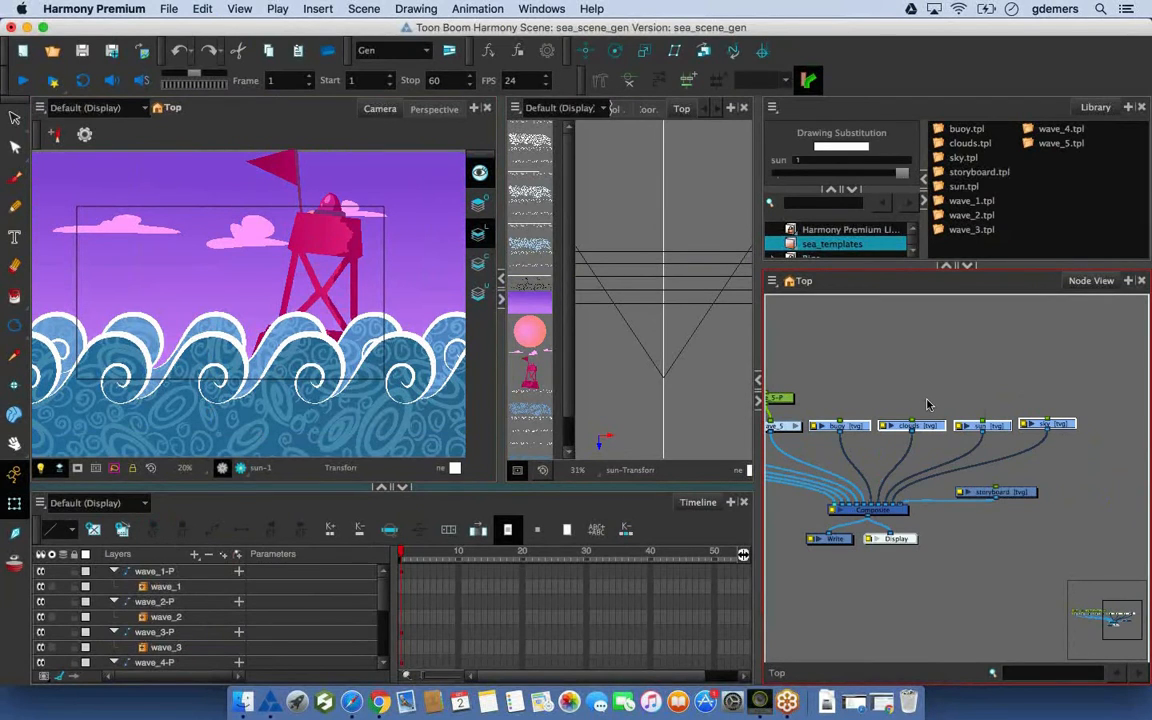
key("super+alt+p")
left_click_drag(840, 368, 1057, 401)
left_click(1056, 372)
key("2")
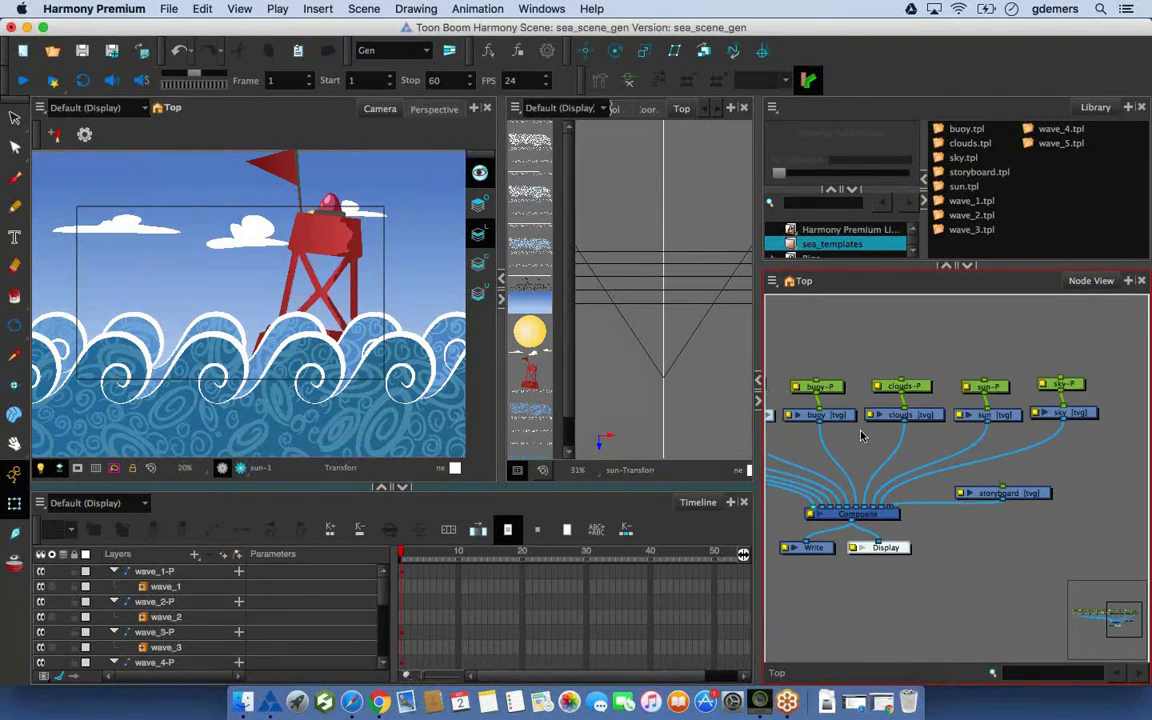
key("2")
Select the buoy and clouds pegs in turn to check which artwork each one controls
left_click(880, 413)
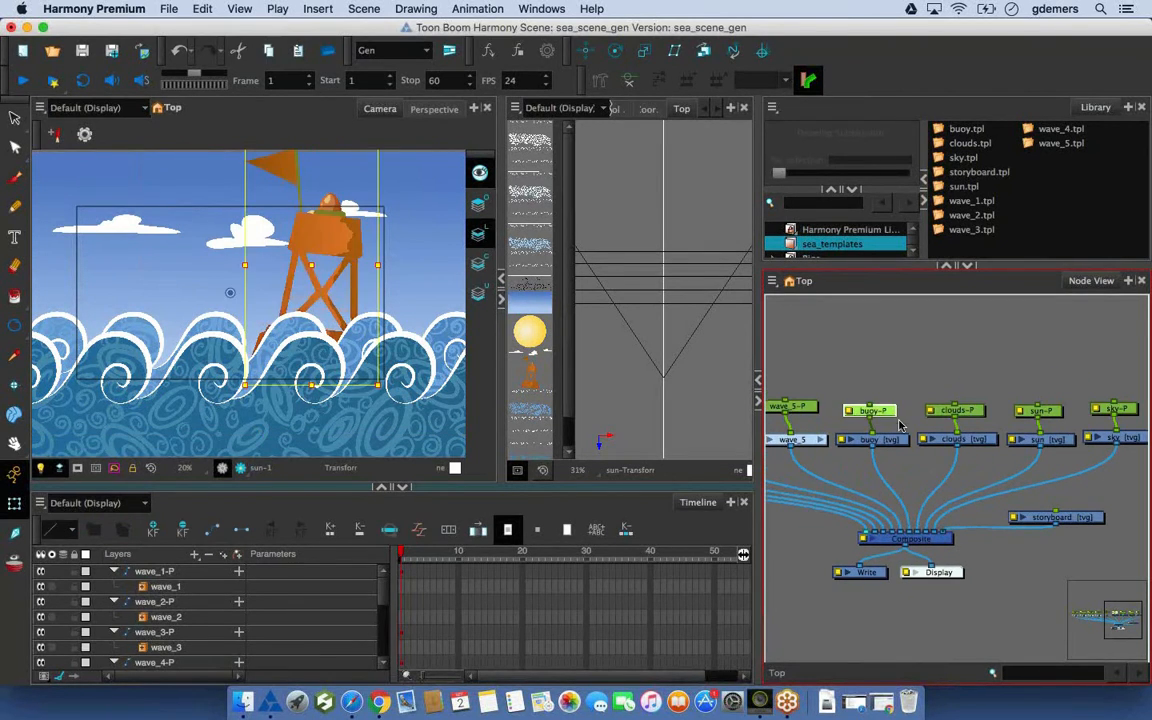
left_click(953, 412)
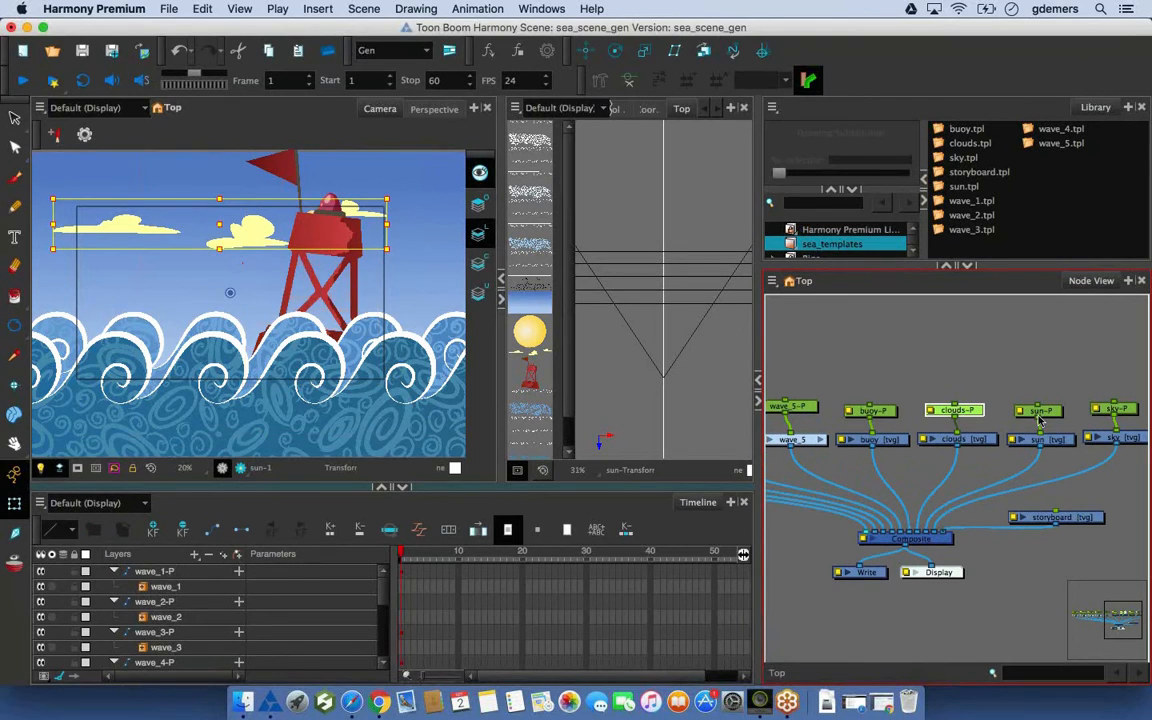
left_click(870, 411)
scroll(1016, 428, "right", 5)
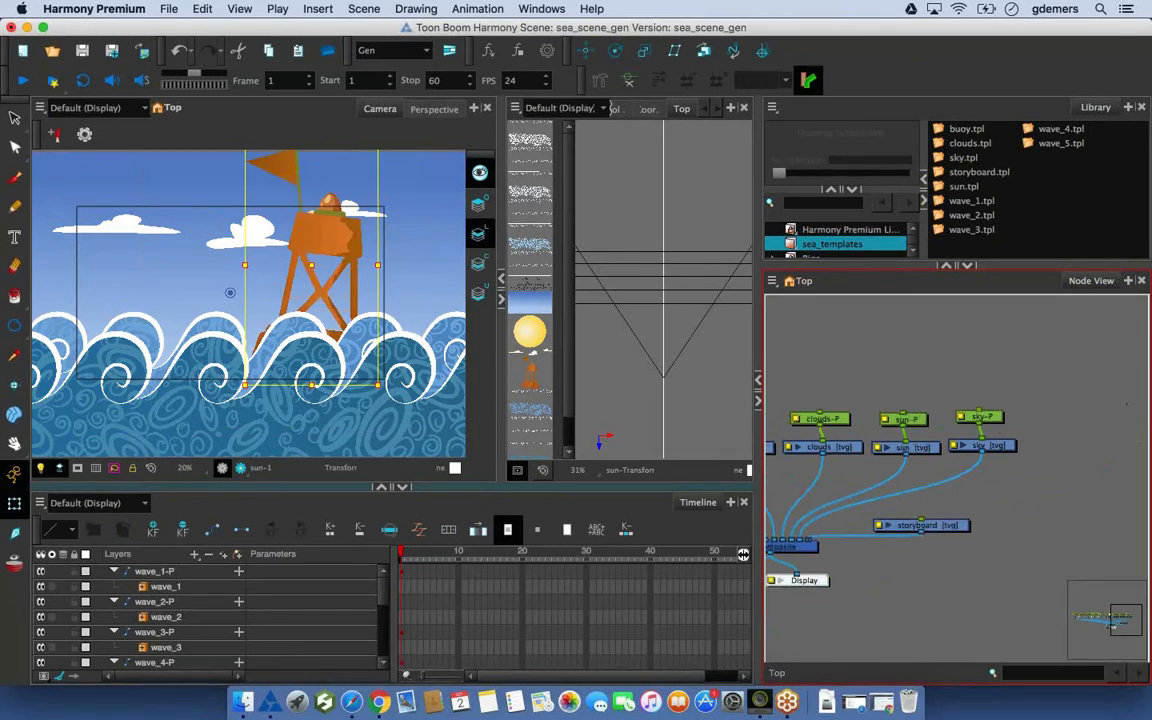
Try nudging the sky peg away from the camera in depth, well behind the other layers
left_click(993, 419)
key("1")
key("1")
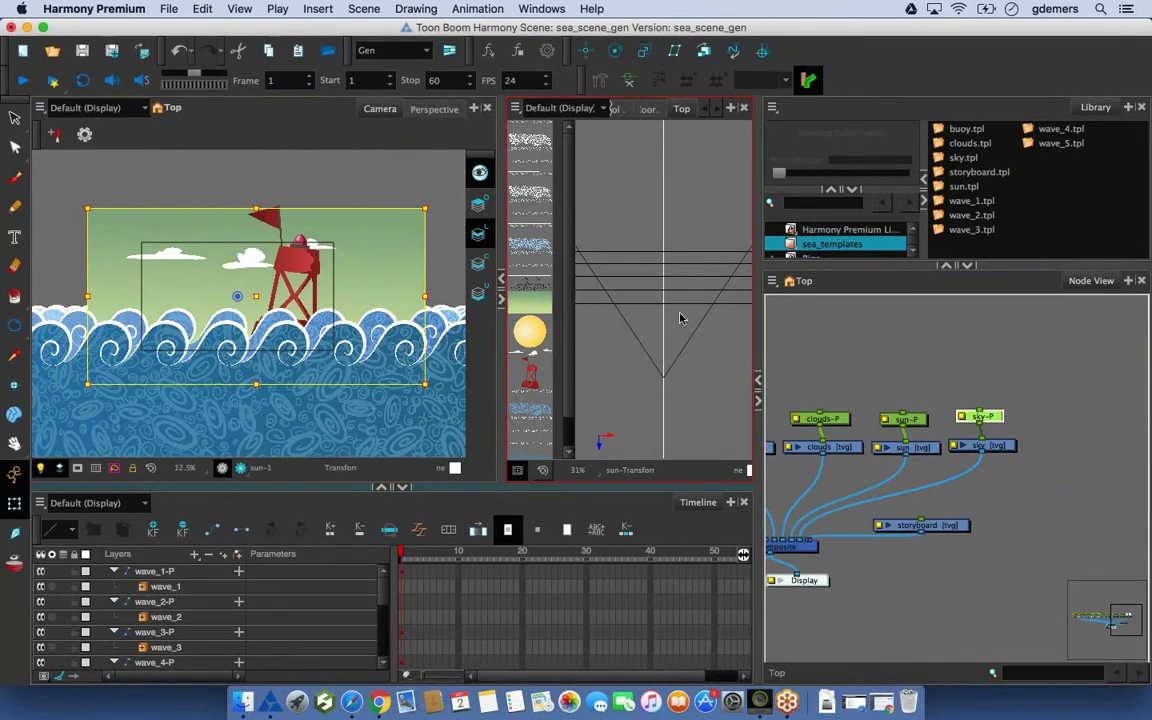
key("alt+Up")
key("alt+Up")
key("alt+Up")
key("alt+Up")
key("alt+Up")
key("alt+Up")
key("alt+Up")
key("alt+Up")
key("alt+Up")
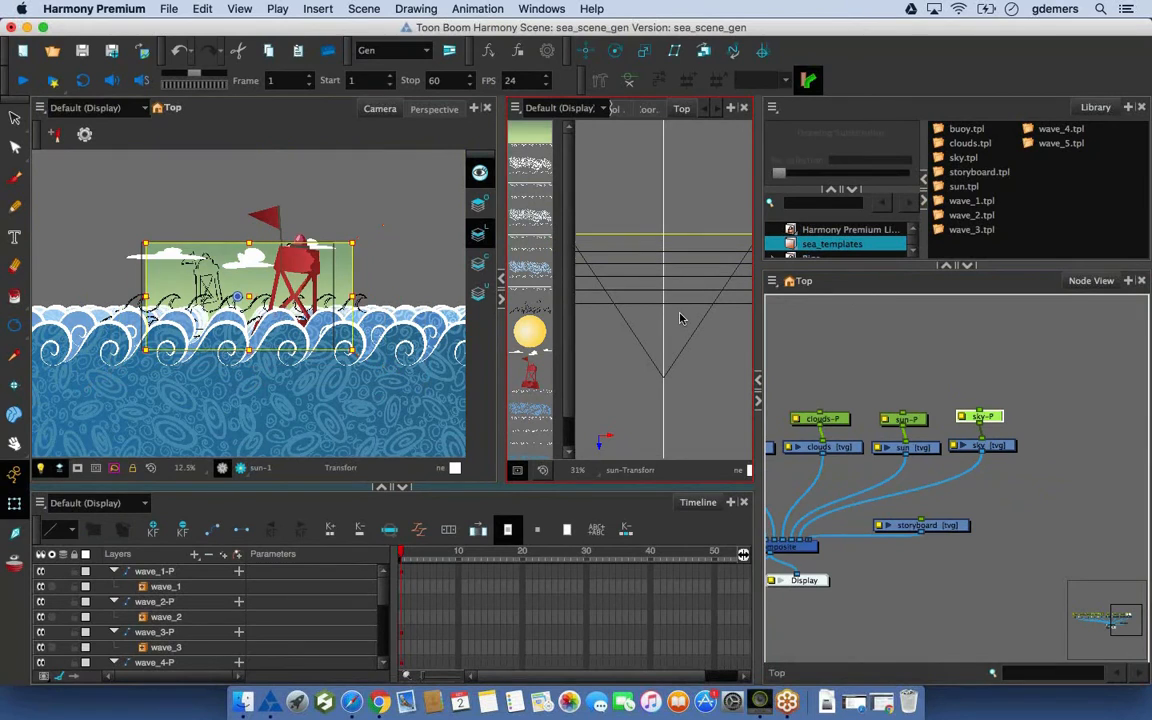
key("alt+Up")
key("alt+Up")
key("alt+Up")
key("alt+Up")
key("alt+Up")
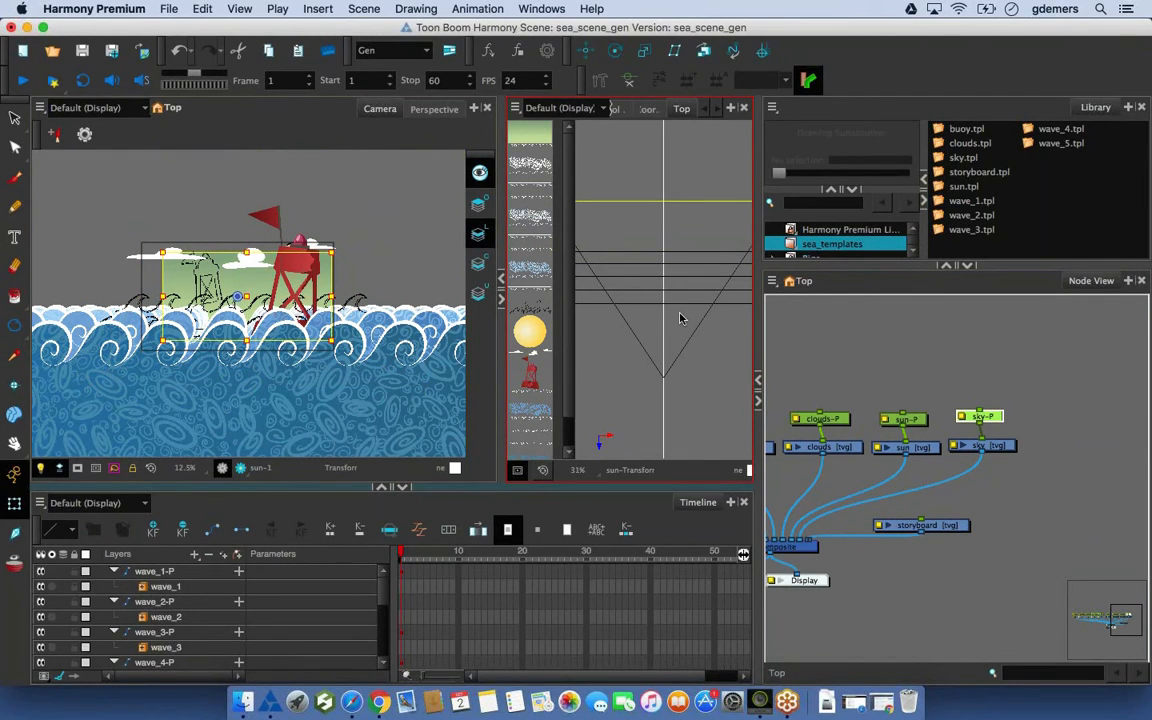
Nudge the sky peg part of the way back toward the camera and reset its transformation
key("alt+Down")
key("alt+Down")
key("alt+Down")
key("alt+Down")
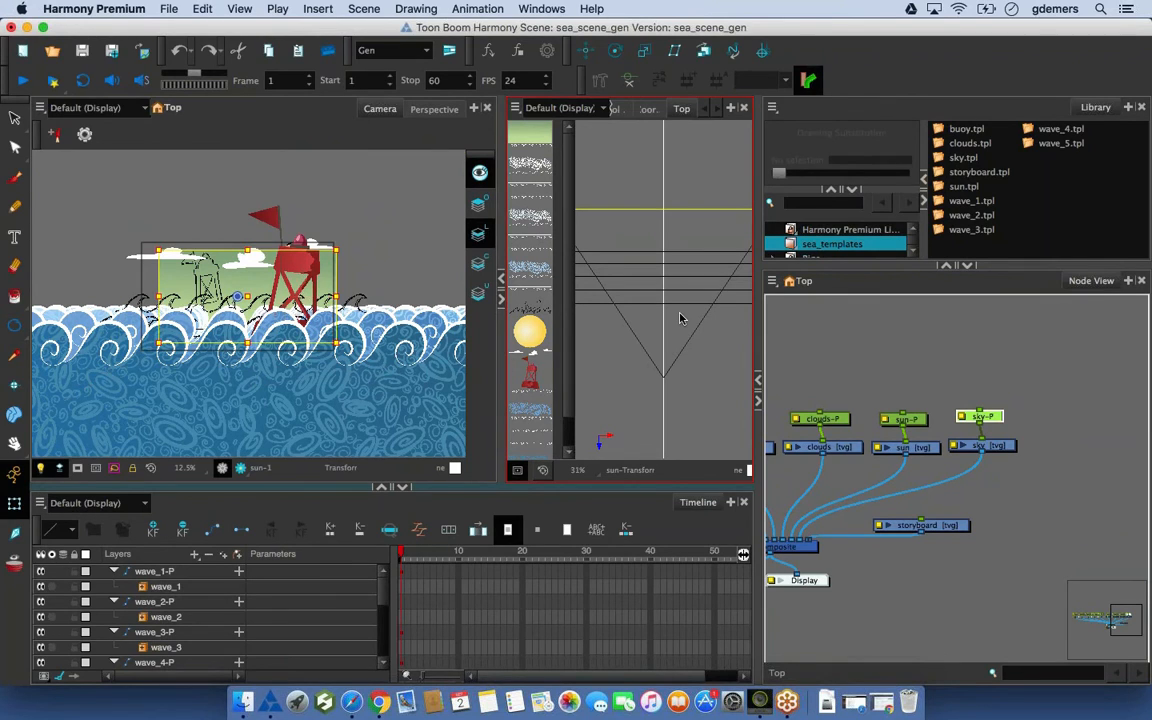
left_click(977, 430)
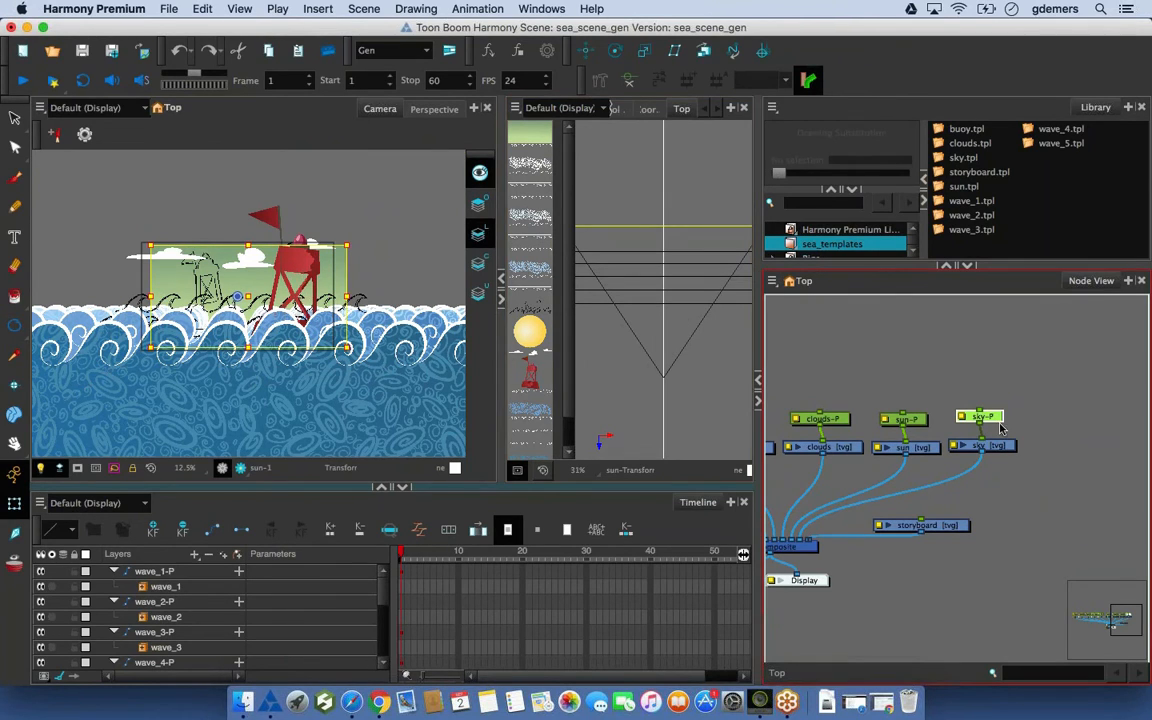
key("r")
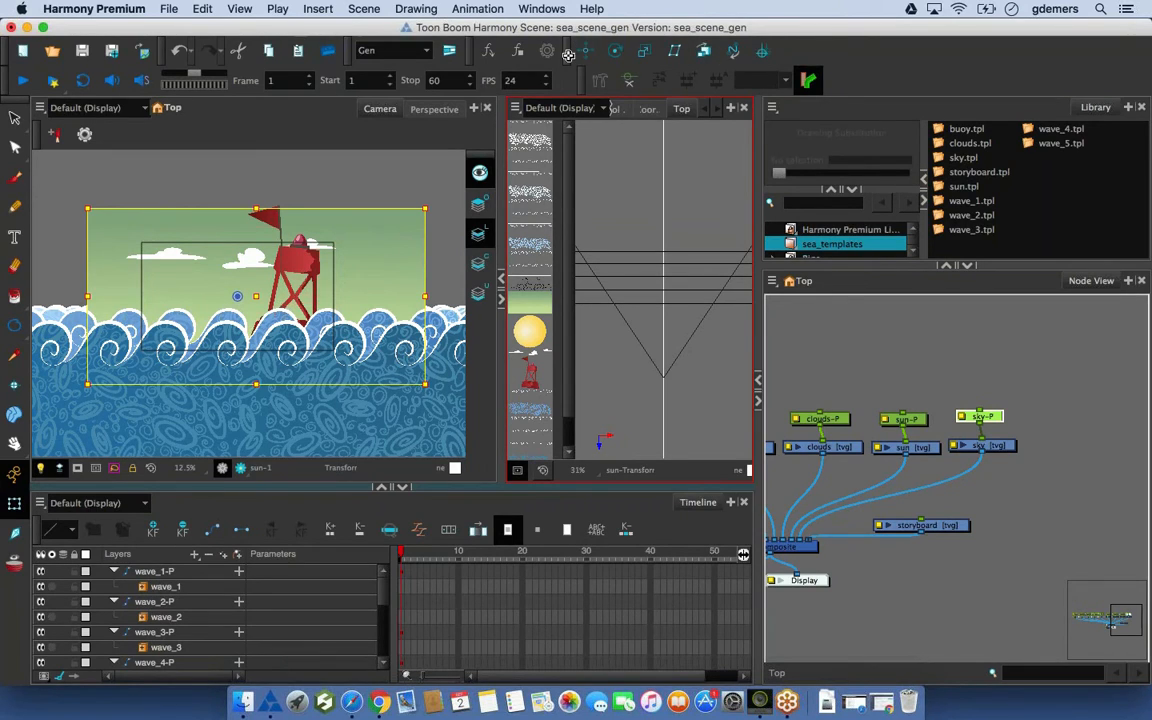
Try pushing the sky peg far back in the top view with the Maintain Size tool so its apparent size is kept
left_click_drag(584, 61, 577, 61)
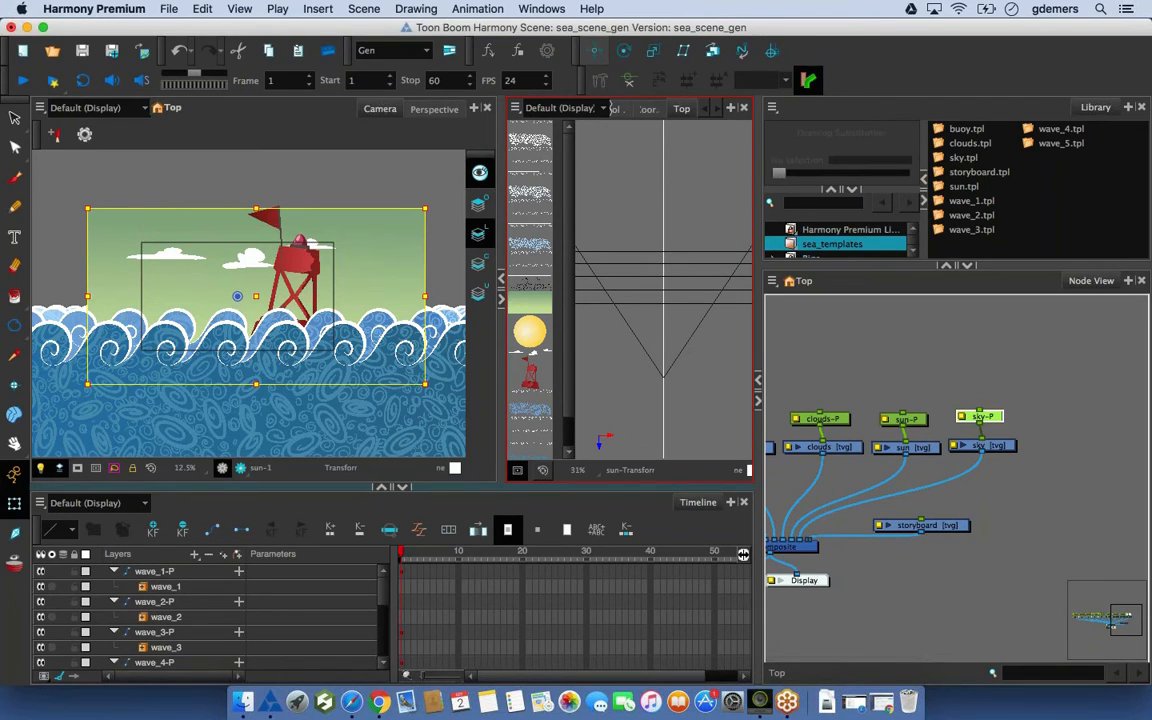
left_click(712, 55)
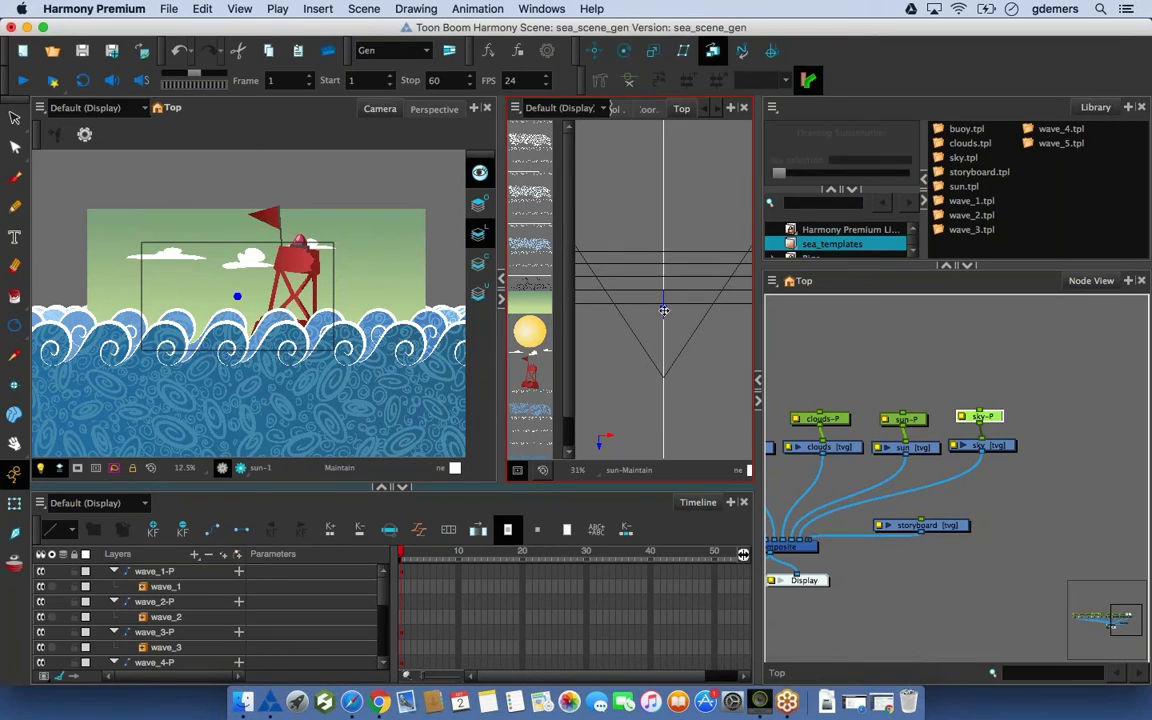
left_click_drag(663, 311, 670, 247)
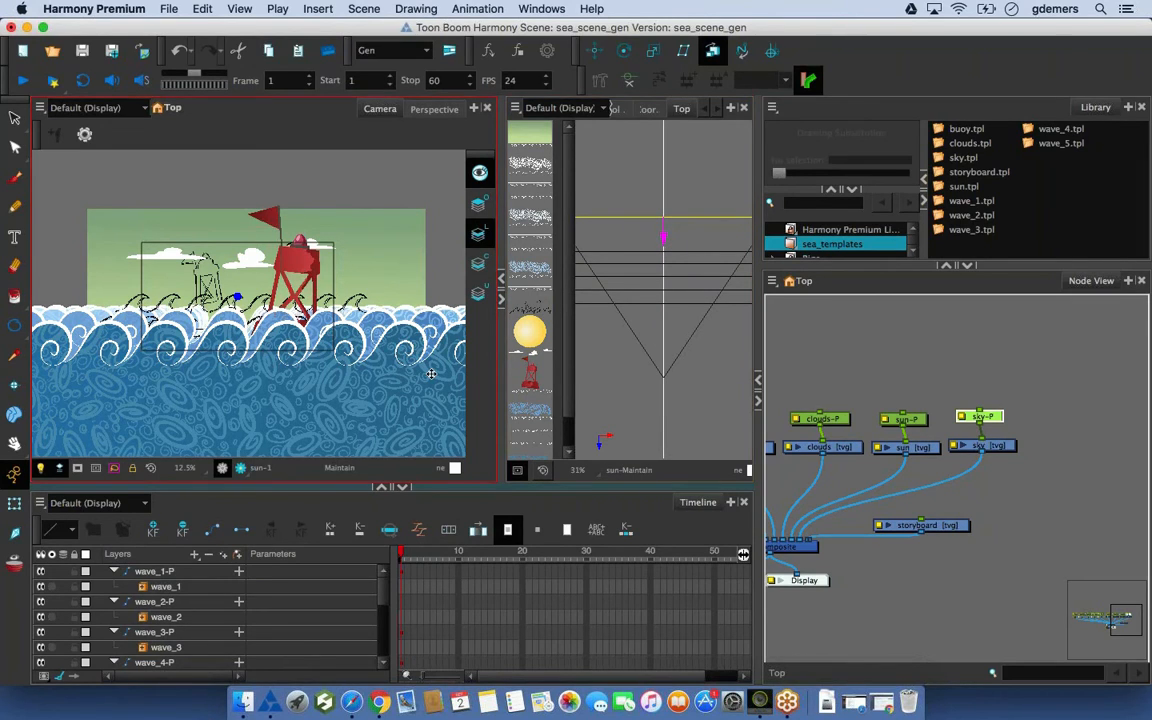
left_click_drag(662, 236, 673, 205)
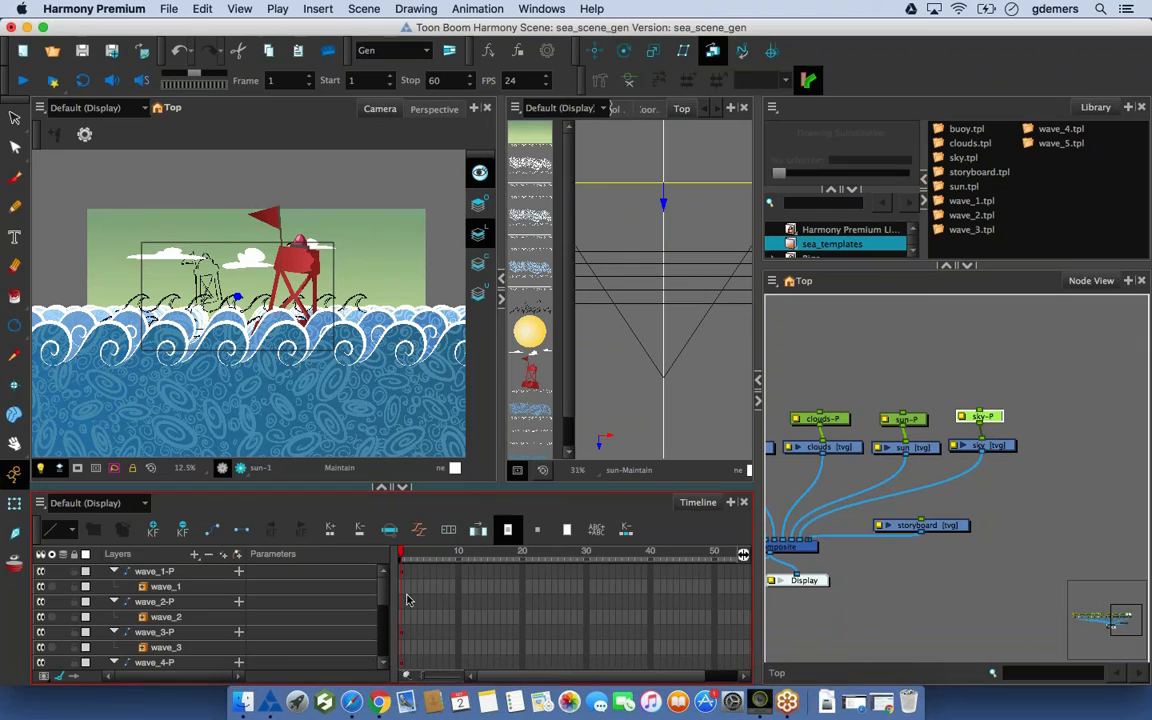
Locate the sky peg's layer in the timeline and examine its first frame
scroll(407, 598, "up", 5)
left_click(995, 425)
left_click(993, 422)
left_click(417, 623)
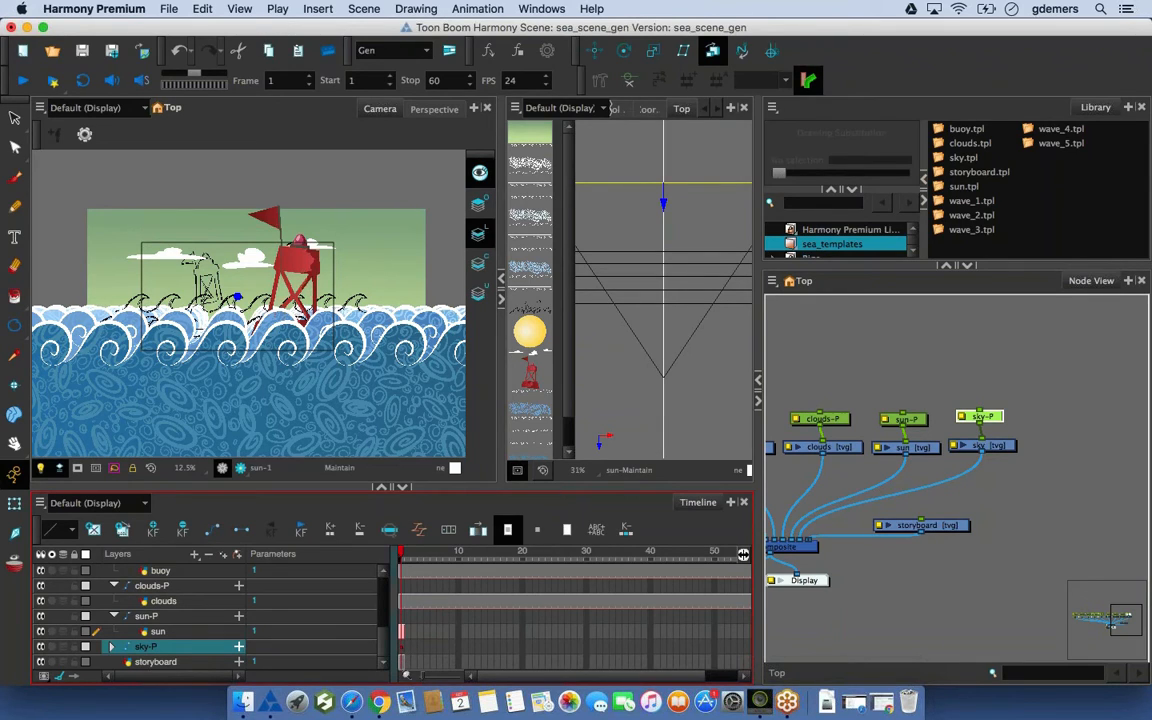
left_click(408, 643)
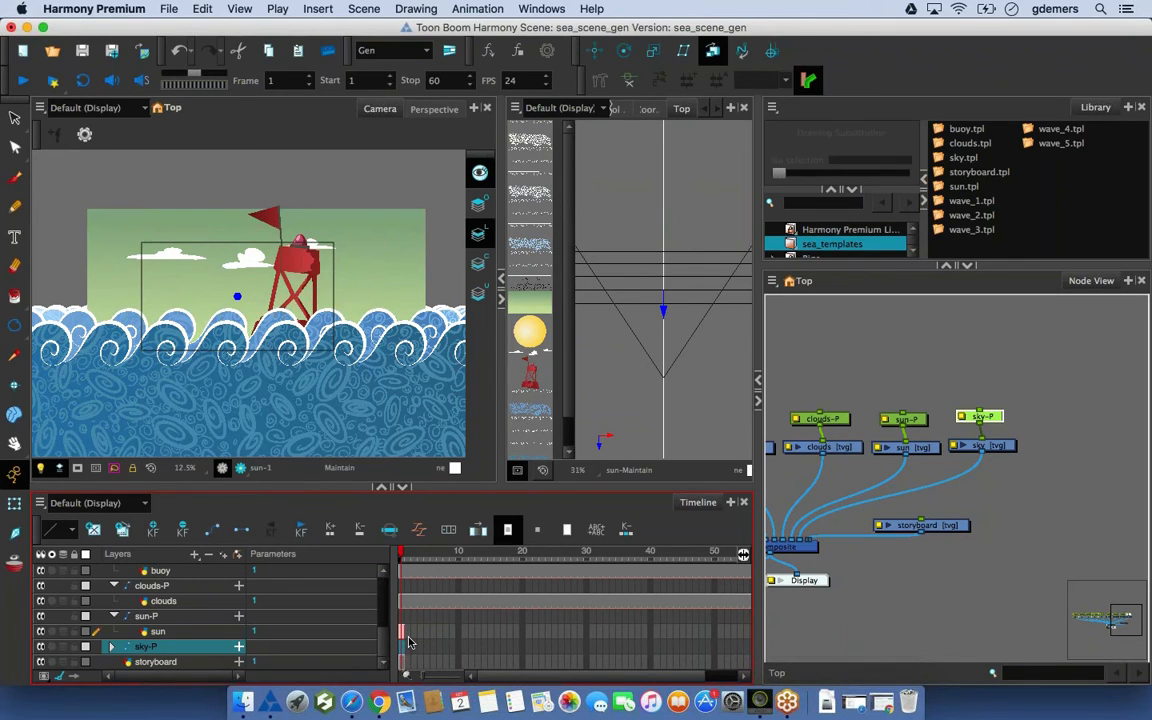
key("super+z")
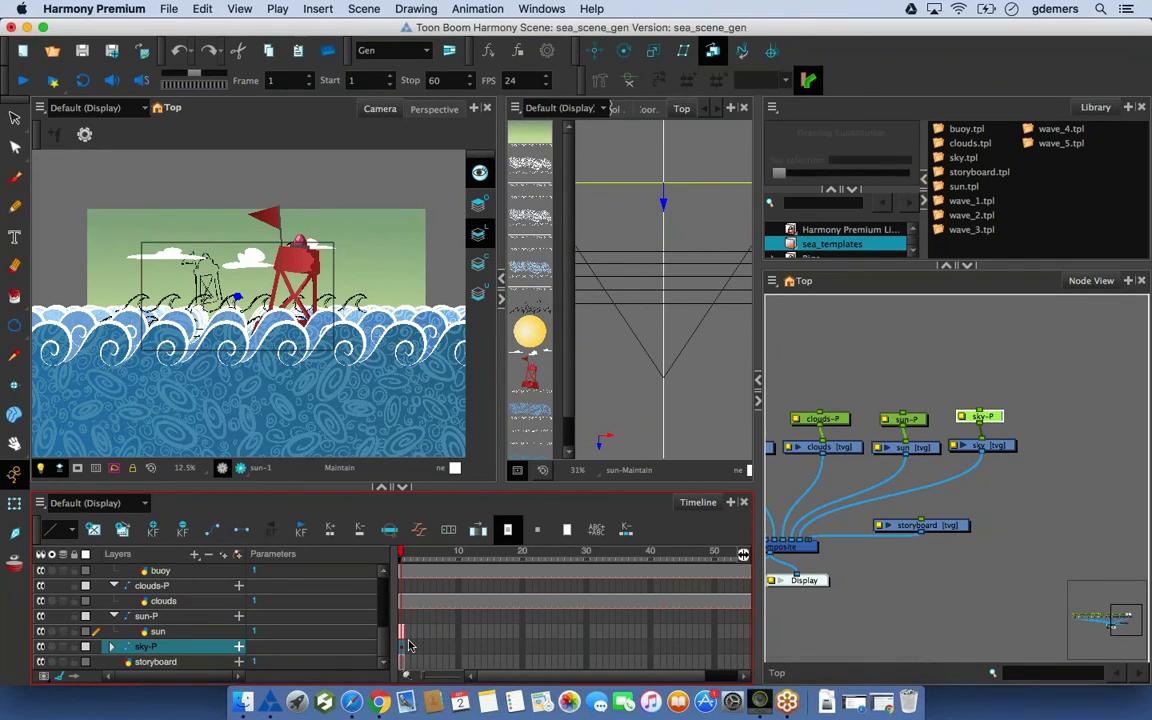
Undo the sky peg's Maintain Size depth moves
left_click(972, 380)
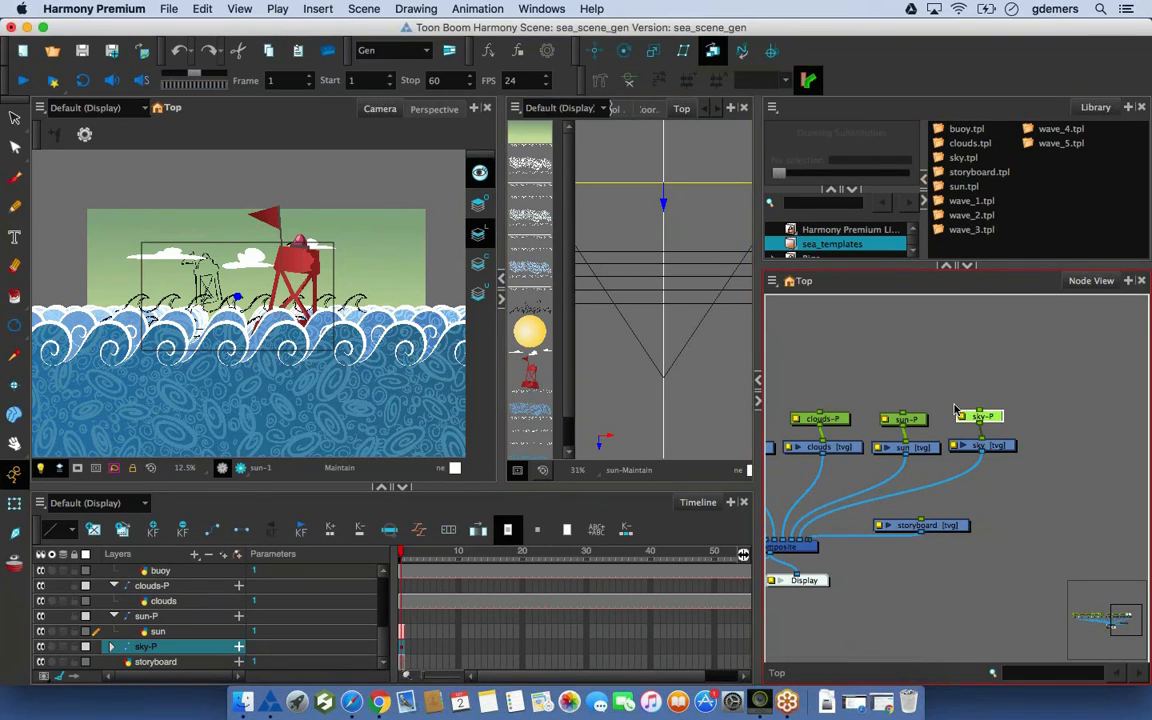
left_click(631, 599)
key("super+z")
left_click(680, 585)
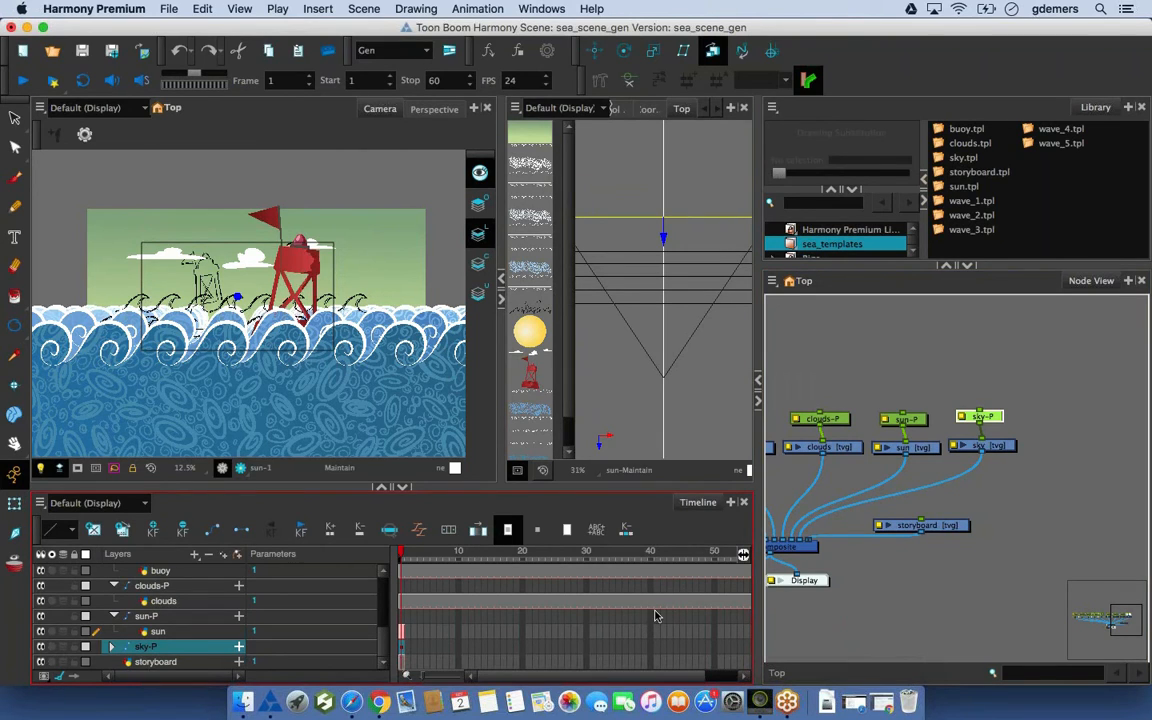
key("super+z")
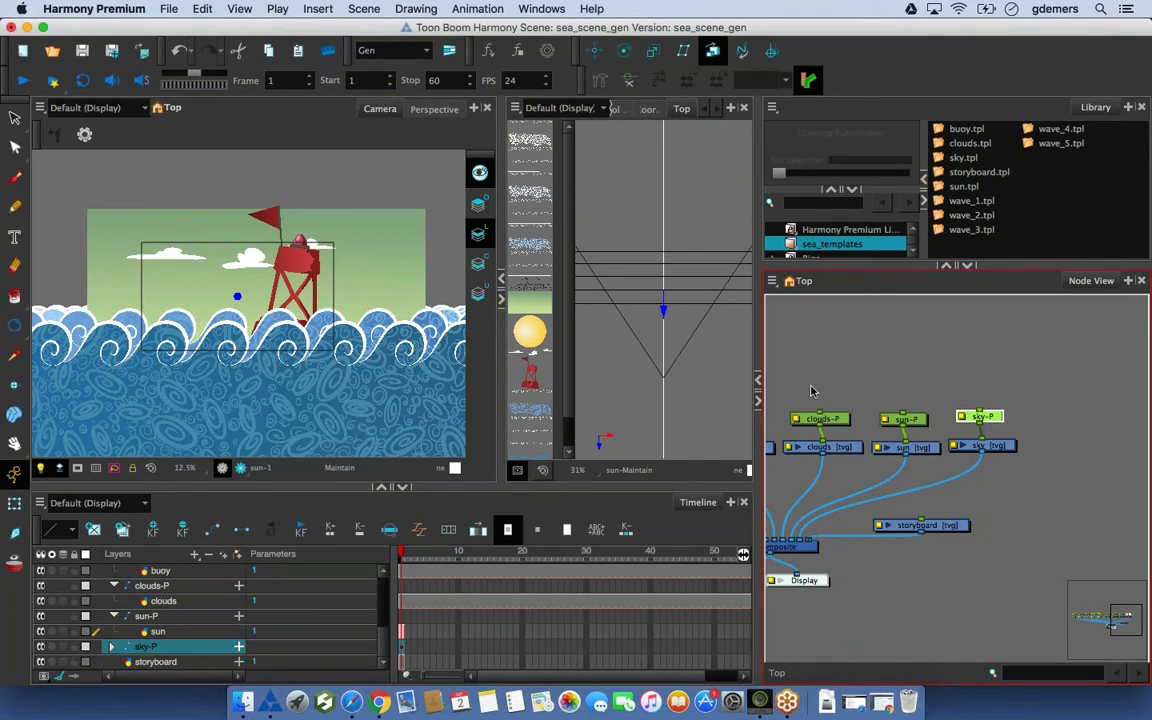
Add one shared parent peg above the clouds, sun and sky pegs and place its node centrally above them
left_click_drag(812, 388, 1010, 432)
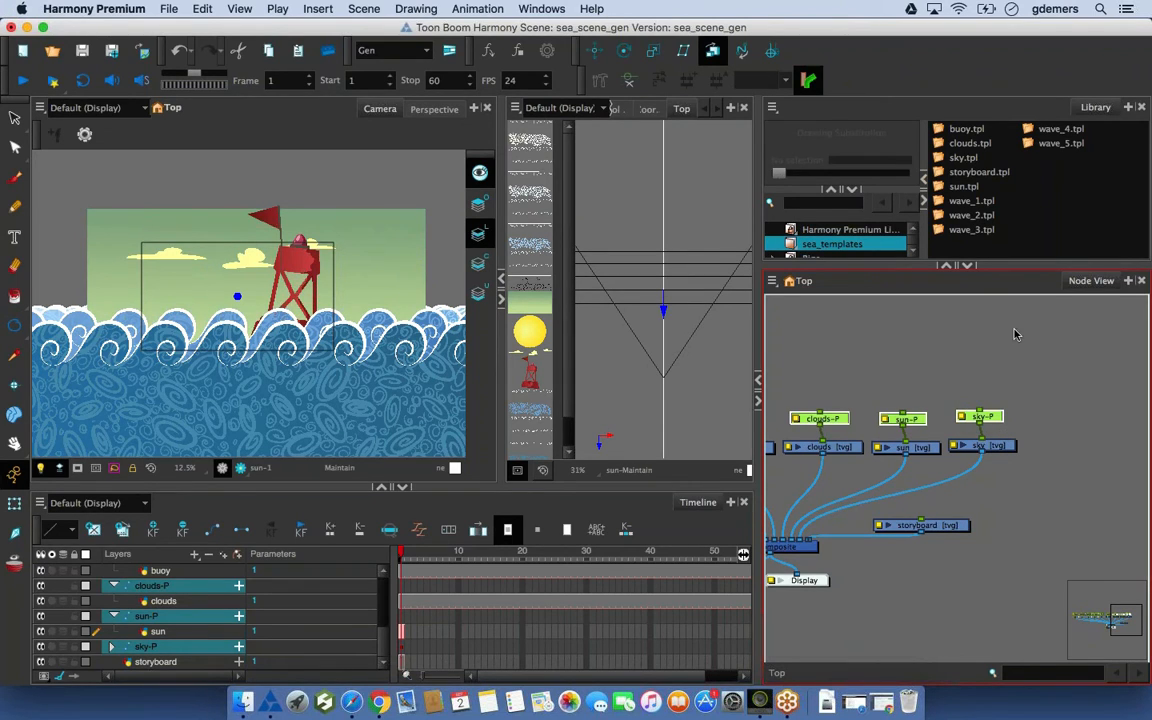
left_click(815, 404)
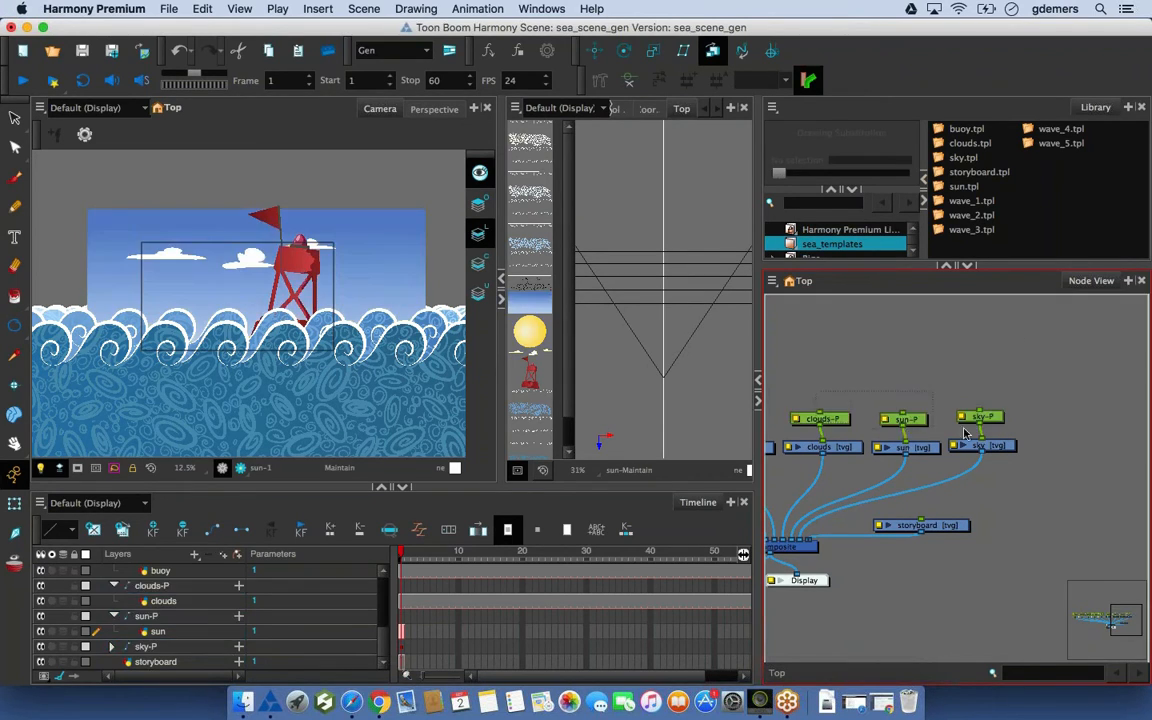
key("super+z")
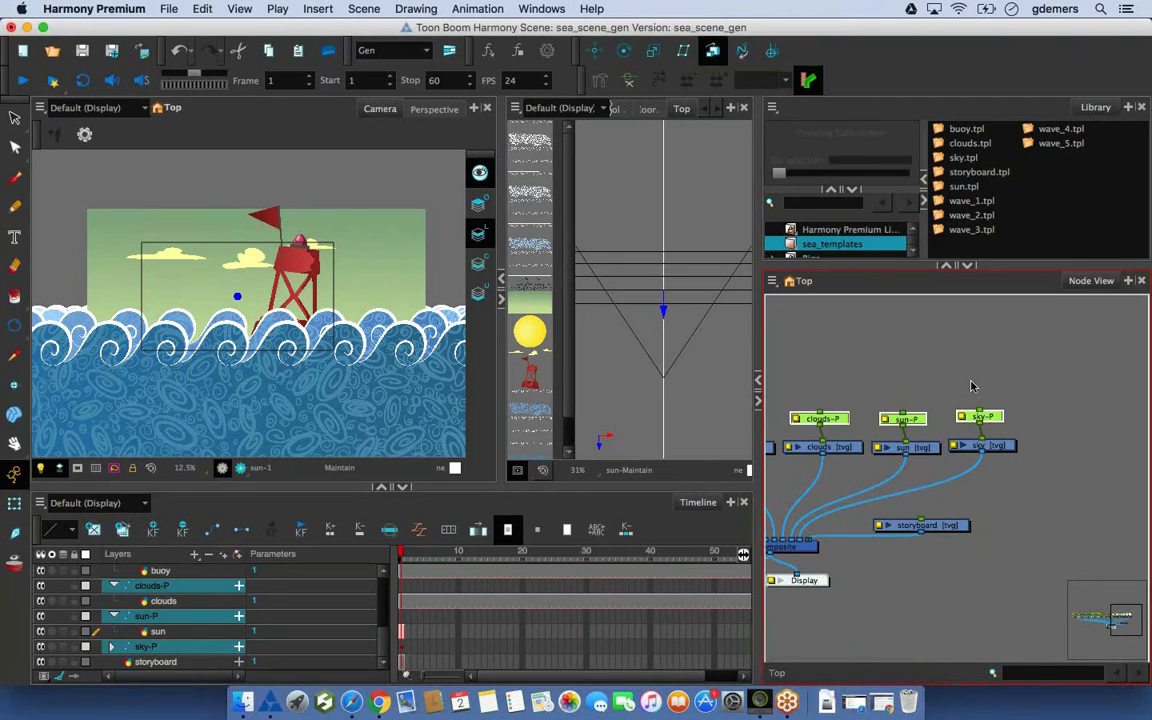
key("super+p")
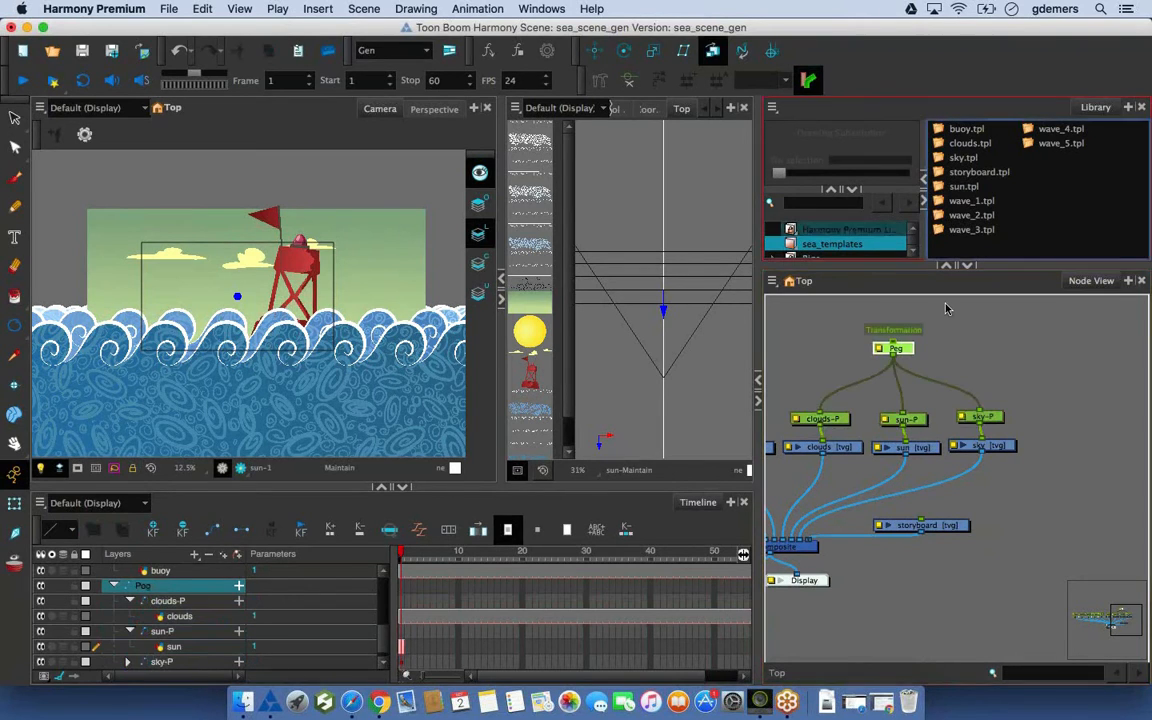
left_click(941, 366)
left_click_drag(909, 352, 923, 347)
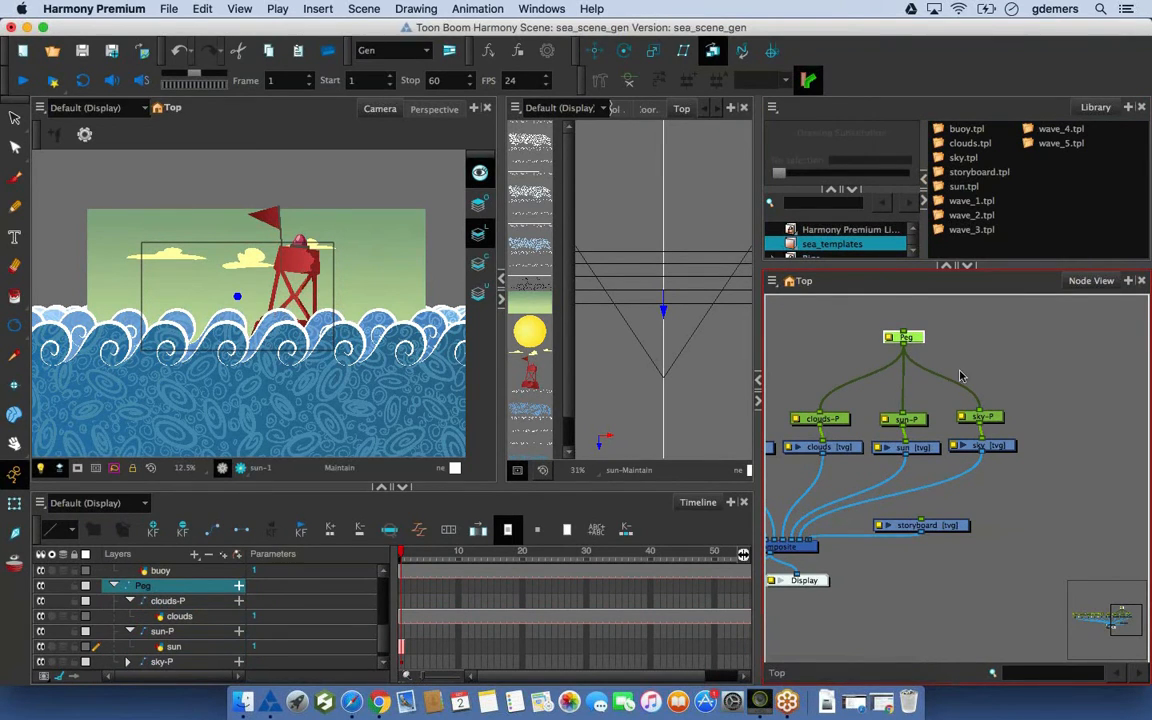
Try moving the clouds, sun and sky together with their shared peg in the camera view and undo the move
left_click(933, 348)
left_click(900, 337)
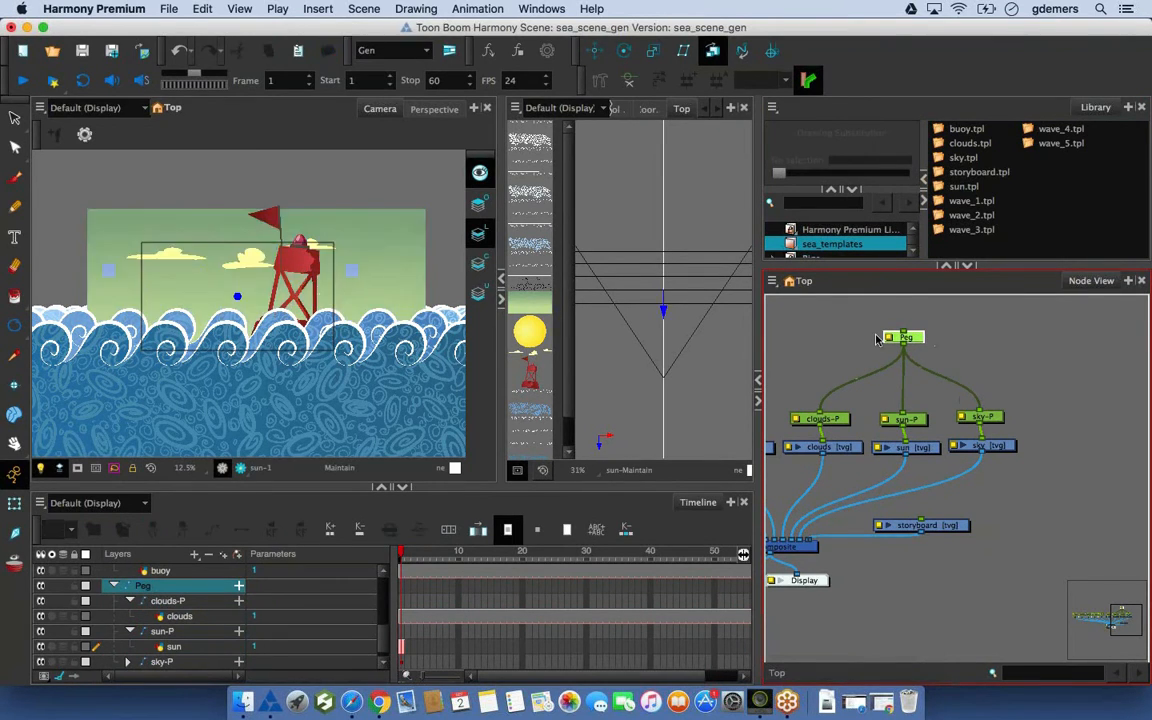
left_click(663, 310)
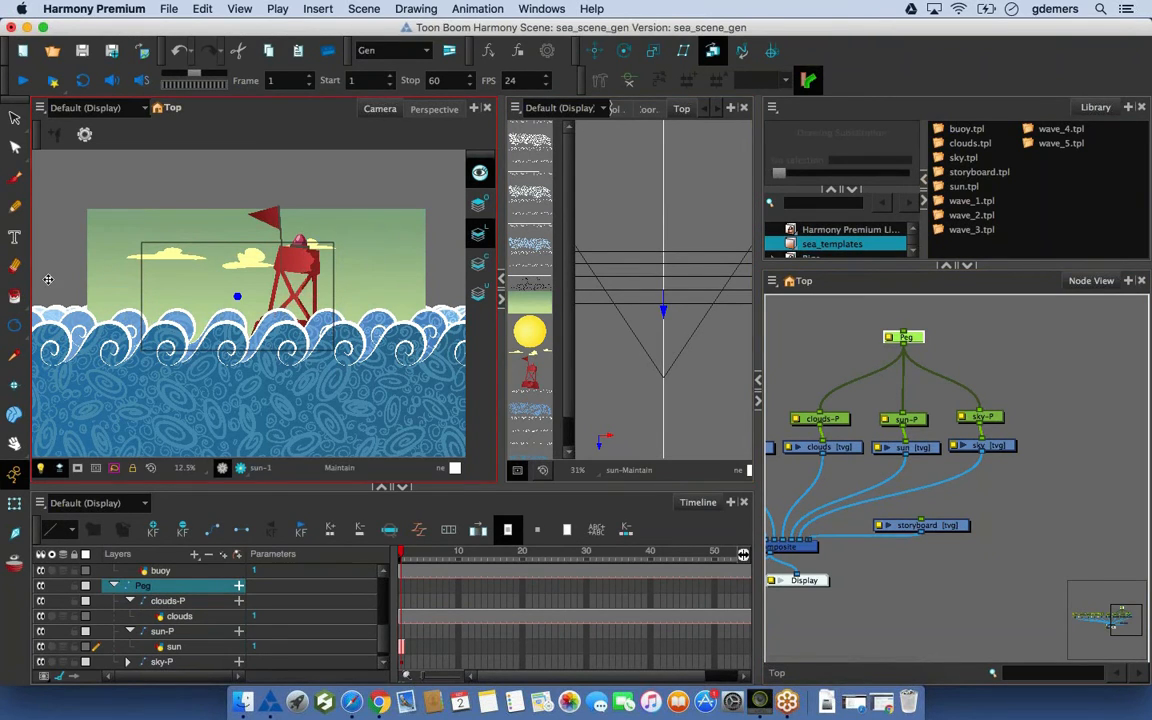
left_click(14, 470)
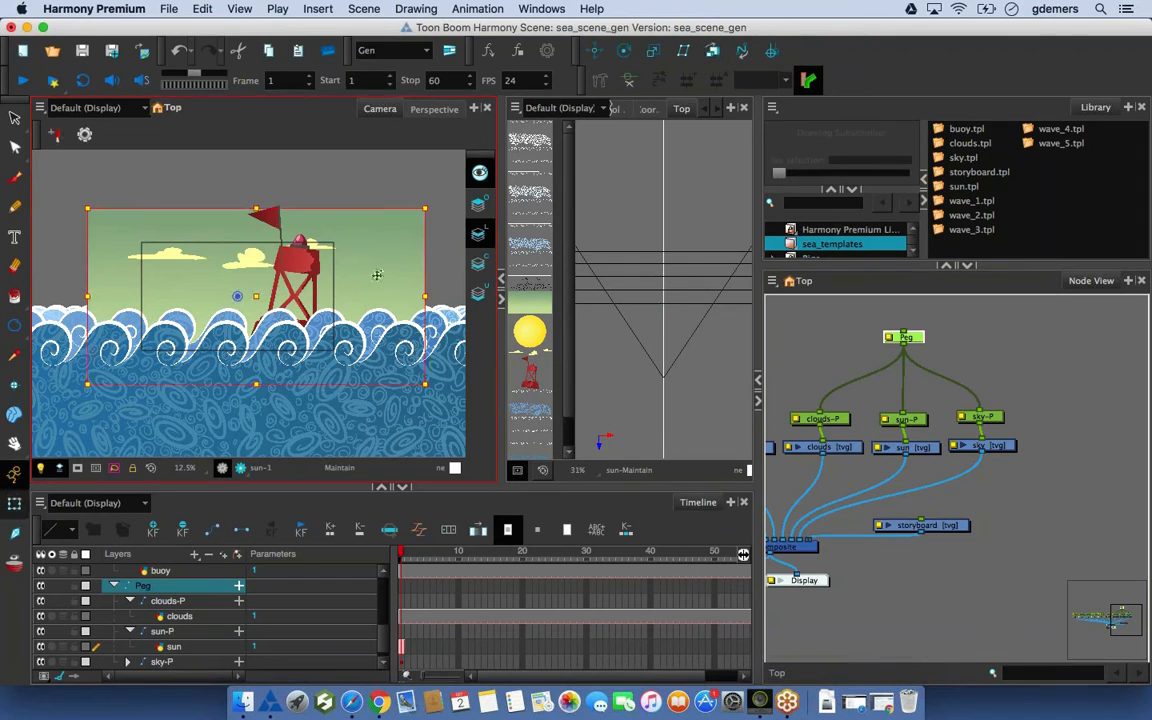
left_click_drag(377, 275, 353, 262)
key("super+z")
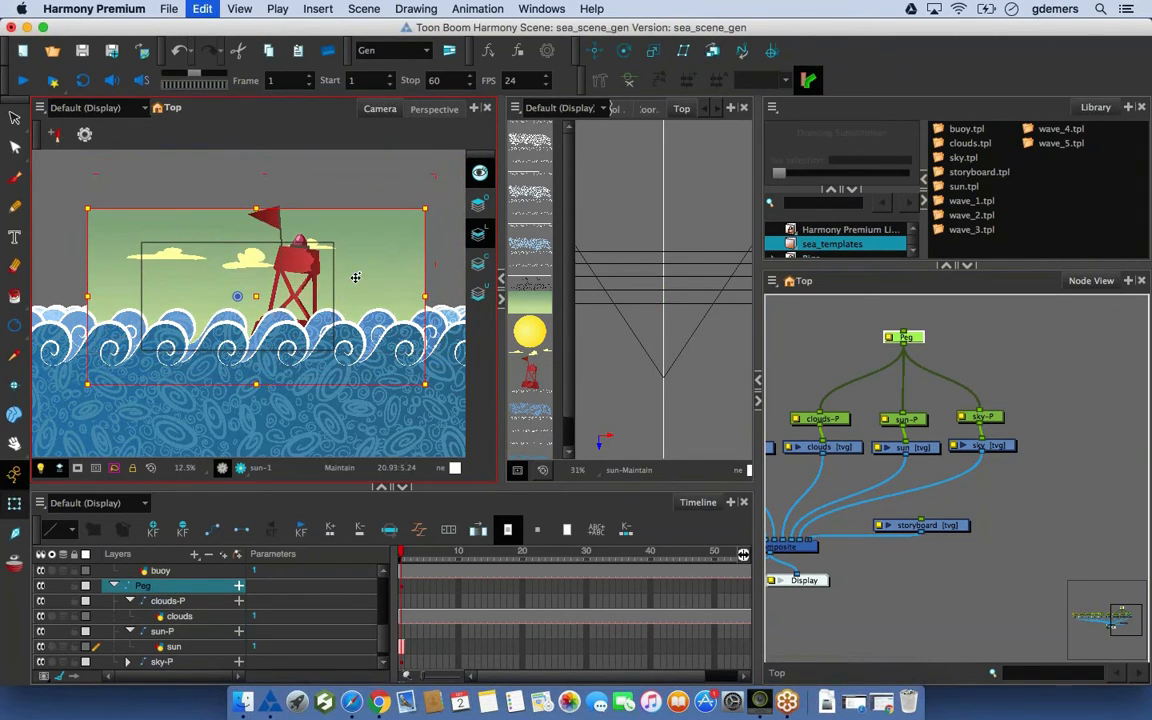
Push the shared clouds, sun and sky peg far back behind the waves with Maintain Size in the Top view
left_click(940, 343)
left_click(906, 337)
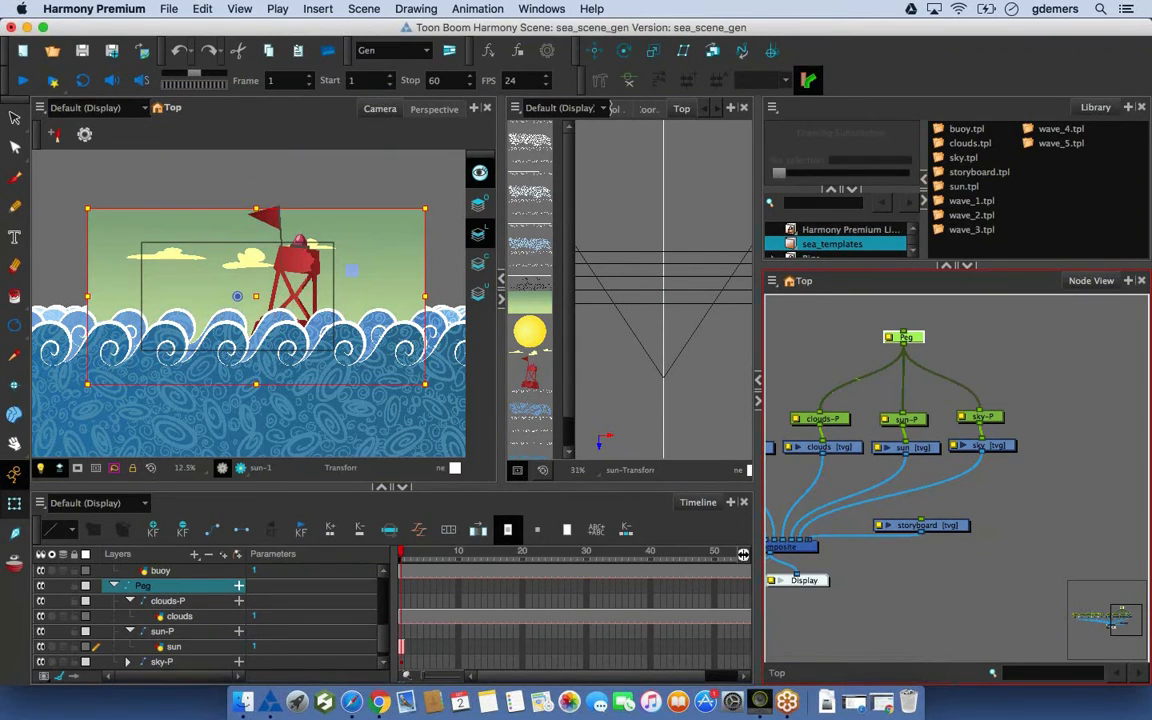
left_click(713, 53)
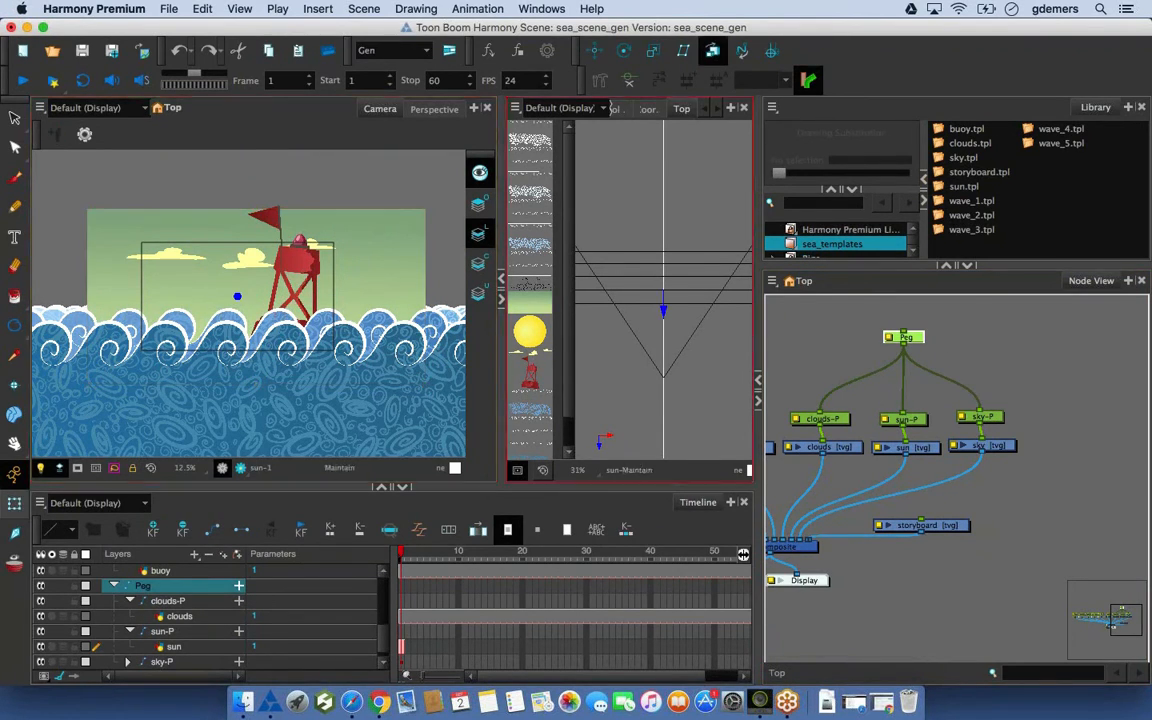
left_click_drag(670, 314, 663, 146)
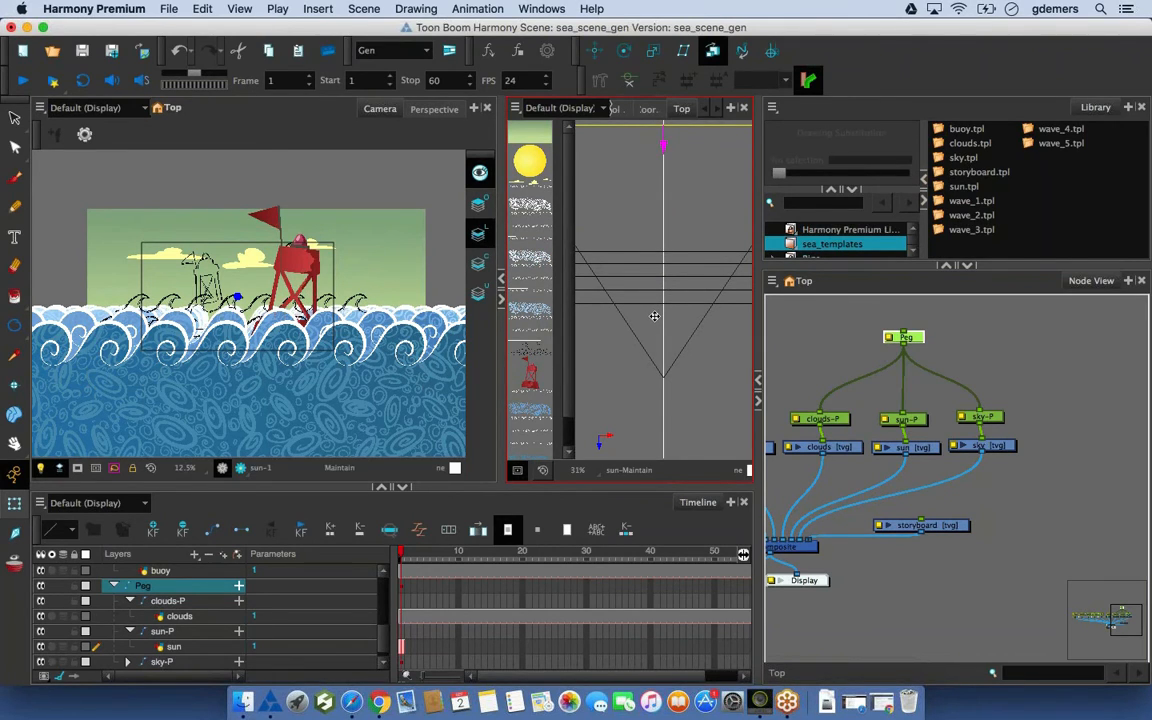
left_click(943, 379)
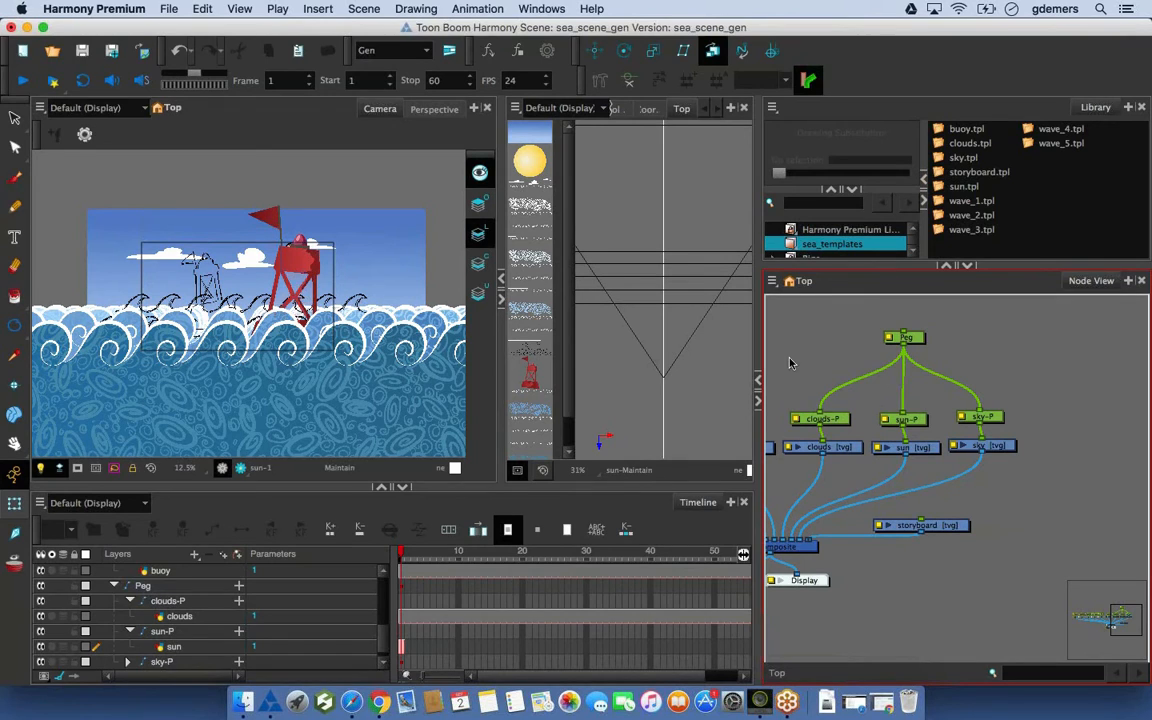
Select the wave_3 peg with the Transform tool and nudge it slightly upward in the camera view
left_click(14, 504)
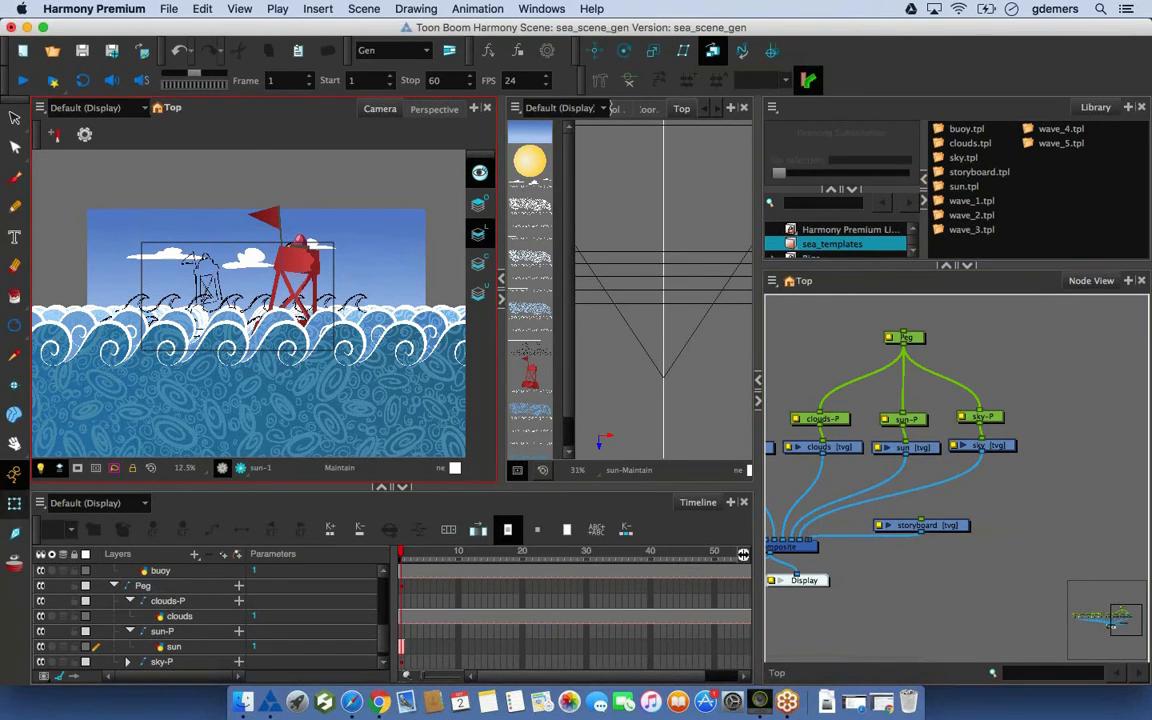
left_click_drag(810, 430, 1105, 414)
left_click_drag(872, 406, 974, 402)
left_click(890, 402)
left_click(890, 402)
key("Up")
key("Up")
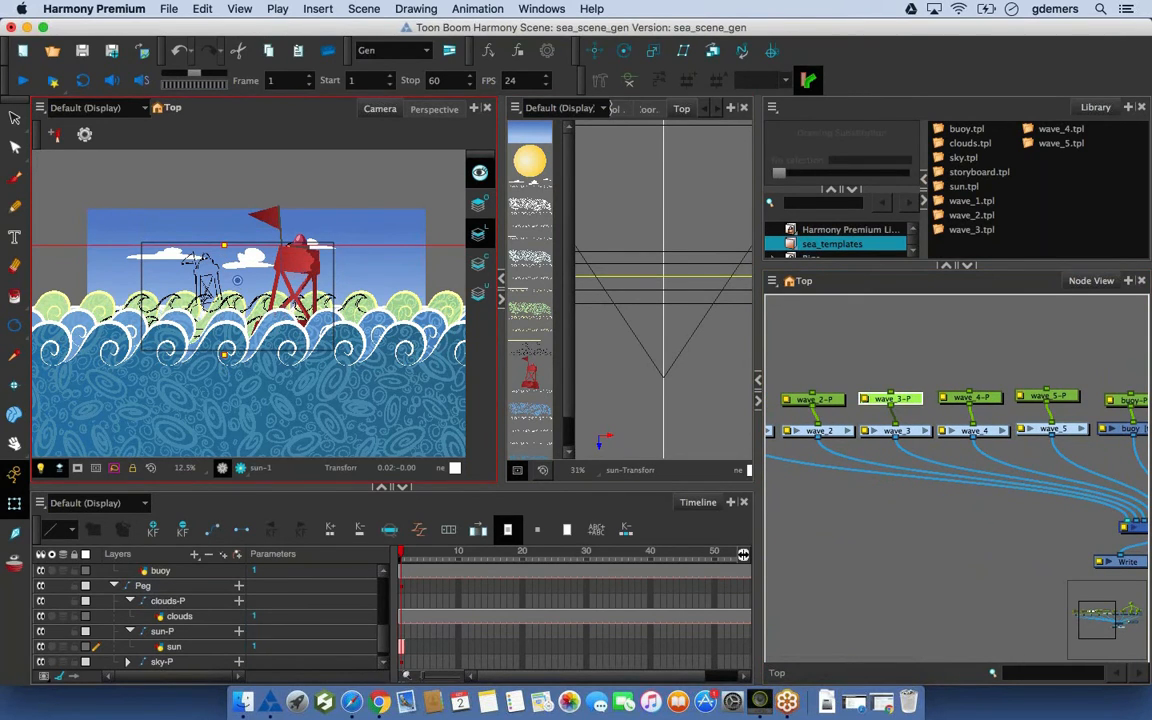
Nudge the wave_2 peg slightly upward behind the front wave
left_click(814, 398)
key("Up")
key("Up")
key("Up")
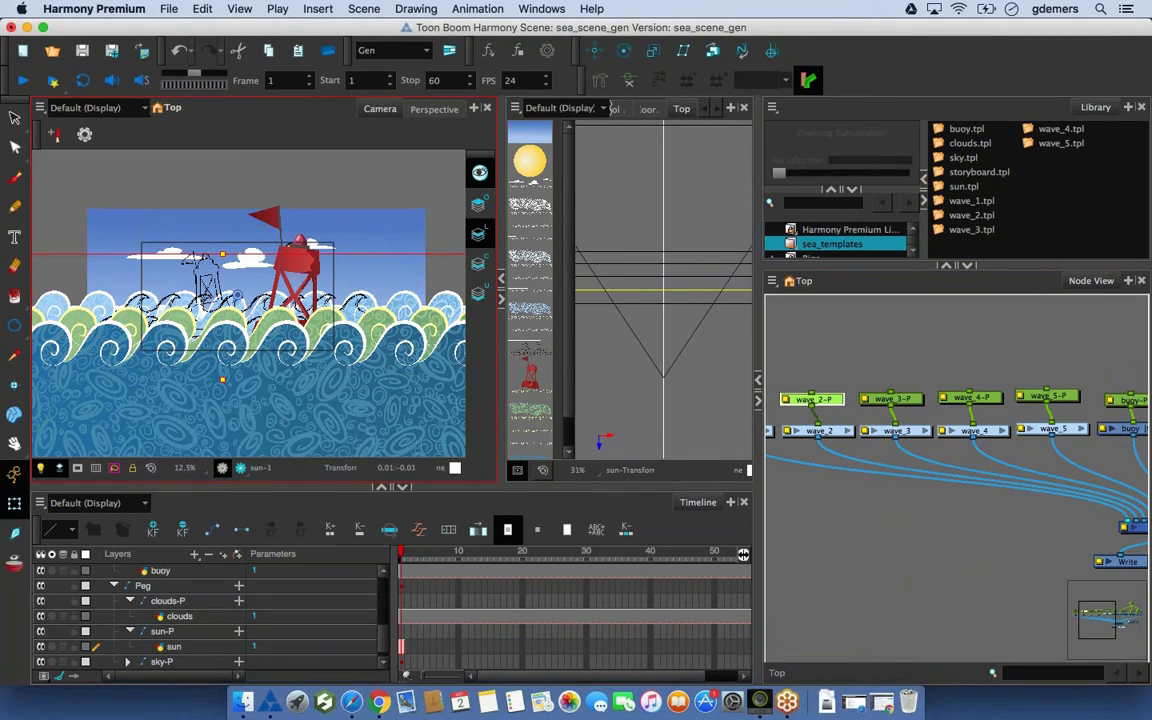
Raise the wave_4 peg so its crests show above the wave_3 row
left_click(990, 400)
key("Up")
key("Up")
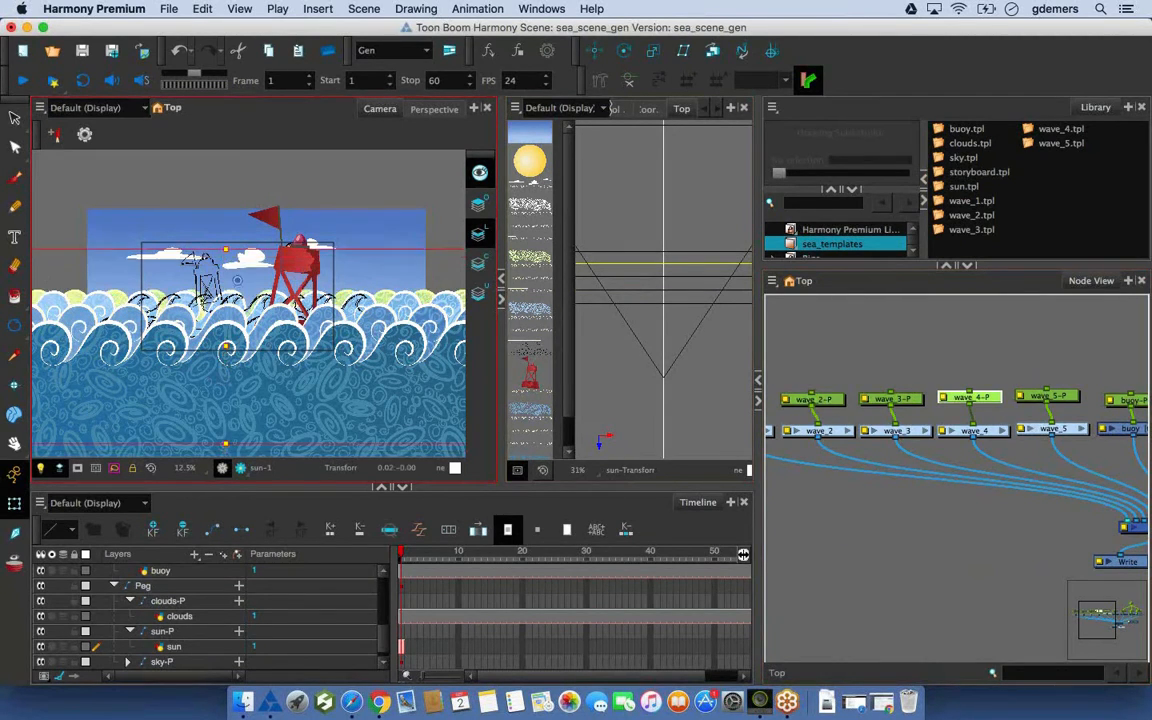
key("Up")
key("Up")
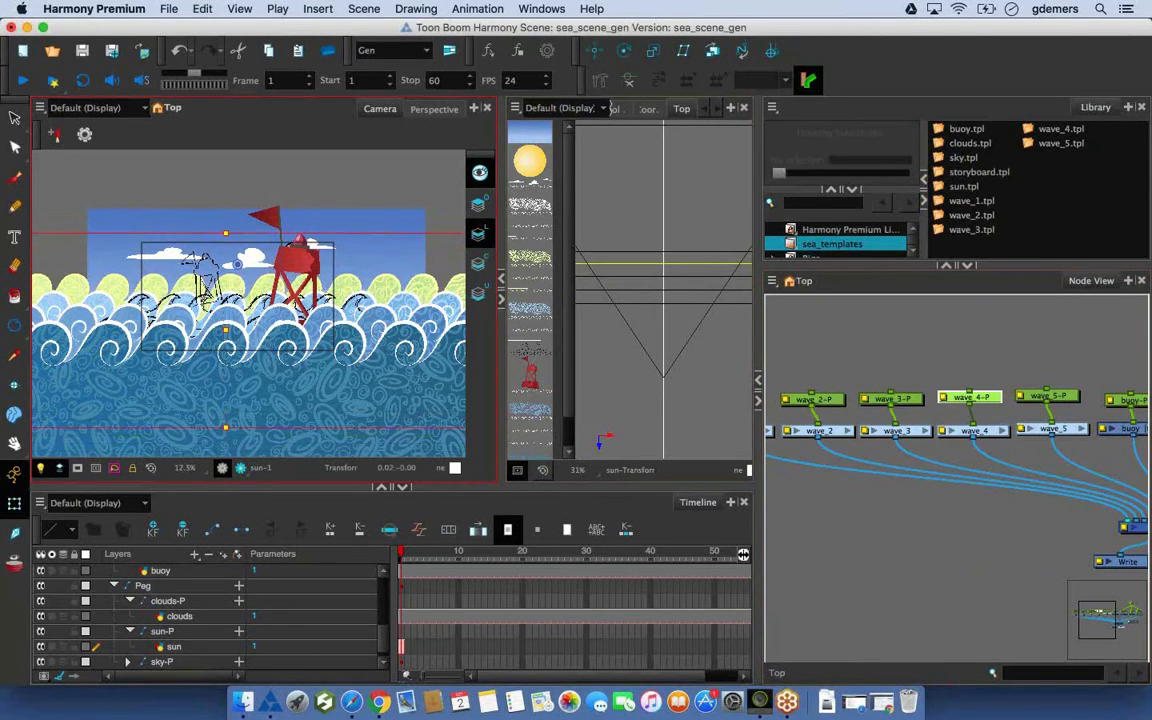
key("Down")
Raise the wave_5 peg so its crests show above the wave_4 row
left_click(322, 350)
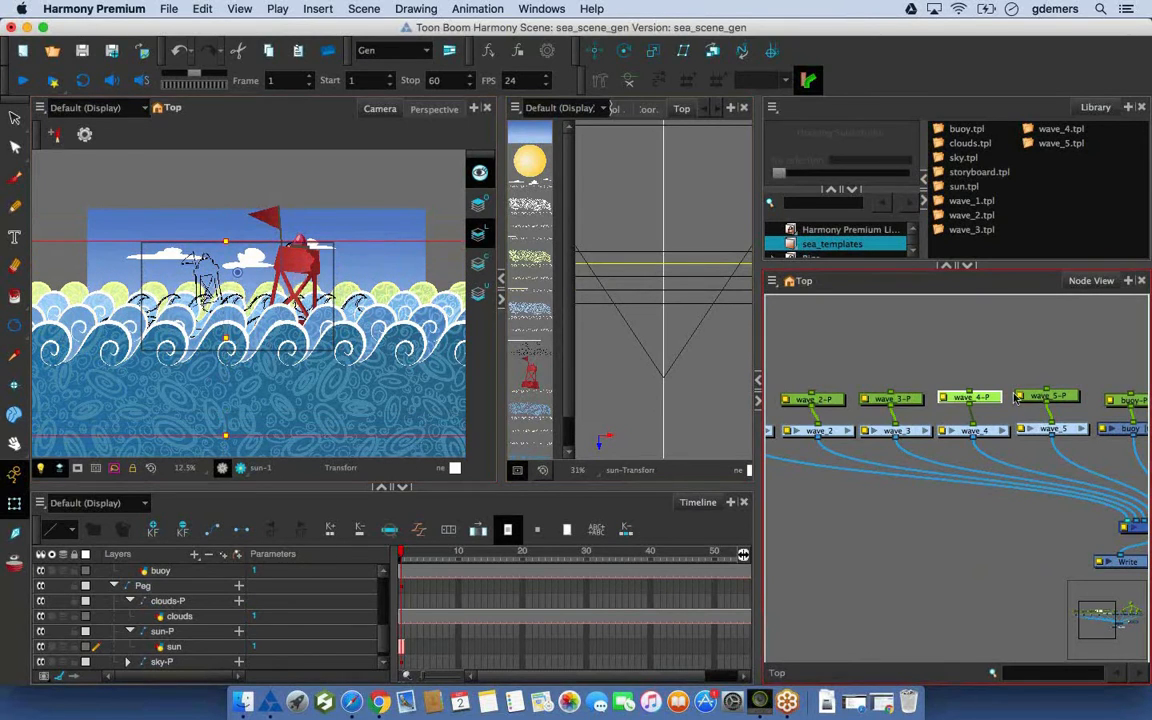
left_click(322, 350)
key("Up")
key("Up")
key("Up")
key("Up")
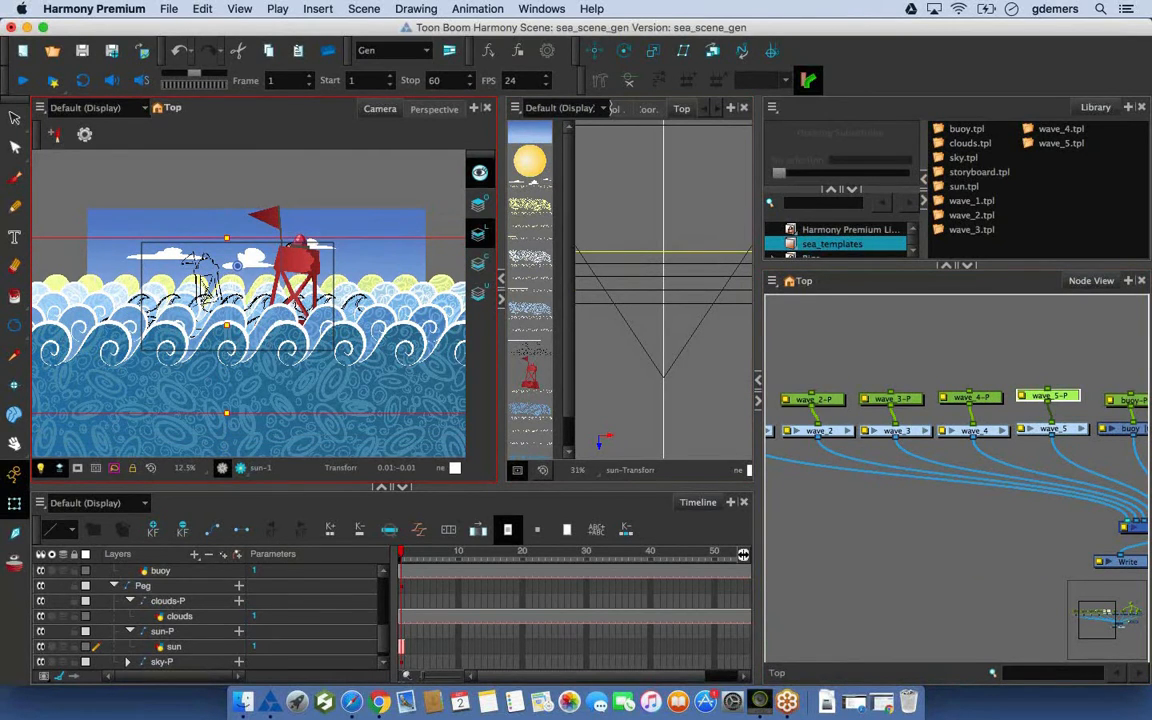
Move the buoy horizontally with its peg toward the buoy in the storyboard sketch
left_click(1075, 380)
left_click_drag(1146, 375, 948, 357)
left_click(300, 280)
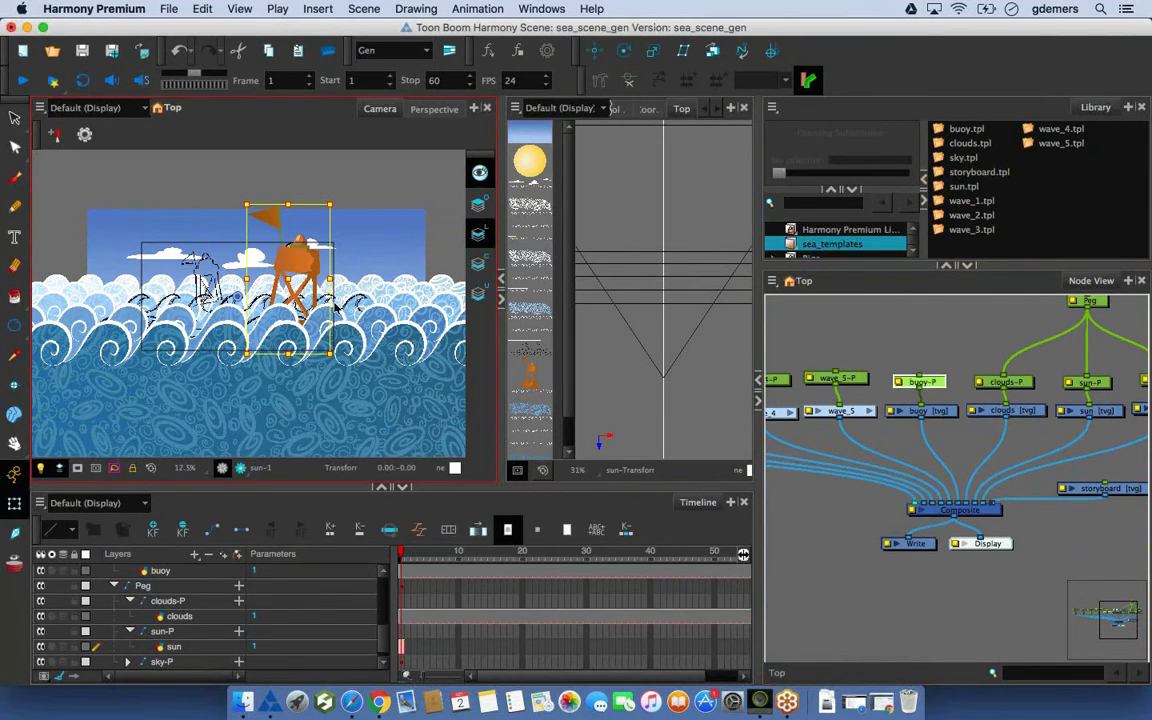
left_click_drag(301, 263, 239, 264)
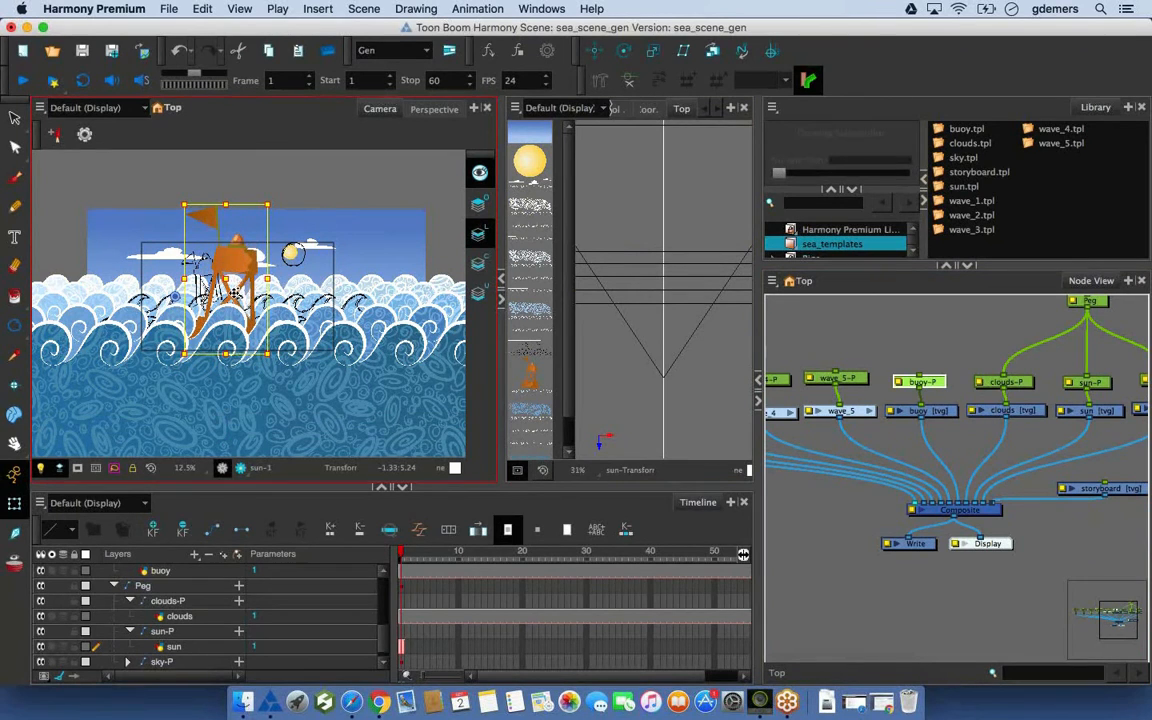
Try rotating the buoy about its current pivot and undo the rotation
key("2")
key("2")
left_click_drag(234, 293, 326, 273)
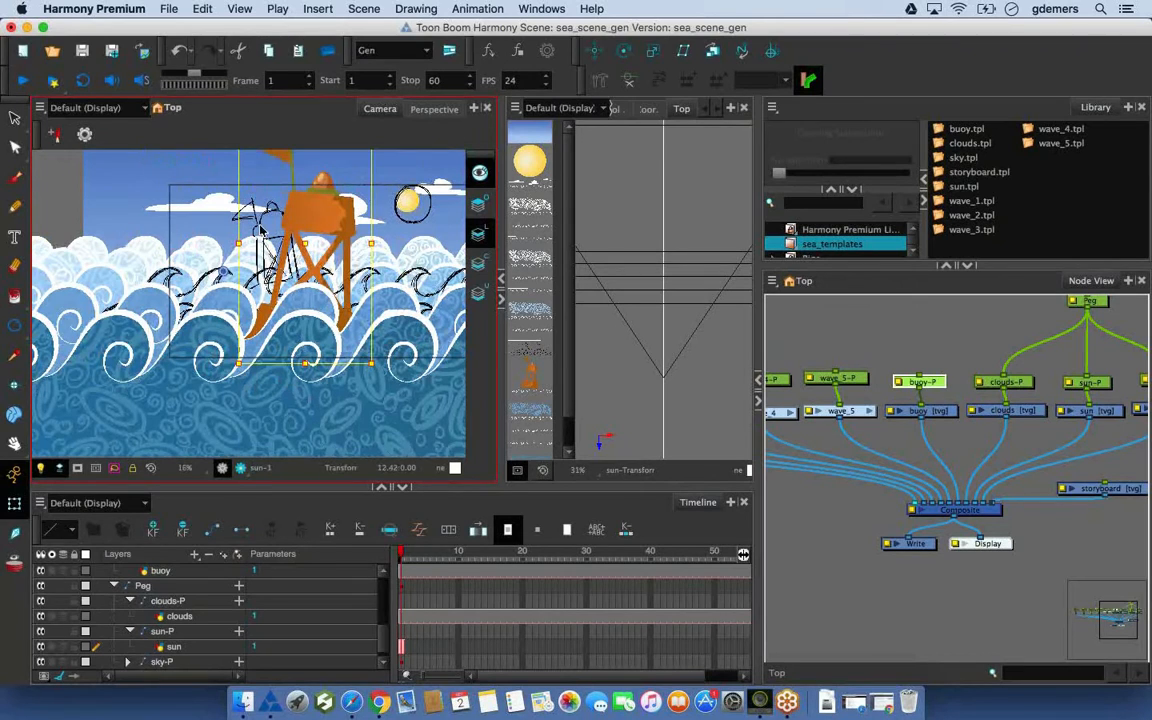
left_click_drag(390, 353, 315, 237)
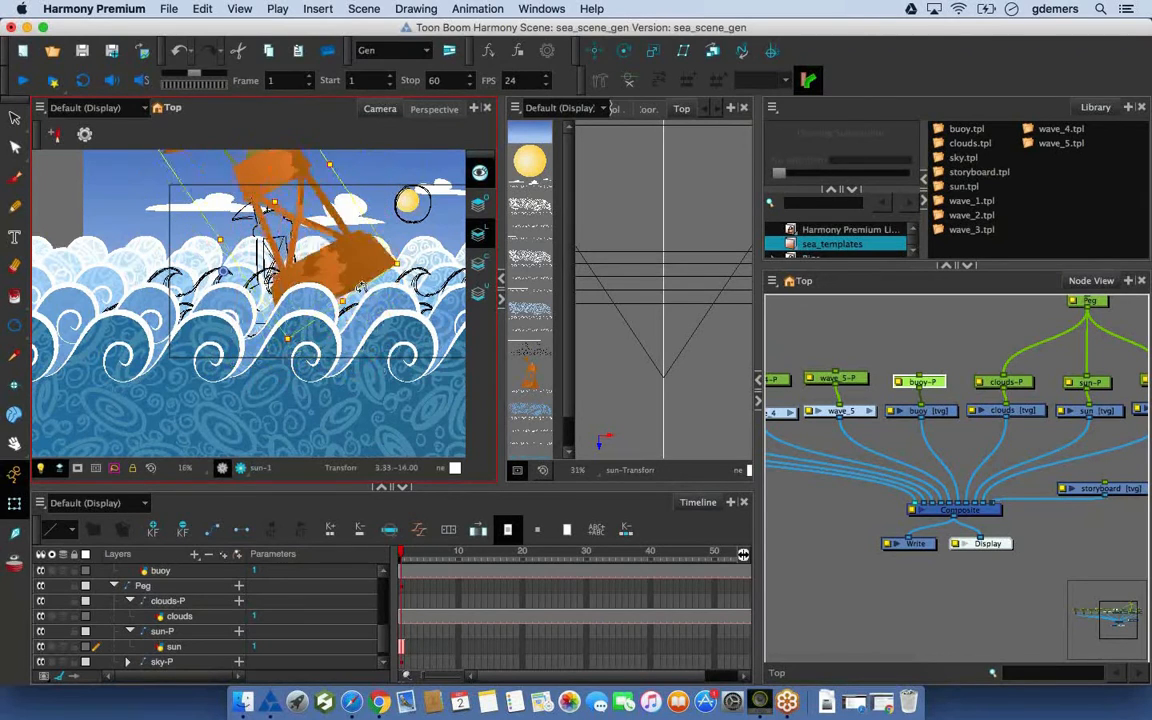
key("super+z")
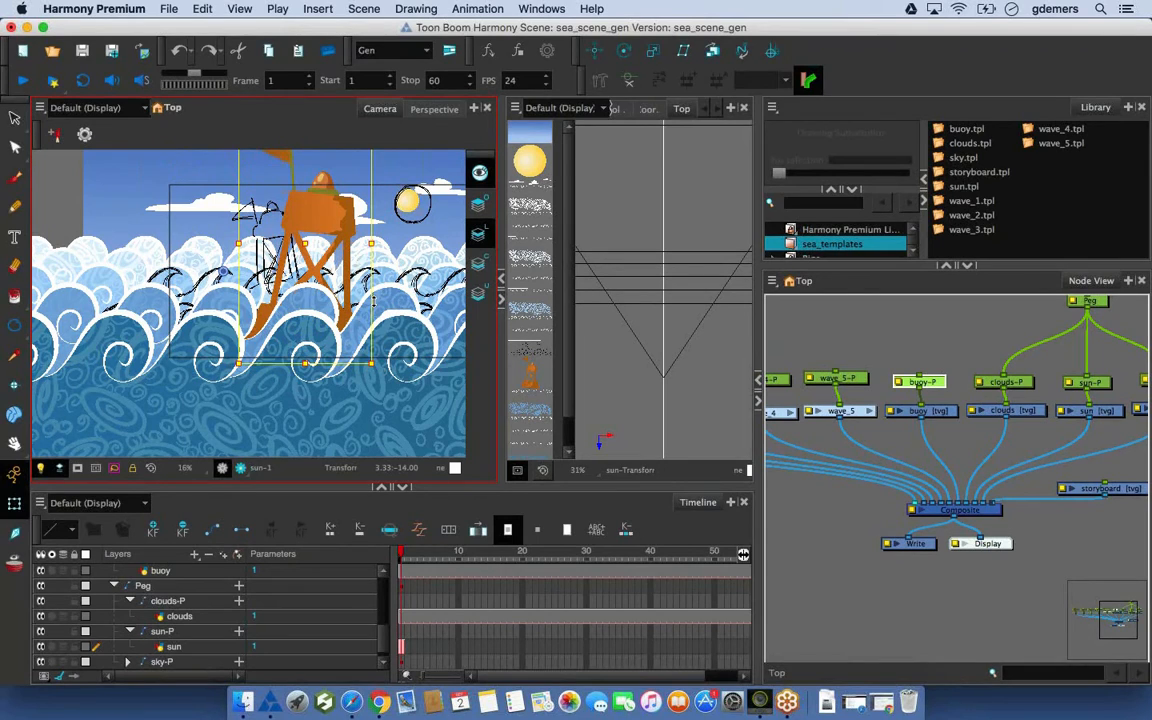
Try placing the buoy's pivot at its base with the Transform tool, and reselect the buoy peg to check the pivot
left_click(15, 505)
key("2")
key("2")
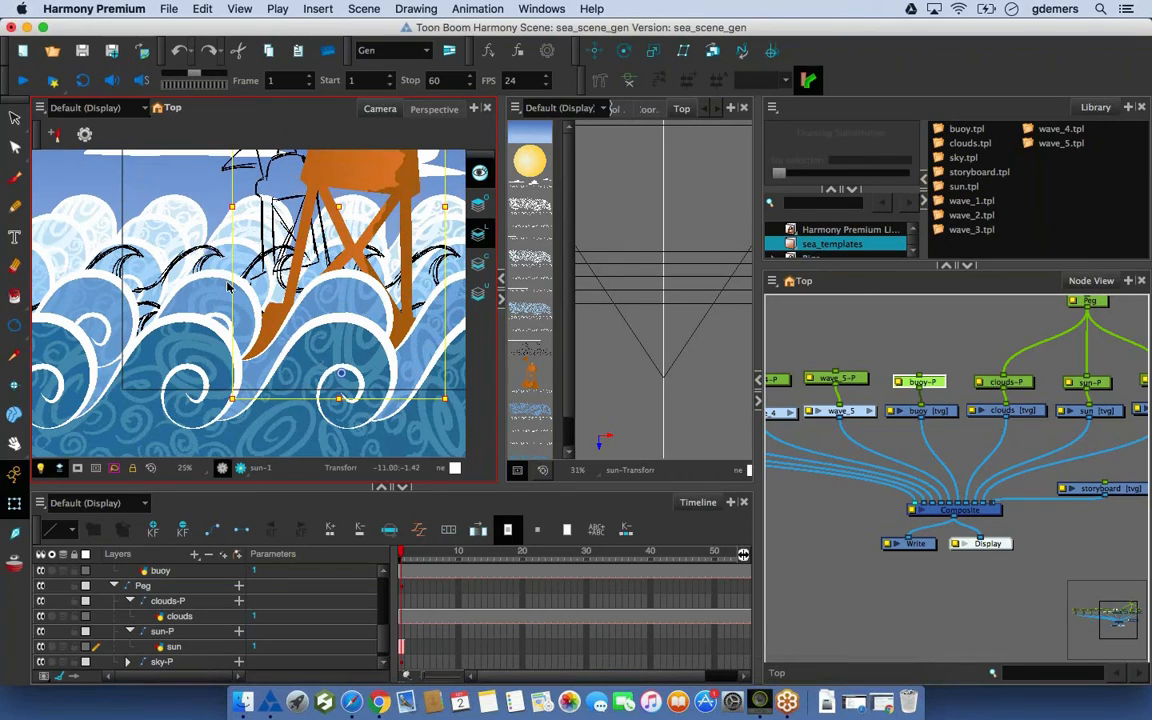
left_click_drag(280, 286, 340, 322)
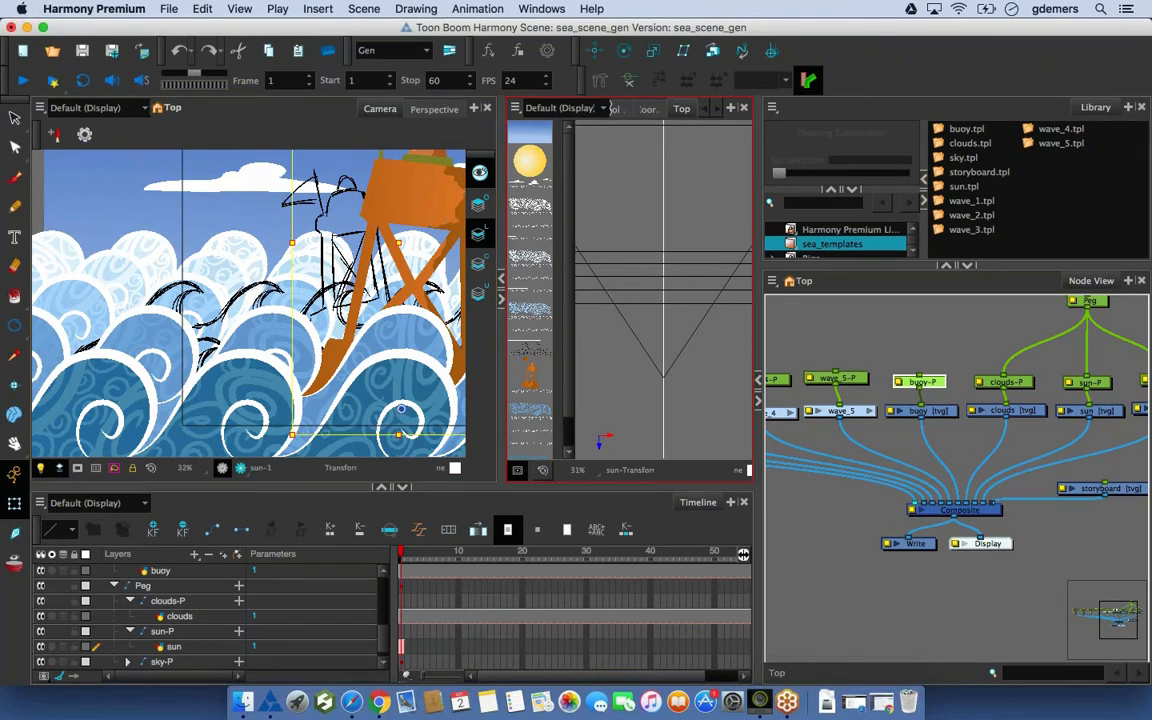
left_click(924, 343)
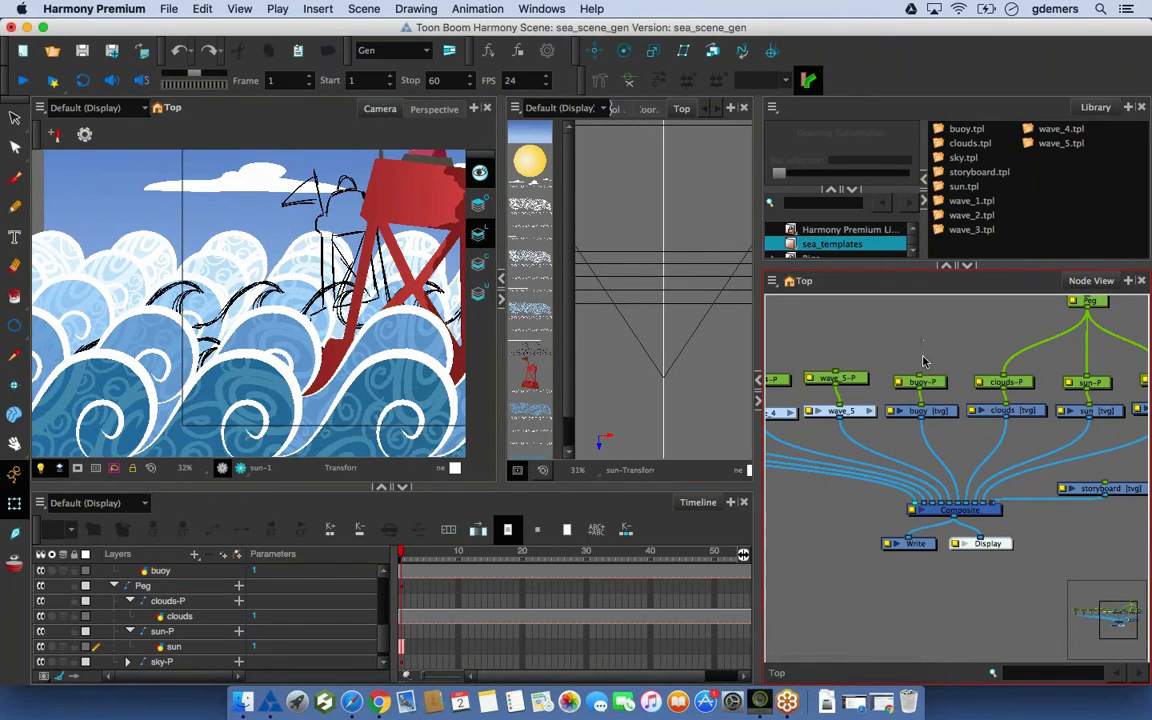
left_click(920, 382)
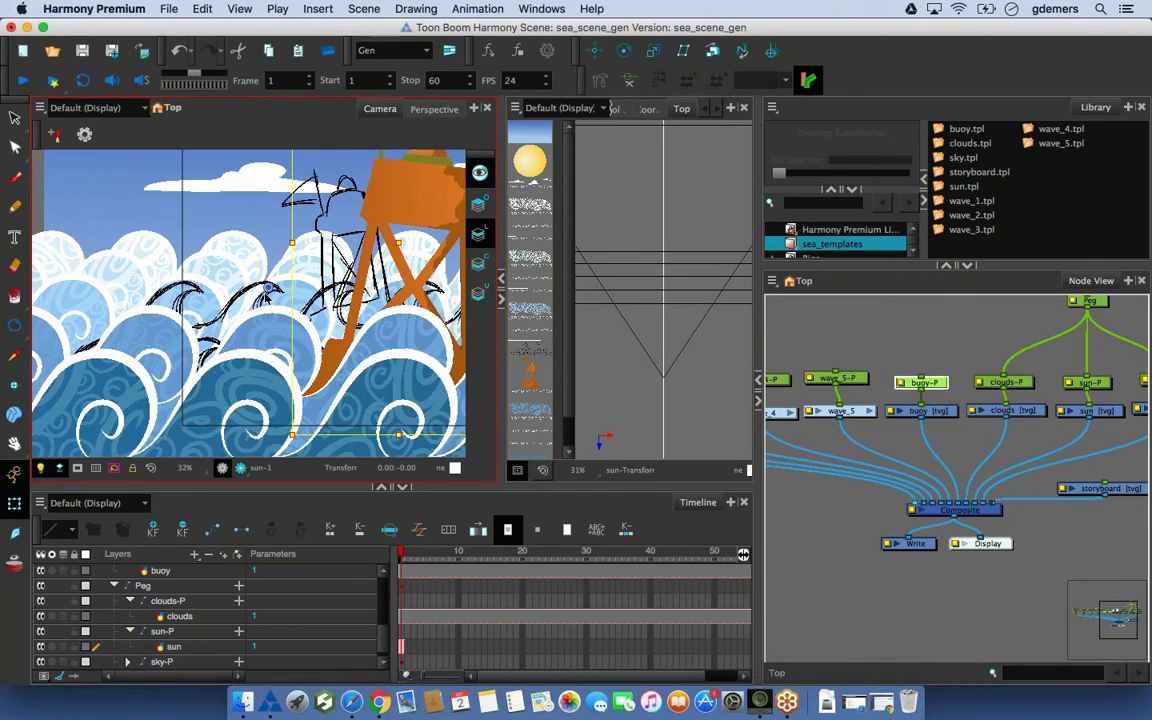
Frame the whole buoy and examine its peg's pivot with the Rotate tool
key("1")
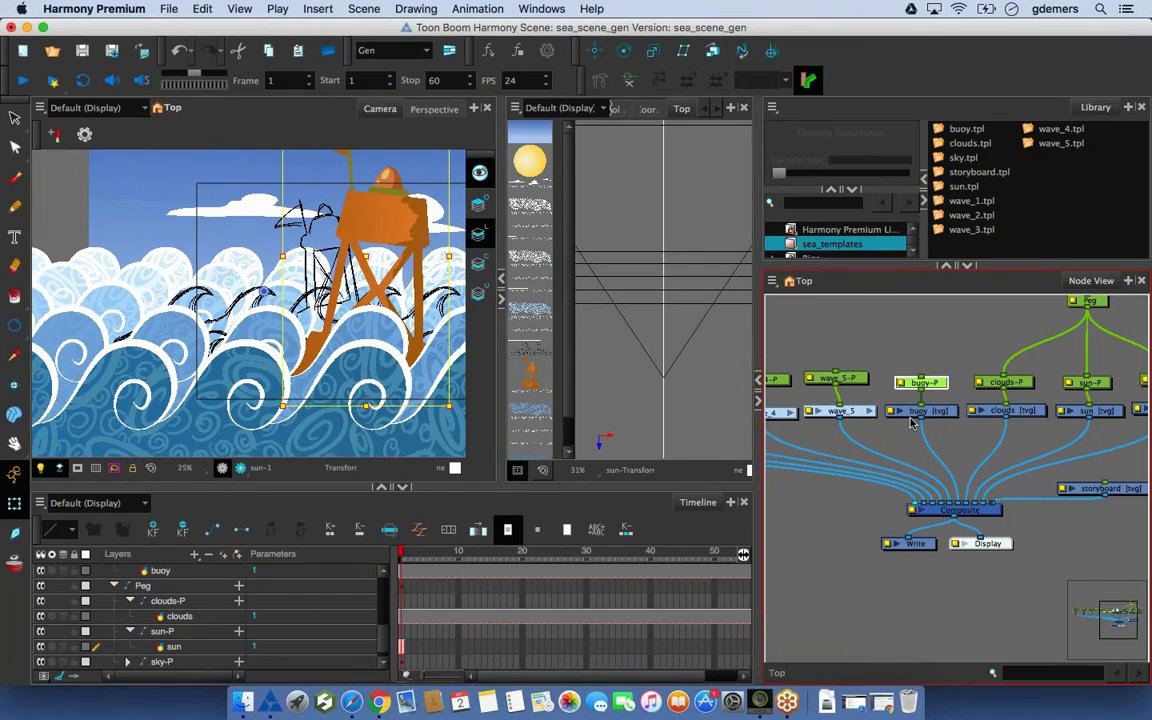
left_click_drag(383, 335, 296, 340)
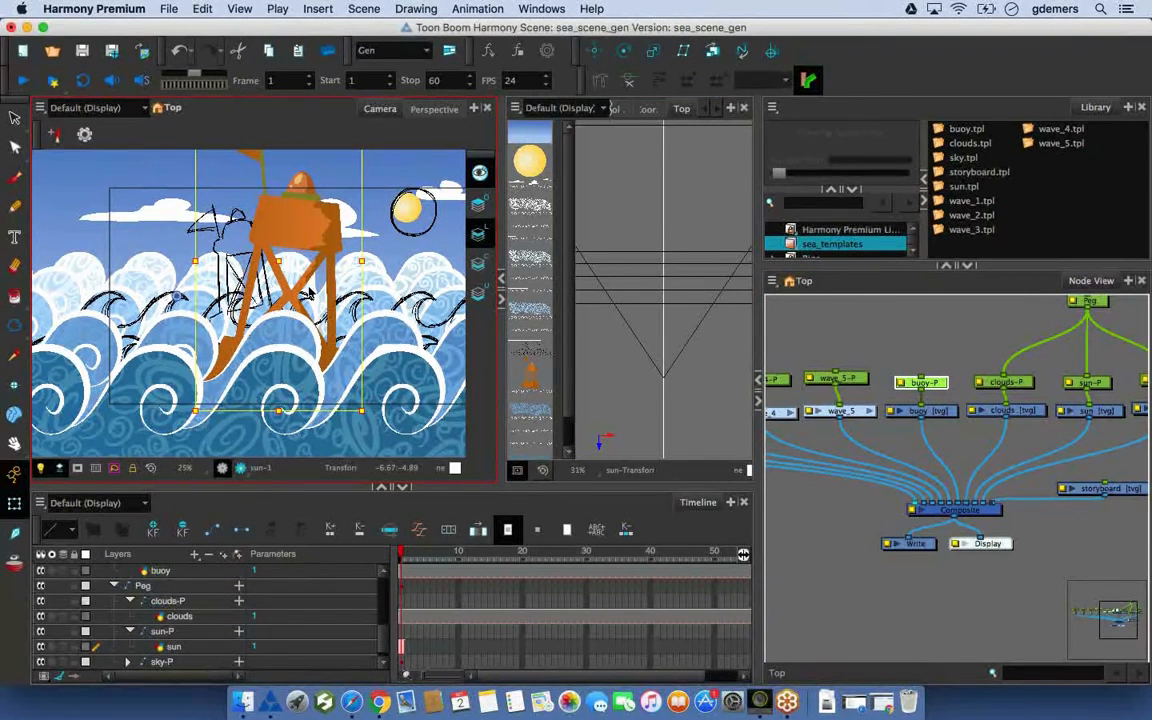
left_click(623, 53)
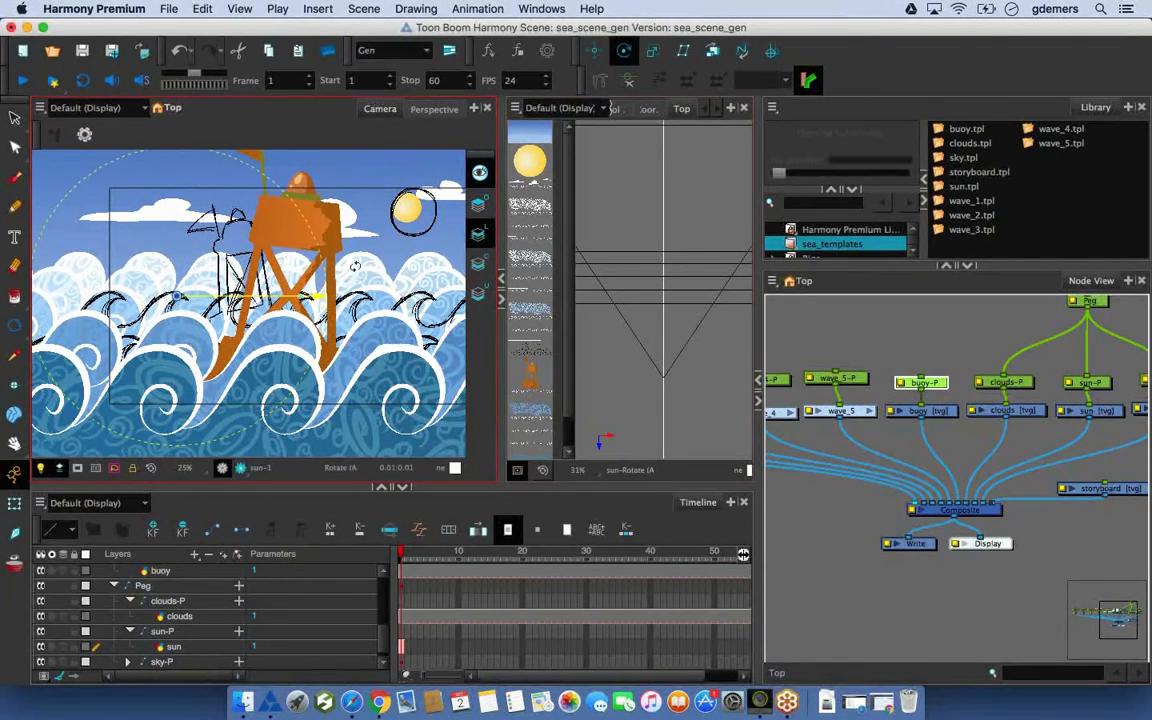
Disable all the wave drawing nodes to hide the waves in front of the buoy
scroll(956, 420, "left", 1)
scroll(839, 424, "left", 3)
key("Escape")
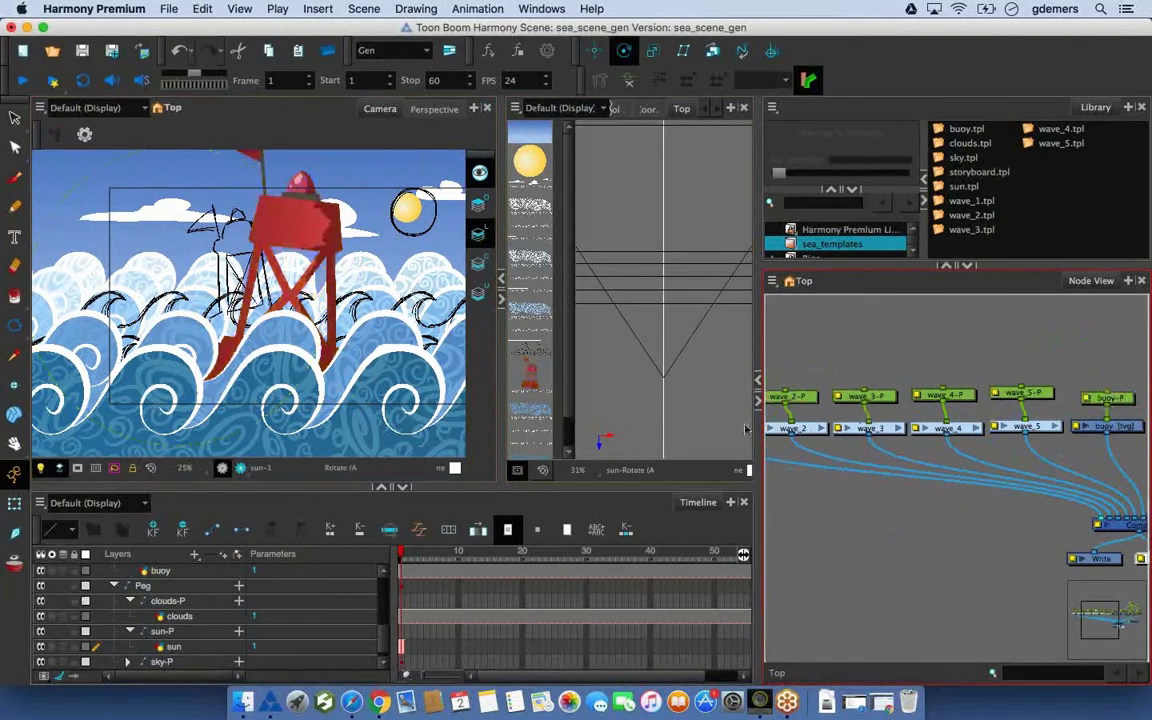
scroll(839, 424, "left", 3)
key("d")
scroll(952, 439, "right", 5)
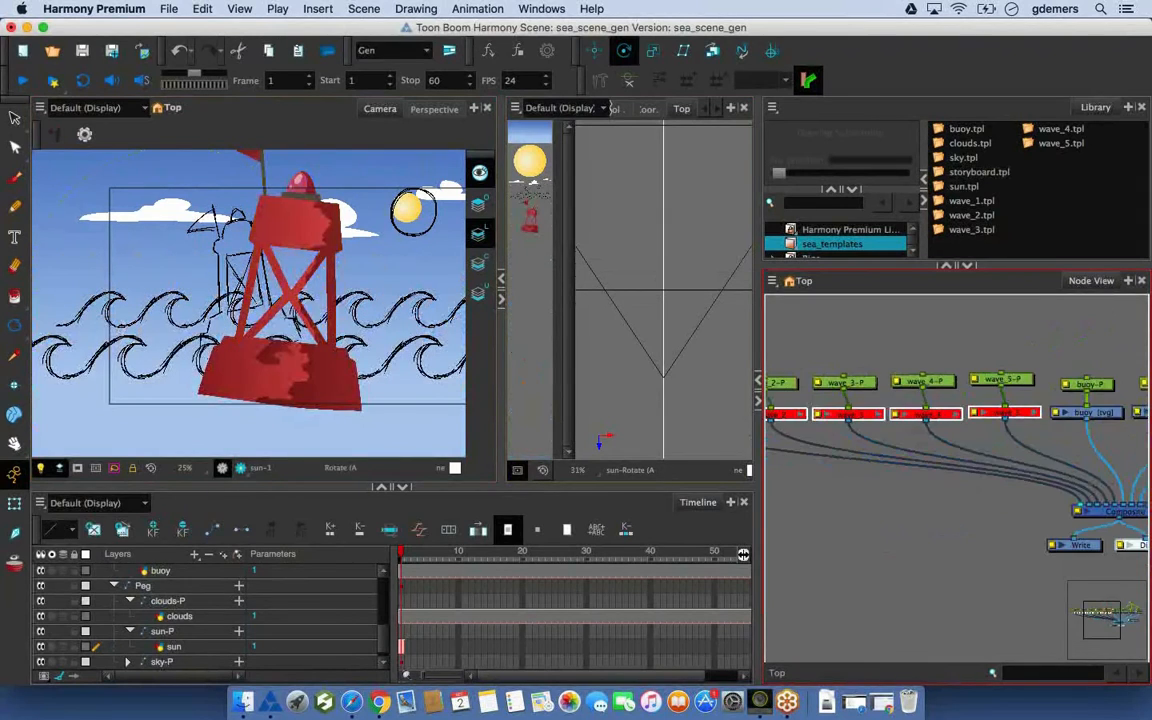
Disable the sun, sky, storyboard and clouds drawing nodes to isolate the buoy
left_click_drag(1069, 527, 1012, 408)
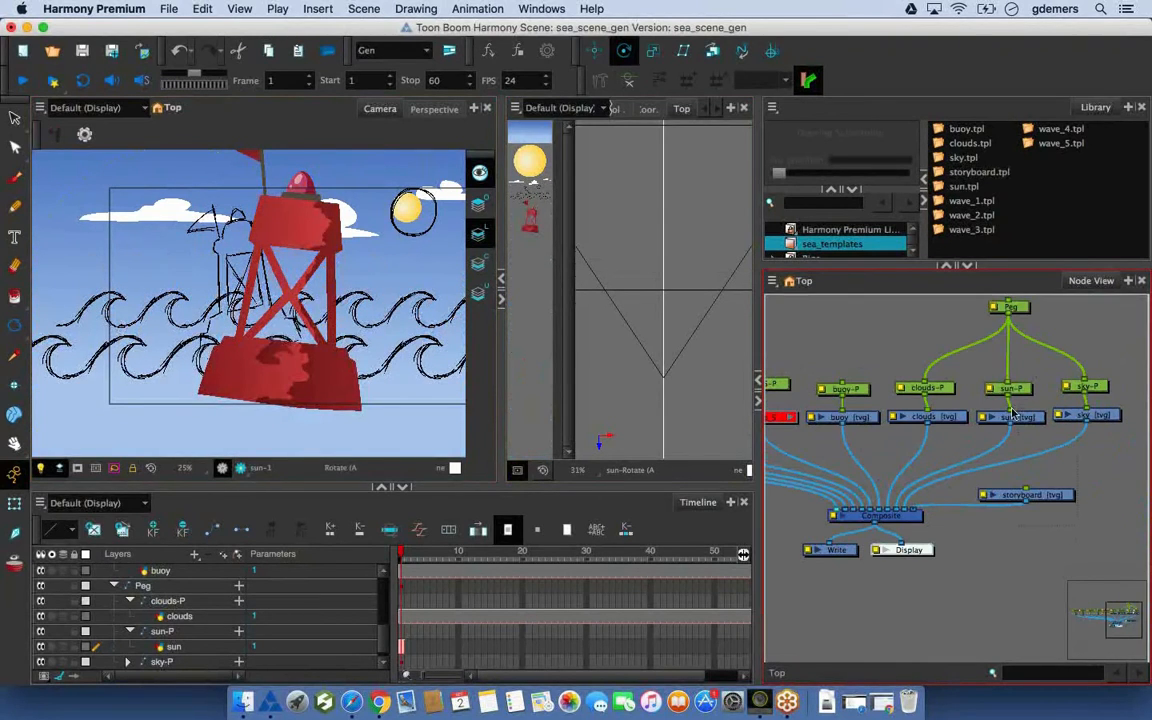
key("d")
left_click(928, 417)
key("d")
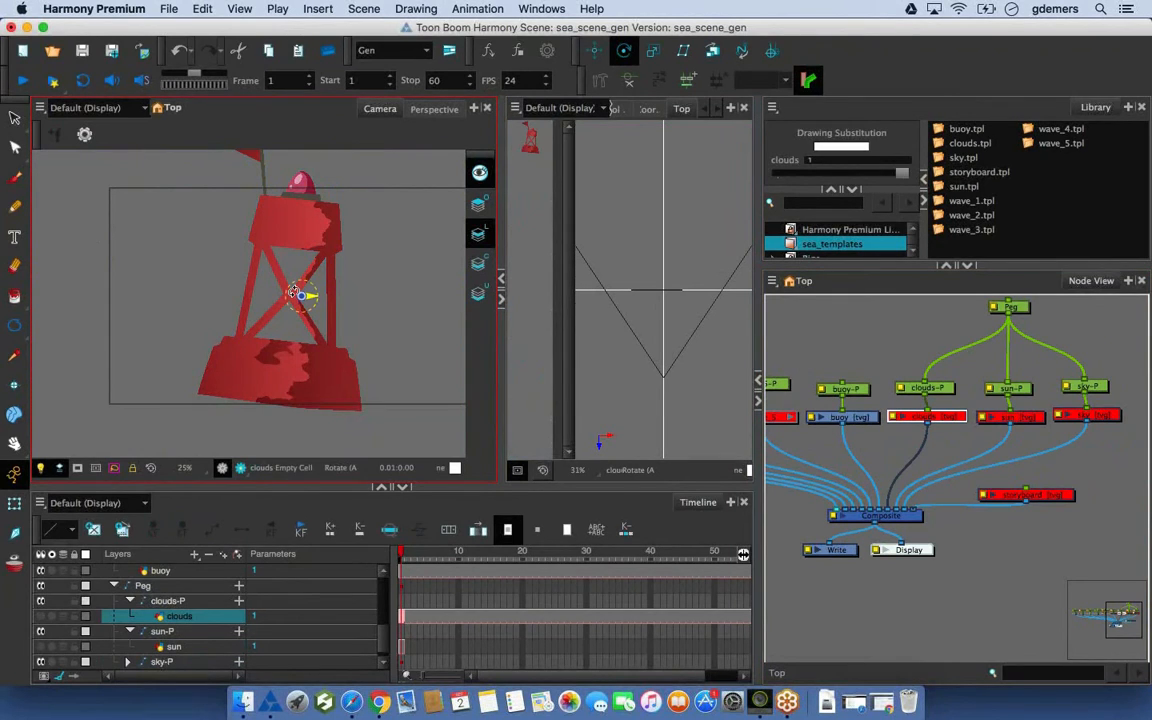
Try placing a pivot at the buoy's base while the clouds drawing is selected, and clear the selection
left_click_drag(271, 271, 296, 421)
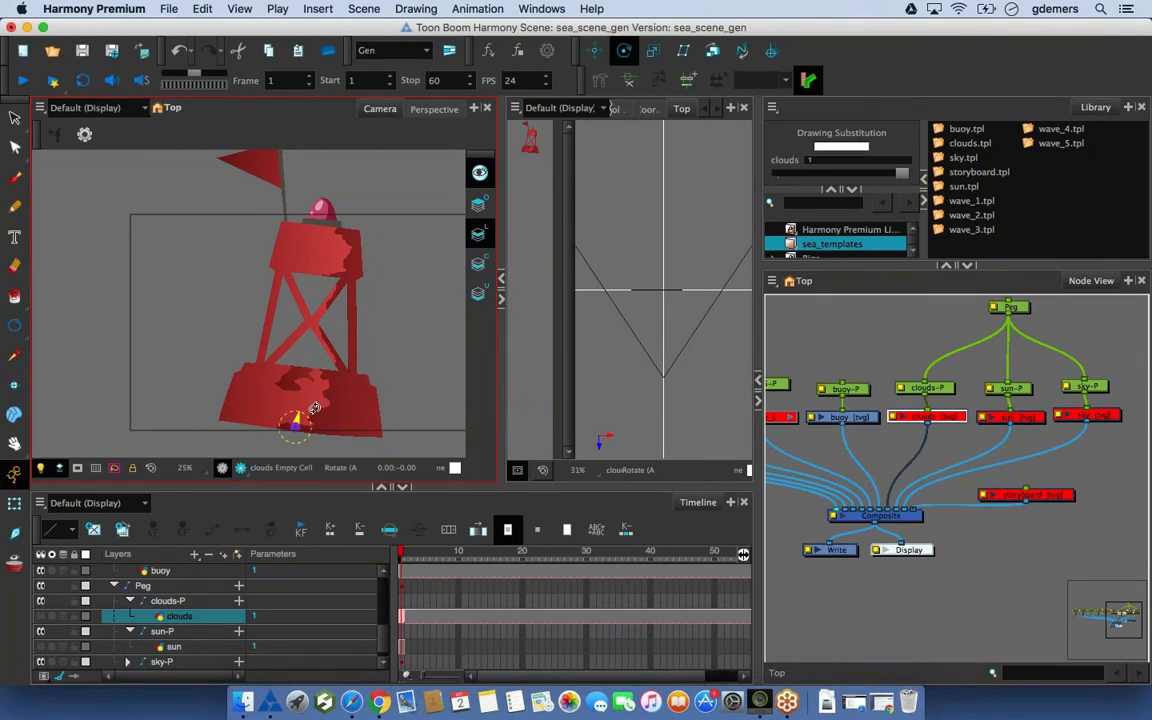
left_click(15, 507)
left_click(855, 393)
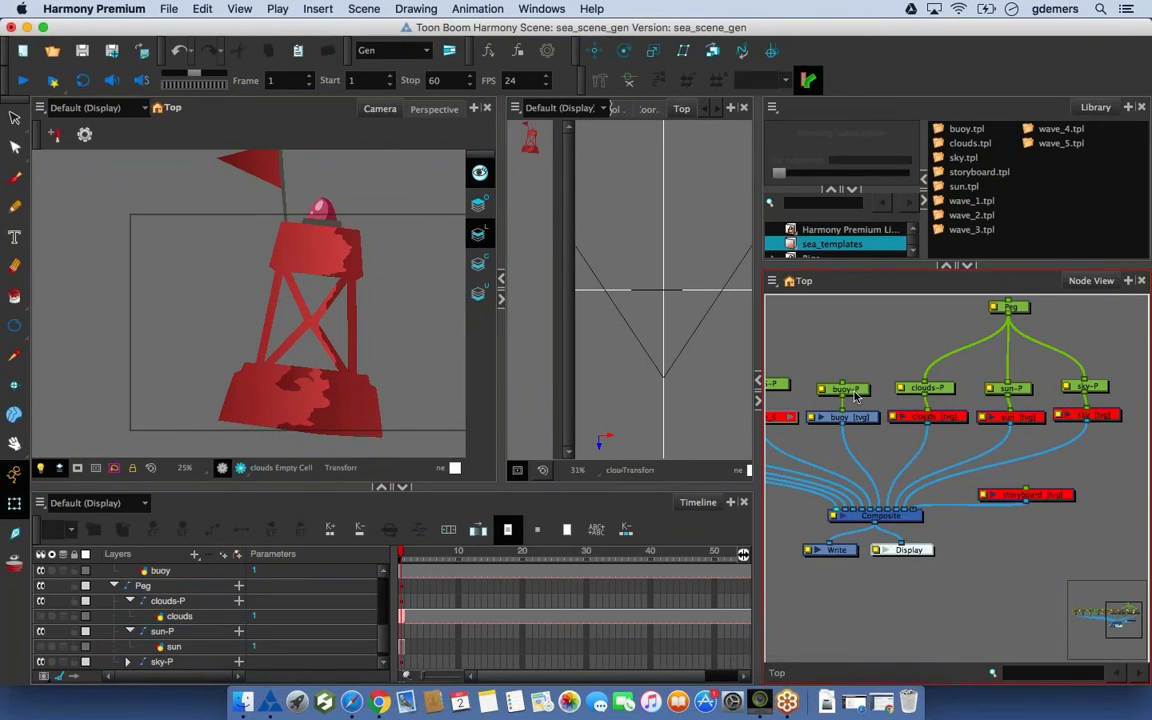
Place the buoy peg's permanent pivot at the centre of the buoy's base with the Rotate tool
left_click(840, 418)
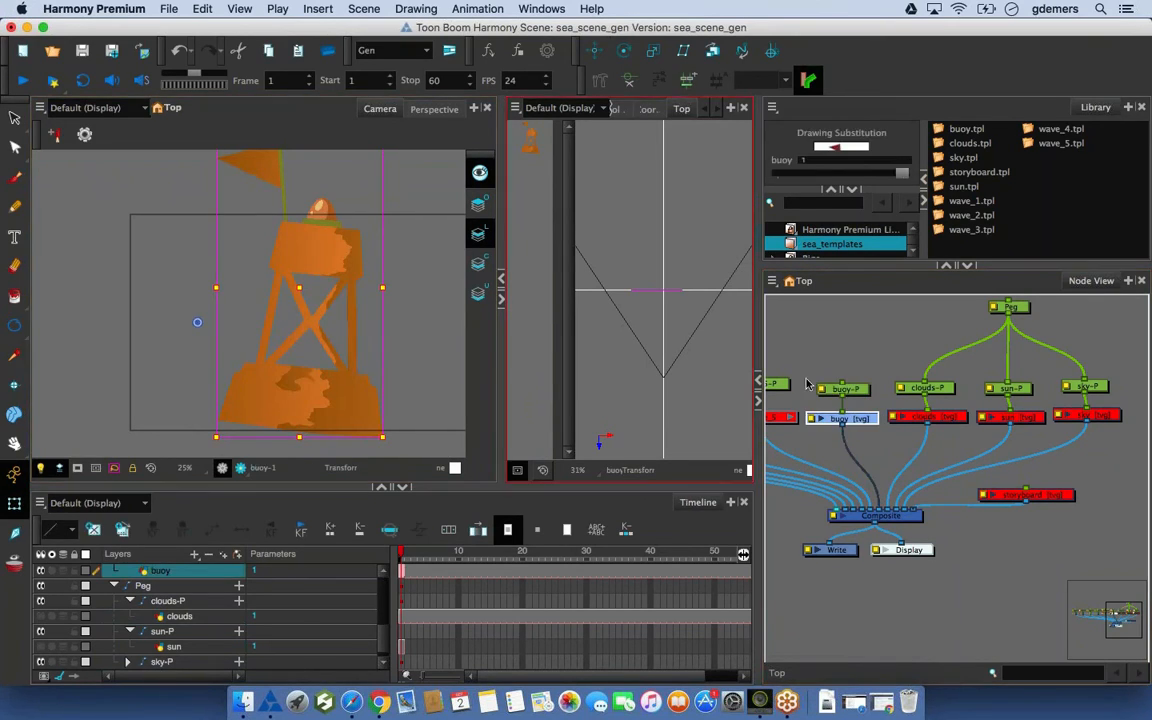
left_click(843, 390)
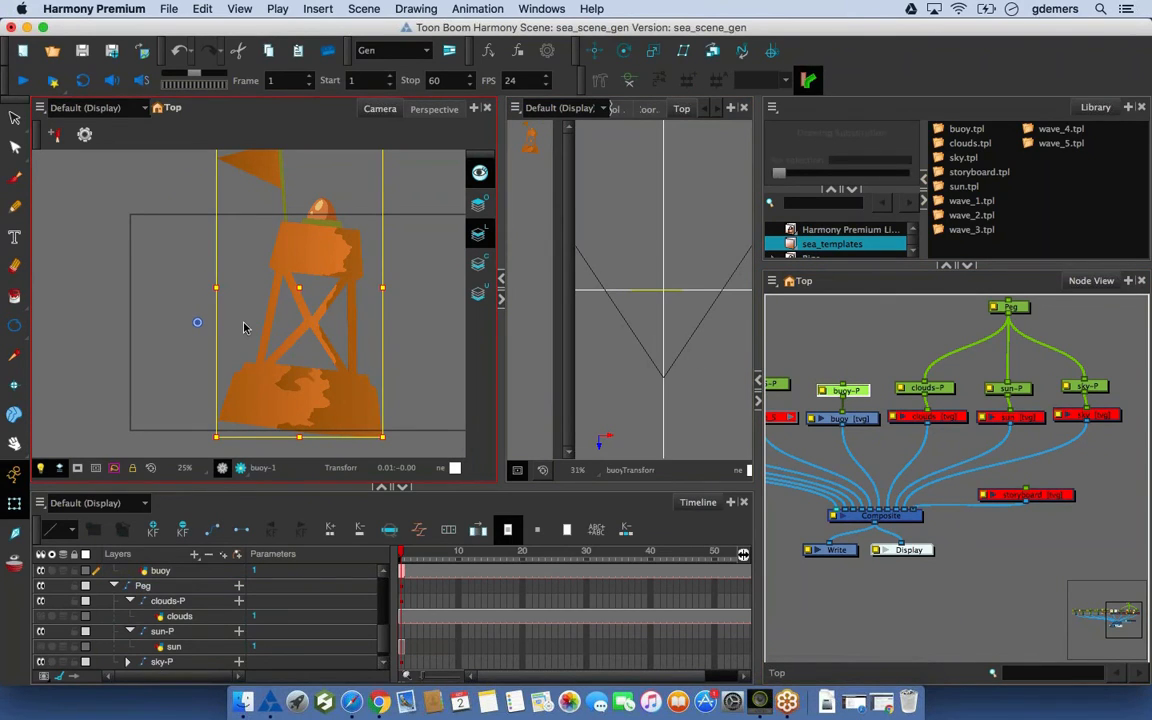
left_click(623, 50)
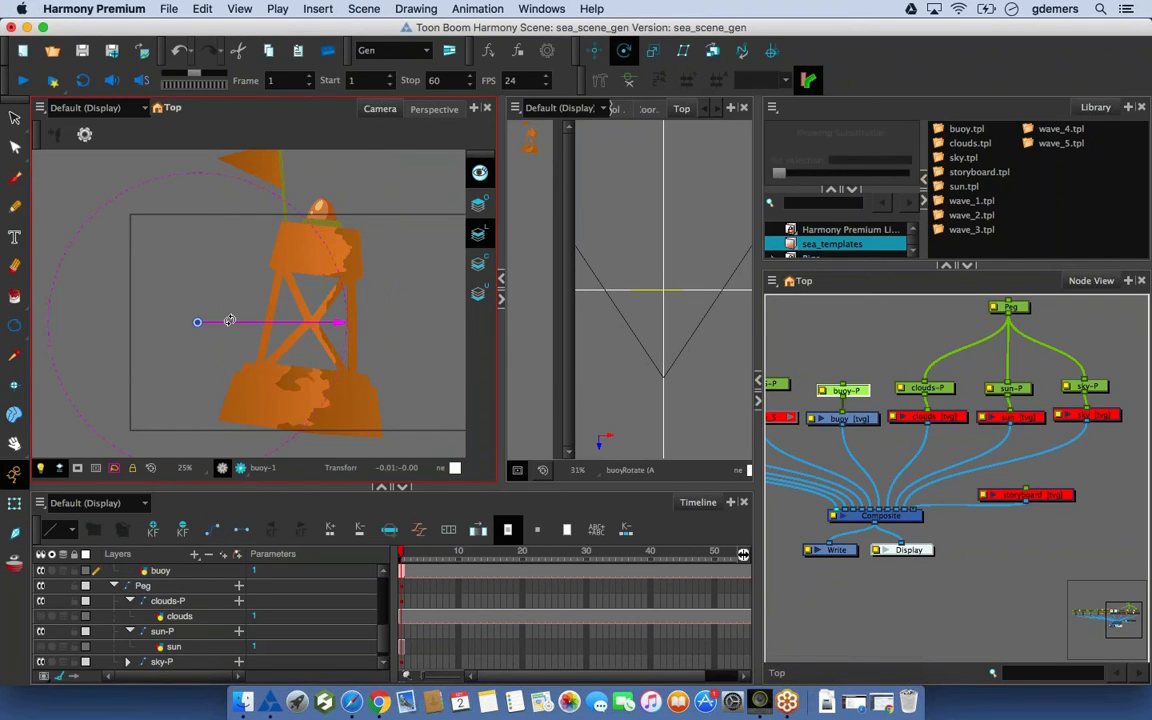
left_click_drag(198, 322, 299, 424)
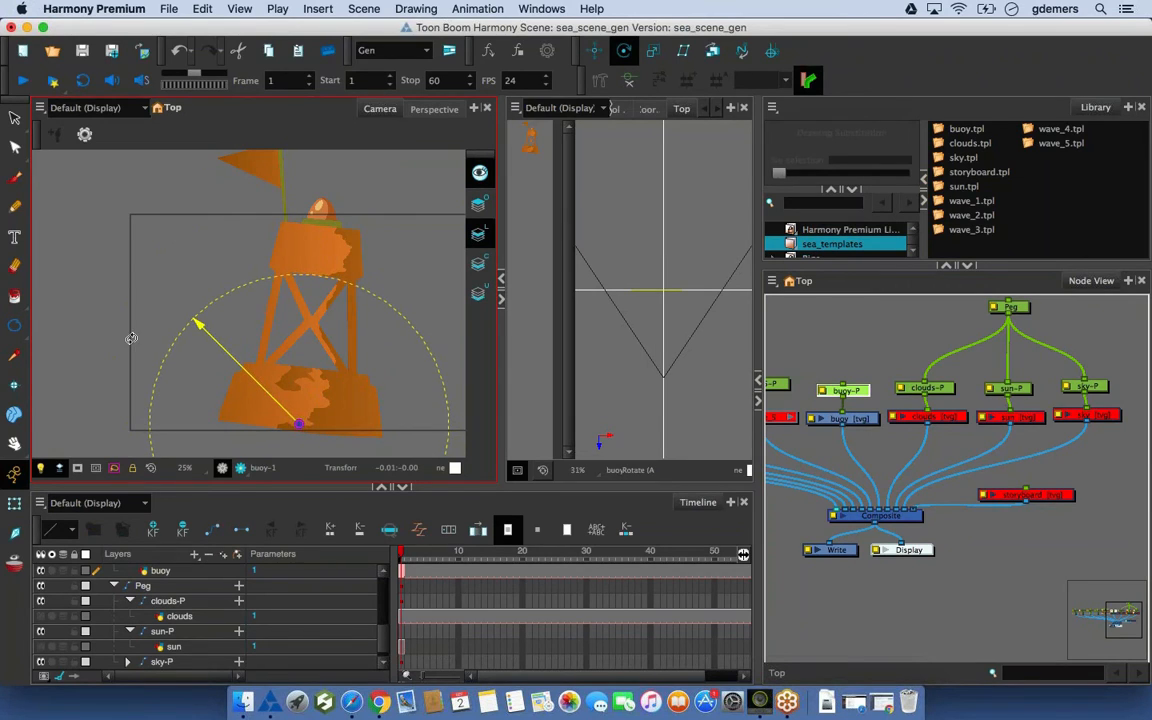
left_click(14, 505)
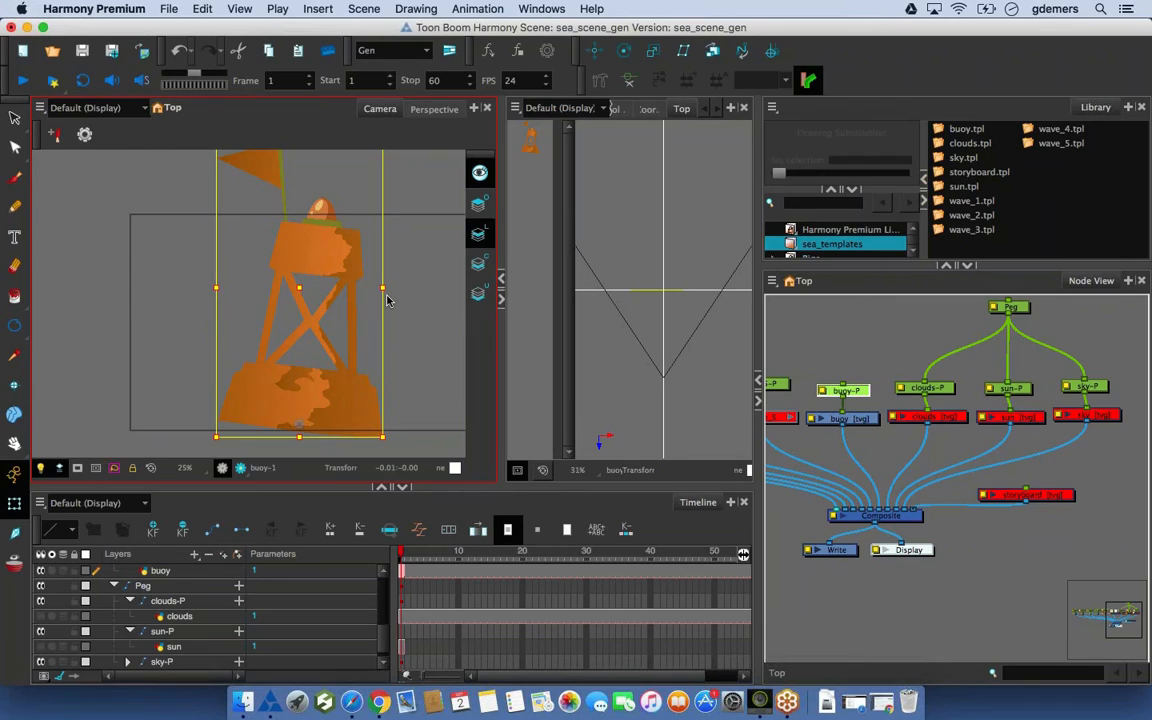
left_click(855, 367)
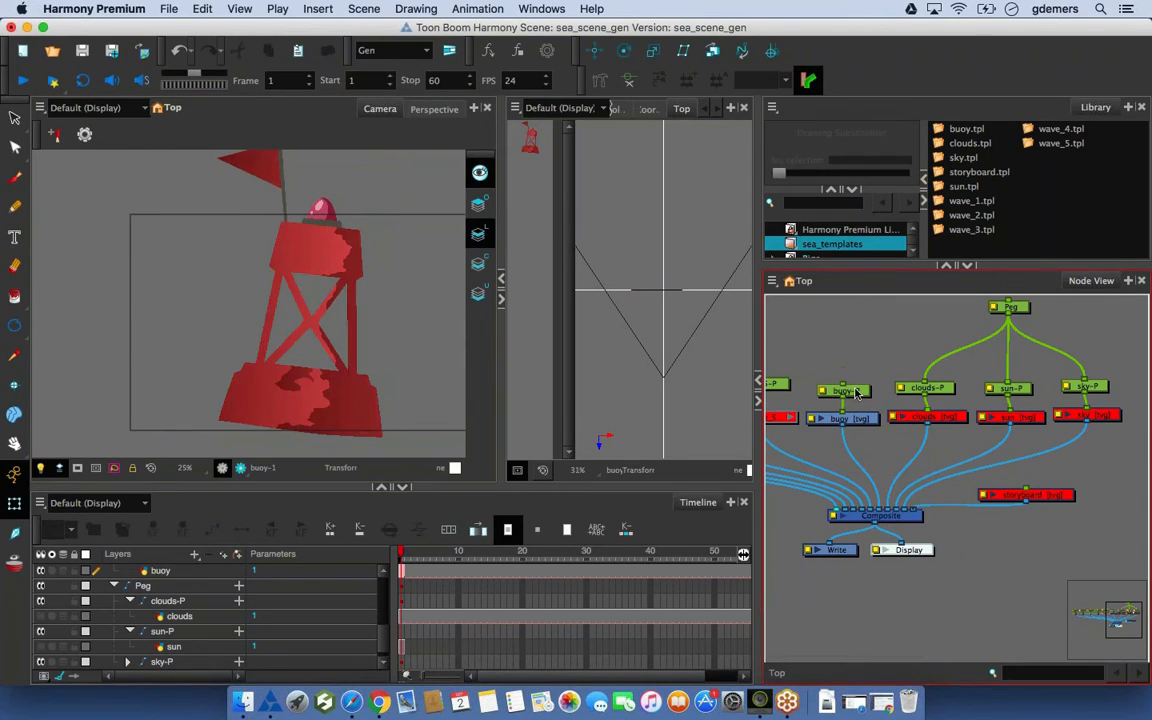
Try rotating the buoy peg about the pivot at its base, and clear the selection
left_click(855, 393)
key("1")
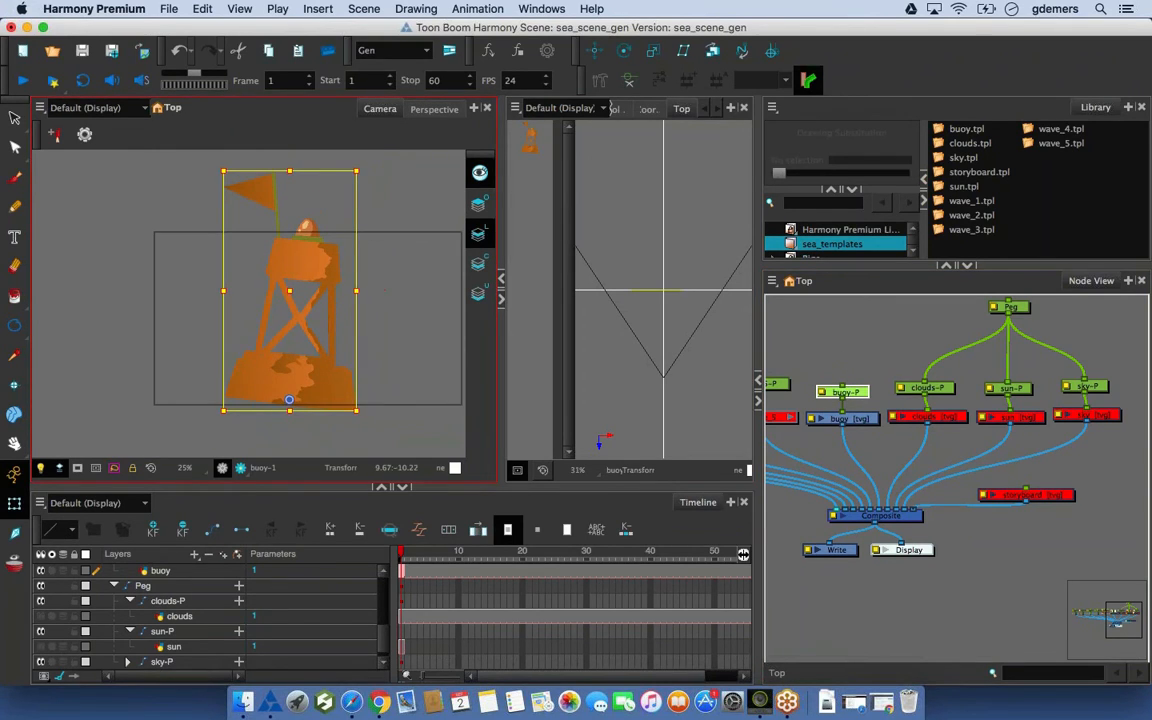
left_click_drag(365, 418, 380, 398)
left_click(406, 370)
Re-enable the five wave drawing nodes so the waves show around the buoy again
scroll(957, 485, "down", 2)
scroll(957, 485, "left", 1)
scroll(829, 412, "left", 3)
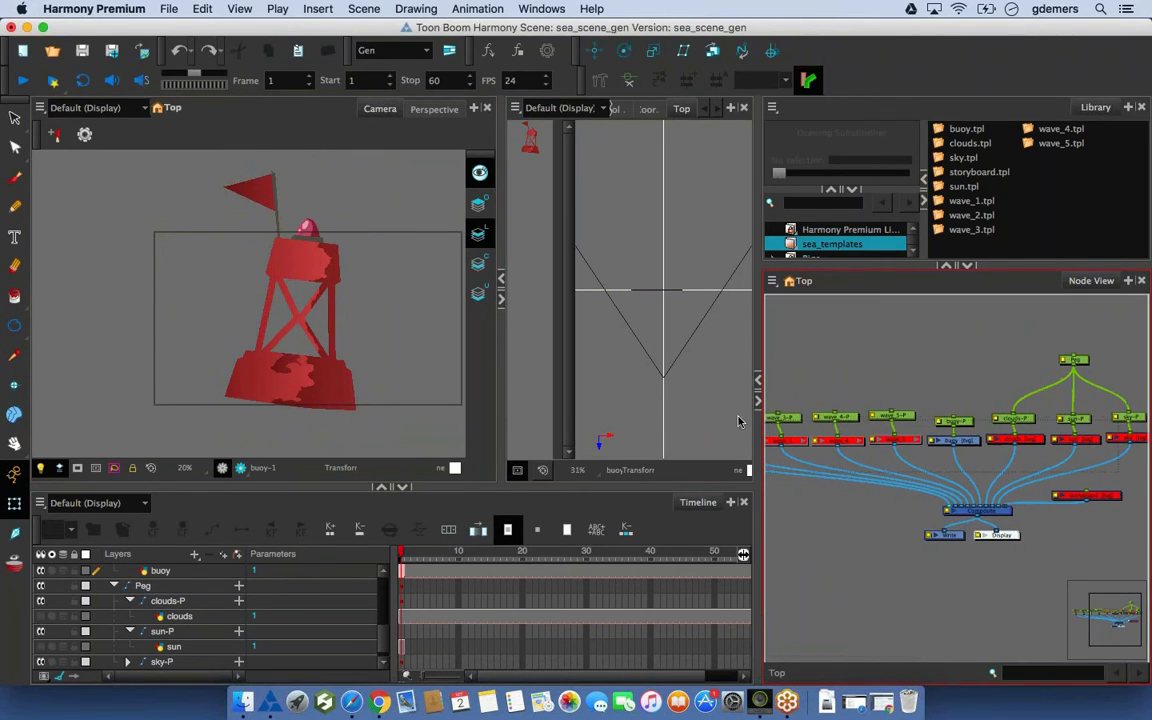
key("super+a")
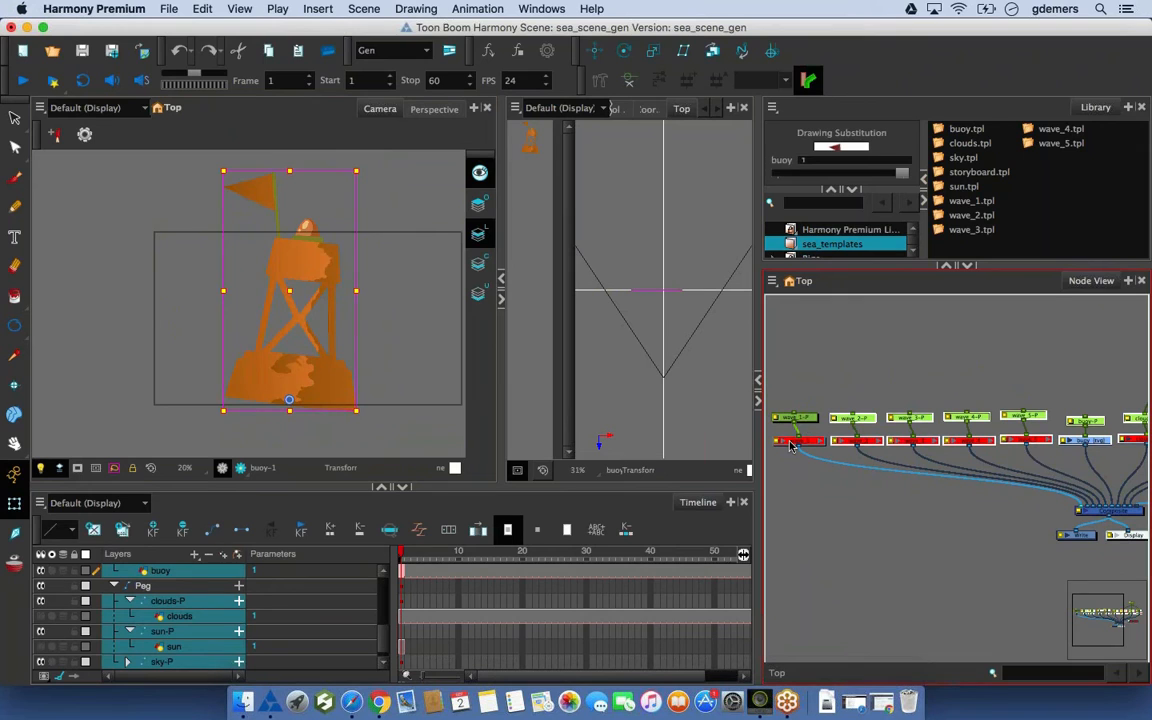
mouse_move(789, 456)
left_mouse_down()
mouse_move(853, 437)
mouse_move(1094, 444)
mouse_move(1075, 438)
left_mouse_up()
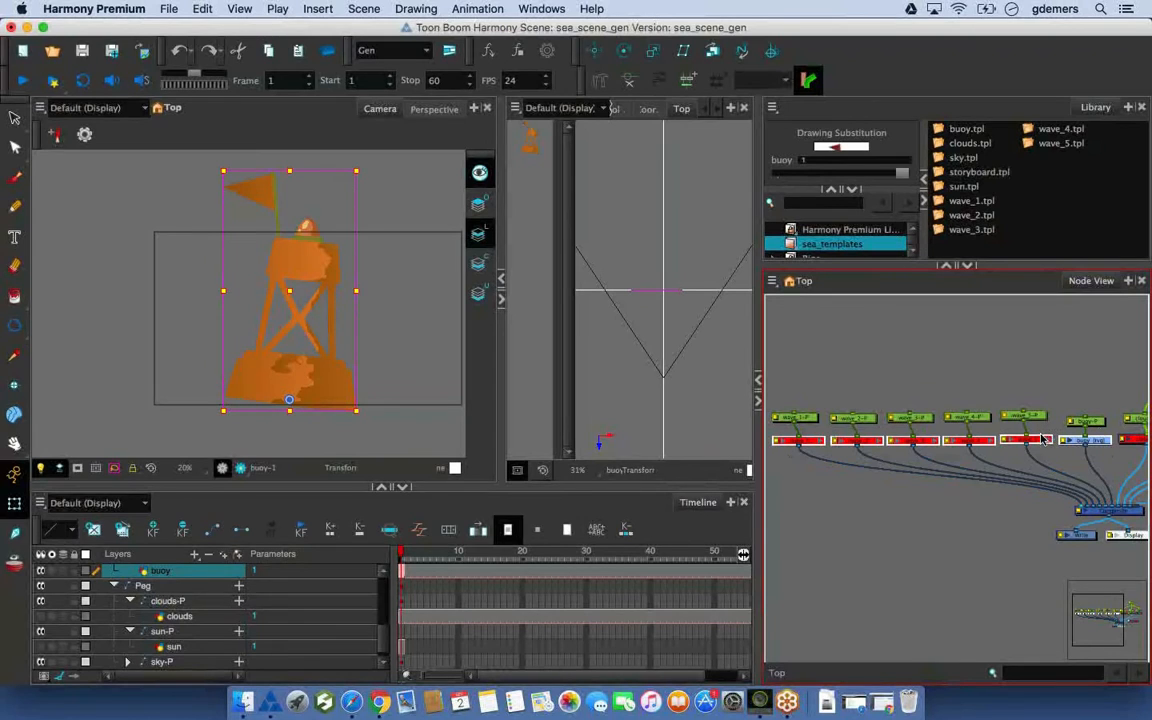
key("a")
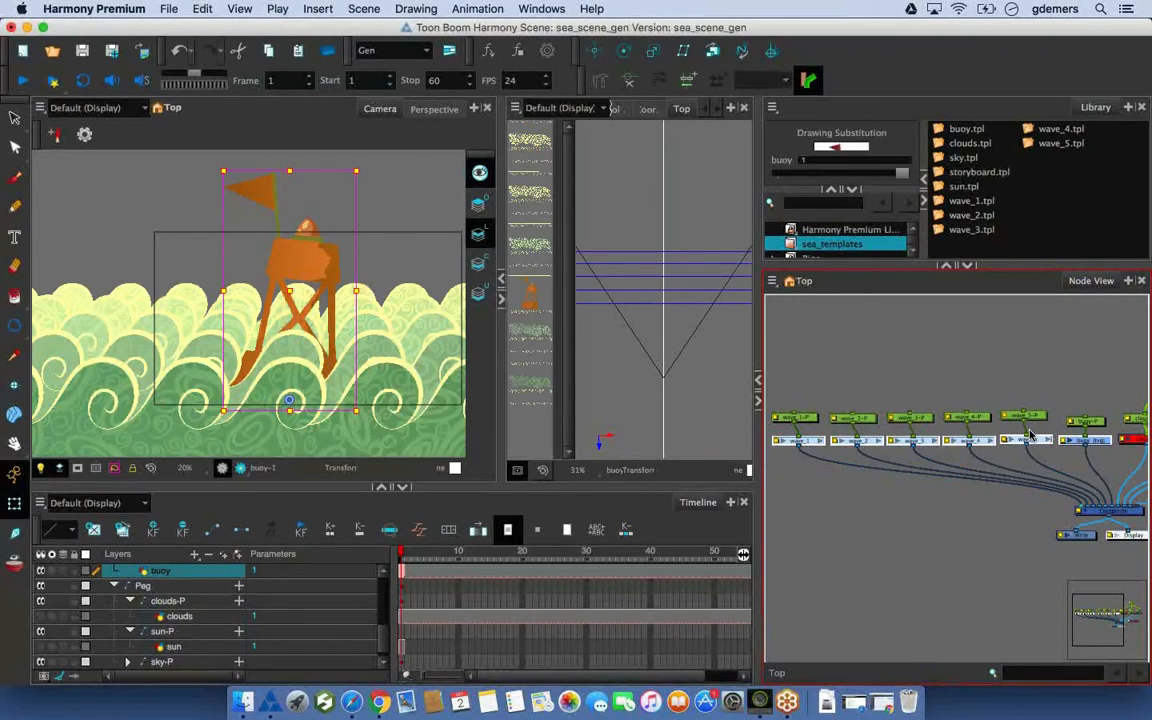
left_click(1029, 400)
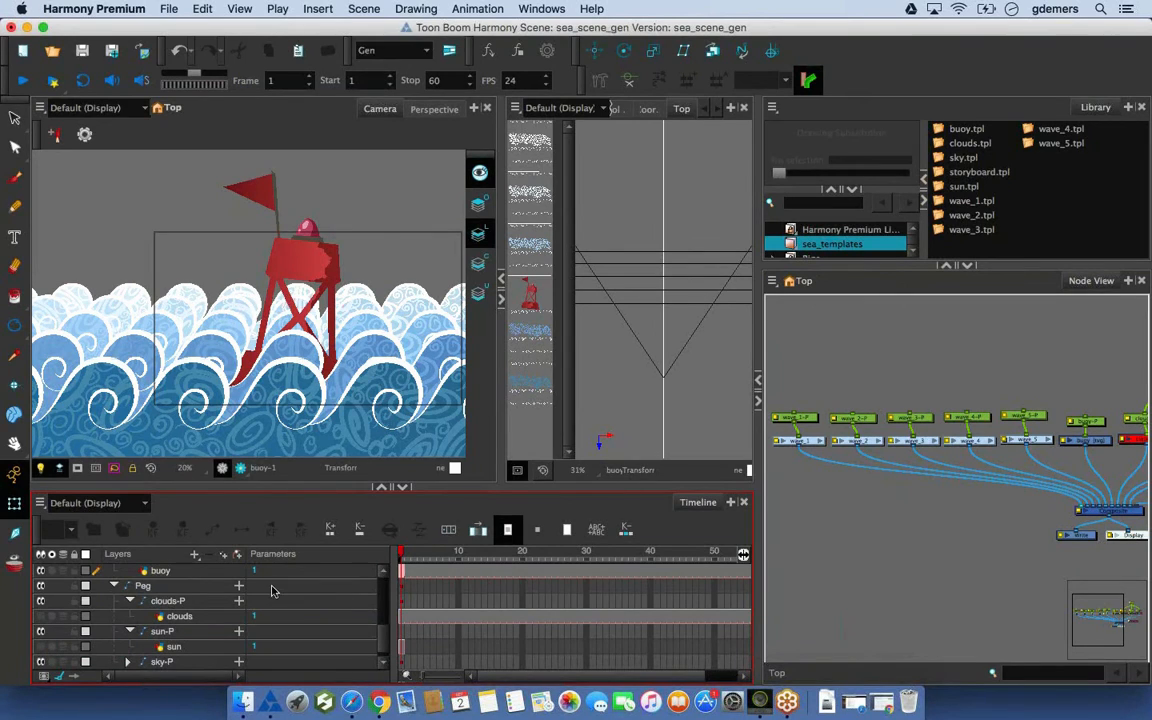
Tilt the buoy peg counterclockwise about its base pivot and shift the buoy left in the waves
left_click(40, 571)
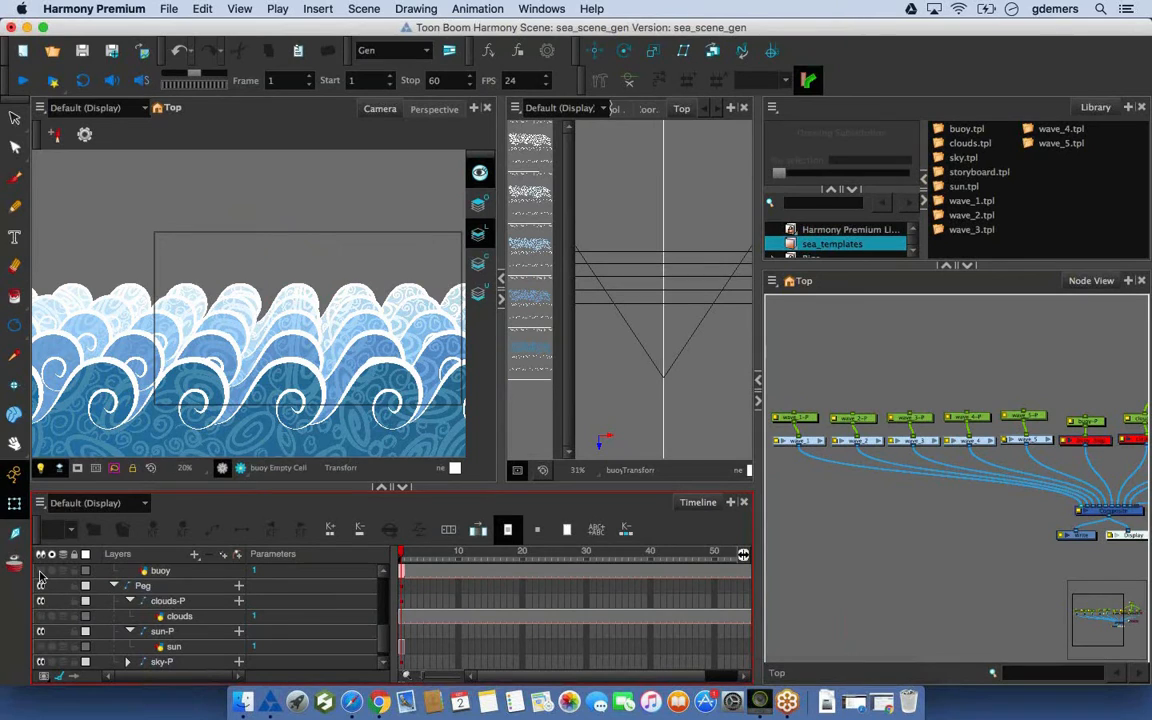
left_click(40, 571)
left_click(940, 395)
left_click_drag(991, 387, 886, 368)
left_click(982, 402)
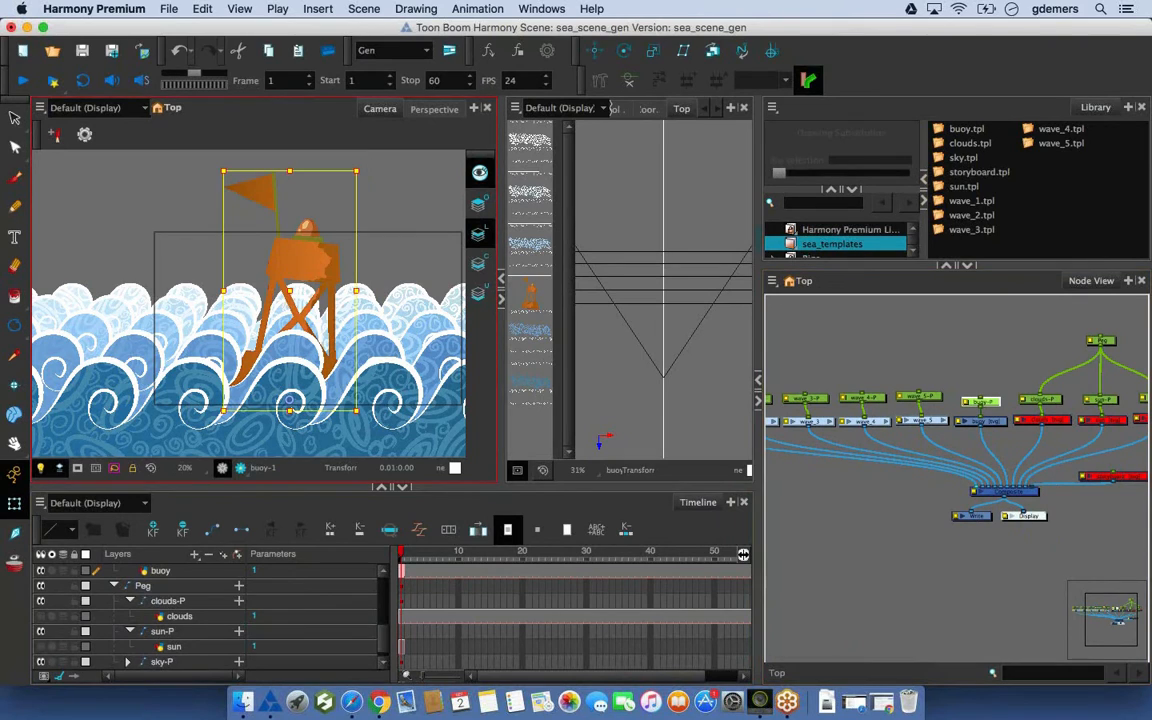
left_click_drag(320, 141, 280, 137)
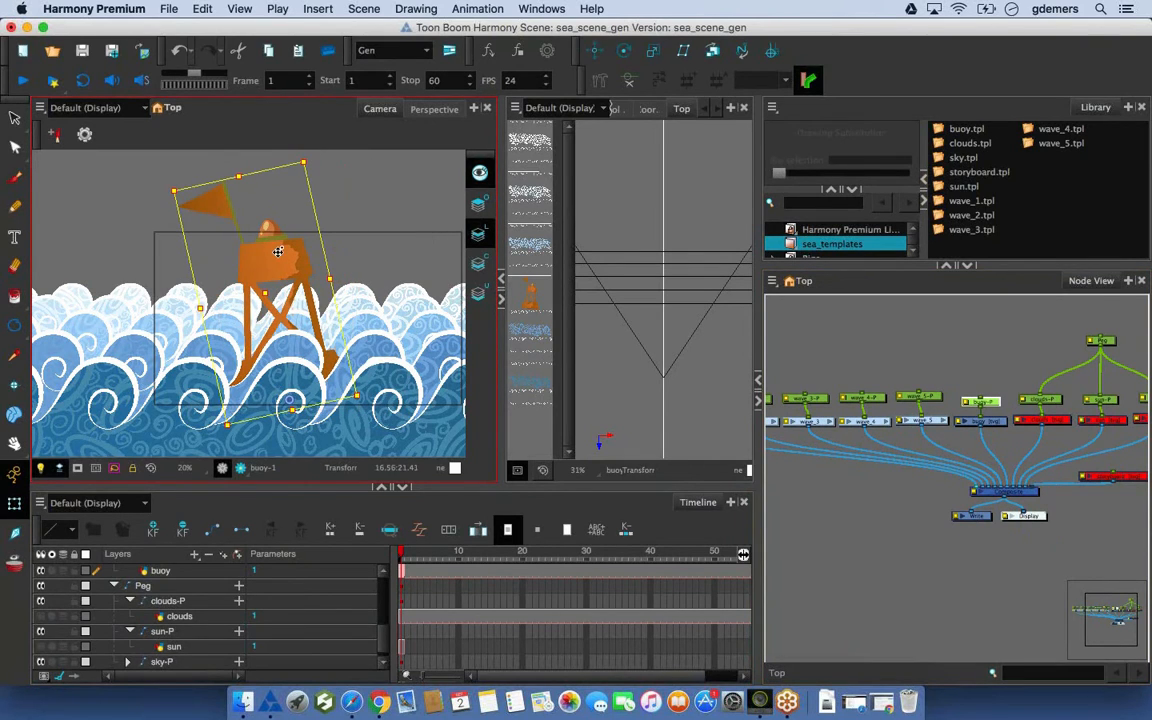
left_click(633, 289)
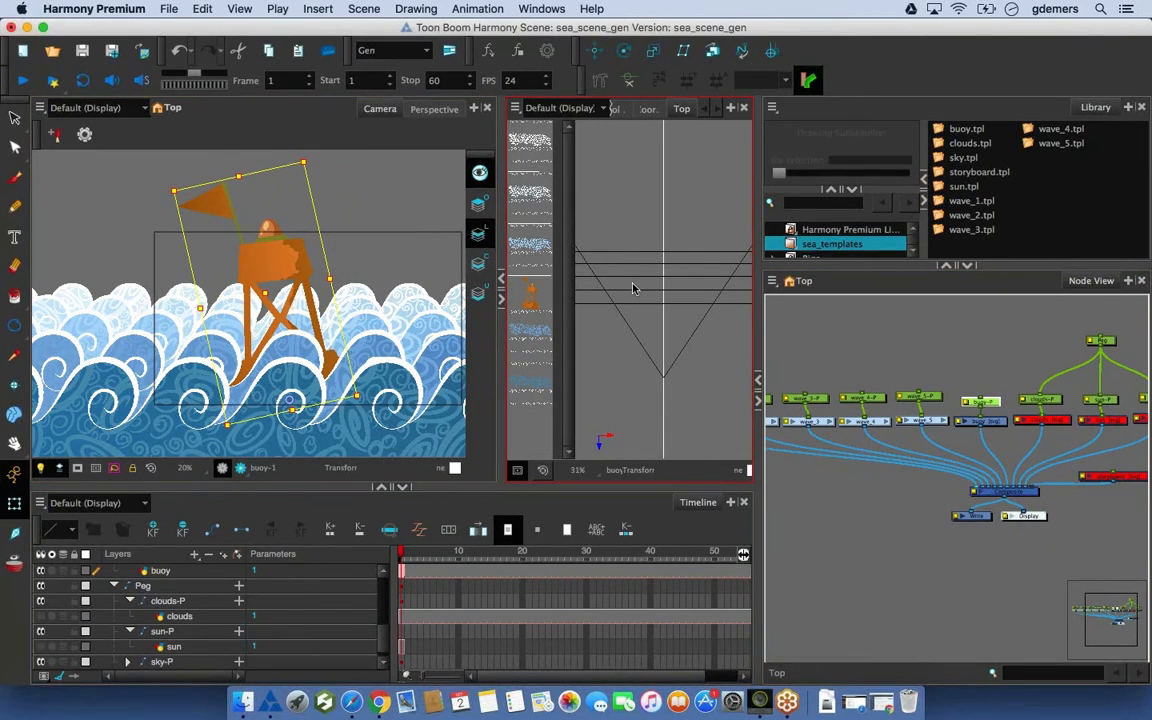
left_click(276, 259)
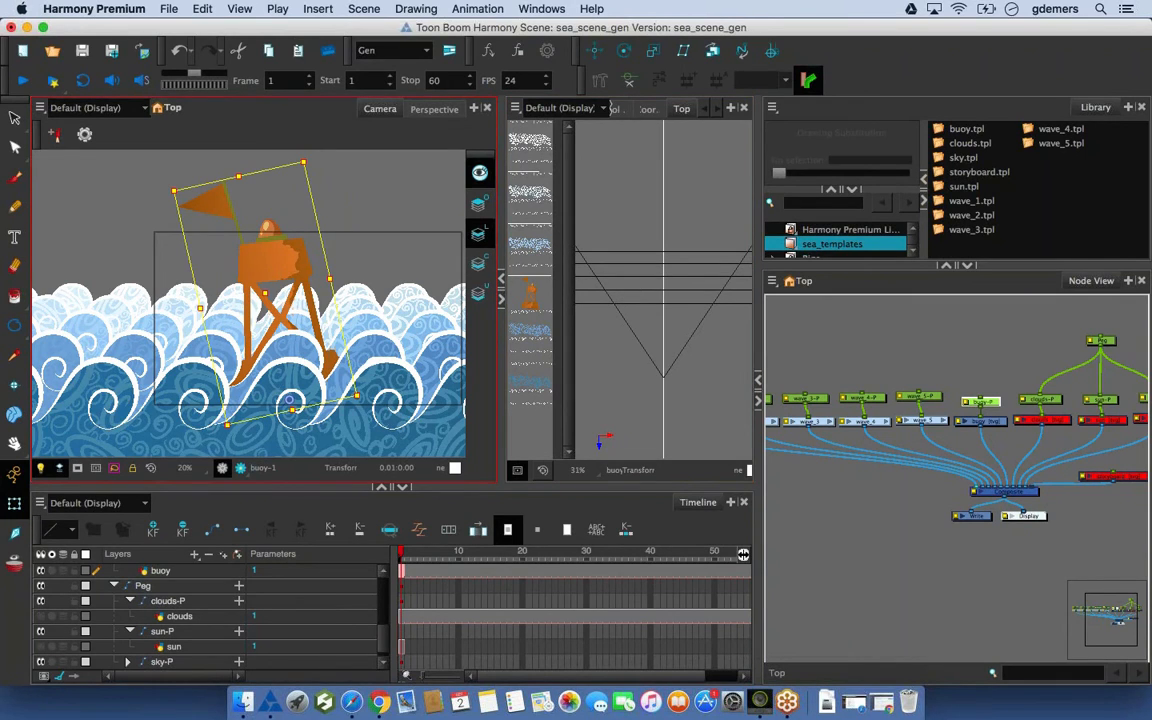
left_click_drag(237, 262, 217, 265)
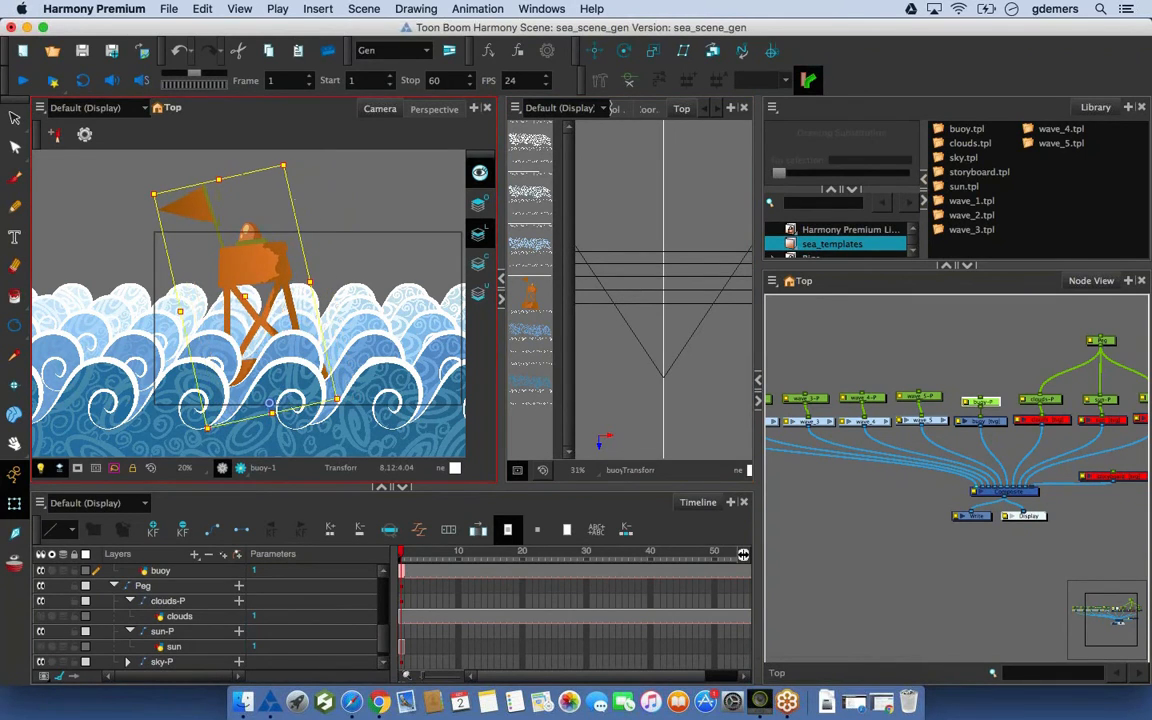
Re-enable the clouds, sun and sky drawing nodes, leaving the storyboard disabled
left_click(1026, 476)
left_click_drag(1026, 476, 846, 472)
left_click_drag(1062, 446, 846, 410)
key("a")
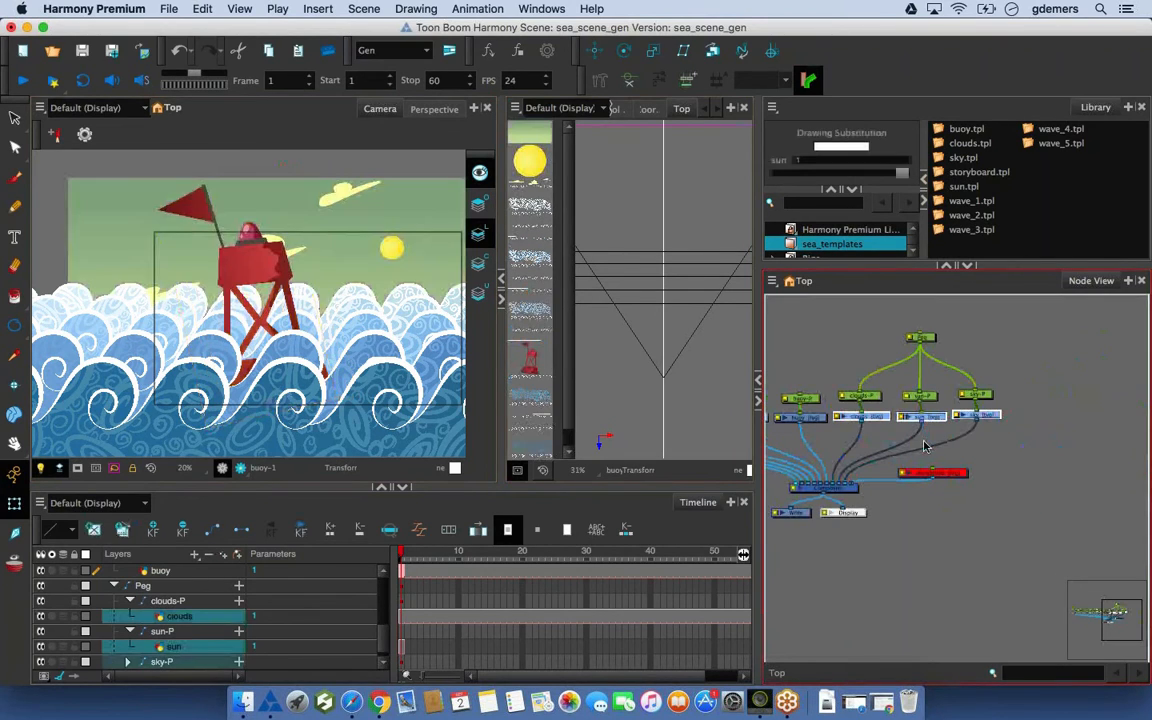
left_click(989, 463)
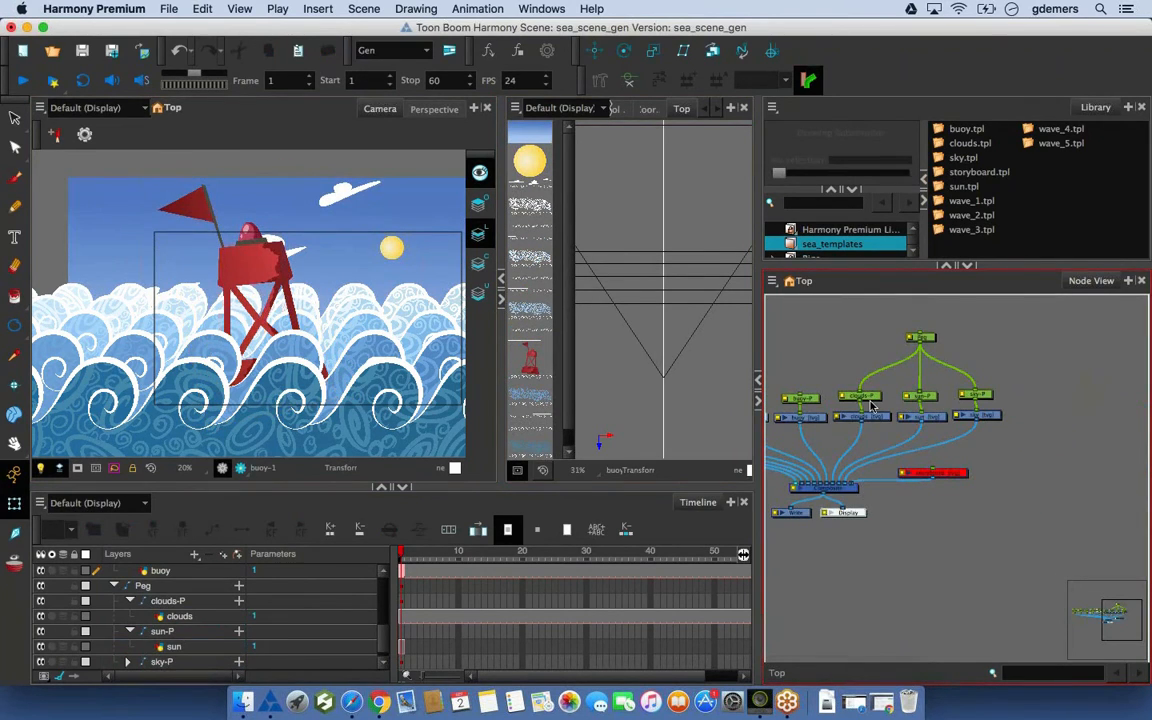
Reset the transformation of the clouds peg to straighten the clouds, and clear the selection
left_click_drag(805, 402, 872, 420)
left_click(927, 413)
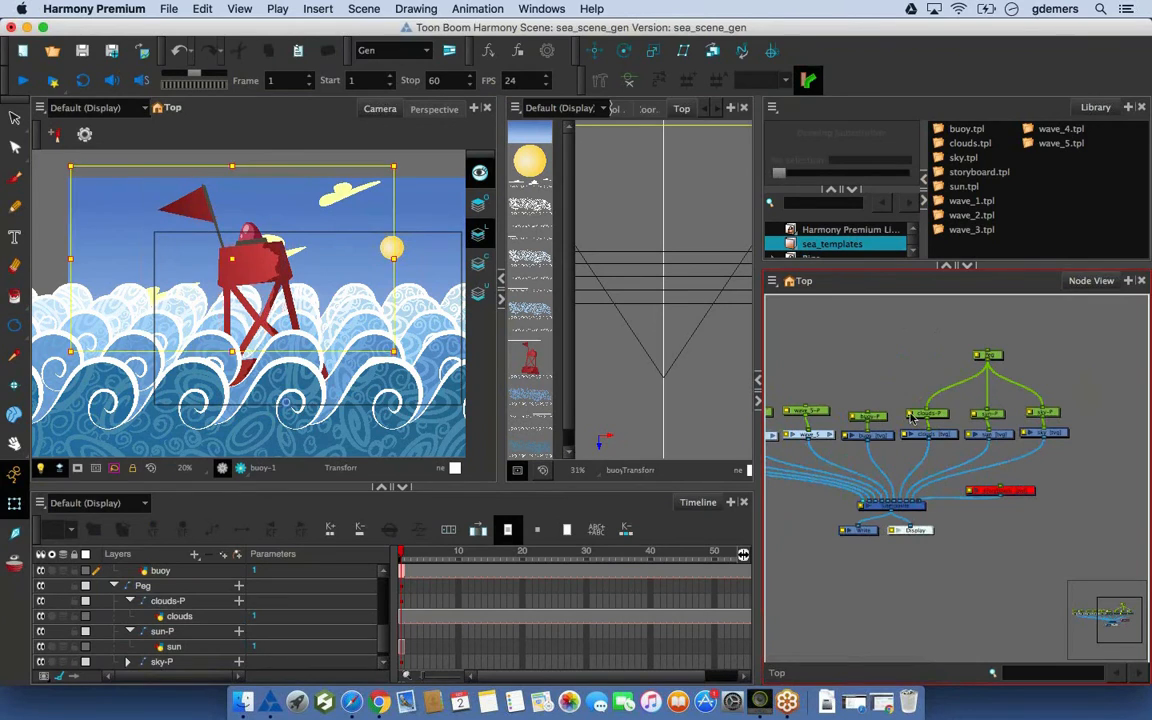
key("r")
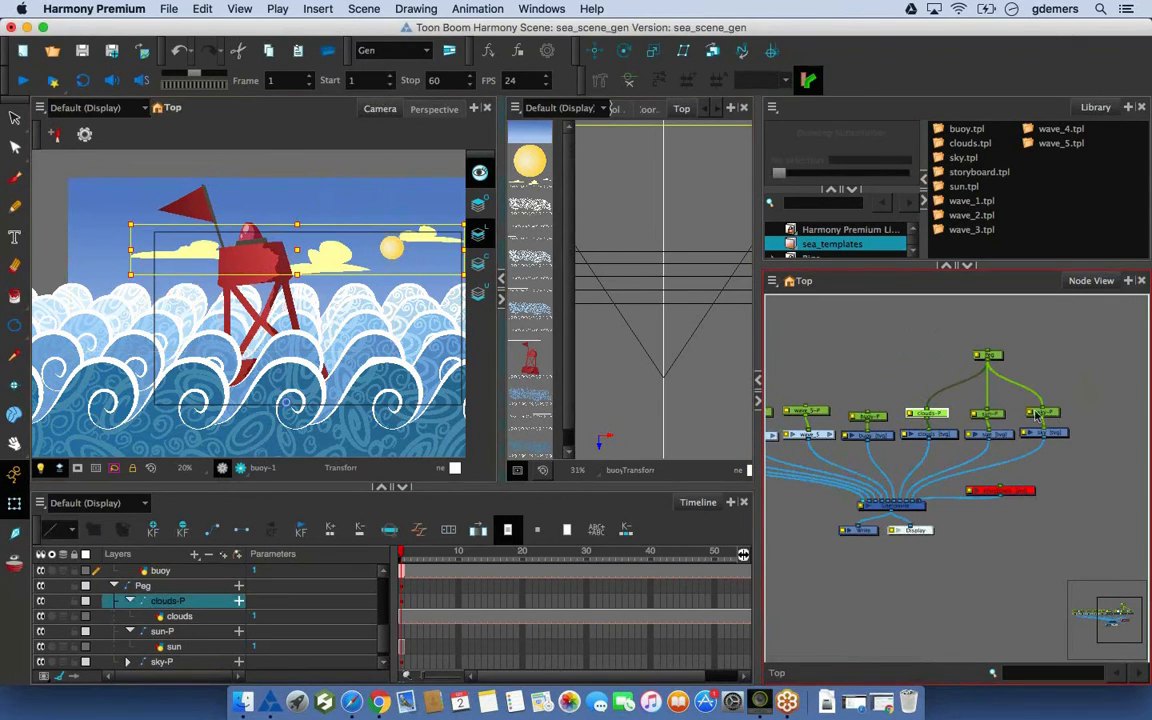
left_click(1078, 388)
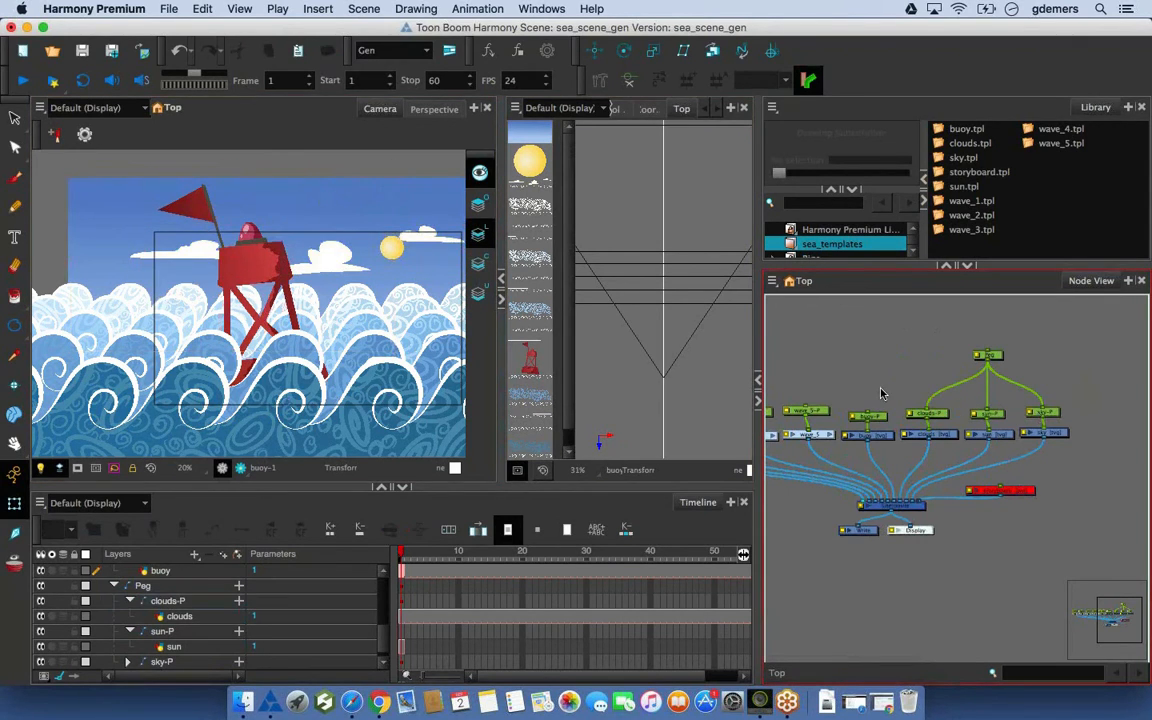
Examine the depth spacing of the buoy, waves and sky layers in the Perspective view, and return to the Camera view
left_click_drag(881, 393, 866, 366)
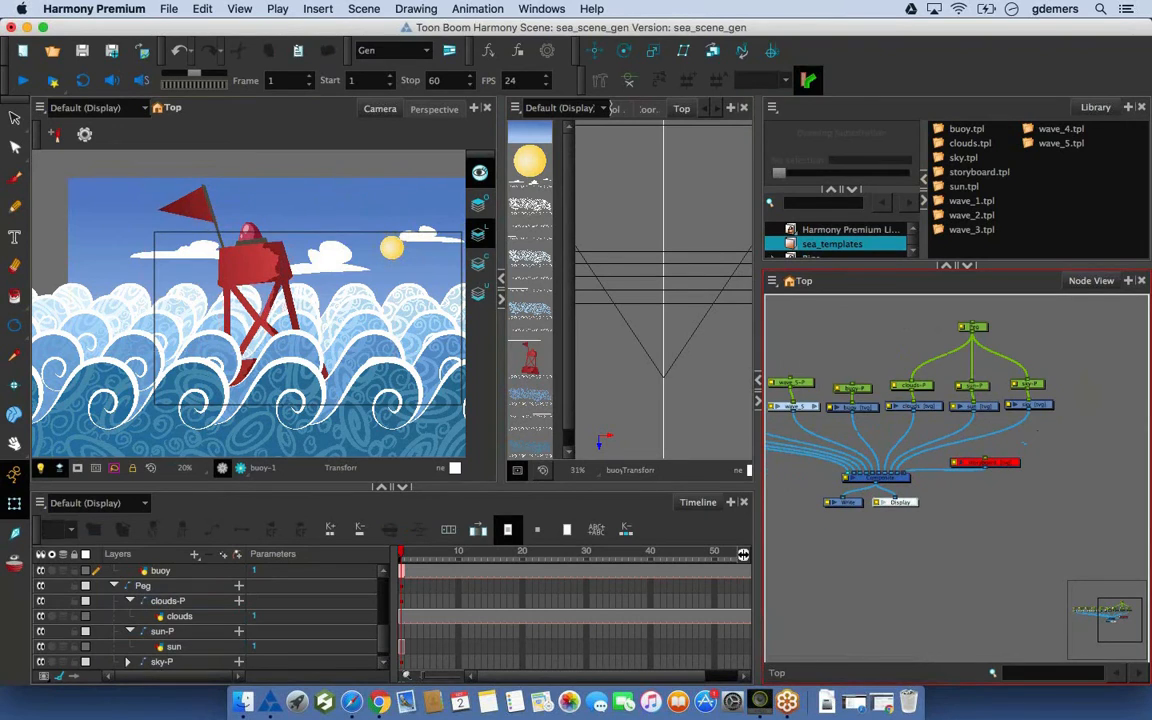
left_click(980, 461)
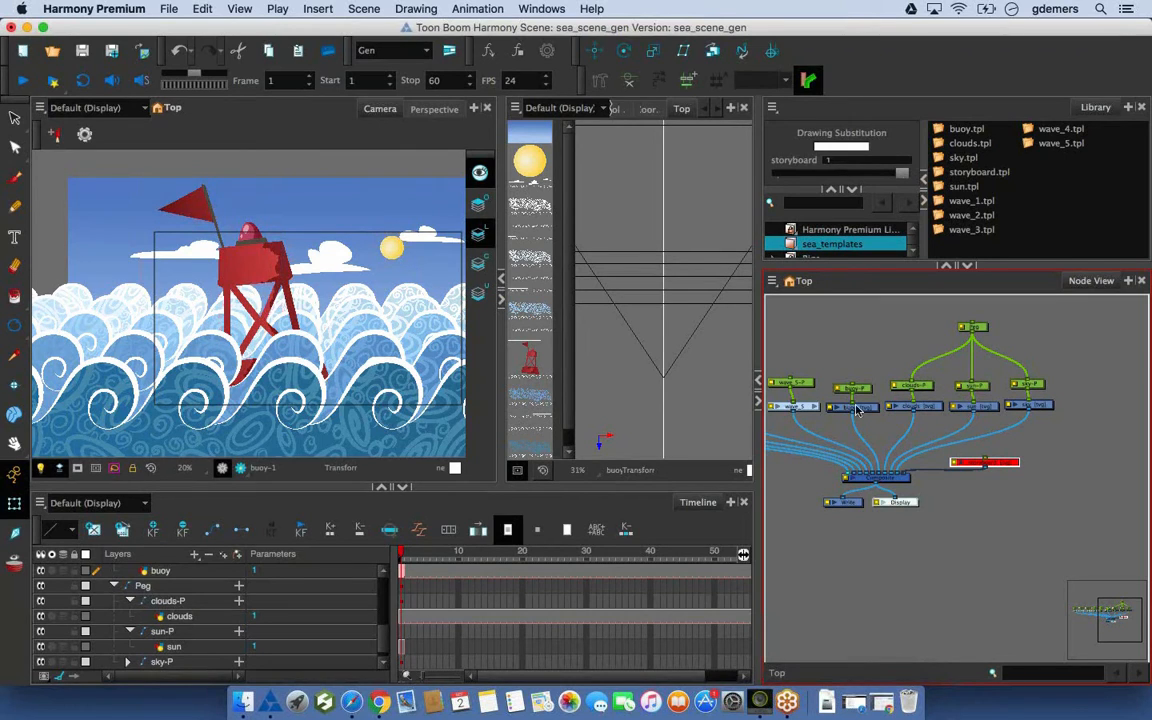
left_click_drag(783, 430, 939, 434)
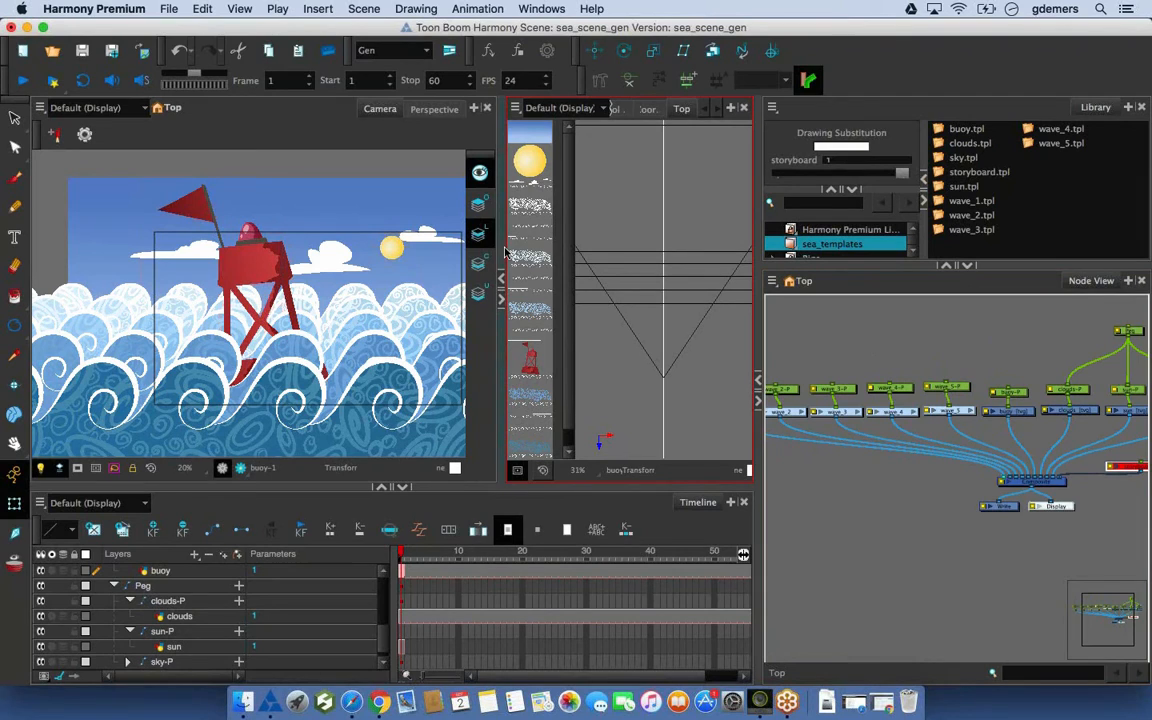
left_click_drag(518, 250, 554, 252)
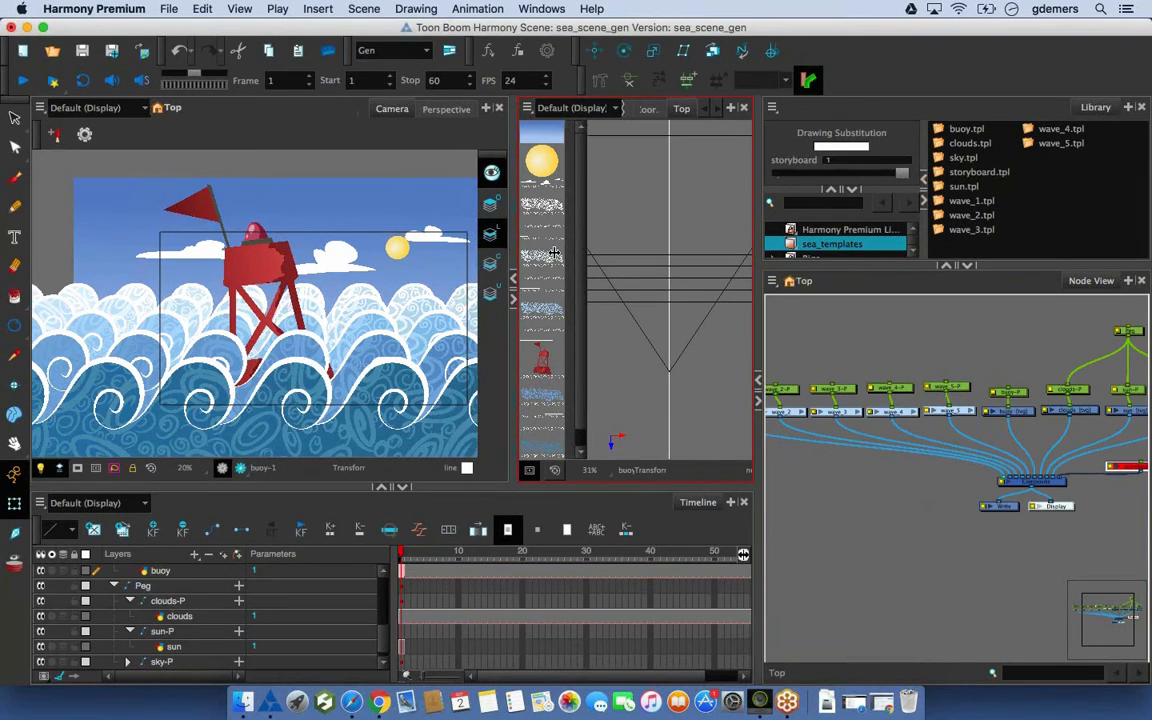
left_click_drag(442, 262, 372, 266)
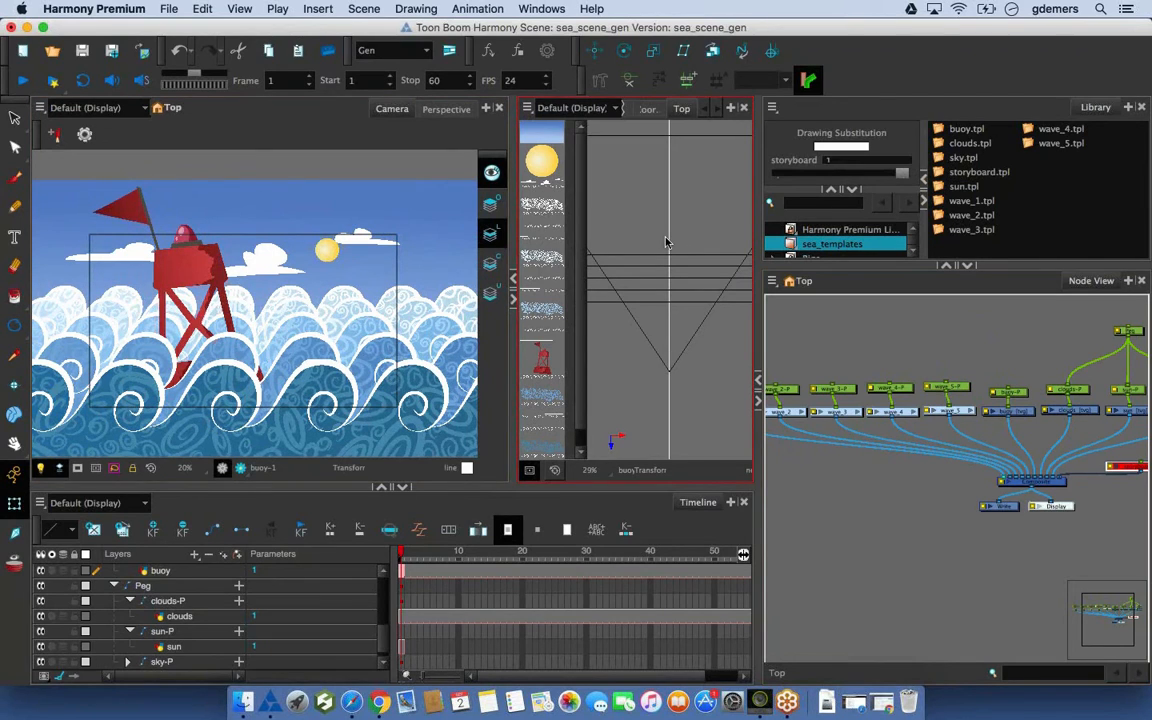
left_click(443, 111)
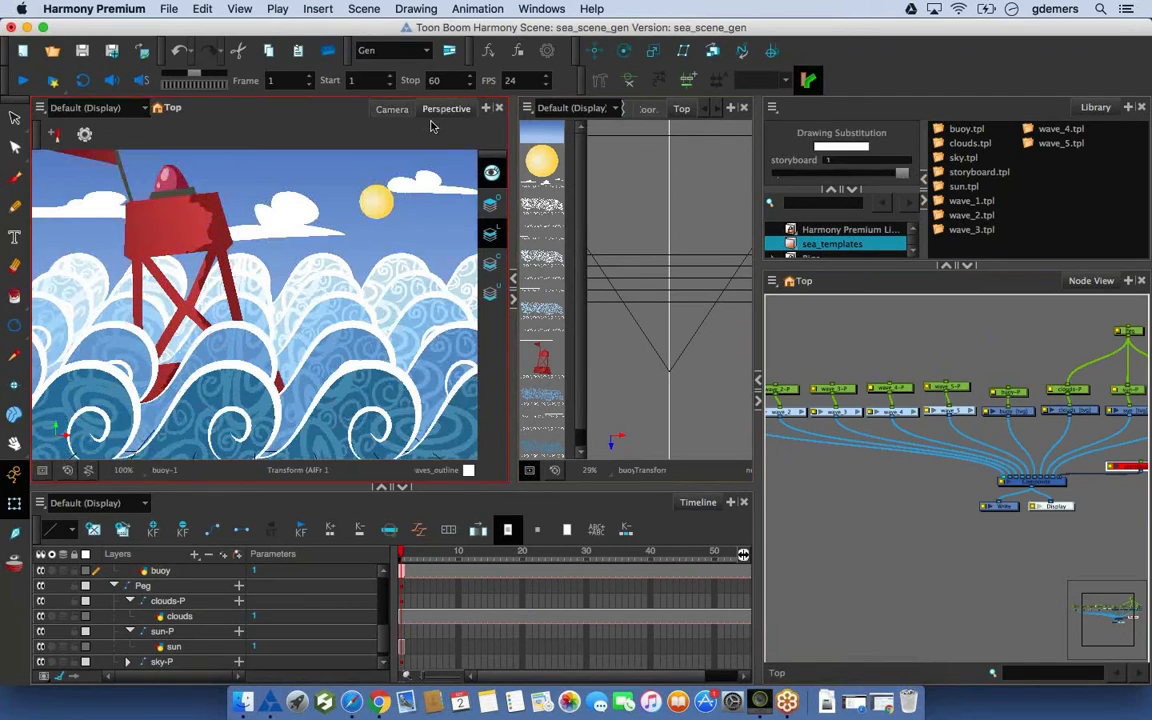
scroll(381, 239, "down", 5)
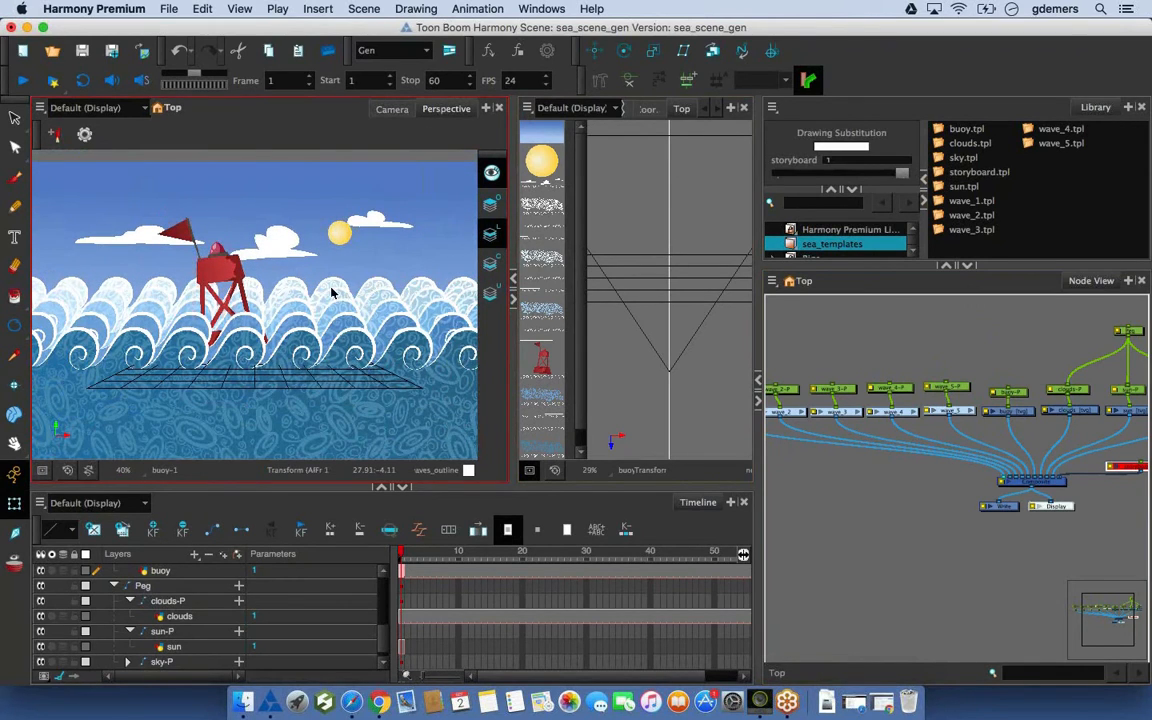
key("super+alt")
left_click_drag(342, 277, 442, 236)
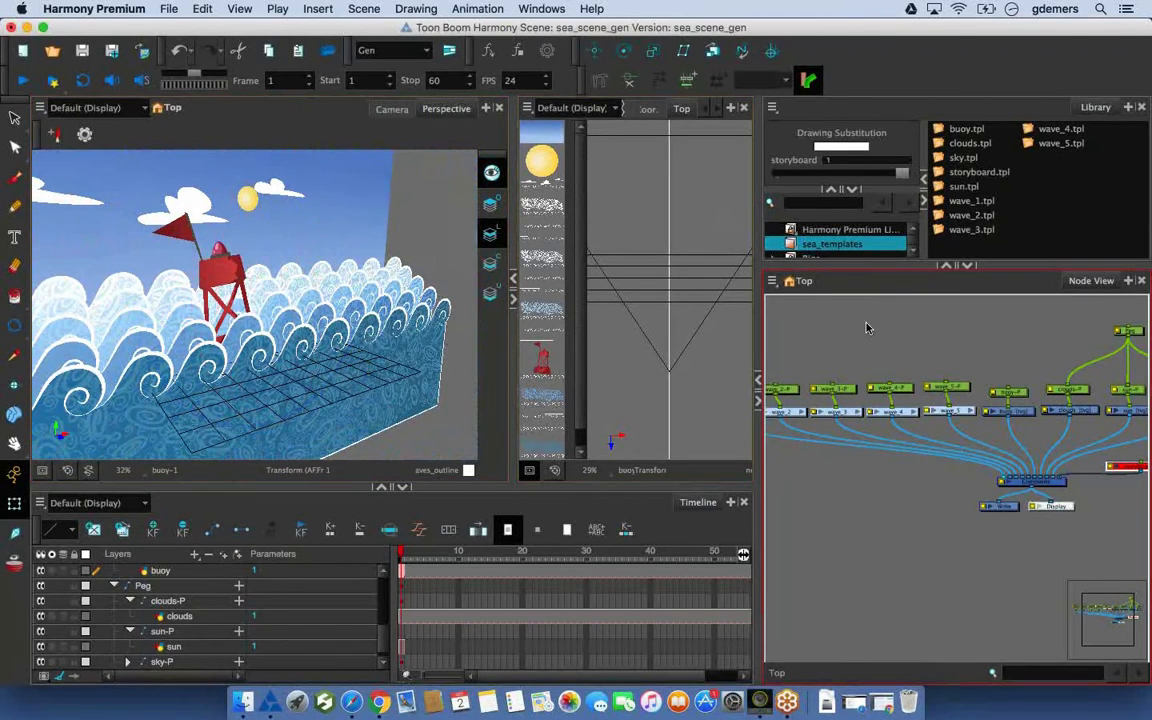
left_click(392, 109)
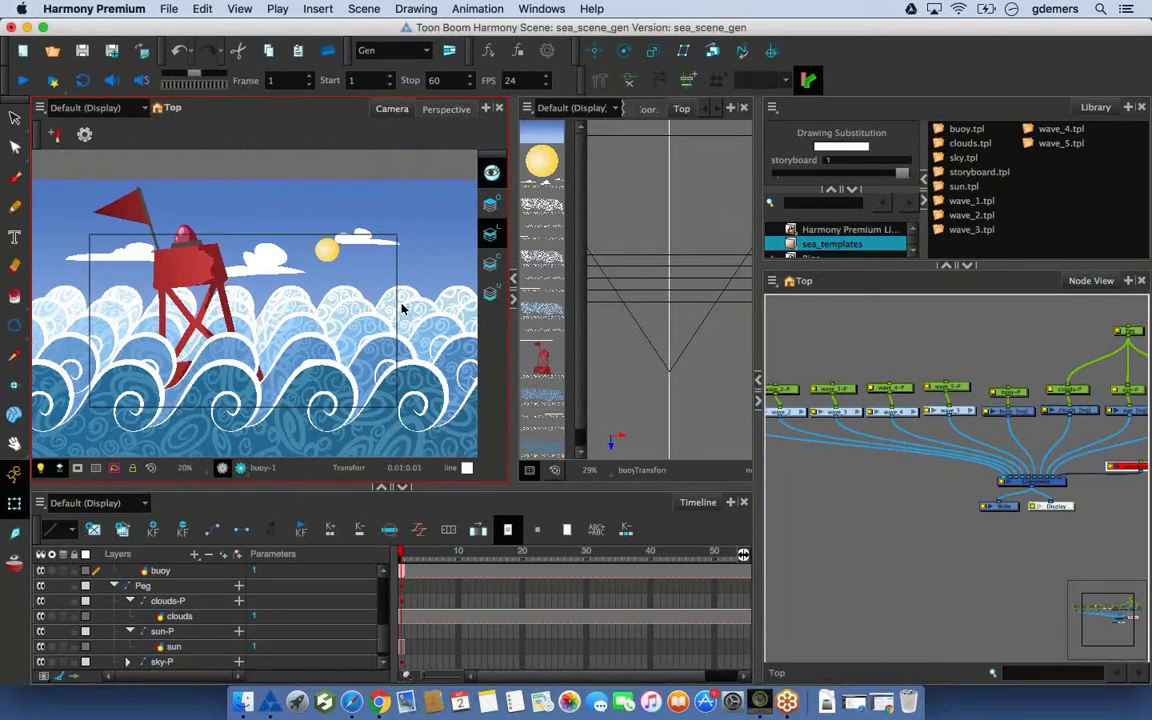
Push the buoy peg back in depth between wave_4 and wave_5, and scale the buoy down slightly higher in the frame
left_click(990, 398)
left_click(1005, 392)
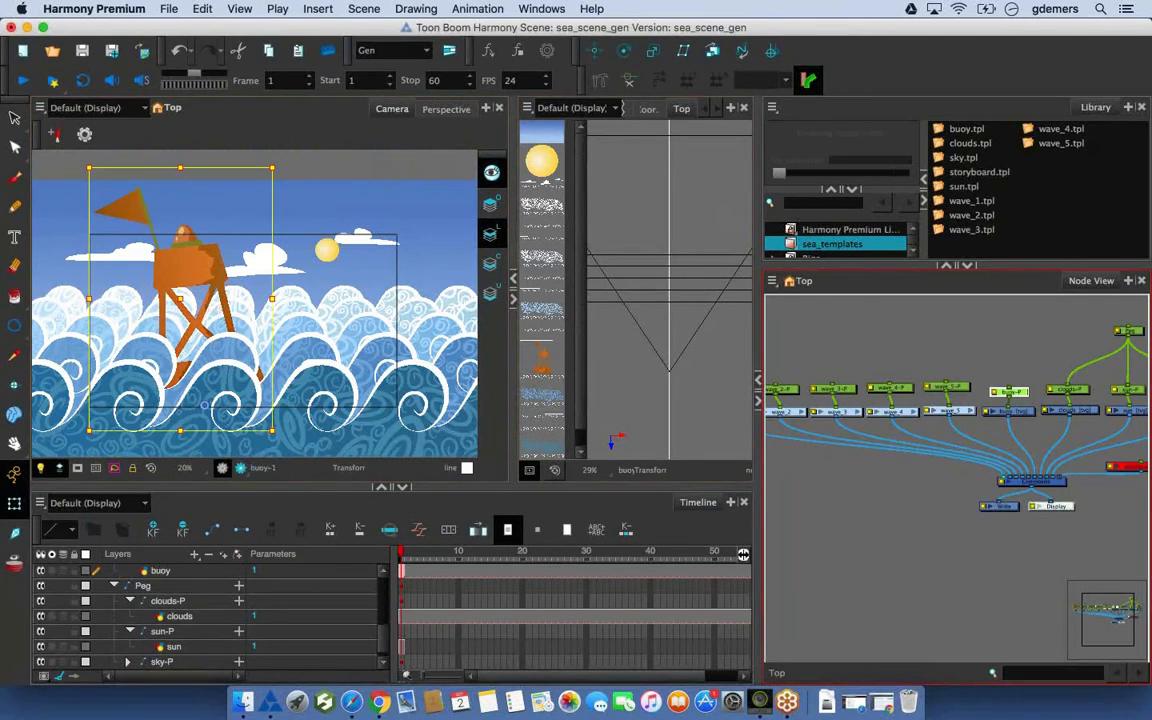
left_click(638, 314)
key("Up")
key("Up")
key("Up")
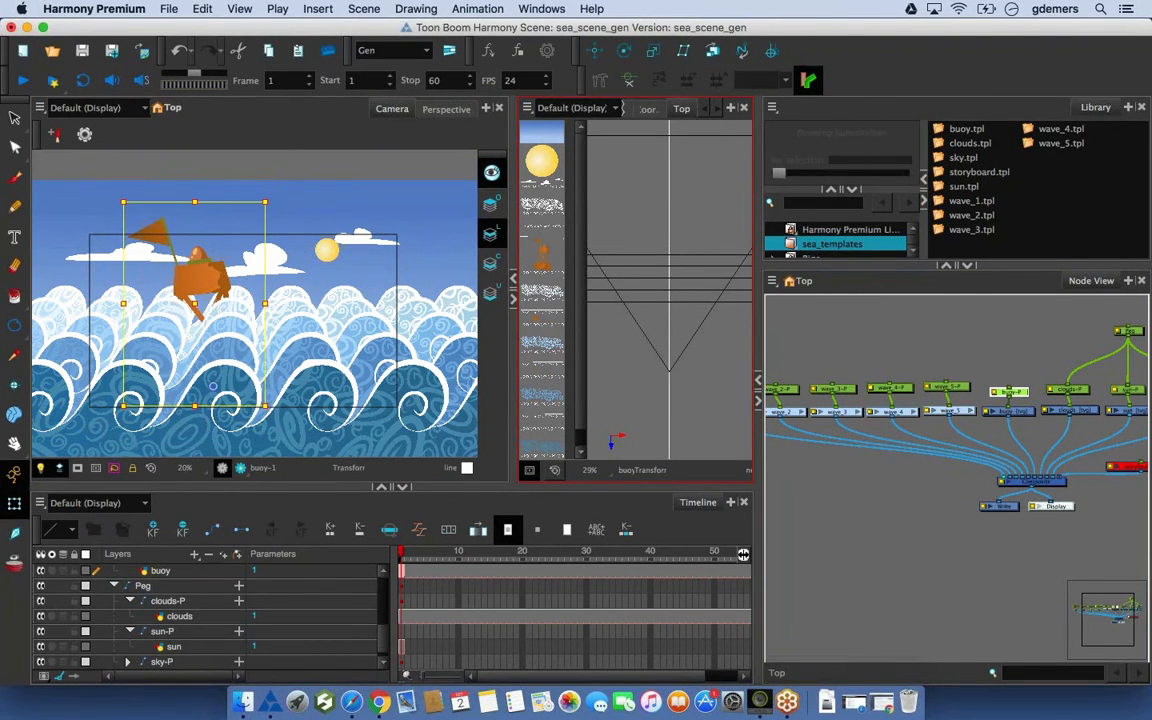
key("Up")
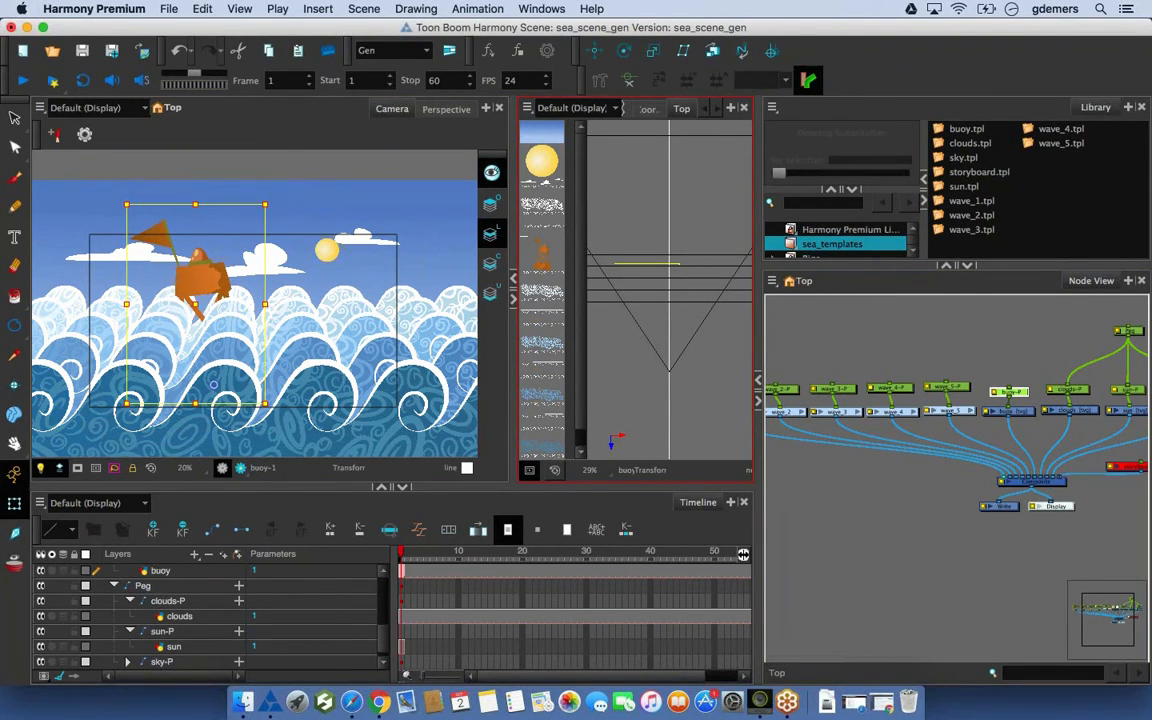
left_click_drag(265, 204, 194, 259)
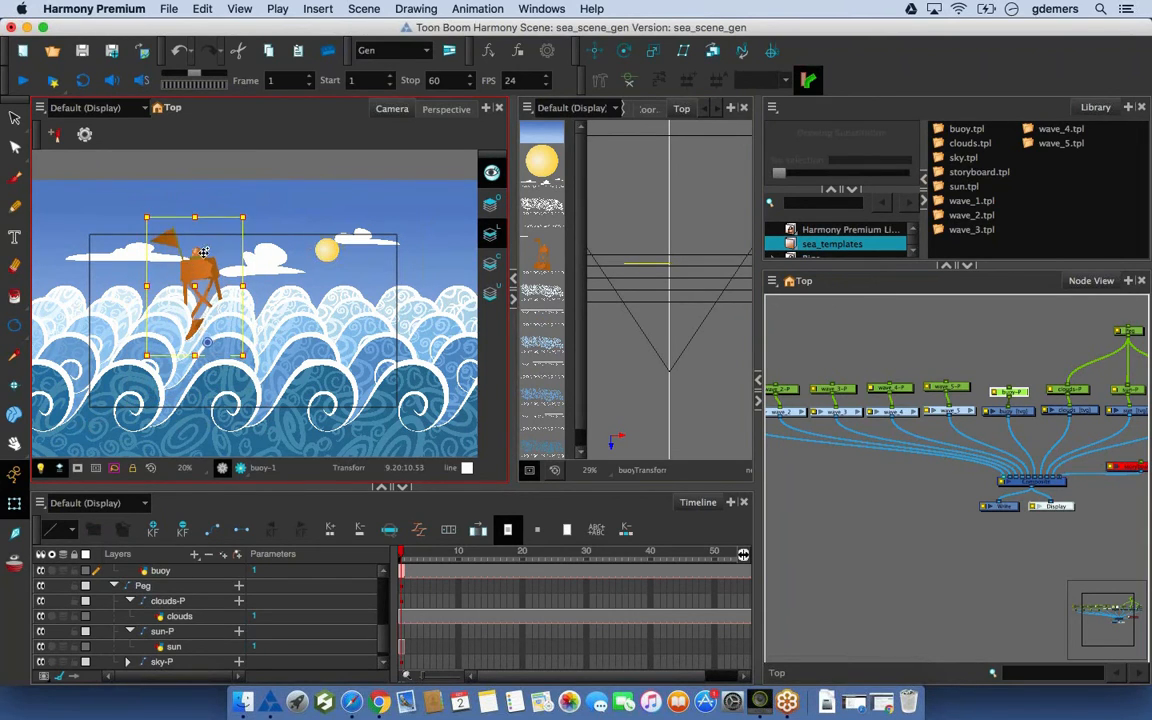
left_click(872, 343)
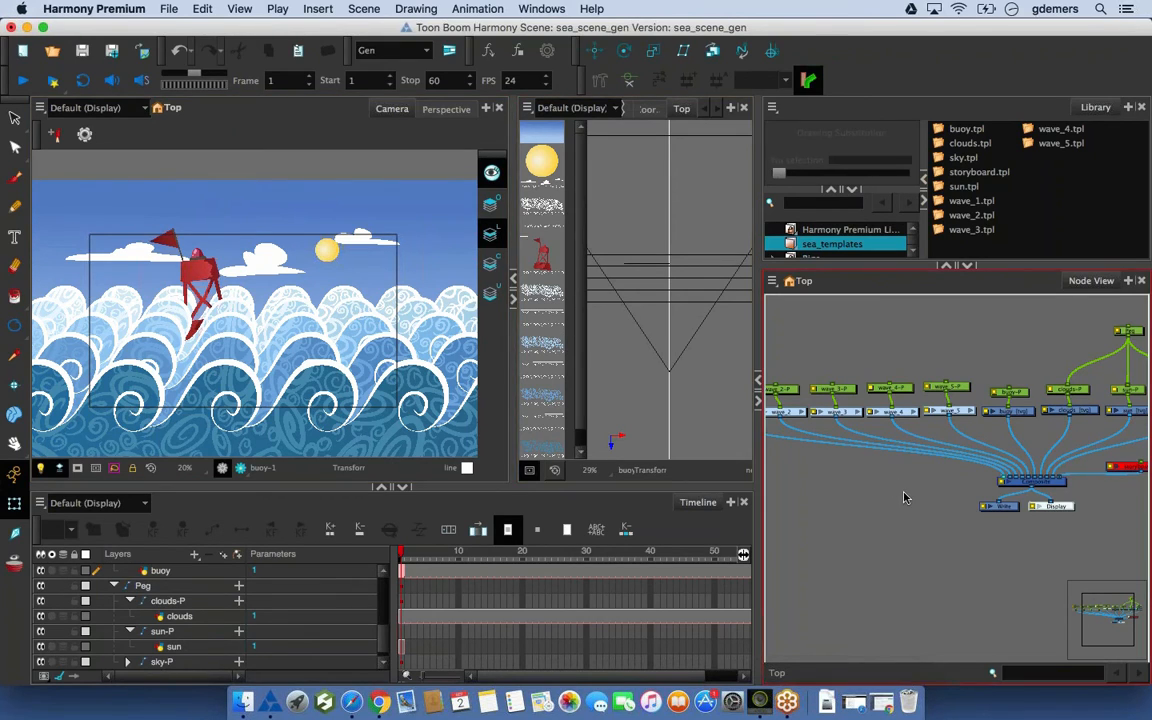
Examine the position coordinates, including the z depth, of the wave_1-P and wave_4-P pegs
left_click_drag(815, 450, 945, 494)
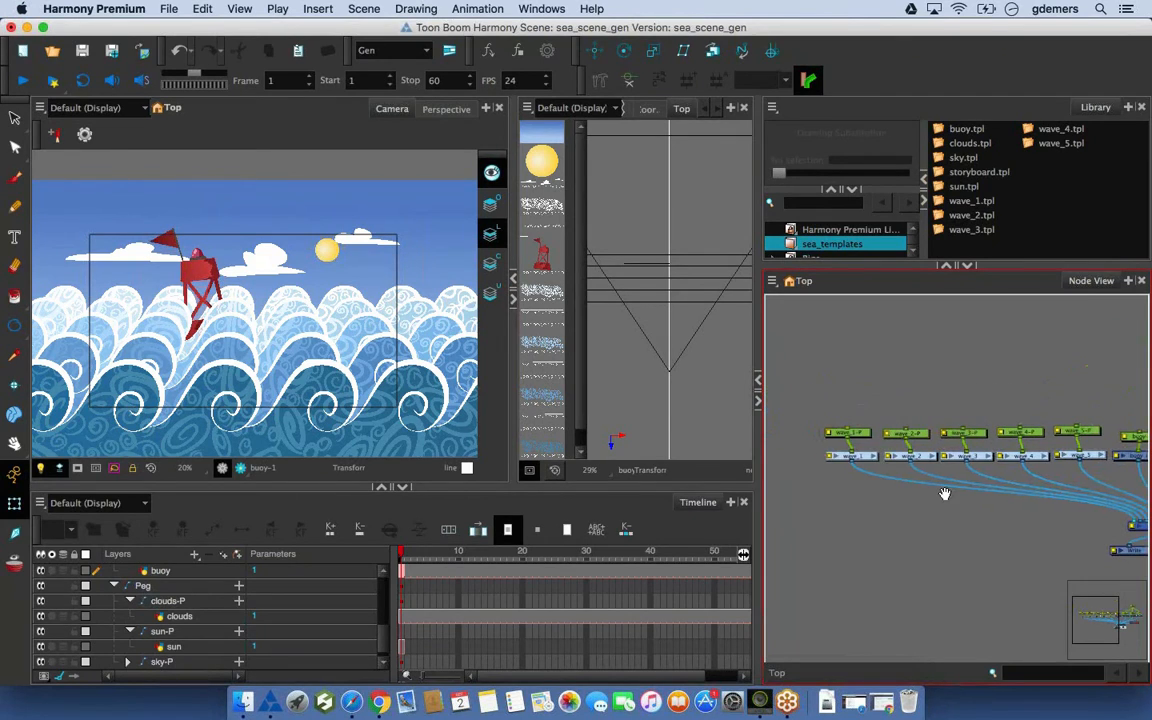
left_click(858, 435)
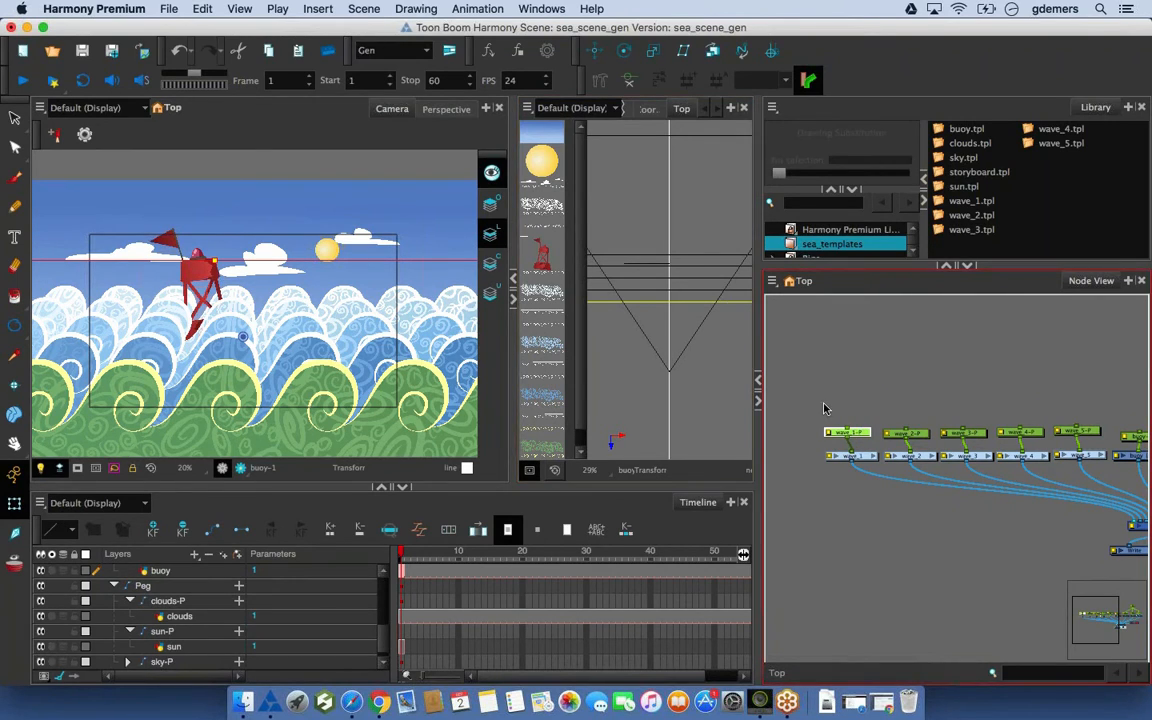
left_click(648, 108)
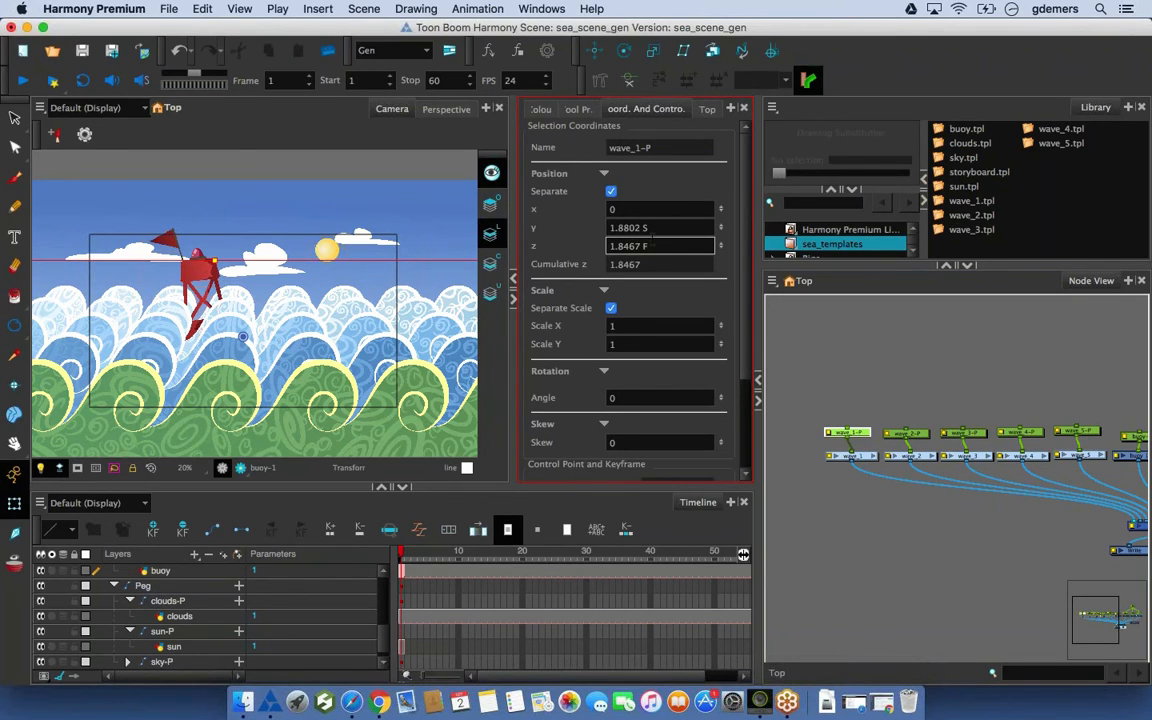
left_click(1022, 424)
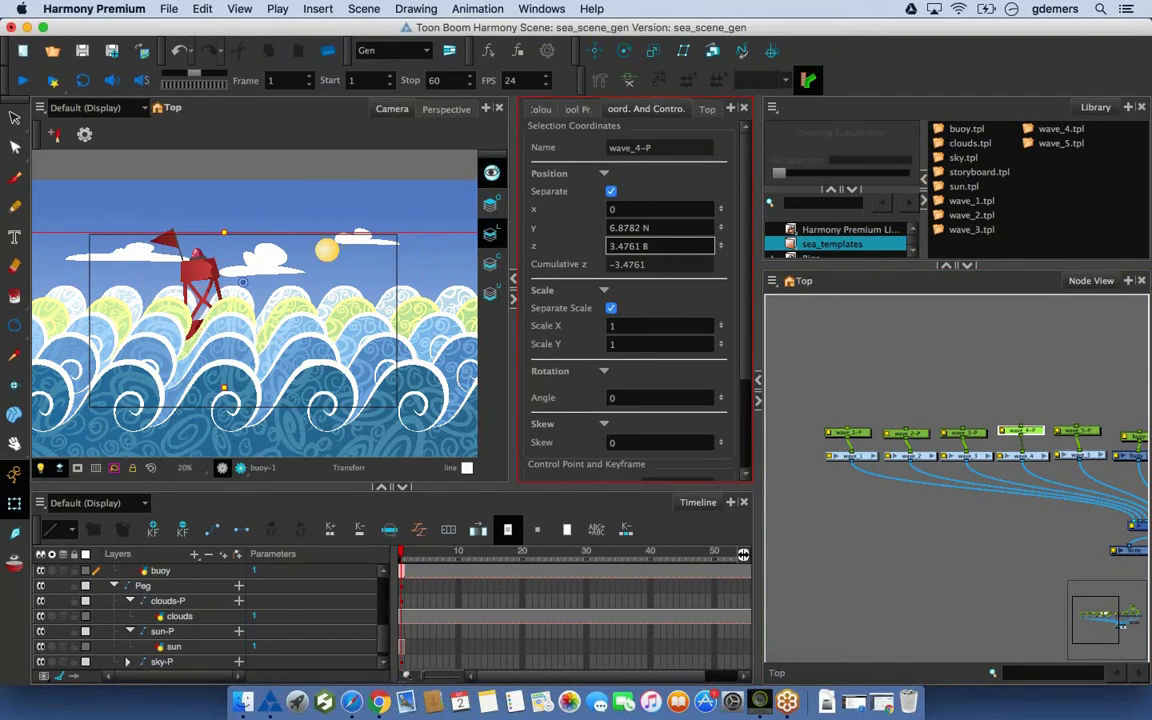
Add a parent peg above each of the five wave pegs, wave_1-P to wave_5-P
left_click(890, 400)
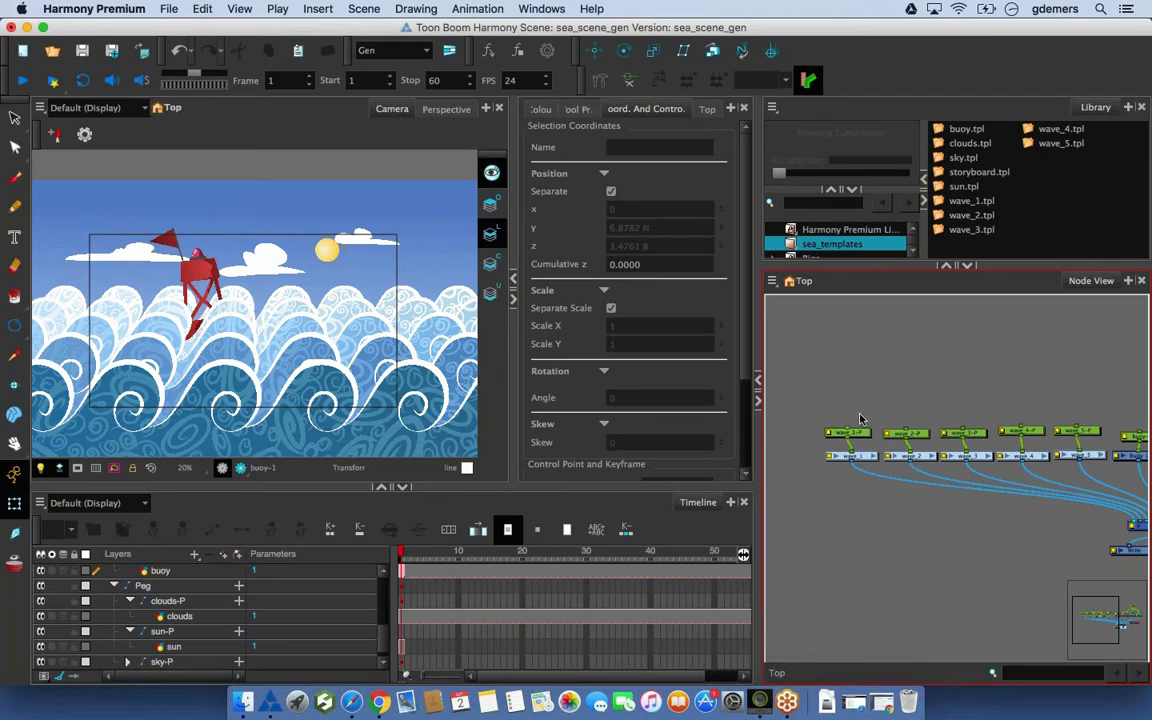
left_click_drag(892, 416, 840, 406)
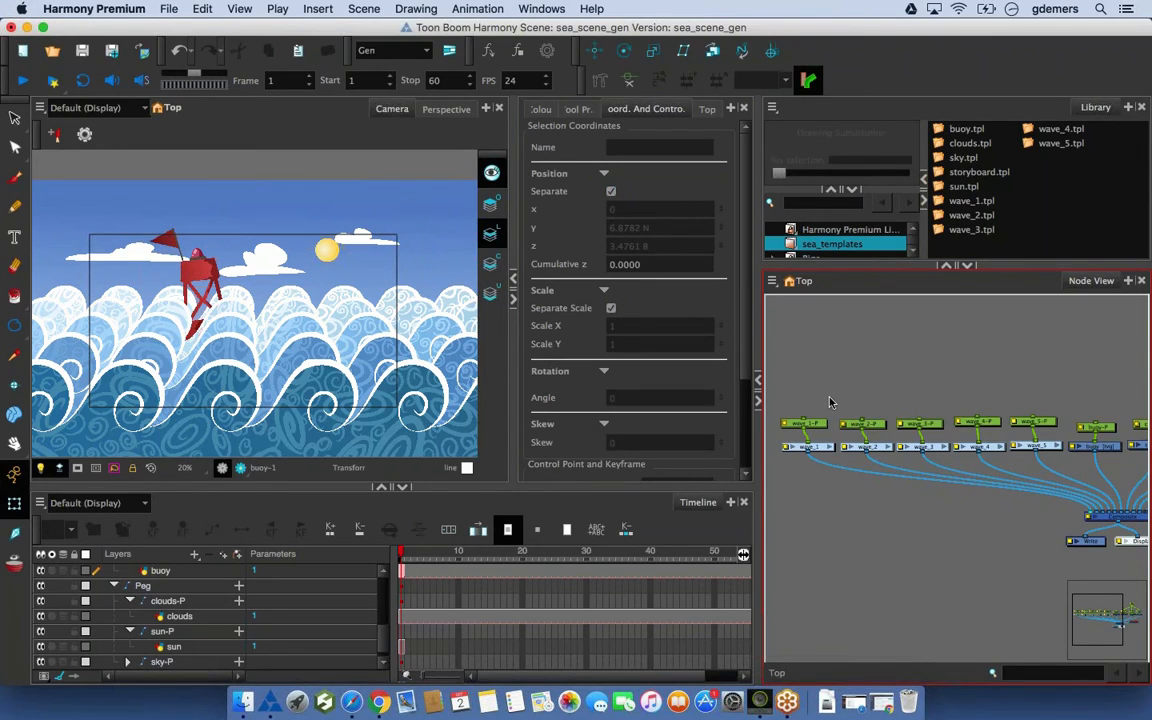
left_click_drag(788, 398, 1066, 444)
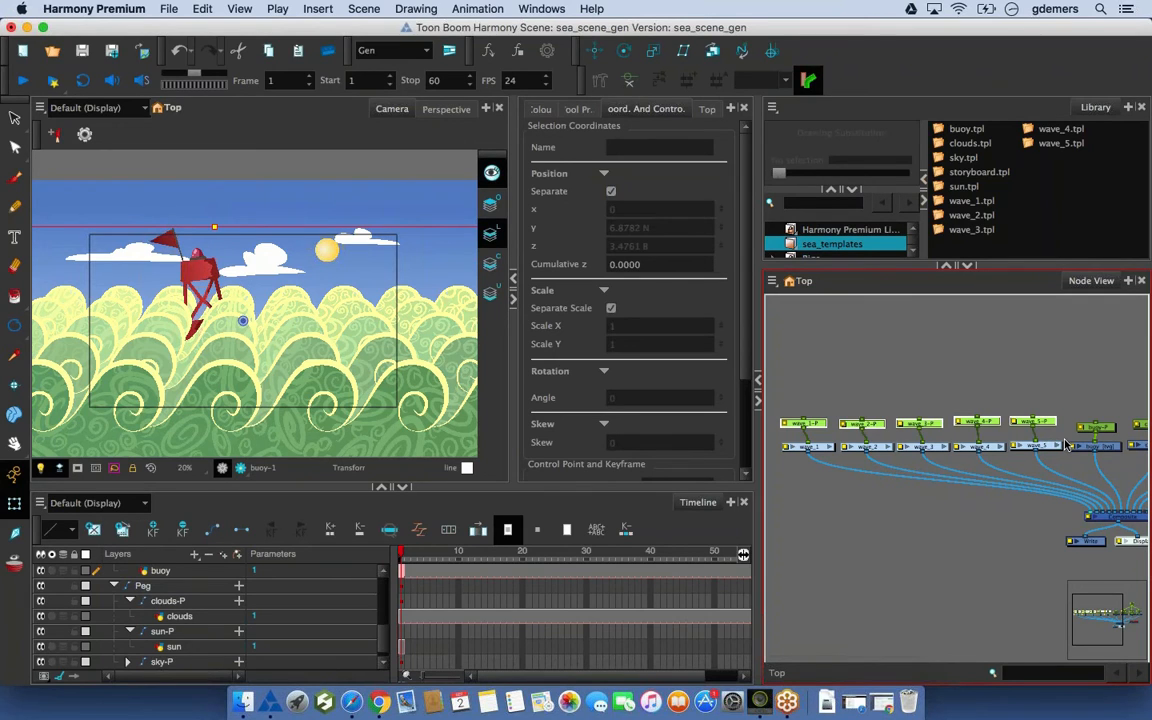
key("super+p")
left_click(836, 329)
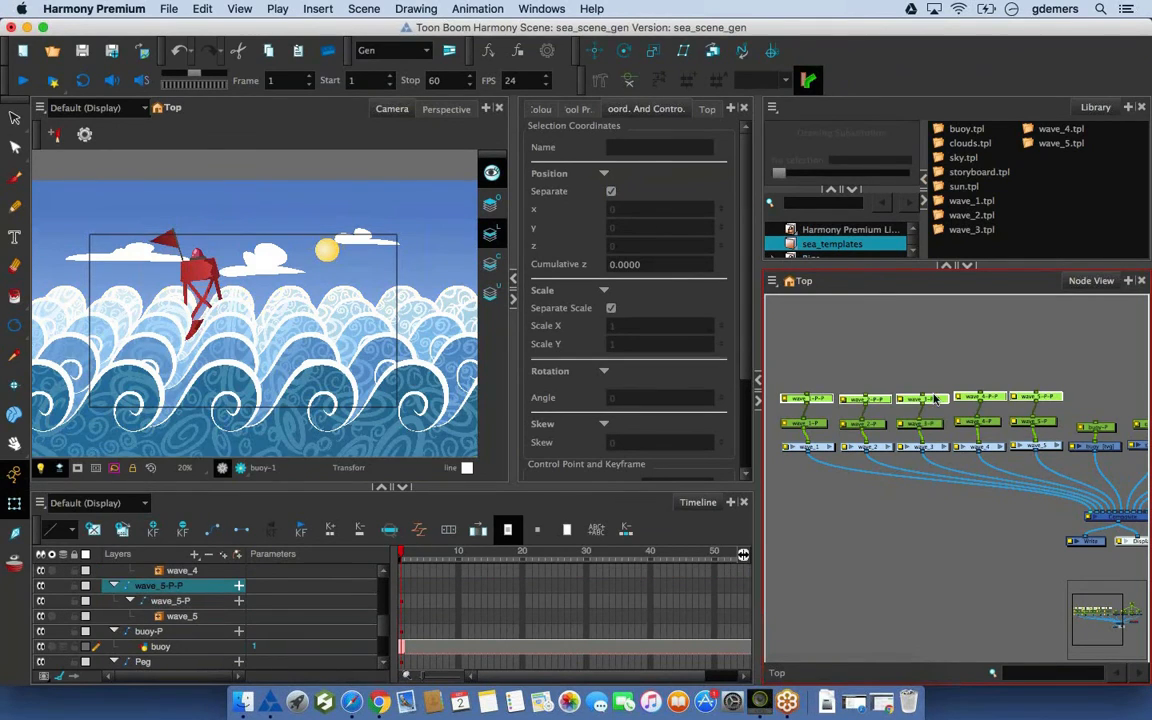
Line up the parent pegs wave_1-P-P to wave_5-P-P in an even row with more space above the wave pegs
scroll(870, 410, "up", 5)
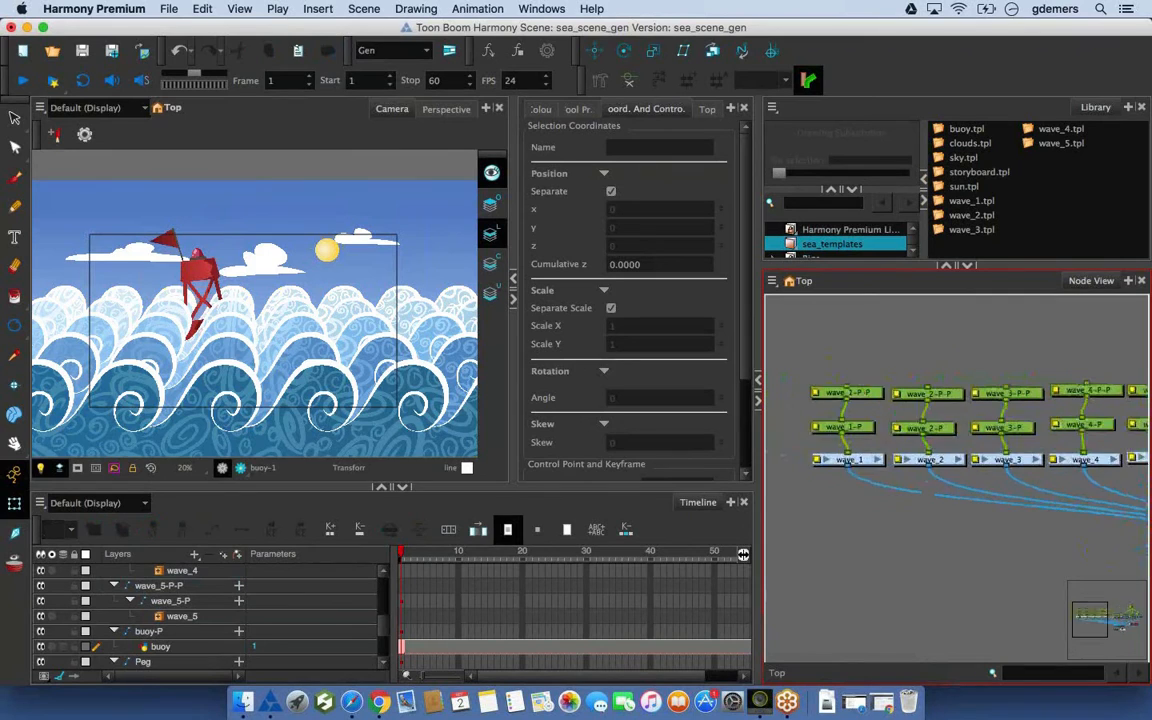
left_click(878, 385)
left_click_drag(884, 394, 887, 405)
left_click_drag(977, 400, 973, 393)
scroll(1065, 405, "right", 4)
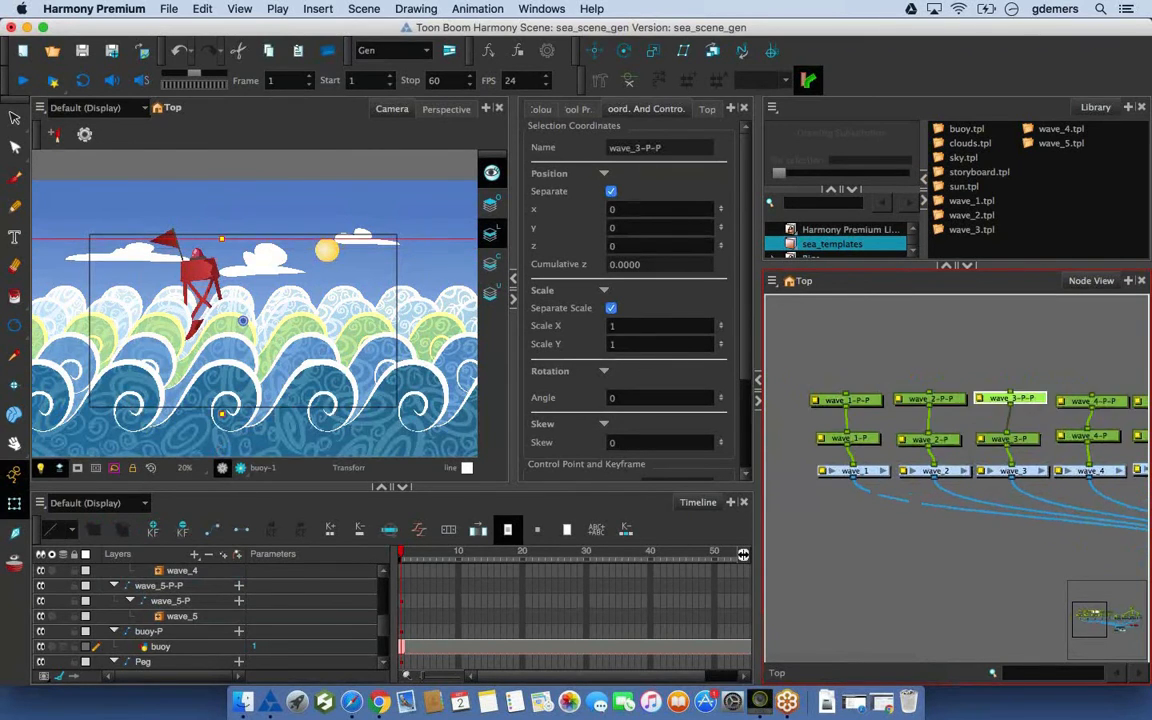
left_click(1064, 413)
scroll(1060, 415, "right", 4)
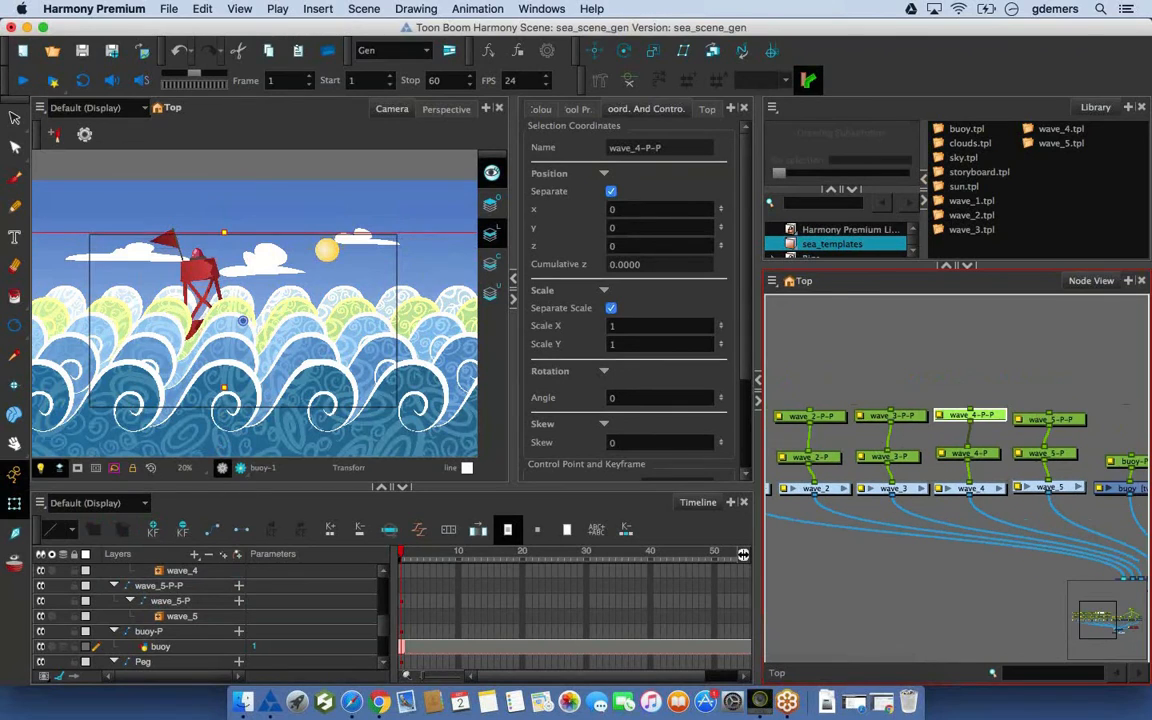
left_click(1052, 414)
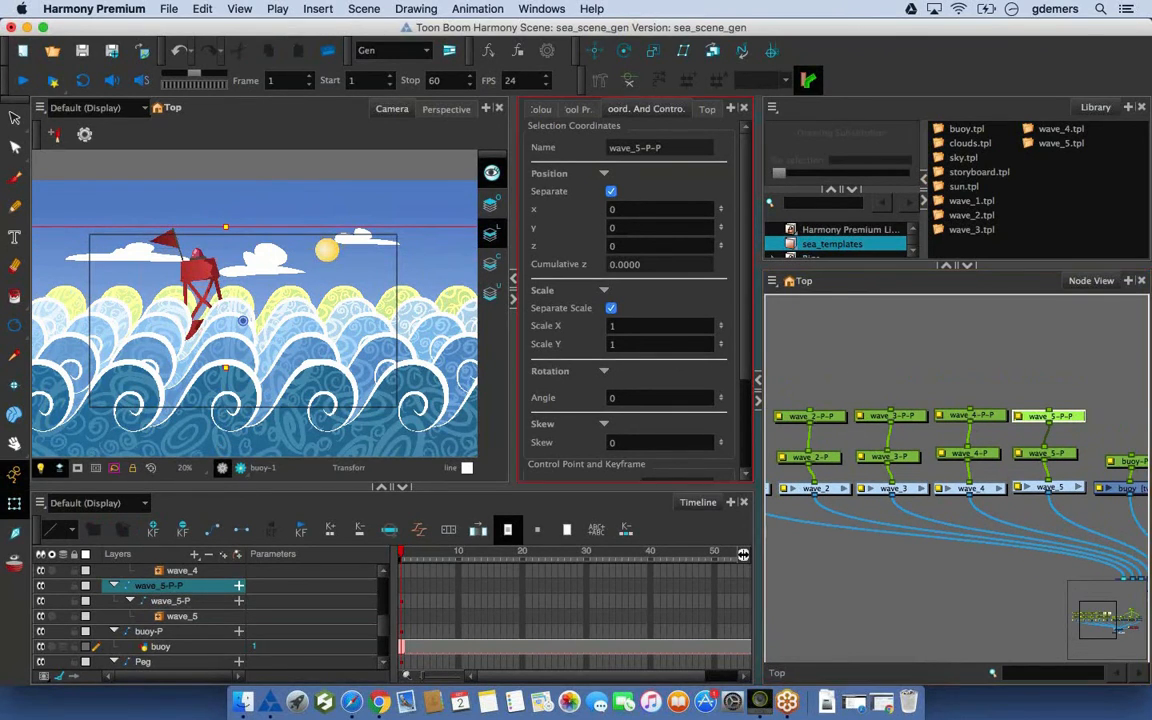
Select the wave_1-P-P peg and enlarge the Camera view in height and width
scroll(950, 430, "left", 10)
left_click(926, 411)
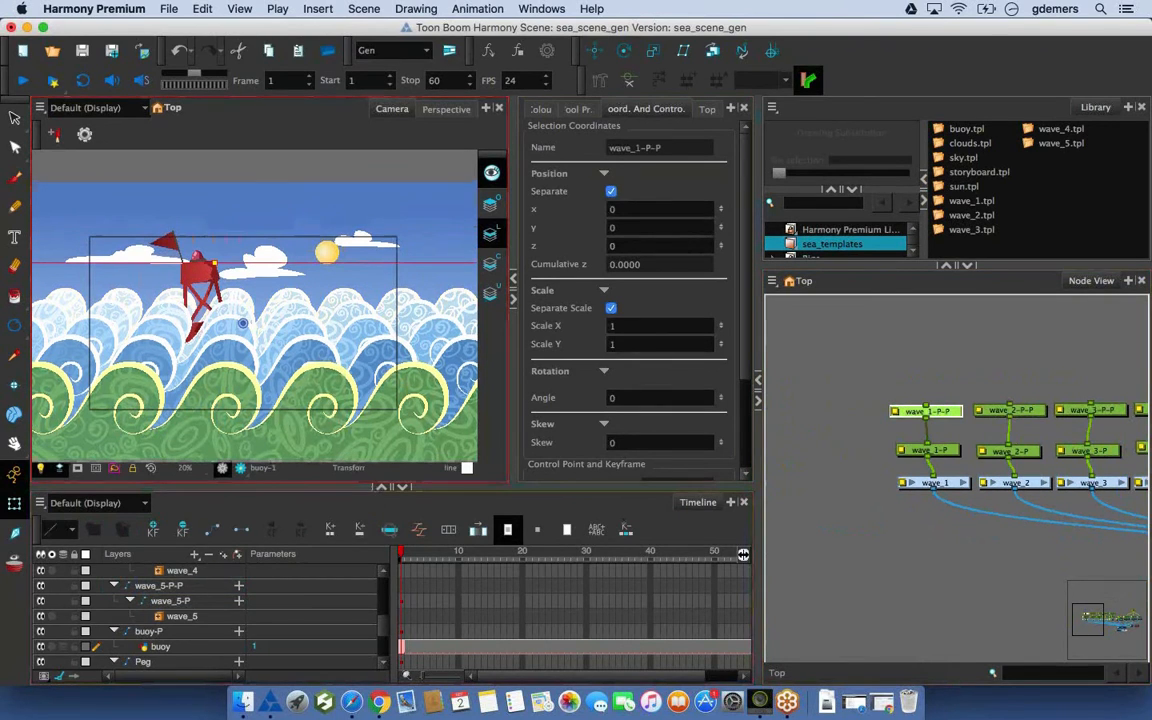
left_click_drag(514, 487, 514, 534)
left_click_drag(529, 312, 575, 312)
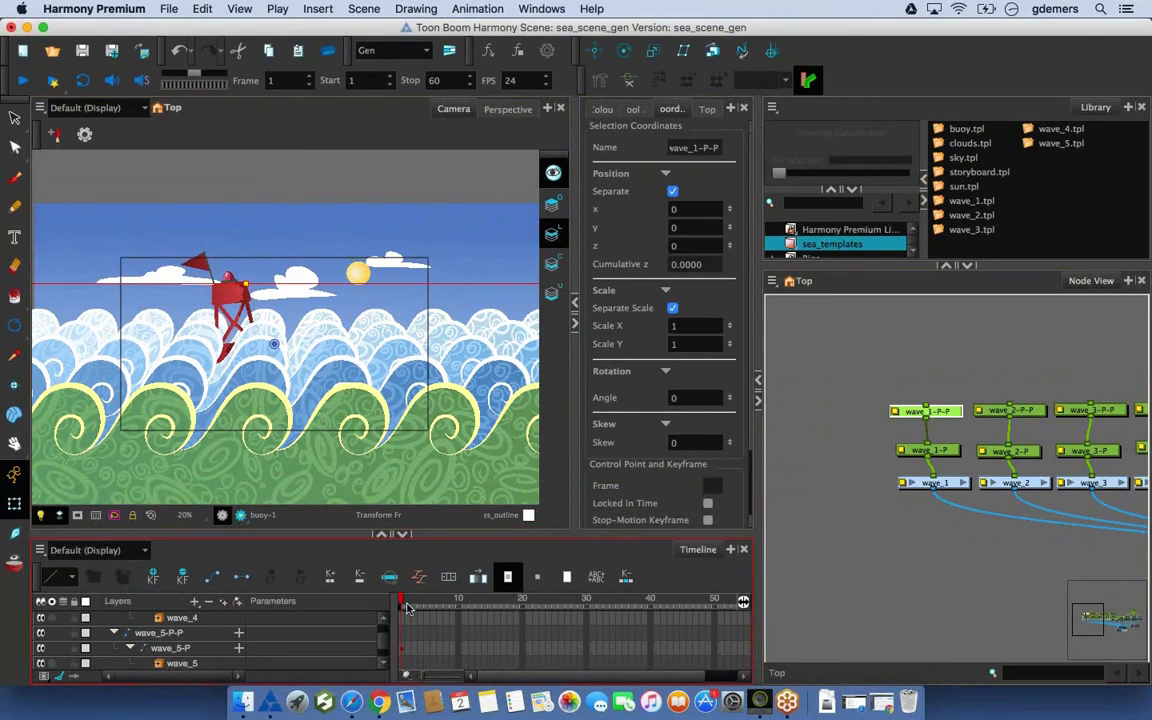
Locate wave_1-P-P in the Timeline, expand it, and examine the frame 1 keyframe of its child wave_1-P
key("o")
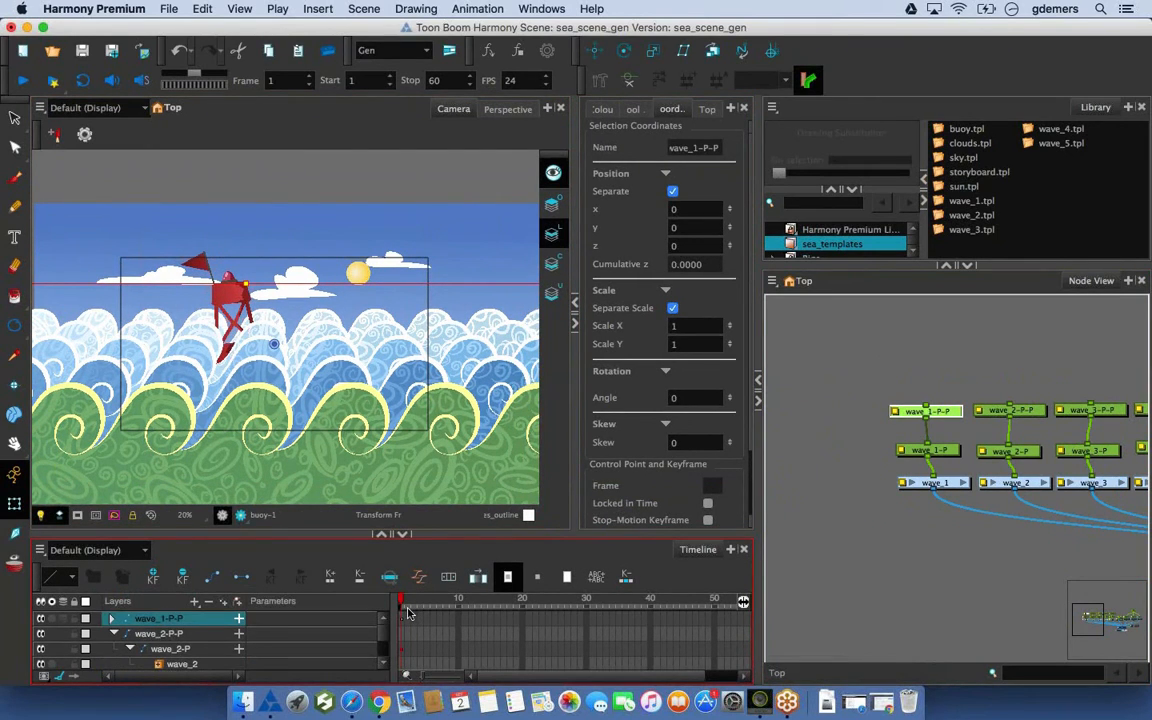
left_click(111, 618)
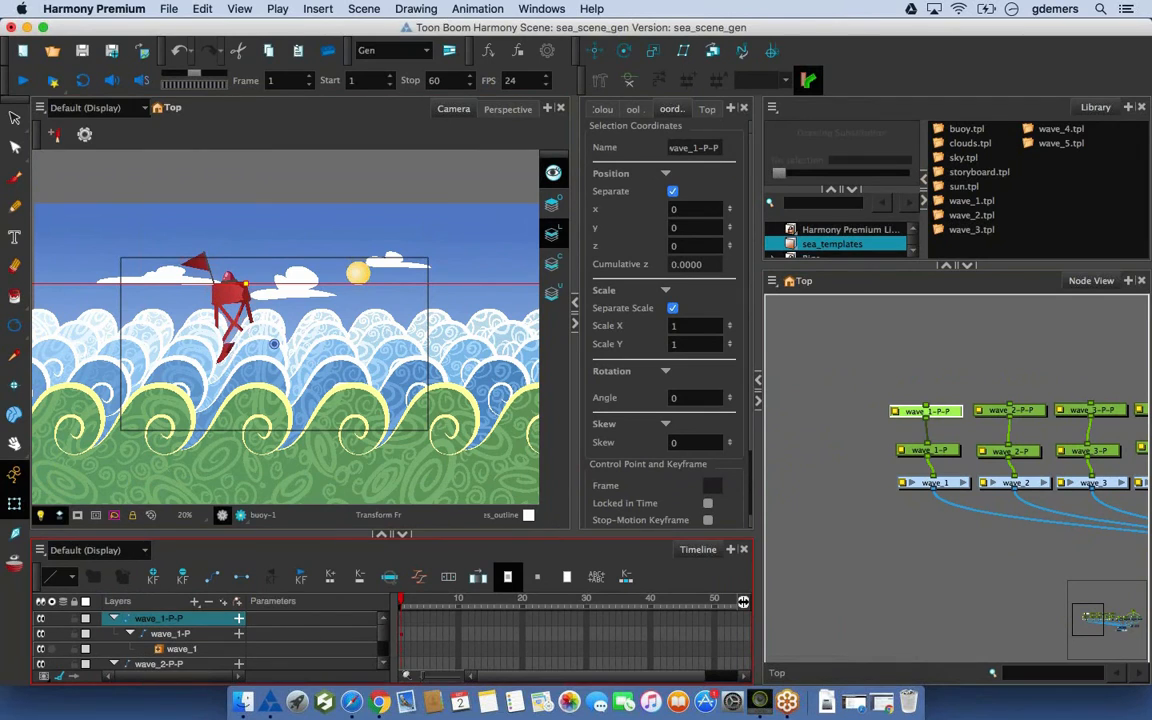
left_click(403, 636)
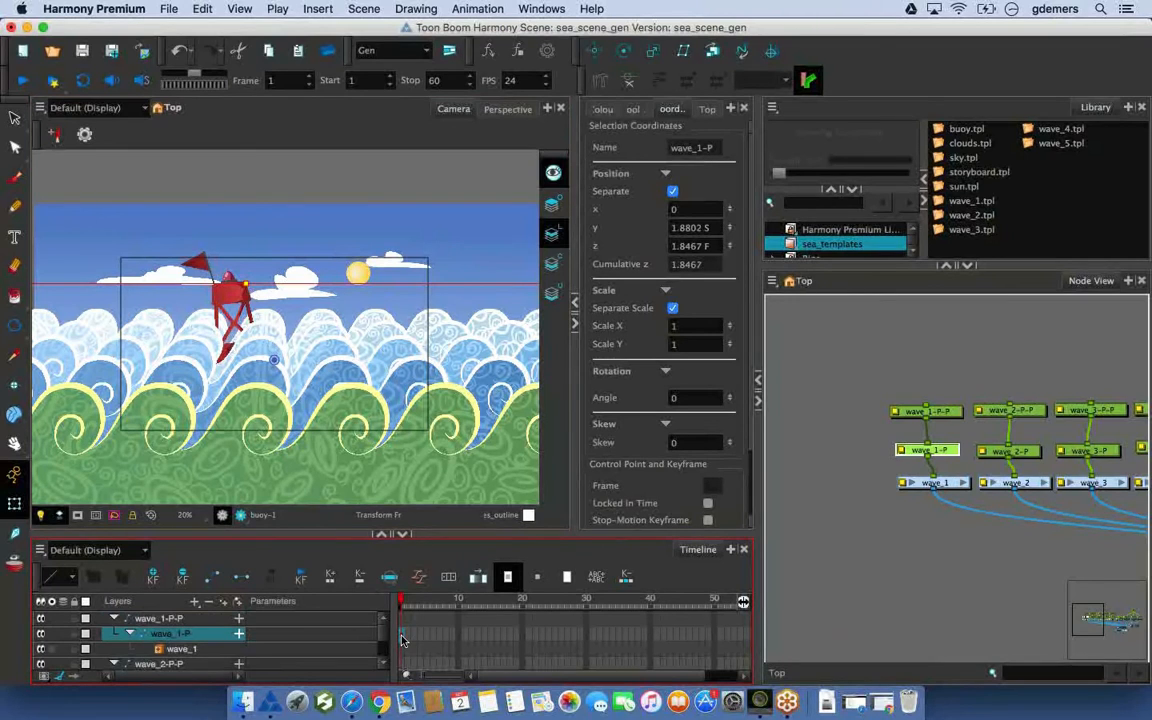
Try moving the wave_1-P-P peg to about 1.9 E, 2.9 N, and undo the move
left_click(928, 411)
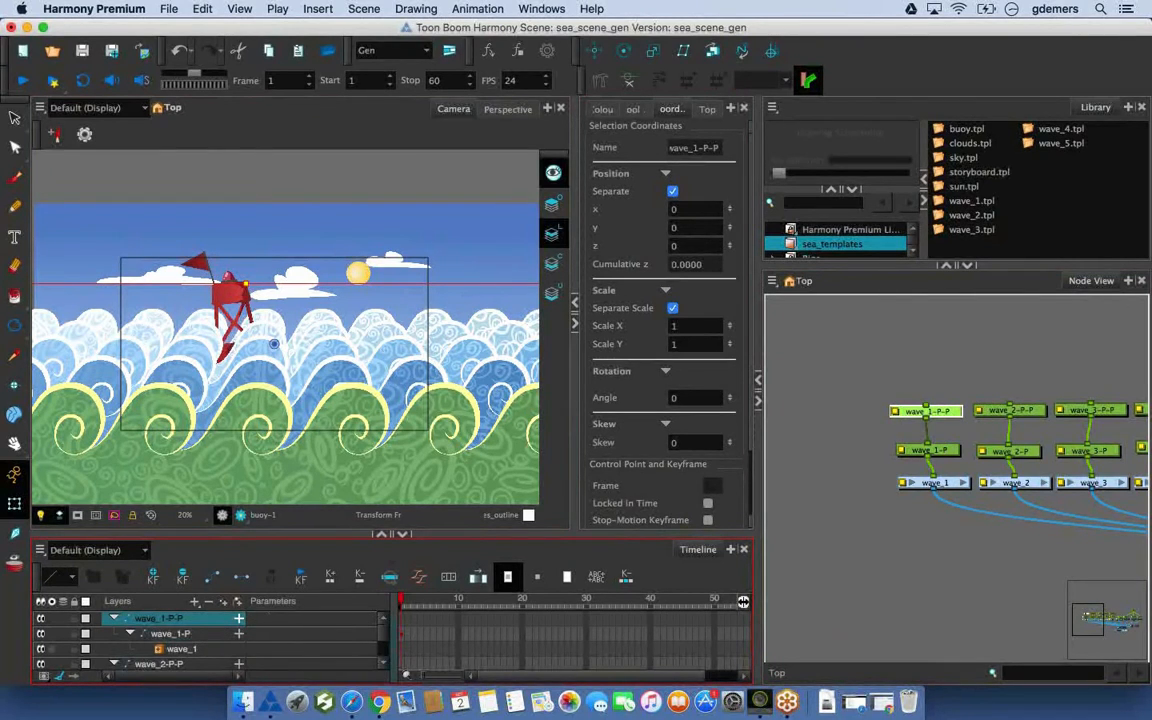
left_click_drag(334, 458, 352, 437)
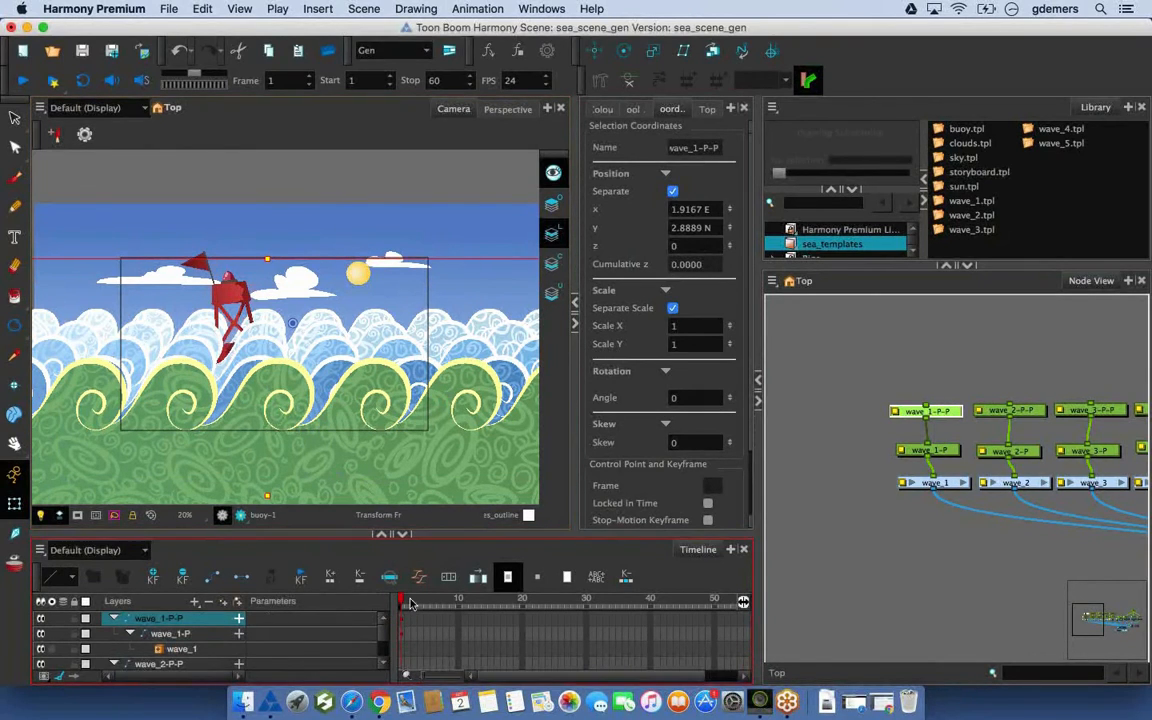
key("super+z")
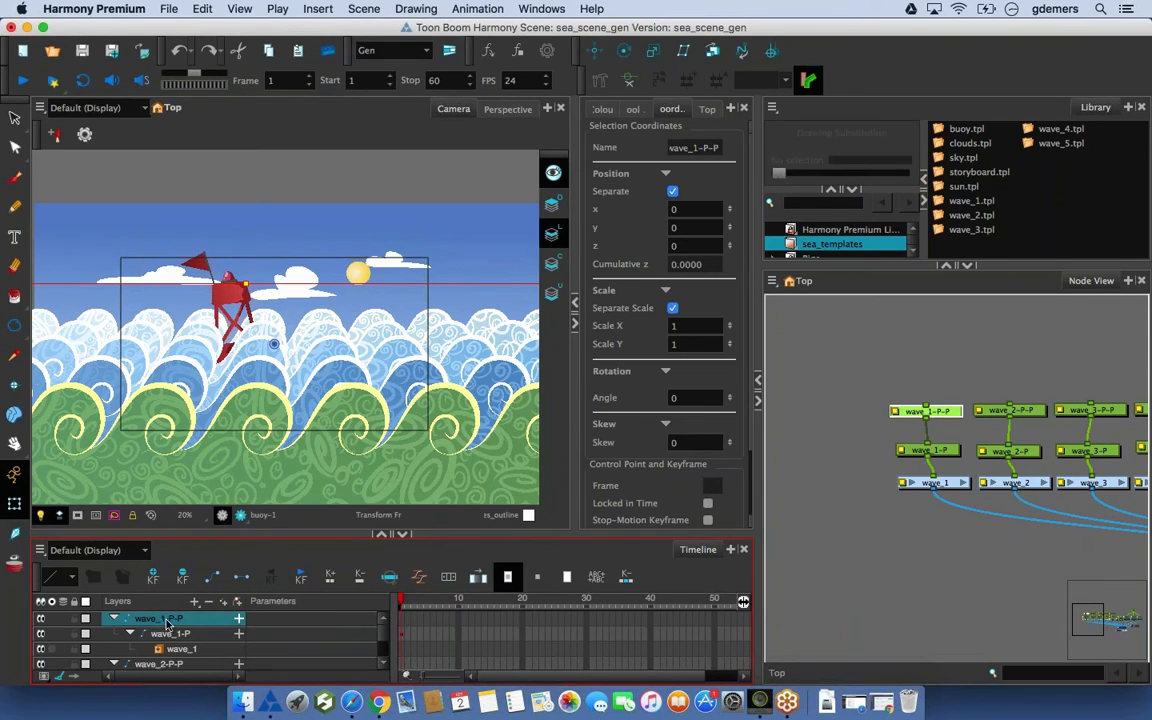
Add a keyframe to wave_1-P-P at frame 1 and move the peg to about 1.58 E, 1.56 N at frame 11
left_click(156, 582)
left_click(452, 600)
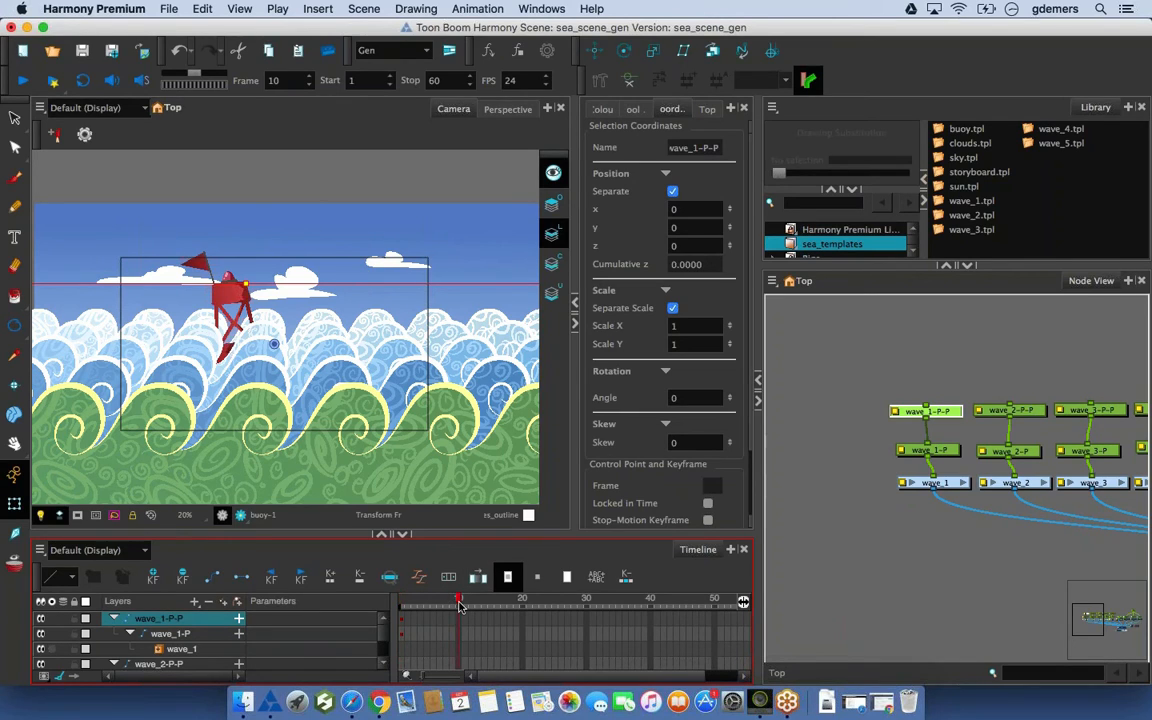
left_click(463, 603)
left_click_drag(437, 483, 457, 468)
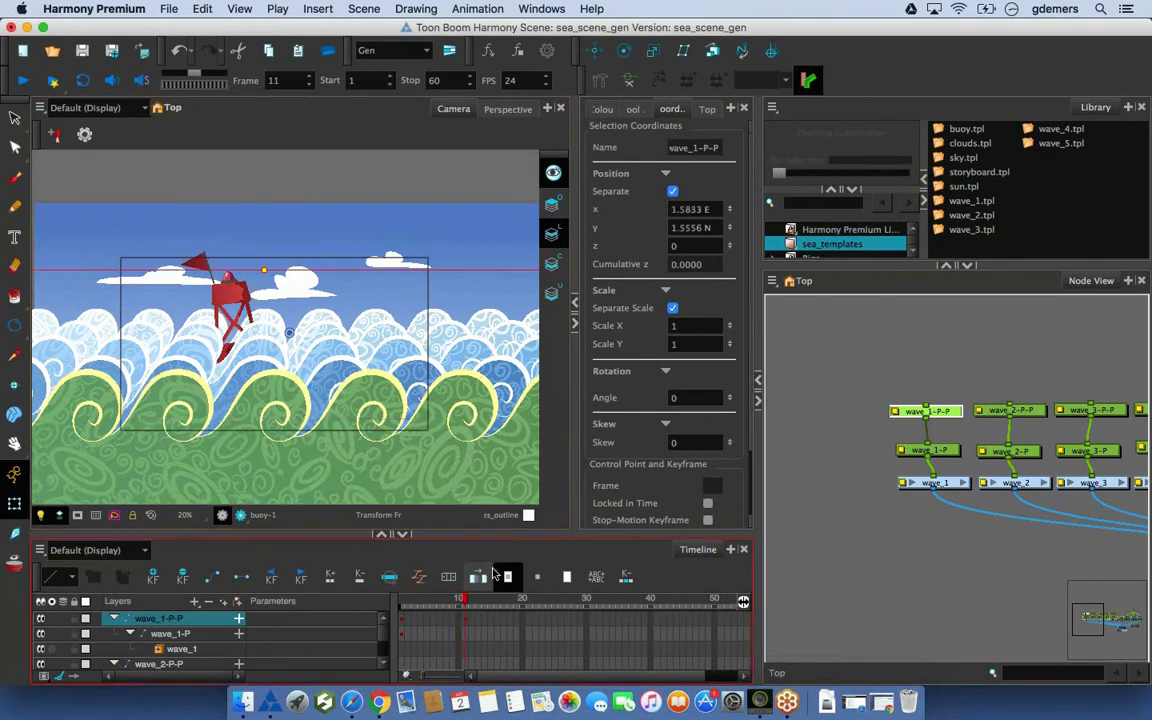
Check the held poses between frames 1 and 11 of wave_1-P-P and turn them into interpolated motion
left_click(451, 600)
left_click_drag(449, 600, 430, 622)
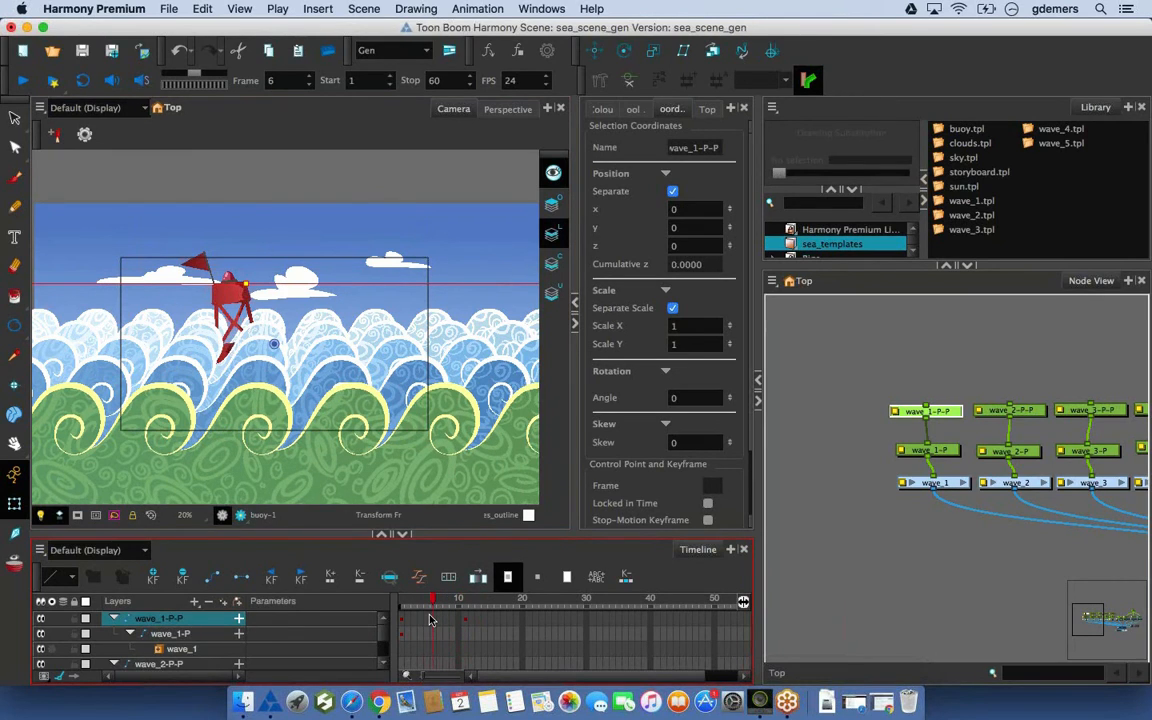
left_click_drag(430, 617, 434, 614)
left_click(217, 577)
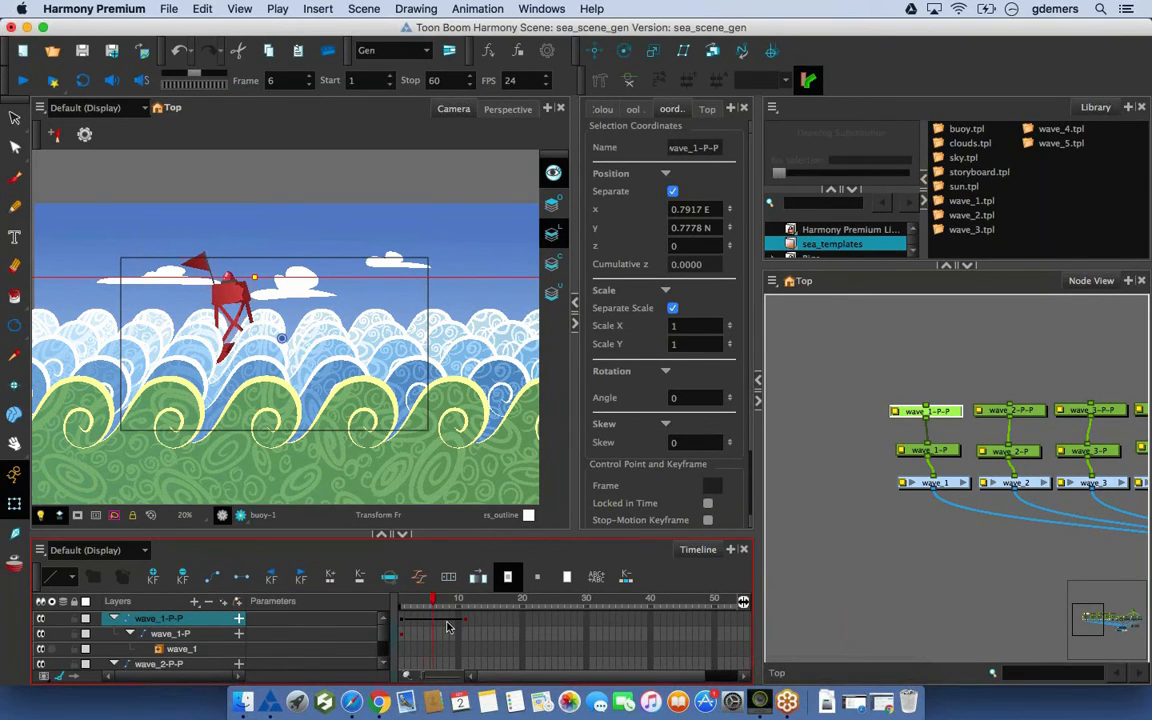
Scrub the first frames to preview the wave's motion, and undo the interpolation and the frame 11 move
left_click_drag(431, 600, 386, 622)
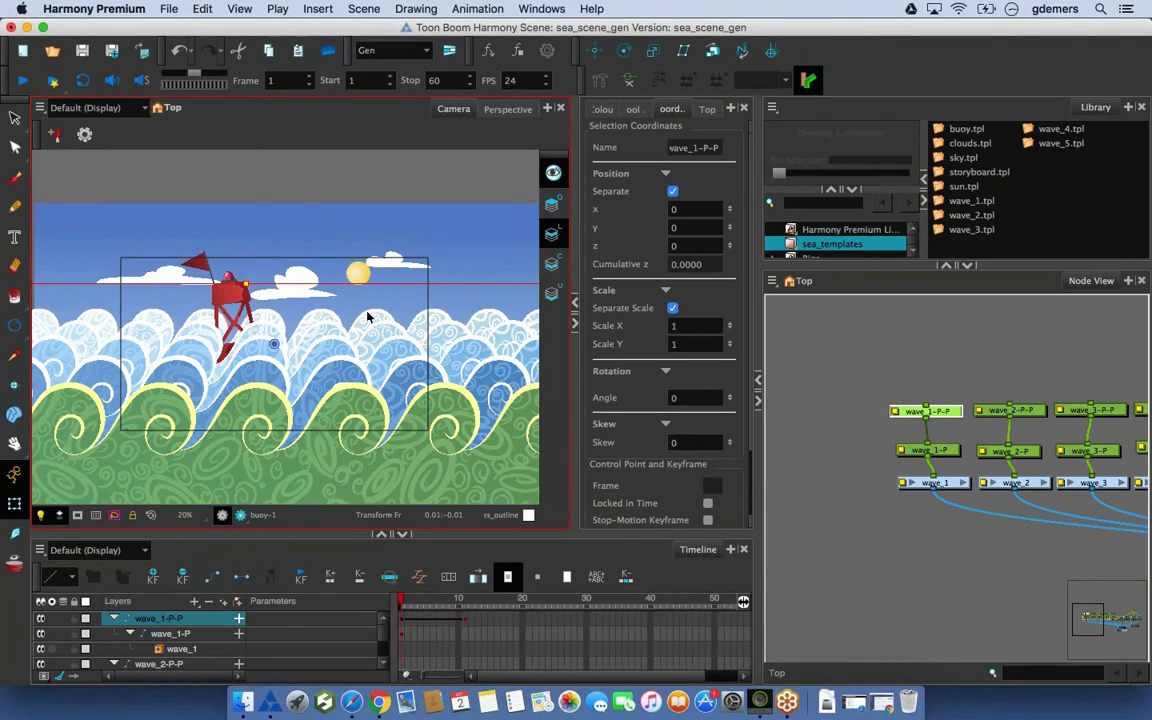
left_click(411, 600)
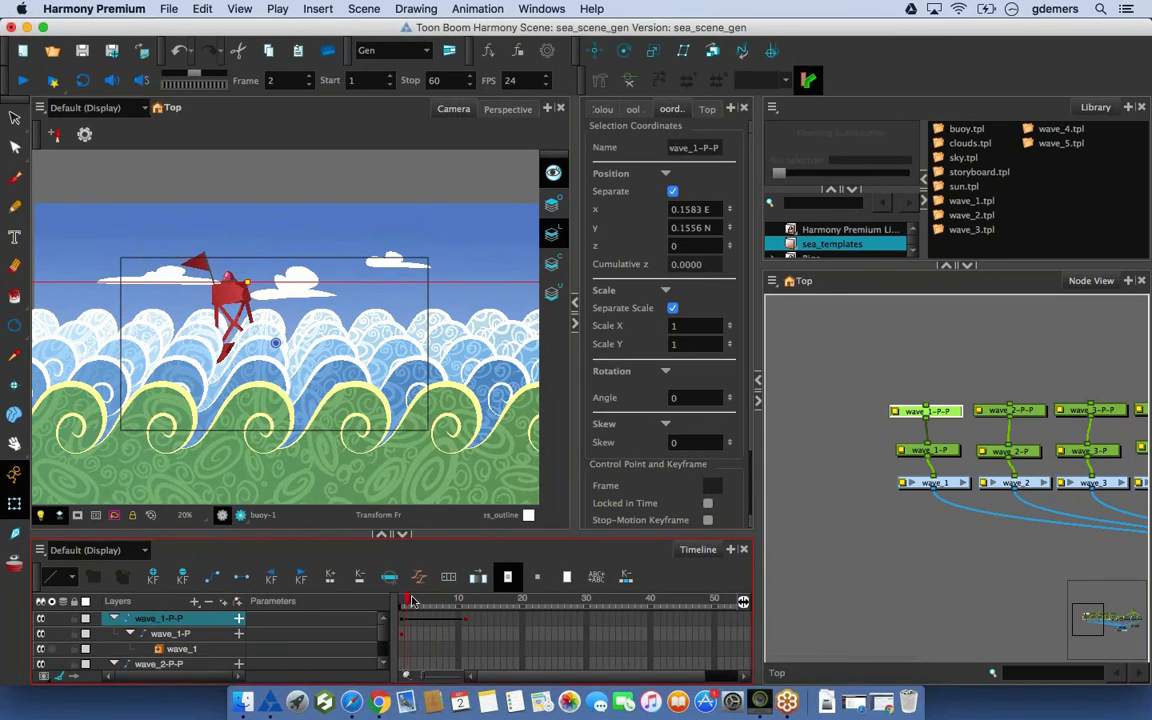
mouse_move(412, 597)
left_mouse_down()
mouse_move(462, 595)
mouse_move(405, 598)
mouse_move(460, 598)
mouse_move(419, 598)
left_mouse_up()
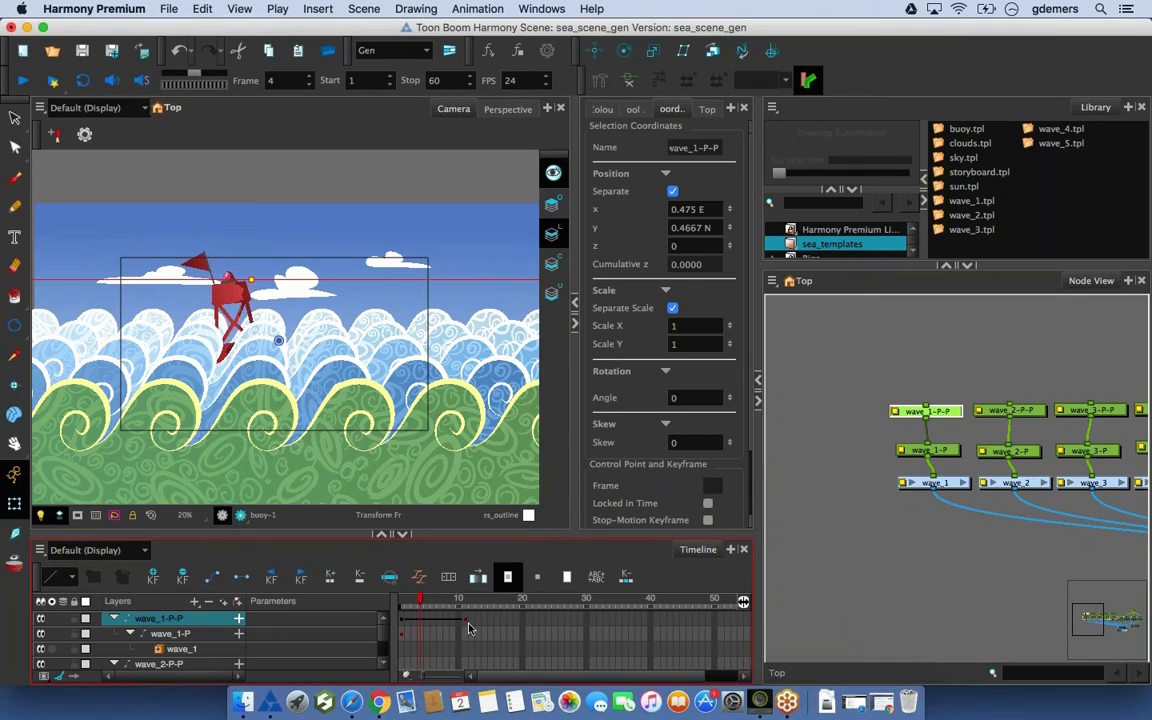
key("super+z")
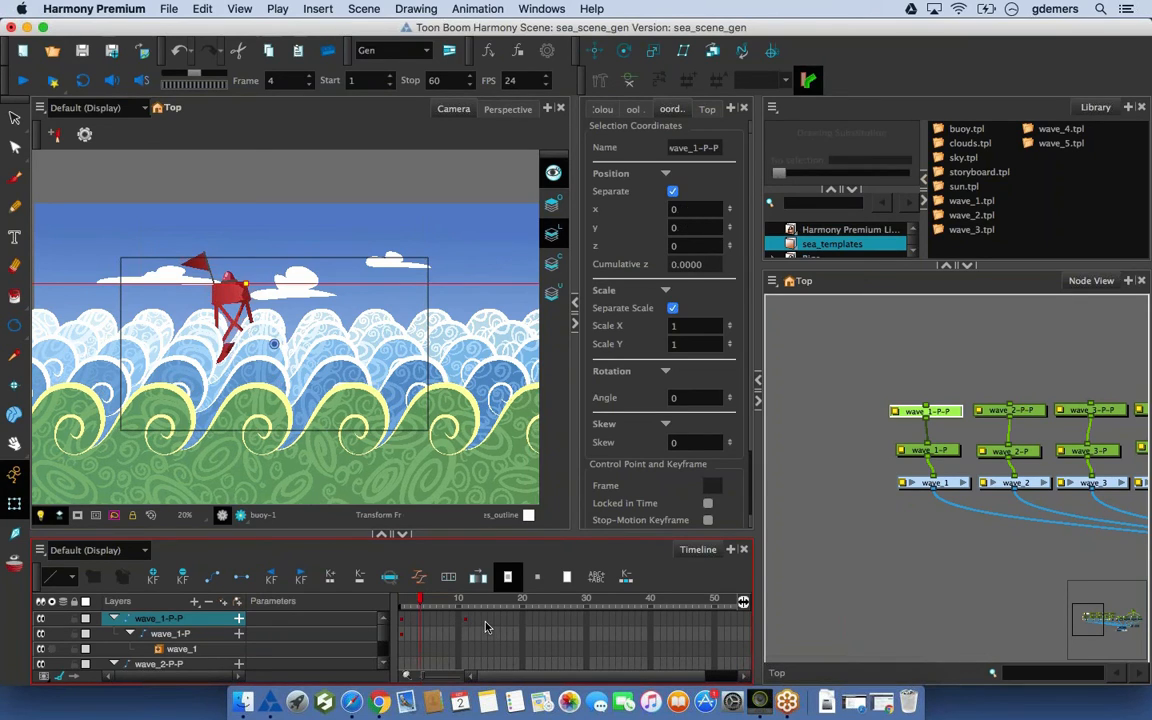
key("super+z")
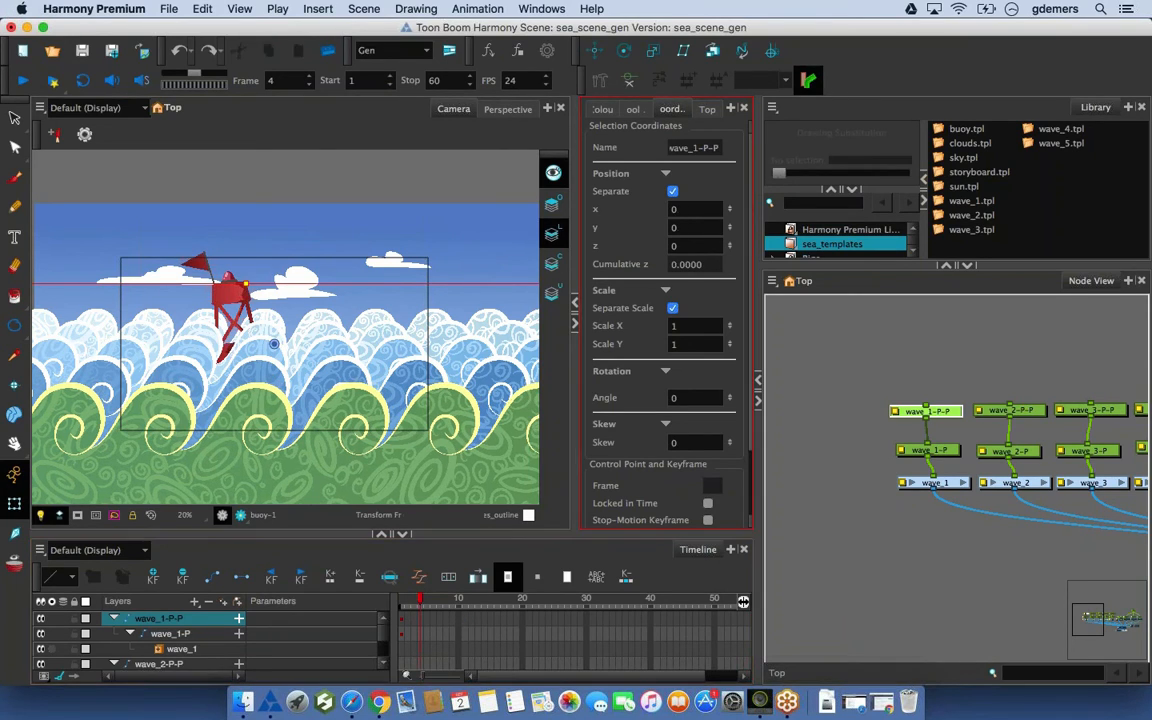
Select the five parent pegs wave_1-P-P to wave_5-P-P and show the Node View toolbar
left_click_drag(931, 375, 766, 396)
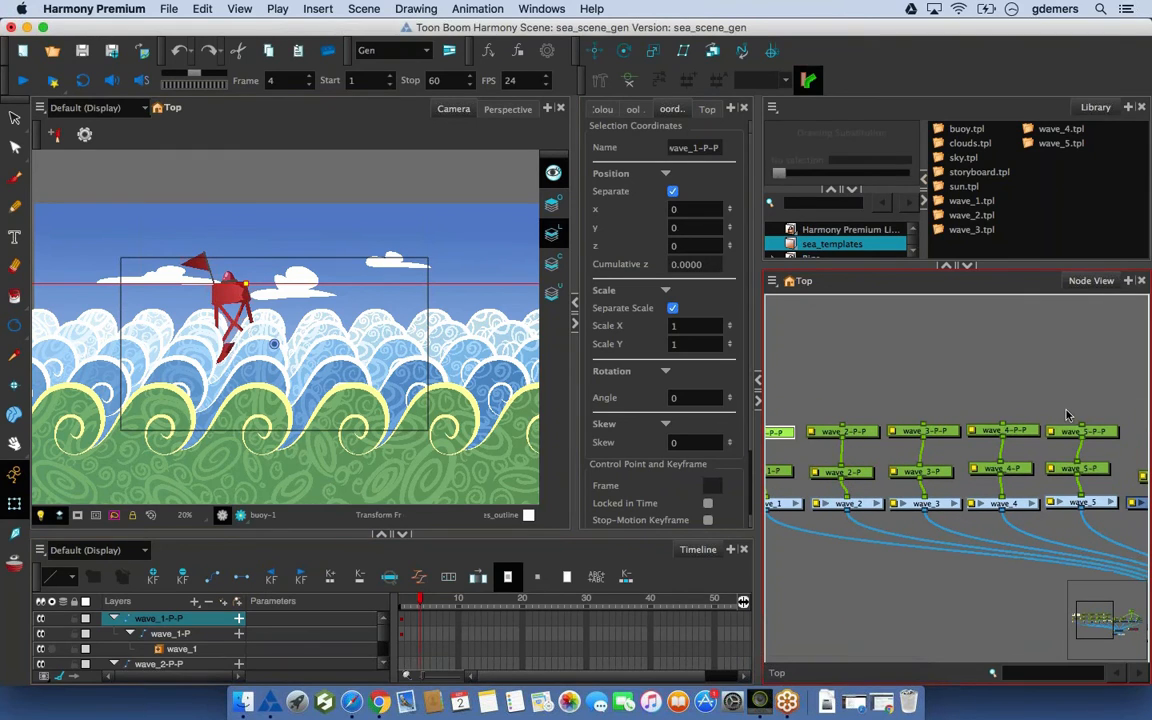
left_click_drag(1092, 408, 780, 449)
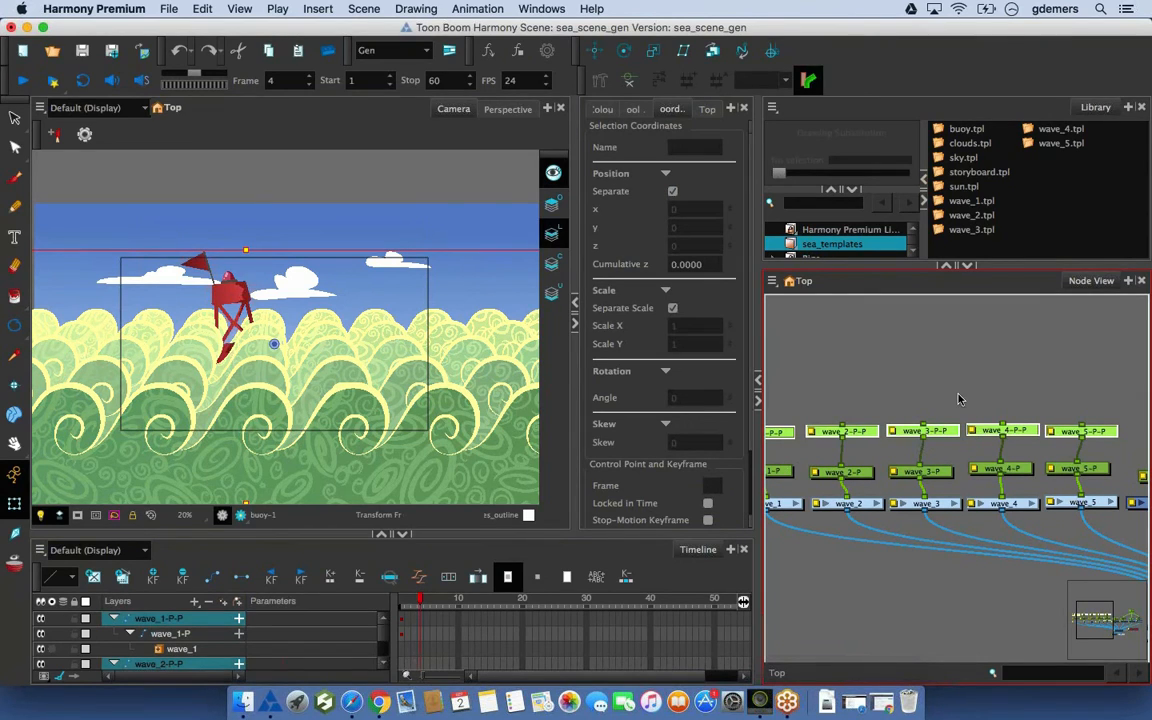
right_click(958, 287)
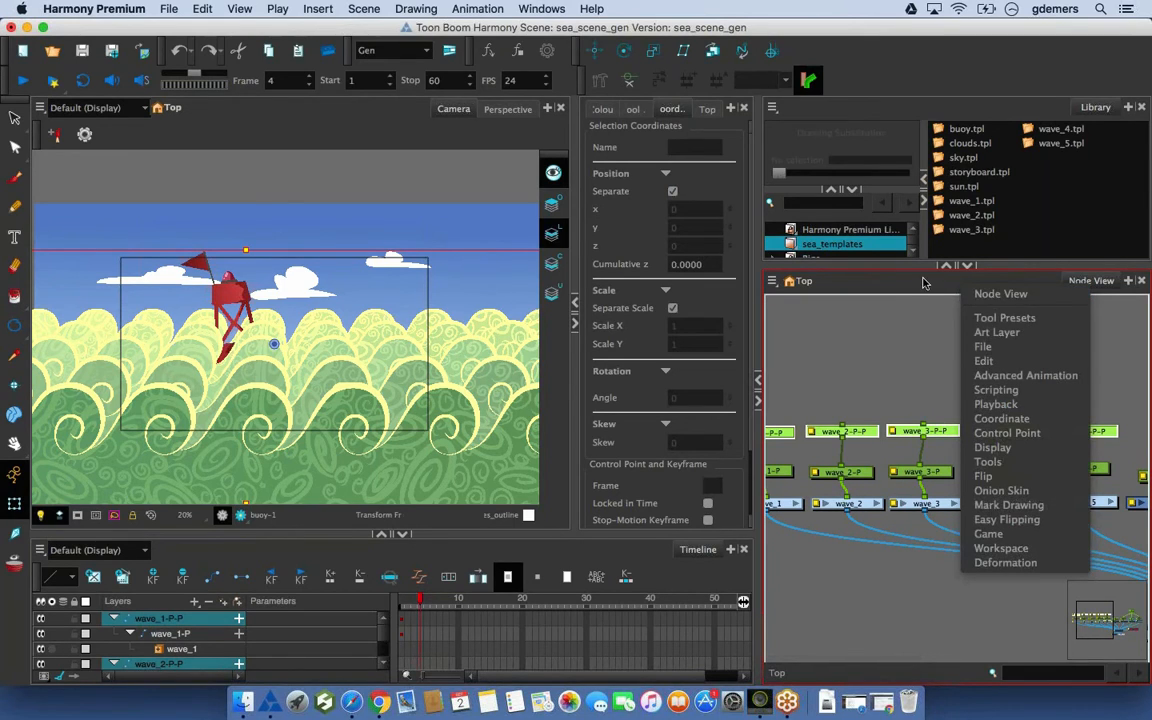
left_click(975, 294)
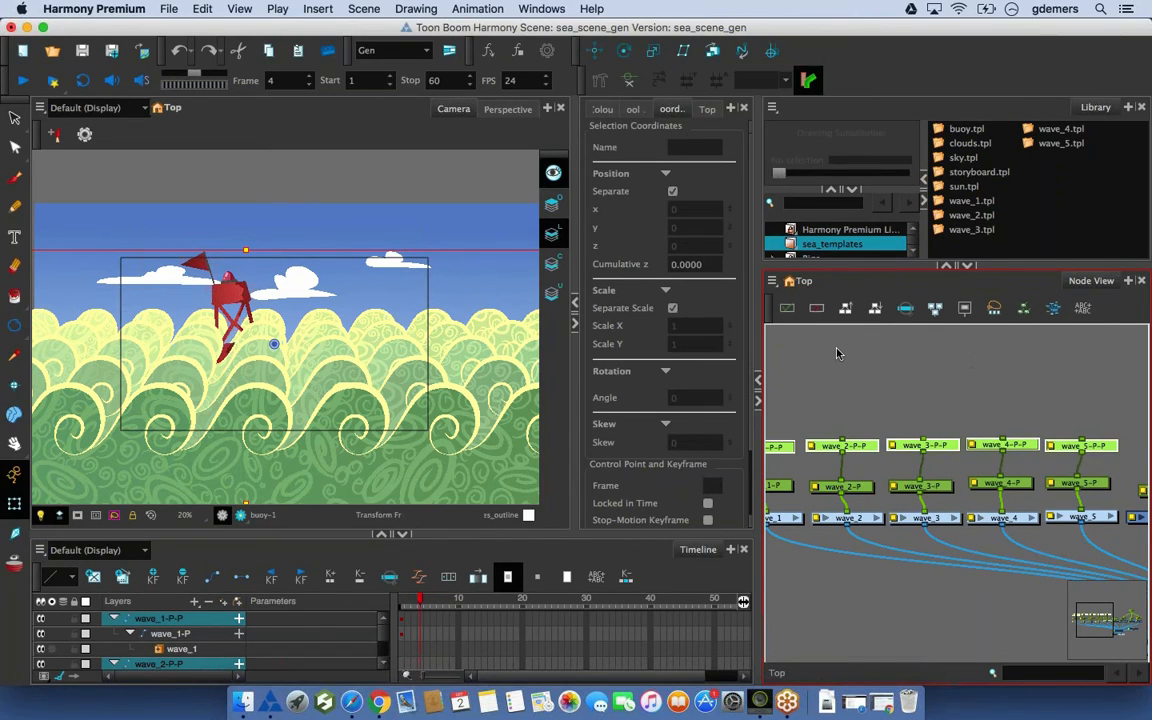
Set the selected parent wave pegs to 3d Path Mode in their shared layer properties, and clear the selection
left_click(1024, 310)
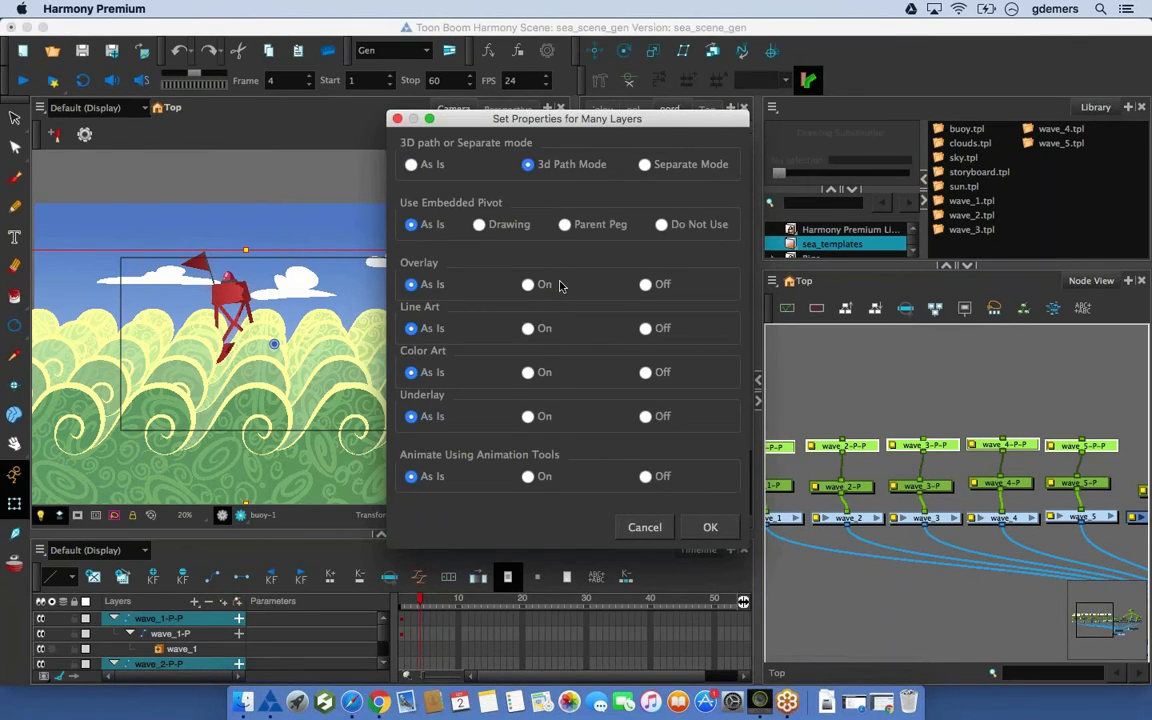
left_click(699, 528)
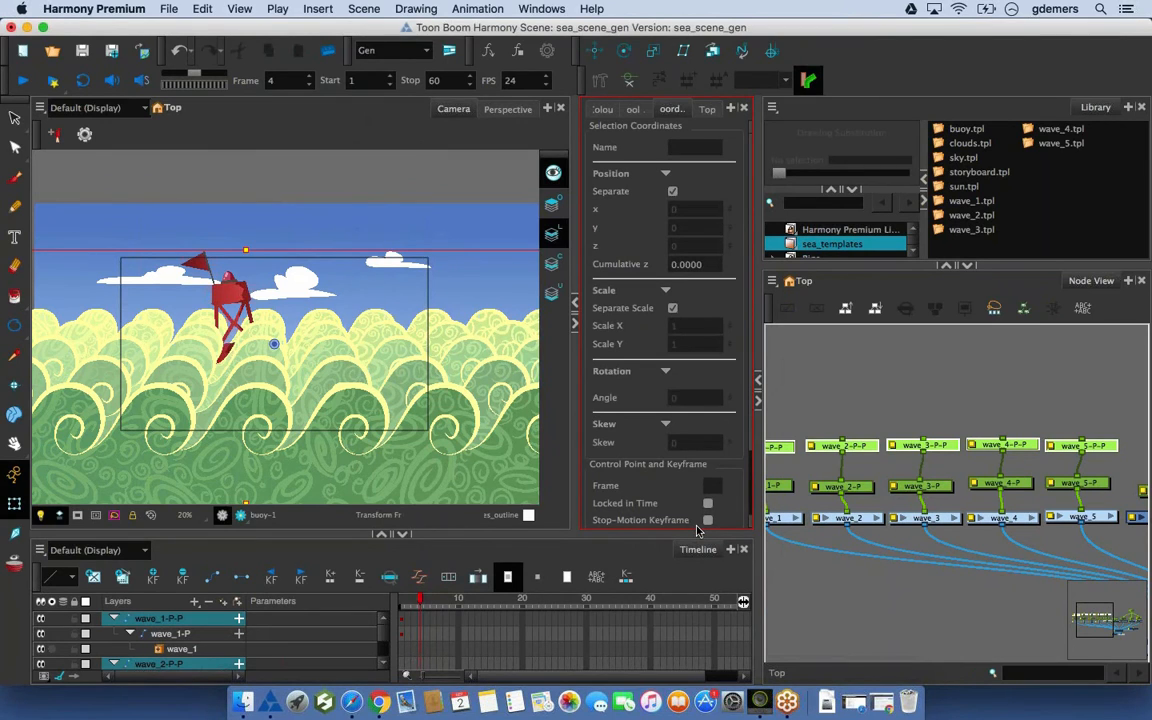
left_click(872, 419)
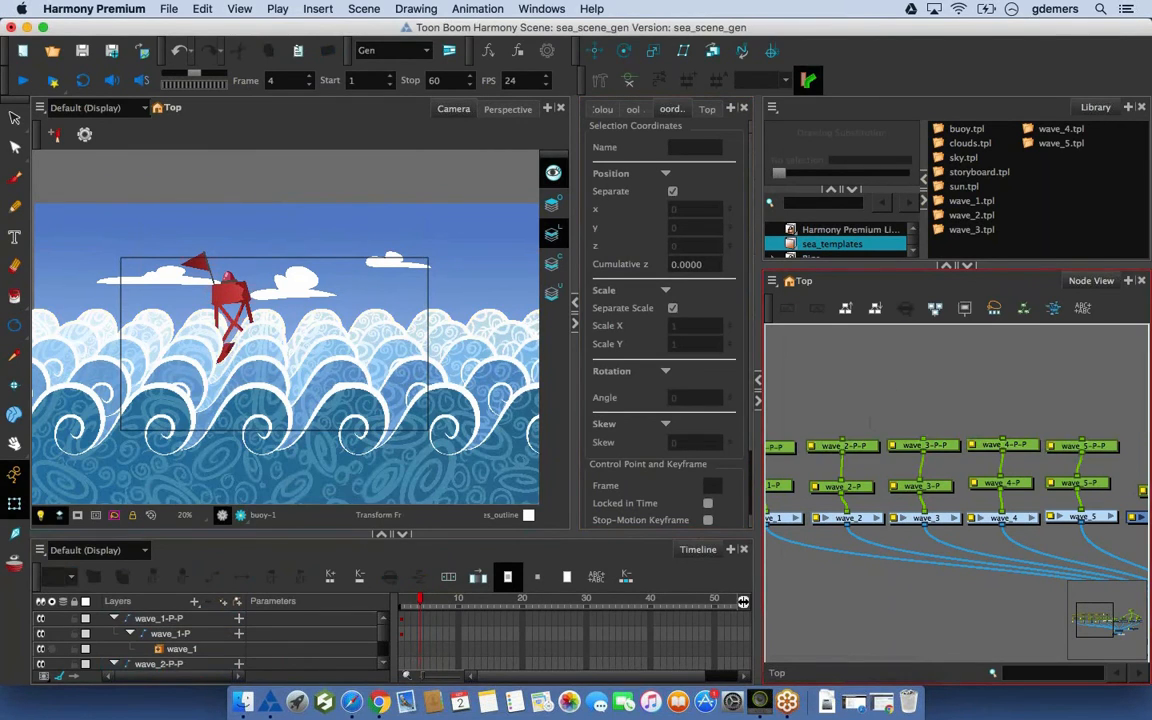
Pose the wave_1-P-P peg at frame 10, moving the front wave up and right to about 1.5 E, 1.89 N
left_click_drag(870, 420, 1024, 404)
left_click(928, 431)
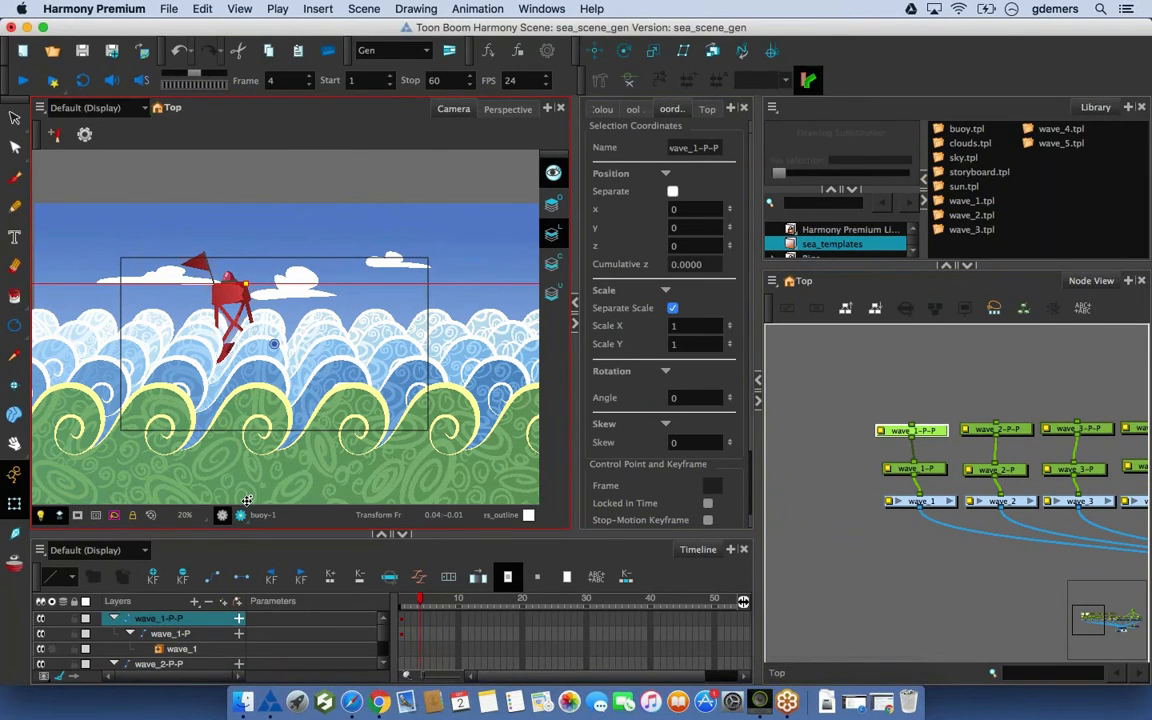
left_click(413, 603)
left_click_drag(413, 604, 400, 606)
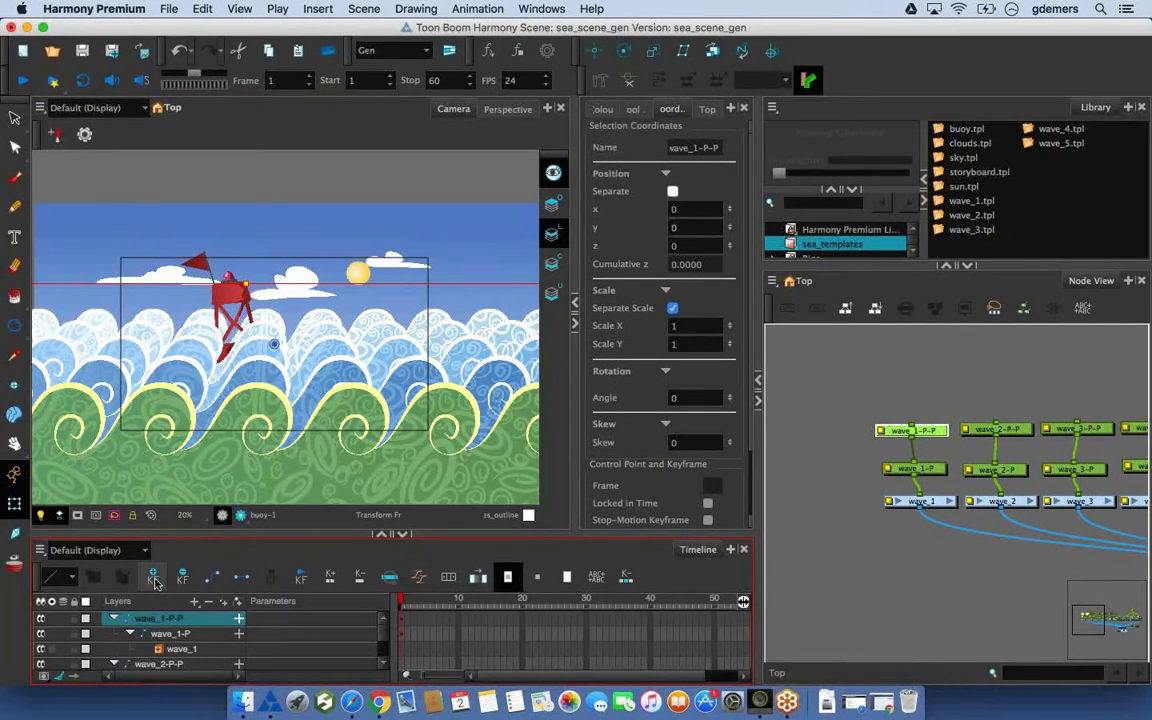
left_click(460, 603)
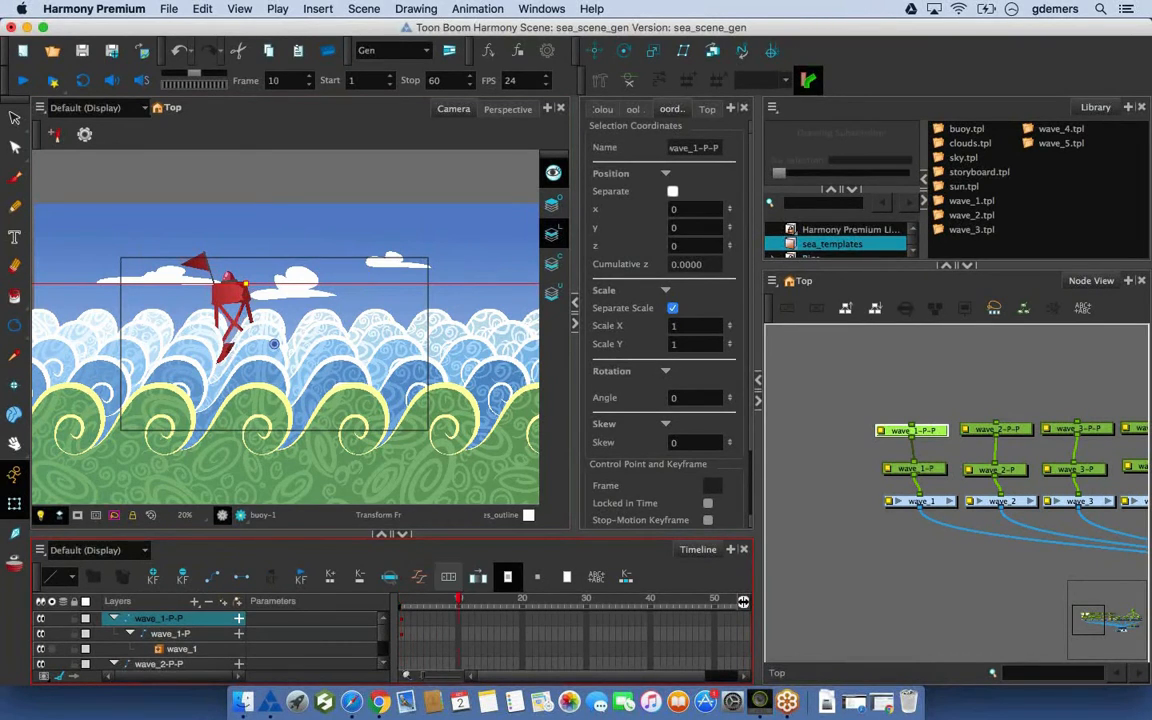
left_click_drag(339, 463, 358, 450)
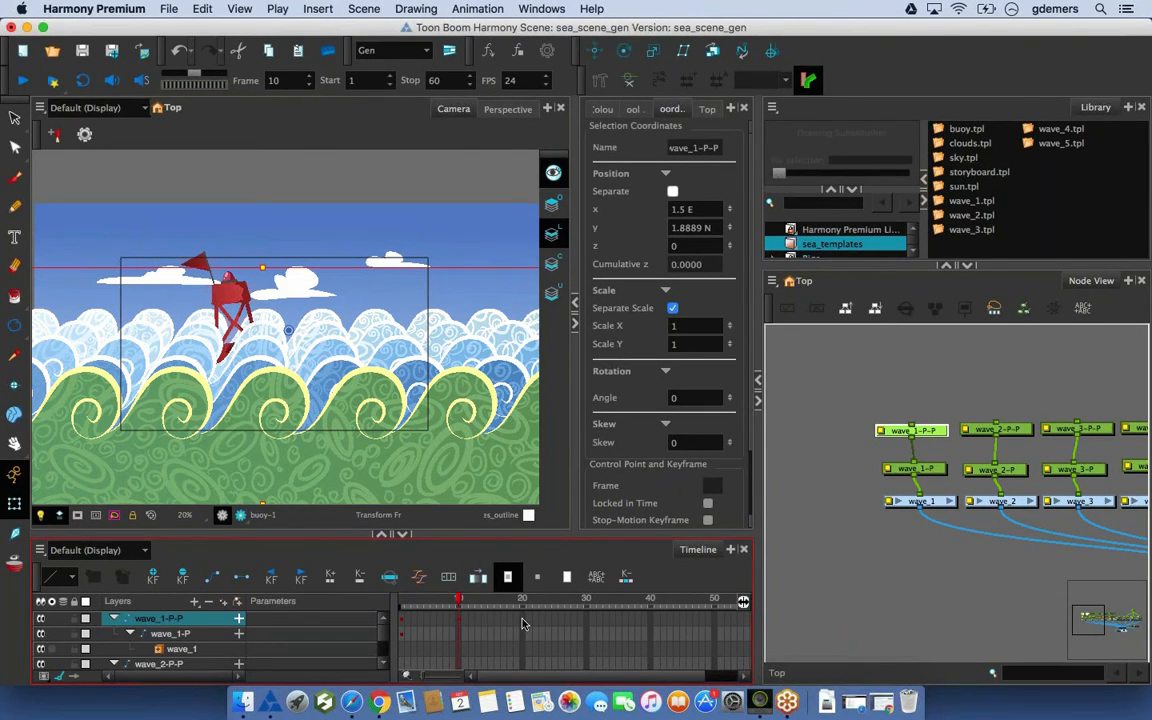
Pose wave_1-P-P at about 2.33 E, 0.33 N on frame 20 and about 1 E, 0.78 S on frame 30
left_click(522, 627)
left_click(368, 432)
left_click_drag(368, 432, 385, 431)
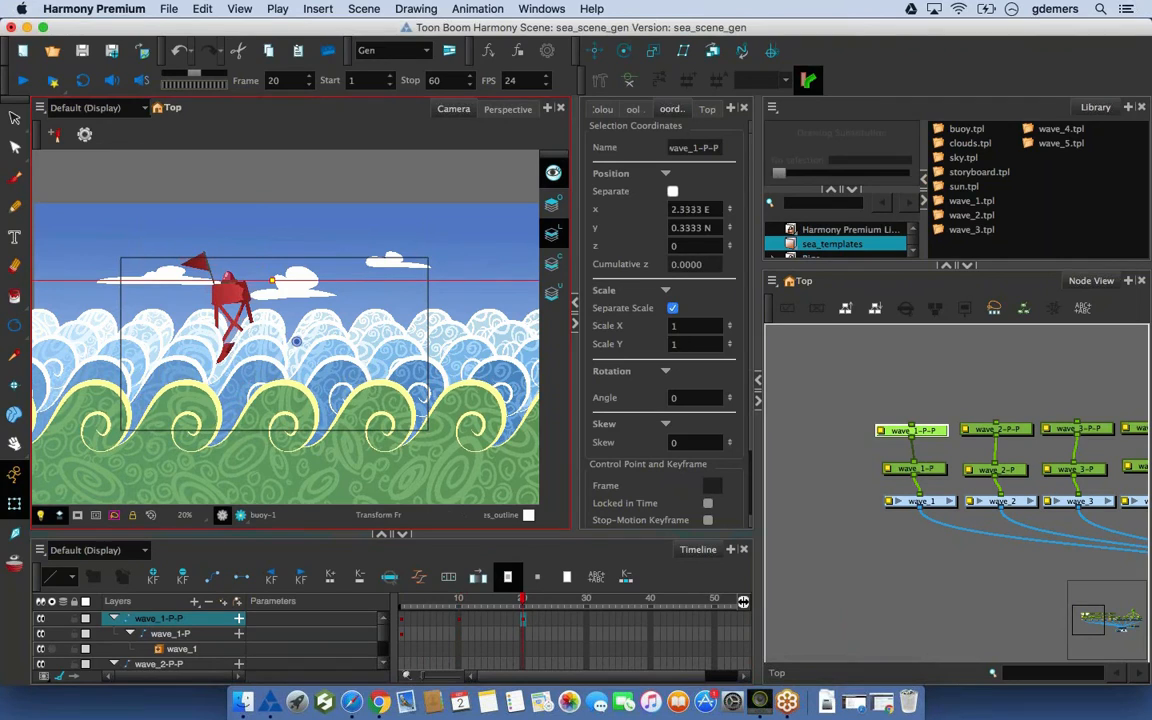
left_click(586, 627)
left_click(365, 431)
left_click_drag(383, 443, 336, 415)
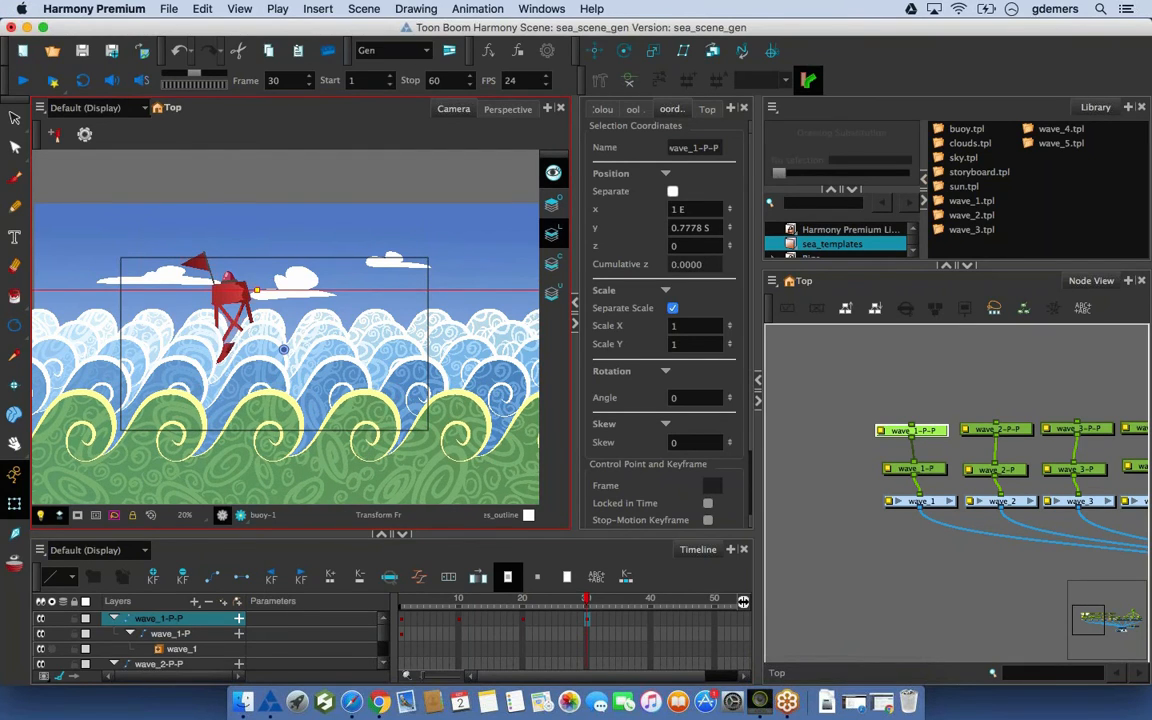
Copy wave_1-P-P's frame 1 keyframe to frame 40 and return to frame 1
left_click(401, 625)
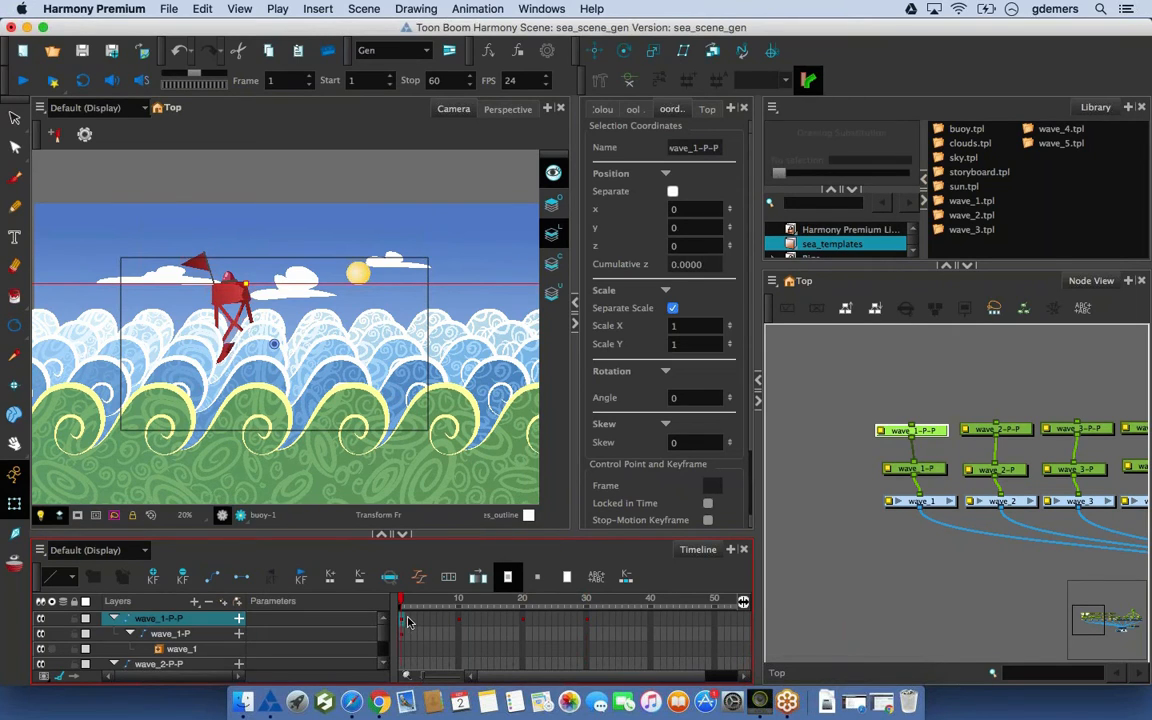
left_click(650, 622)
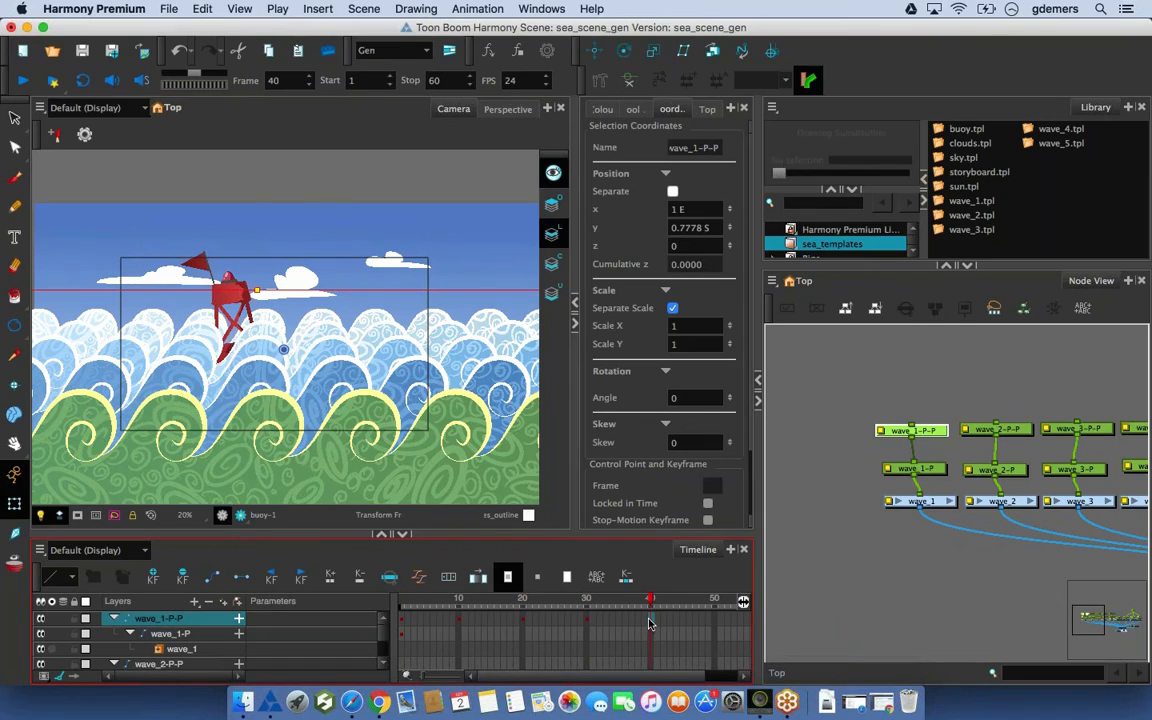
left_click(411, 603)
mouse_move(411, 603)
left_mouse_down()
mouse_move(668, 597)
mouse_move(432, 602)
mouse_move(410, 613)
mouse_move(505, 586)
mouse_move(654, 597)
mouse_move(400, 613)
left_mouse_up()
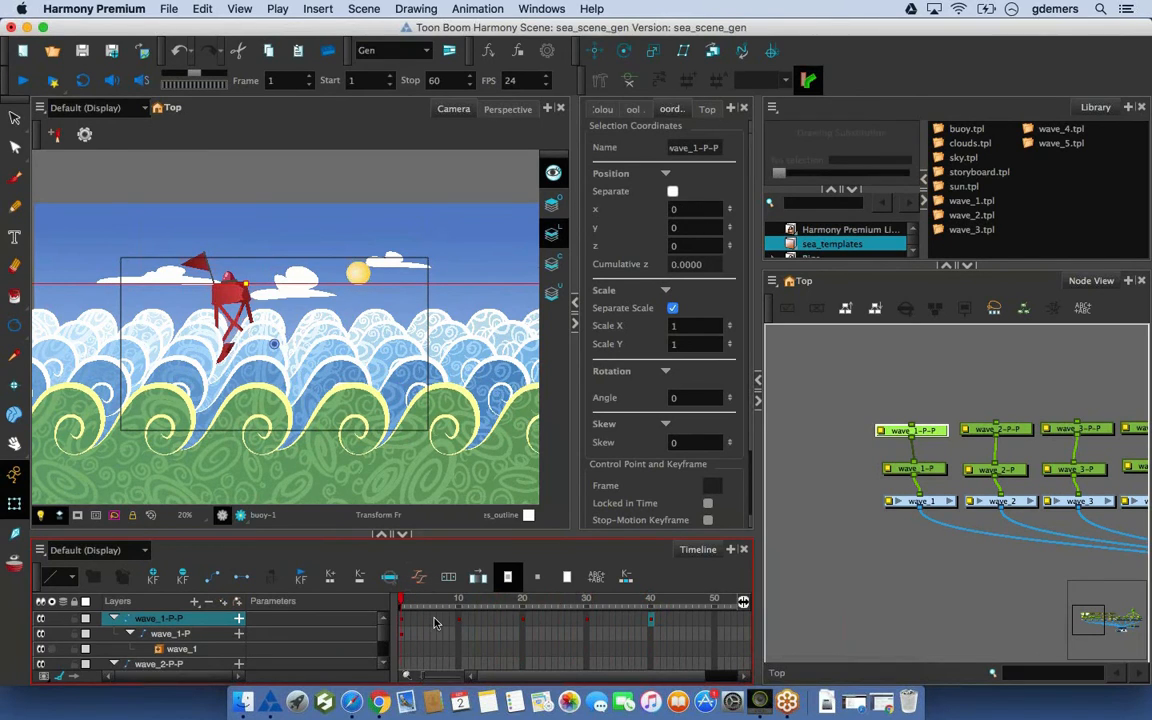
Convert wave_1-P-P's keyframes across frames 1 to 40 to motion keyframes and scrub through the wave's movement
left_click_drag(402, 623, 622, 629)
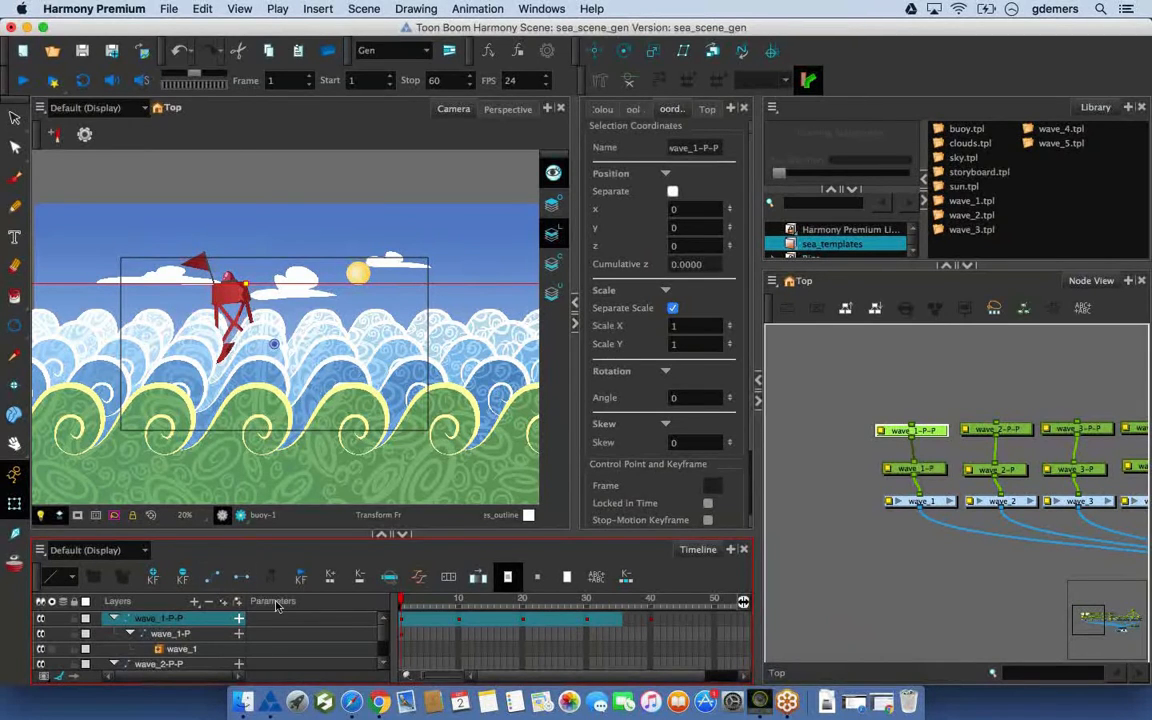
left_click(214, 578)
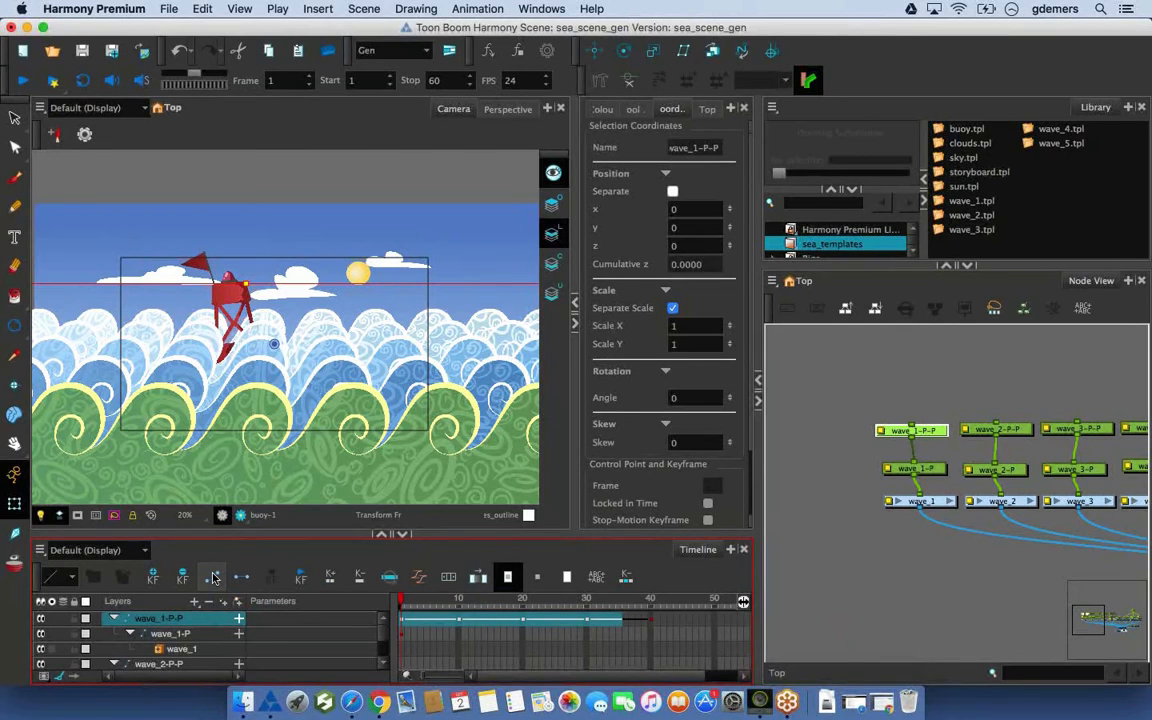
left_click(657, 619)
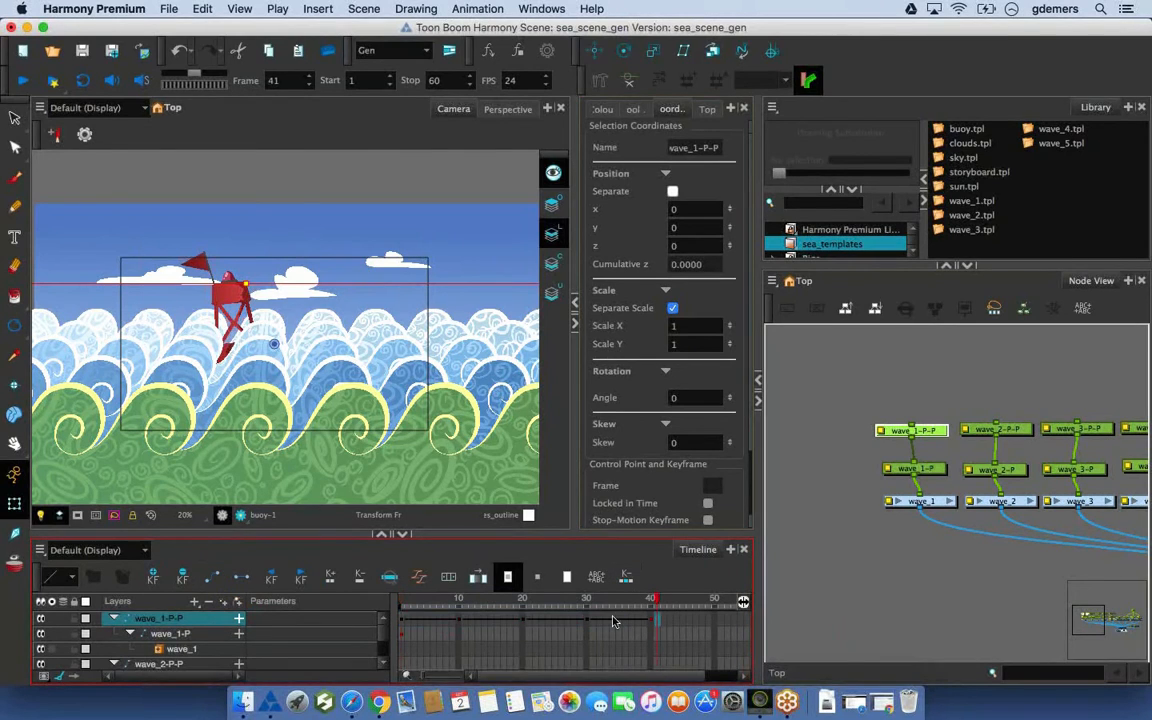
left_click_drag(405, 602, 630, 625)
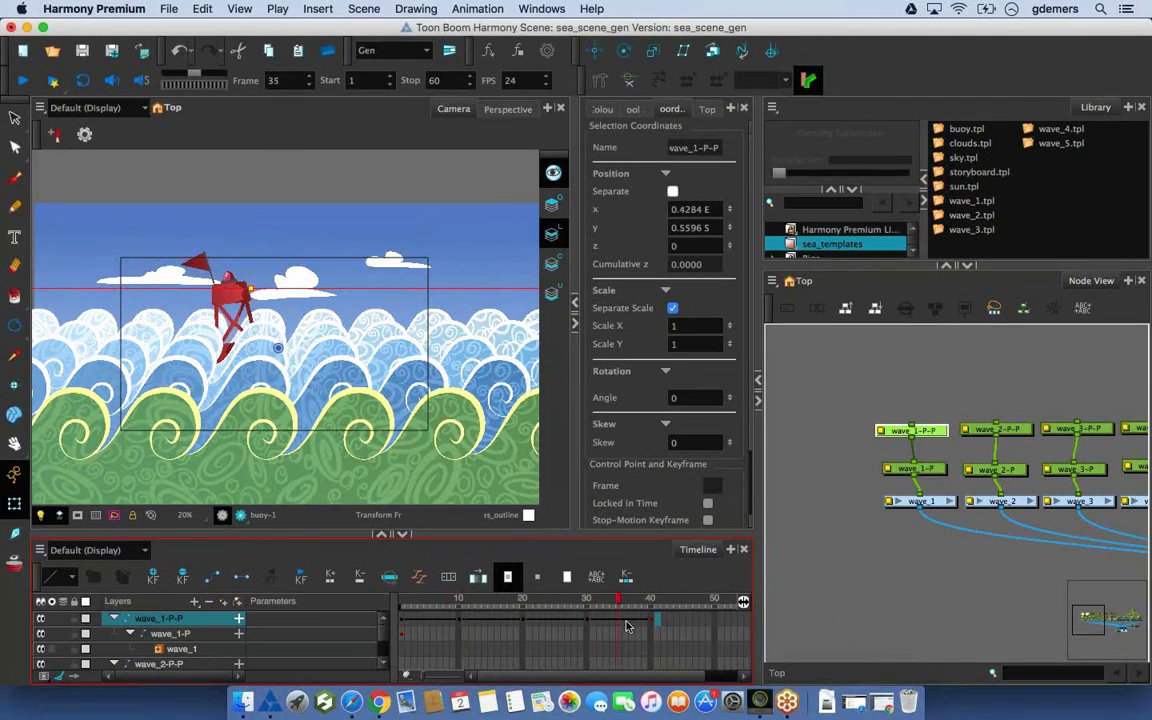
Adjust wave_1-P-P's frame 10 pose to about 1.25 E, 1.78 N
left_click(460, 625)
left_click(356, 447)
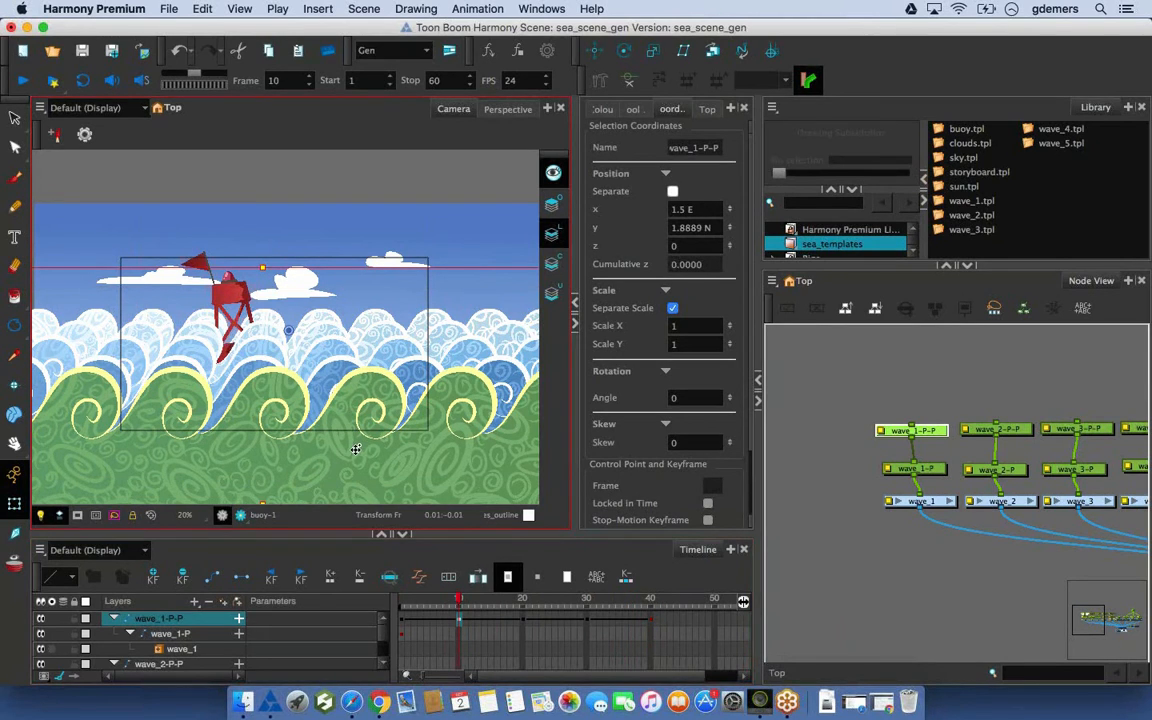
left_click_drag(354, 449, 351, 450)
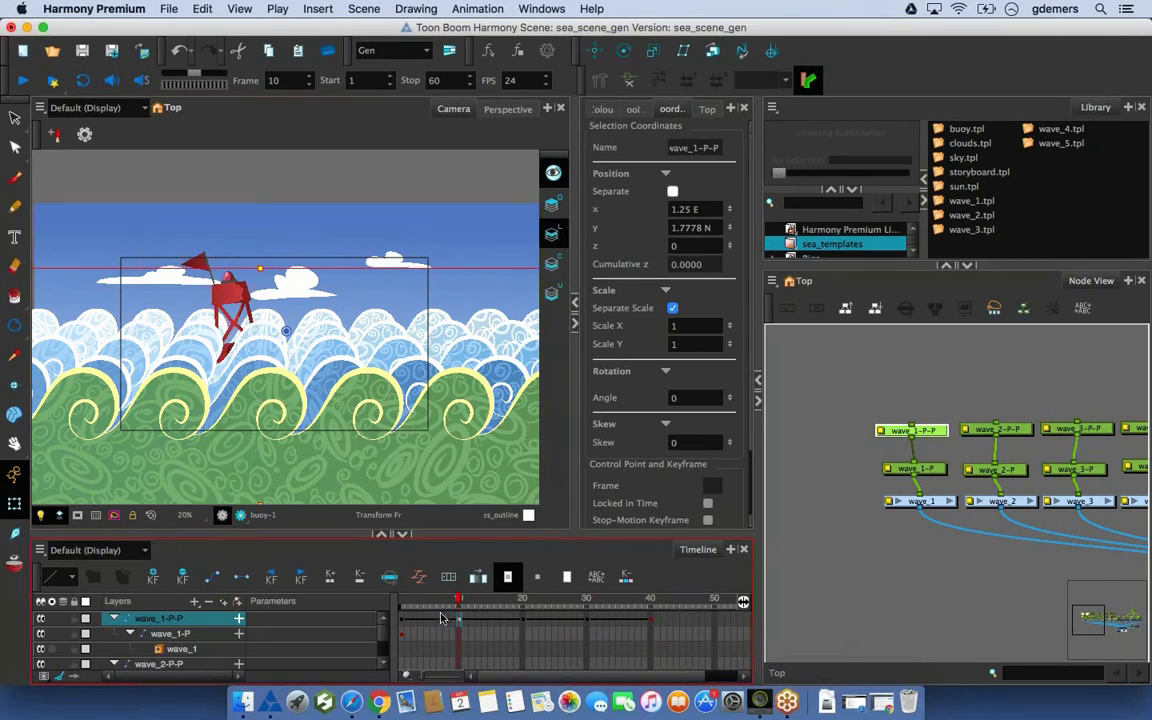
left_click(405, 601)
left_click_drag(397, 601, 647, 626)
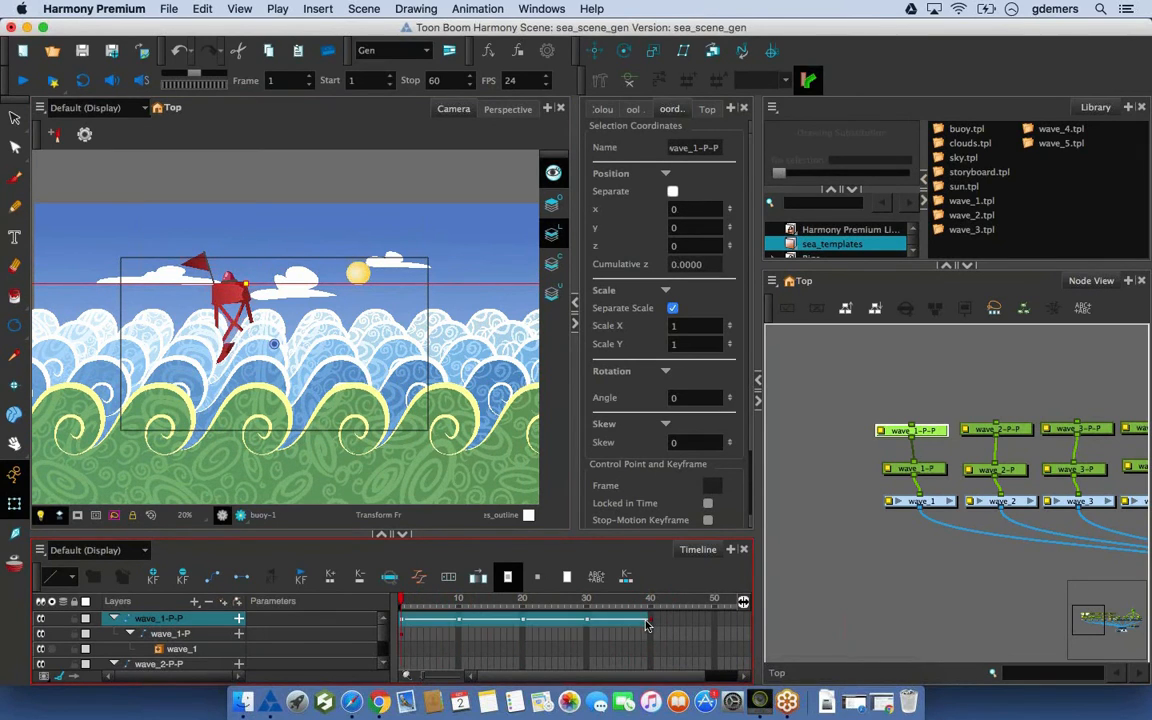
key("super+c")
left_click(652, 622)
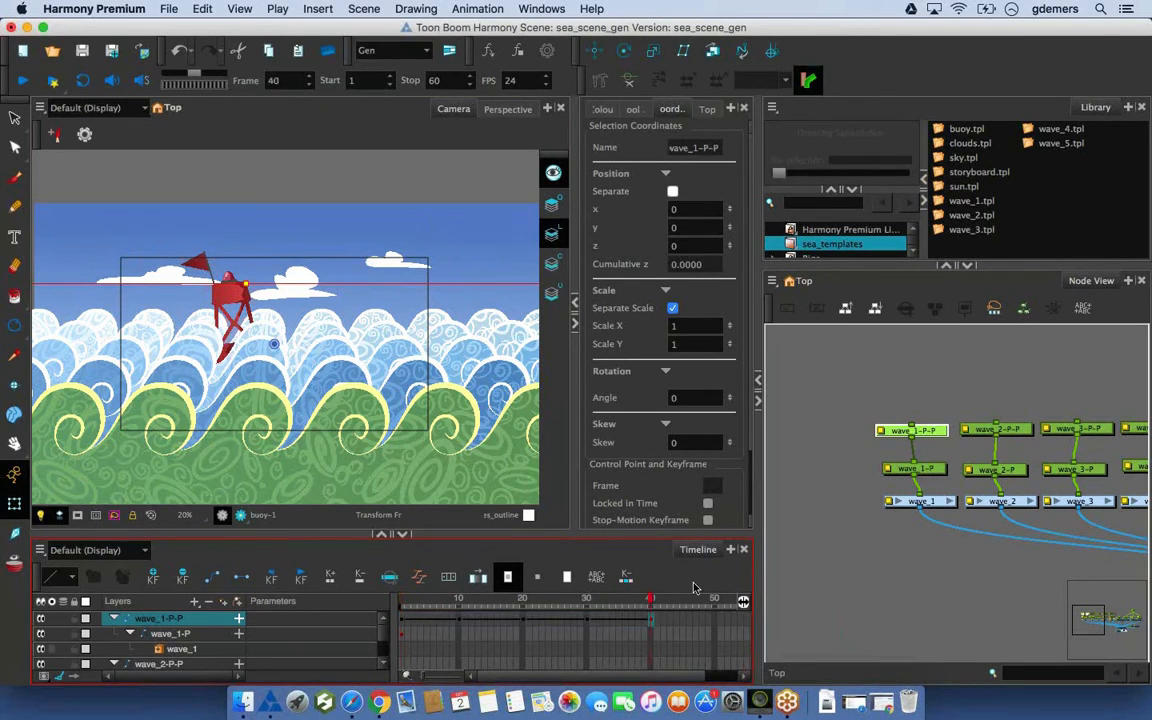
right_click(650, 624)
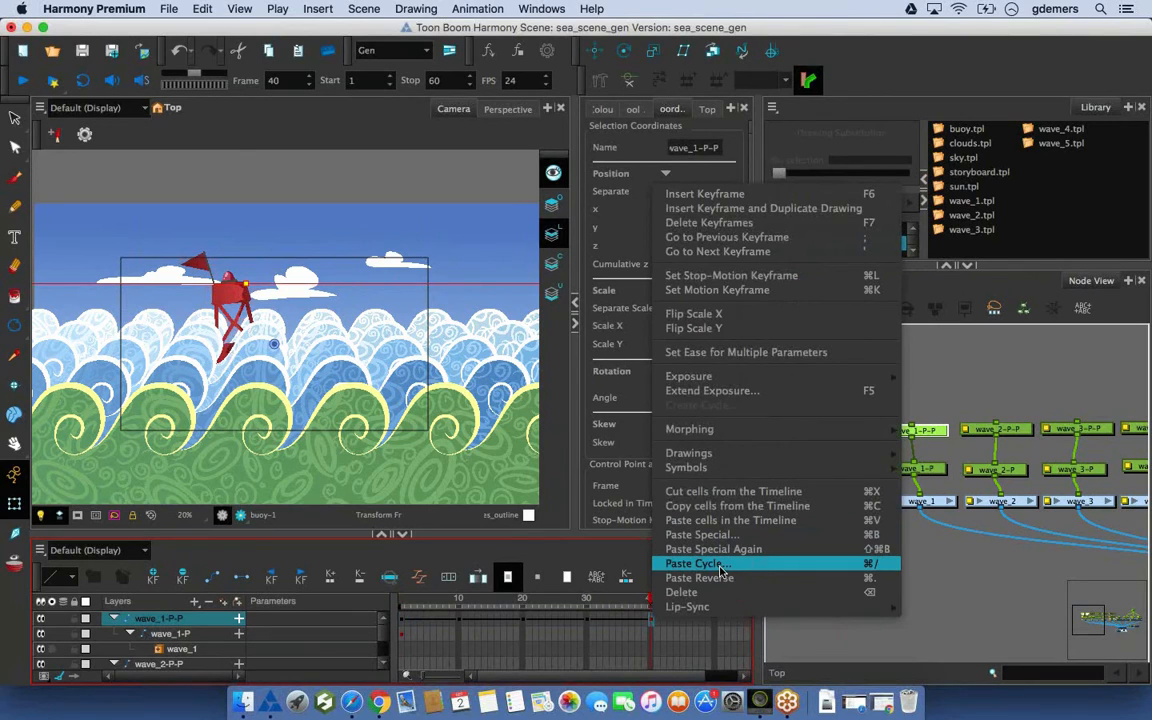
left_click(725, 566)
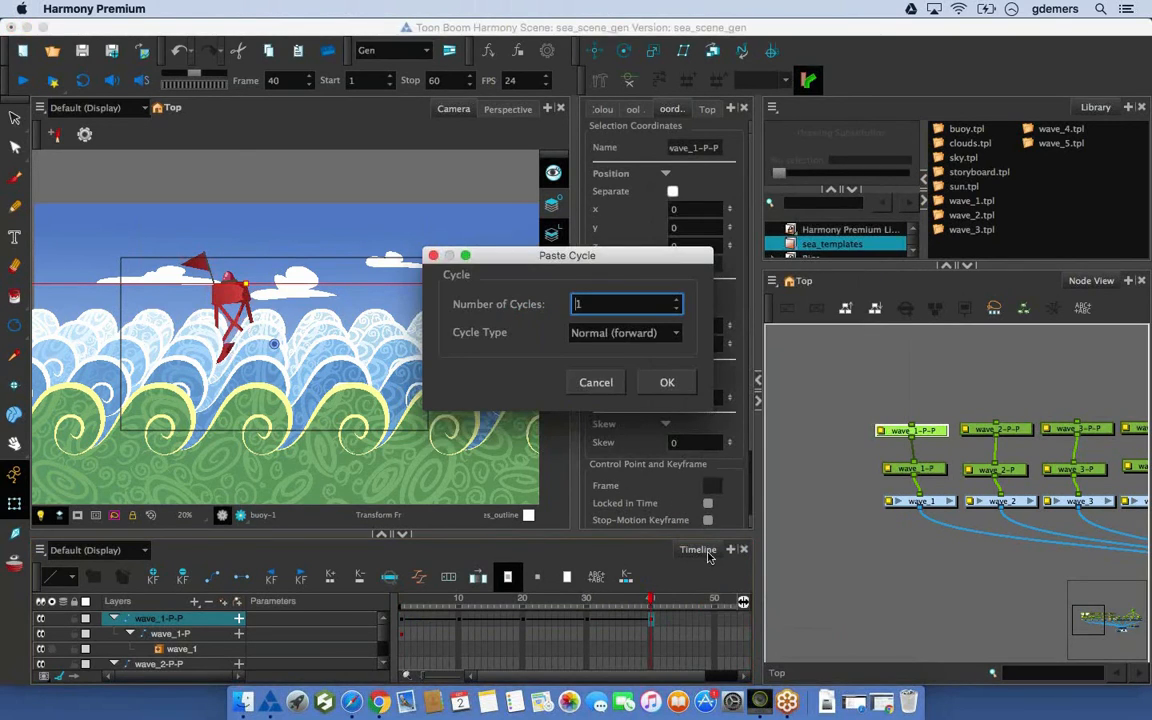
left_click(597, 386)
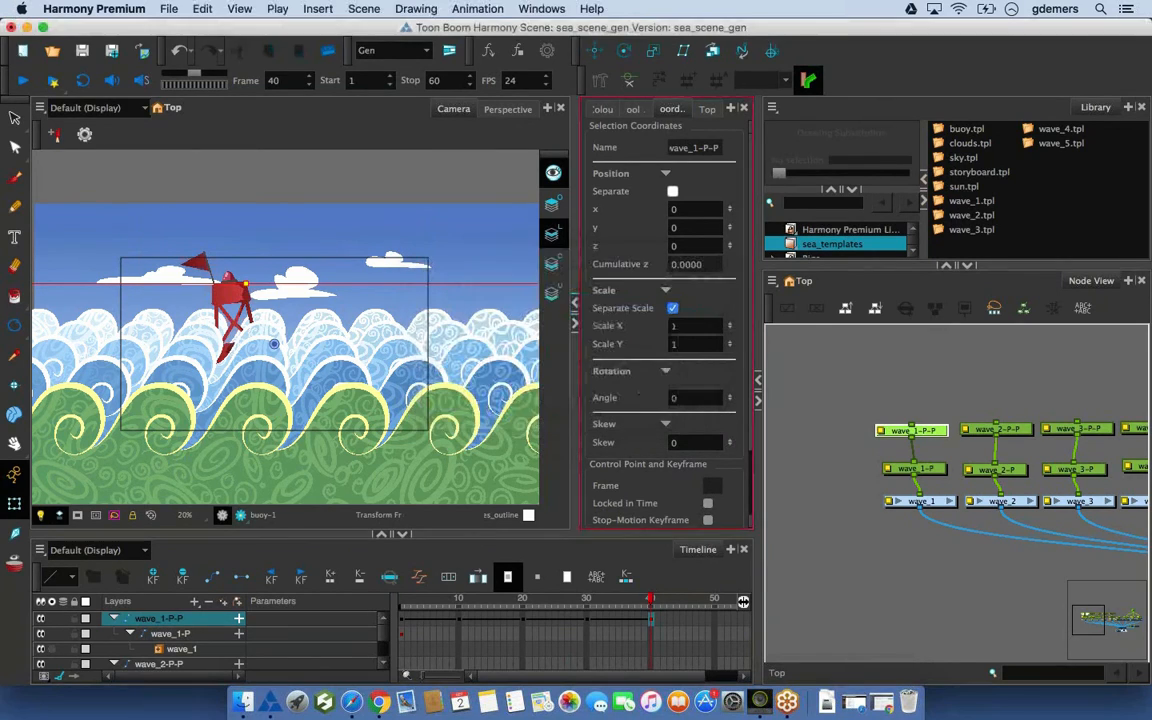
Enlarge the timeline area and lengthen the scene to 200 frames
left_click(758, 403)
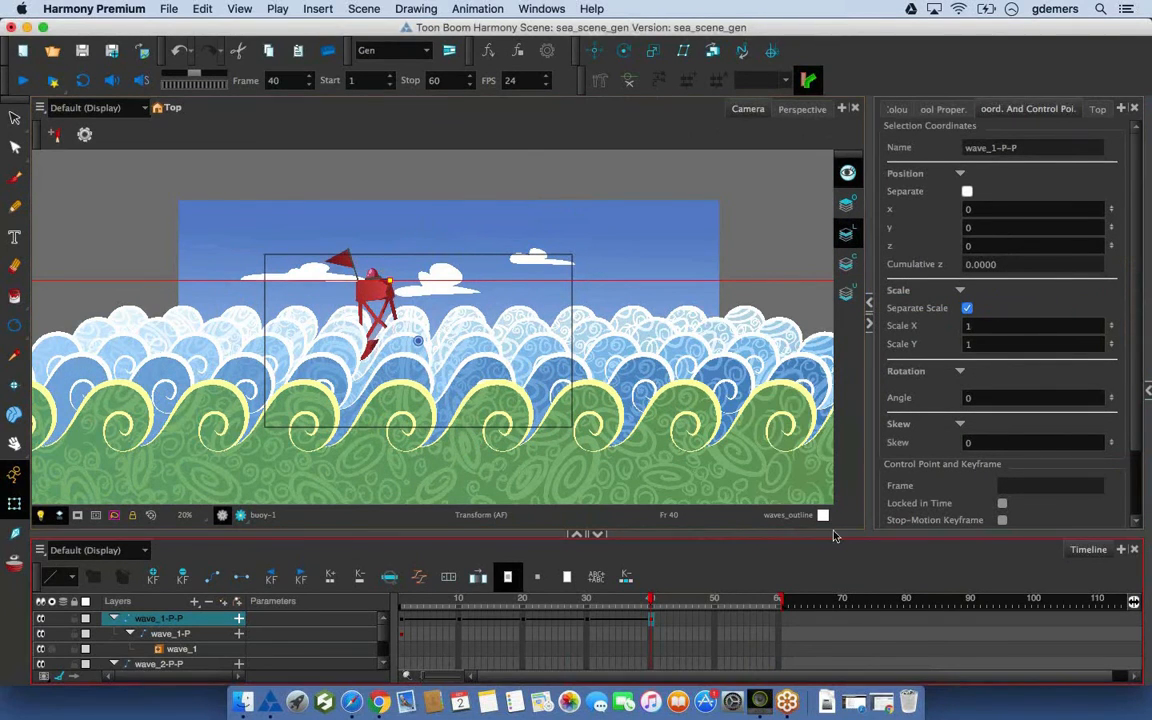
left_click_drag(835, 536, 835, 423)
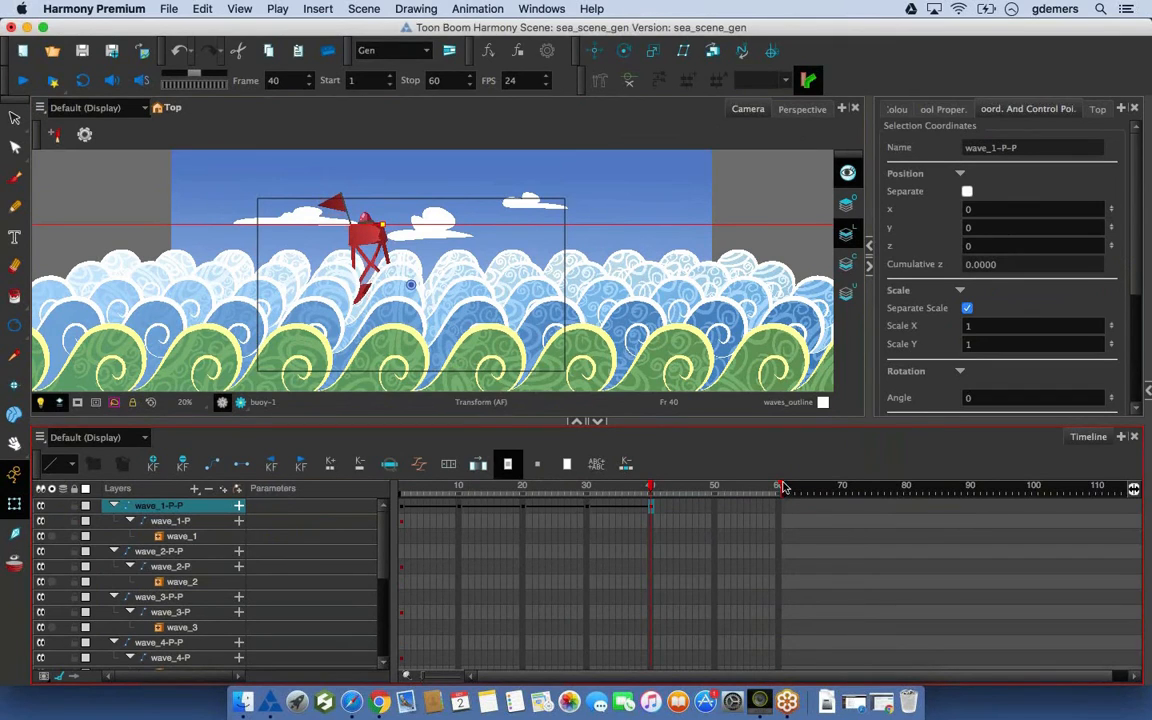
mouse_move(789, 490)
left_mouse_down()
mouse_move(1134, 489)
mouse_move(1045, 489)
mouse_move(970, 511)
left_mouse_up()
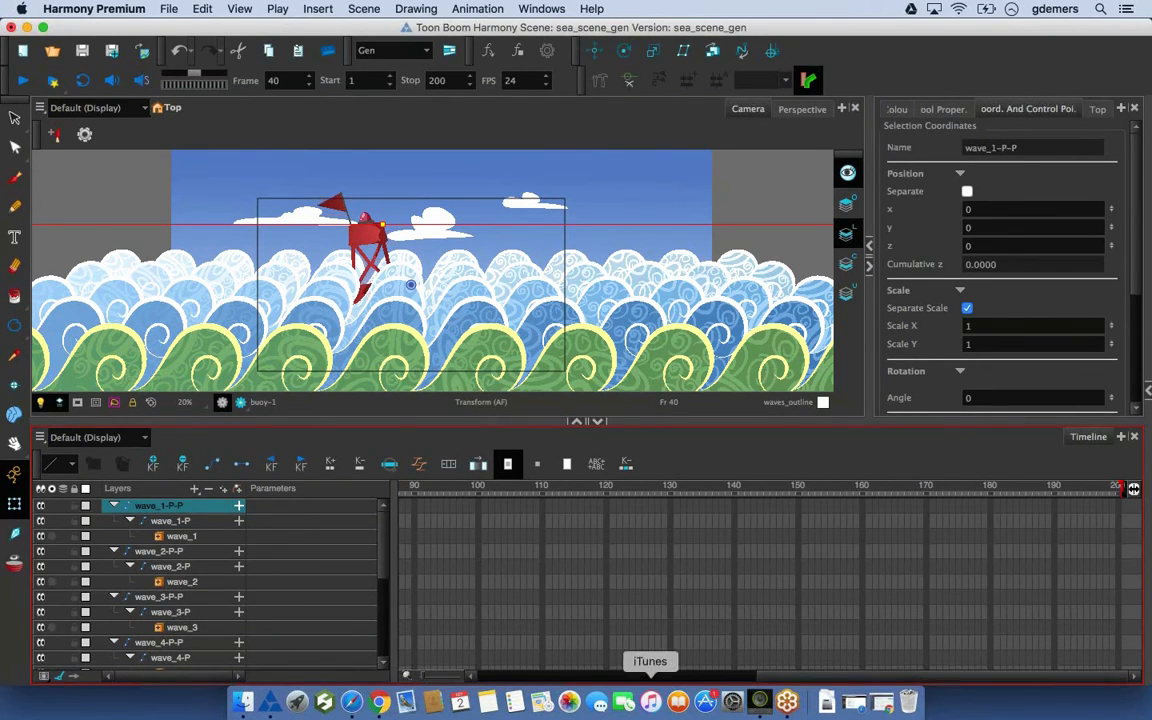
left_click_drag(775, 676, 455, 674)
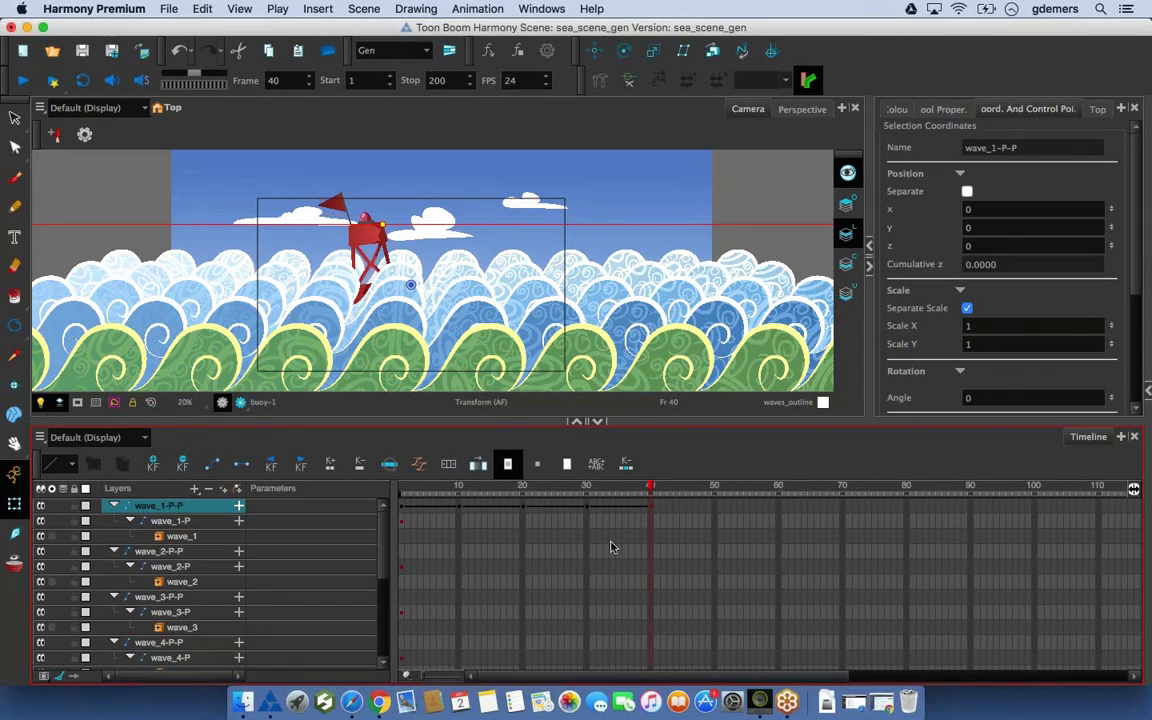
Check where the layer exposures end, extend all layers' exposure to frame 200, and clear the selection
left_click_drag(648, 490, 772, 498)
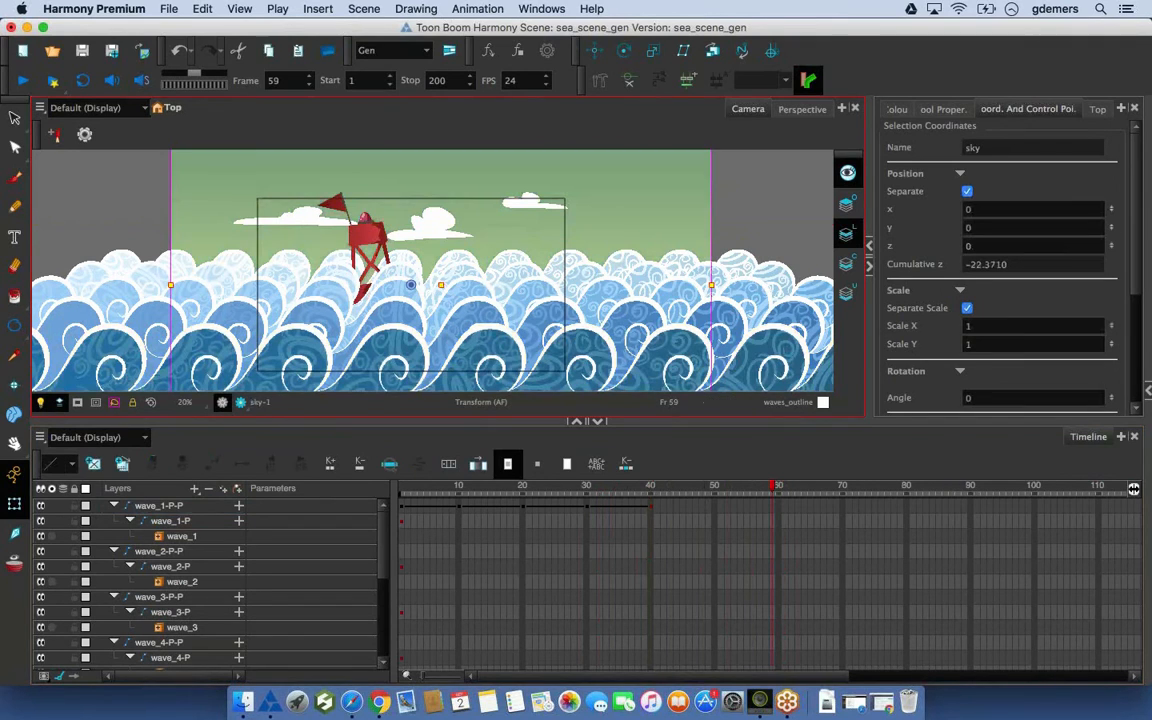
left_click(733, 606)
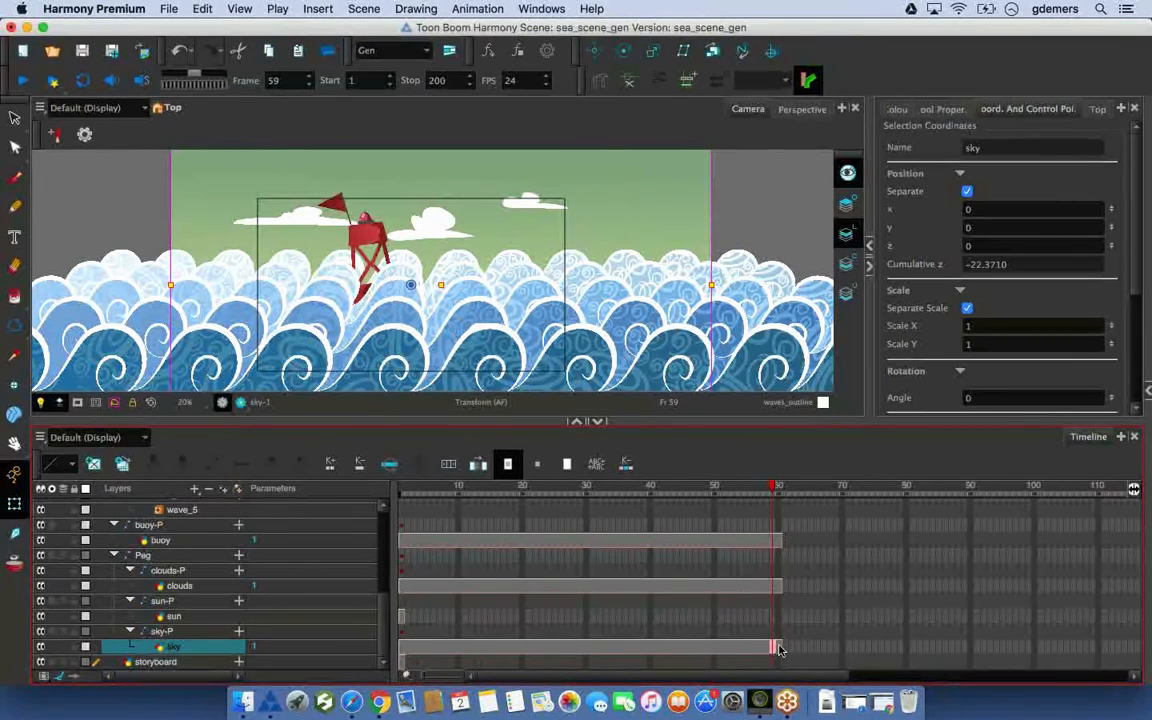
left_click(779, 650)
left_click_drag(810, 678, 1104, 679)
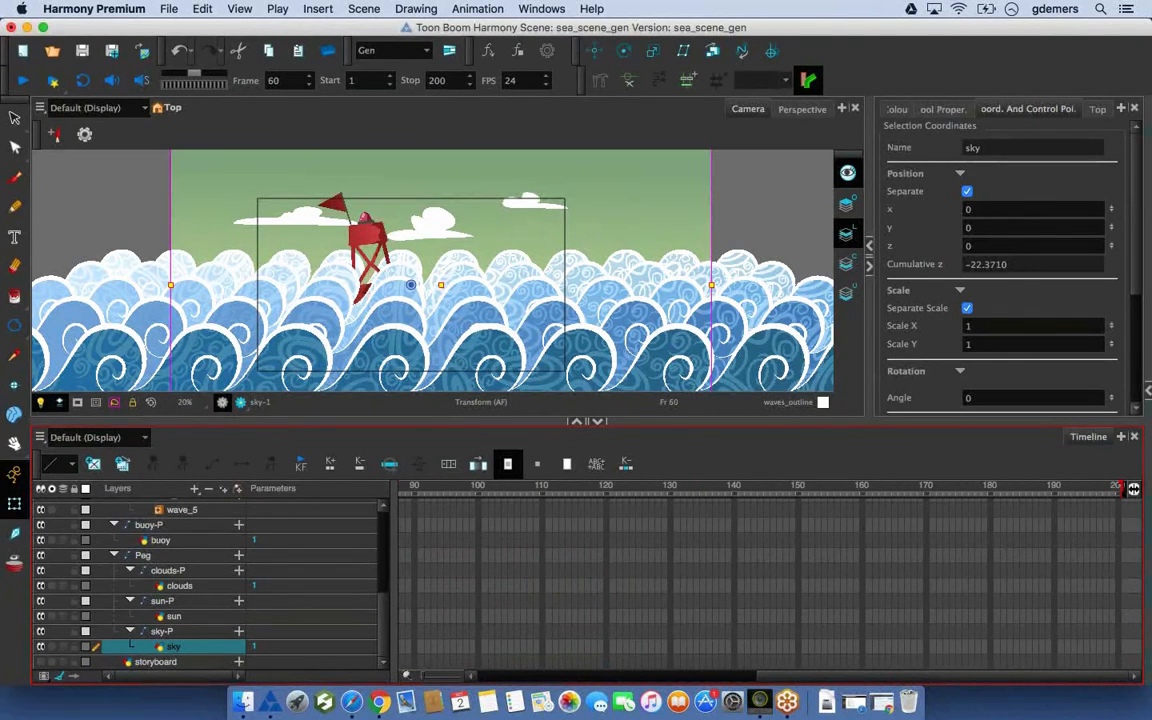
left_click_drag(1118, 664, 1124, 402)
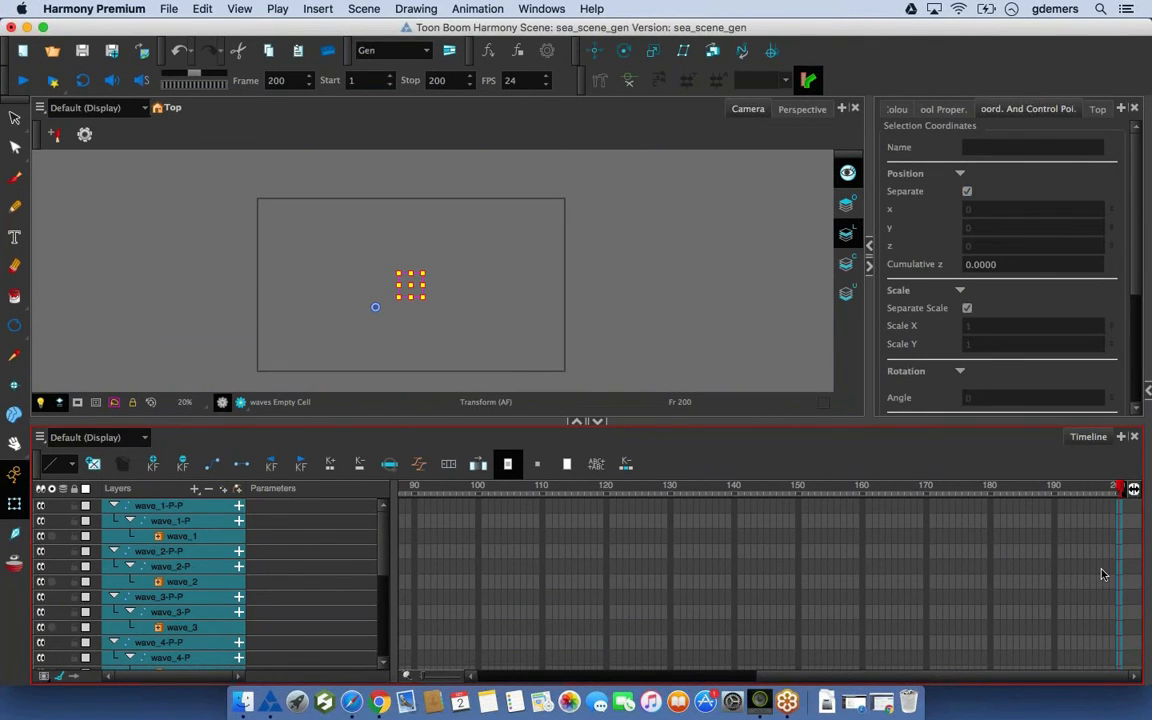
key("F5")
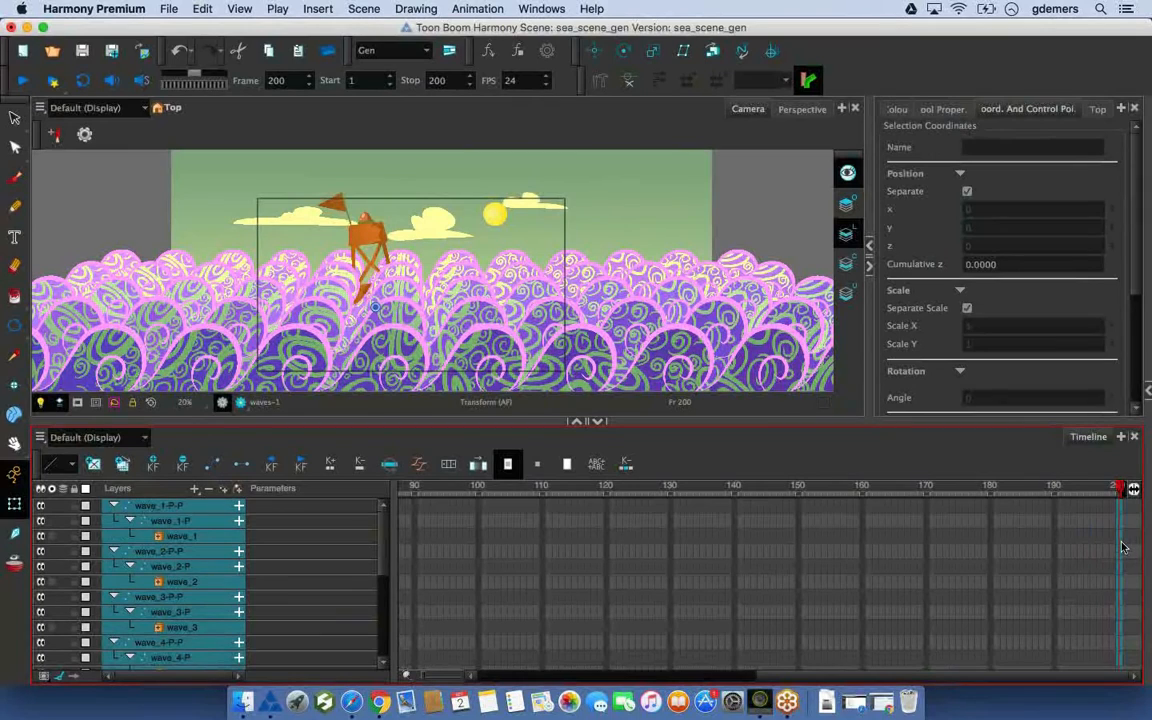
right_click(1119, 548)
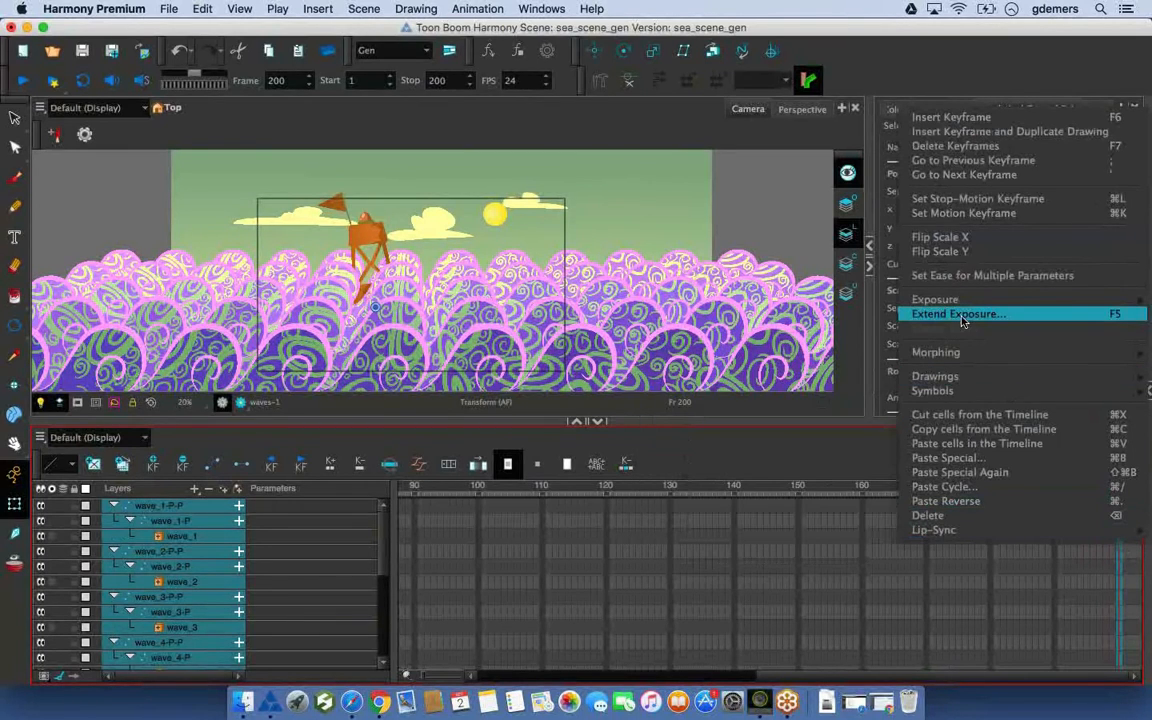
left_click(760, 226)
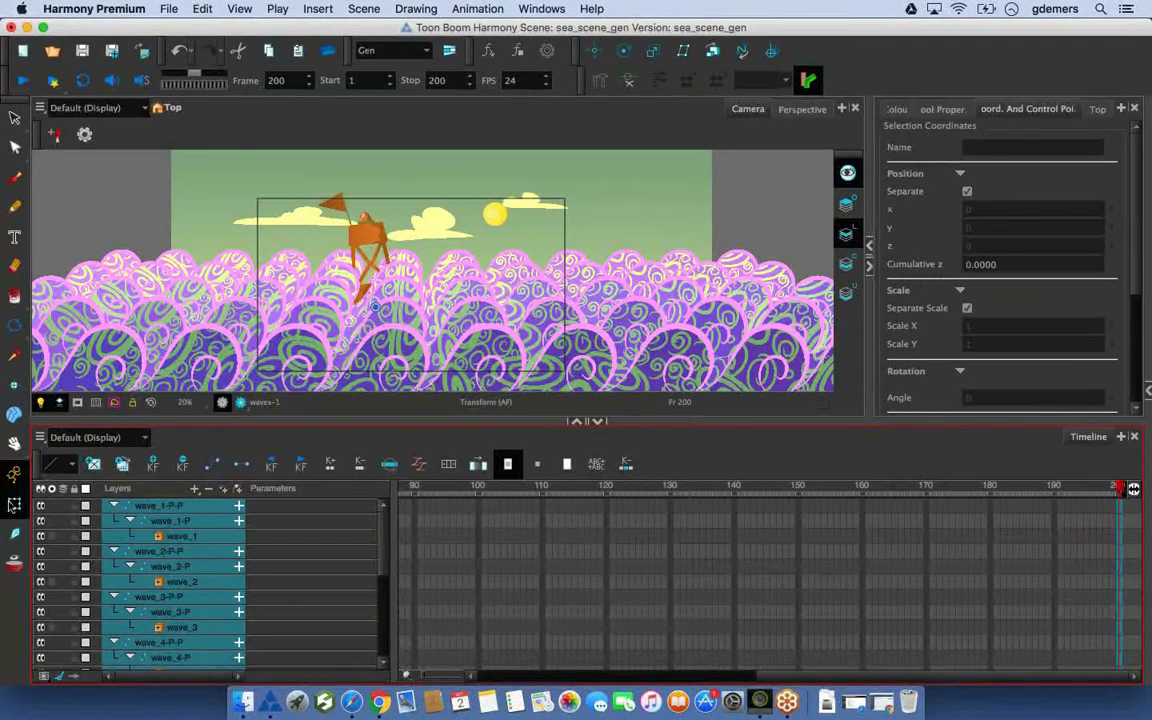
left_click(98, 227)
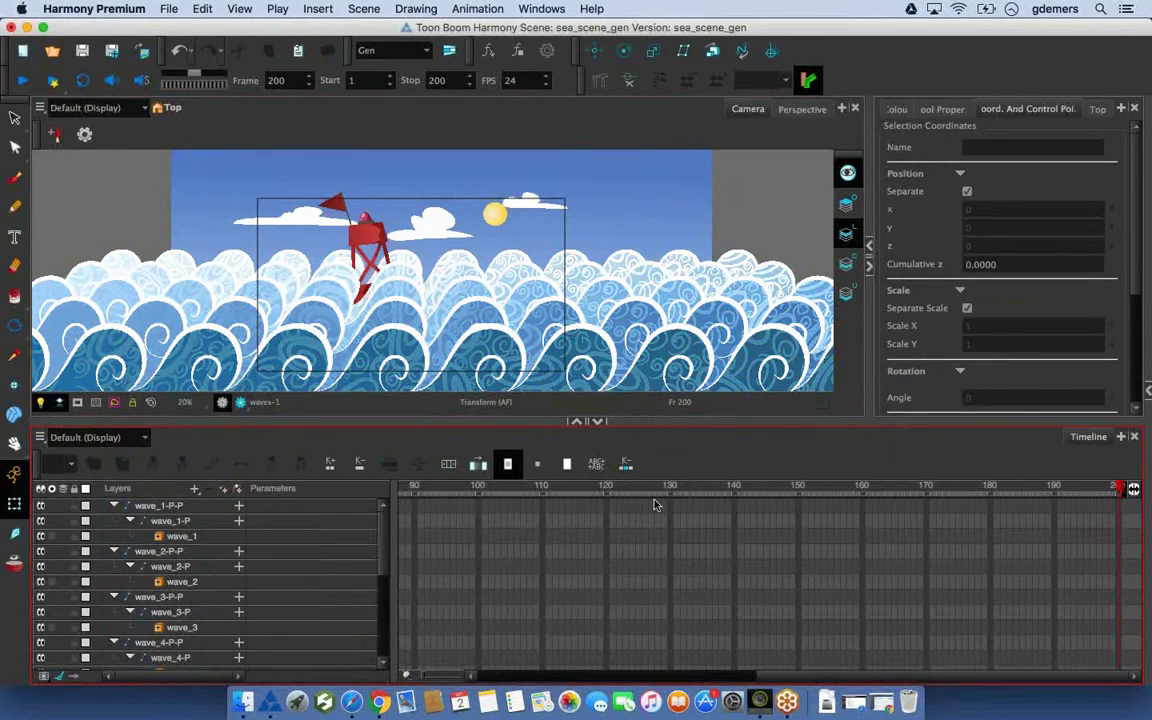
Copy wave_1-P-P's animation from frames 1 to 39 and paste it as repeated forward cycles starting at frame 40
left_click_drag(787, 676, 478, 663)
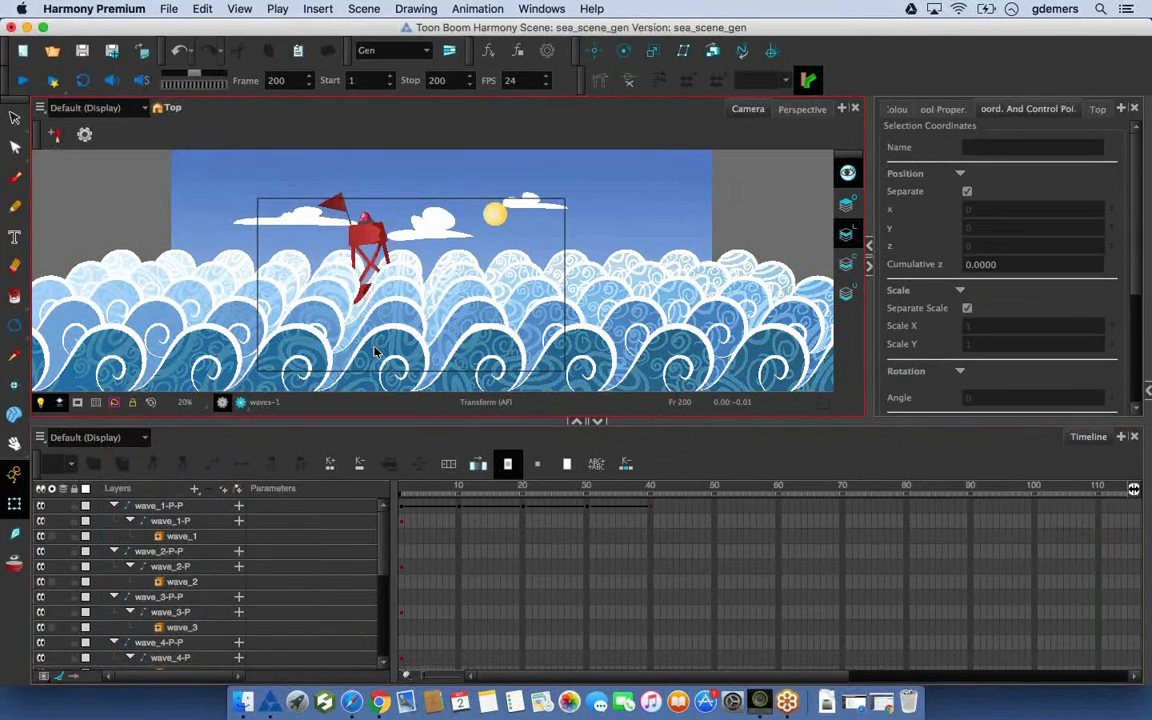
left_click(337, 309)
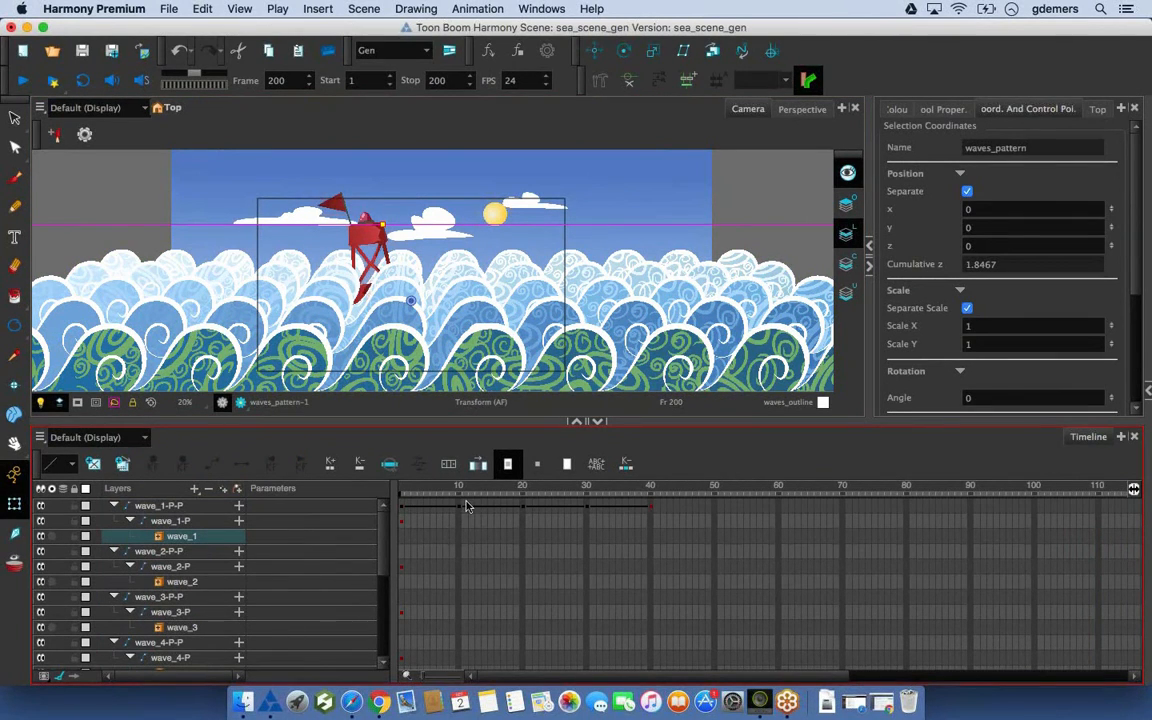
left_click_drag(405, 511, 651, 516)
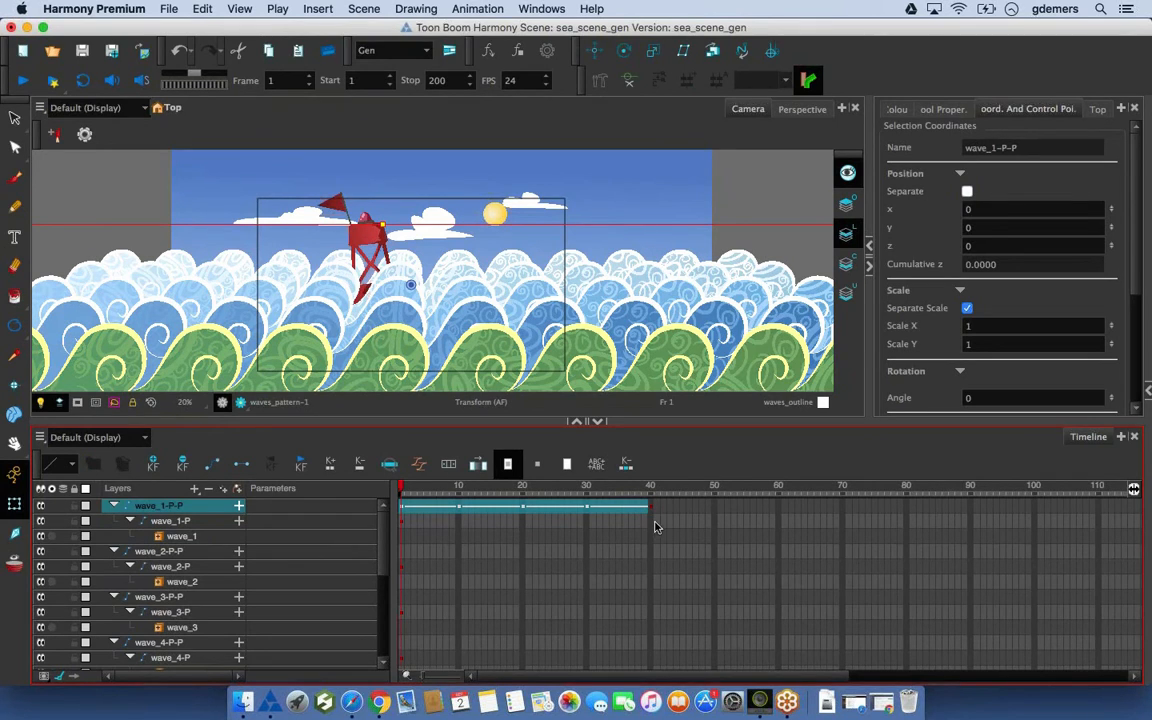
left_click(650, 509)
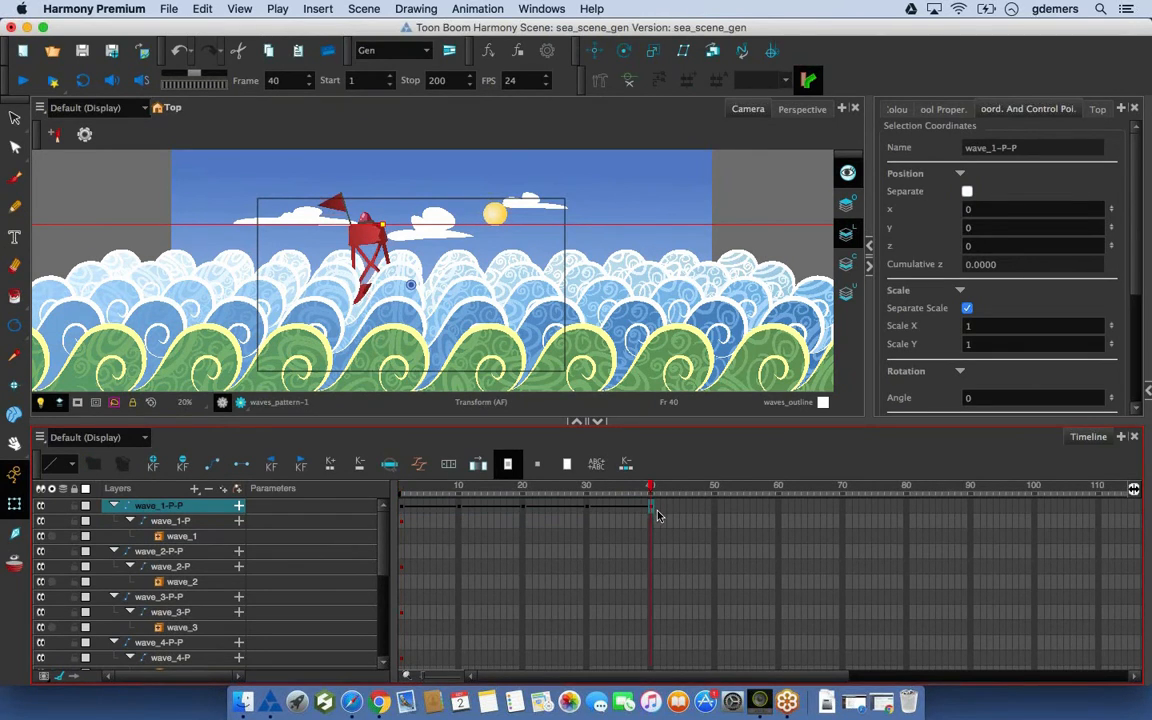
right_click(650, 511)
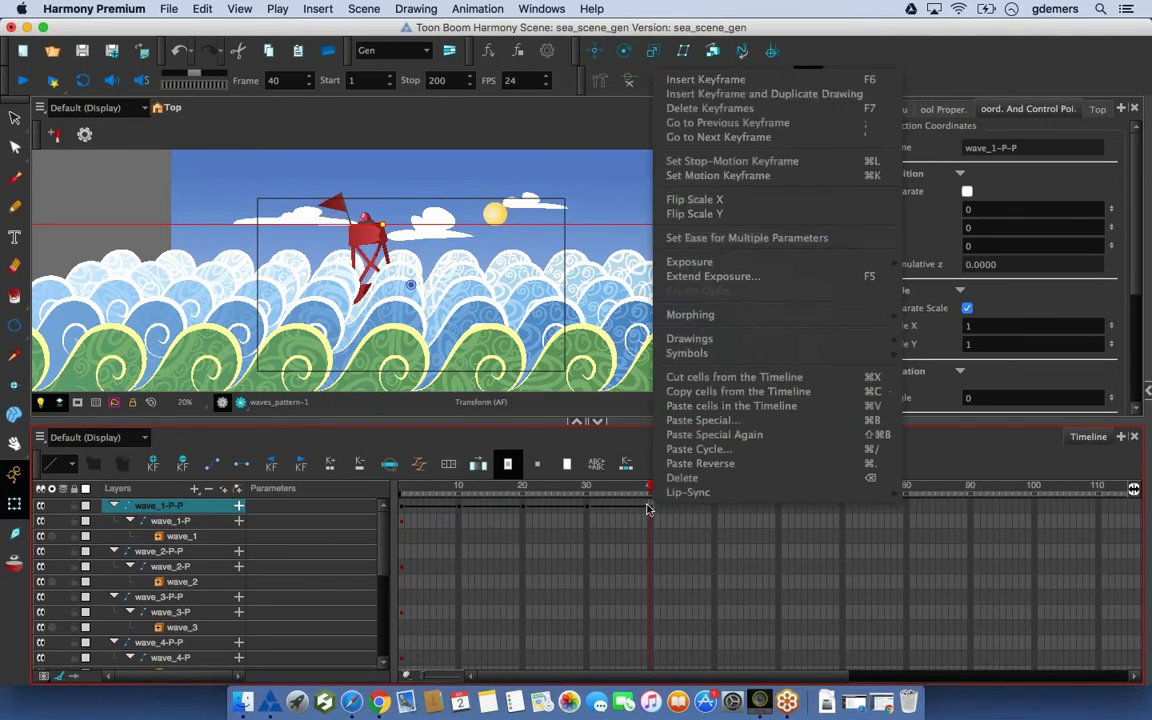
left_click(712, 449)
left_click(678, 301)
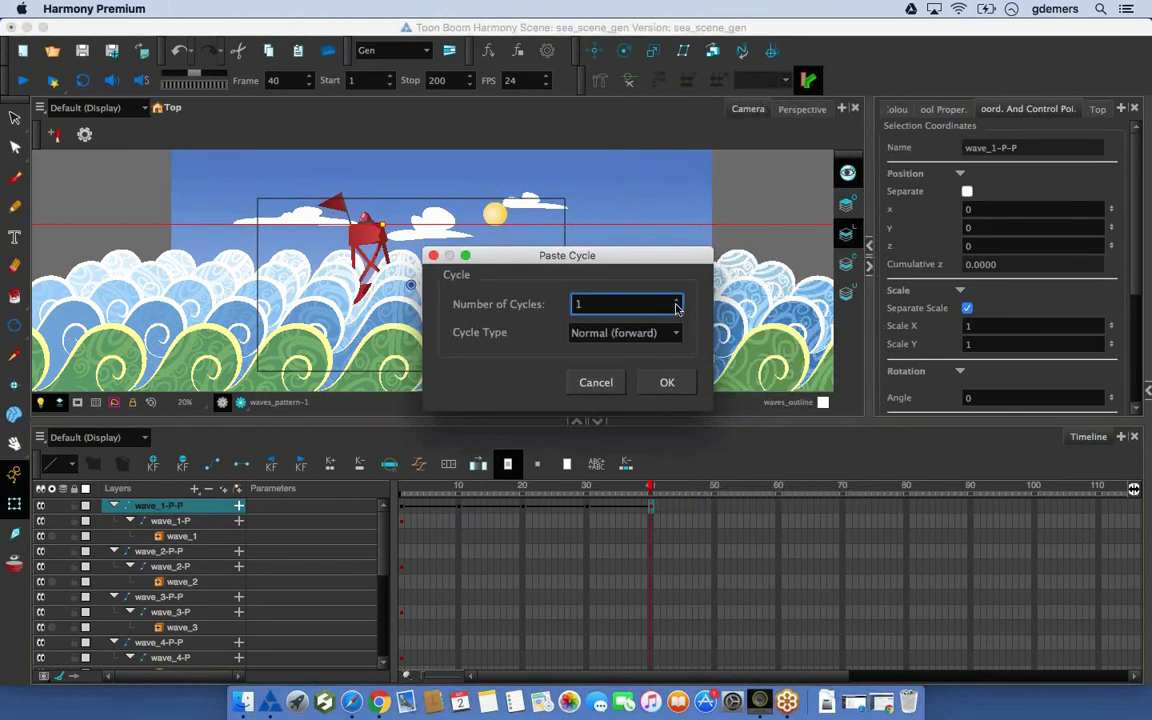
left_click(678, 301)
left_click(664, 385)
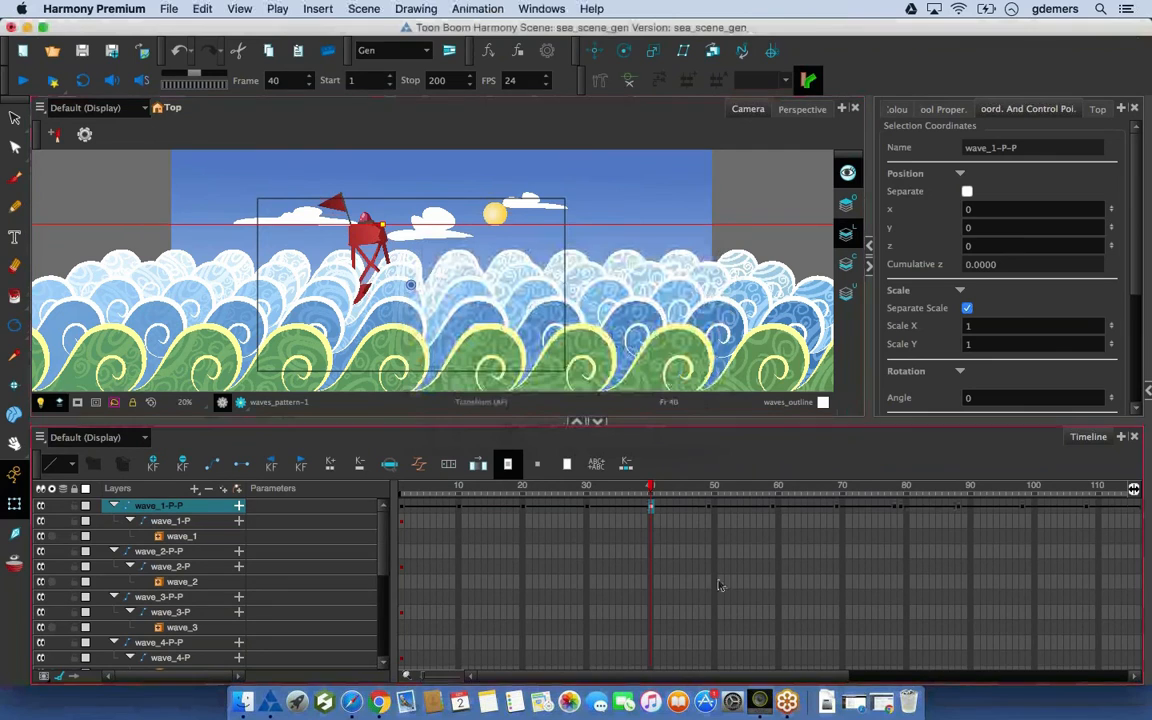
Scrub through the scene to frame 200 to review wave_1-P-P's looping motion
left_click(417, 490)
left_click_drag(417, 490, 1148, 498)
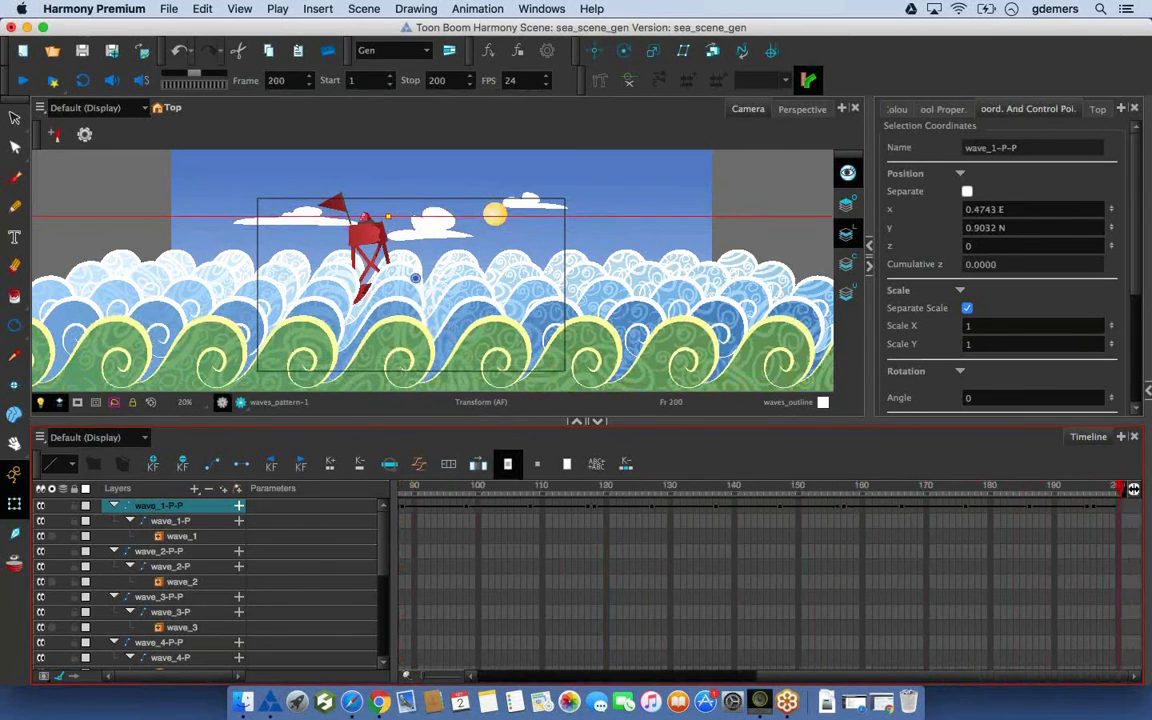
scroll(620, 620, "left", 10)
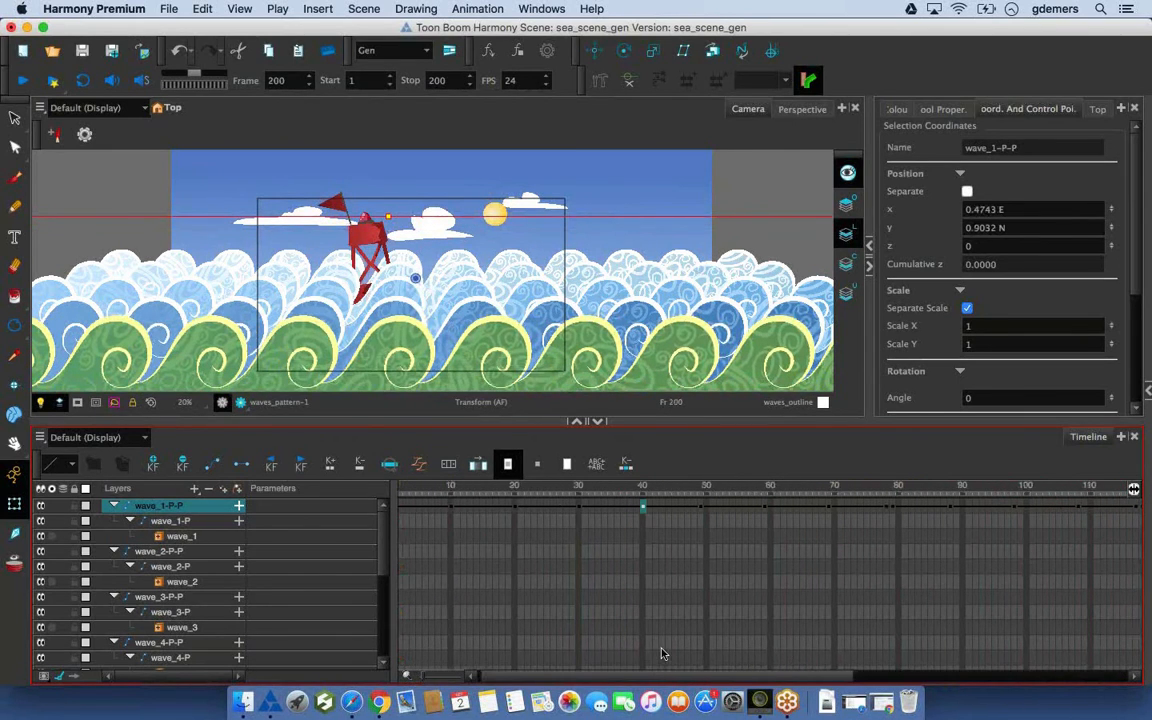
Select and copy wave_1-P-P's looping animation from frame 1 to the end of the scene
left_click(403, 507)
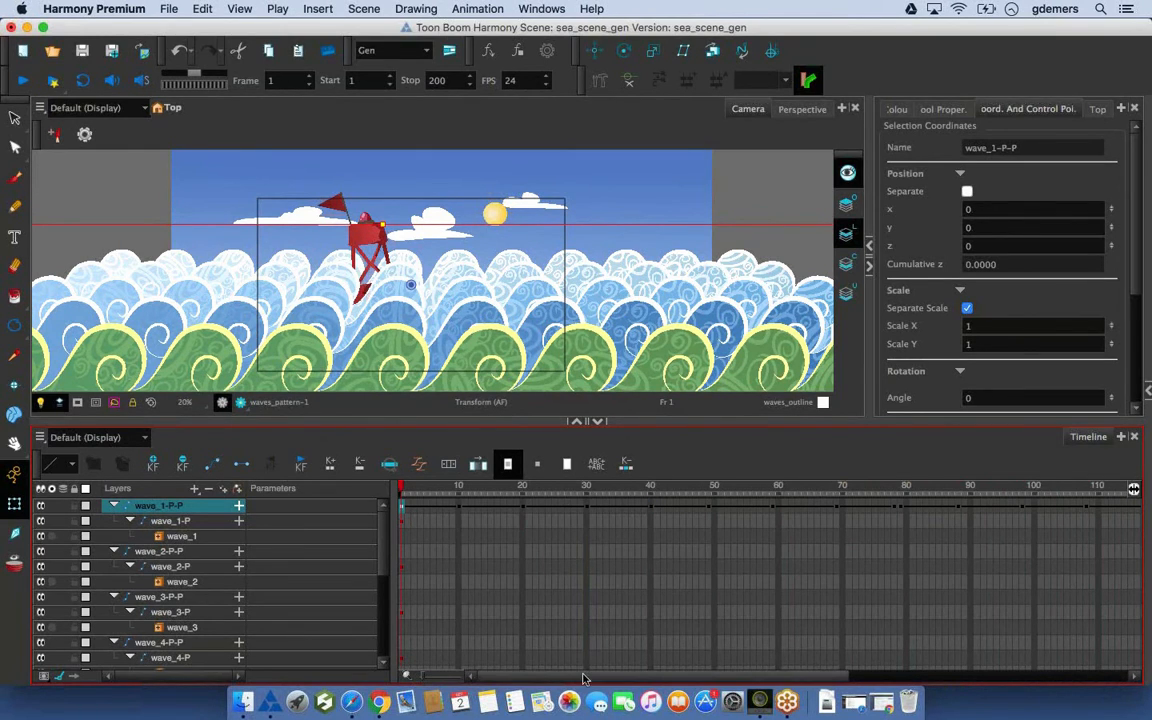
scroll(620, 678, "right", 2)
scroll(635, 682, "right", 15)
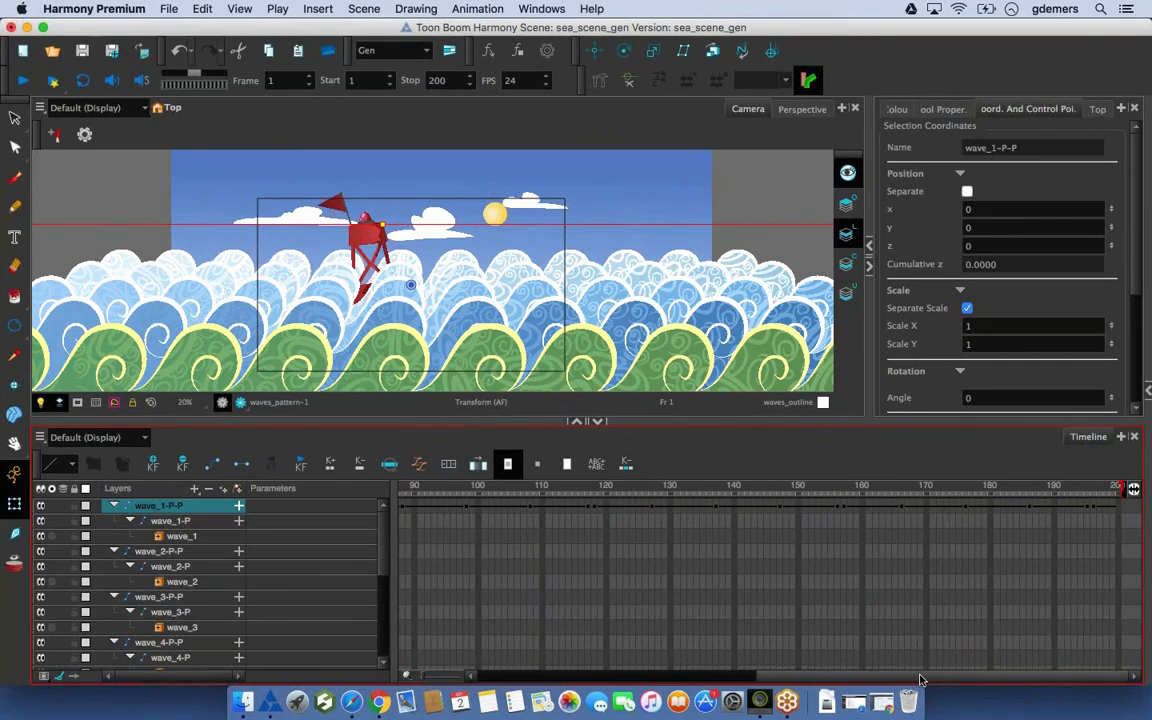
left_click(1114, 508, "shift")
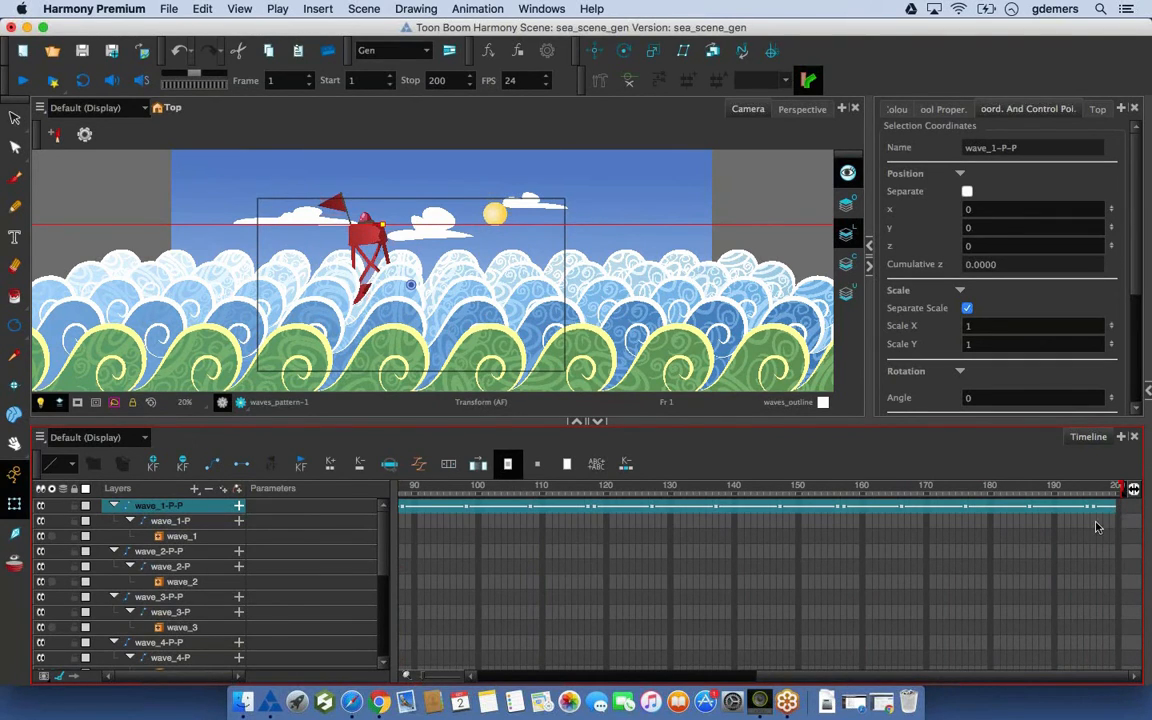
scroll(738, 678, "left", 4)
scroll(738, 678, "left", 10)
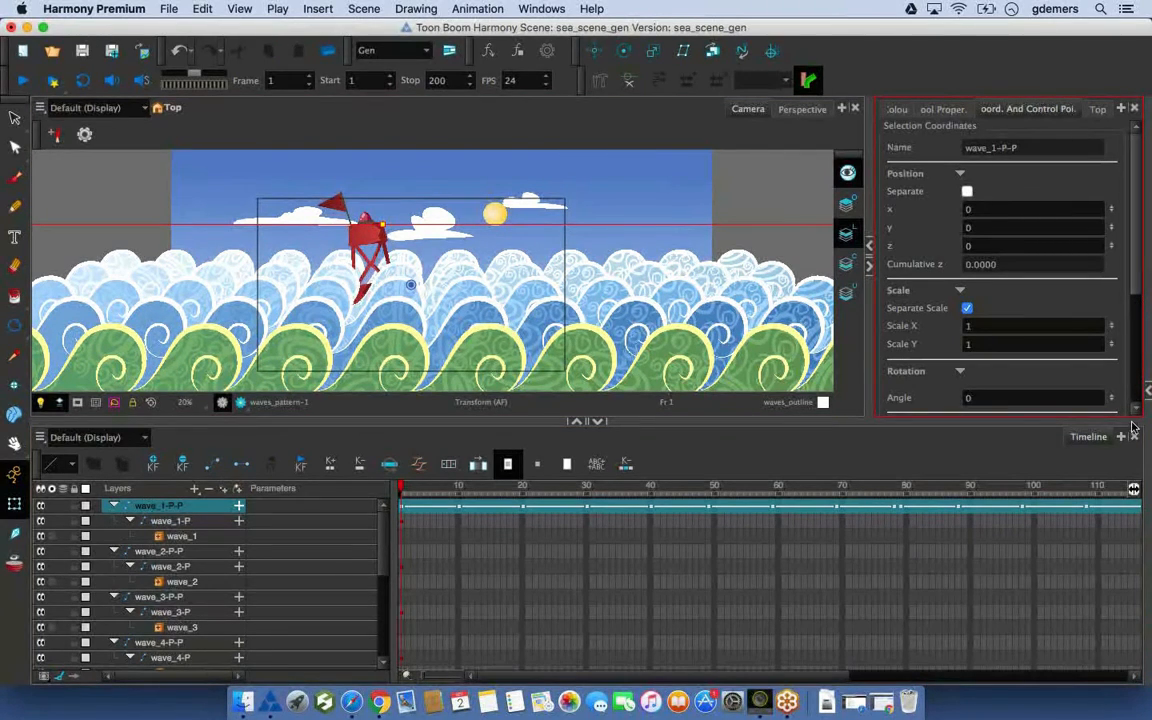
Bring back the node network beside the timeline and paste the copied wave animation on wave_2-P-P from frame 10
left_click(1146, 390)
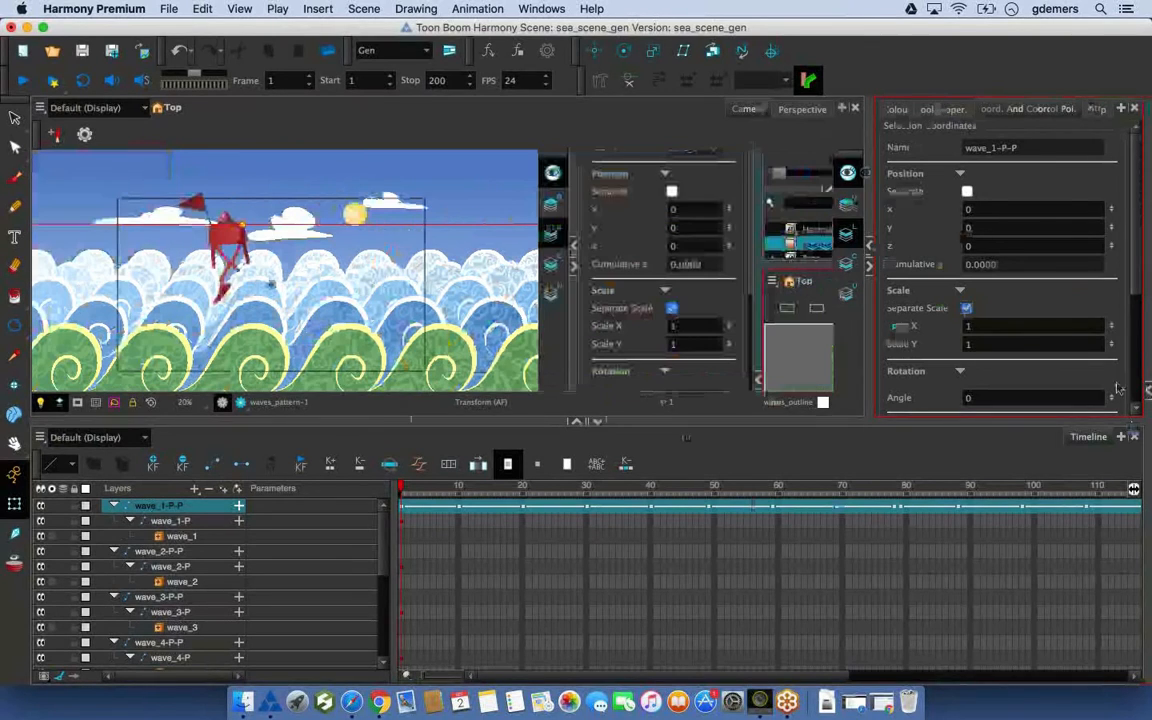
scroll(955, 345, "right", 1)
scroll(955, 495, "right", 2)
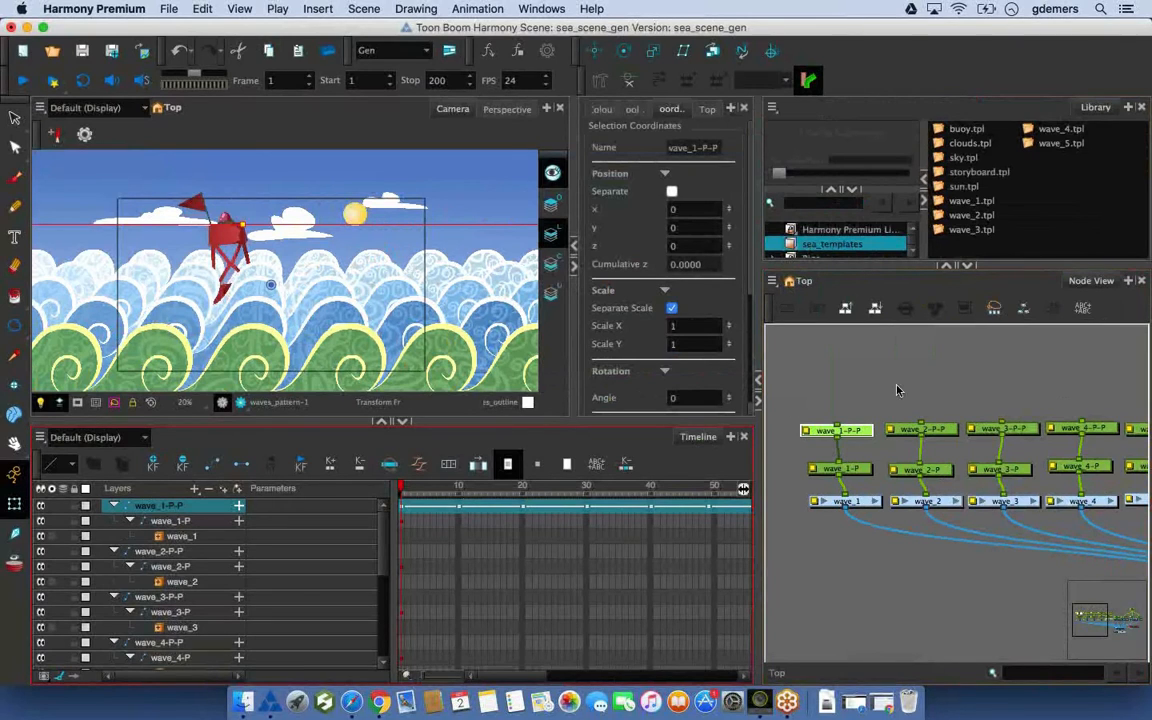
left_click(944, 405)
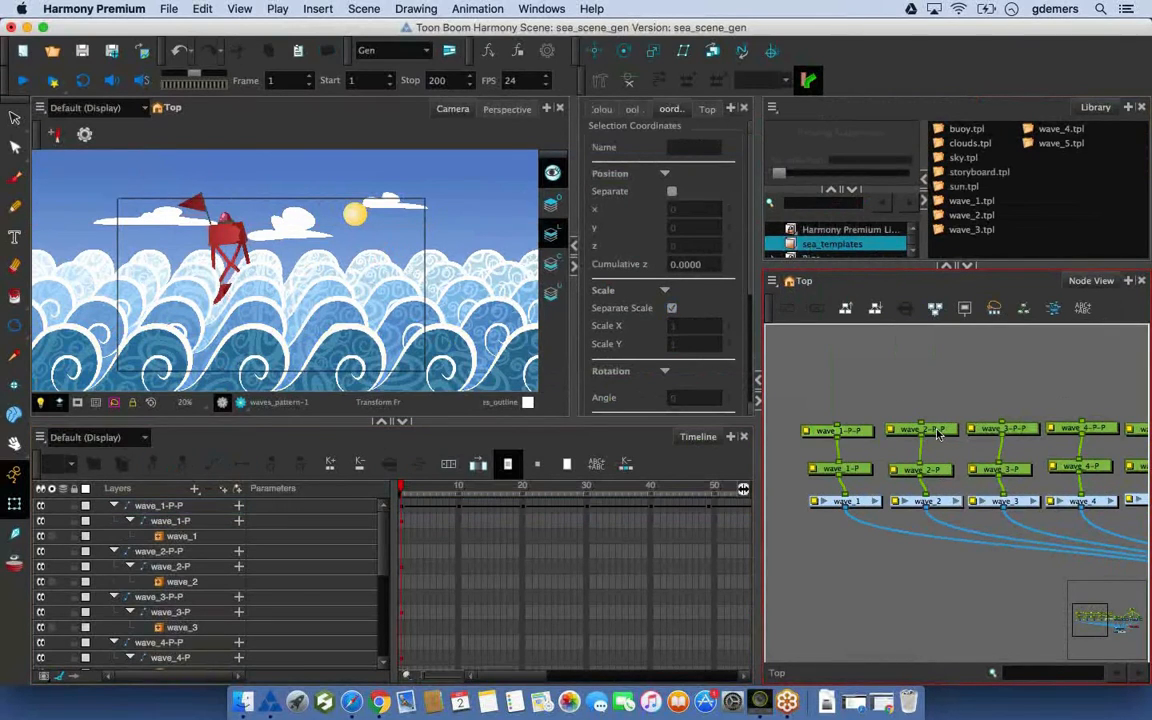
left_click(936, 431)
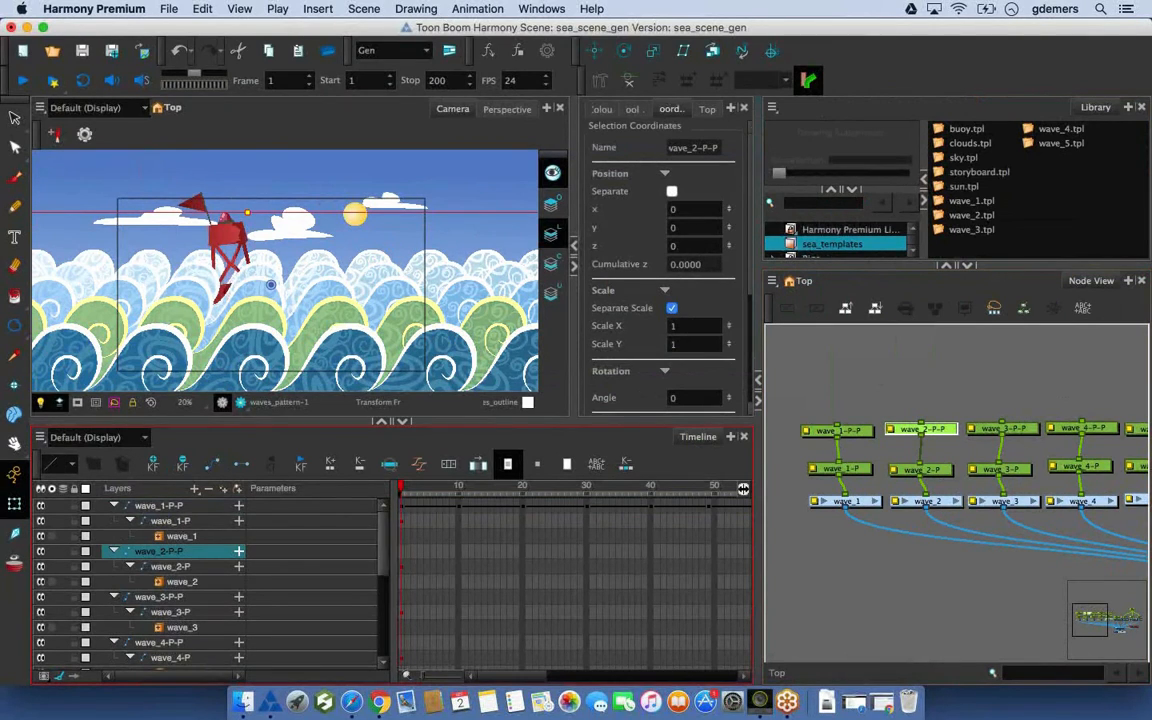
left_click(400, 552)
left_click(459, 552)
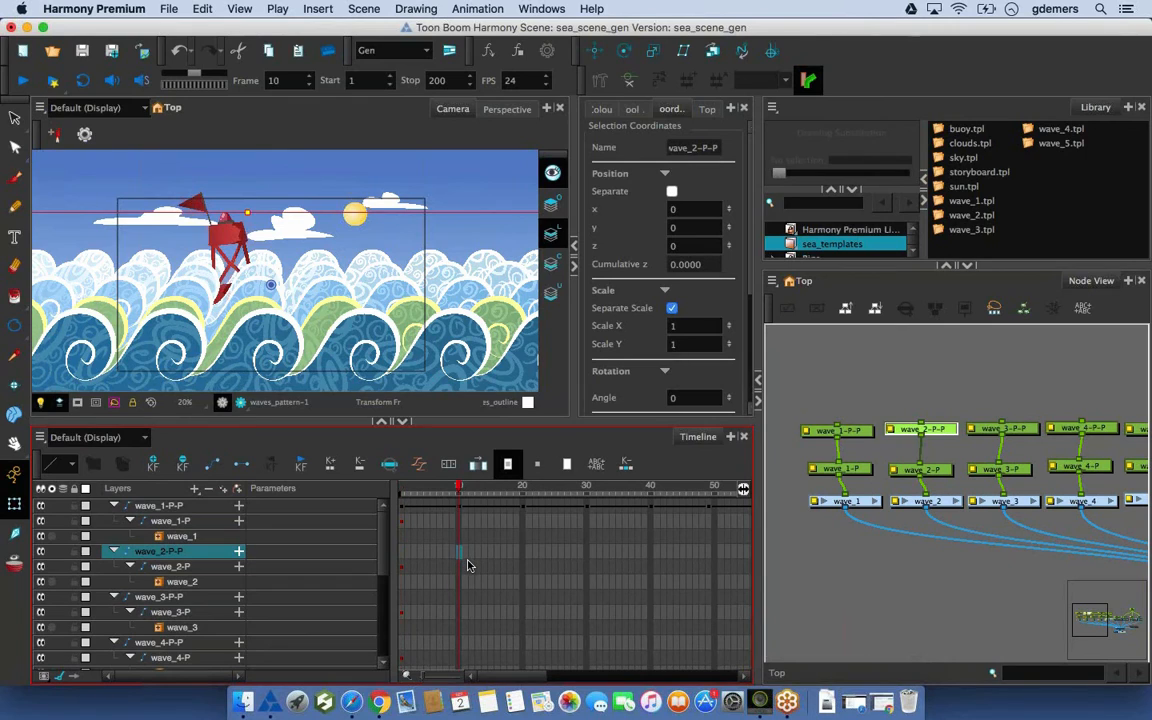
key("super+v")
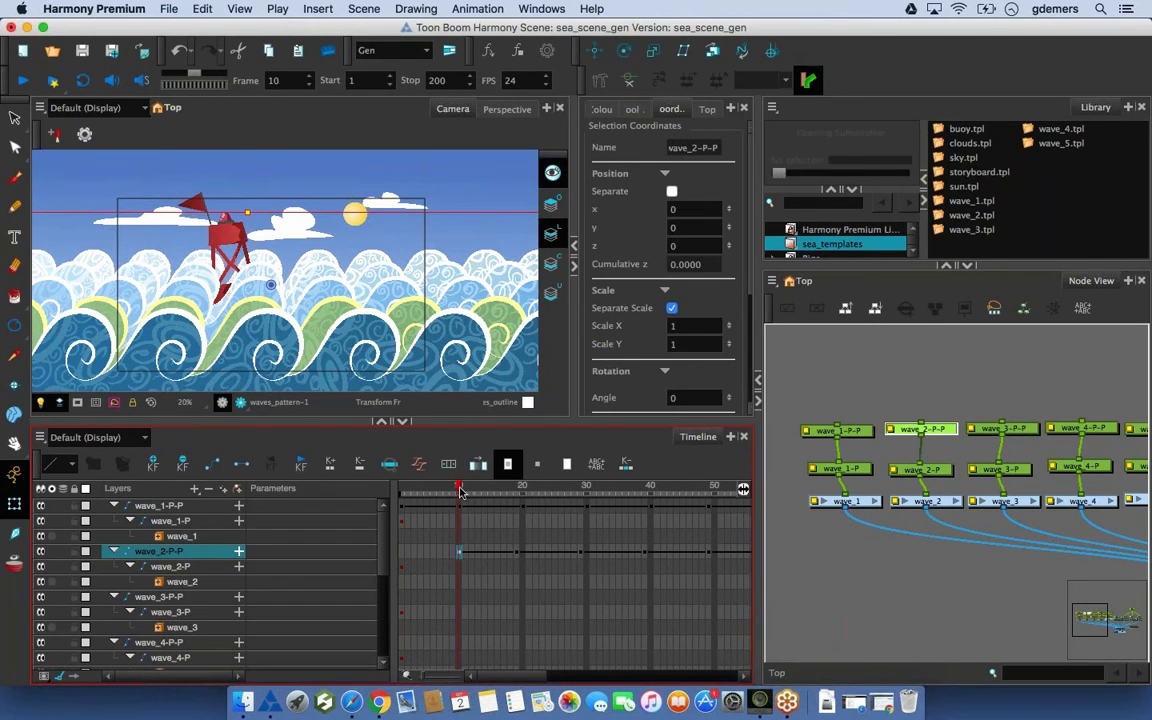
Scrub through the timeline to compare wave_2-P-P's offset motion with wave_1-P-P's, stopping at frame 30
left_click_drag(459, 490, 733, 481)
left_click_drag(591, 675, 458, 681)
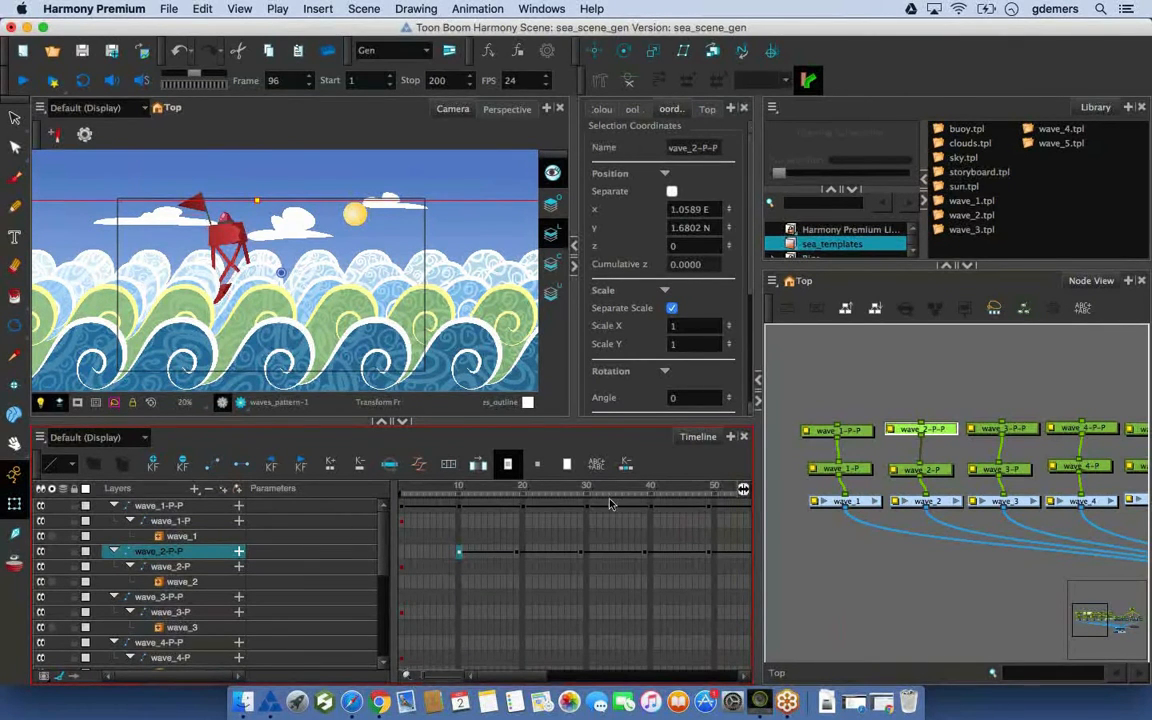
left_click_drag(585, 487, 587, 526)
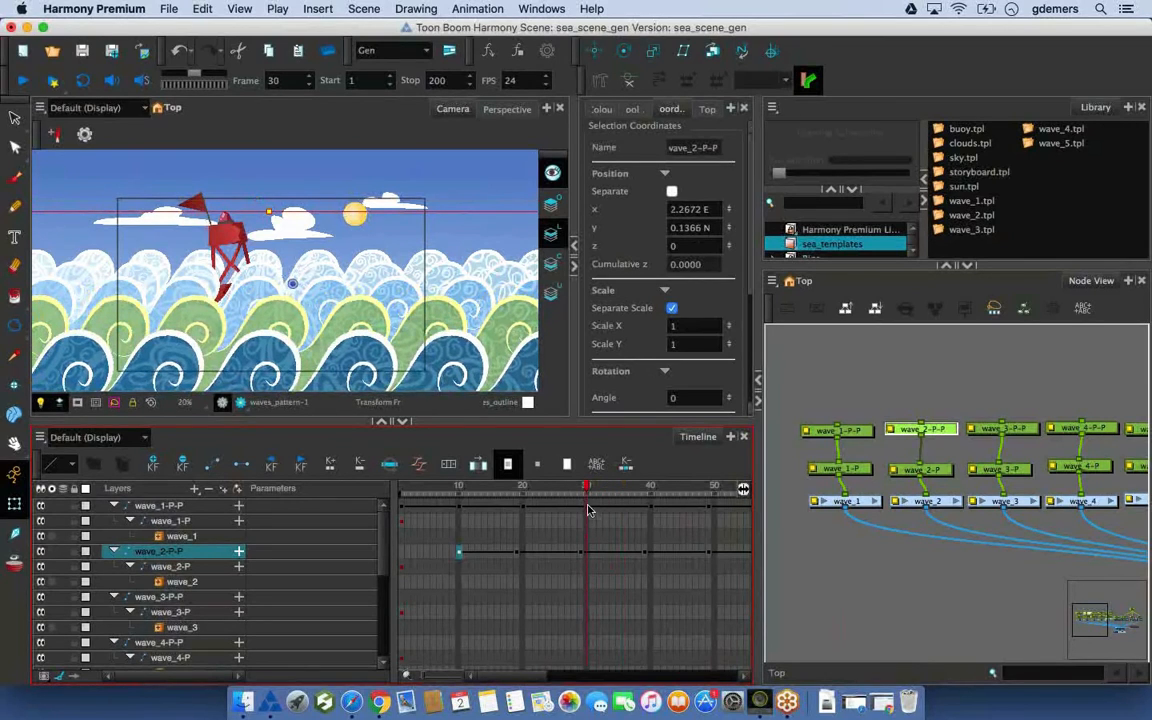
Copy wave_1-P-P's frame 30 keyframe to frame 1 of wave_2-P-P and scrub the opening frames
left_click(587, 507)
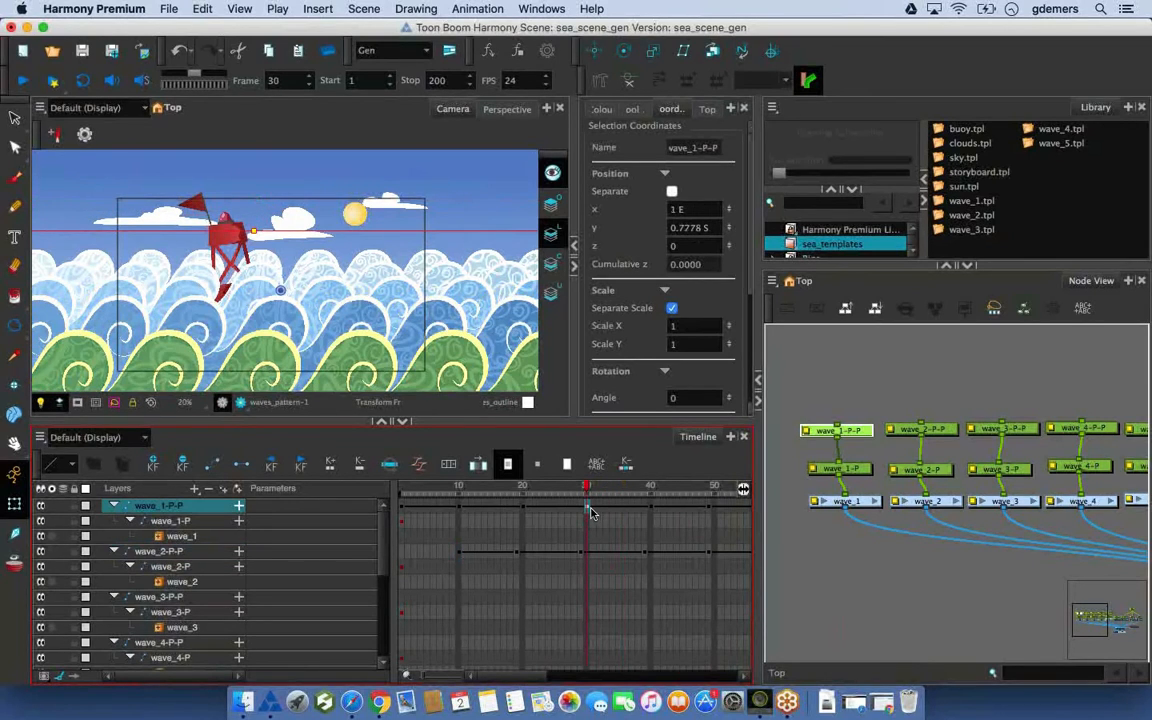
key("super+c")
left_click(400, 552)
key("super+v")
left_click_drag(409, 491, 411, 580)
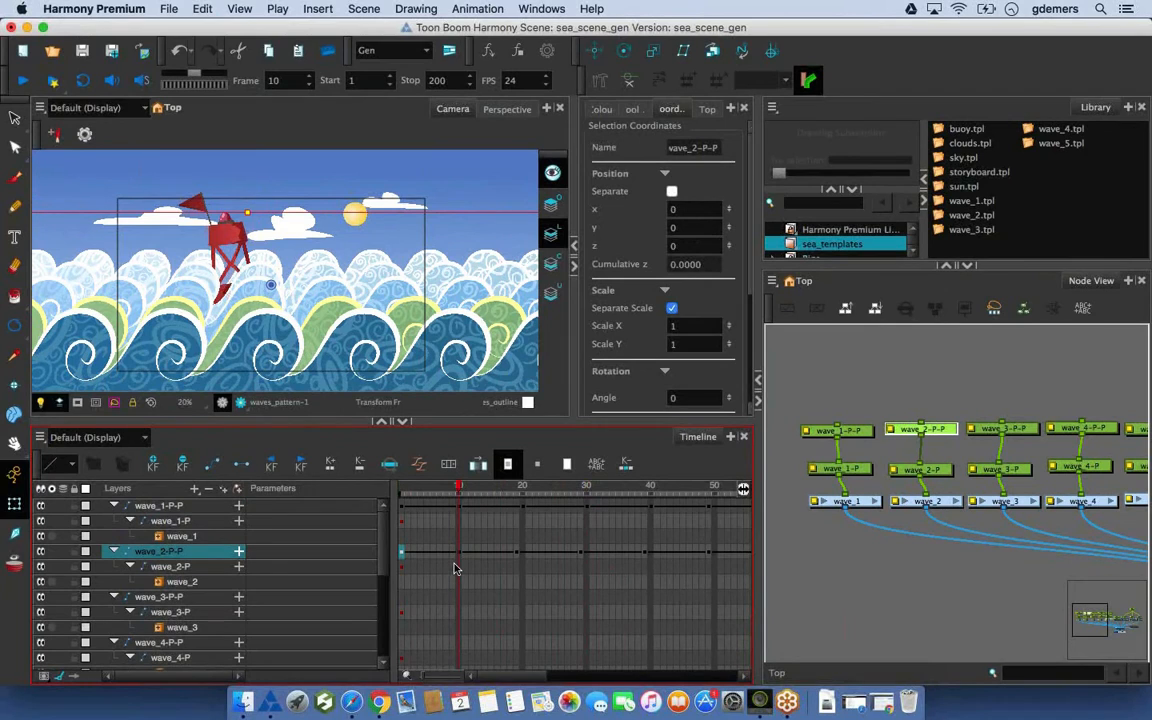
Copy wave_1-P-P's full animation and paste it on wave_3-P-P from frame 20 and on wave_4-P-P from frame 30
left_click_drag(407, 518, 766, 508)
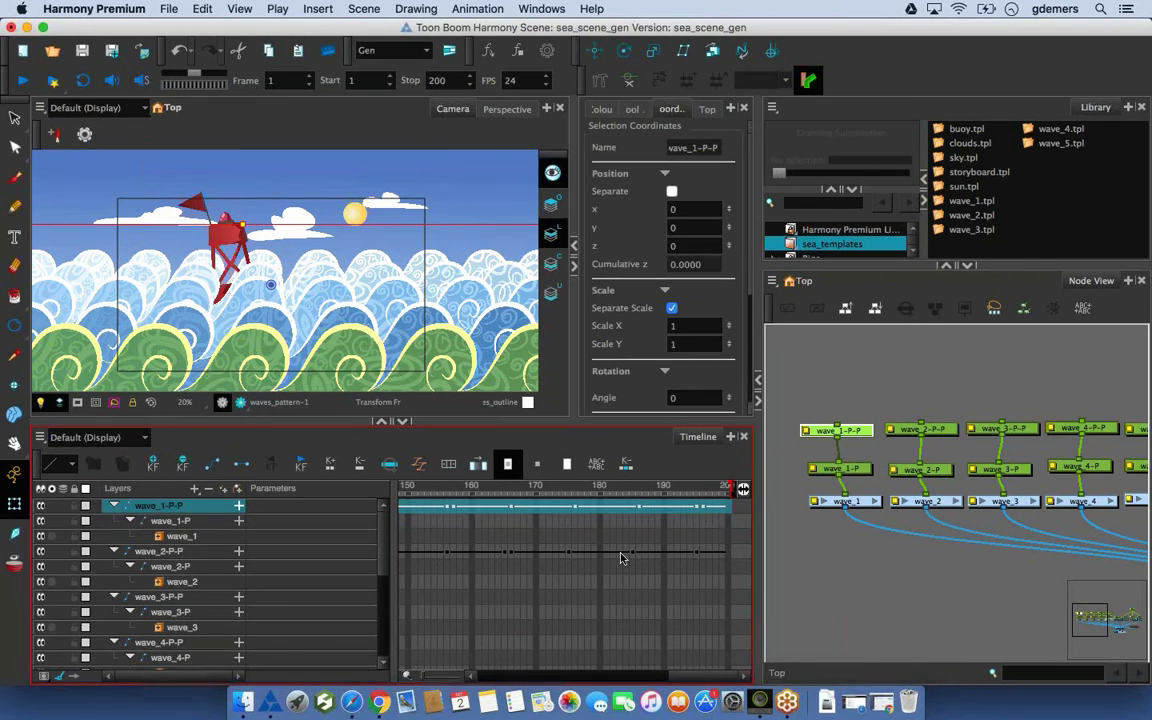
left_click_drag(679, 675, 419, 674)
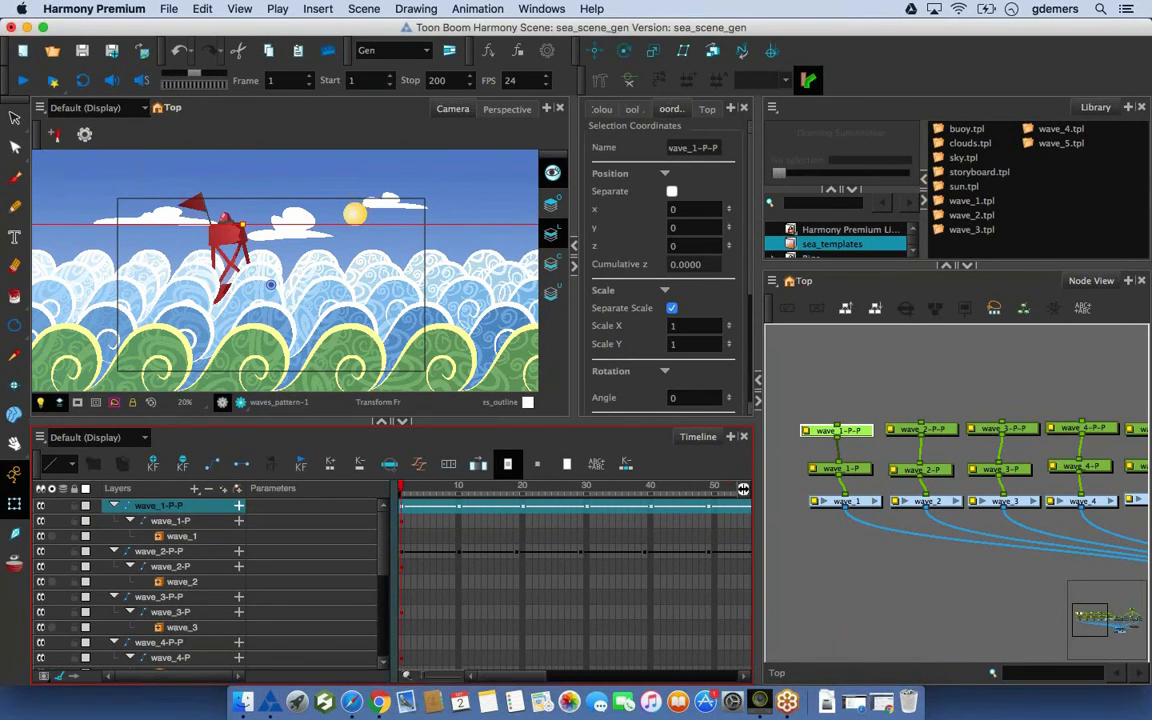
left_click(1016, 429)
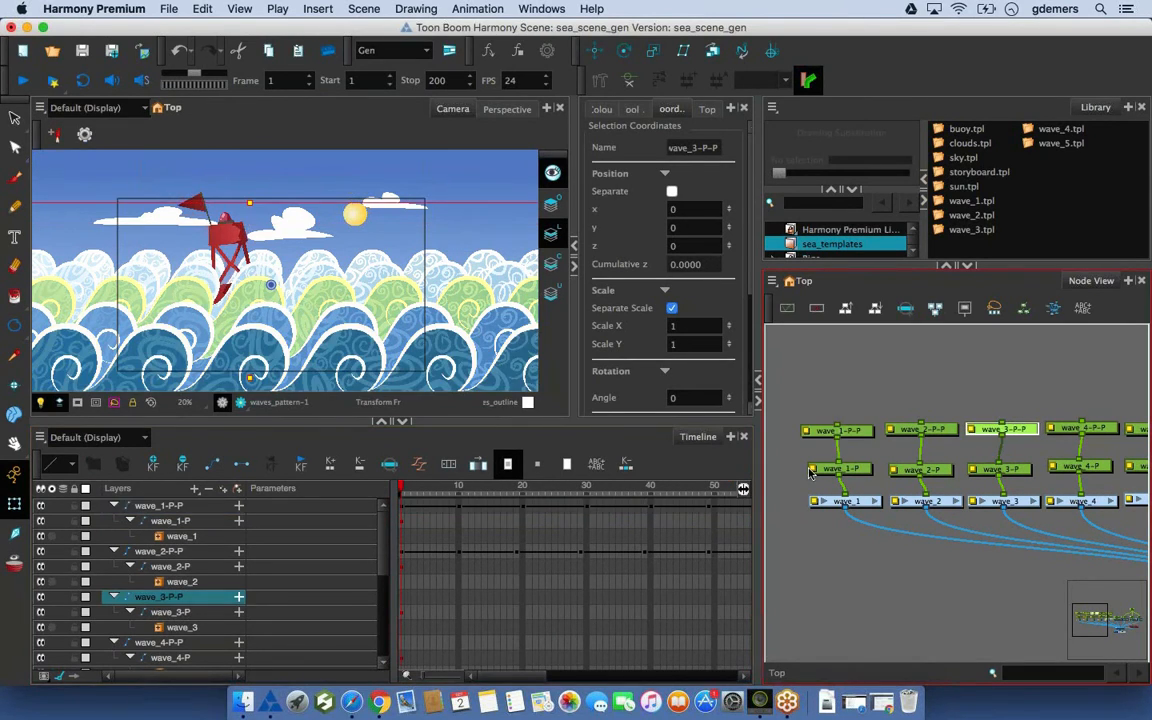
left_click(520, 600)
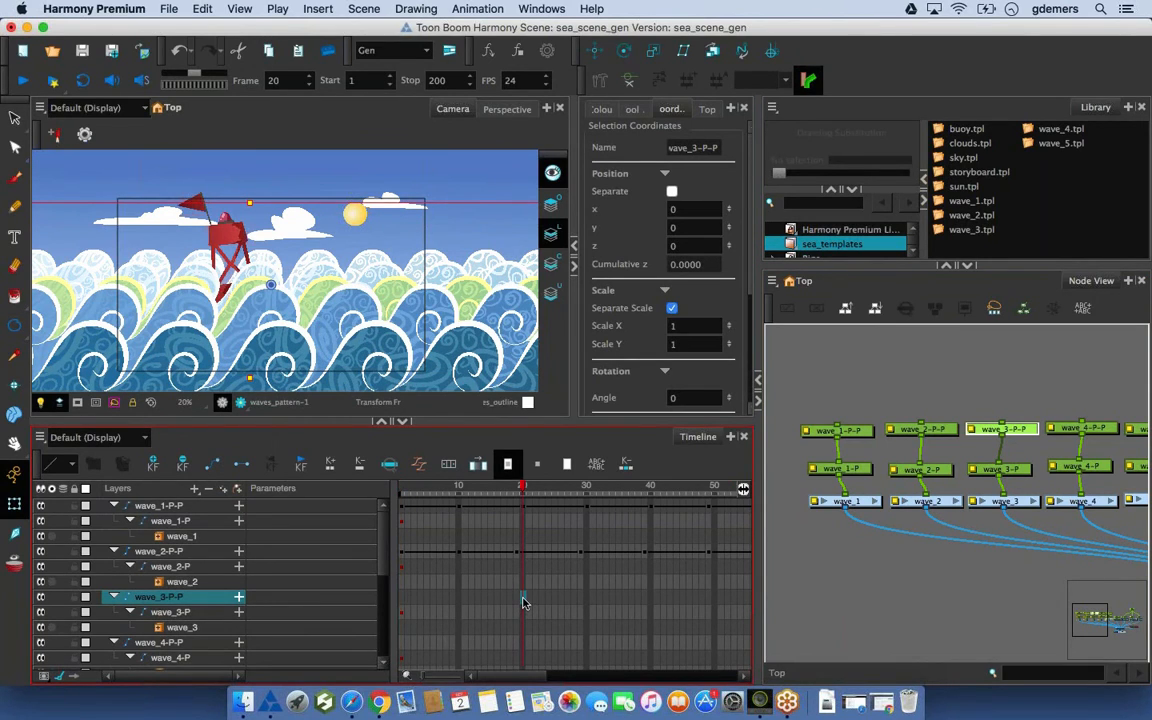
key("F6")
left_click(589, 643)
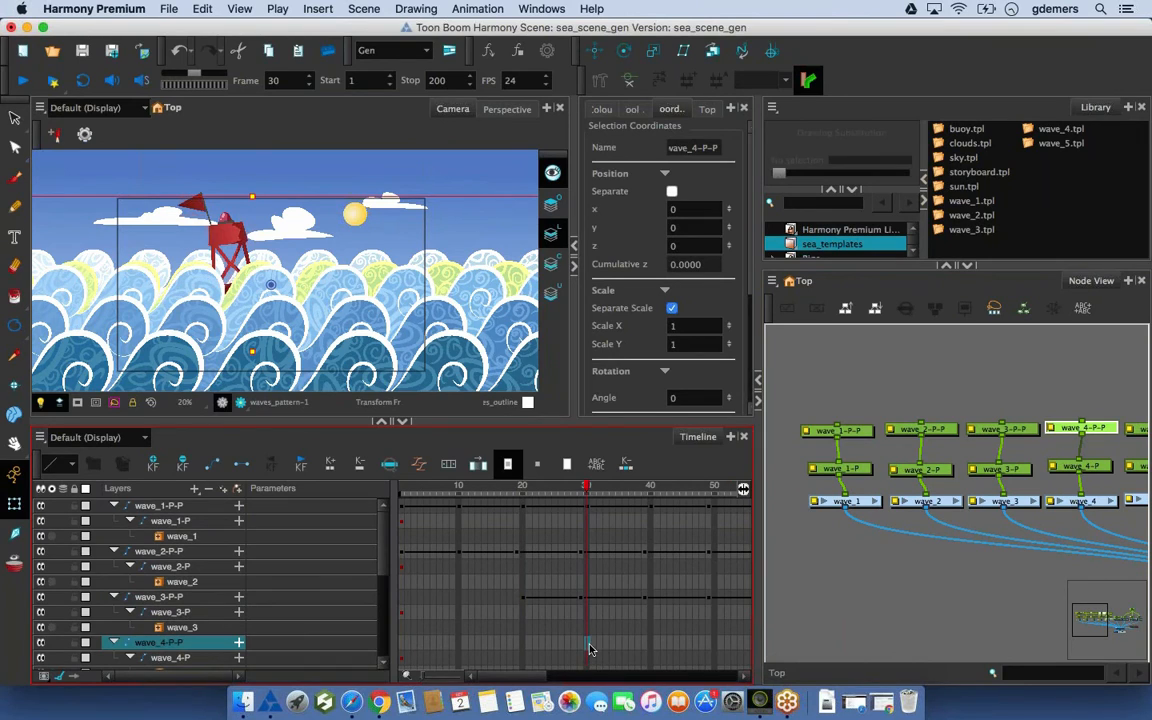
key("super+v")
Paste the copied wave animation on wave_5-P-P starting at frame 40
left_click_drag(1008, 492, 811, 498)
left_click_drag(1104, 530, 1096, 530)
left_click(948, 437)
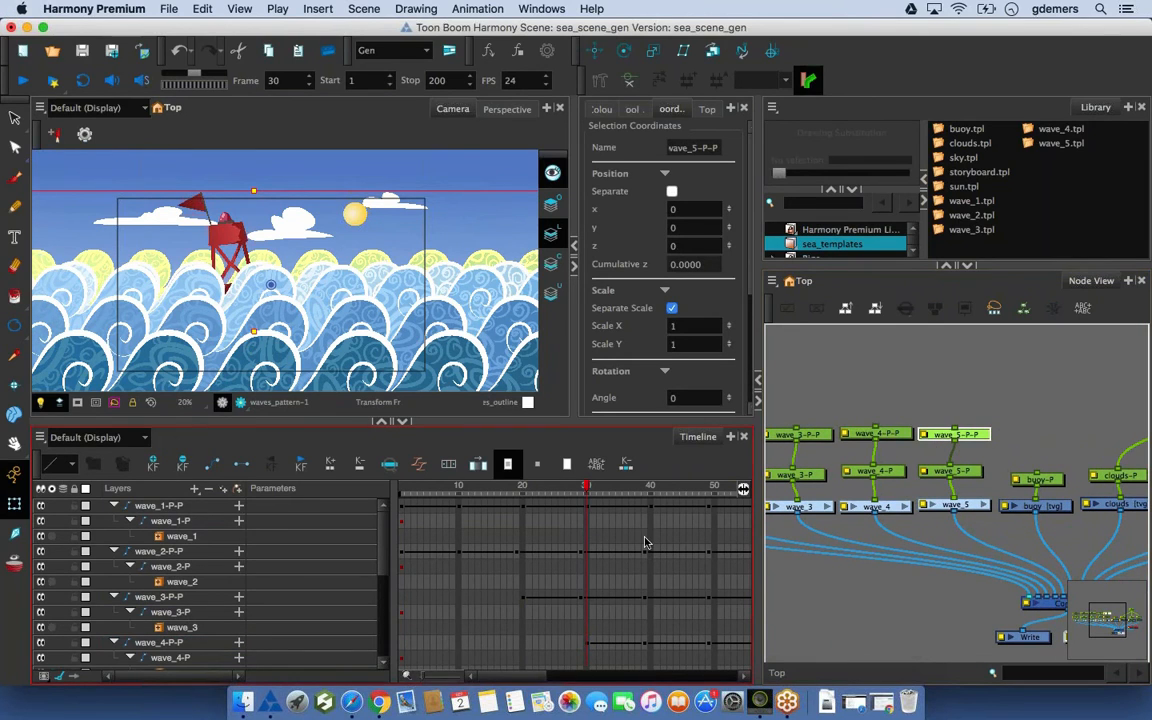
scroll(383, 577, "down", 3)
scroll(383, 577, "down", 2)
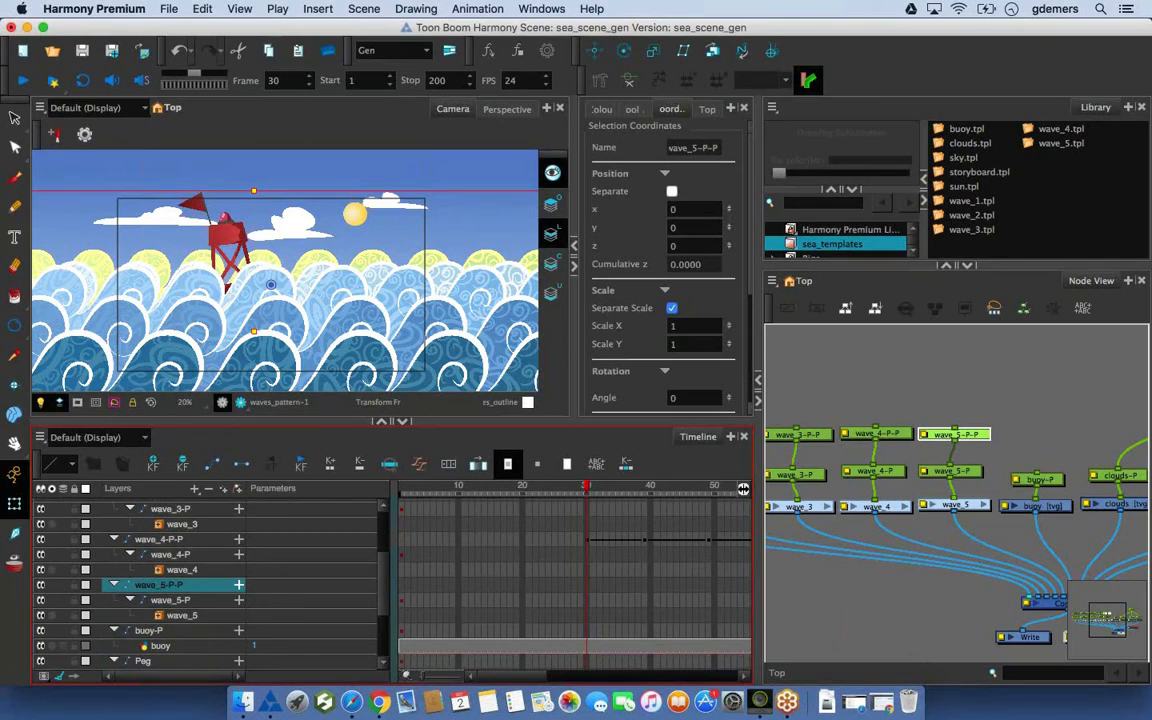
left_click(652, 588)
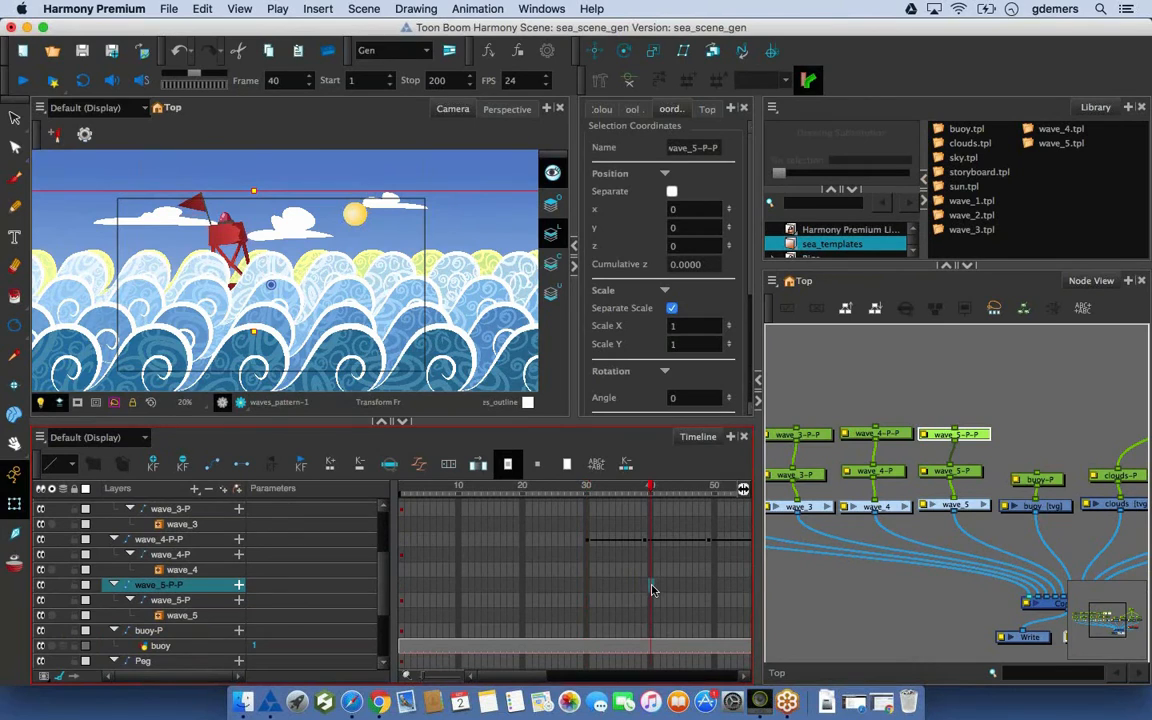
key("F6")
left_click(651, 585)
Widen the timeline area, scrub to frame 200 to review all the staggered waves, and clear the selection
left_click_drag(758, 540, 820, 540)
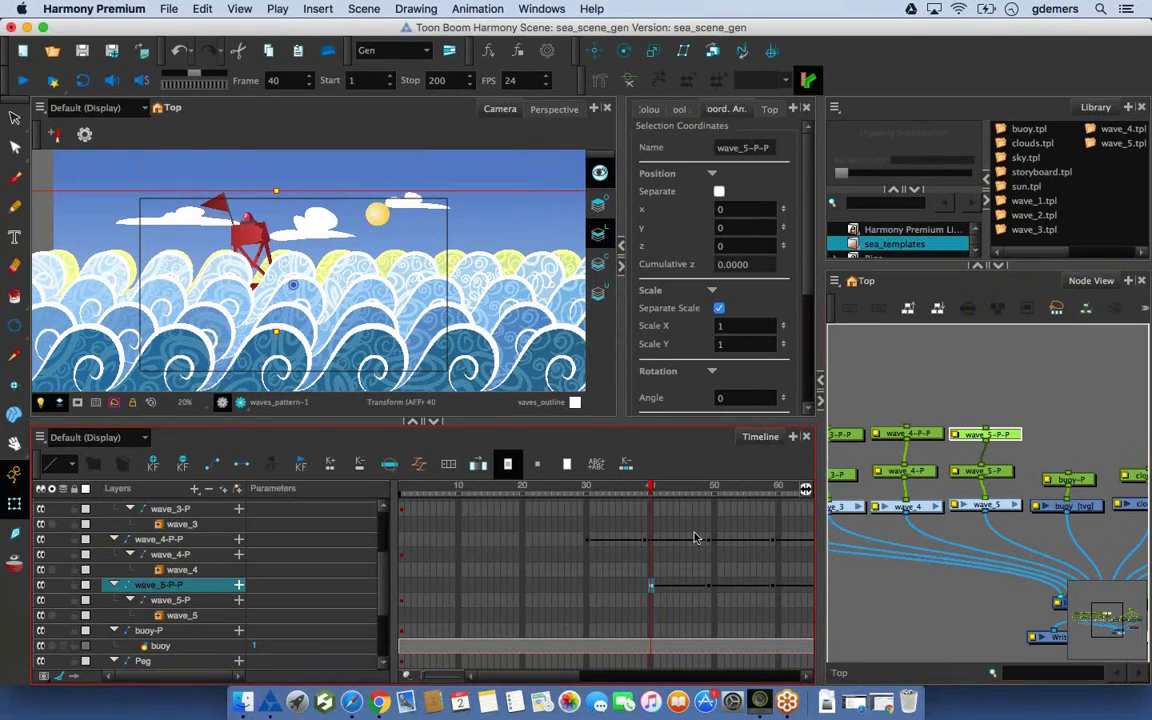
scroll(680, 520, "up", 4)
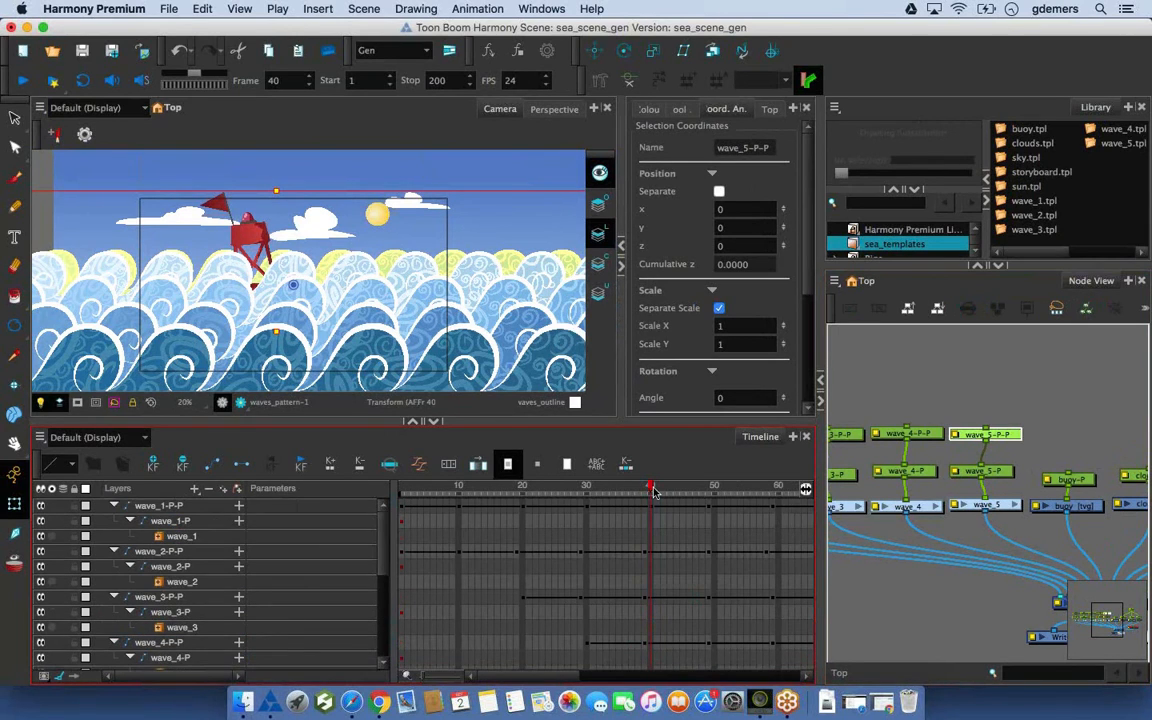
left_click_drag(655, 490, 803, 497)
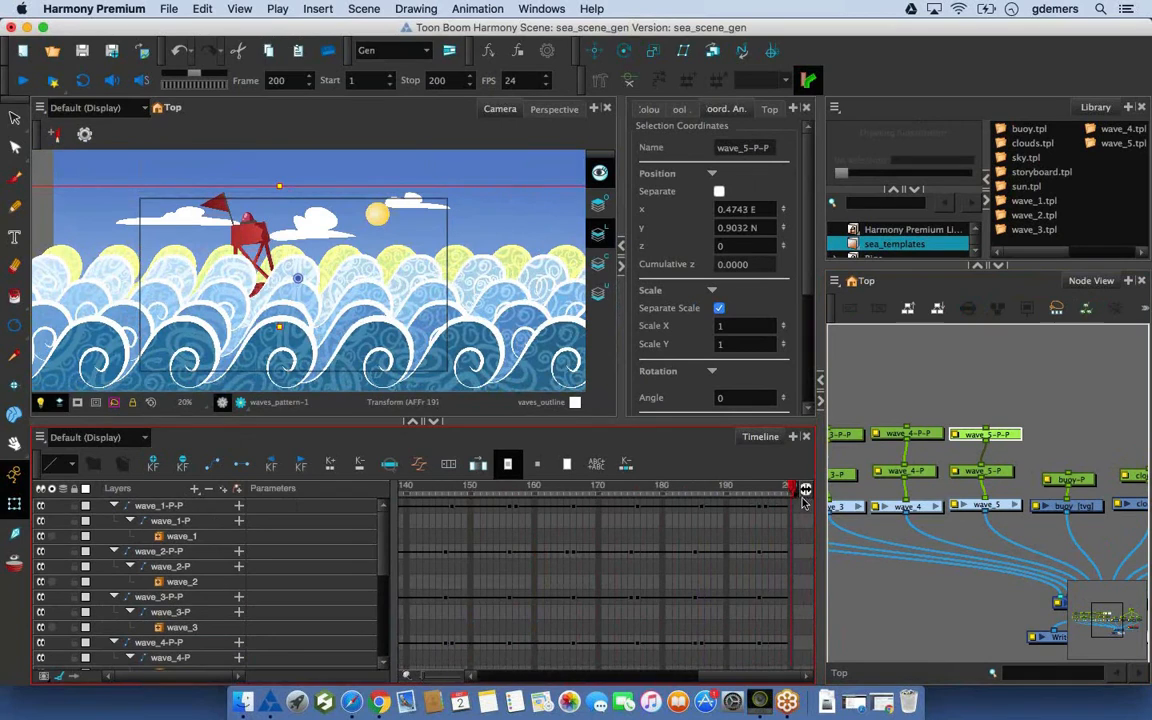
left_click(1060, 468)
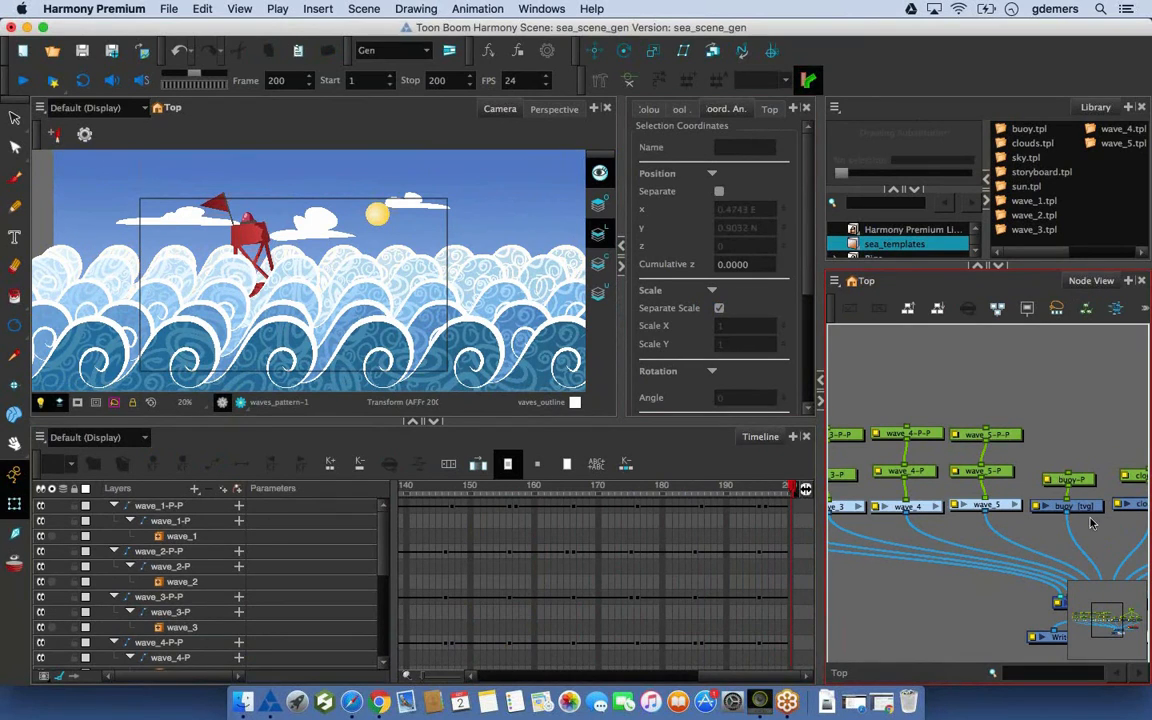
Move buoy-P and wave_4-P-P slightly up in the node network and connect wave_4-P-P to buoy-P as its parent
left_click(1087, 482)
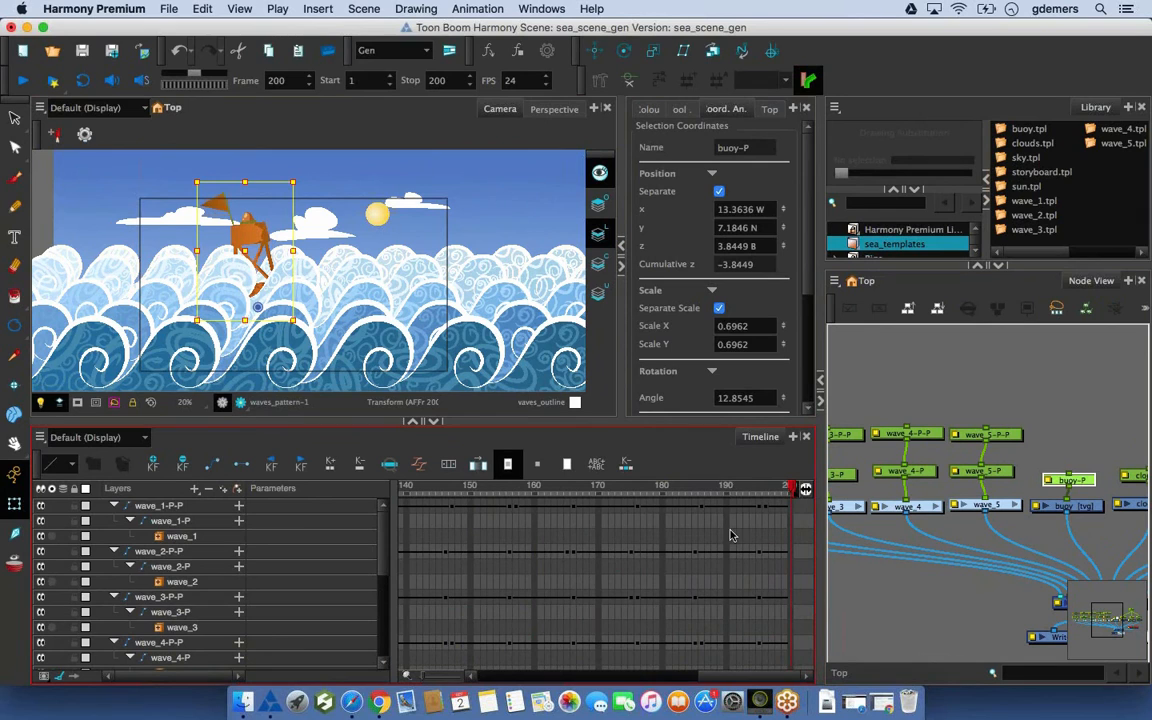
left_click_drag(732, 676, 484, 672)
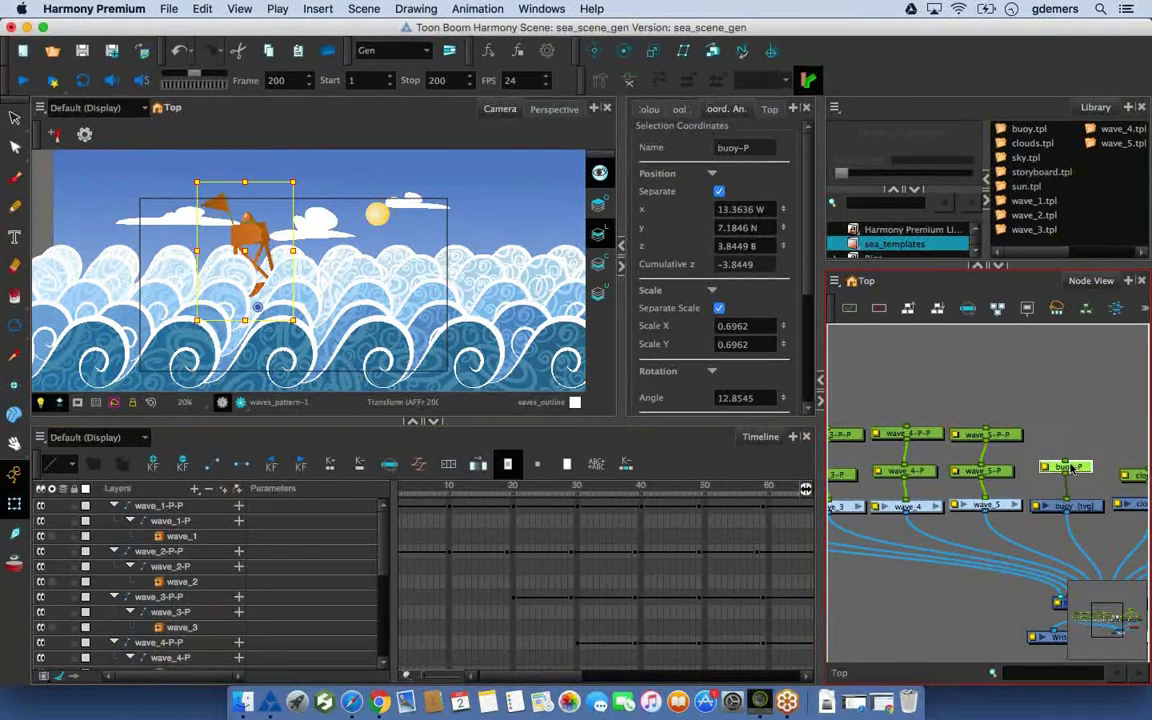
left_click_drag(1070, 476, 1062, 456)
left_click(244, 277)
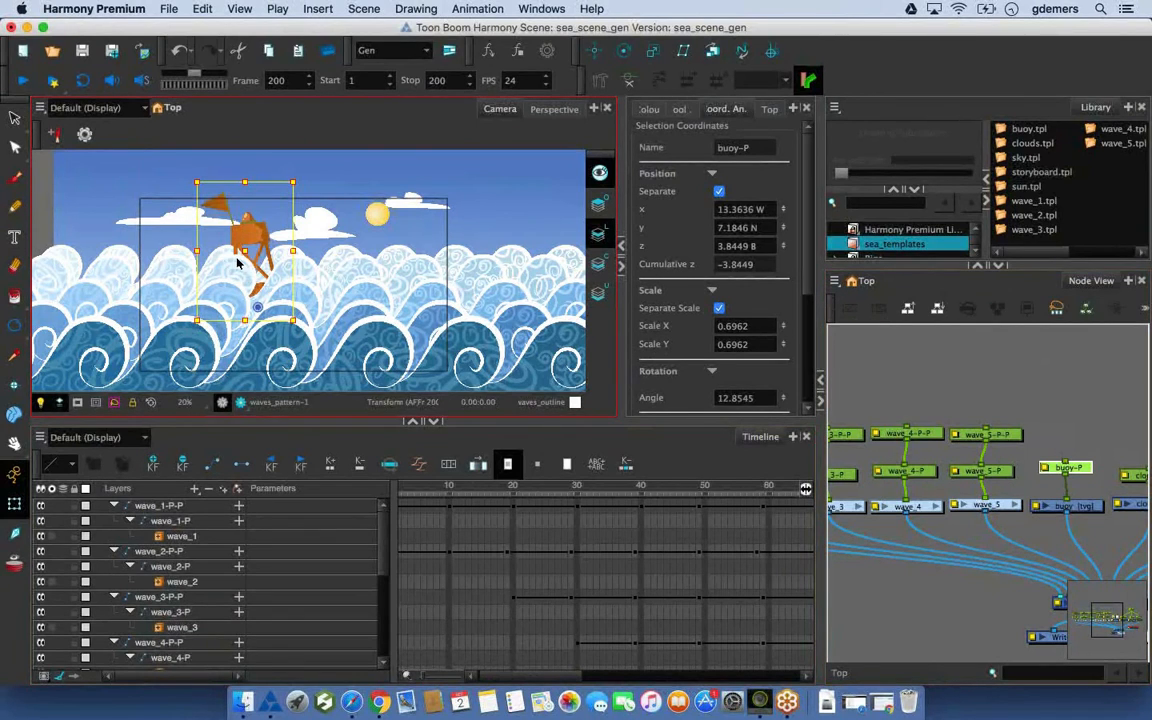
left_click(924, 454)
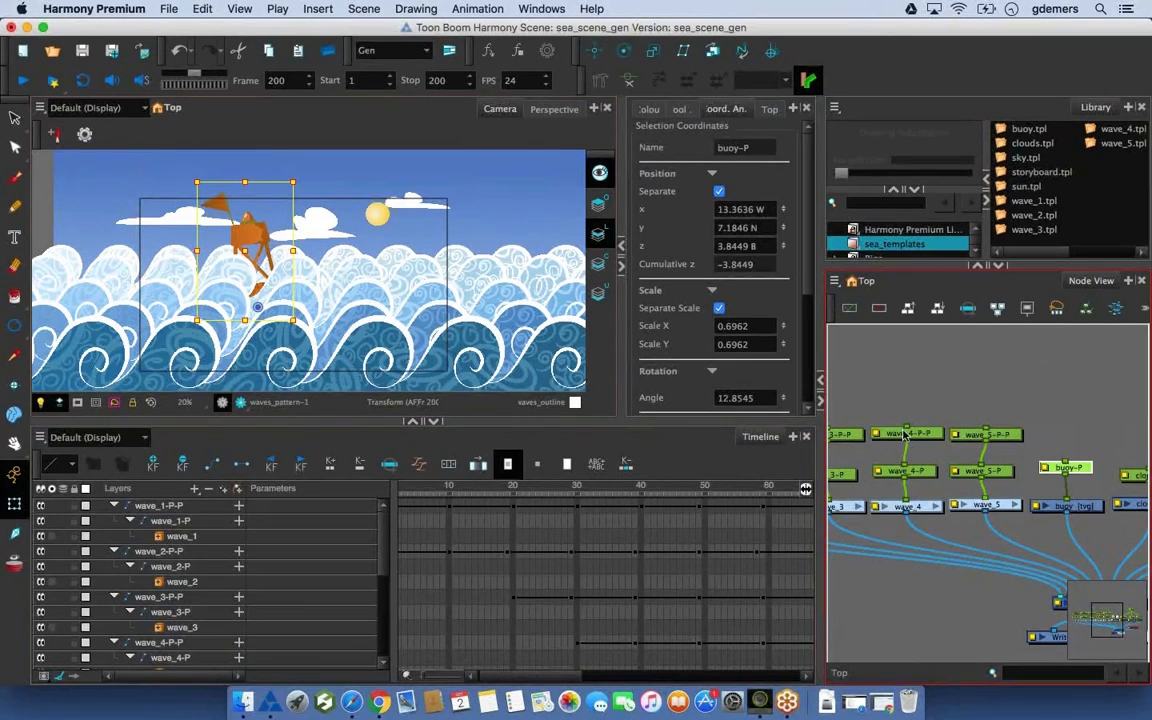
left_click_drag(920, 436, 918, 414)
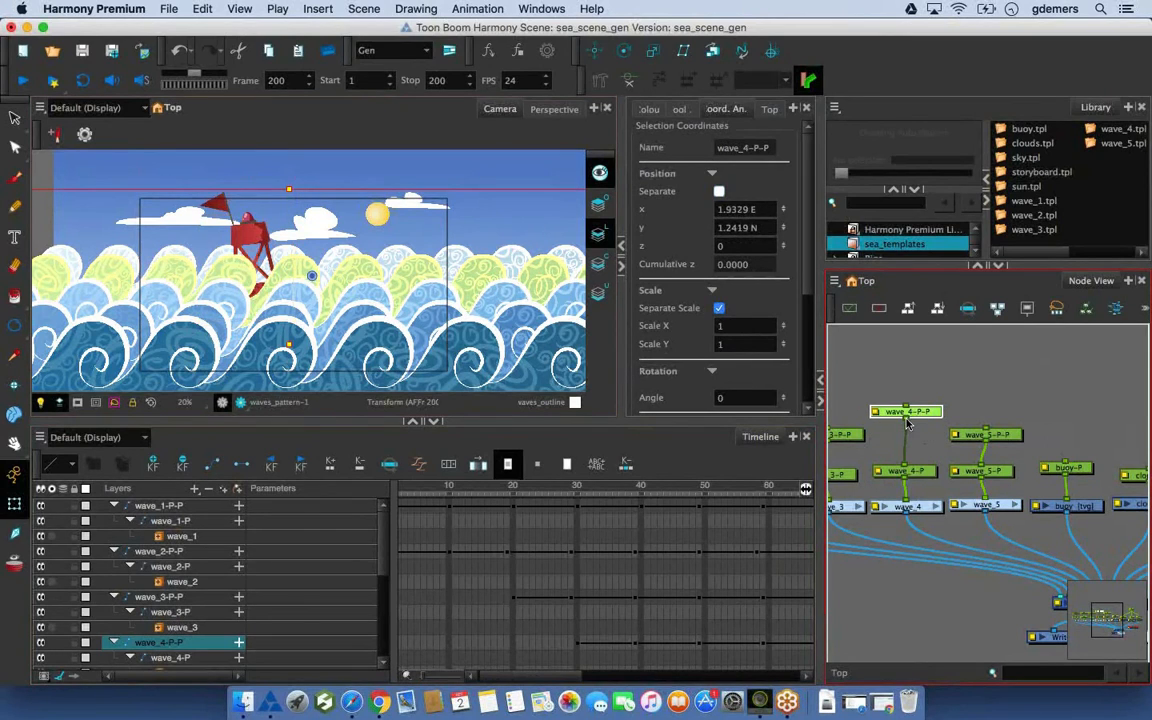
left_click_drag(906, 419, 1064, 467)
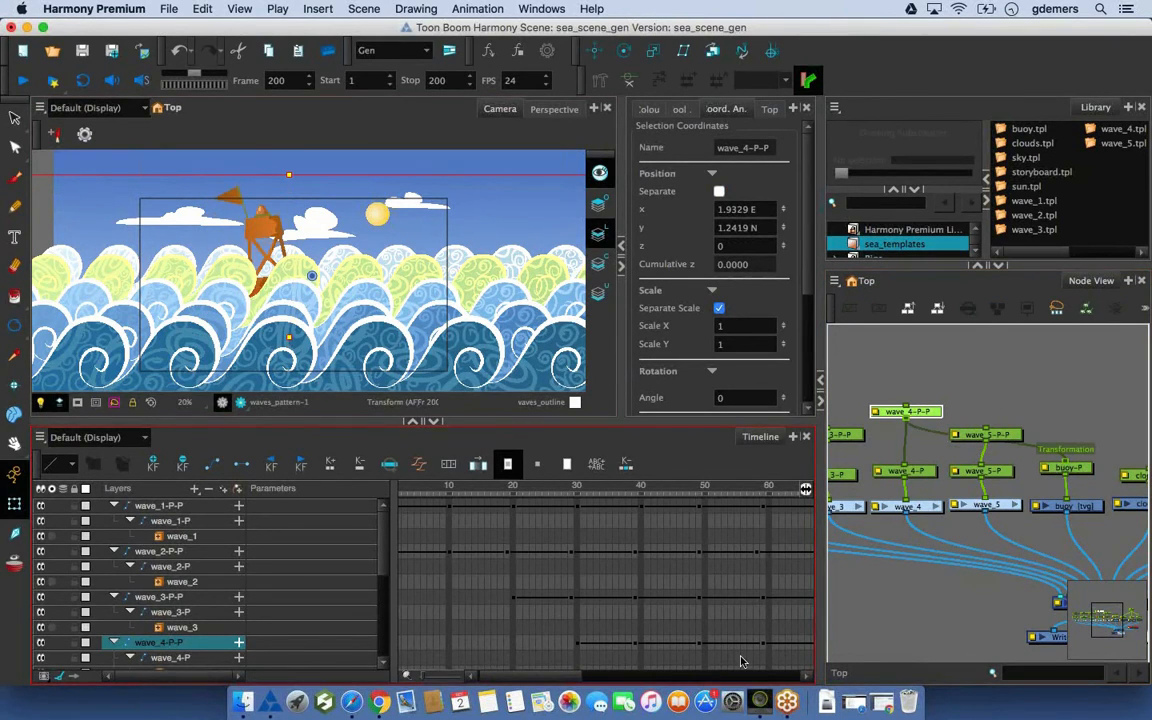
Scrub the last frames to check that the buoy follows the wave, and place wave_4-P-P above and between its two child pegs
scroll(572, 648, "right", 2)
left_click_drag(630, 490, 708, 492)
left_click(972, 383)
left_click_drag(930, 418, 967, 378)
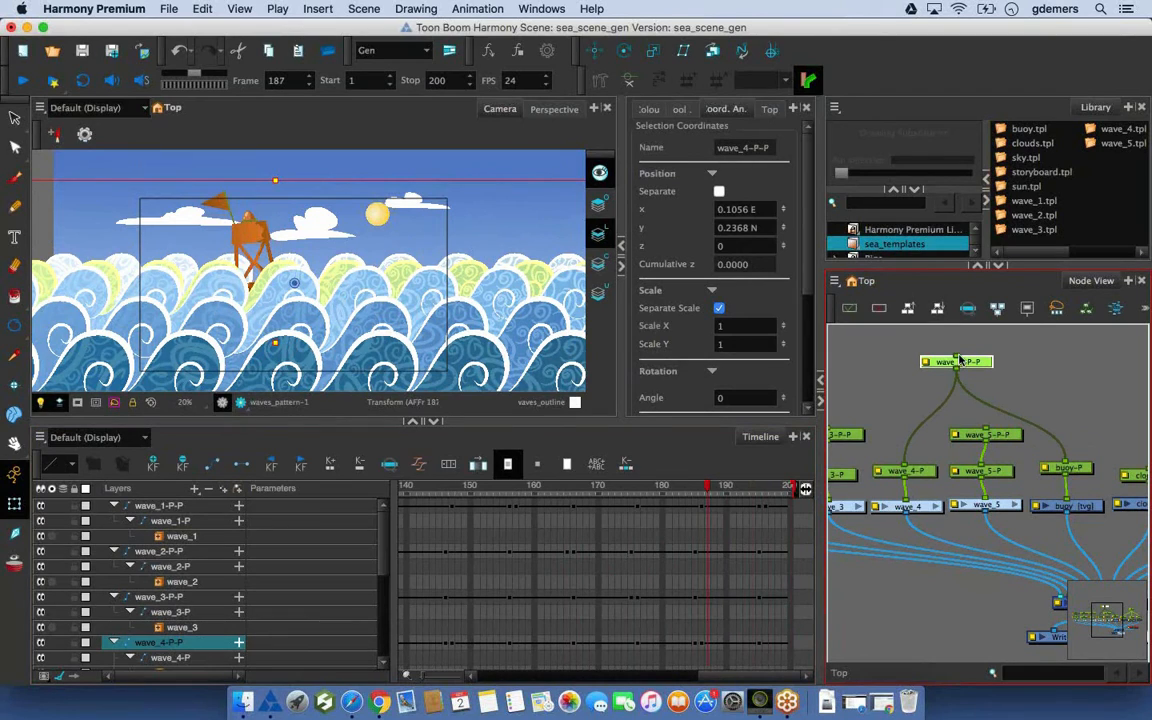
Select buoy-P, keyframe it at frame 176, and expand its layer in the timeline
left_click(908, 471)
left_click(1068, 468)
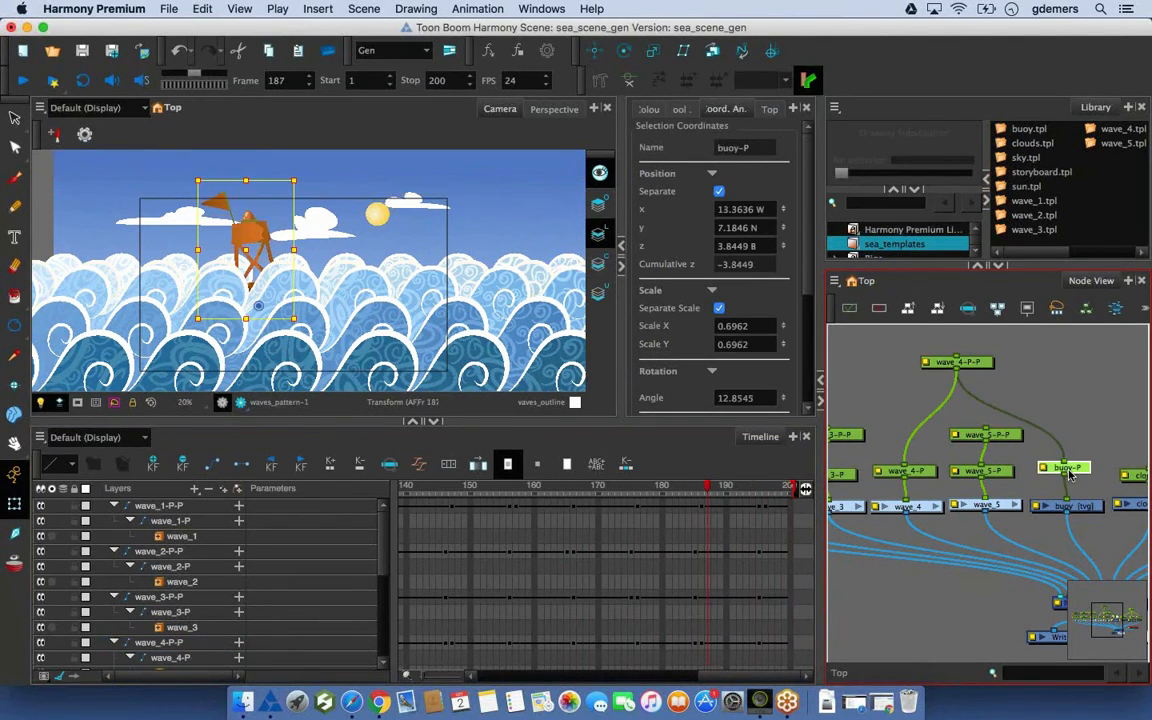
left_click(1091, 468)
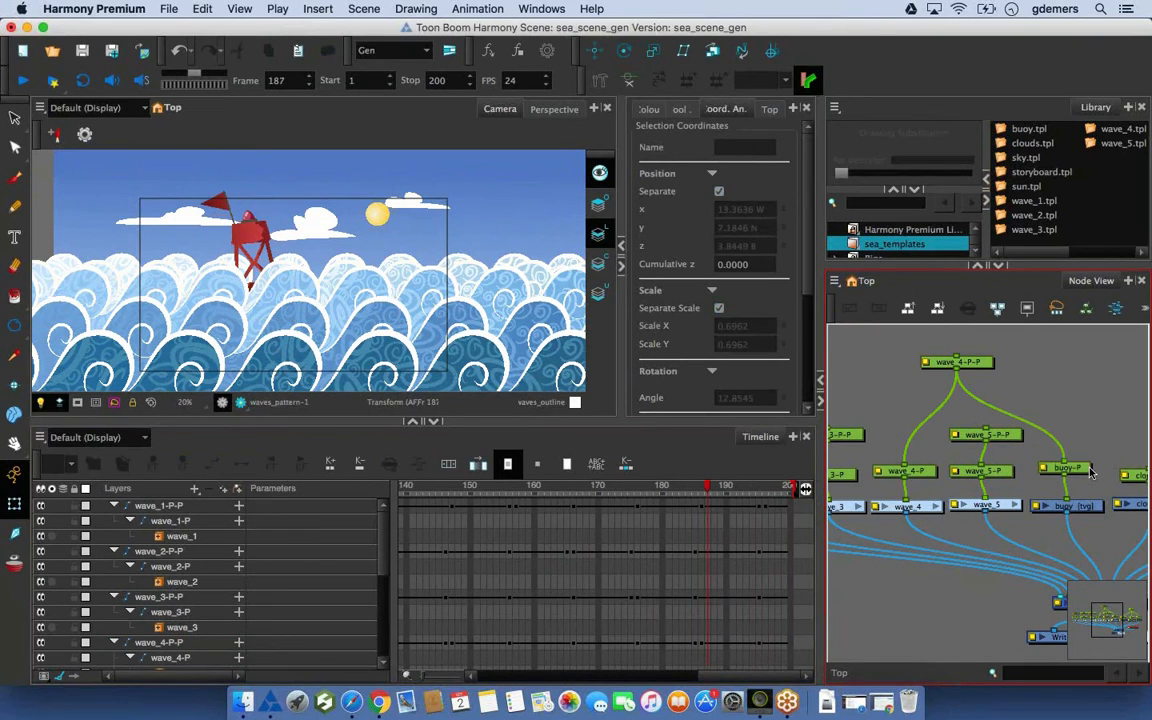
left_click(1084, 468)
left_click(704, 489)
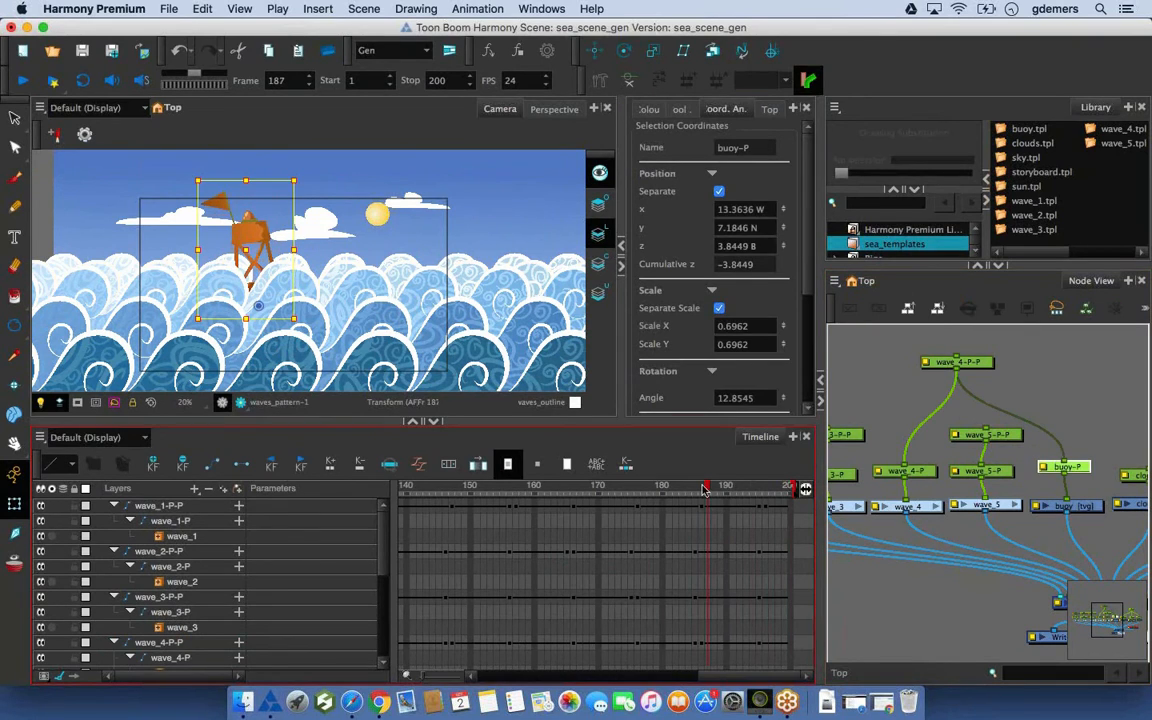
left_click_drag(704, 489, 635, 489)
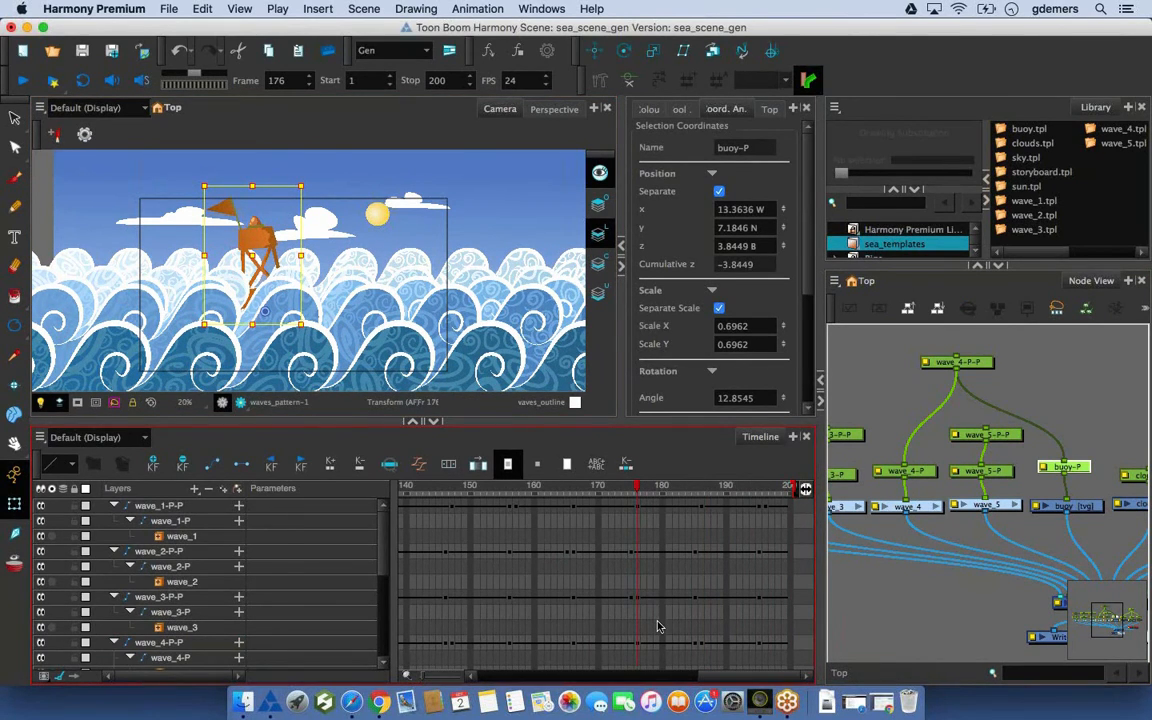
scroll(657, 622, "down", 4)
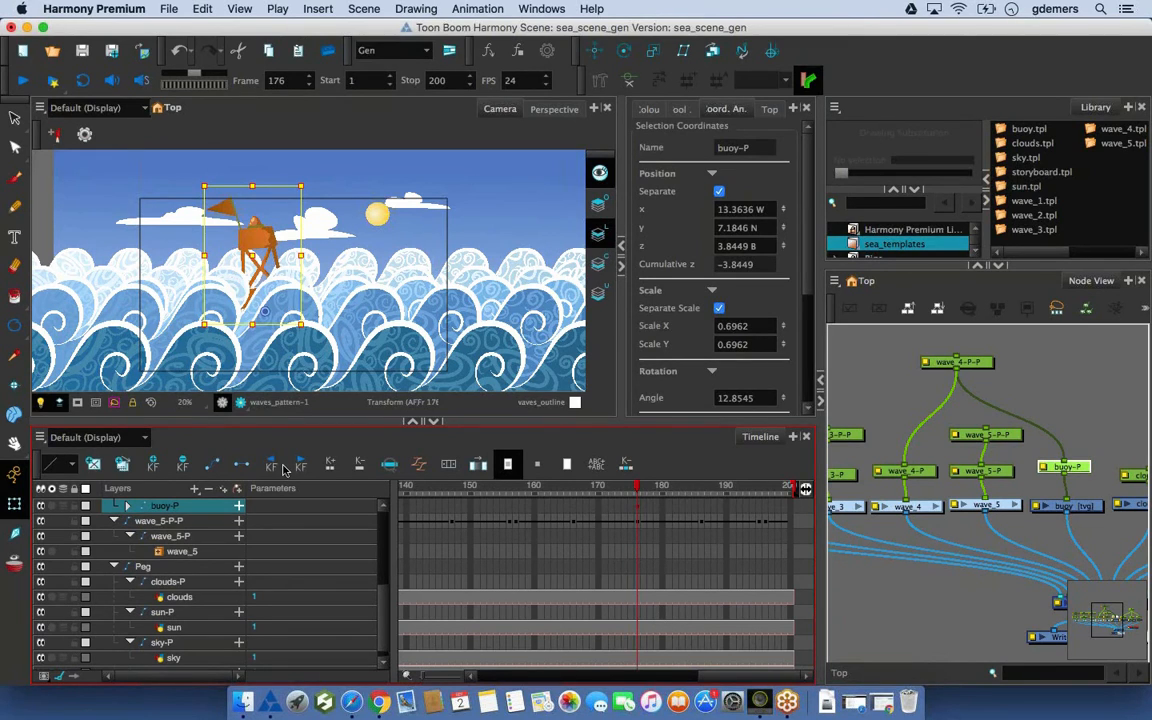
left_click(128, 507)
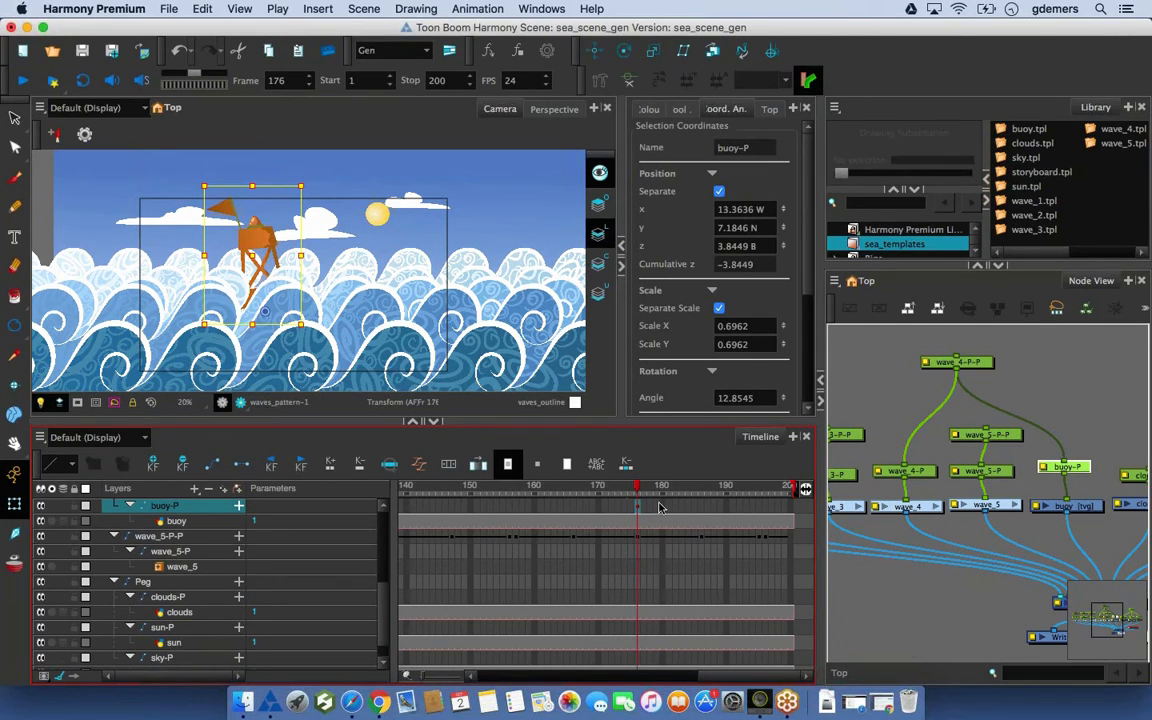
Rotate the buoy to about 20.05° at frame 190 and turn its frame 176 keyframe into a motion keyframe
left_click_drag(660, 491, 728, 489)
left_click_drag(305, 162, 257, 143)
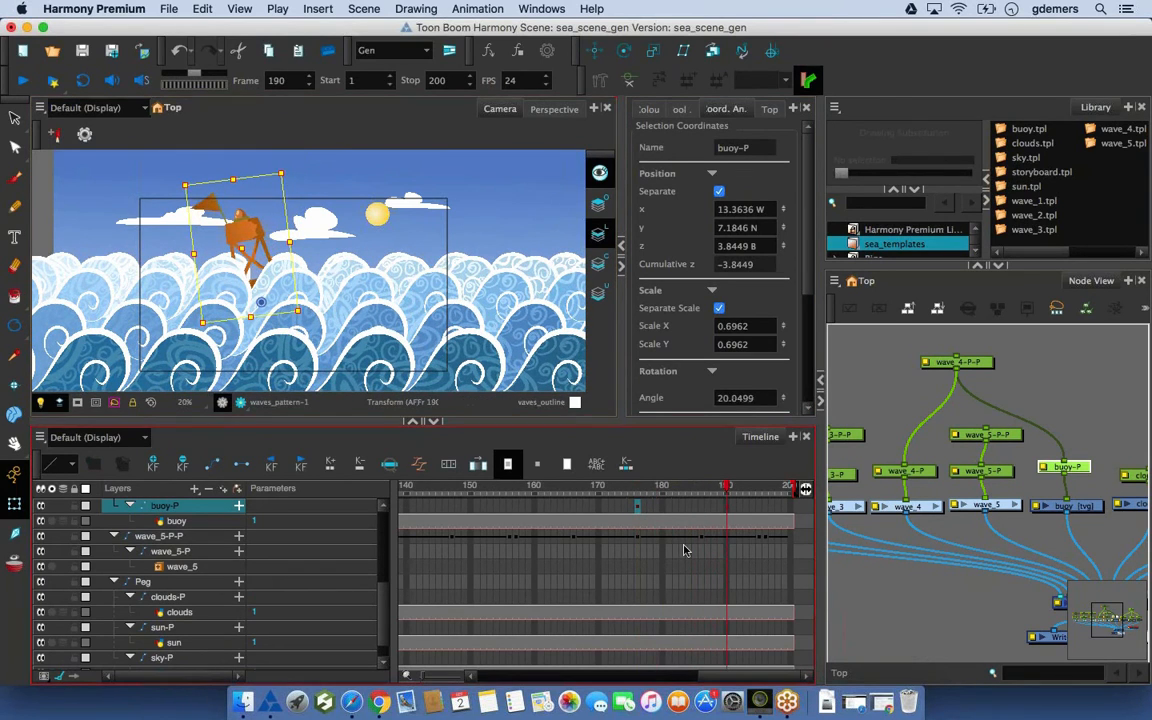
left_click(637, 506)
left_click(213, 465)
Rotate the buoy the opposite way to about 4.63° at frame 199 and make its frame 190 keyframe a motion keyframe
left_click_drag(640, 486, 787, 487)
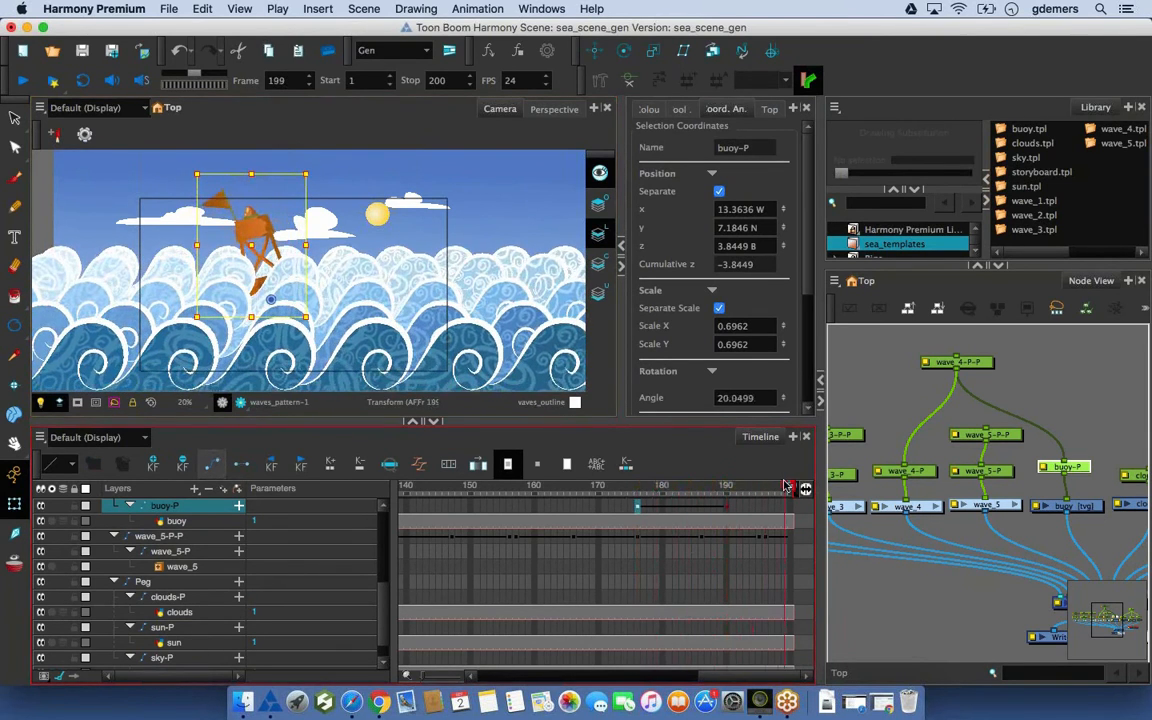
left_click_drag(348, 175, 376, 190)
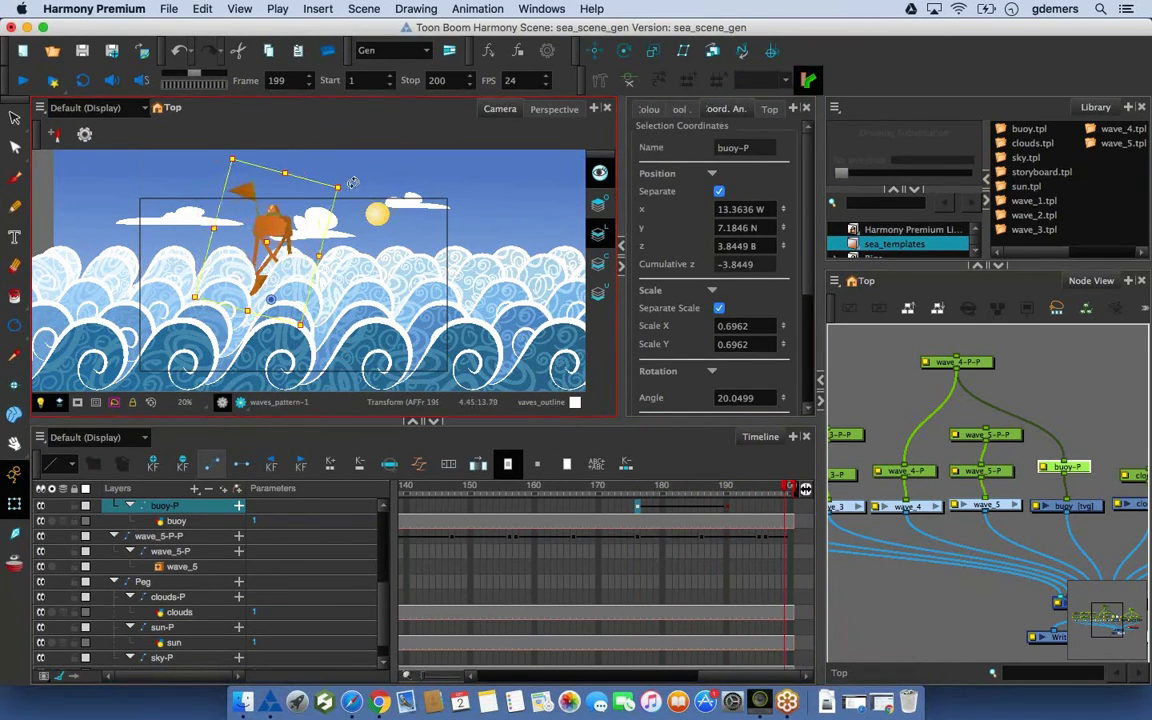
left_click(727, 507)
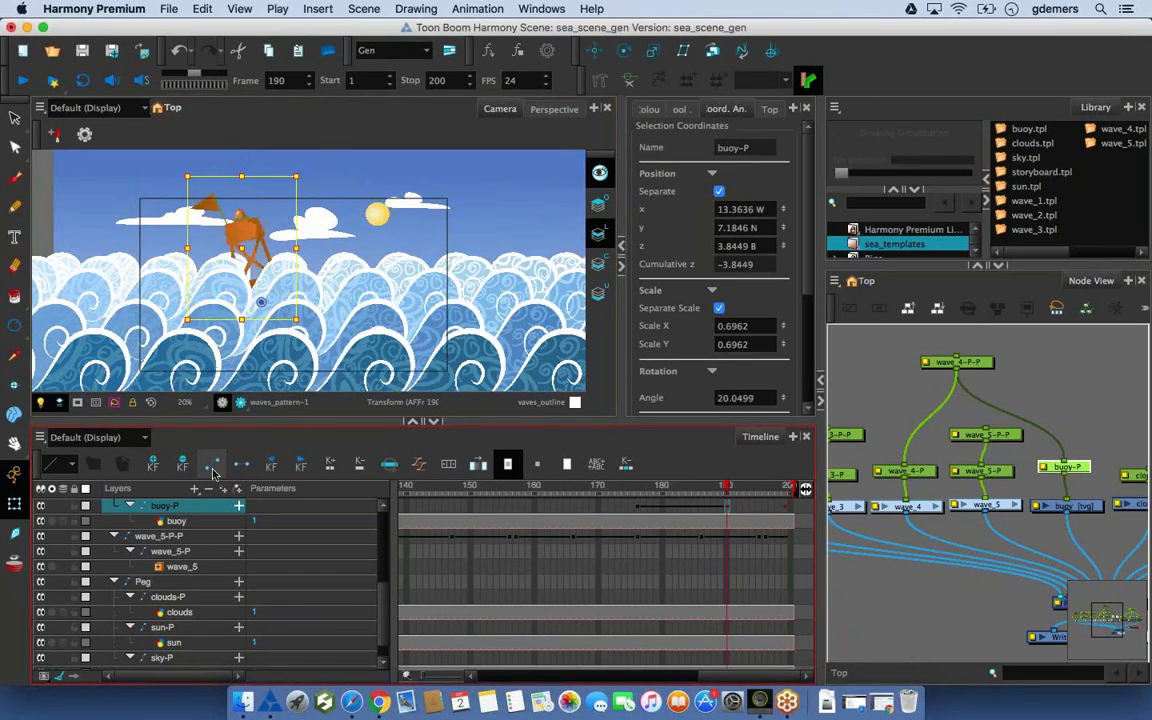
Scrub frames 176 to 199 to review the rocking buoy, examine its parent peg wave_4-P-P, and clear the selection
left_click(639, 487)
left_click_drag(639, 487, 786, 506)
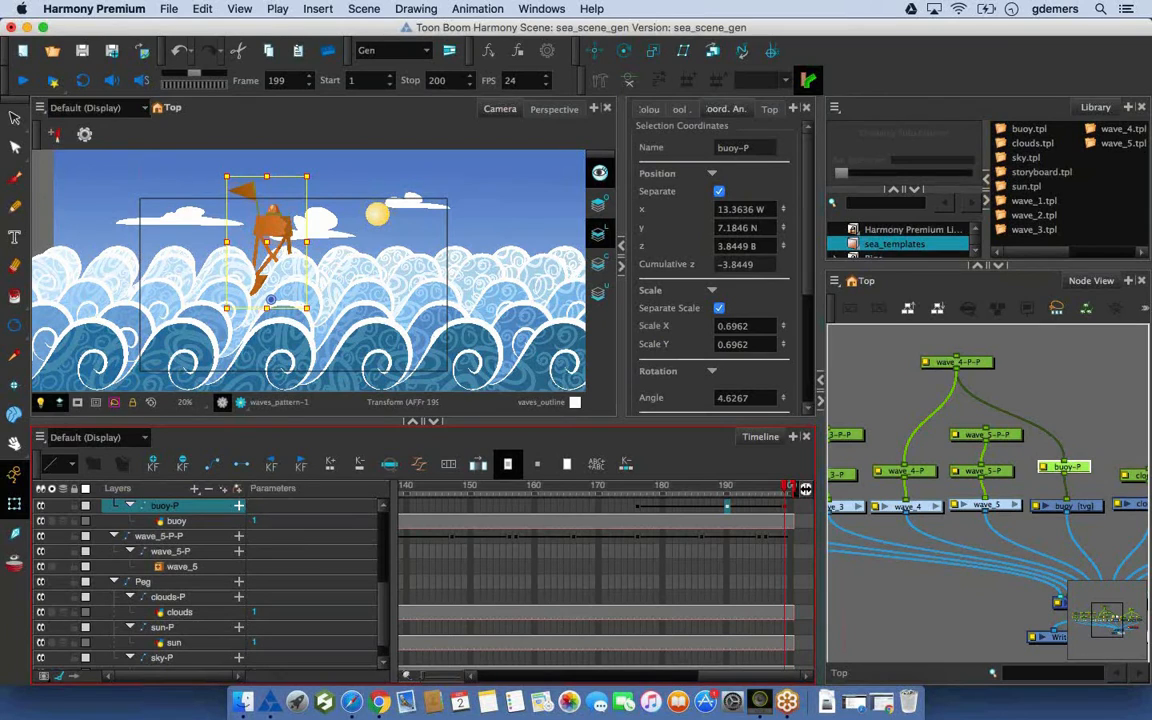
key("b")
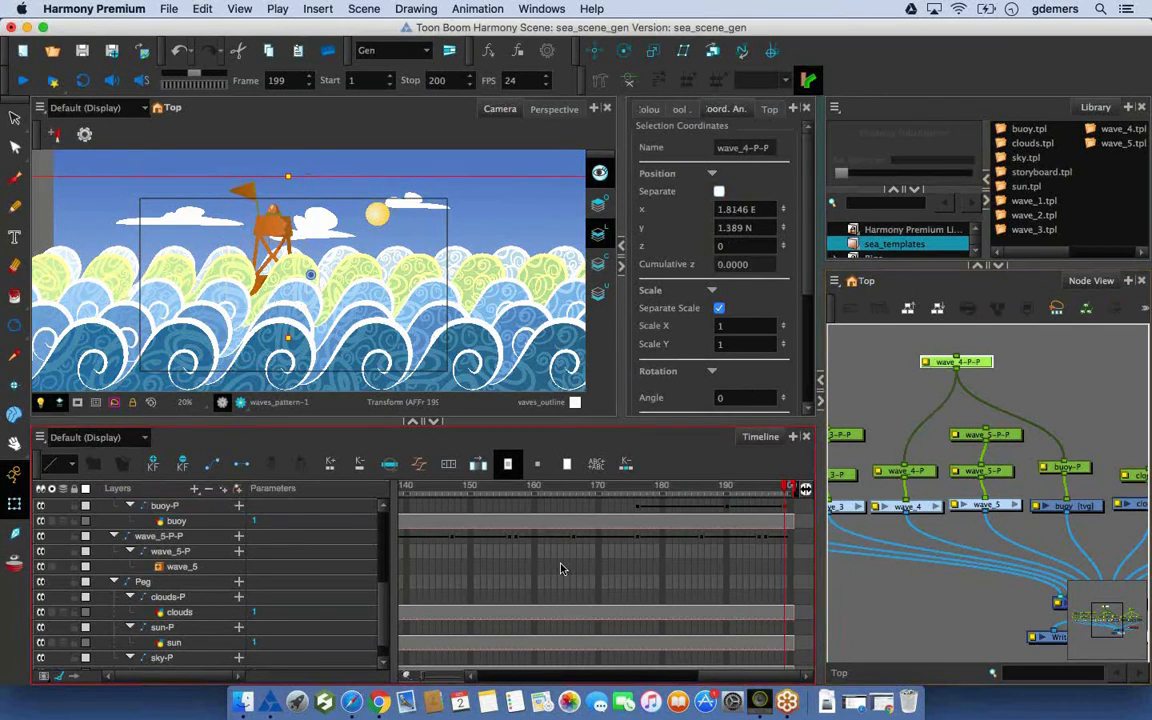
scroll(560, 568, "up", 3)
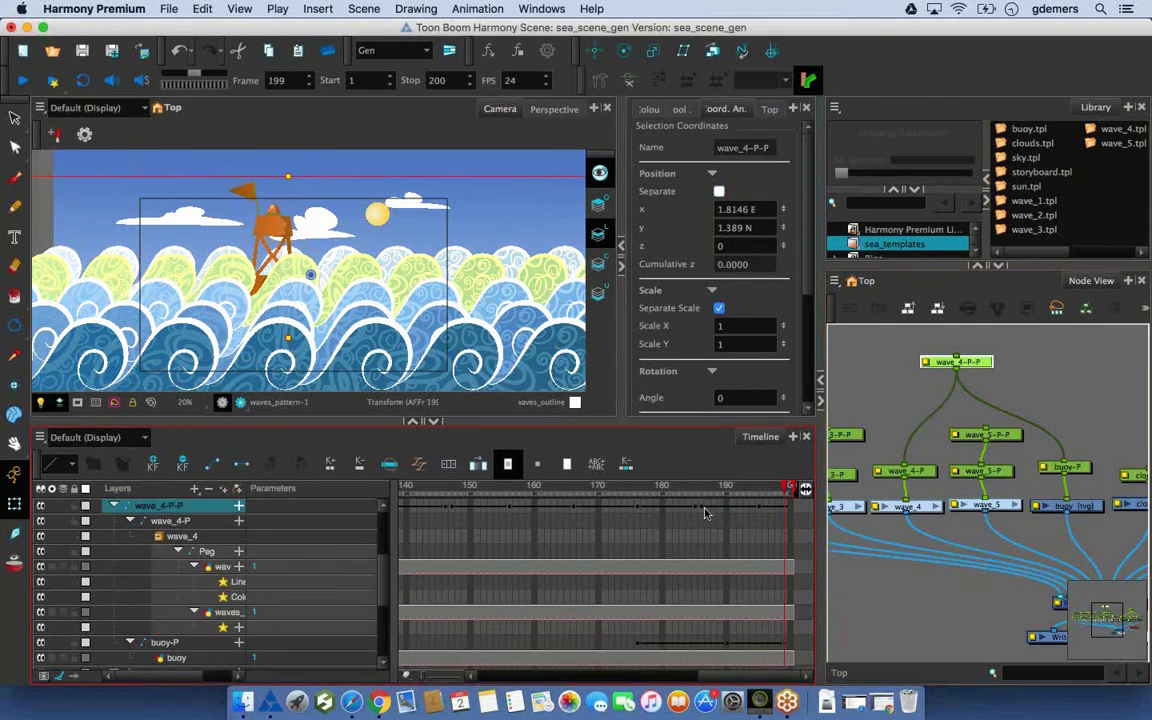
left_click(956, 362)
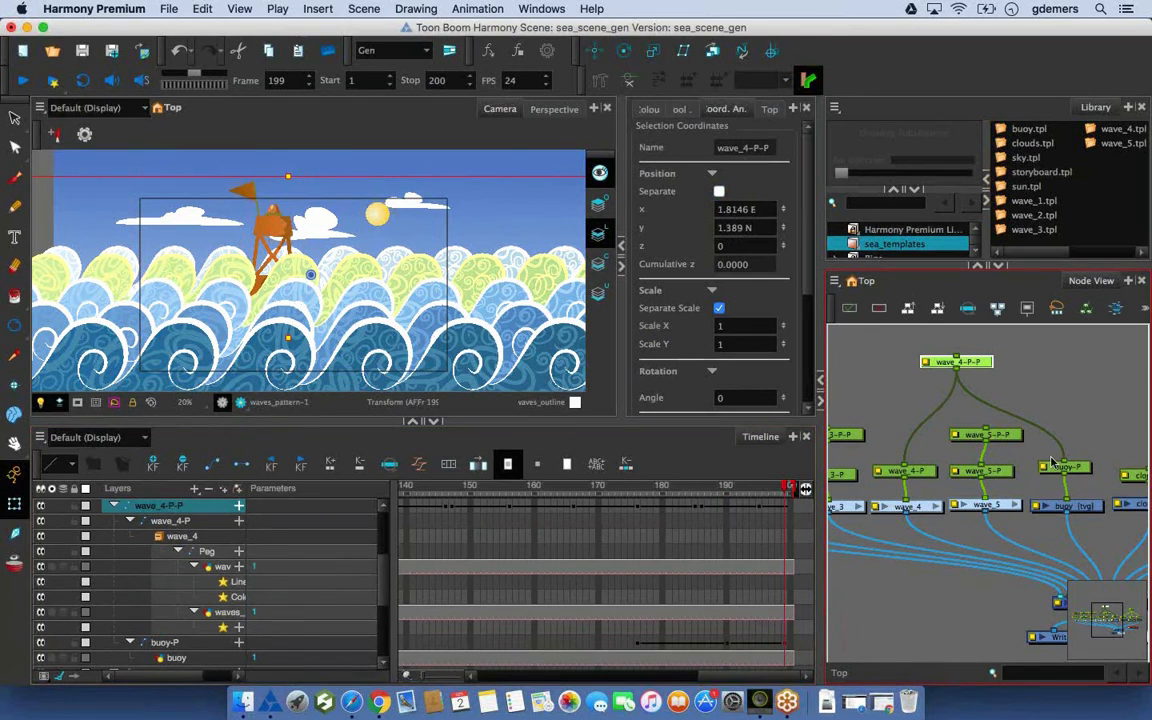
left_click(913, 433)
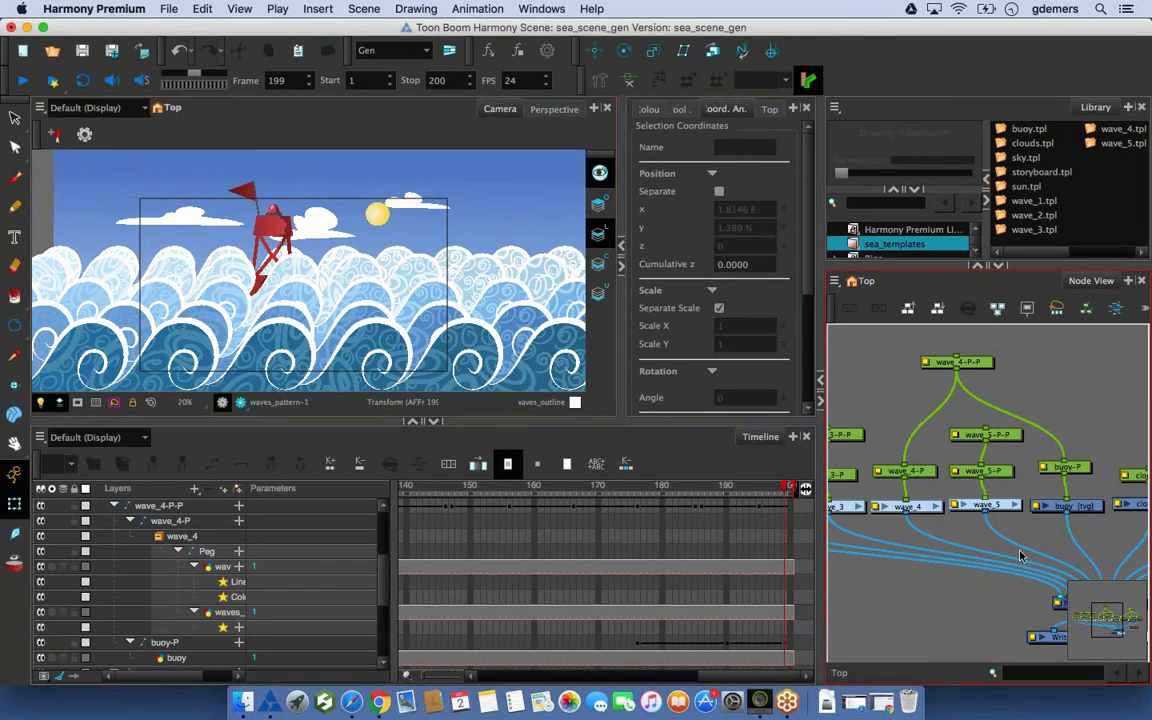
Add a Node Library view beside the Library and enlarge its area in height and width
left_click_drag(1019, 550, 1045, 403)
scroll(1045, 403, "down", 1)
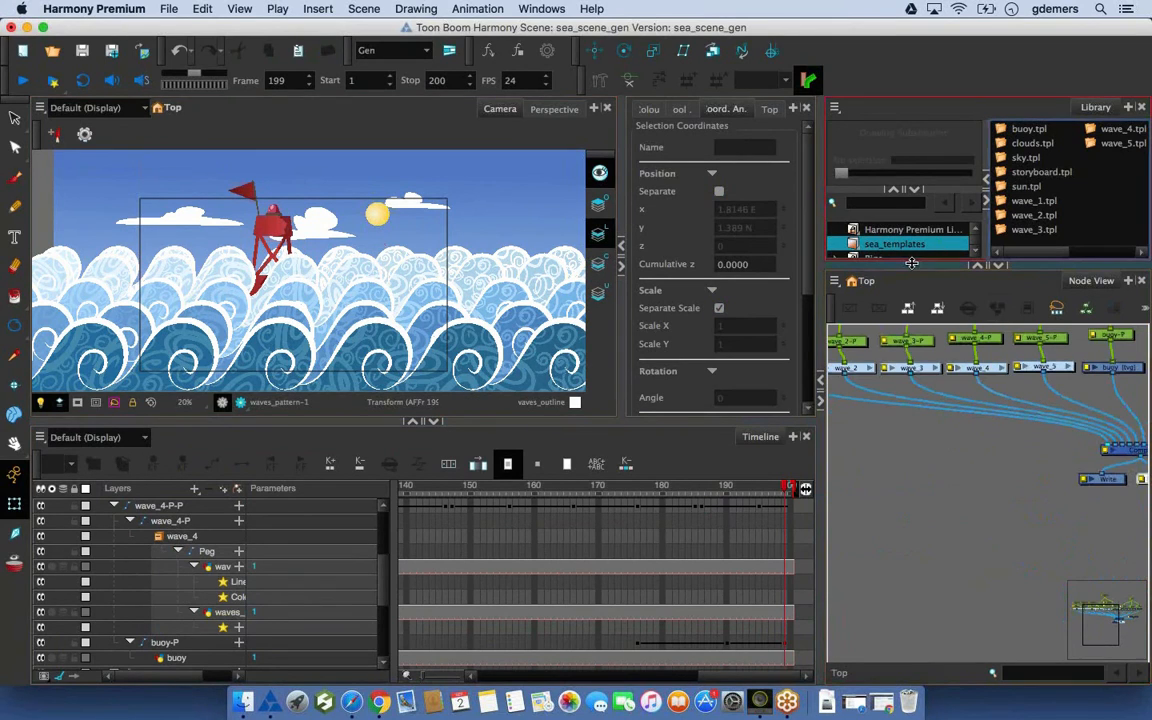
left_click_drag(911, 263, 911, 372)
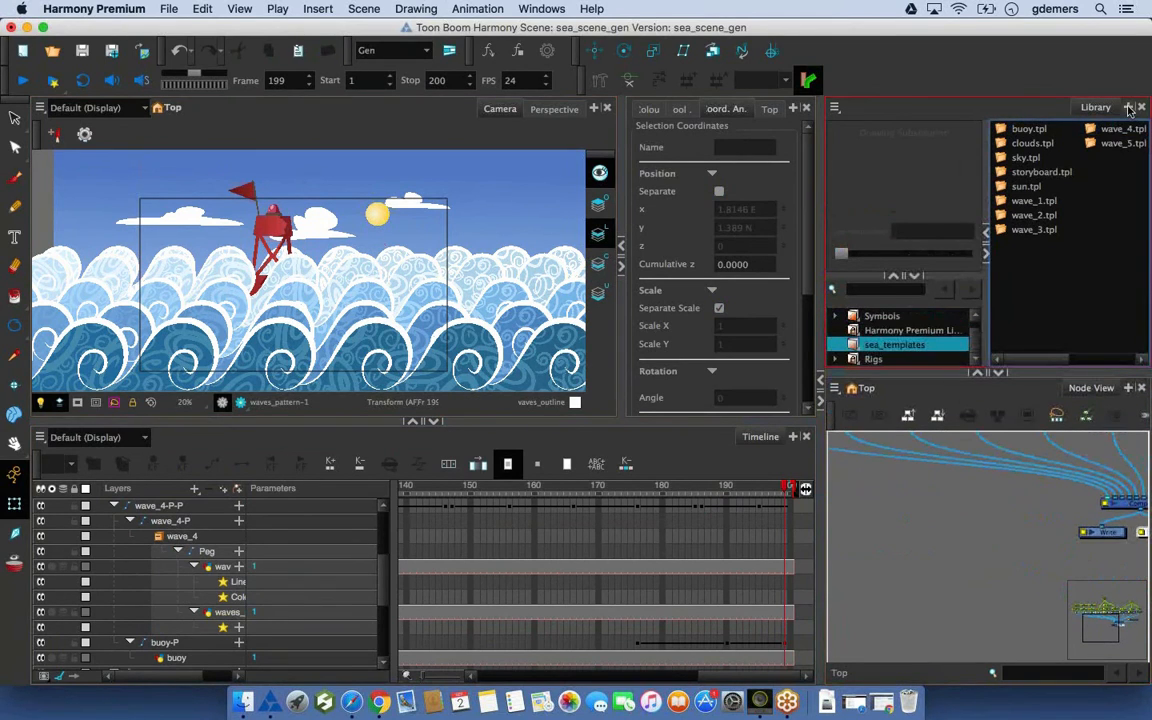
left_click(1128, 107)
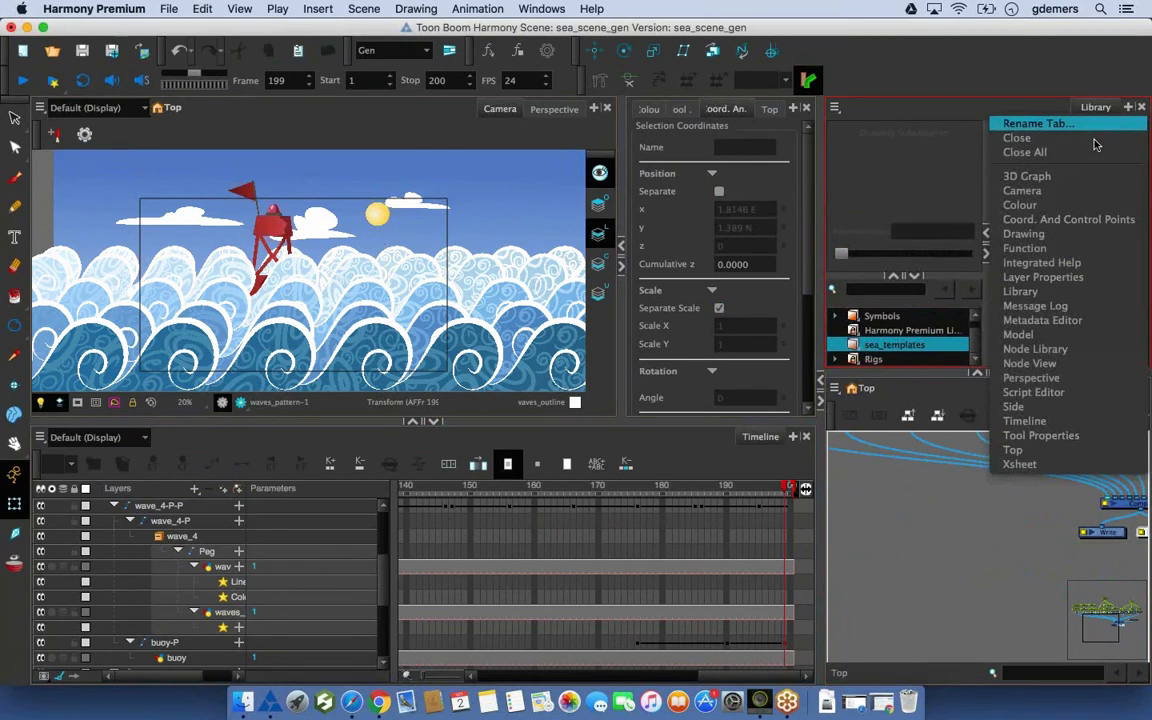
left_click(1036, 351)
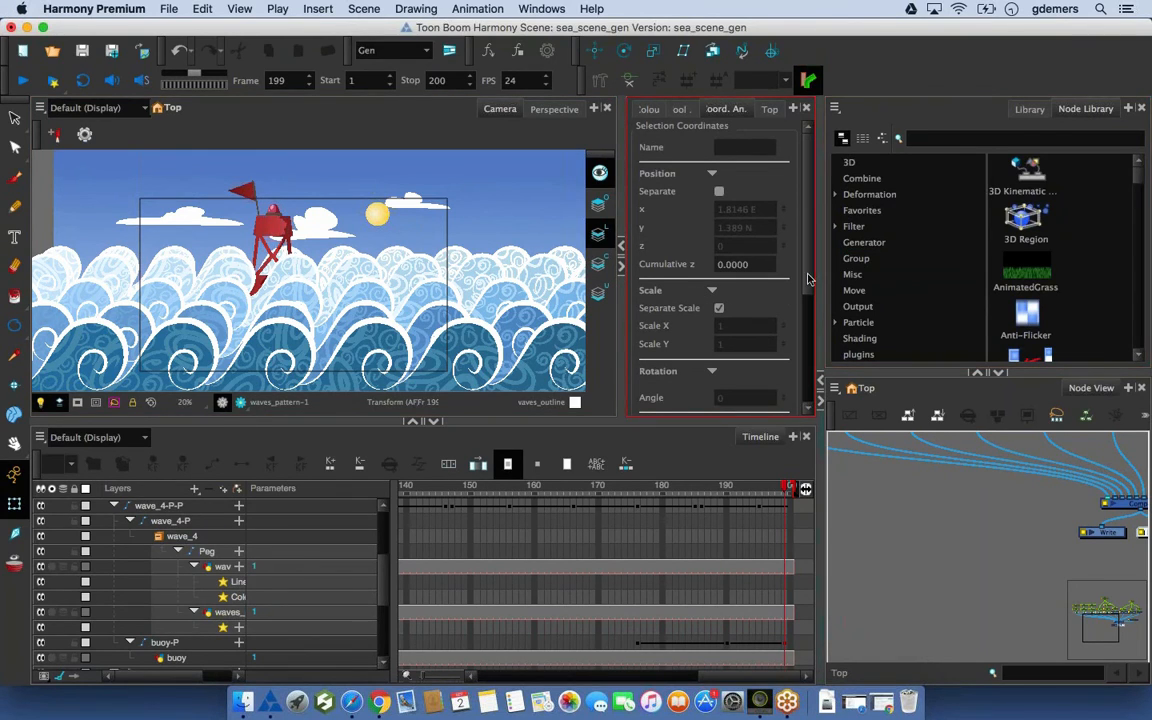
left_click_drag(820, 267, 685, 267)
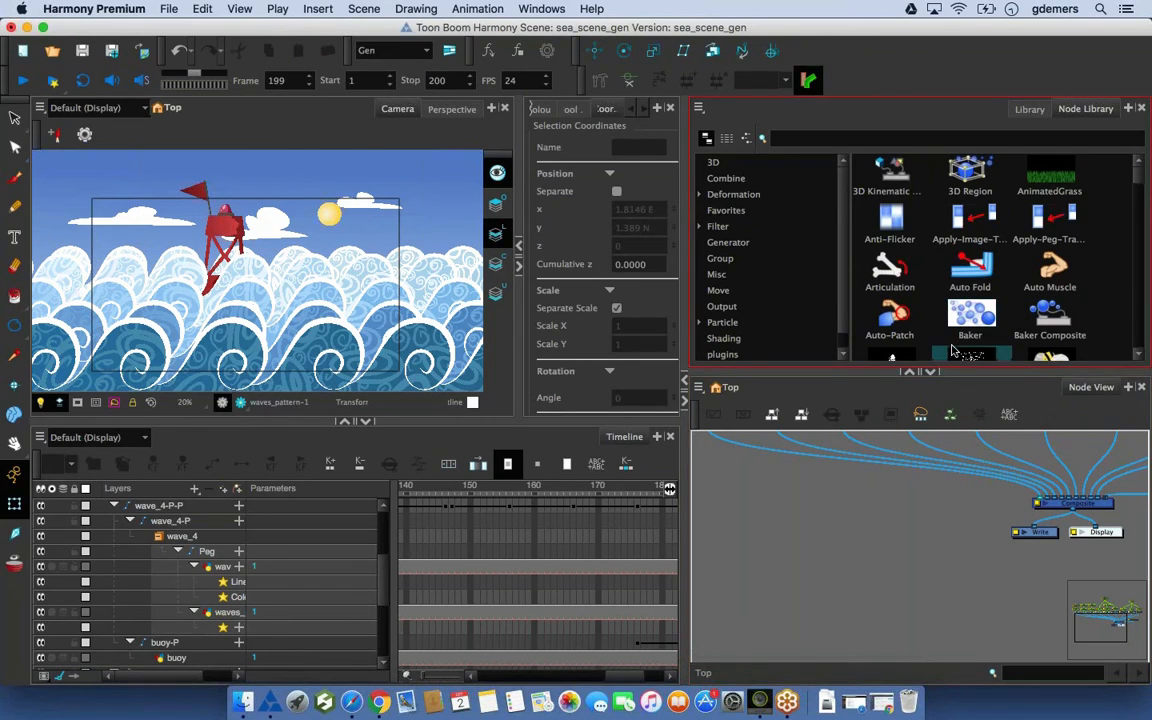
left_click_drag(900, 373, 900, 405)
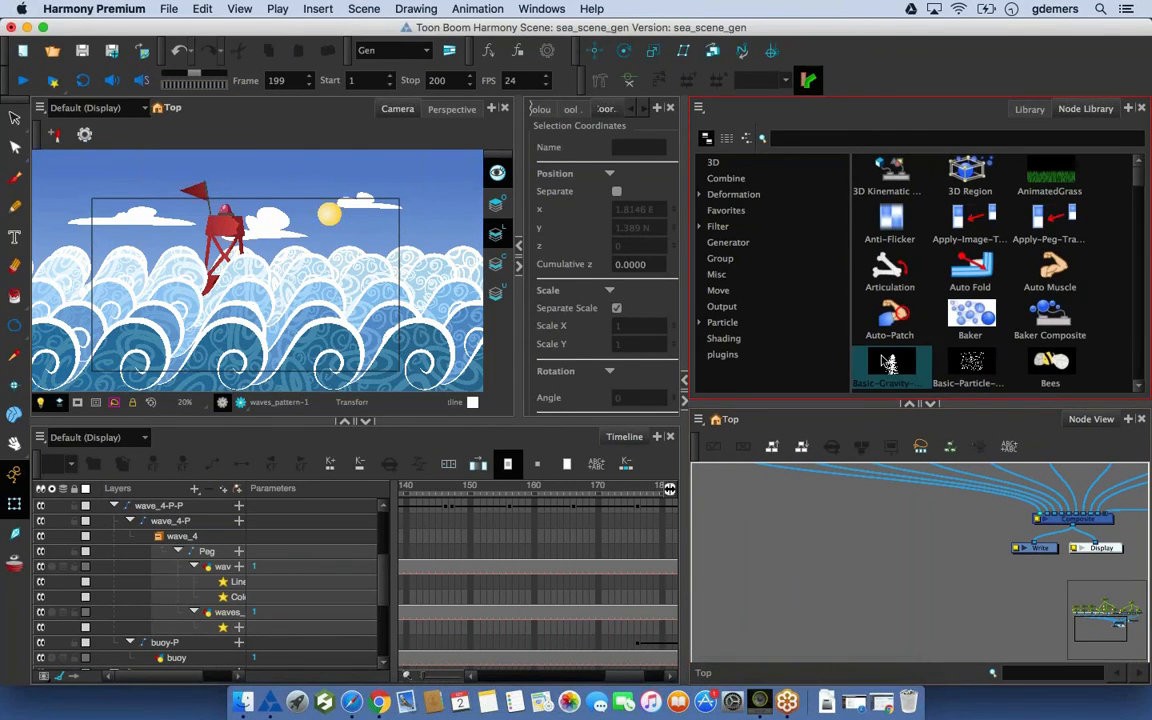
Search the node library for glow
left_click(785, 138)
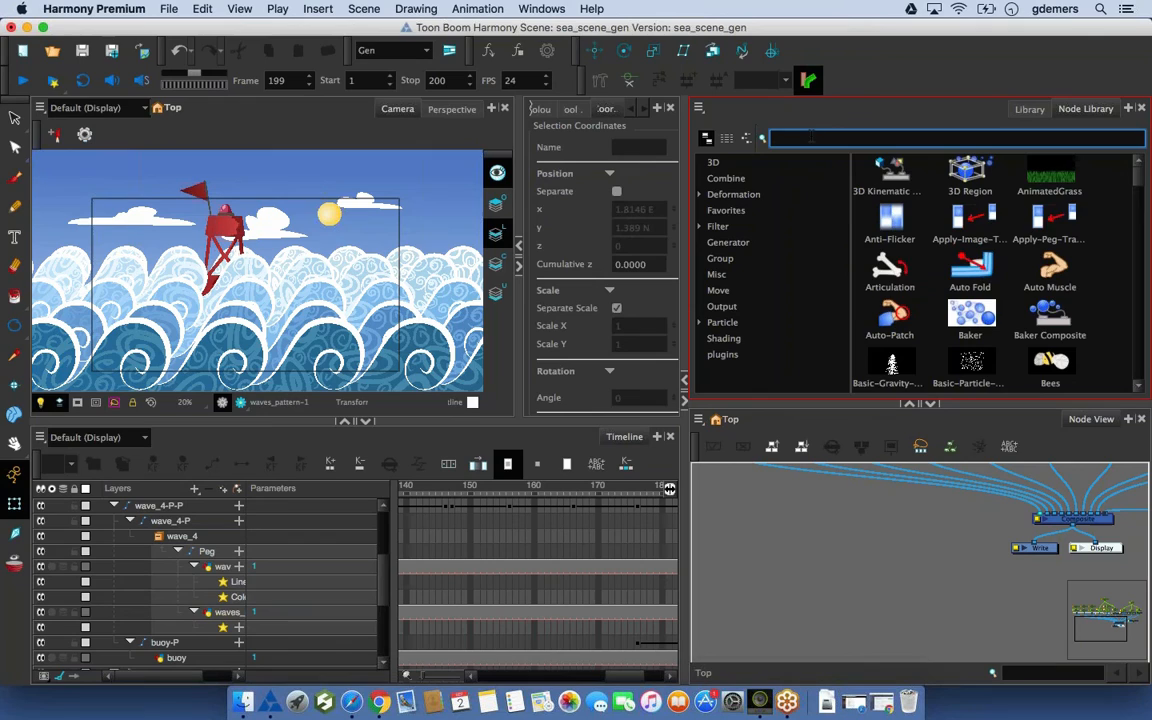
type("gl")
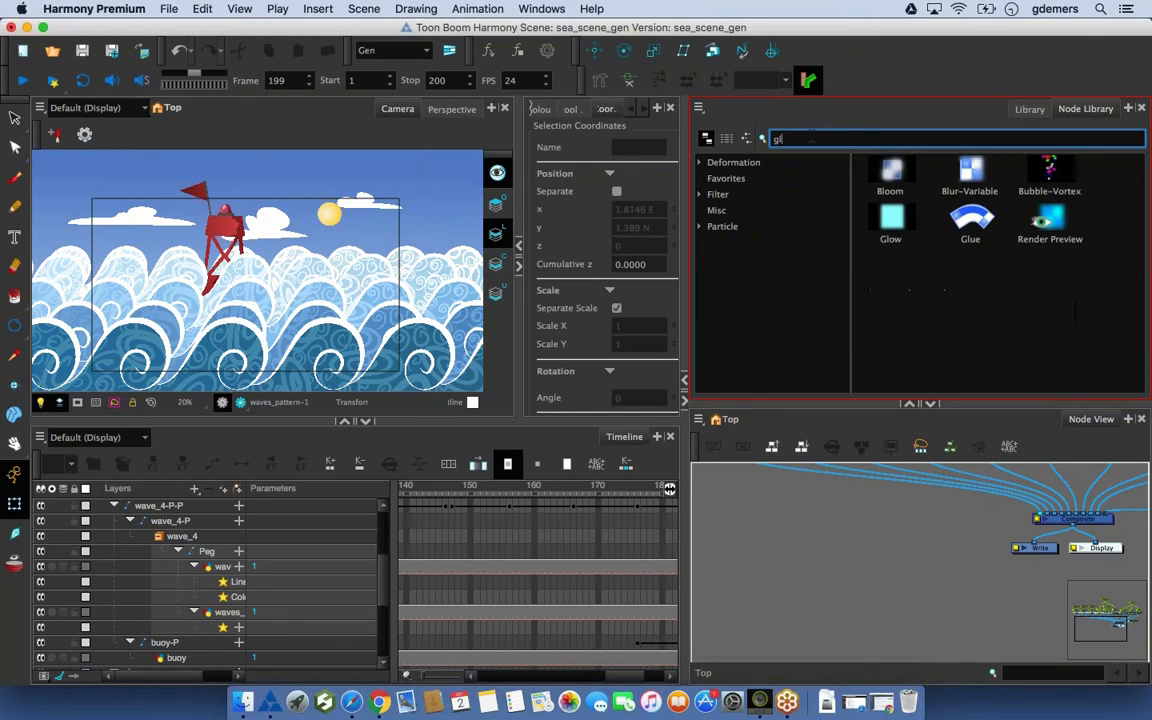
type("ow")
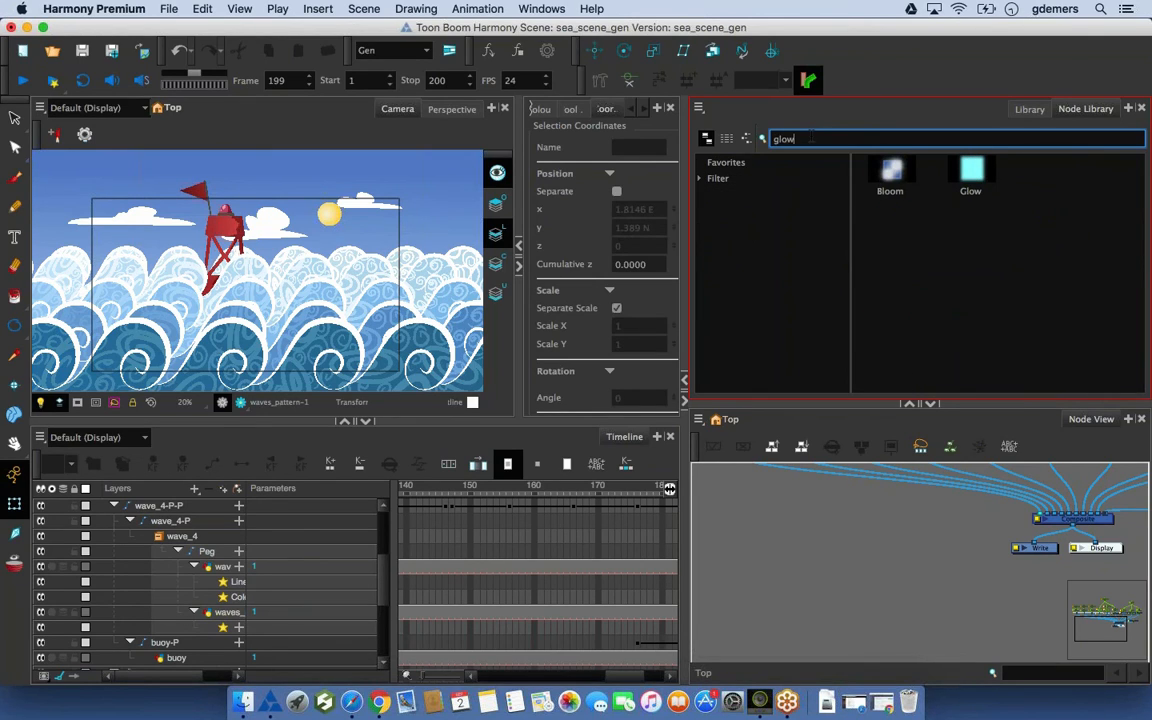
Search the node library for camera, add a Camera node in the empty space beside the Write node, and select it
double_click(806, 142)
type("camera")
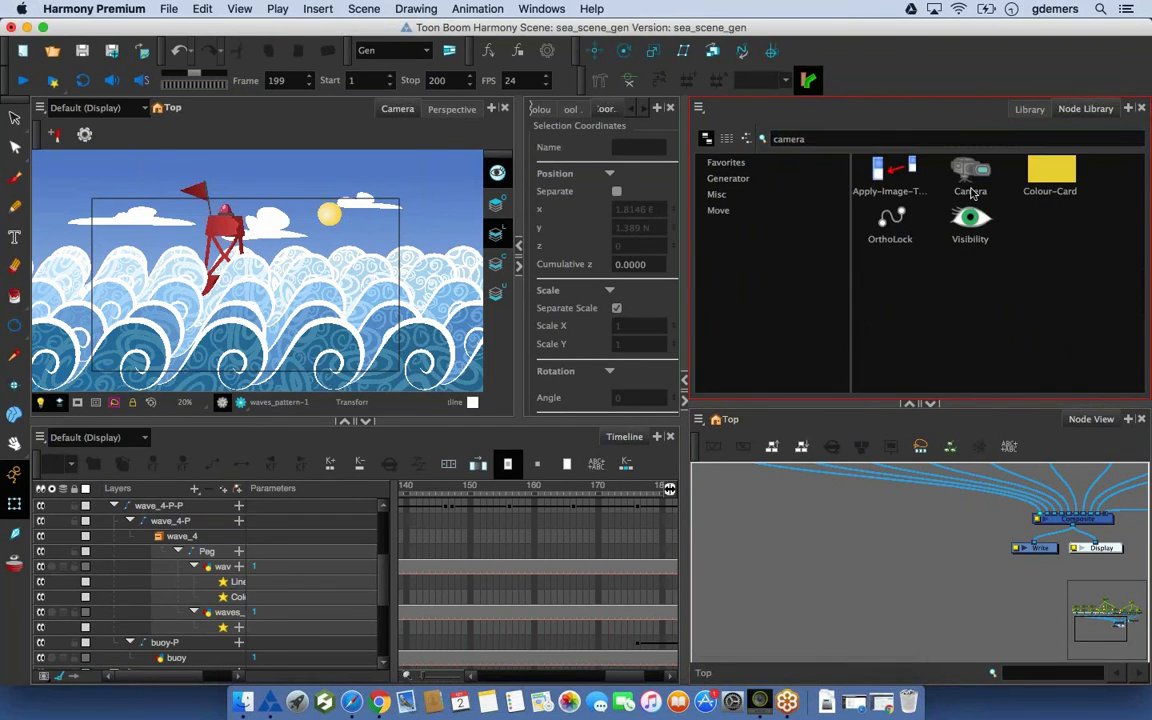
left_click_drag(968, 176, 888, 568)
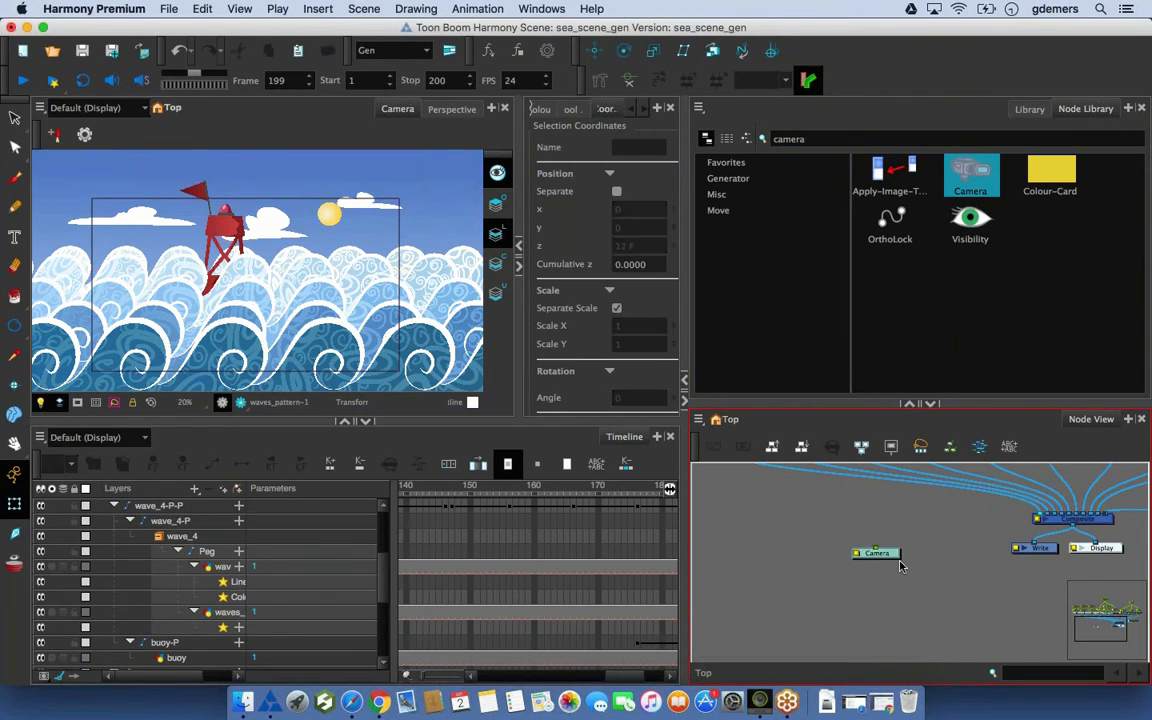
scroll(917, 570, "up", 5)
left_click_drag(917, 546, 851, 563)
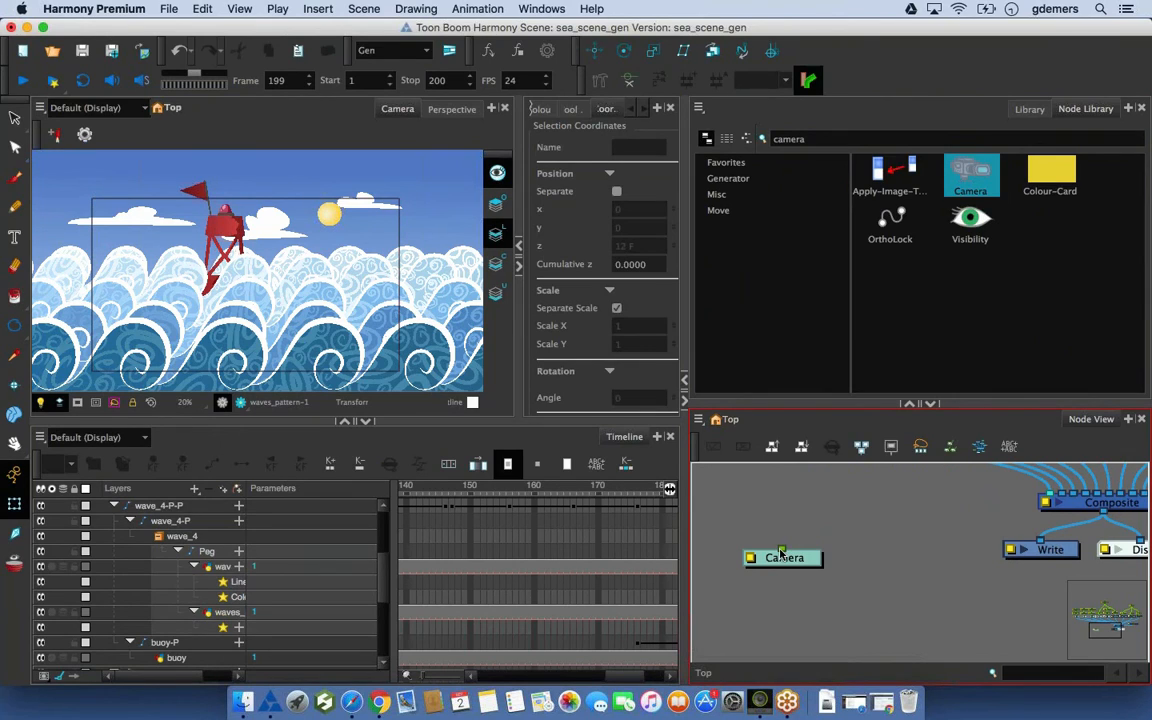
mouse_move(784, 549)
left_mouse_down()
mouse_move(785, 498)
mouse_move(784, 553)
left_mouse_up()
left_click(797, 560)
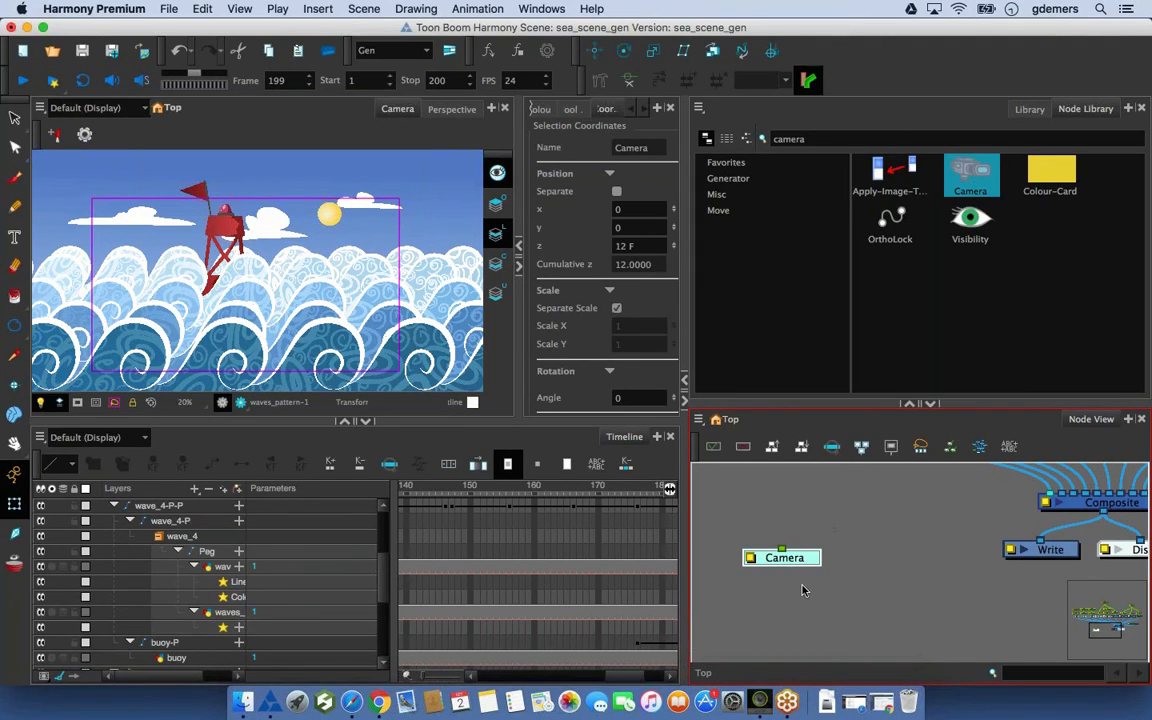
Add a parent peg to the Camera node, select that peg, and return to frame 1
key("super+p")
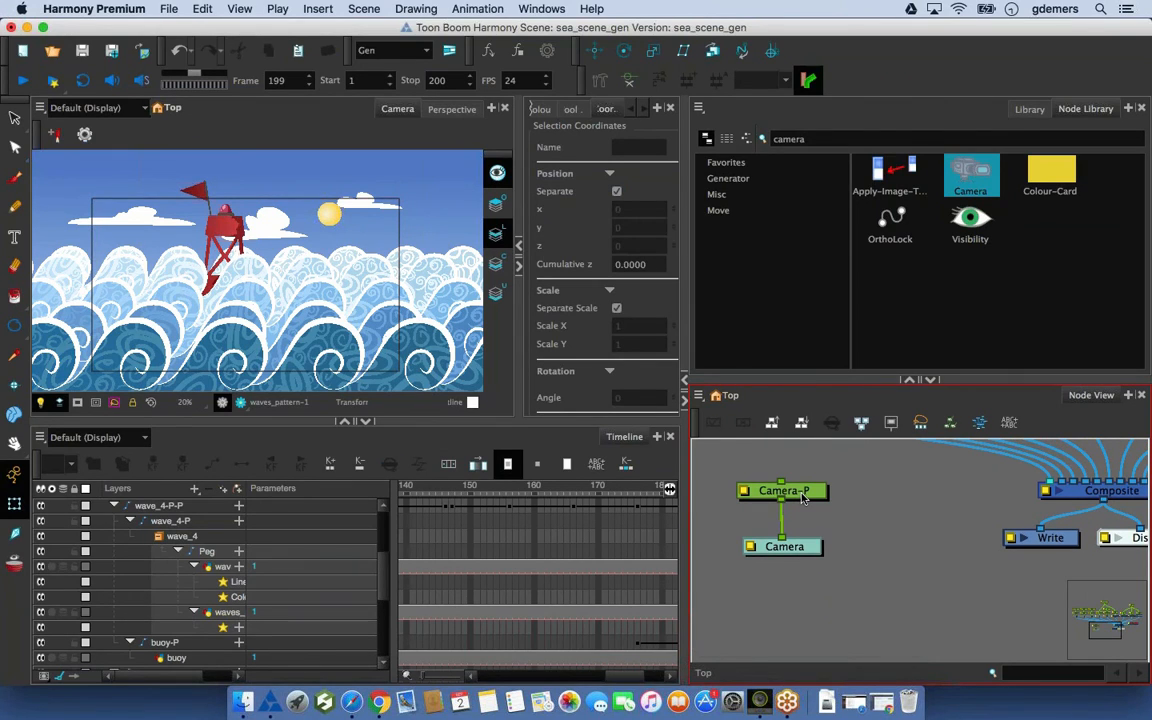
left_click(801, 490)
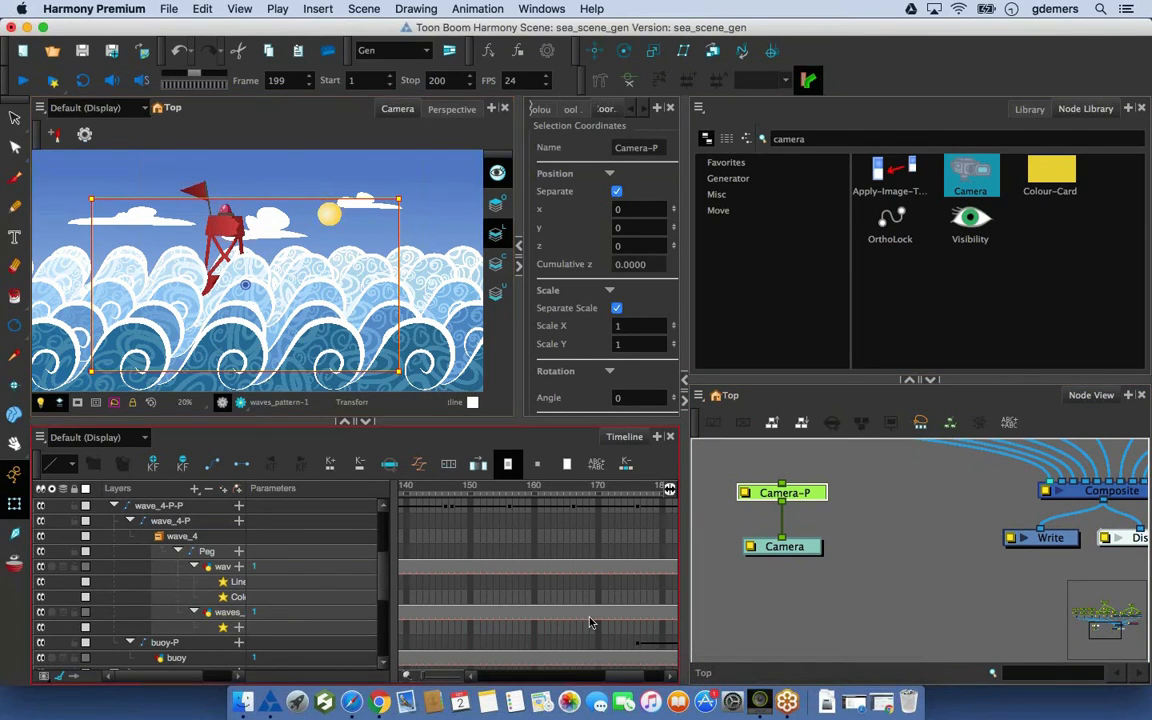
left_click_drag(616, 675, 377, 490)
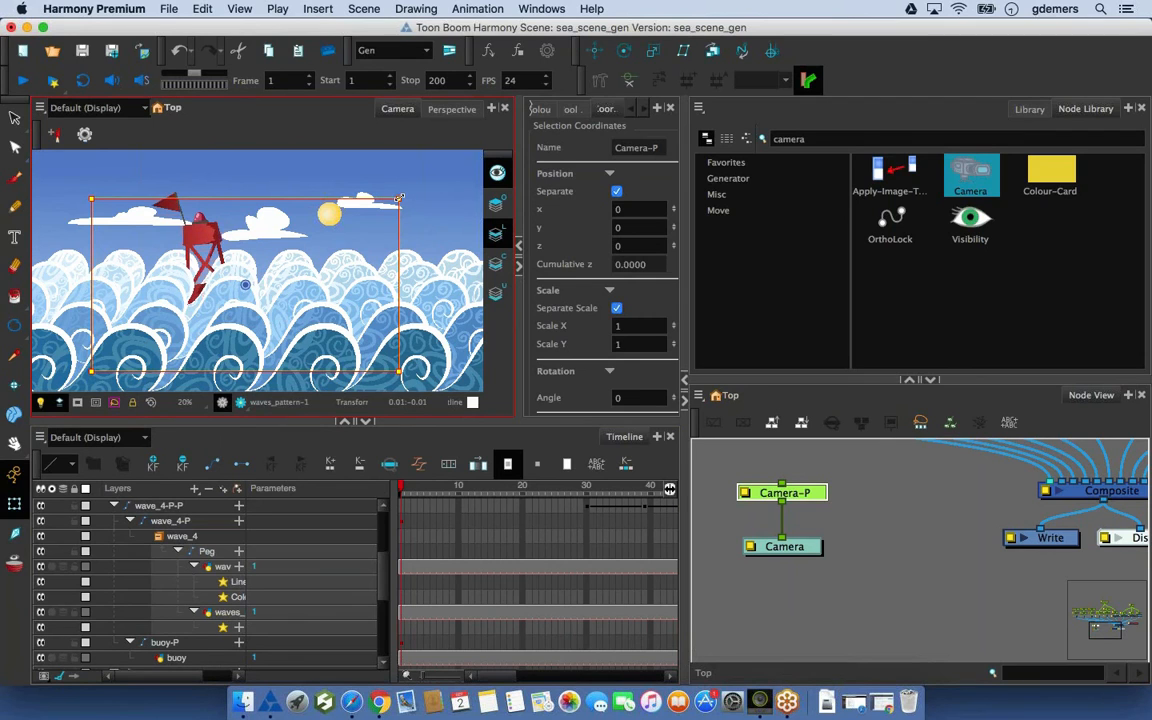
Try pulling the Camera-P peg back to about z 5.67 F and rotating it about -9.2 degrees at frame 1
left_click_drag(399, 198, 534, 96)
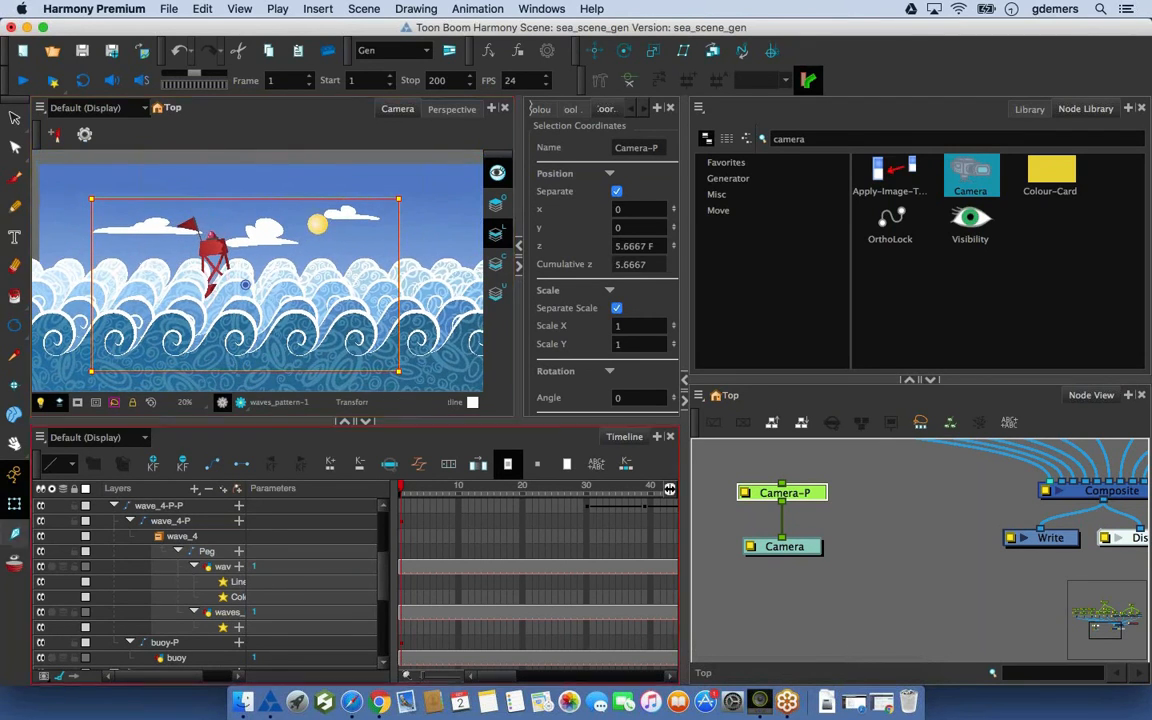
left_click_drag(424, 197, 380, 168)
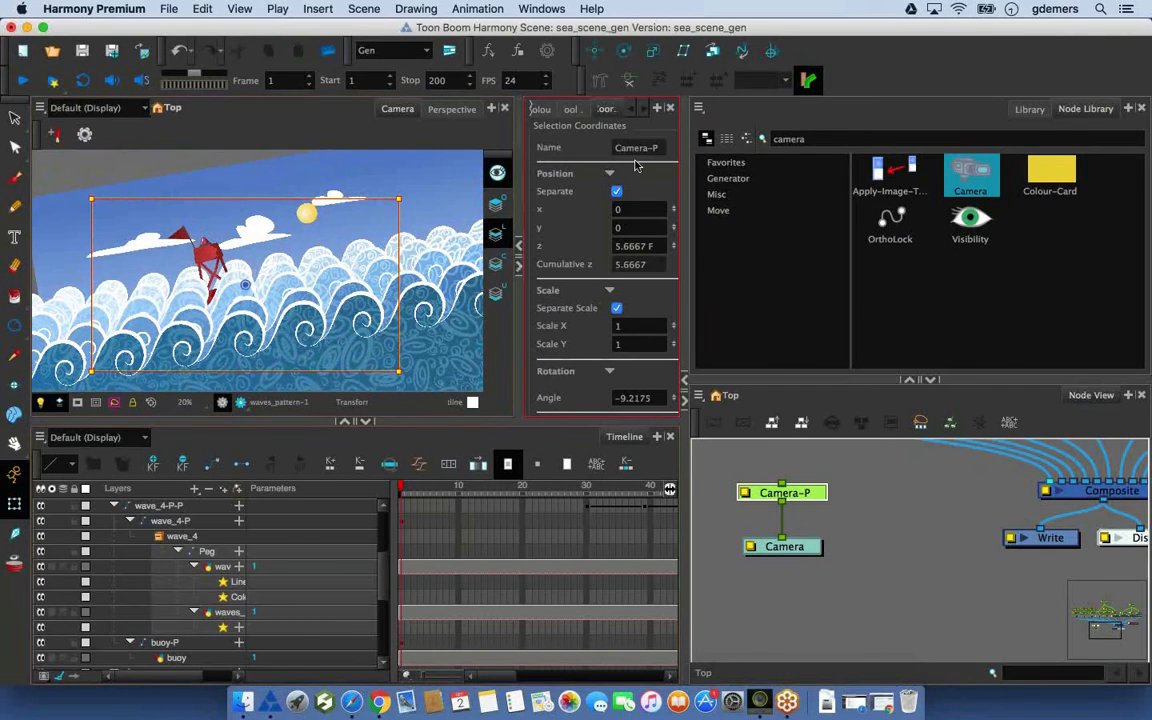
Resize the workspace so the Camera view is taller and the coordinates panel is wider and taller
left_click_drag(687, 251, 741, 251)
left_click_drag(588, 421, 588, 495)
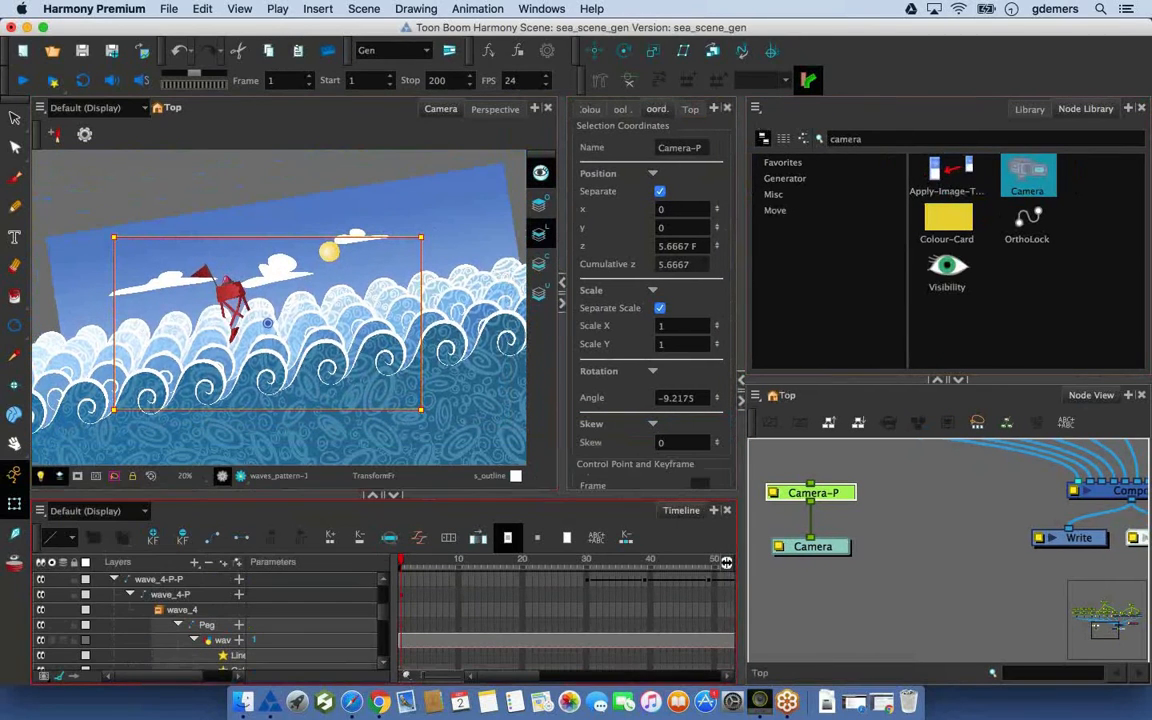
left_click_drag(561, 343, 531, 343)
left_click(497, 400)
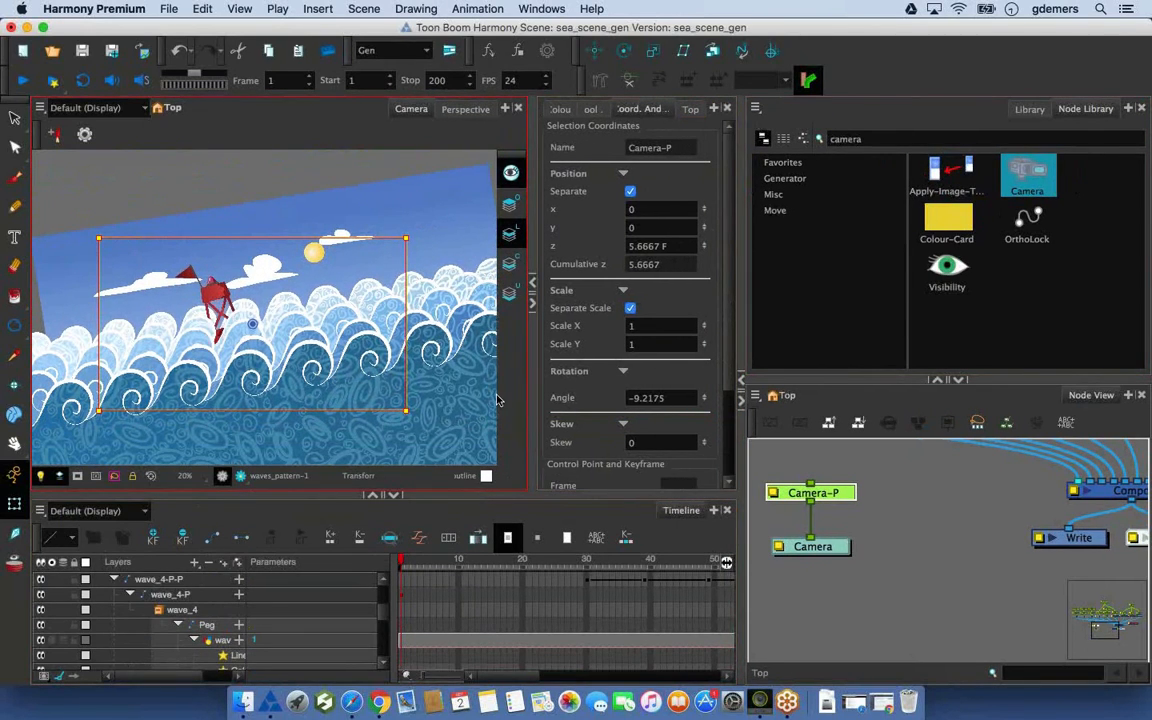
Reset the Camera-P transformation and reposition it at frame 1 to about x 6.67 W, y 1.22 N, z 6.5 F
left_click(818, 480)
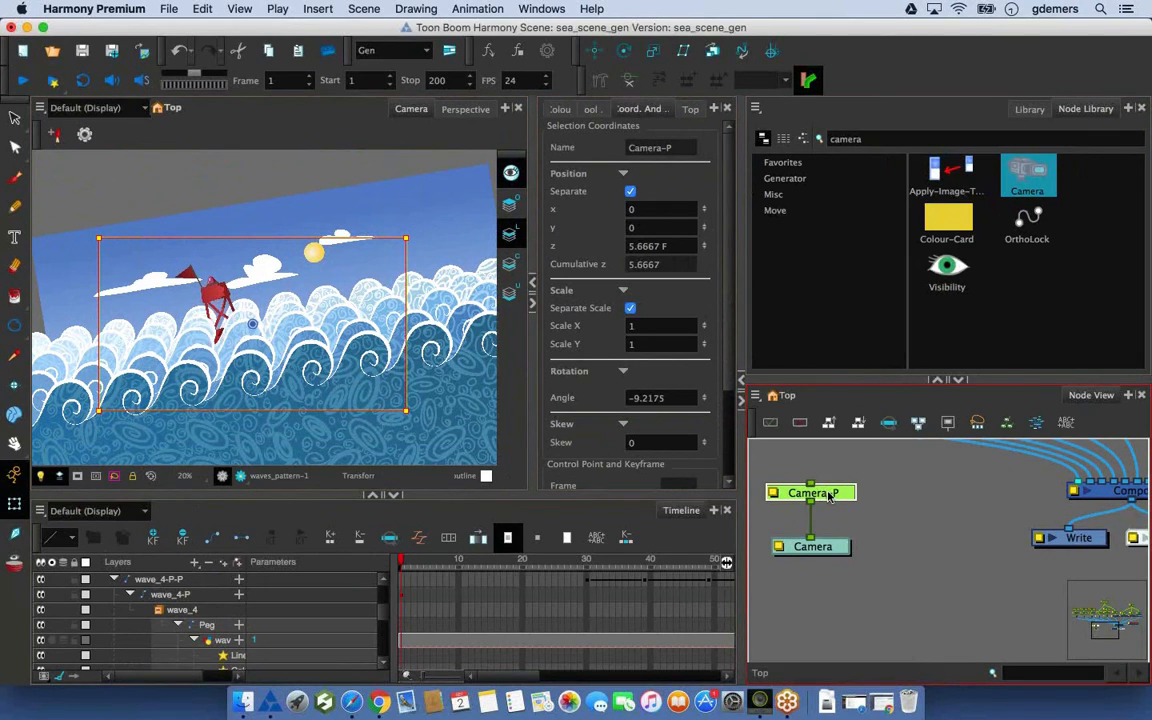
key("r")
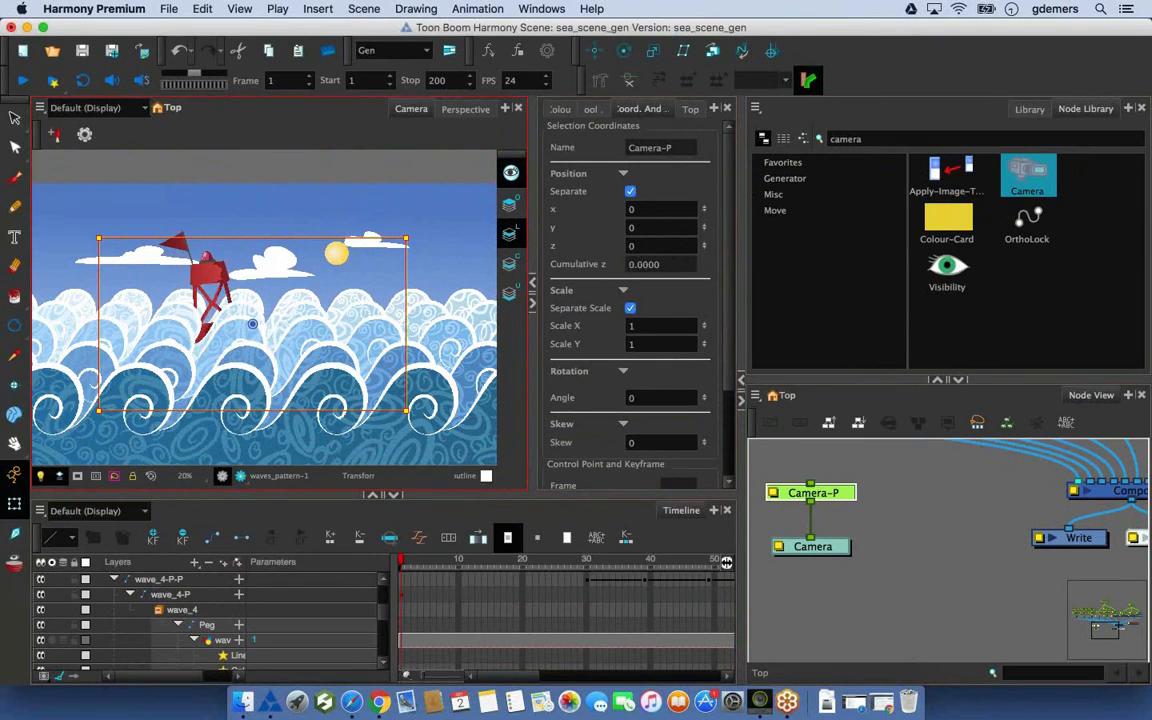
left_click_drag(406, 238, 342, 270)
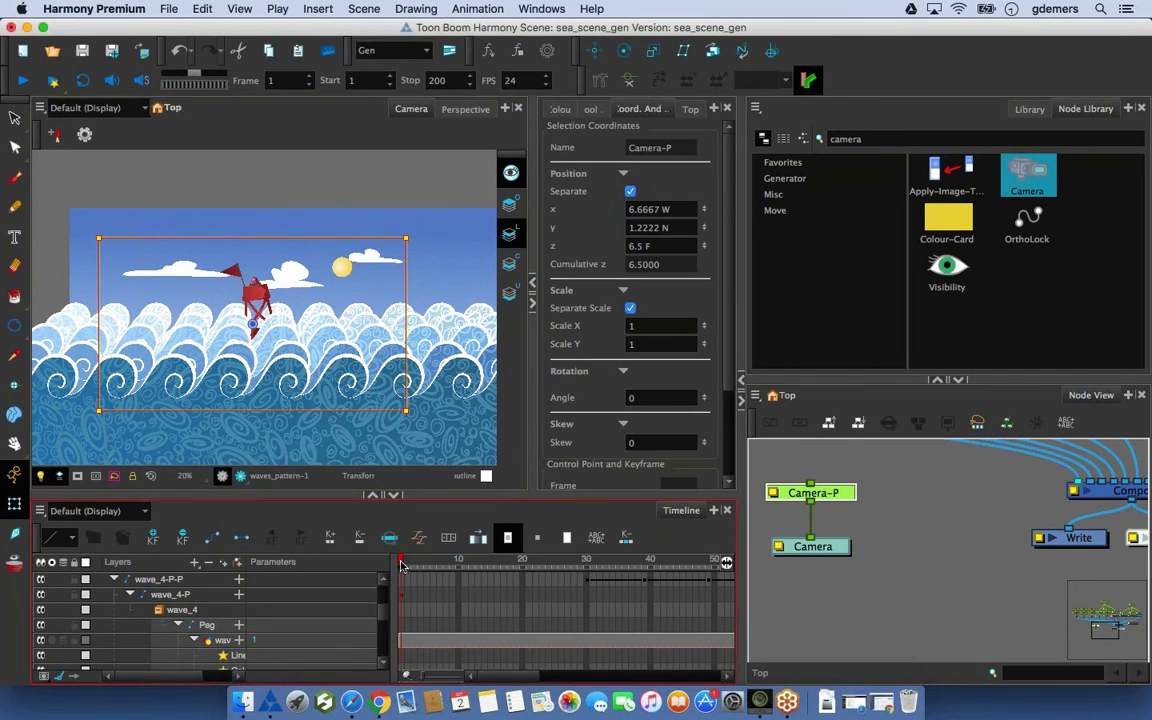
At frame 200, reframe the Camera-P peg at about x 7.83 E, y 6.78 N, z 1.5 F, closer to the waves
left_click_drag(408, 567, 790, 532)
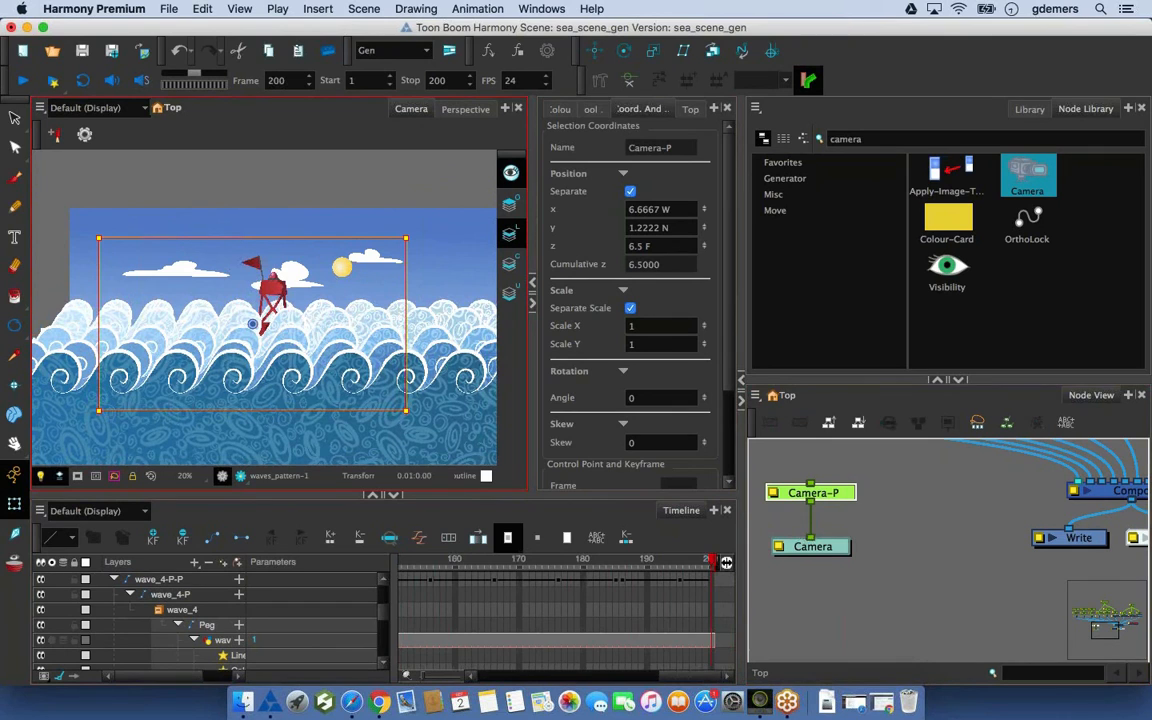
left_click_drag(99, 238, 131, 287)
left_click_drag(251, 324, 264, 326)
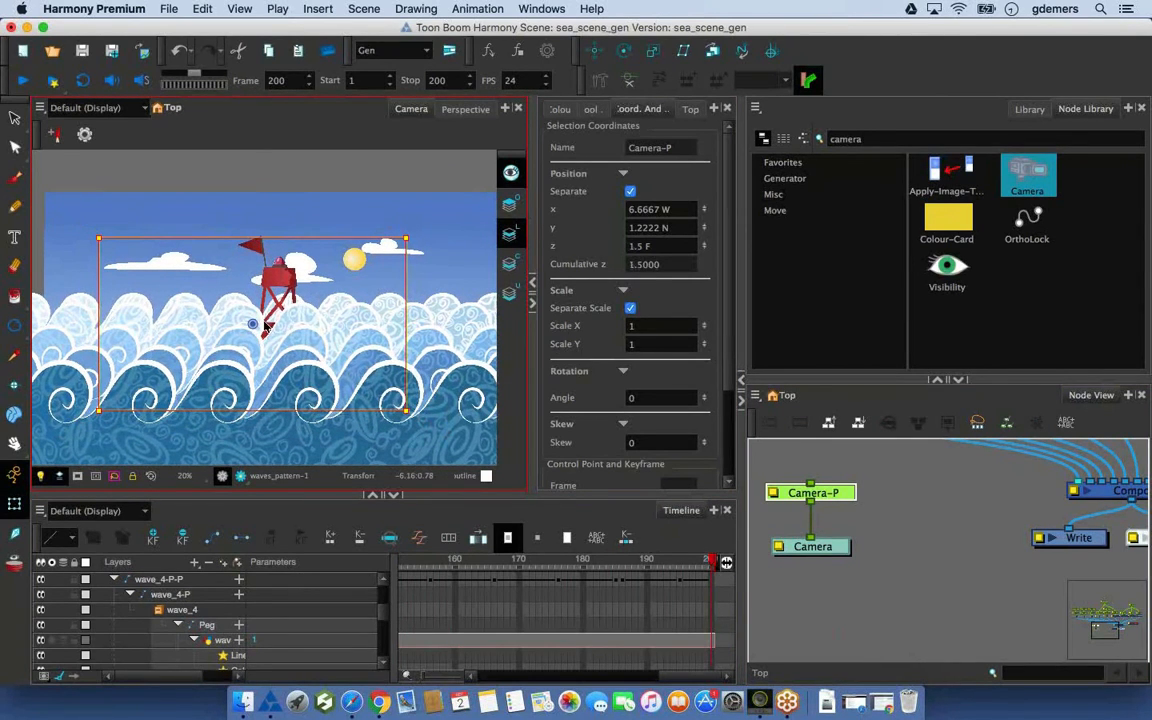
left_click_drag(253, 324, 220, 286)
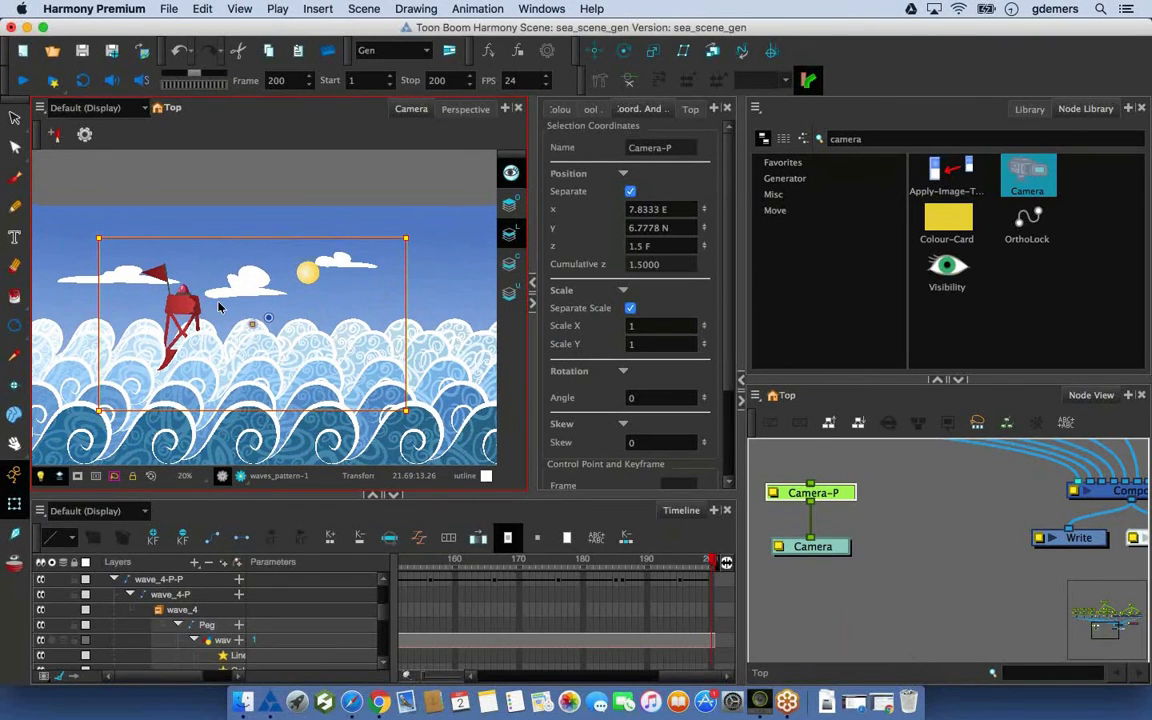
Turn the static Camera-P segment before frame 200 into an interpolated motion between its two keyframes
left_click(538, 630)
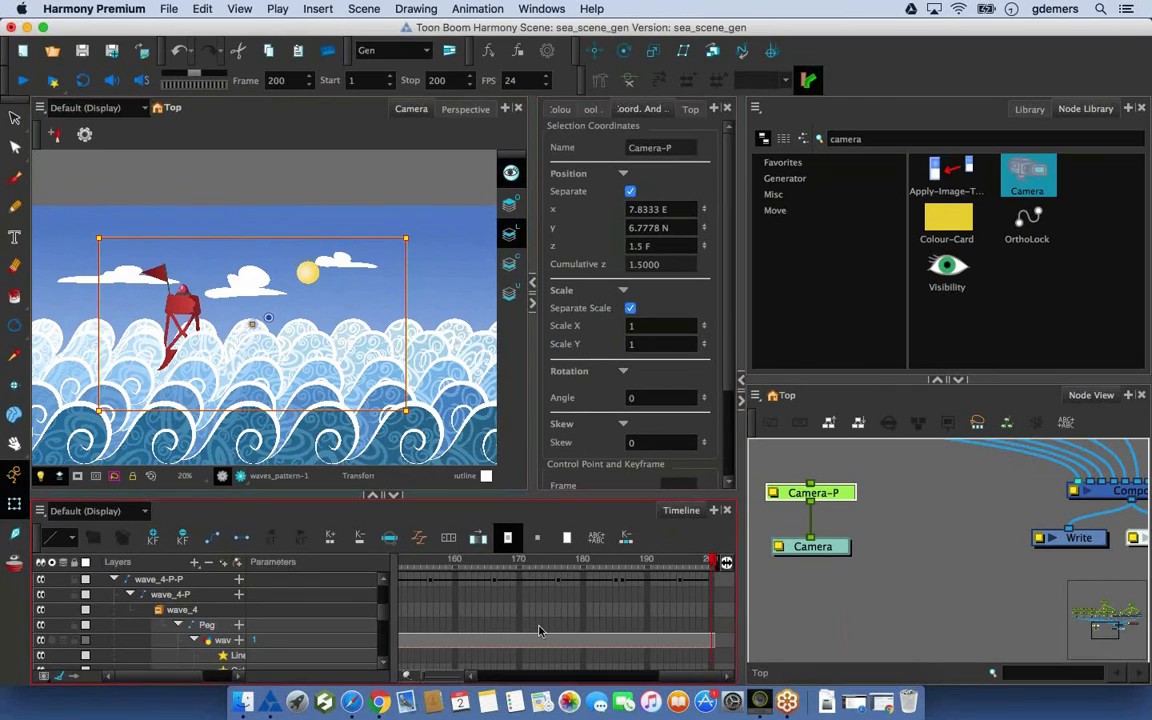
scroll(625, 605, "down", 5)
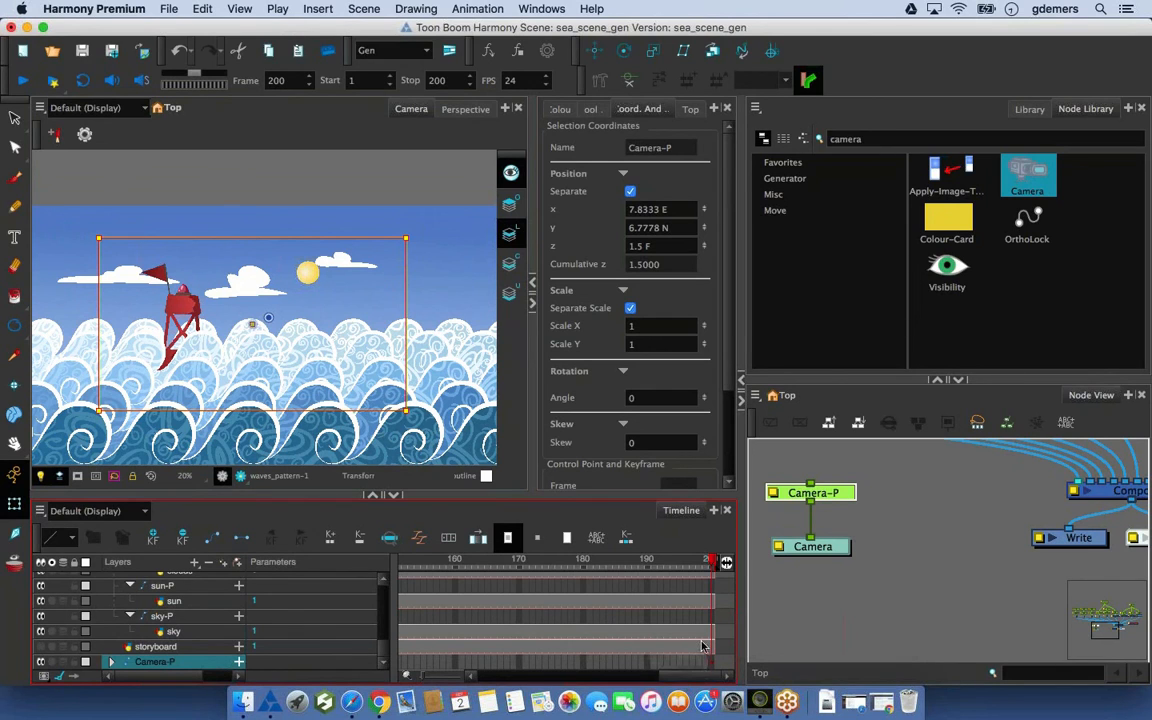
left_click_drag(704, 566, 666, 574)
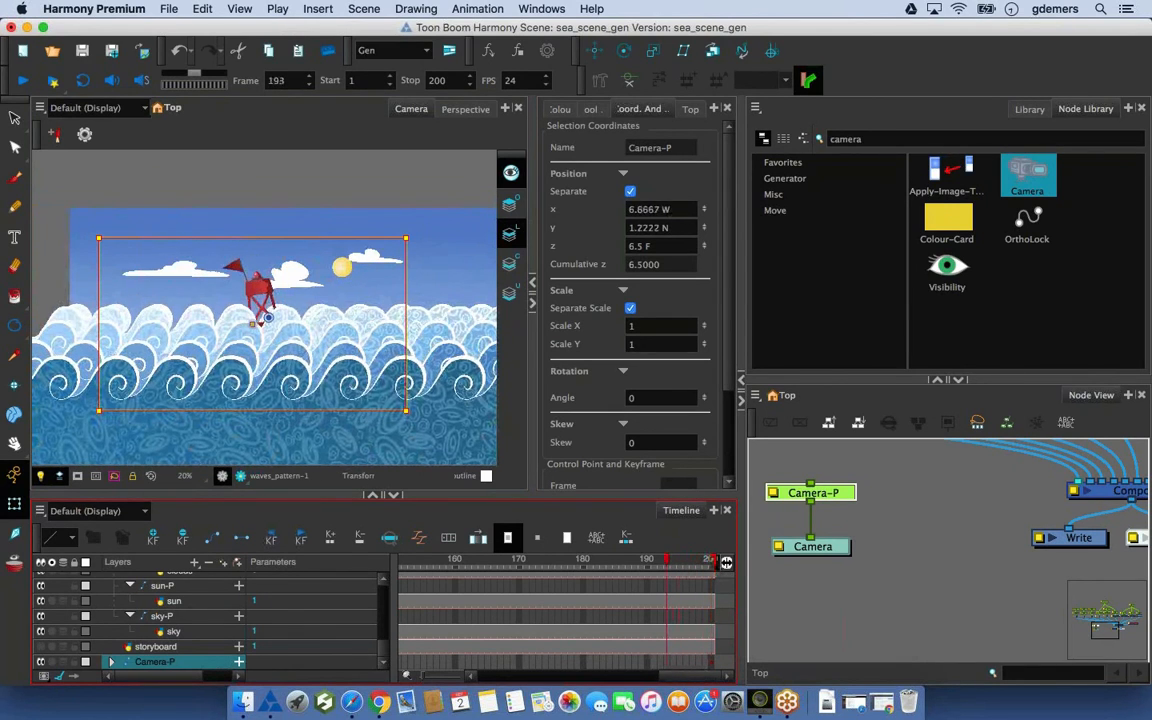
left_click(212, 539)
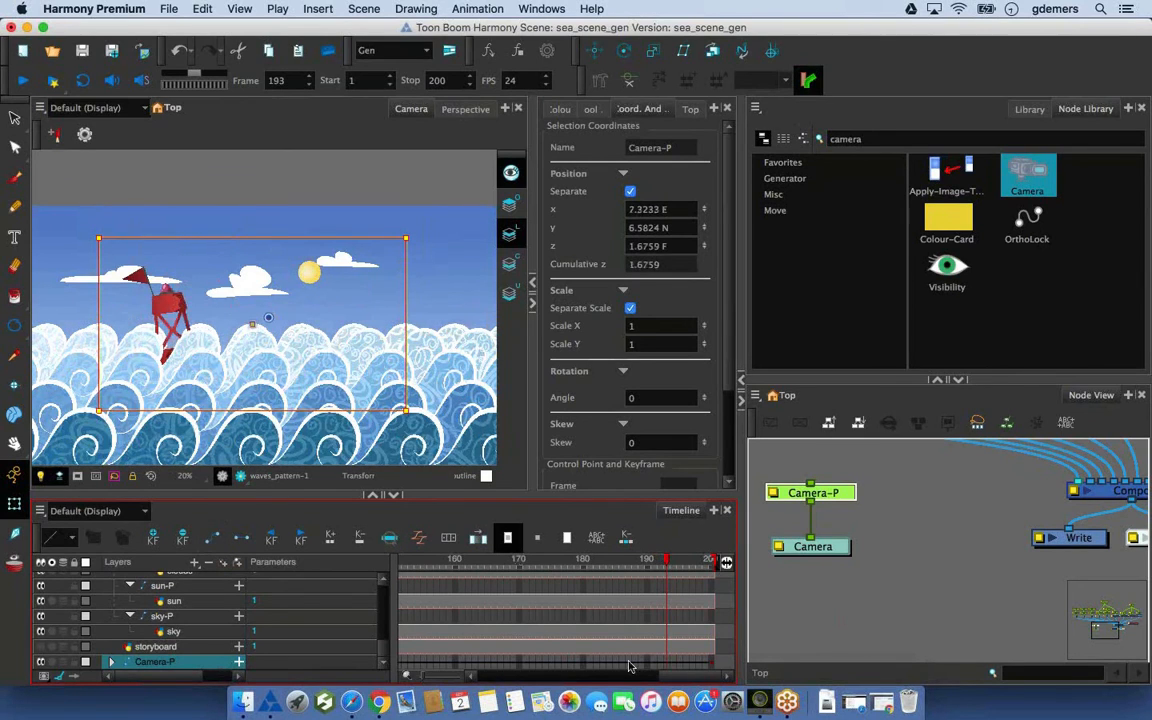
Play the scene from frame 1 to review the camera move, and clear the selection
left_click_drag(683, 677, 480, 678)
left_click(400, 573)
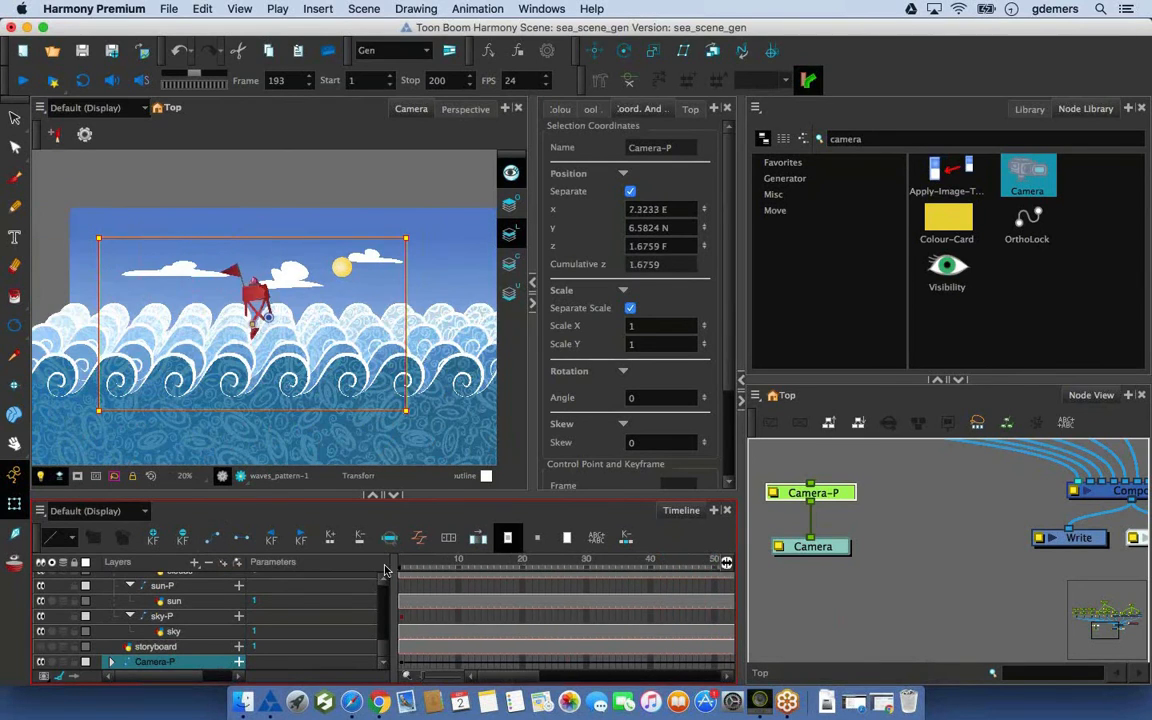
left_click(23, 80)
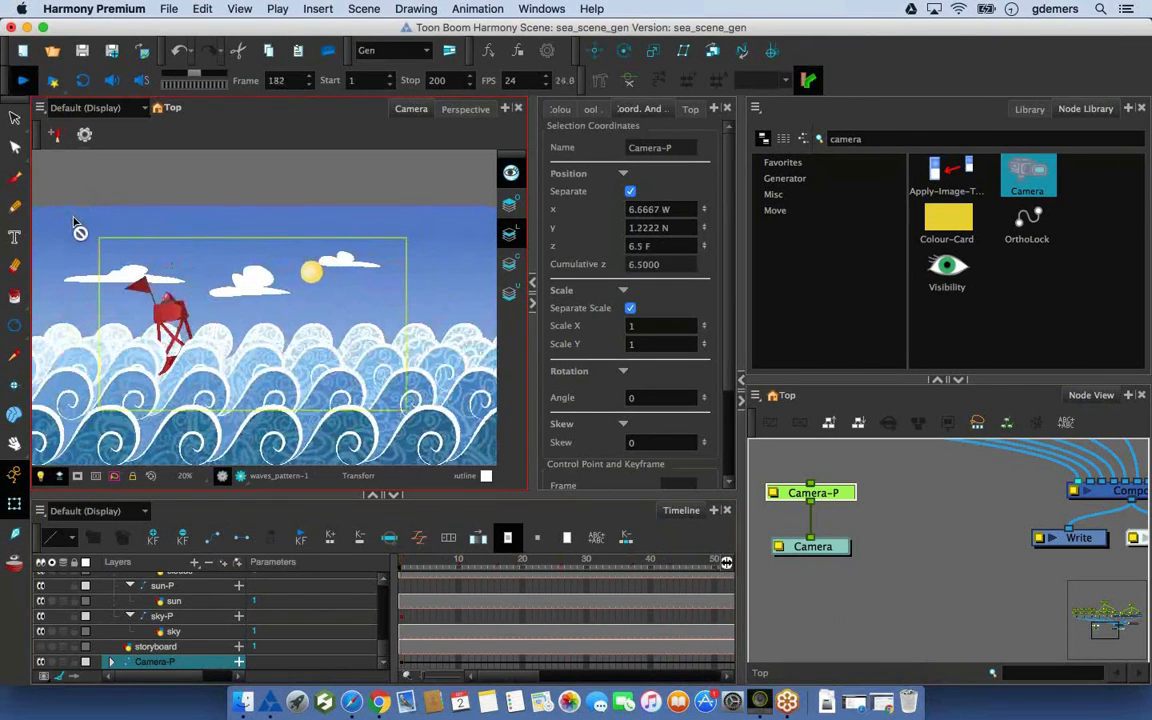
left_click(872, 573)
left_click_drag(685, 677, 450, 677)
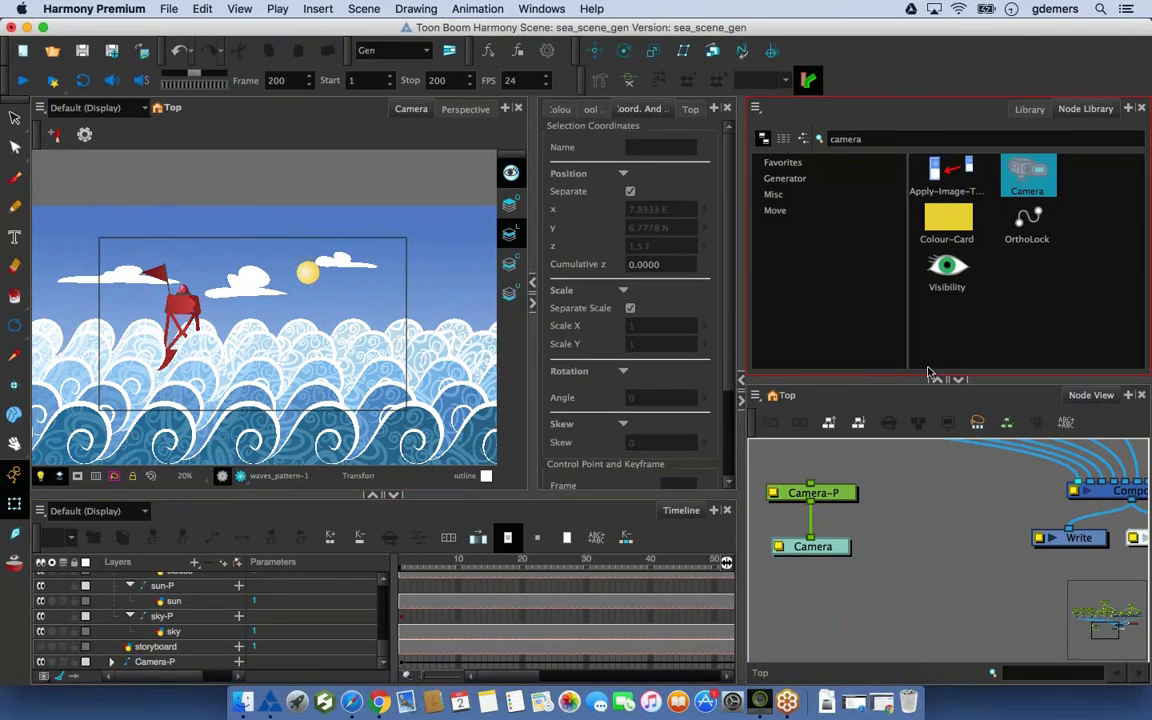
Search the node library for glow and add a Glow node just below the clouds and sun drawing nodes
left_click_drag(1100, 450, 775, 598)
left_click_drag(922, 540, 915, 543)
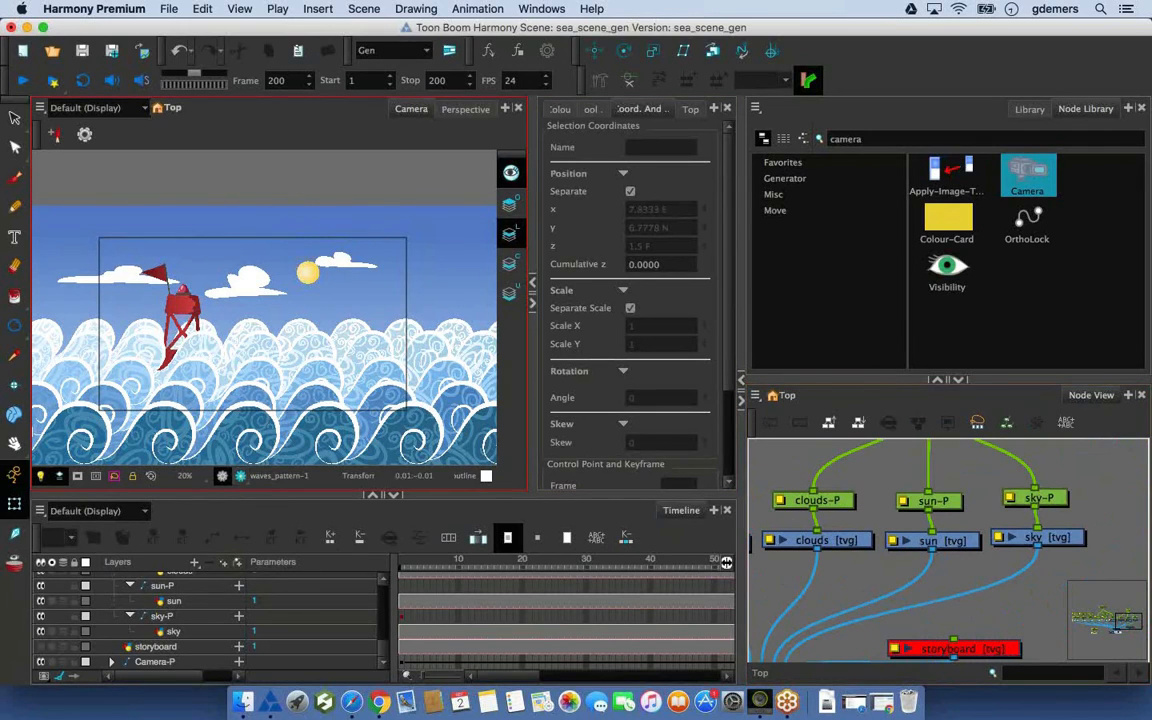
double_click(845, 139)
type("g")
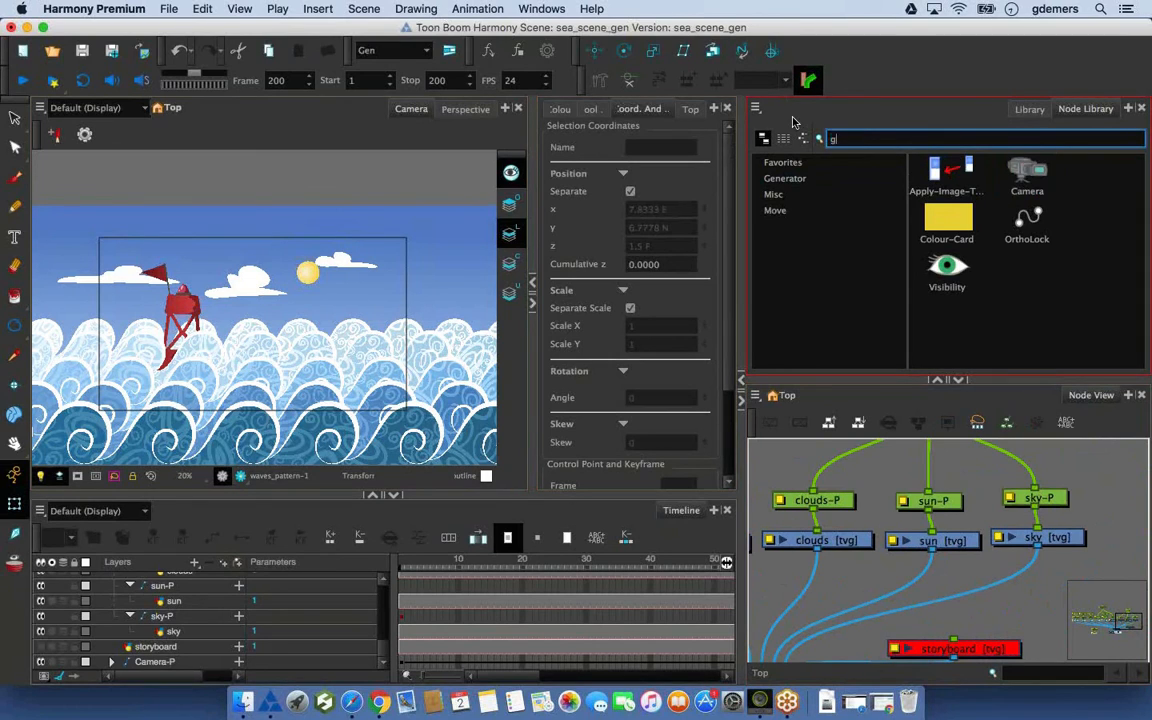
type("low")
key("Return")
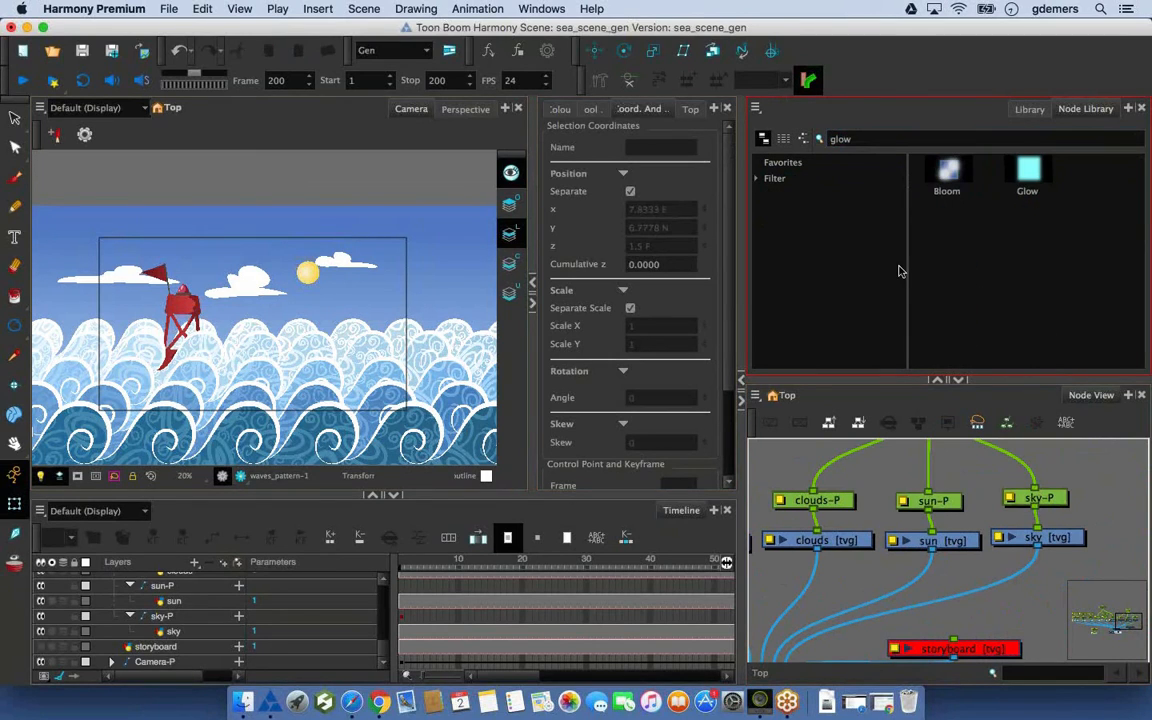
left_click(1027, 172)
left_click_drag(1027, 172, 888, 583)
scroll(936, 586, "down", 4)
scroll(912, 545, "up", 2)
left_click_drag(912, 545, 884, 549)
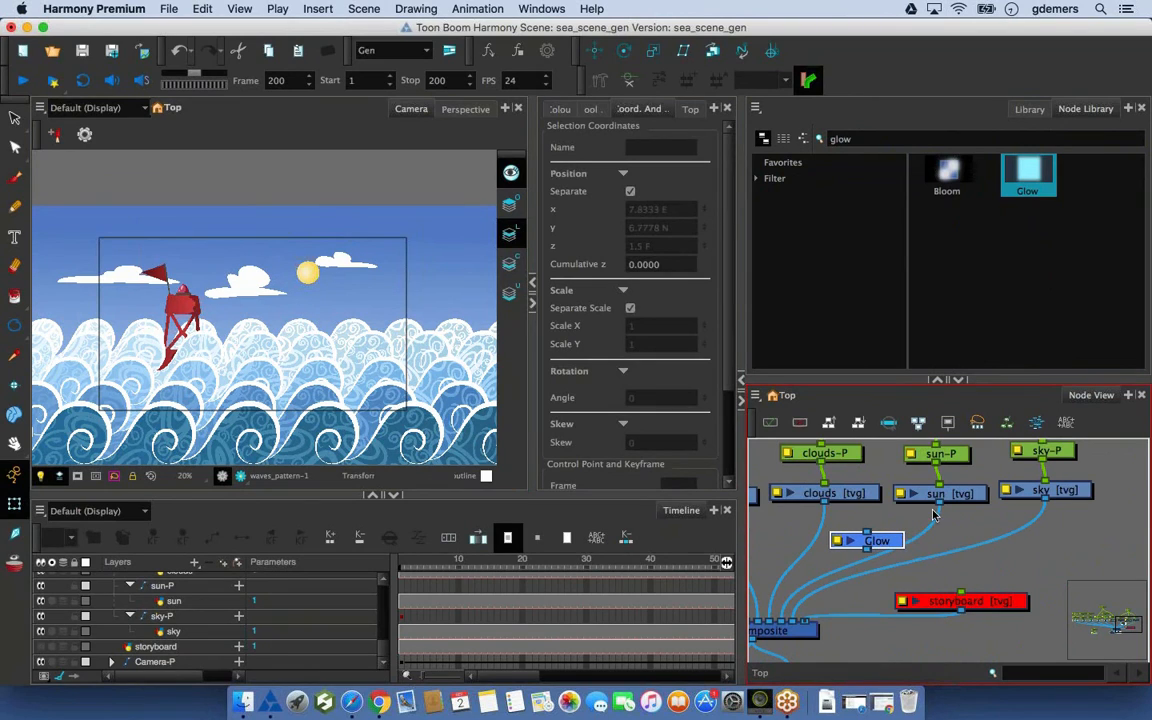
Connect the sun drawing to the Glow node and plug the Glow output into its own port on the Composite
left_click(916, 511)
left_click_drag(915, 510, 868, 532)
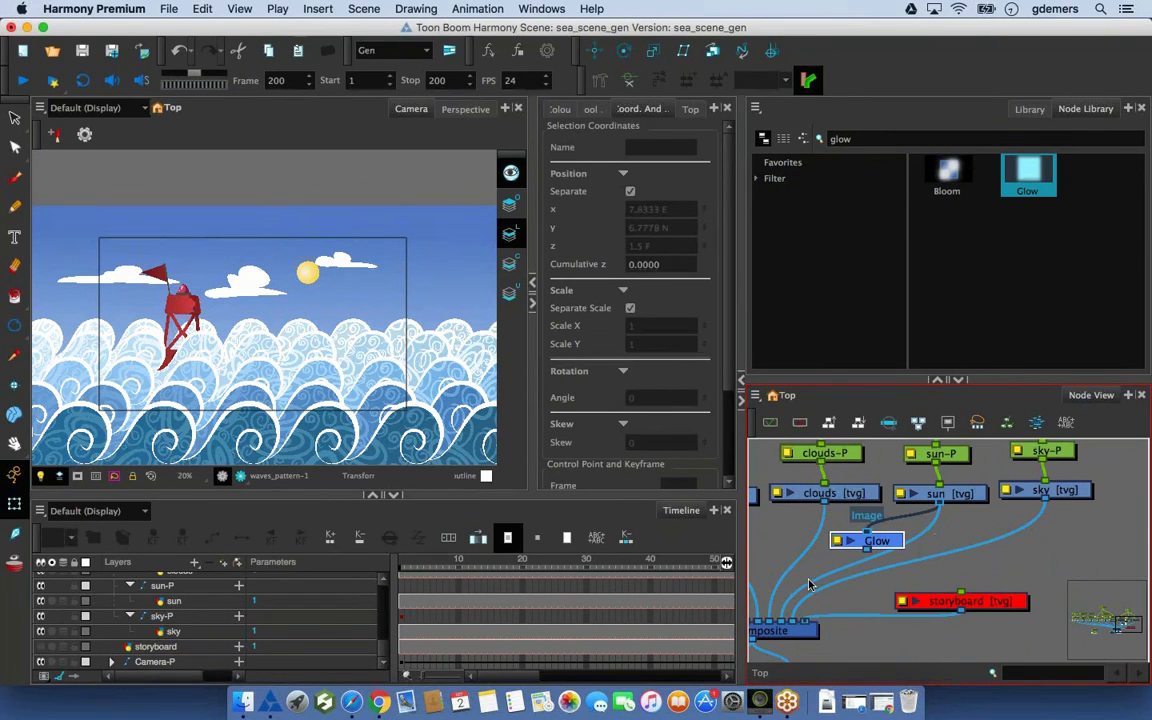
left_click_drag(867, 548, 800, 615)
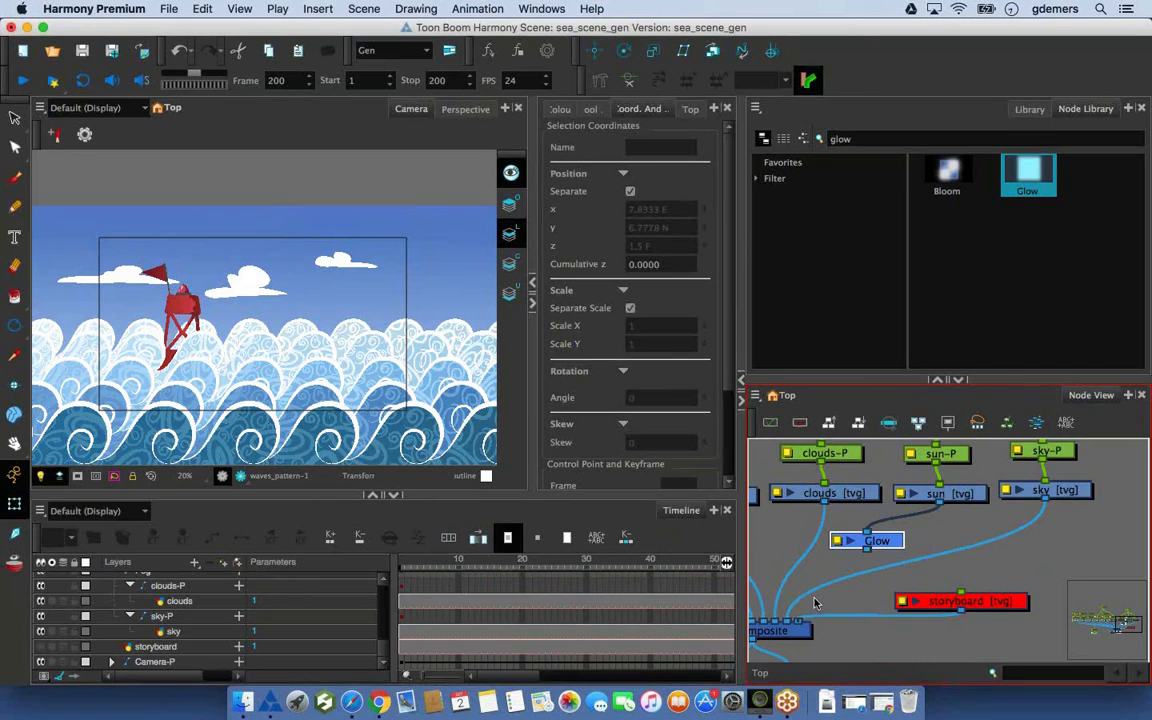
key("super+z")
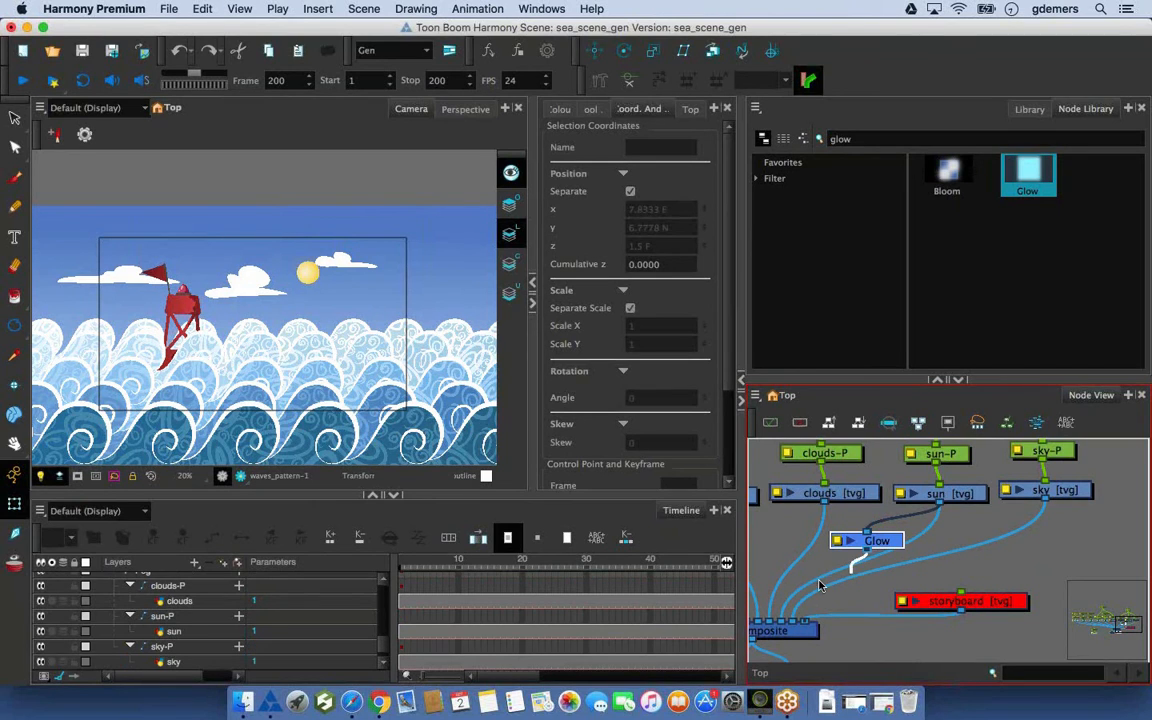
key("super+shift+z")
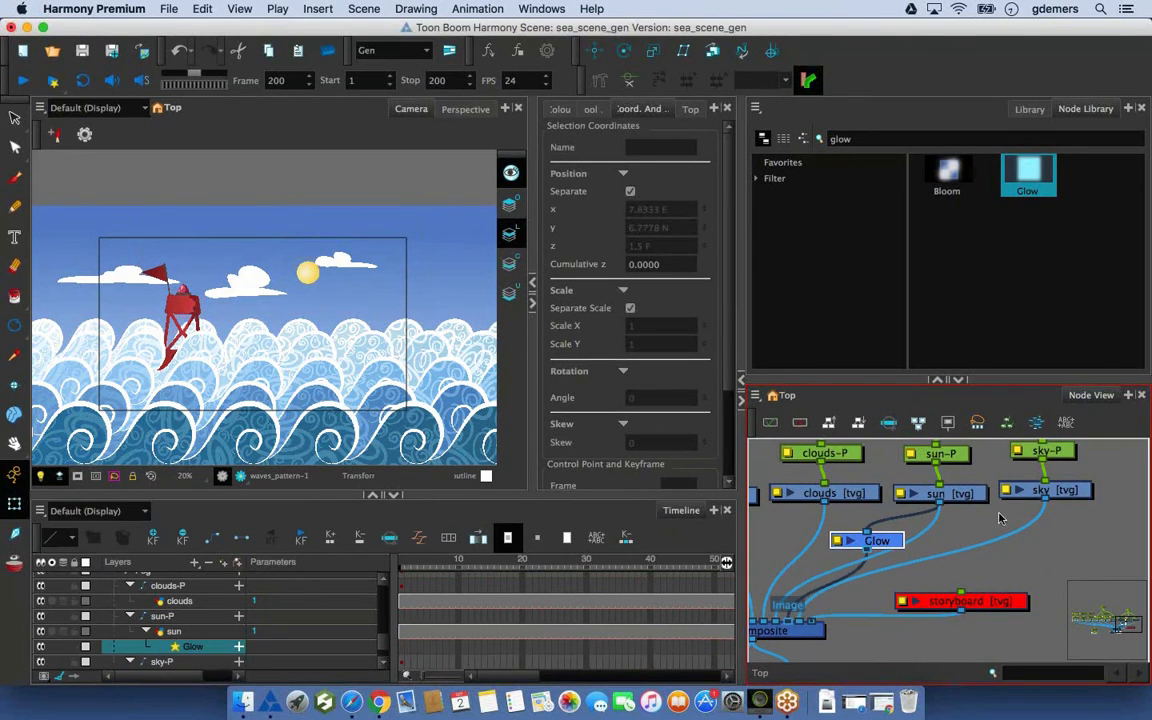
left_click(912, 534)
Rearrange the output nodes, placing storyboard to the right of the Composite and Write and Display side by side below it
left_click_drag(818, 633, 888, 664)
scroll(956, 625, "down", 3)
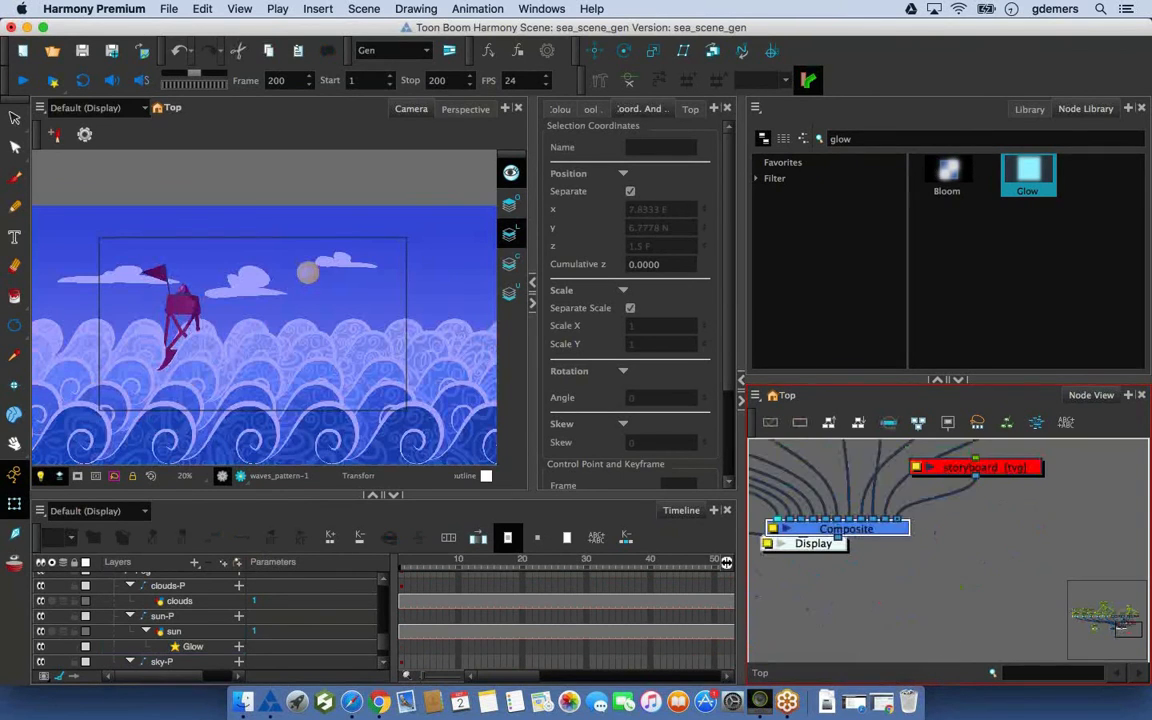
left_click_drag(1000, 469, 1087, 554)
left_click_drag(941, 568, 996, 530)
left_click(862, 499)
left_click(792, 499, "shift")
left_click_drag(792, 499, 861, 581)
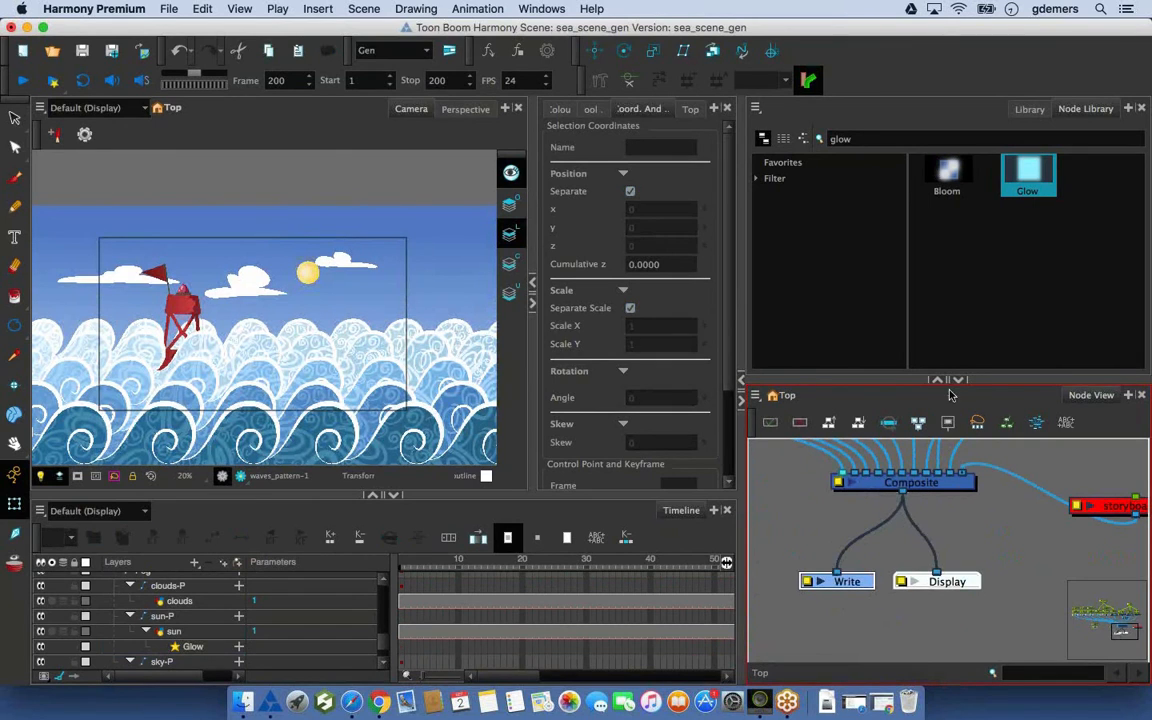
Enlarge the Node View and move the Glow node below and slightly right of the sun drawing node
left_click_drag(950, 385, 950, 240)
scroll(948, 478, "up", 4)
key("2")
left_click(964, 515)
left_click_drag(964, 500, 1075, 508)
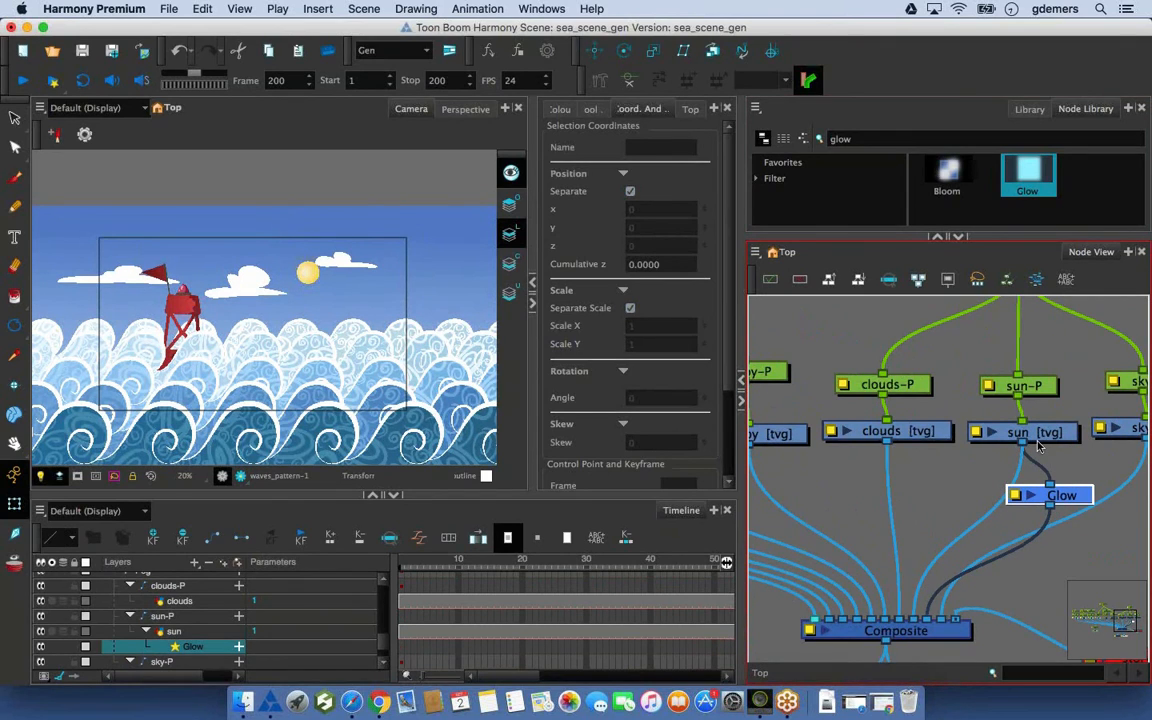
left_click(990, 514)
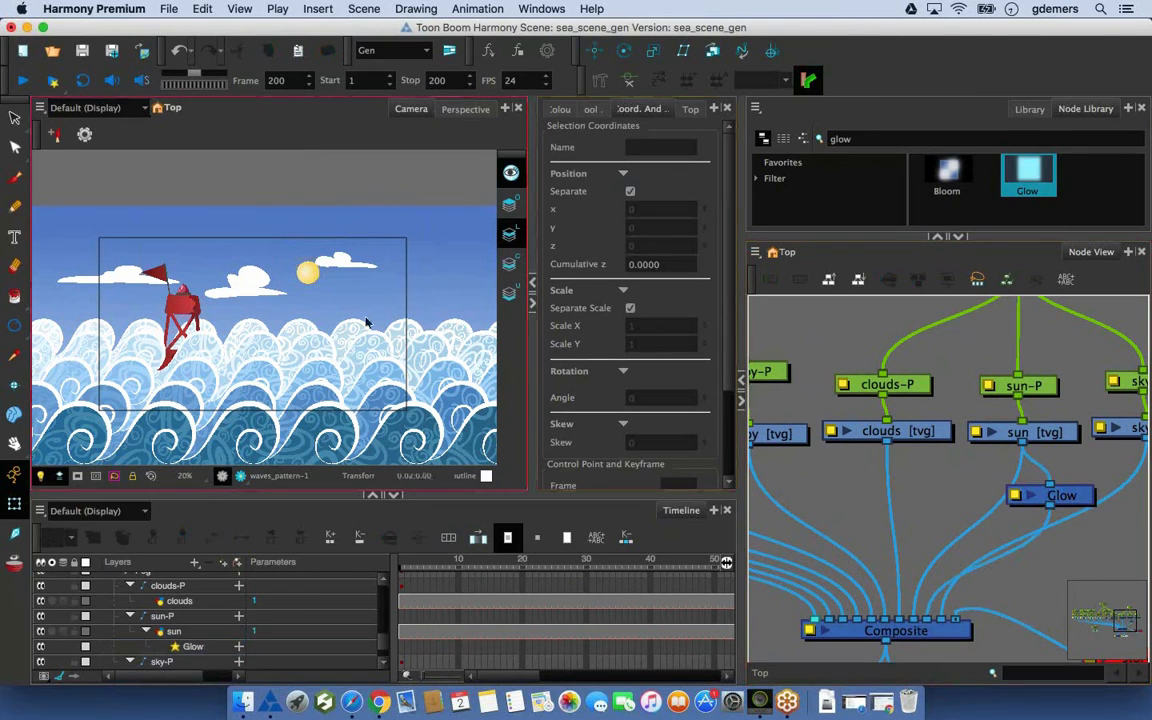
Switch the Camera view to the rendered preview and inspect the area around the sun
scroll(366, 322, "up", 6)
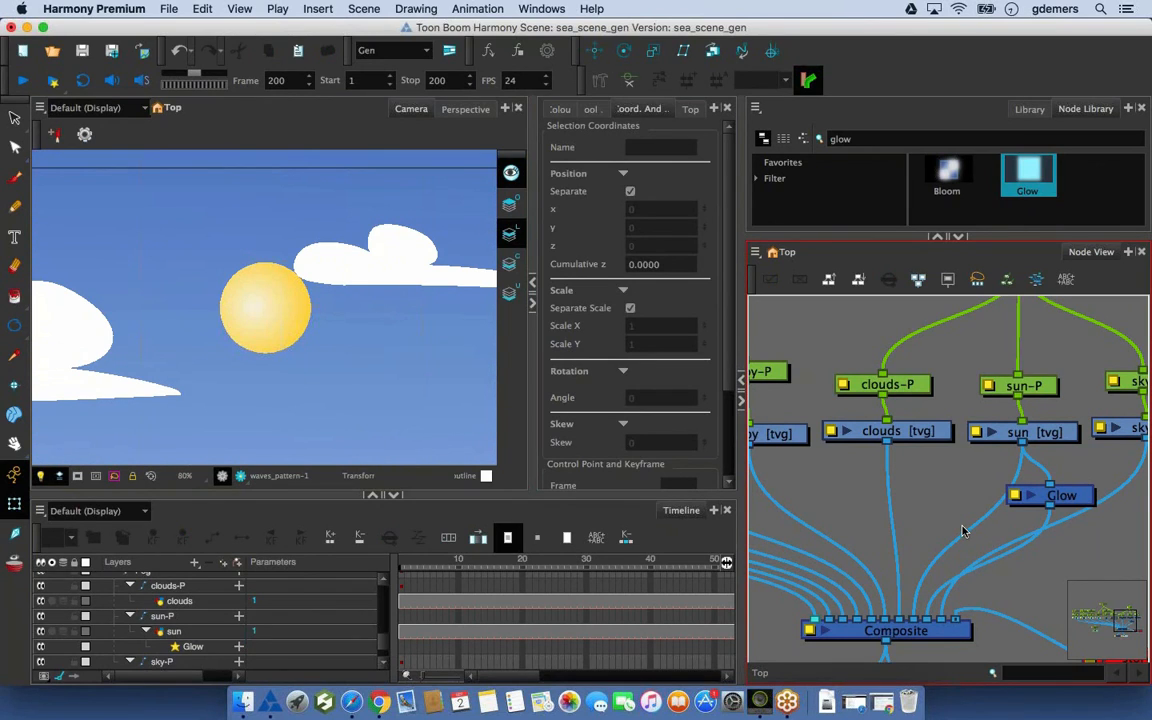
left_click(242, 482)
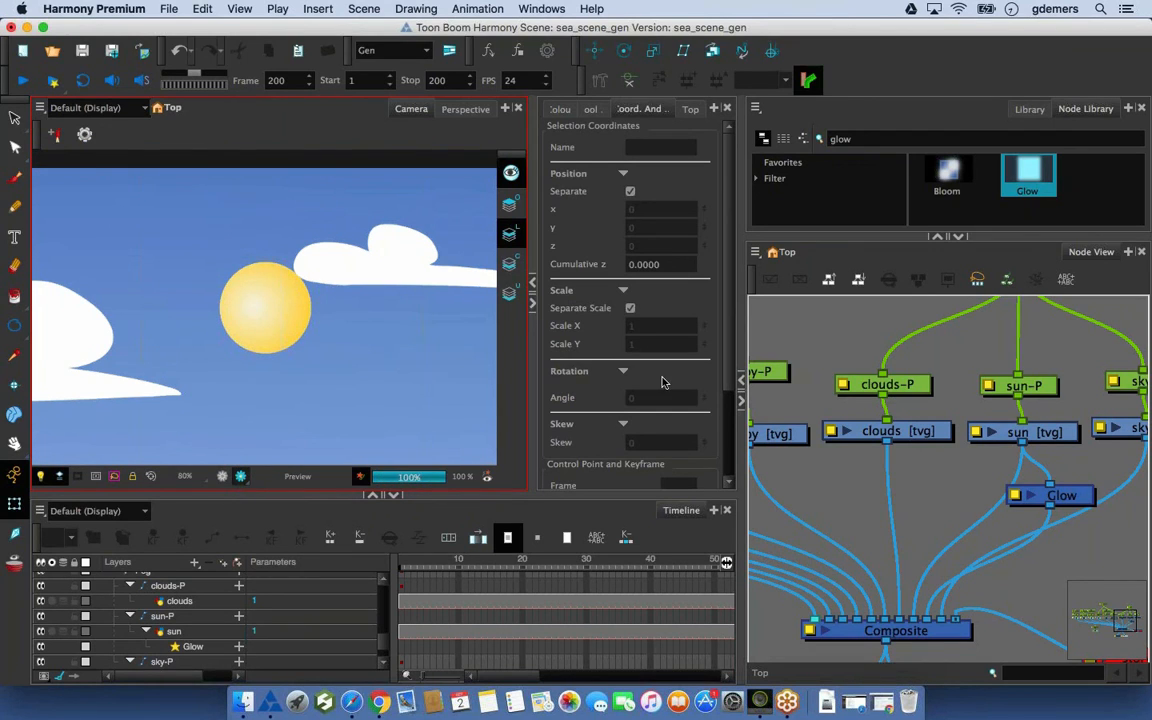
key("1")
key("1")
left_click_drag(328, 385, 329, 319)
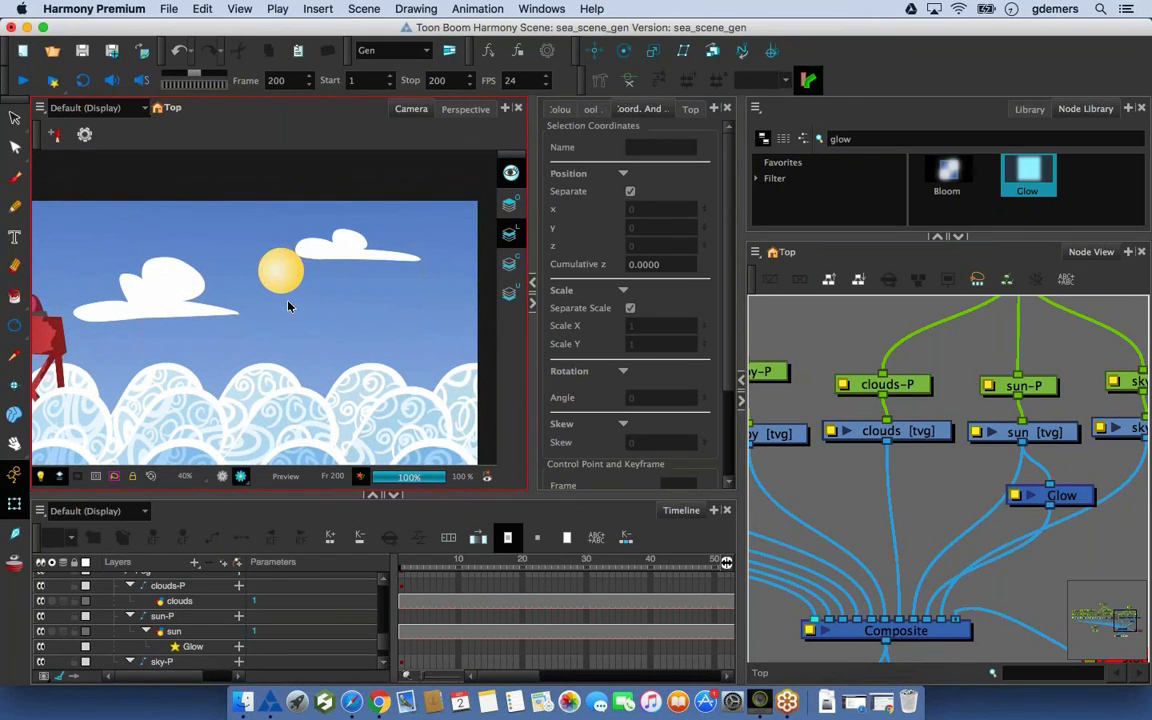
Open the Glow node's properties beside an enlarged view of the sun and set the glow radius to 14.2
left_click(1014, 497)
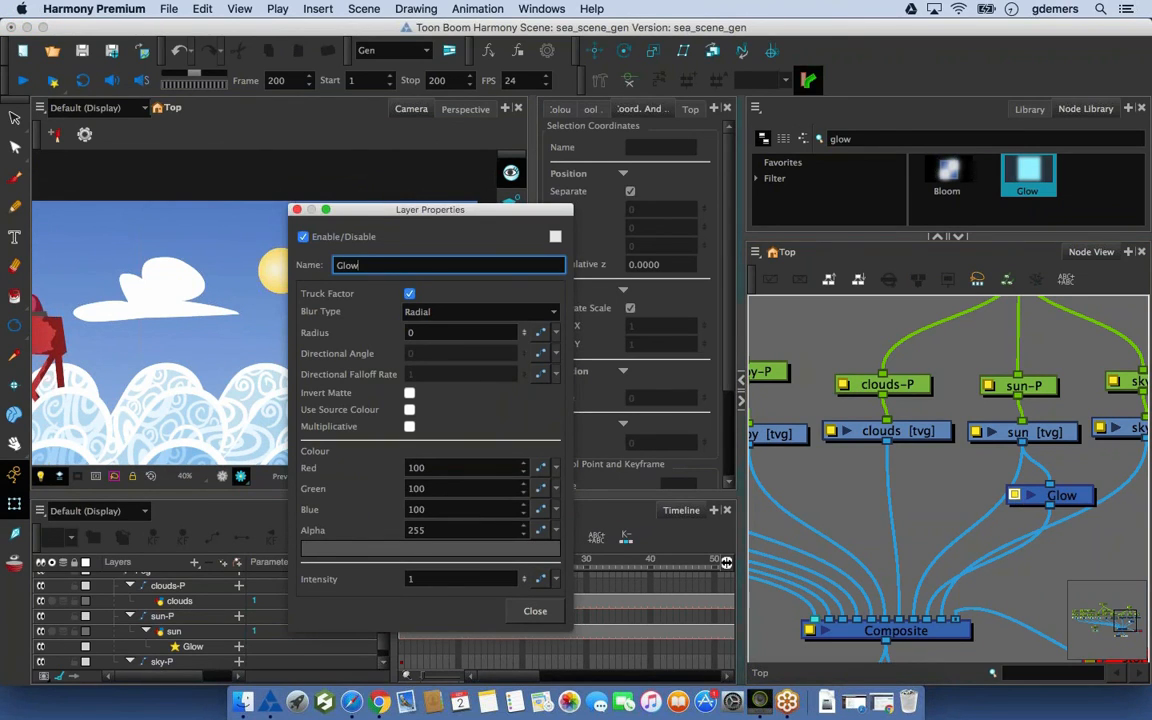
left_click_drag(460, 216, 739, 159)
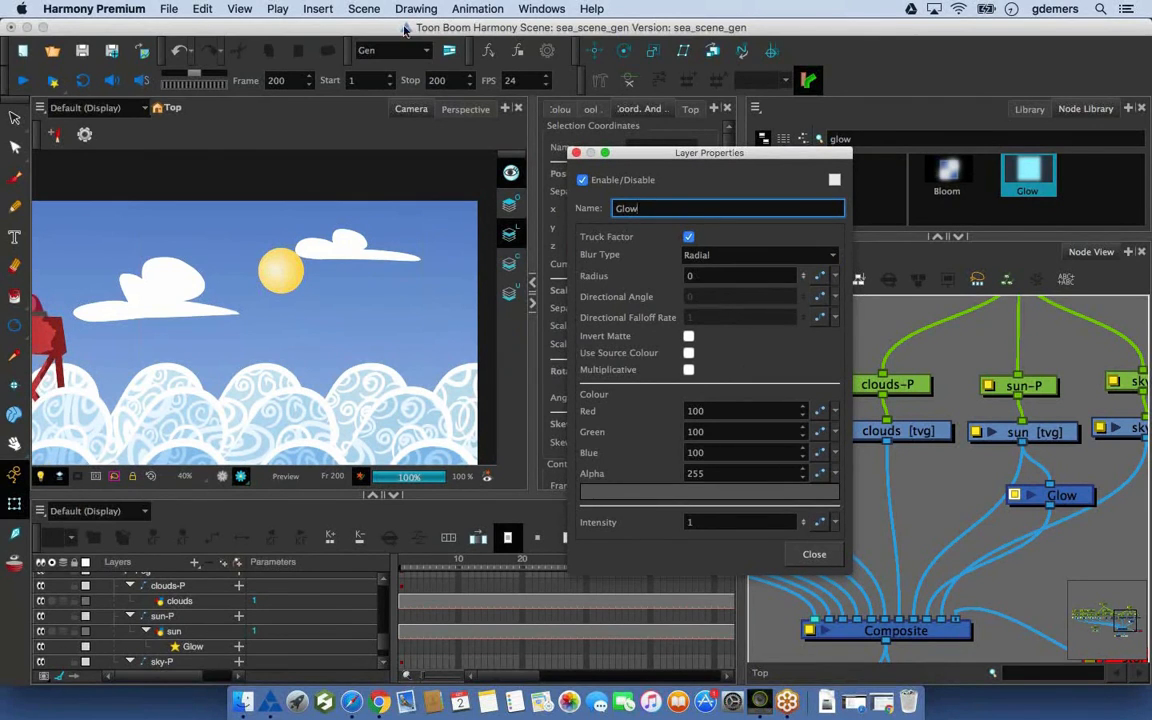
scroll(324, 301, "up", 5)
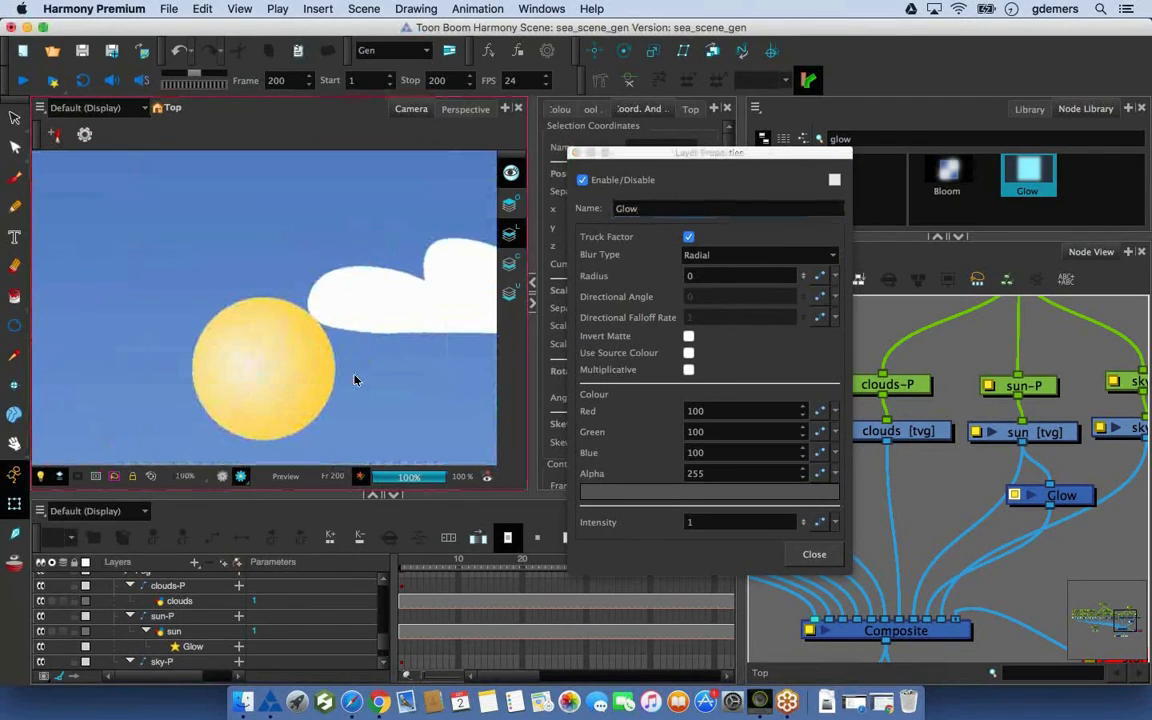
left_click_drag(354, 380, 338, 335)
key("2")
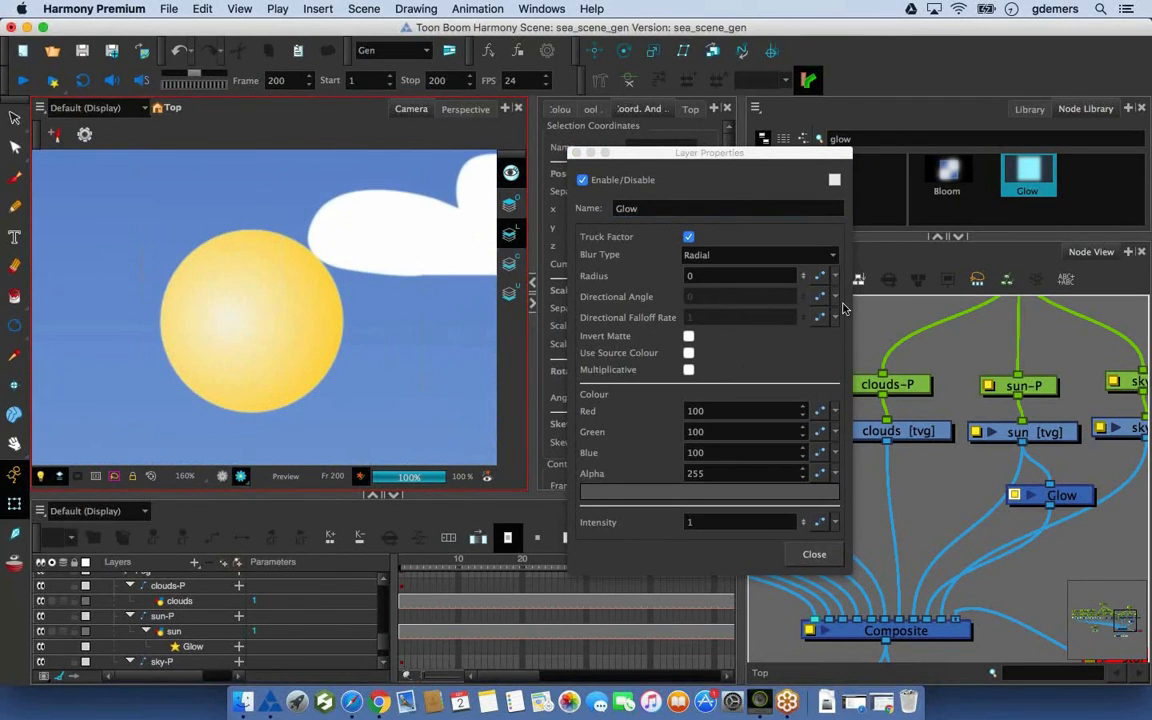
left_click(804, 276)
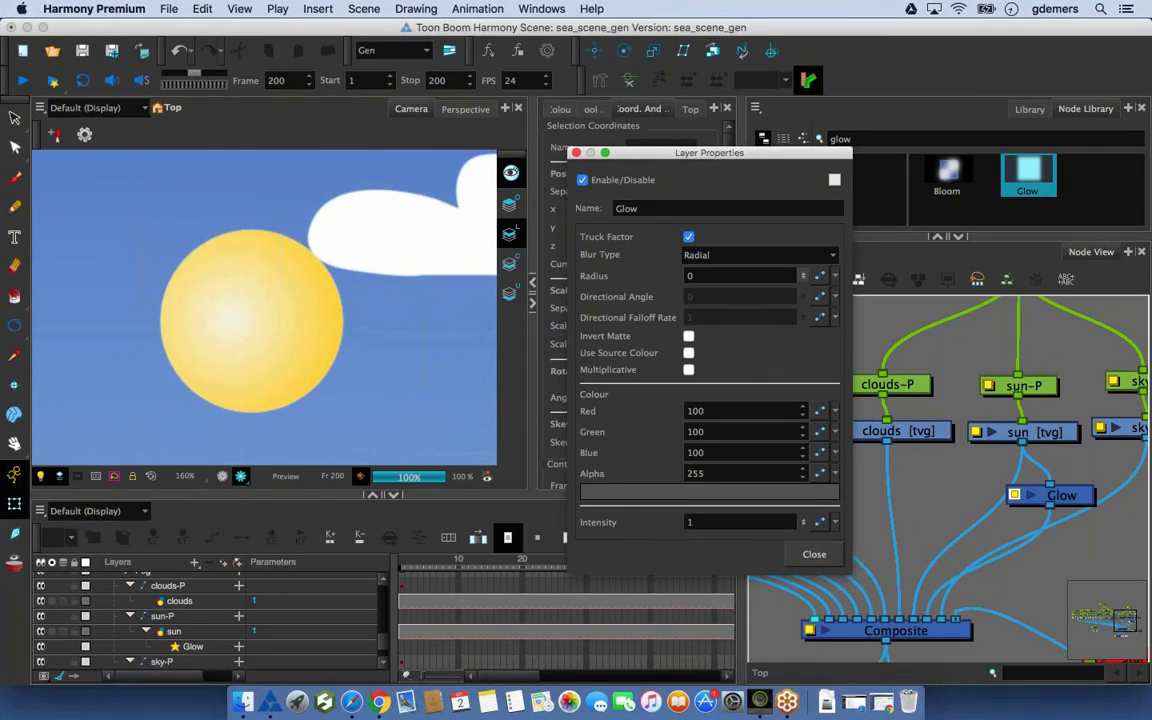
left_click_drag(817, 212, 822, 100)
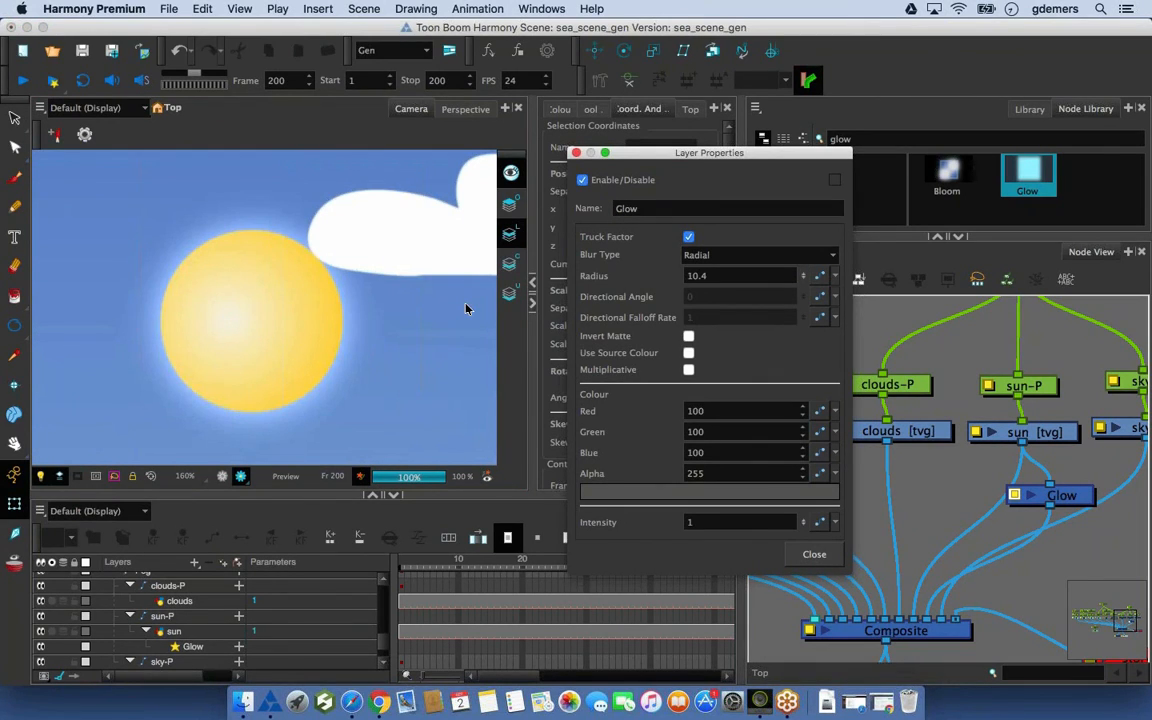
left_click_drag(806, 280, 721, 245)
Make the sun's glow use the source colour and set its intensity to 0.9
left_click(688, 356)
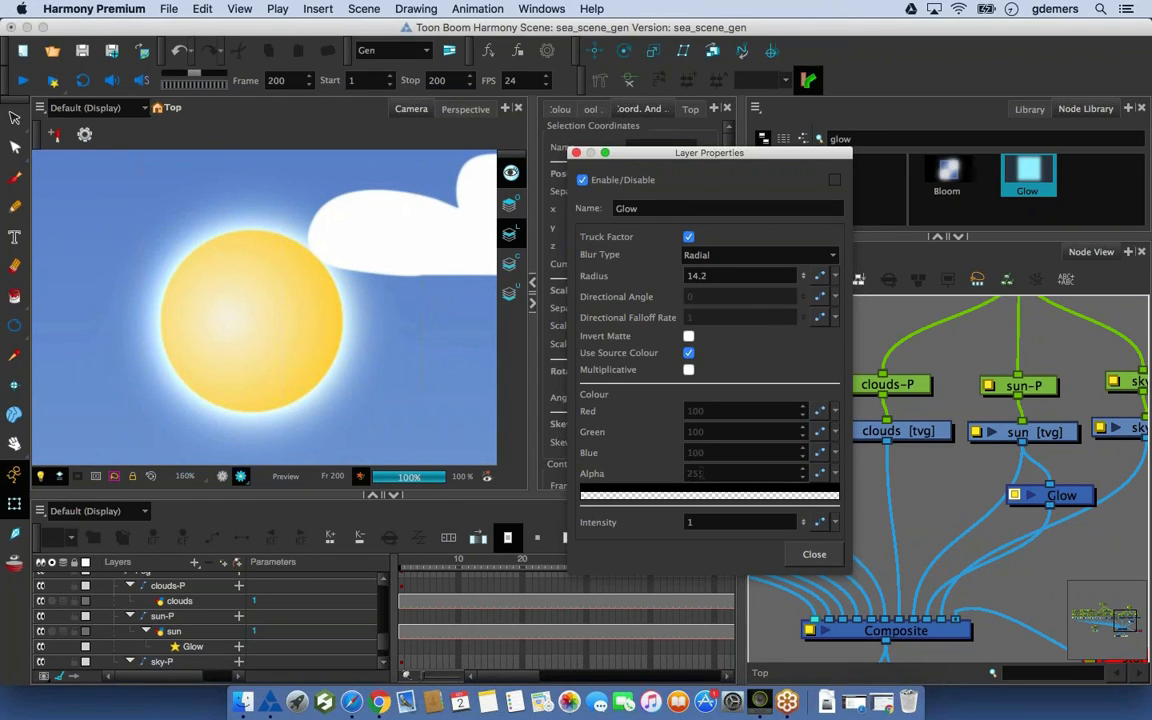
left_click_drag(805, 522, 803, 522)
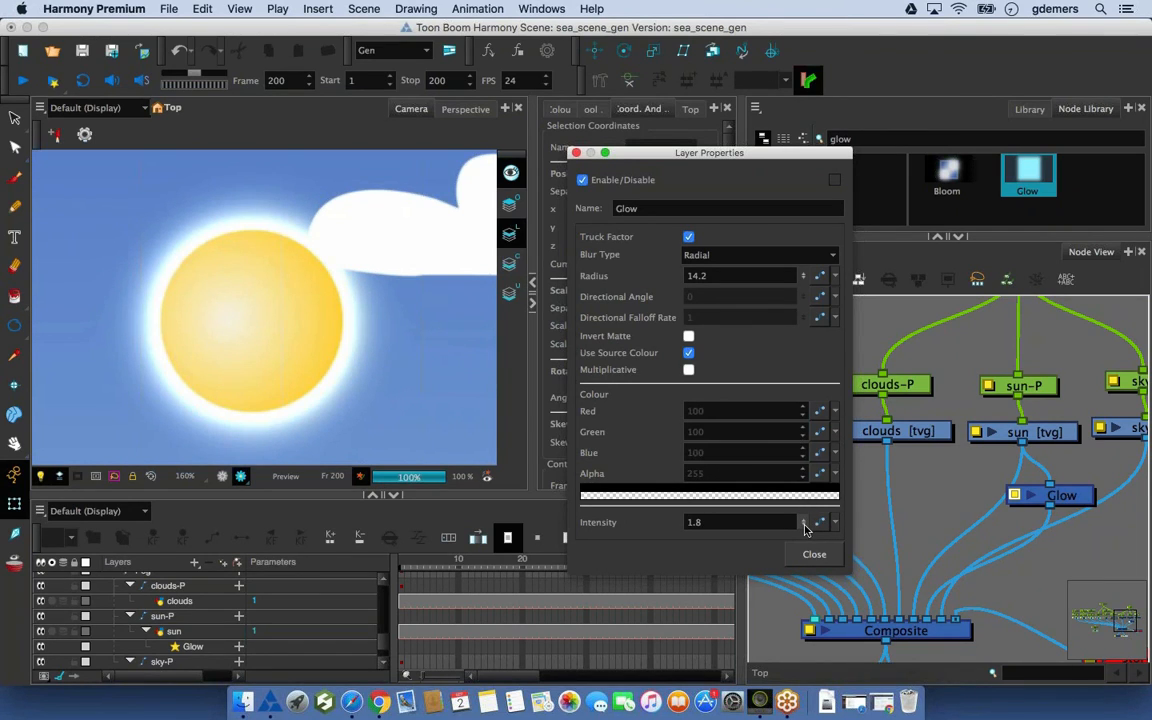
left_click_drag(803, 522, 805, 555)
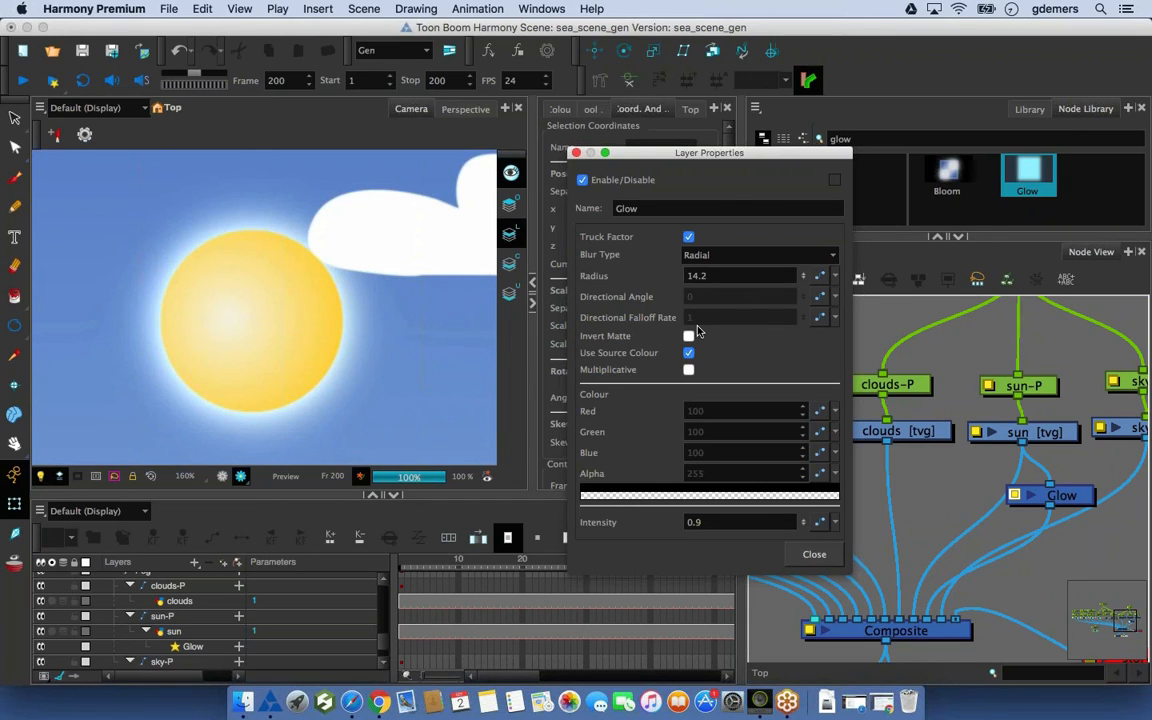
Compare the sun in the OpenGL and rendered views, and close the Glow node's properties
left_click(222, 476)
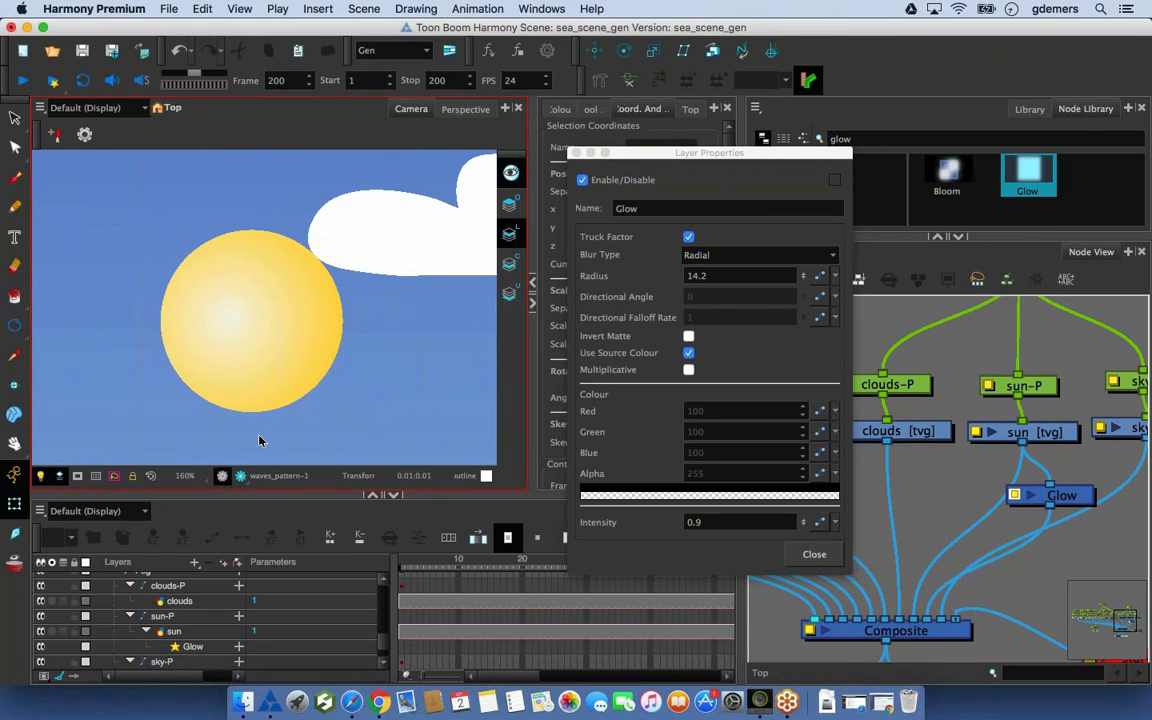
left_click(240, 477)
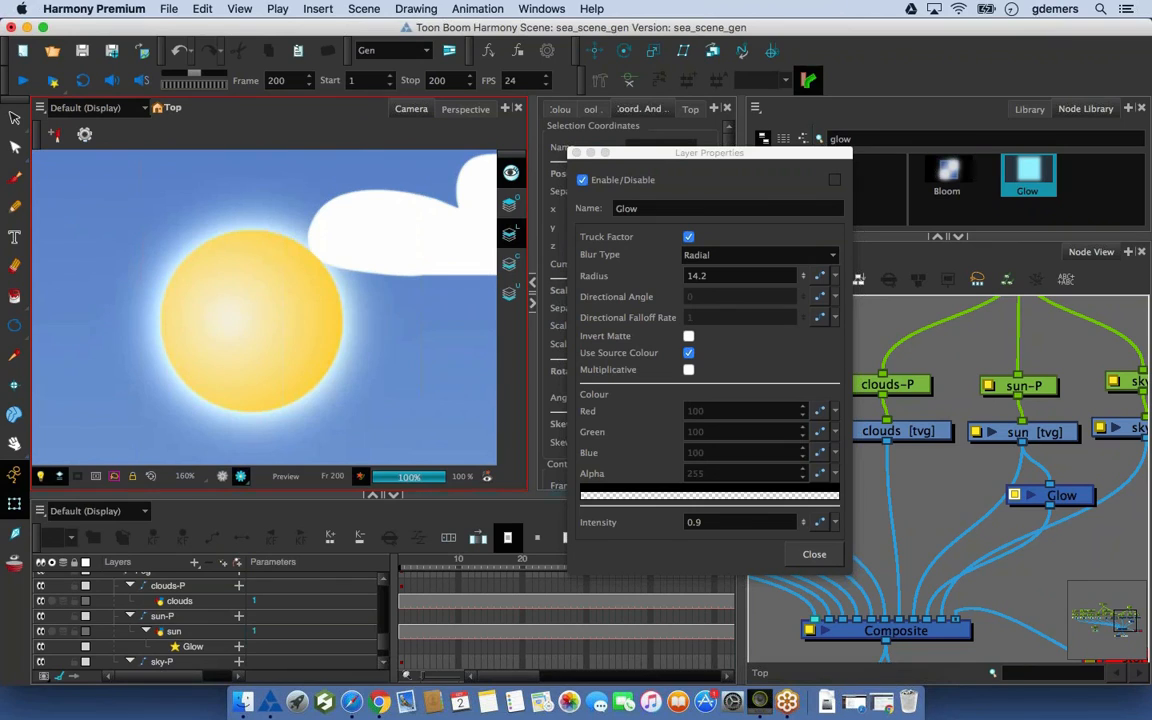
left_click(813, 554)
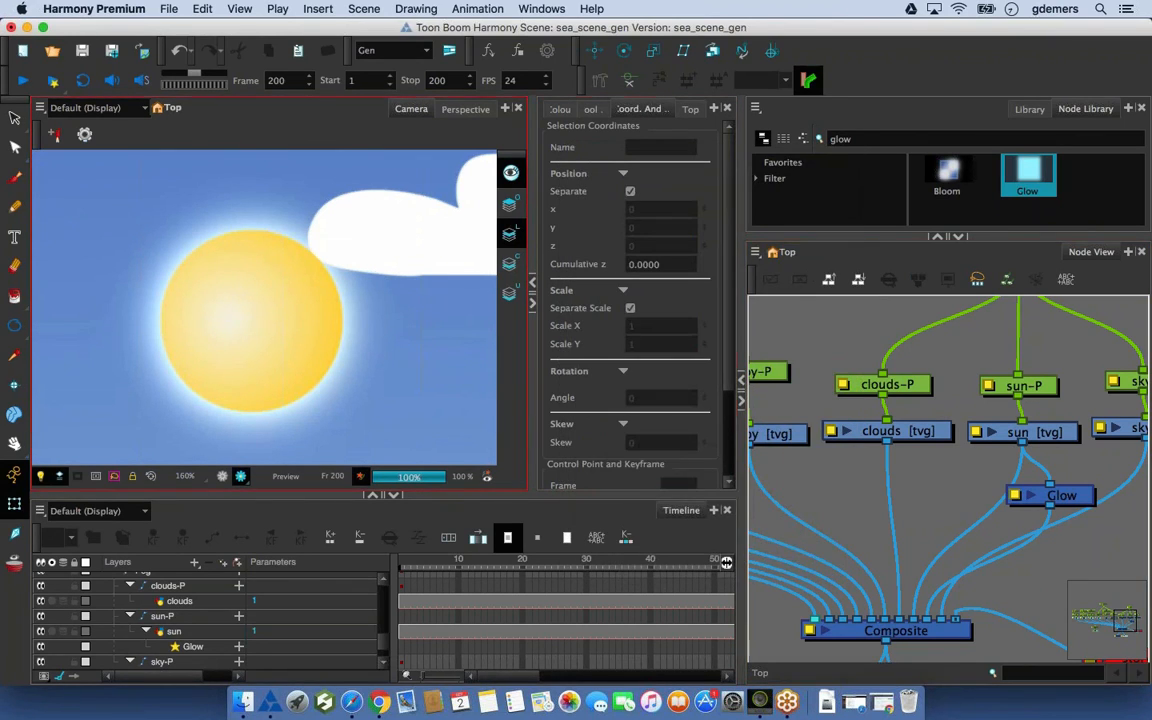
Examine the full camera frame in the rendered preview and return the Camera view to OpenGL mode
left_click_drag(354, 350, 416, 375)
key("1")
left_click_drag(371, 435, 391, 408)
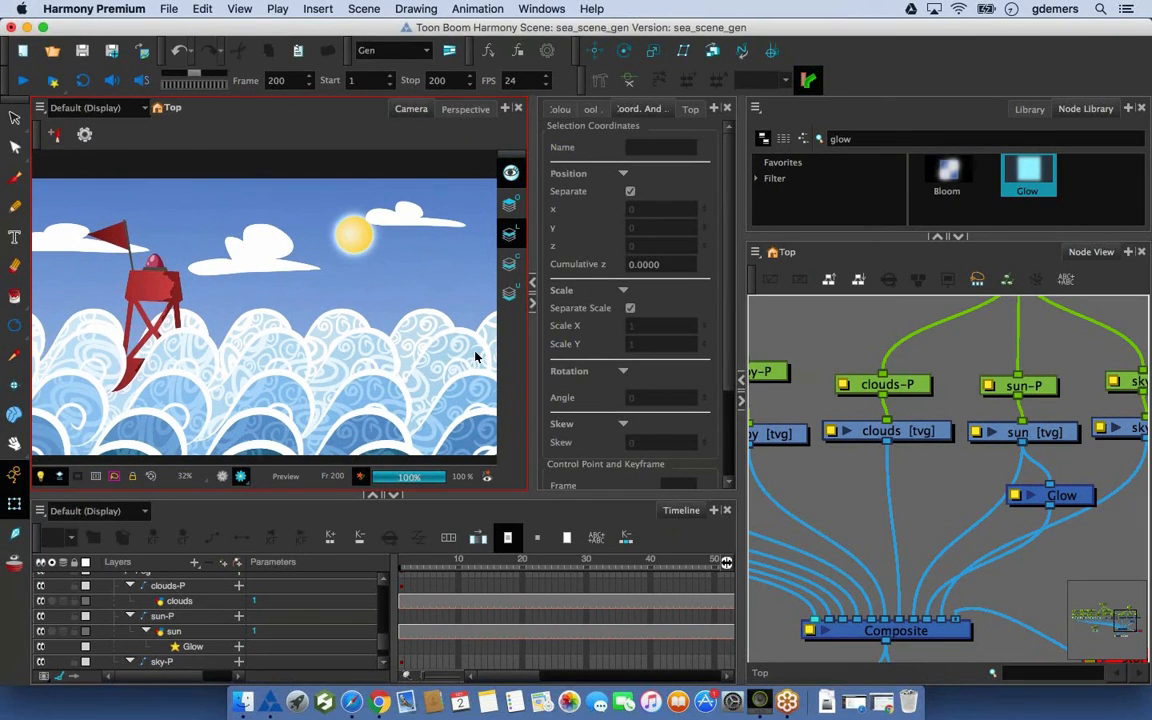
left_click_drag(443, 424, 458, 405)
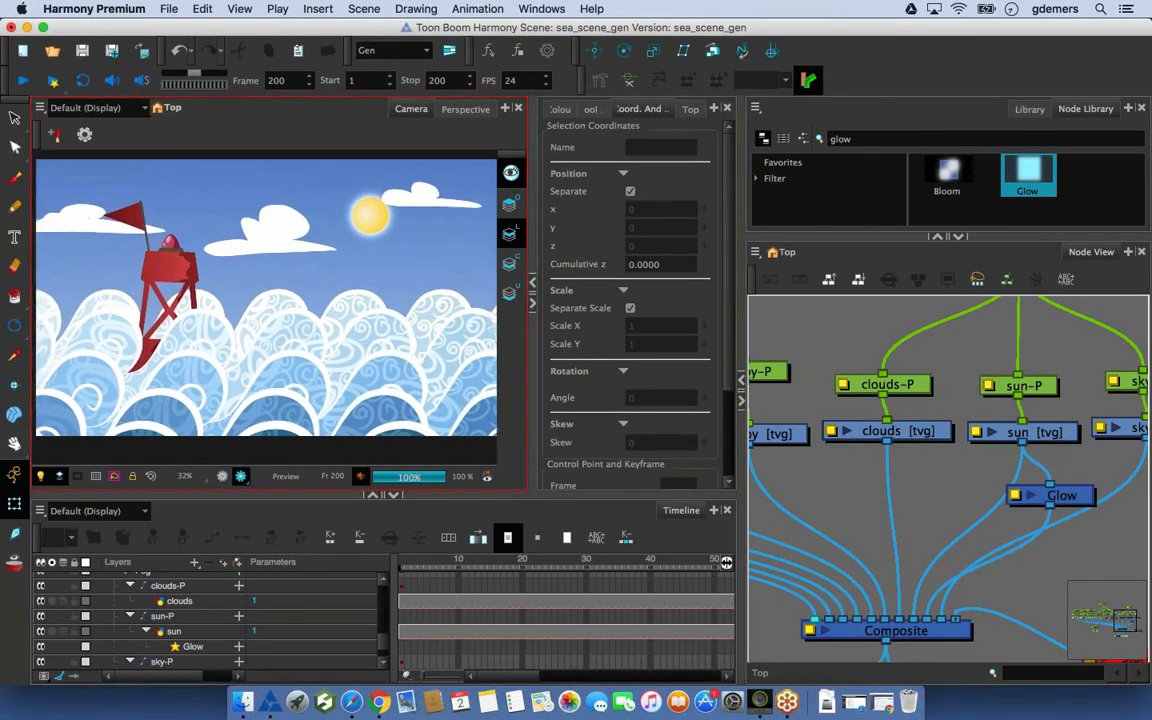
key("1")
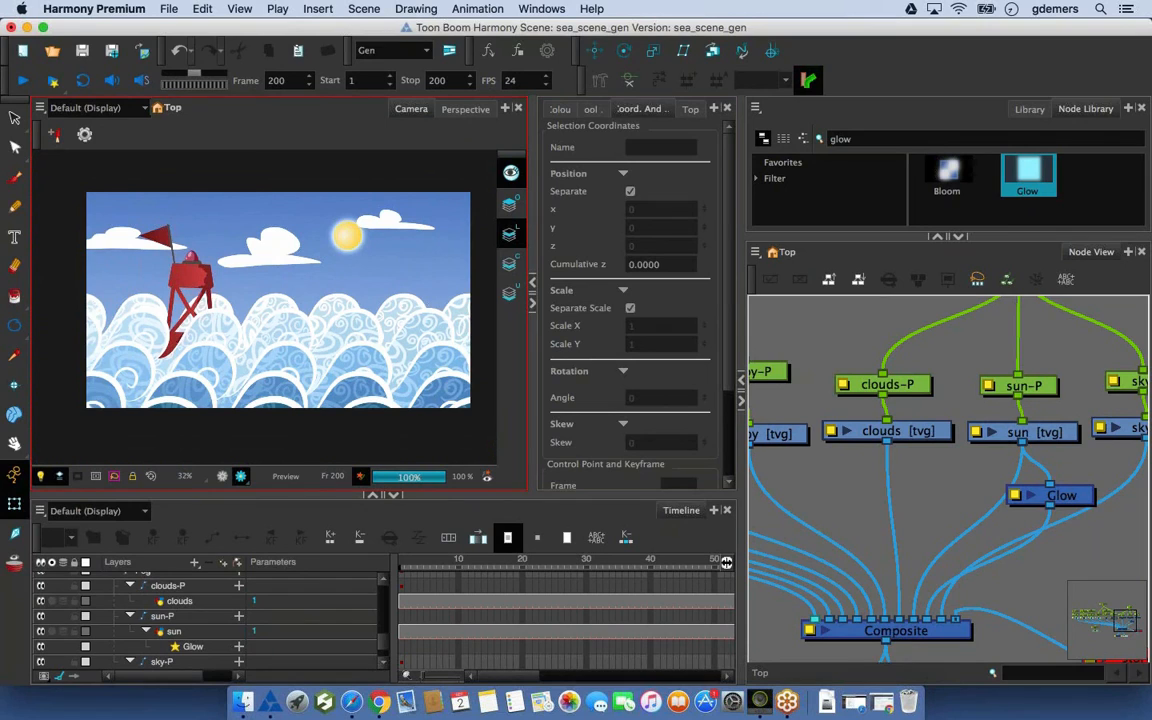
left_click(222, 477)
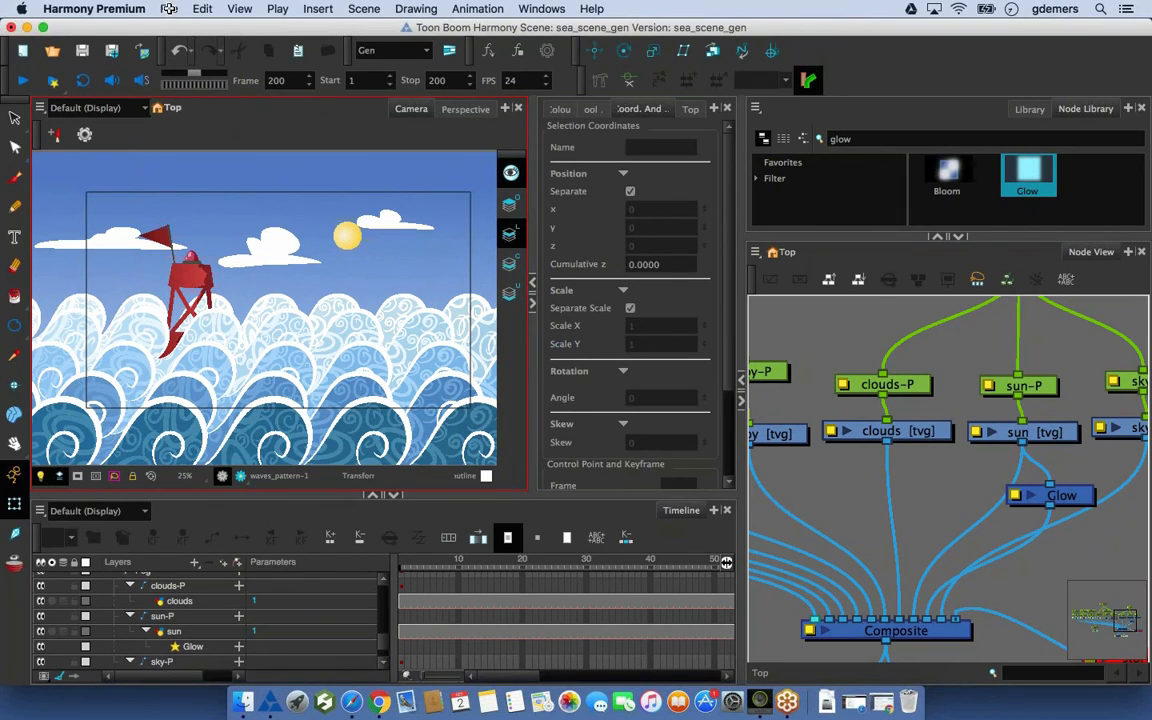
left_click(168, 8)
mouse_move(279, 245)
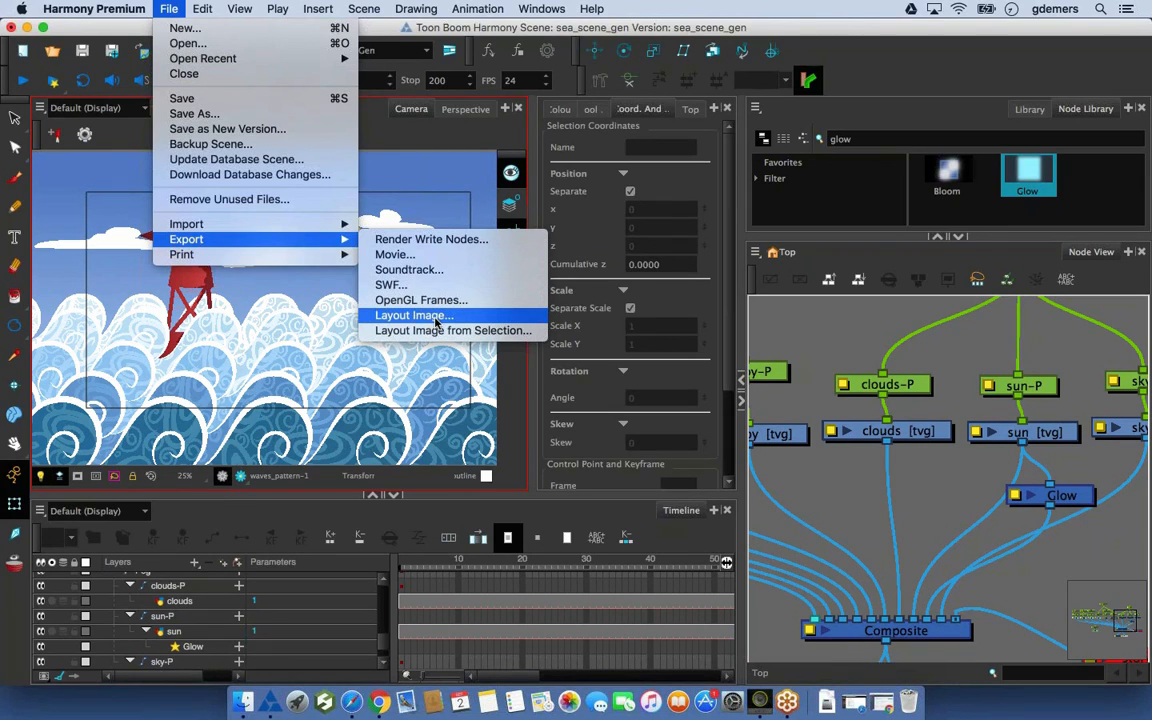
left_click(865, 487)
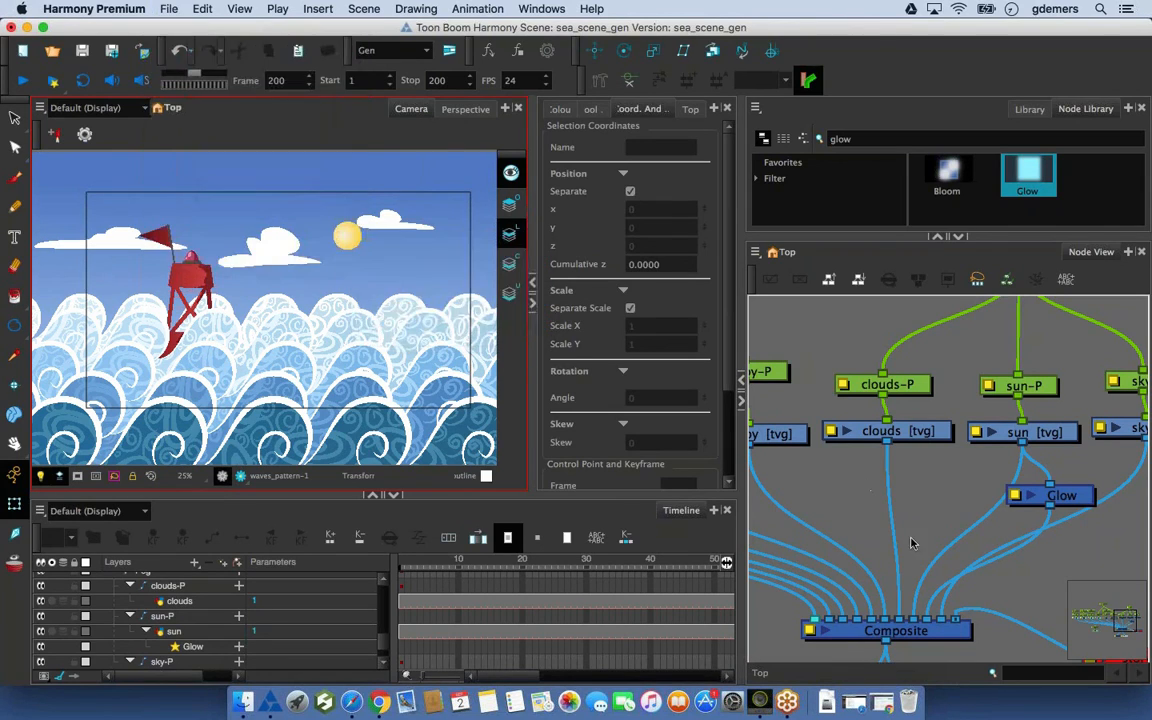
Enable movie output in addition to the TGA drawing output in the Write node's properties
left_click(913, 545)
left_click_drag(913, 586, 963, 501)
scroll(950, 493, "down", 3)
left_click_drag(975, 615, 1018, 553)
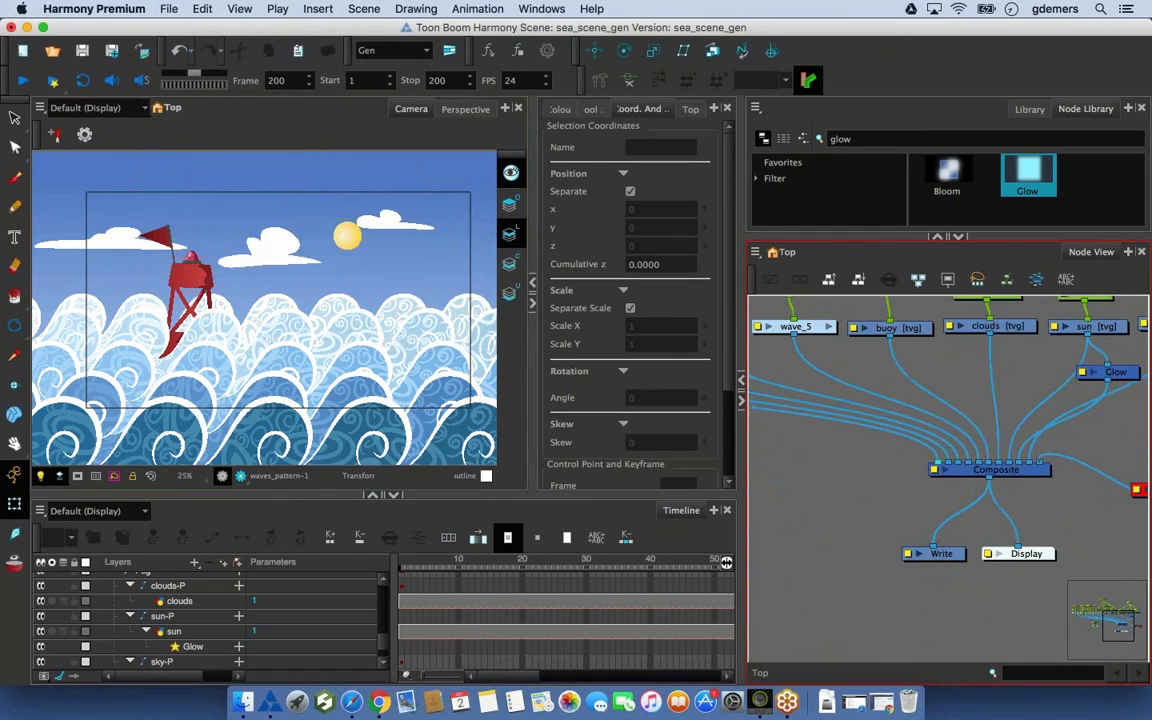
left_click(935, 552)
left_click(935, 572)
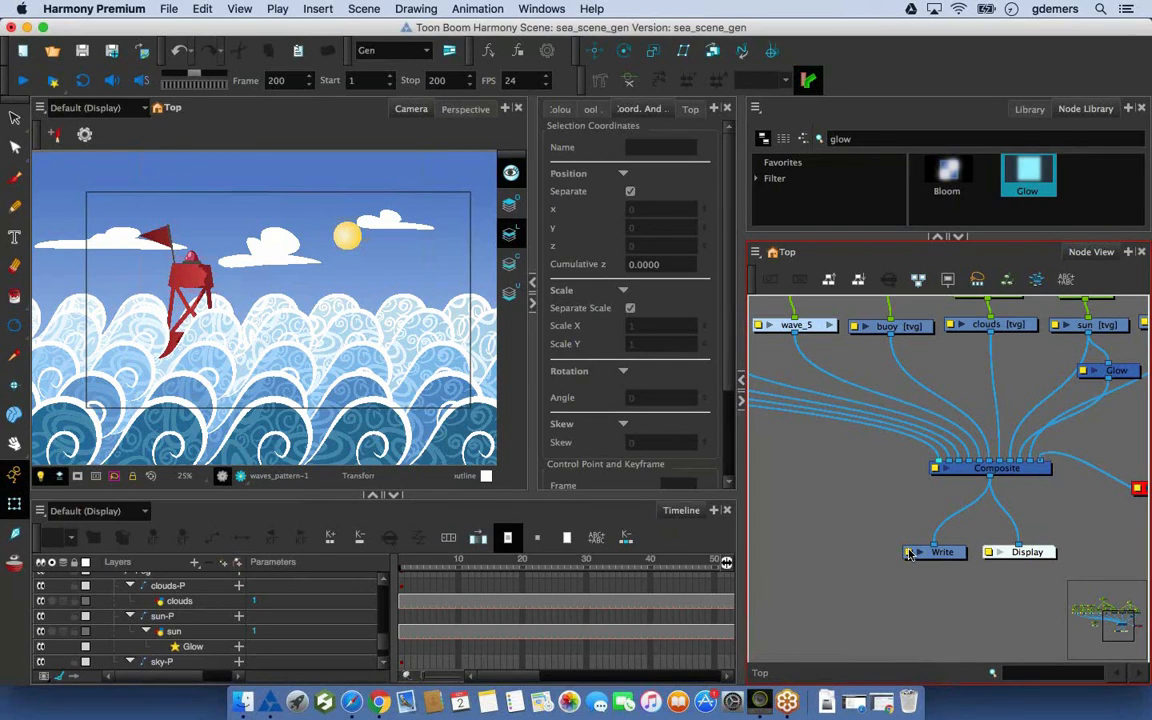
left_click(909, 553)
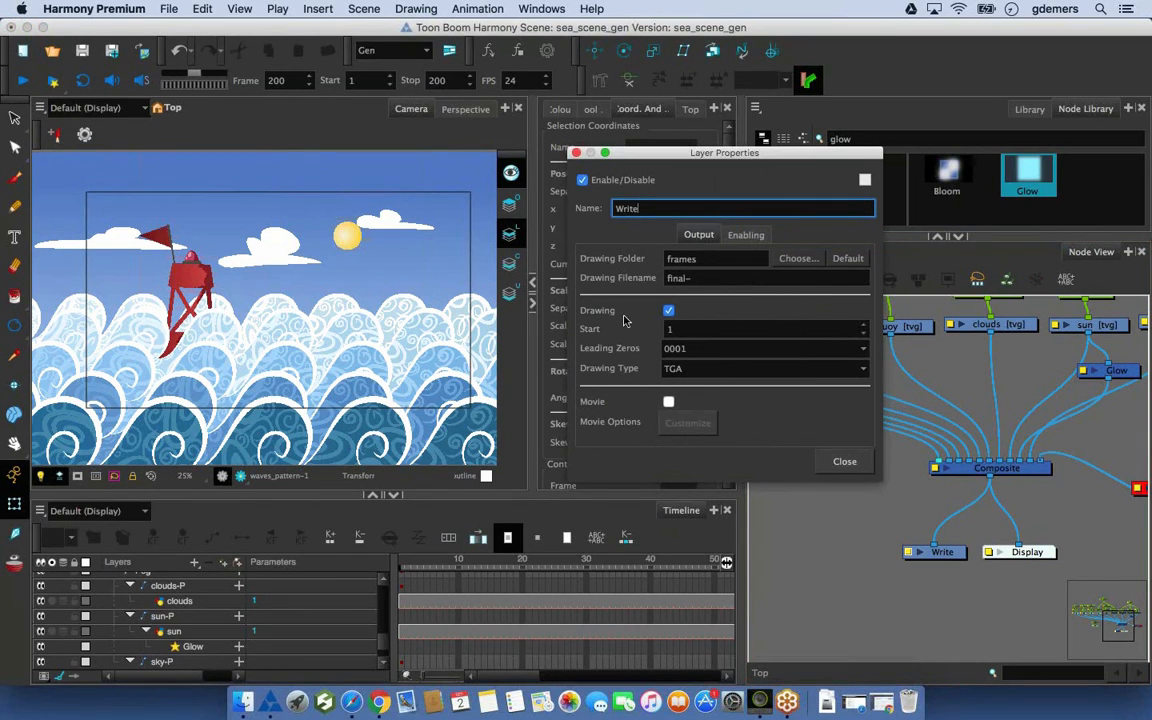
left_click(669, 404)
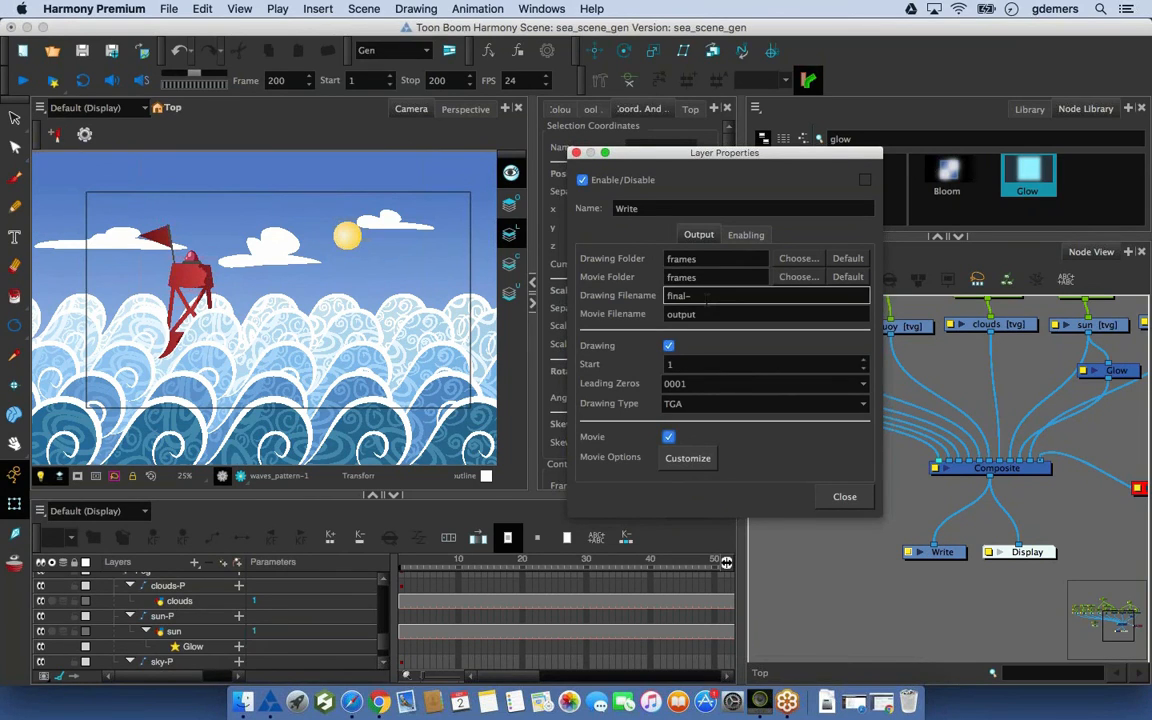
left_click(576, 153)
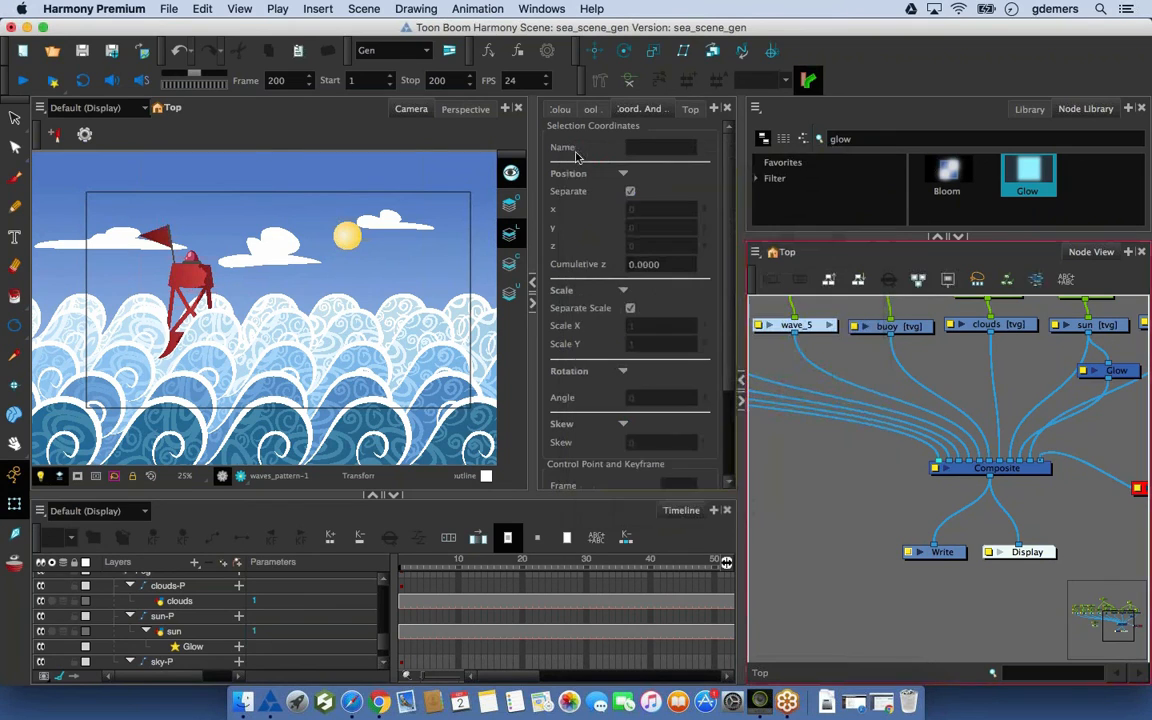
Examine the export options for rendering the Write nodes and close them without rendering
left_click(169, 9)
mouse_move(230, 245)
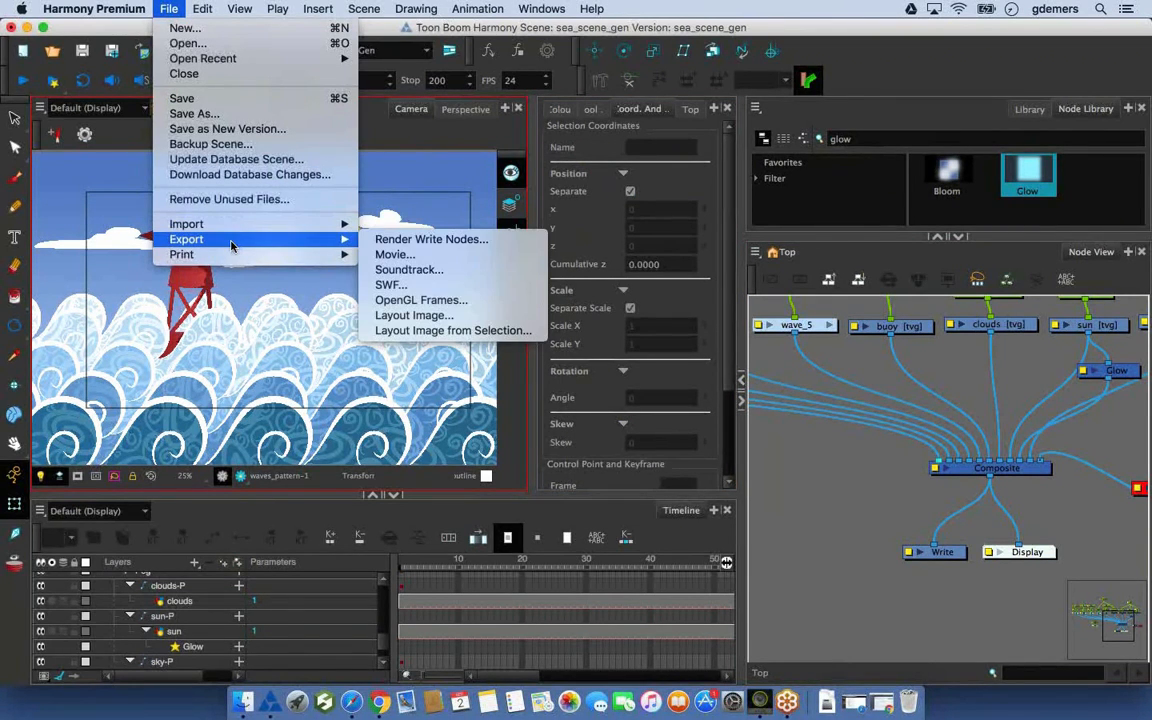
left_click(385, 242)
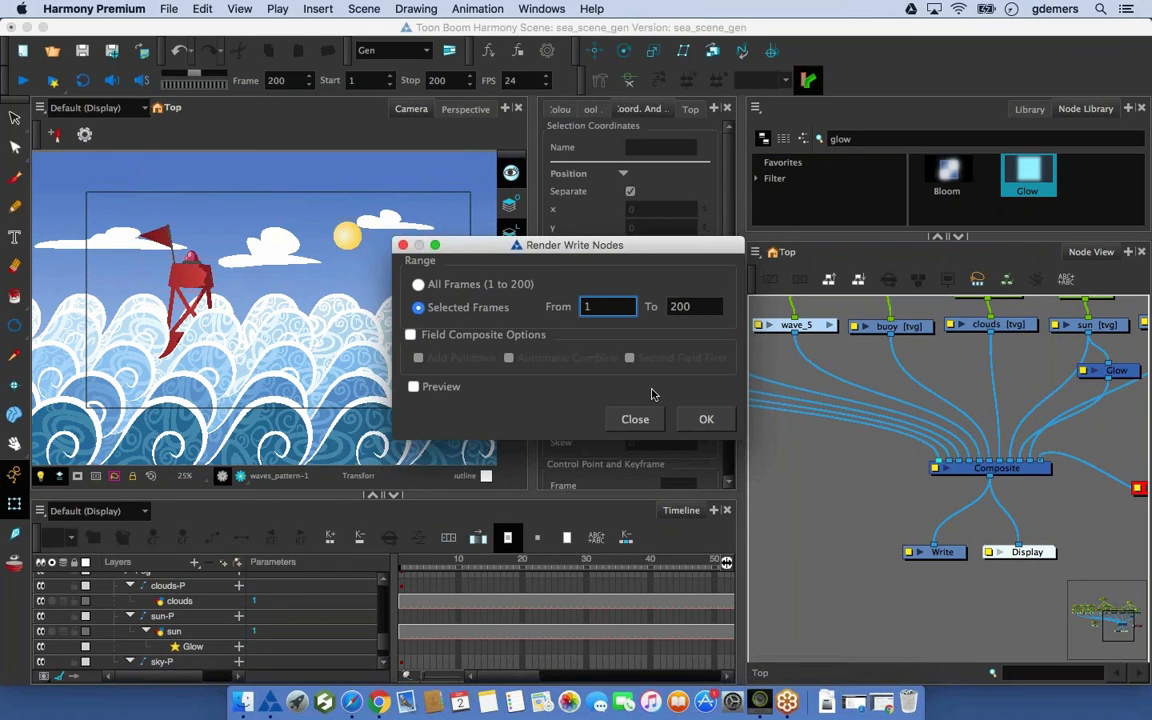
left_click(635, 419)
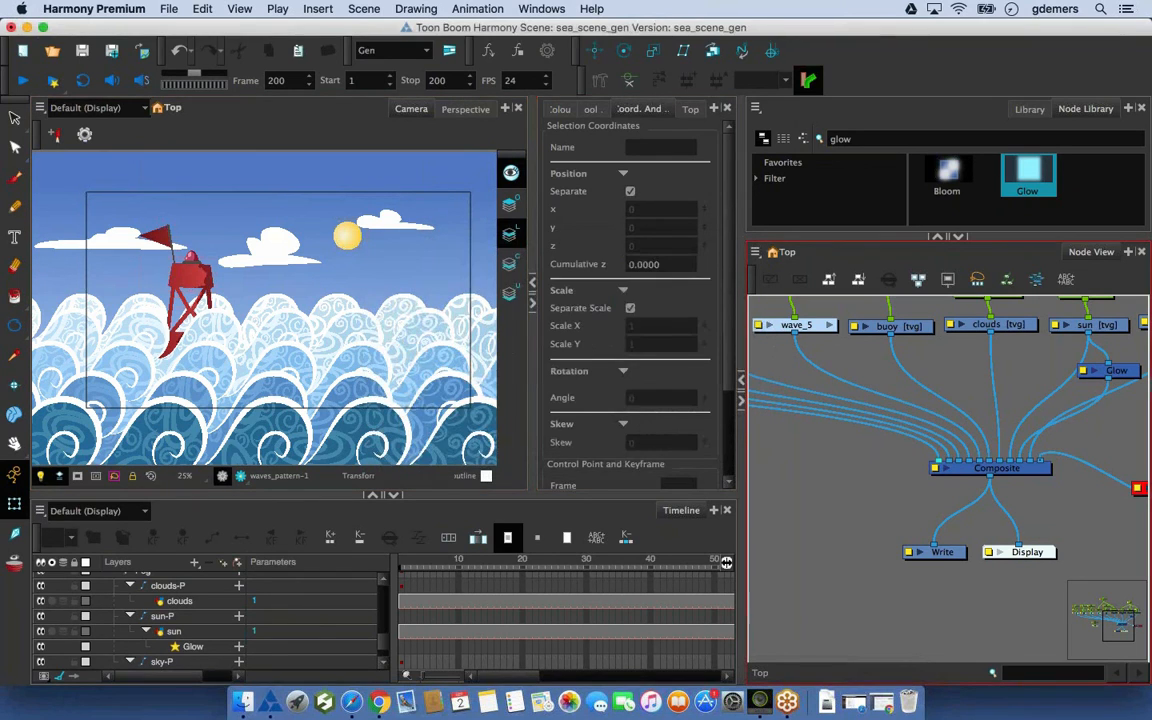